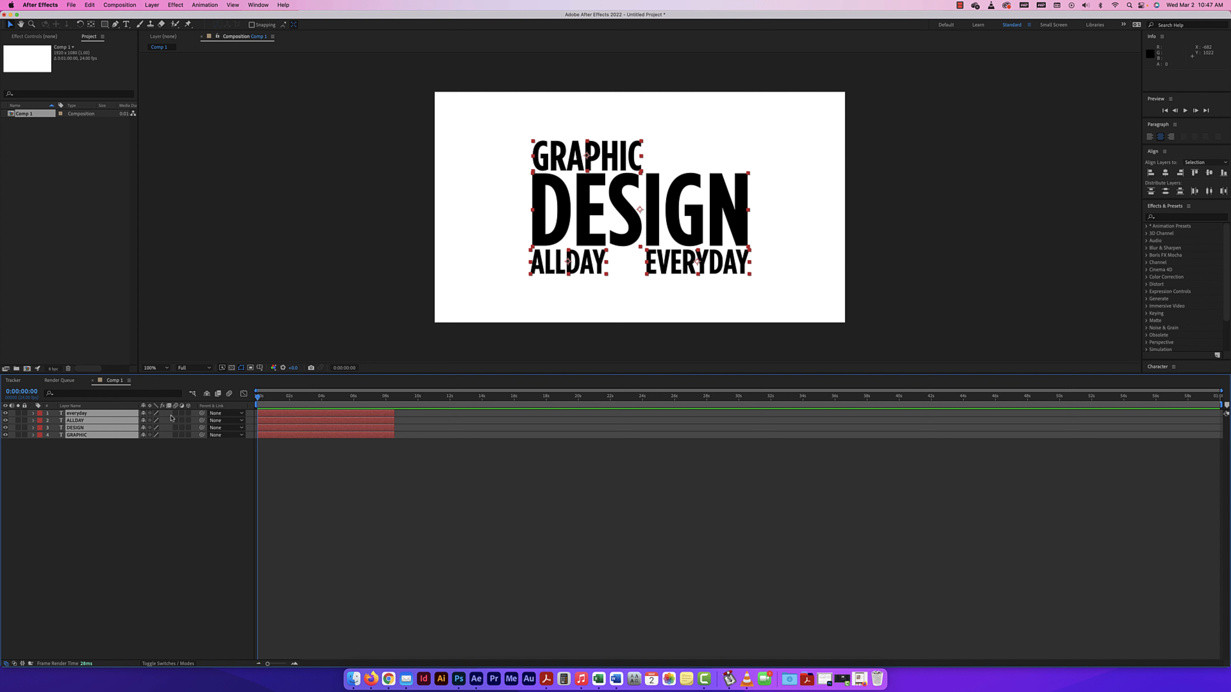
# Make the four selected text layers 3D and deselect them.
pyautogui.click(189, 414)
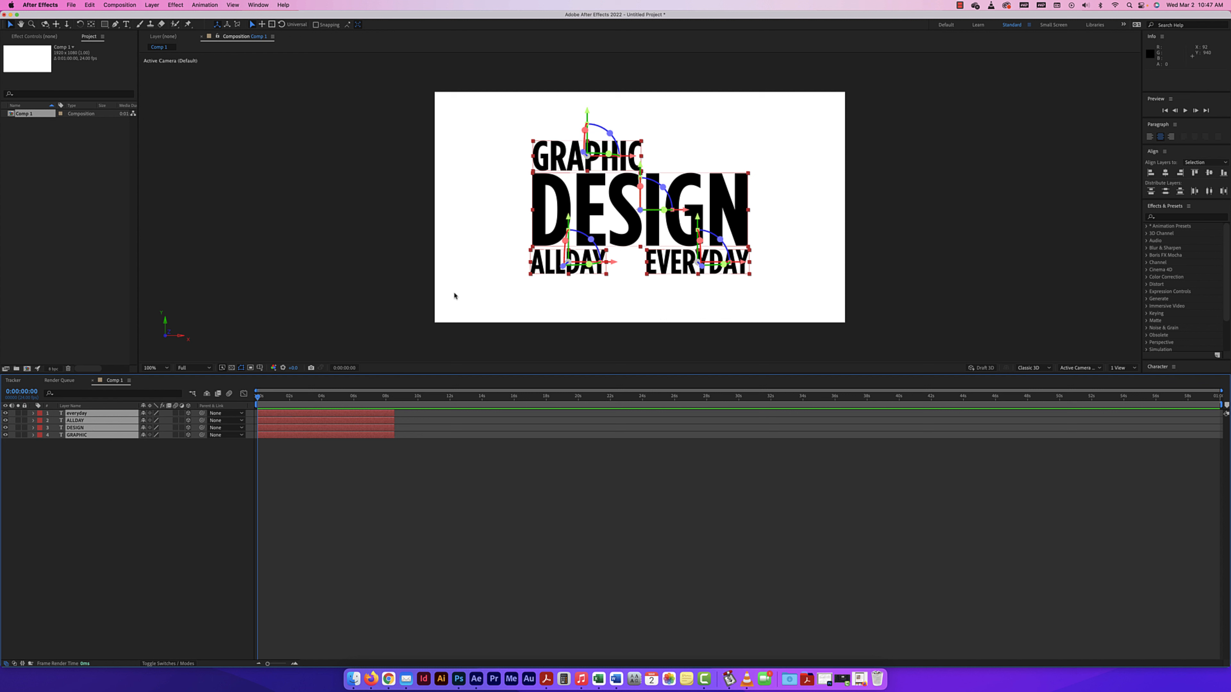
pyautogui.click(102, 476)
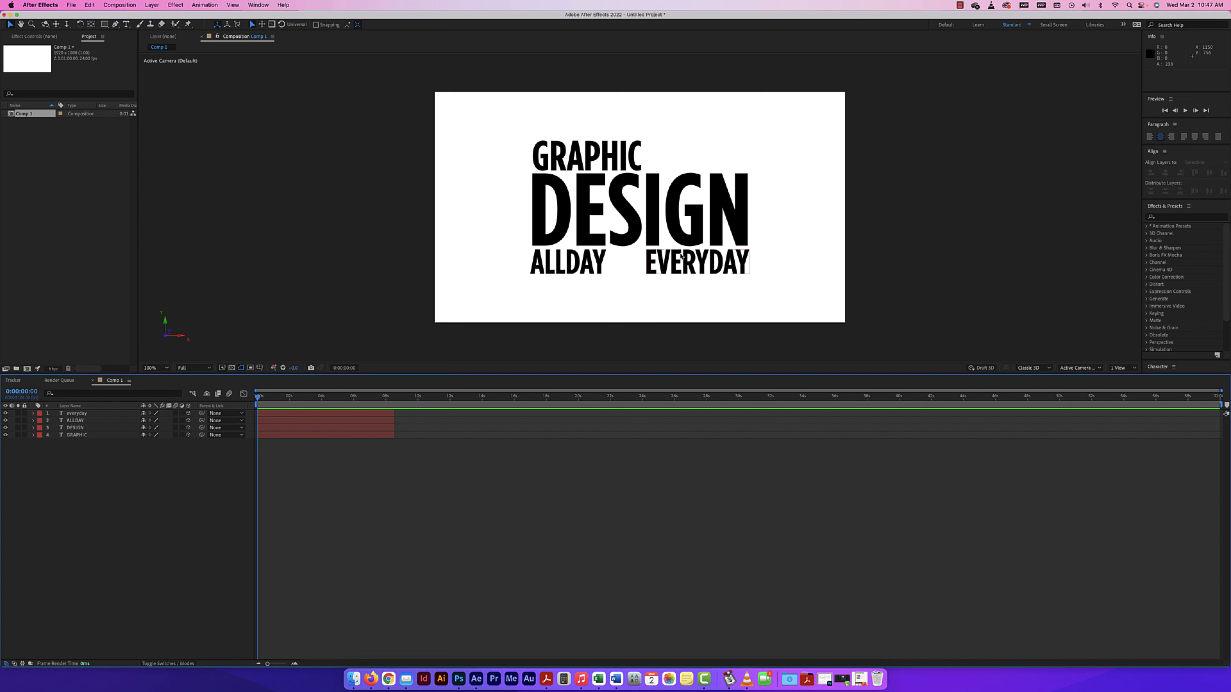
# Preview the text from Custom View 1 and return to the Active Camera (Default) view.
pyautogui.click(1077, 370)
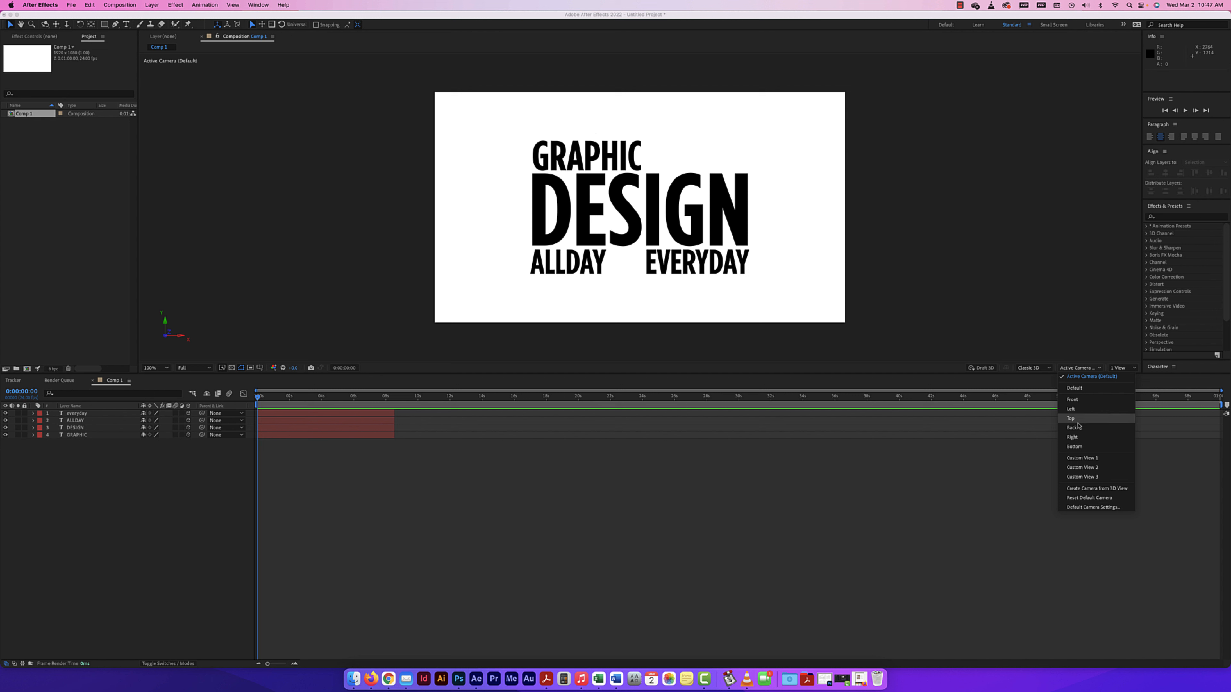
pyautogui.click(1085, 458)
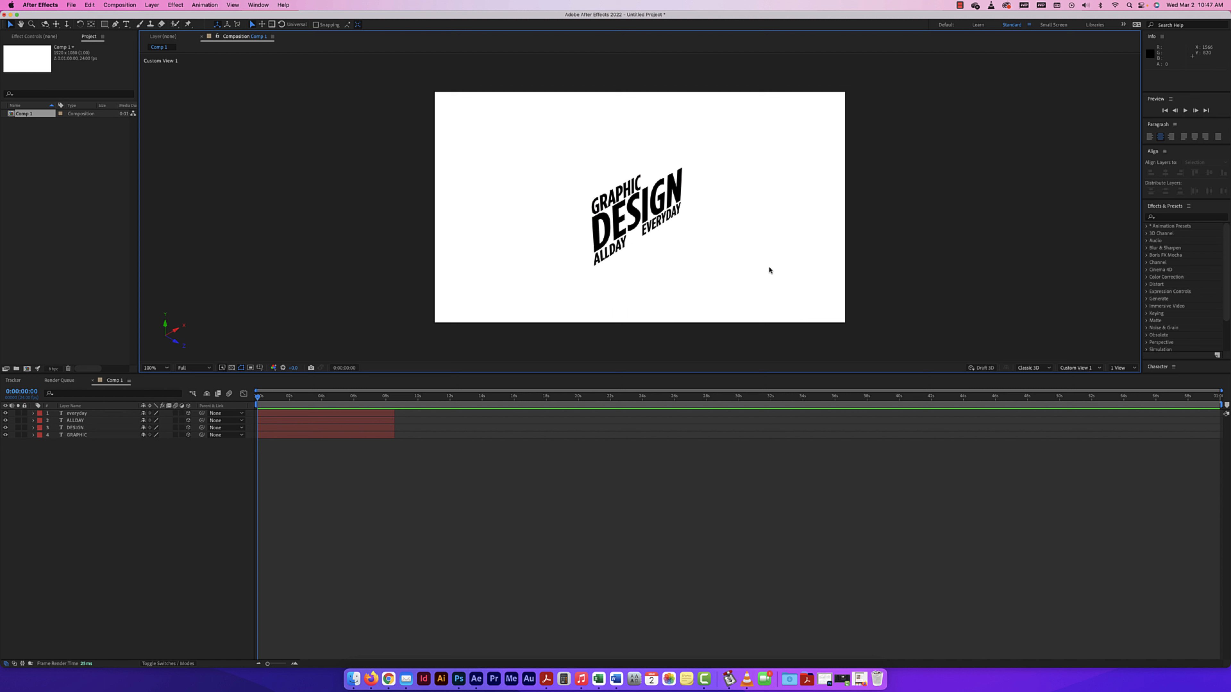
pyautogui.click(1065, 372)
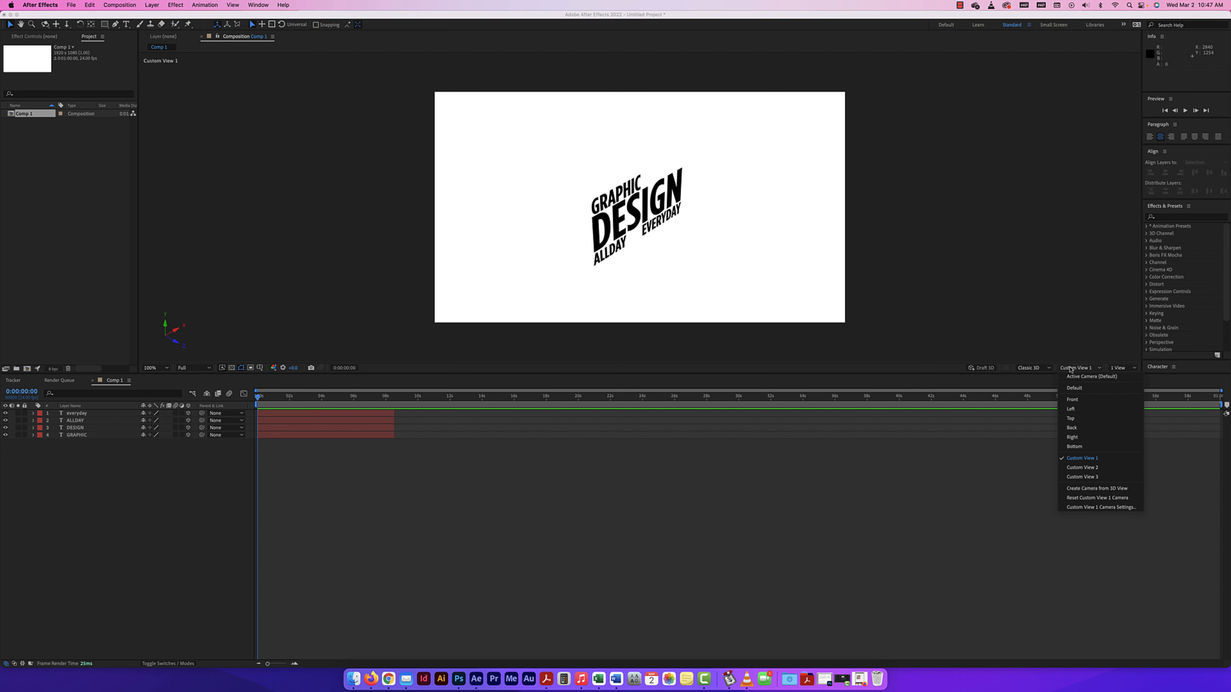
pyautogui.click(1074, 381)
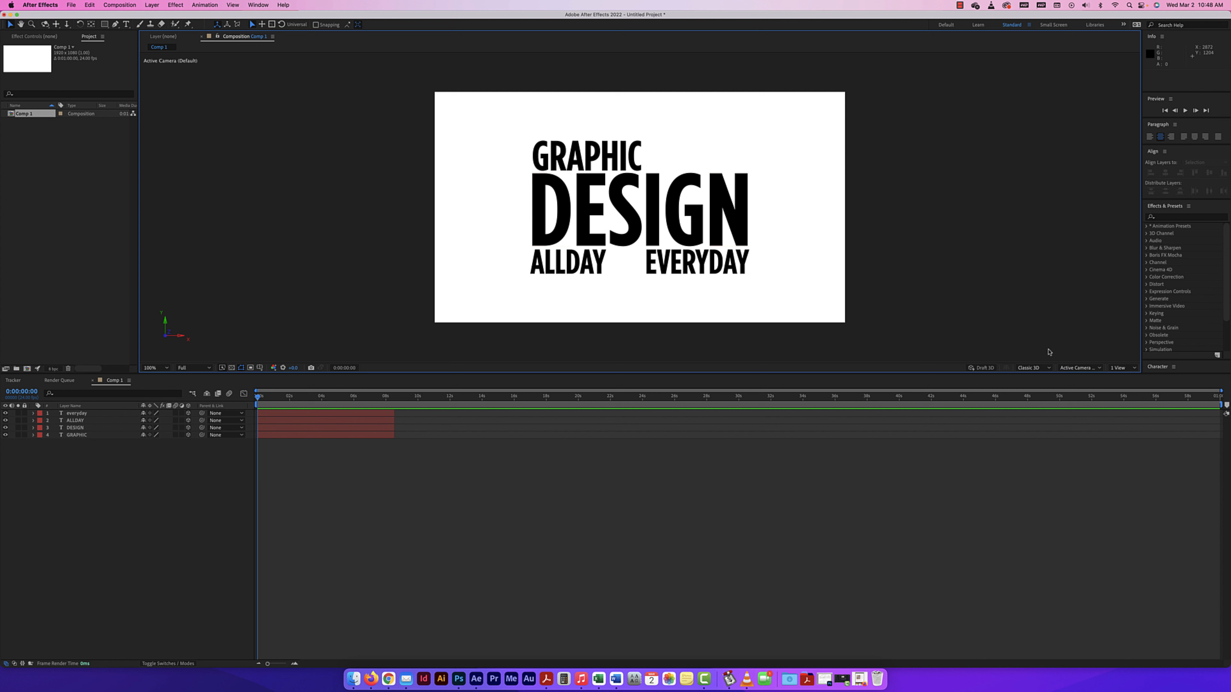
# Set the composition viewer to 2 Views and make the Custom View 1 view active.
pyautogui.click(1121, 371)
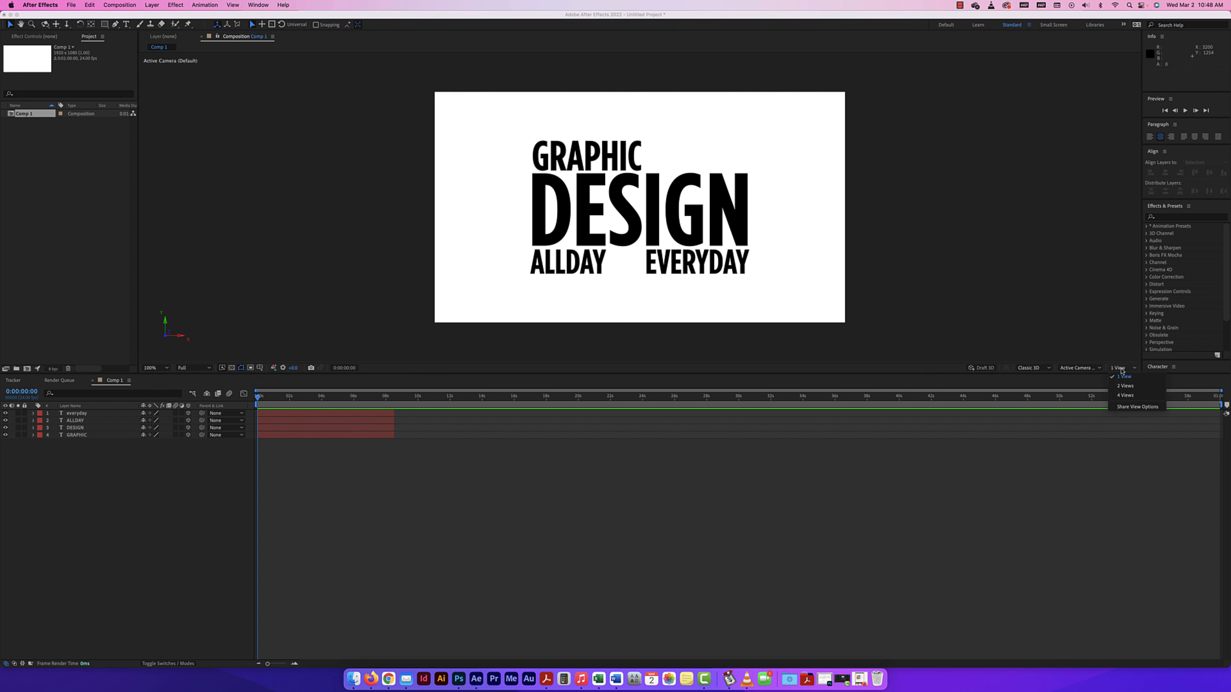
pyautogui.click(1125, 389)
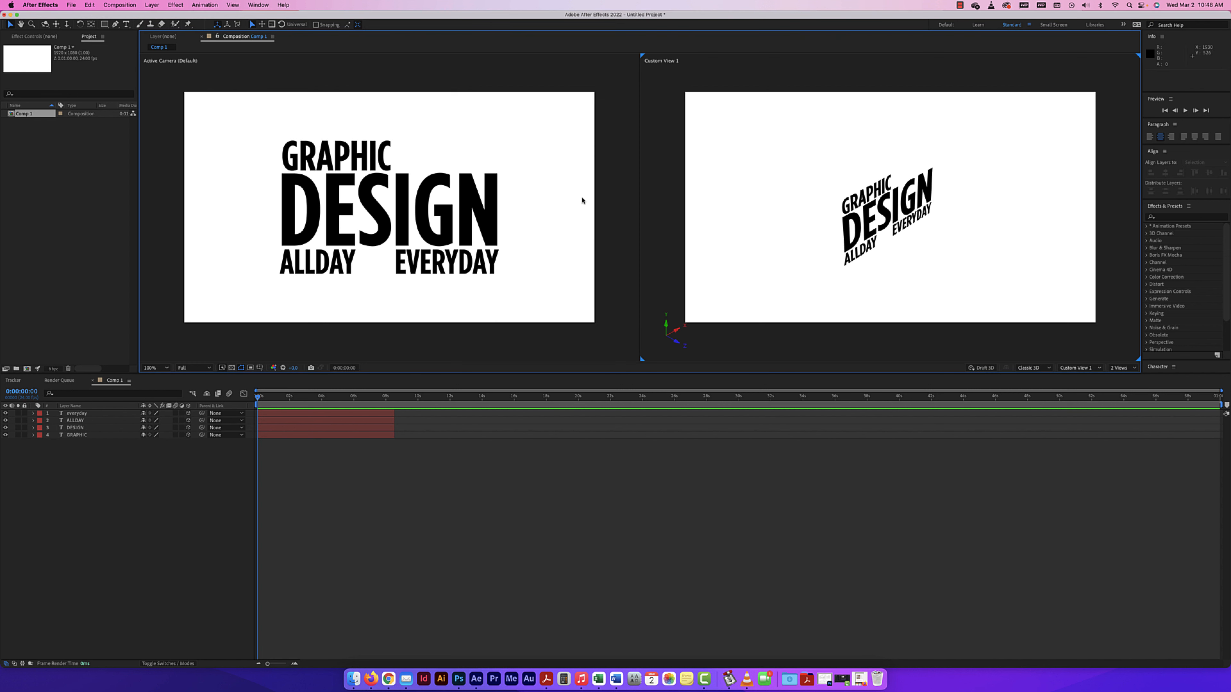
pyautogui.click(433, 82)
pyautogui.click(772, 81)
# Compare the text in the Front, Left, Top, Custom View 2 and Custom View 3 views, ending on Custom View 1.
pyautogui.click(1083, 368)
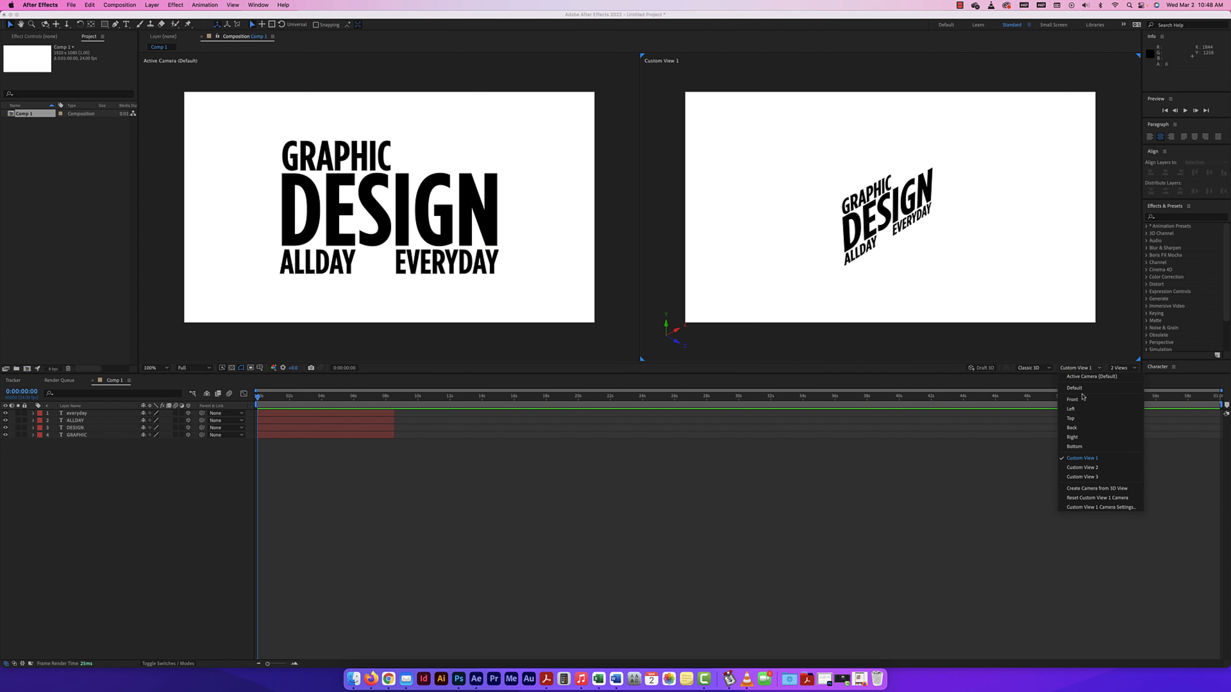
pyautogui.click(1082, 396)
pyautogui.click(1082, 371)
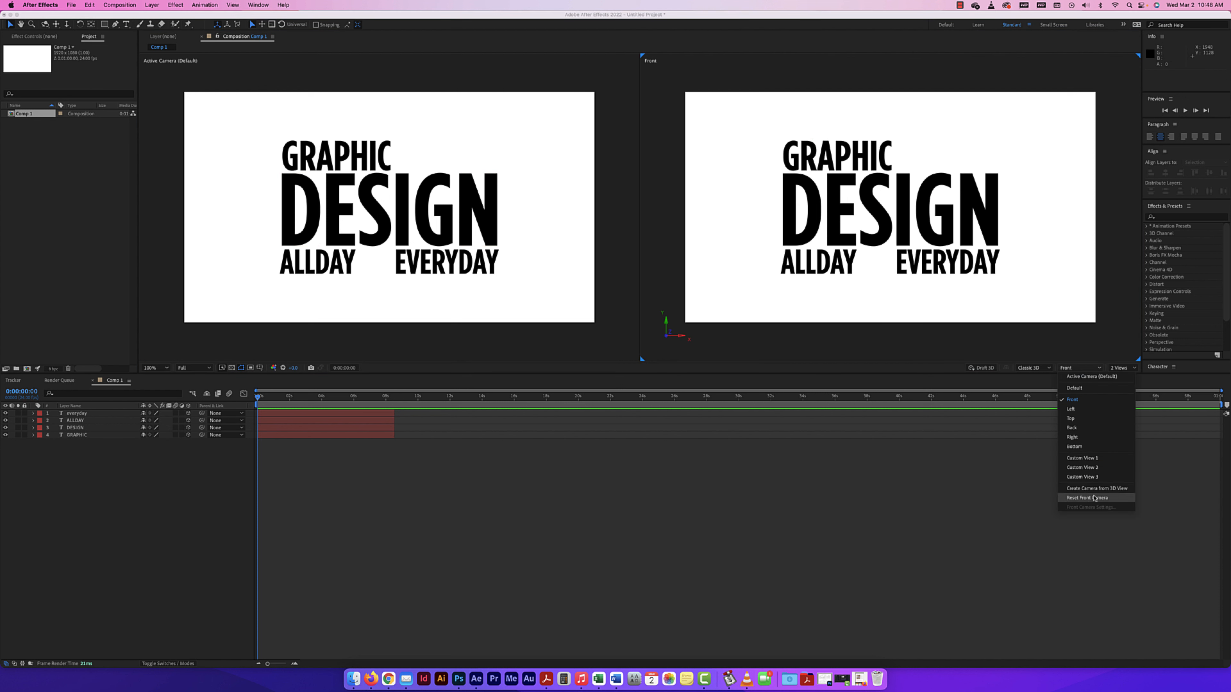
pyautogui.click(1071, 409)
pyautogui.click(1080, 368)
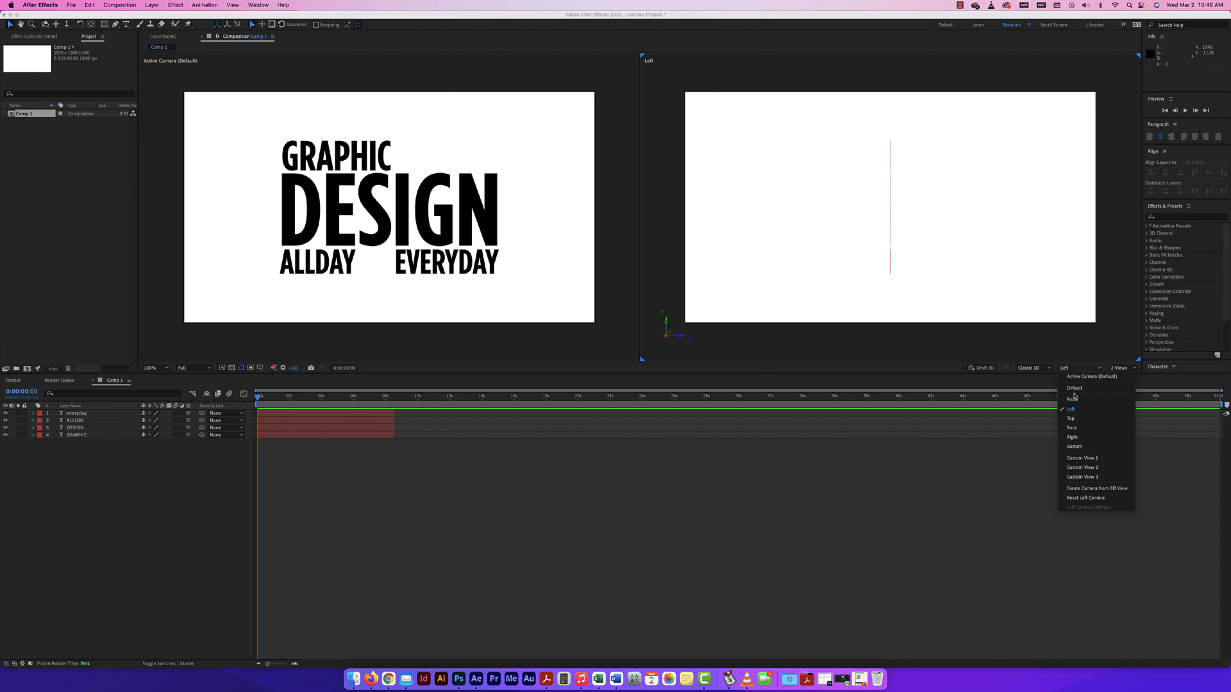
pyautogui.click(1071, 418)
pyautogui.click(1080, 367)
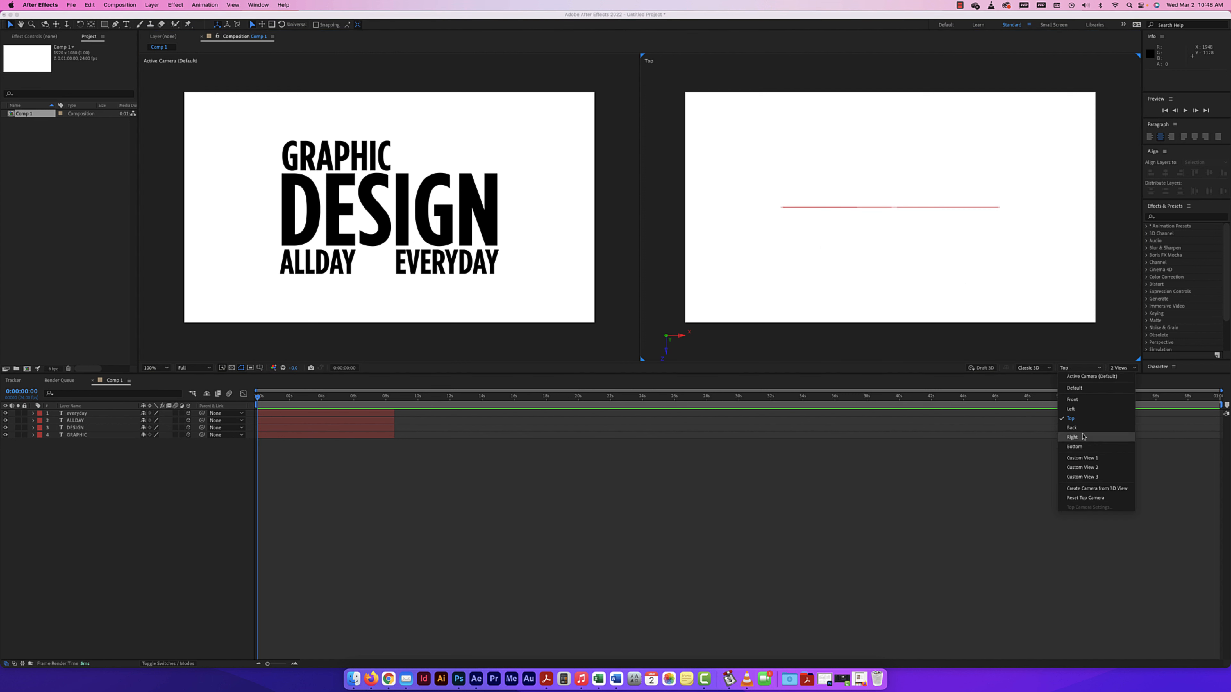
pyautogui.click(1082, 467)
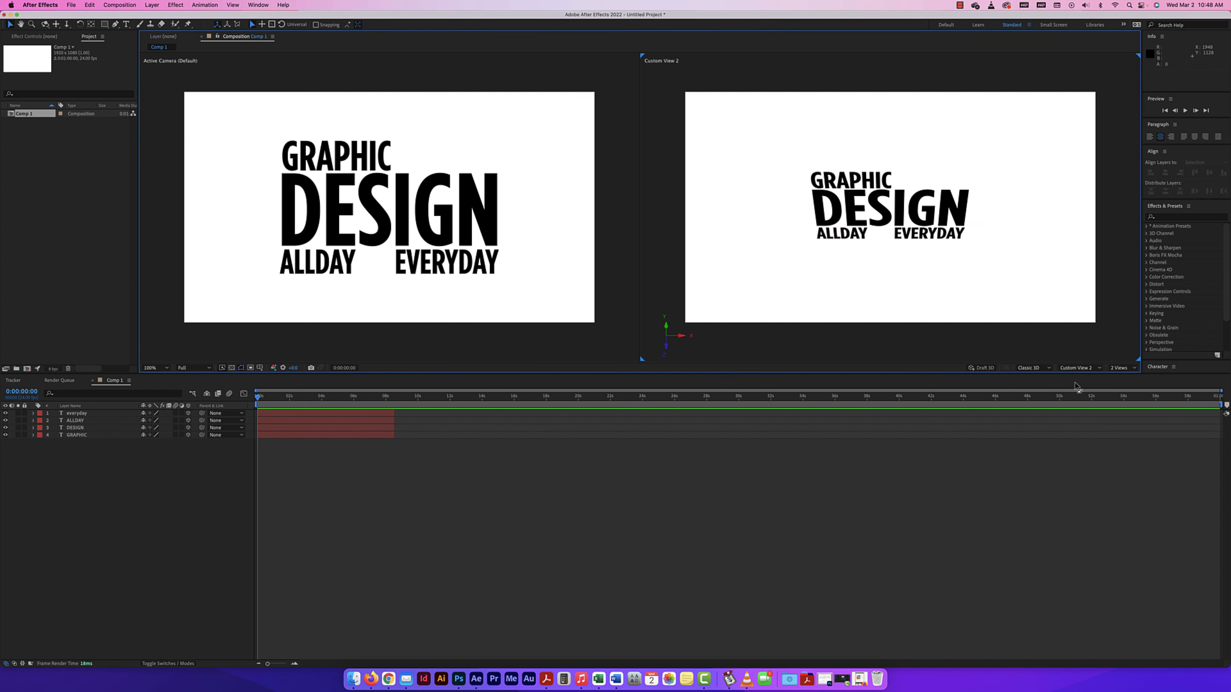
pyautogui.click(1081, 368)
pyautogui.click(1081, 475)
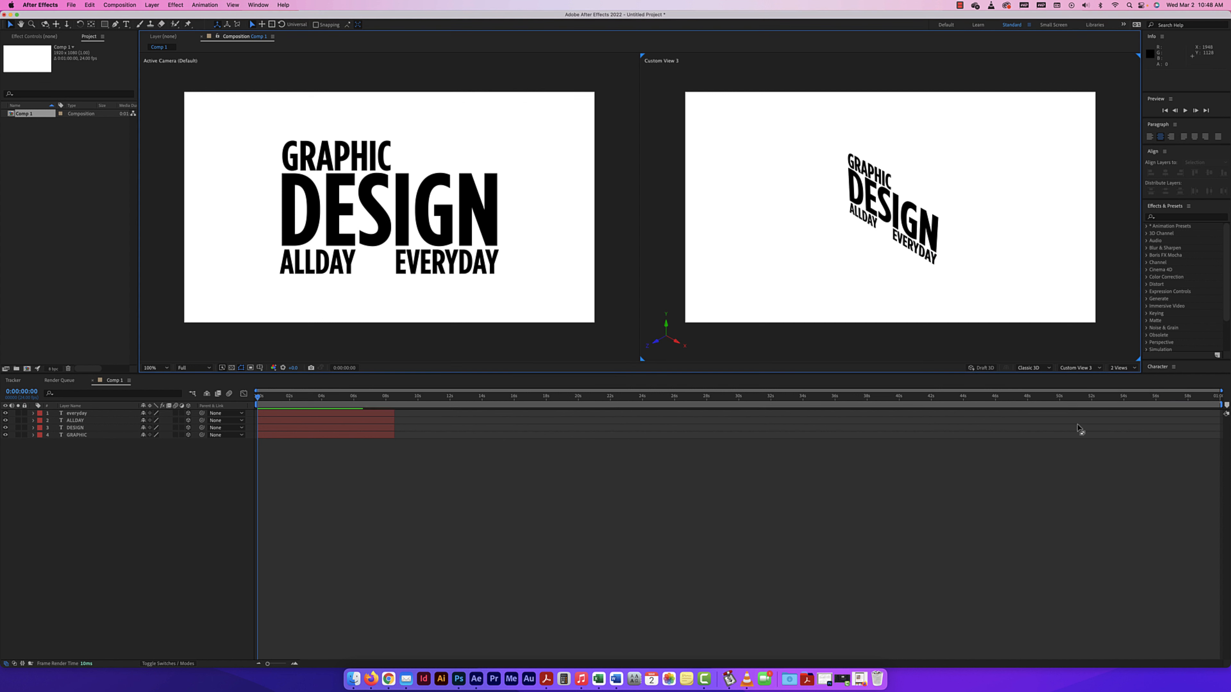
pyautogui.click(1080, 367)
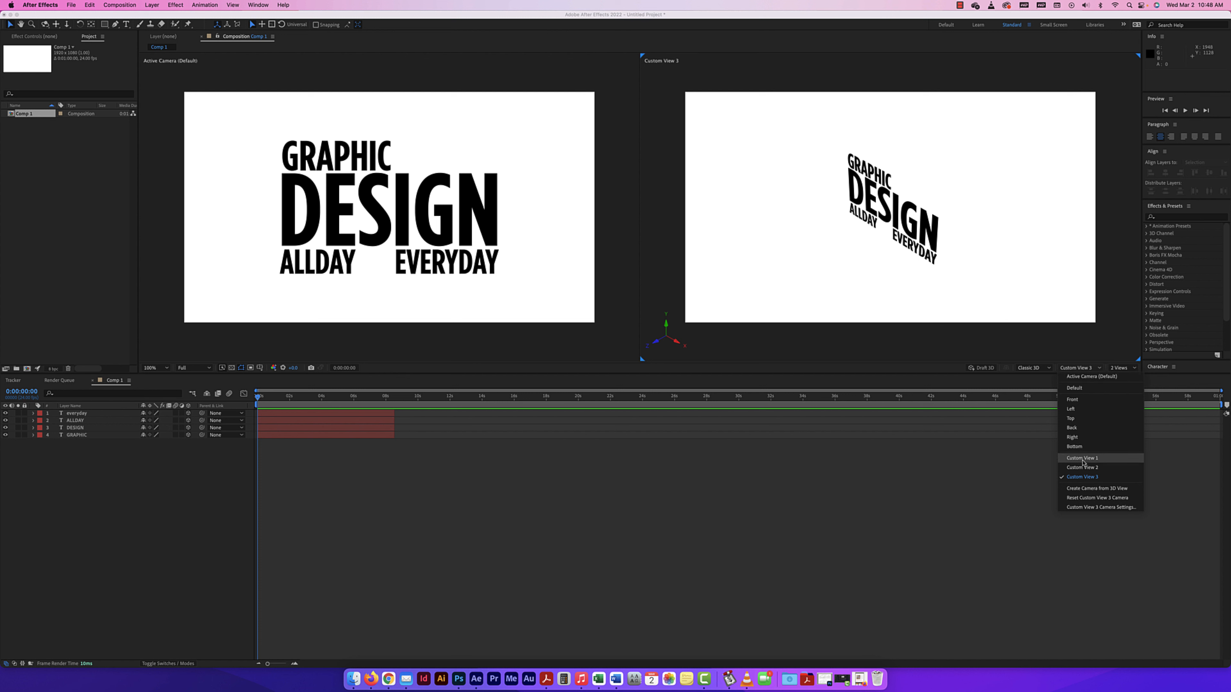
pyautogui.click(1082, 459)
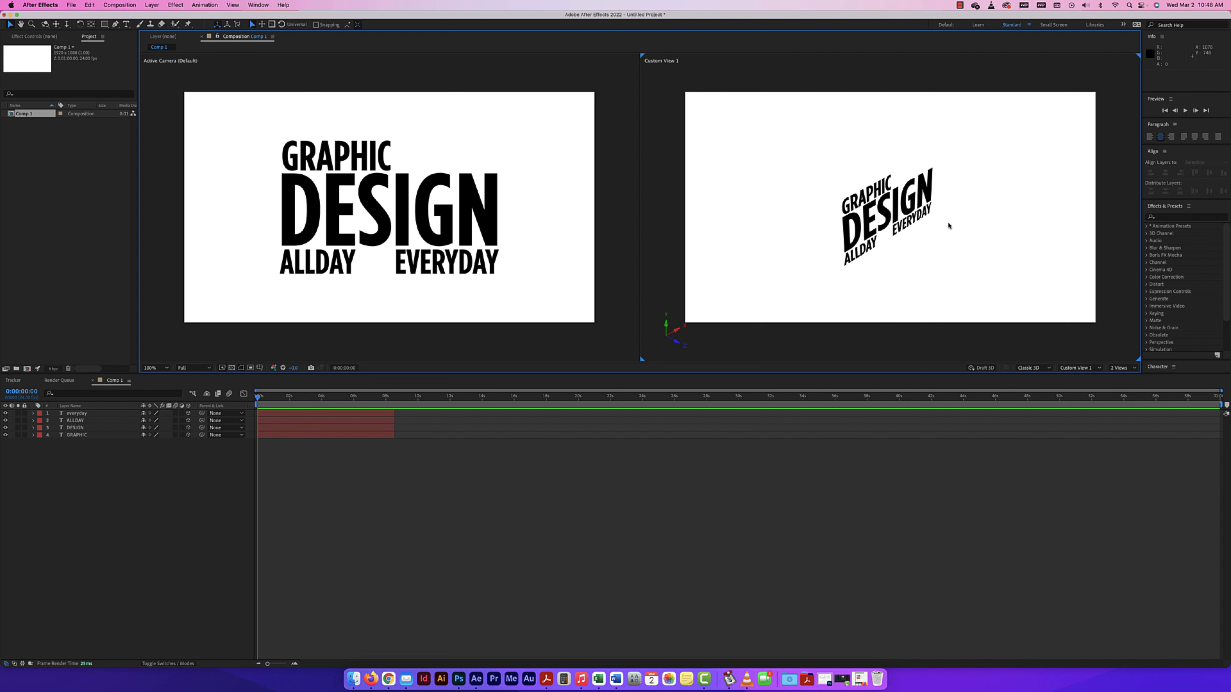
# Orbit, pan and dolly the Custom View 1 camera to inspect the text in 3D space.
pyautogui.click(45, 24)
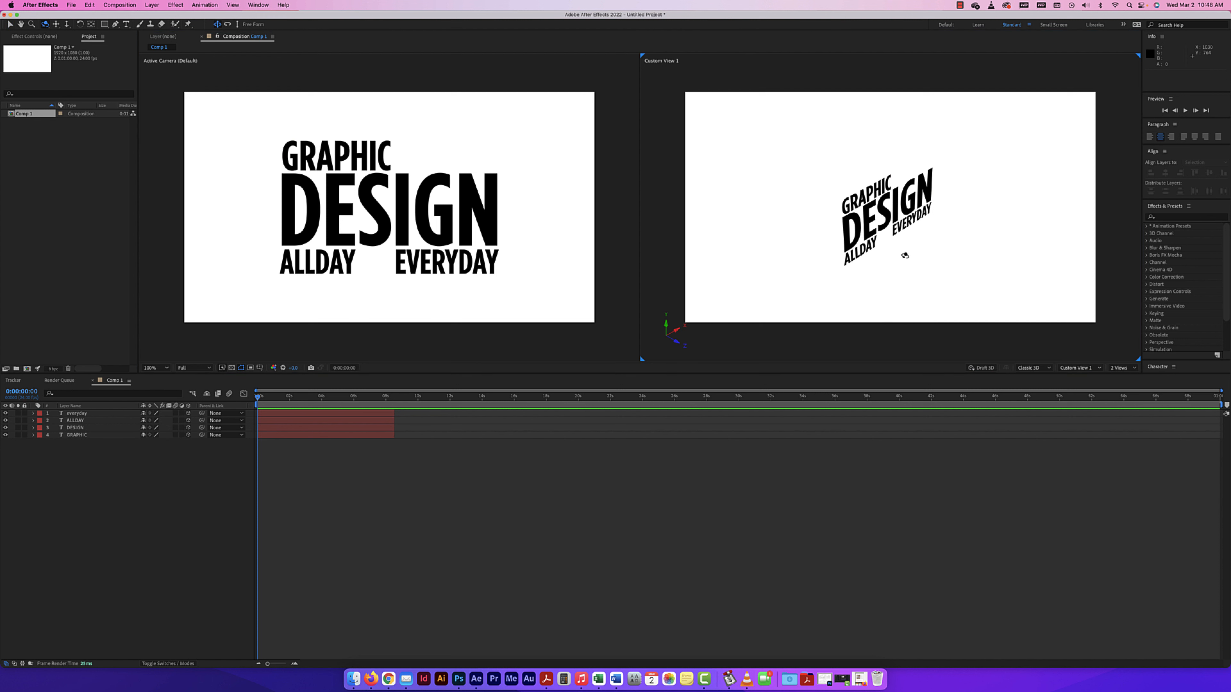
pyautogui.moveTo(905, 256); pyautogui.dragTo(817, 235)
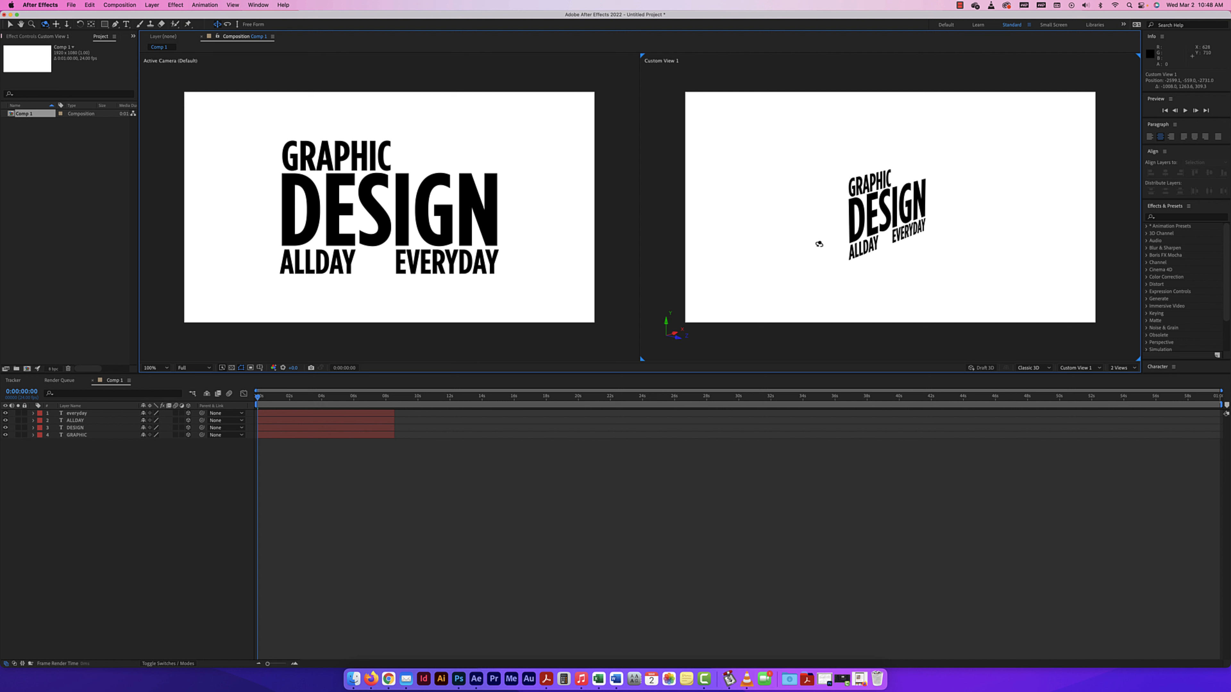
pyautogui.press('c')
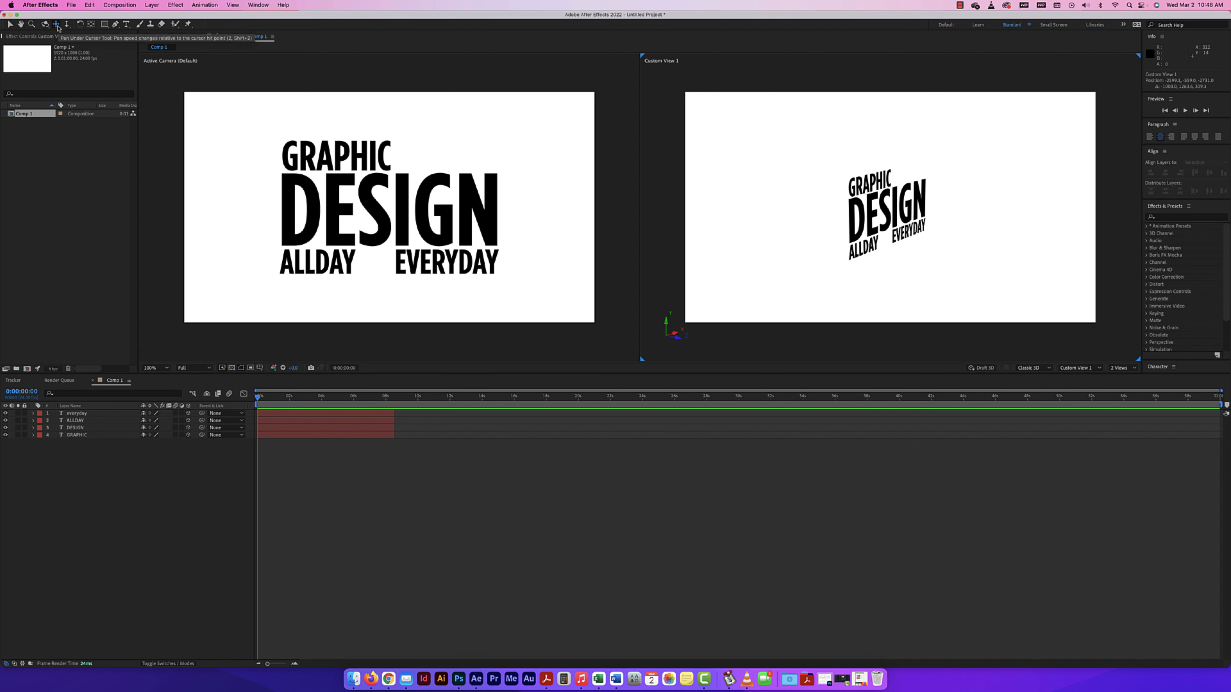
pyautogui.moveTo(809, 200); pyautogui.dragTo(850, 213)
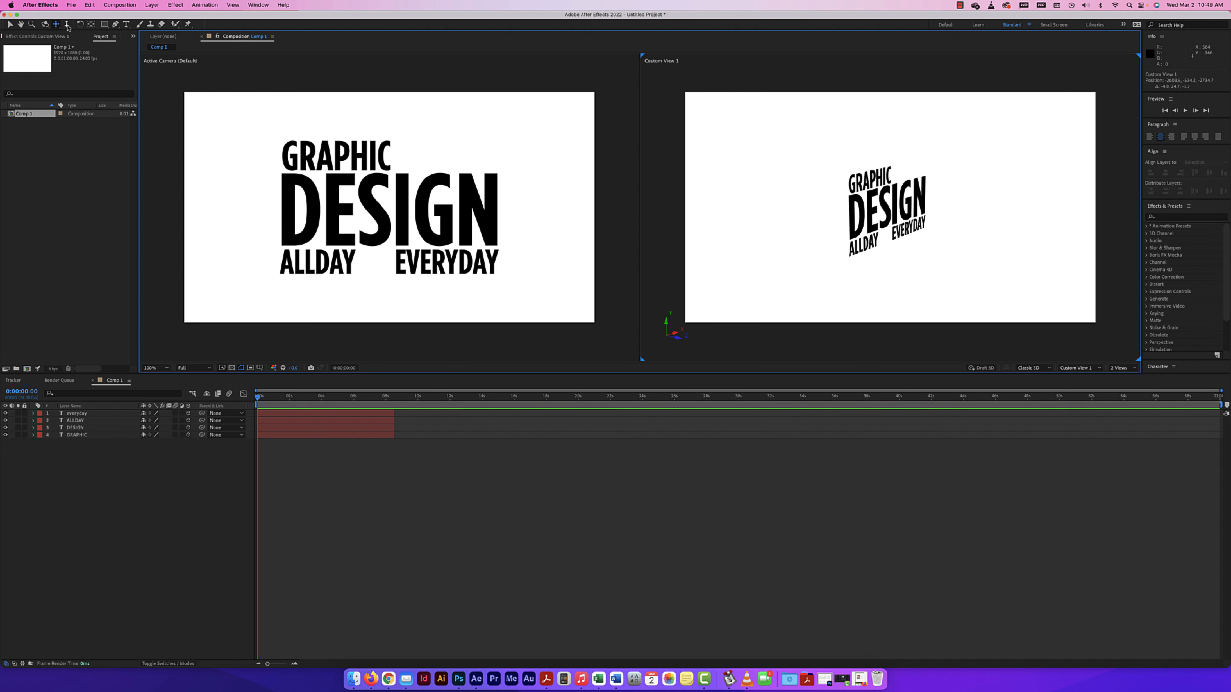
pyautogui.click(67, 25)
pyautogui.moveTo(890, 209); pyautogui.dragTo(759, 138)
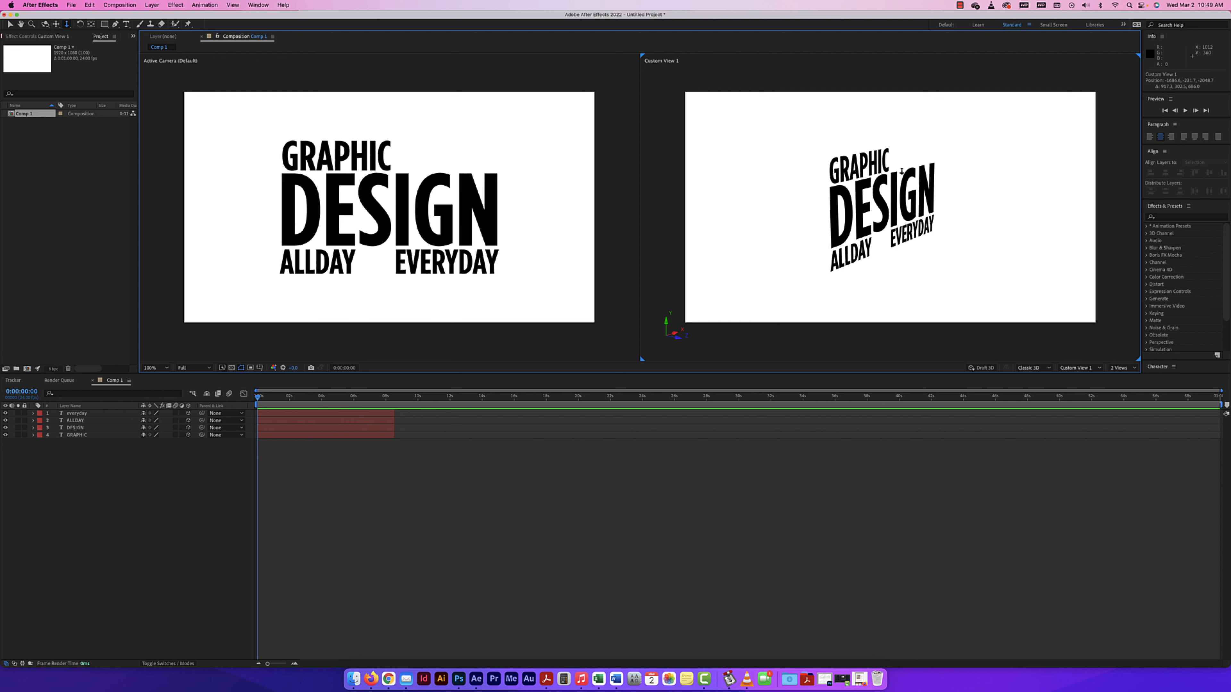
pyautogui.moveTo(881, 207)
pyautogui.mouseDown()
pyautogui.moveTo(882, 170)
pyautogui.moveTo(882, 190)
pyautogui.mouseUp()
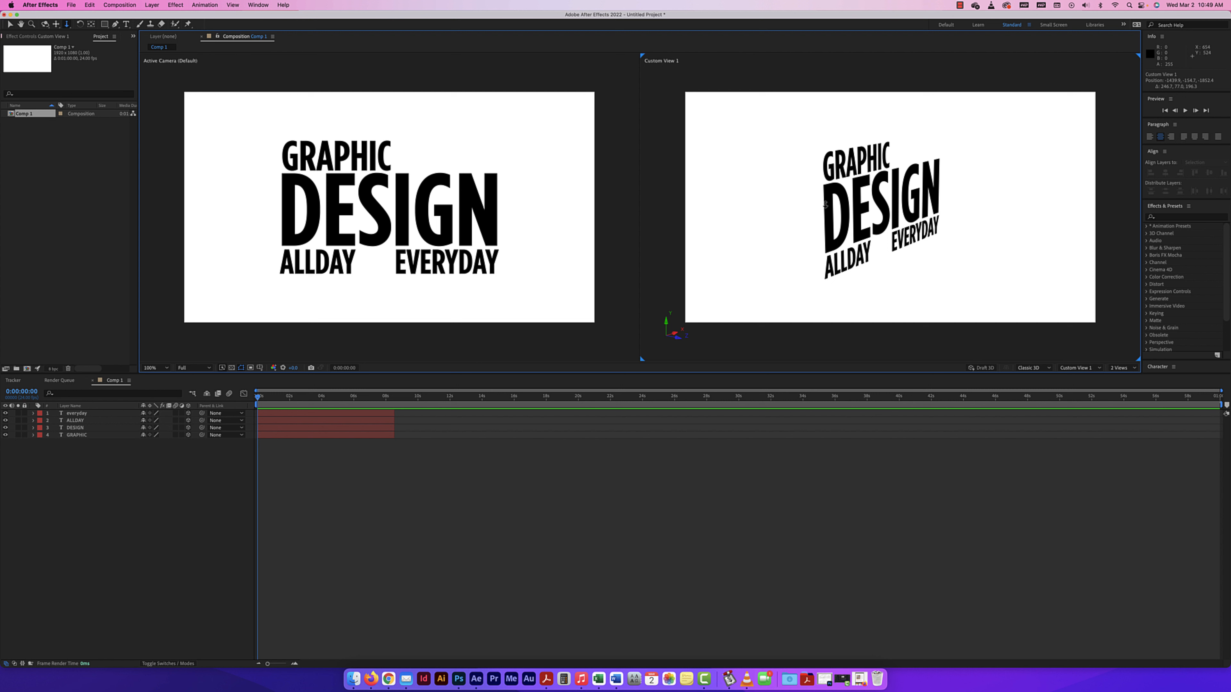
# Cycle through the camera tools while viewing the text from other angles in Custom View 1, ending on the Selection tool.
pyautogui.press('c')
pyautogui.moveTo(804, 219); pyautogui.dragTo(864, 257)
pyautogui.press('c')
pyautogui.press('c')
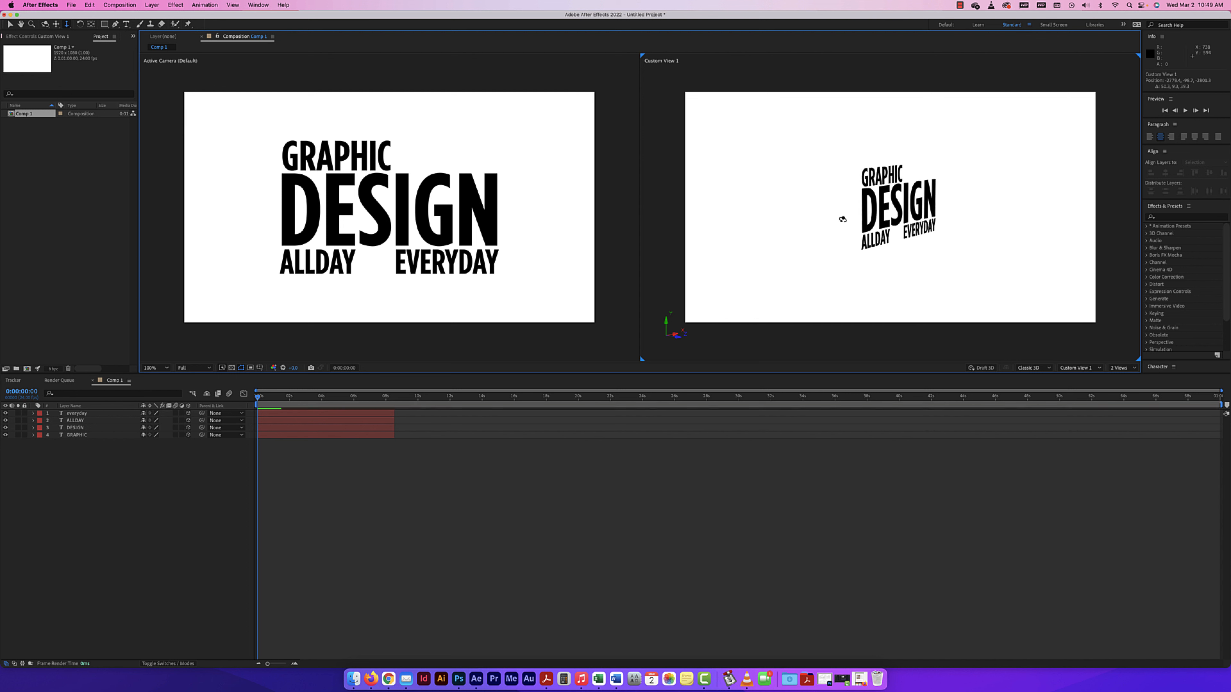
pyautogui.press('c')
pyautogui.moveTo(838, 212); pyautogui.dragTo(930, 238)
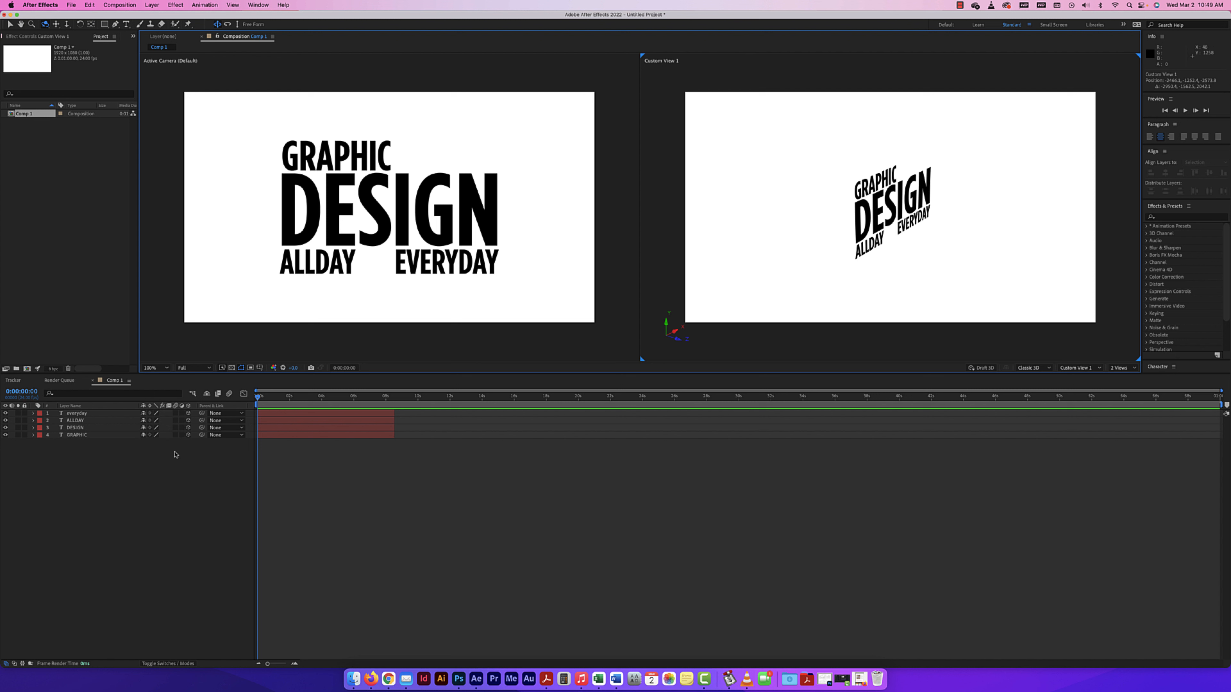
pyautogui.click(10, 24)
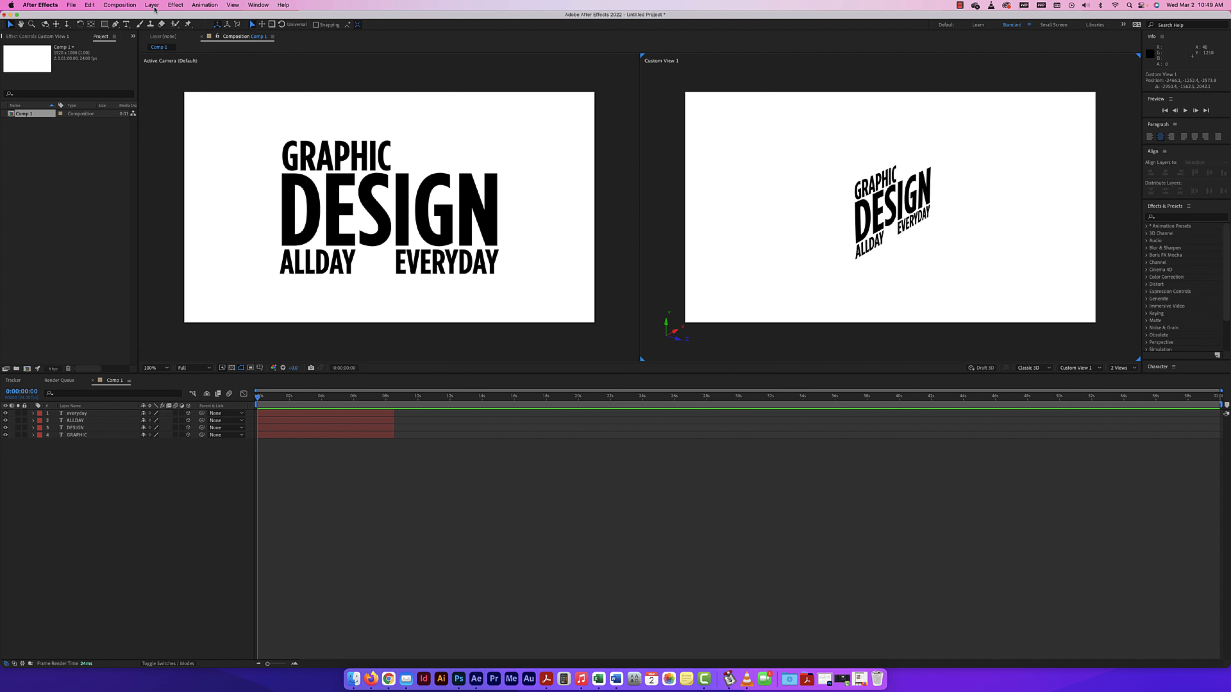
# Start a new camera layer as a One-Node Camera with the 50mm preset.
pyautogui.click(146, 6)
pyautogui.moveTo(160, 17)
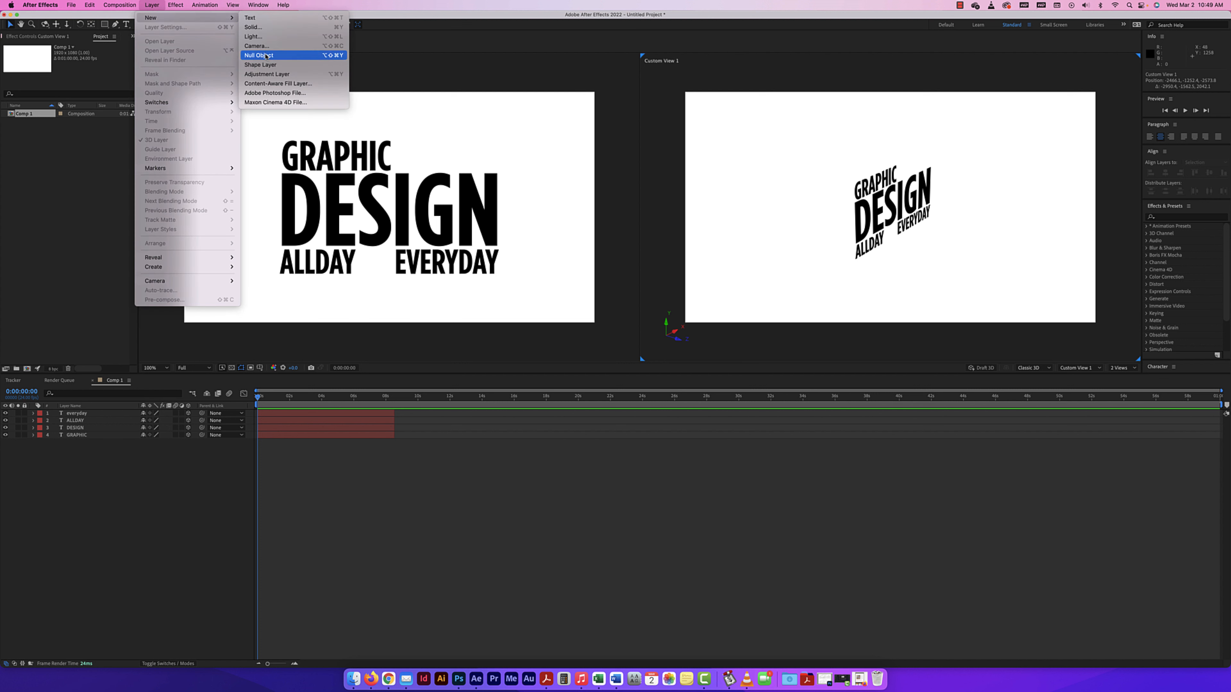
pyautogui.click(266, 50)
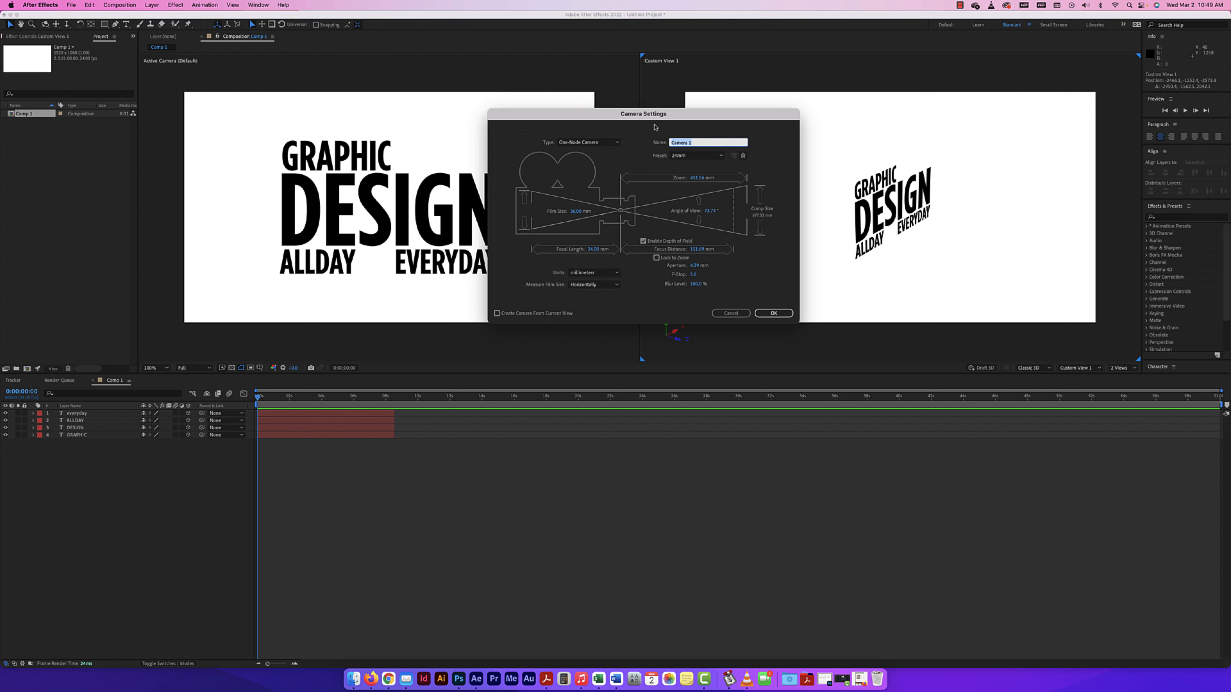
pyautogui.moveTo(655, 116); pyautogui.dragTo(642, 218)
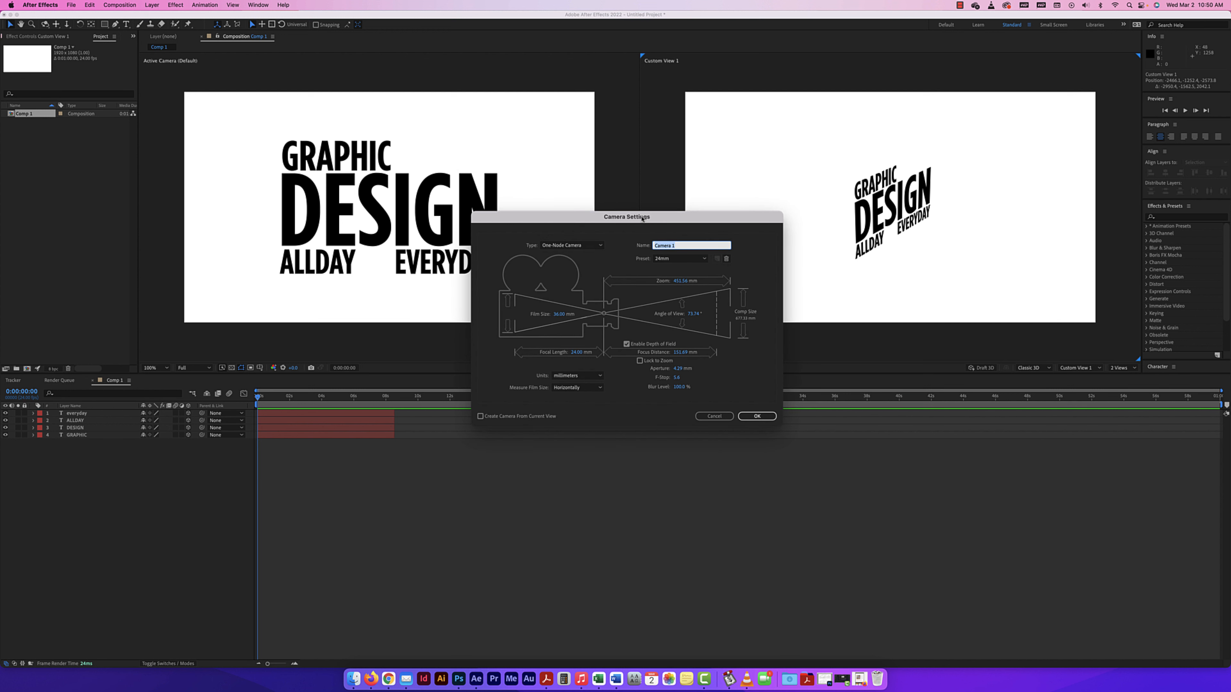
pyautogui.click(582, 246)
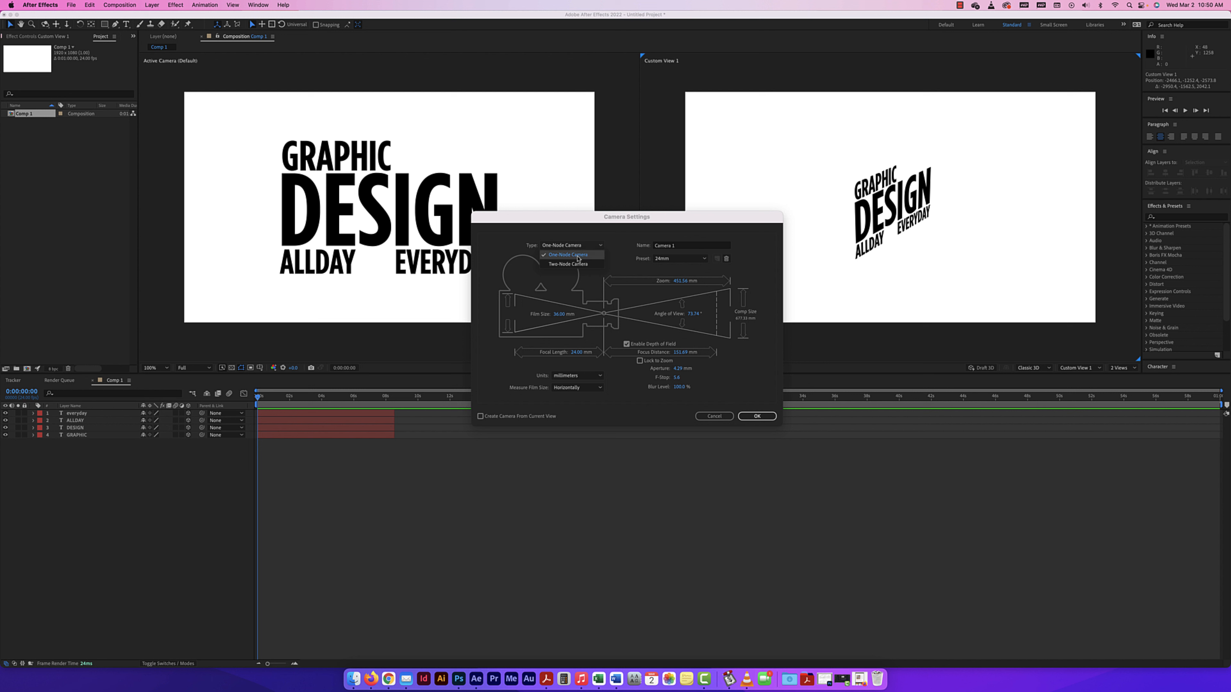
pyautogui.click(578, 256)
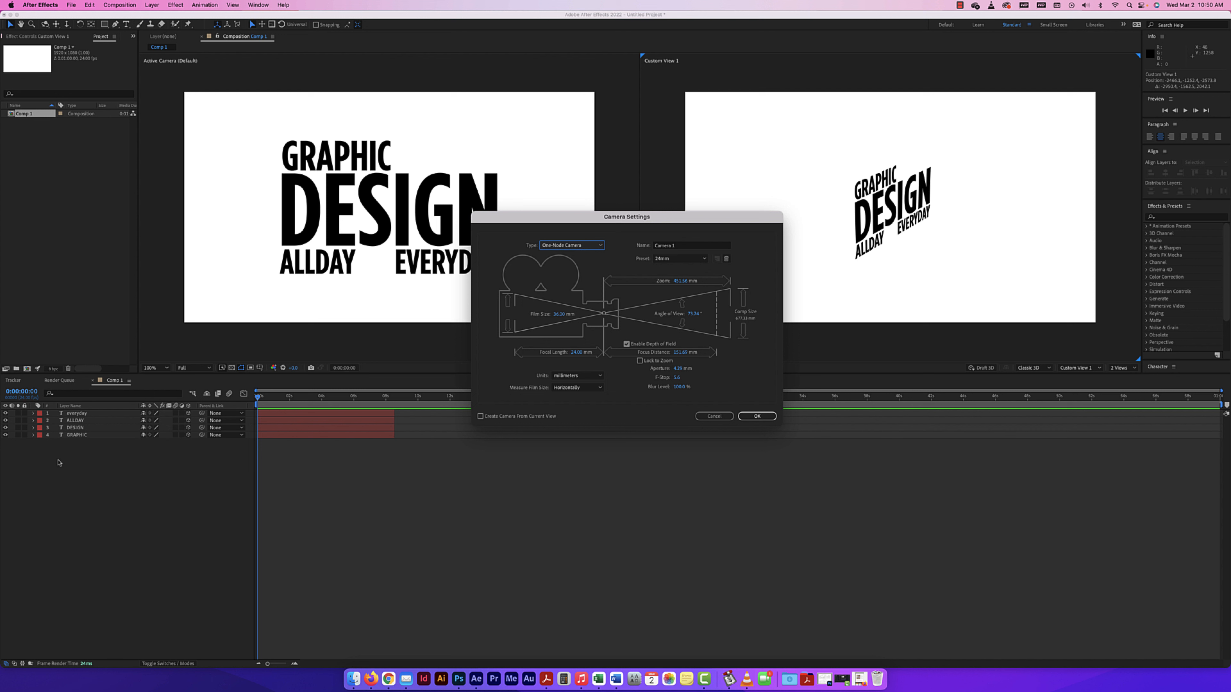
pyautogui.click(679, 262)
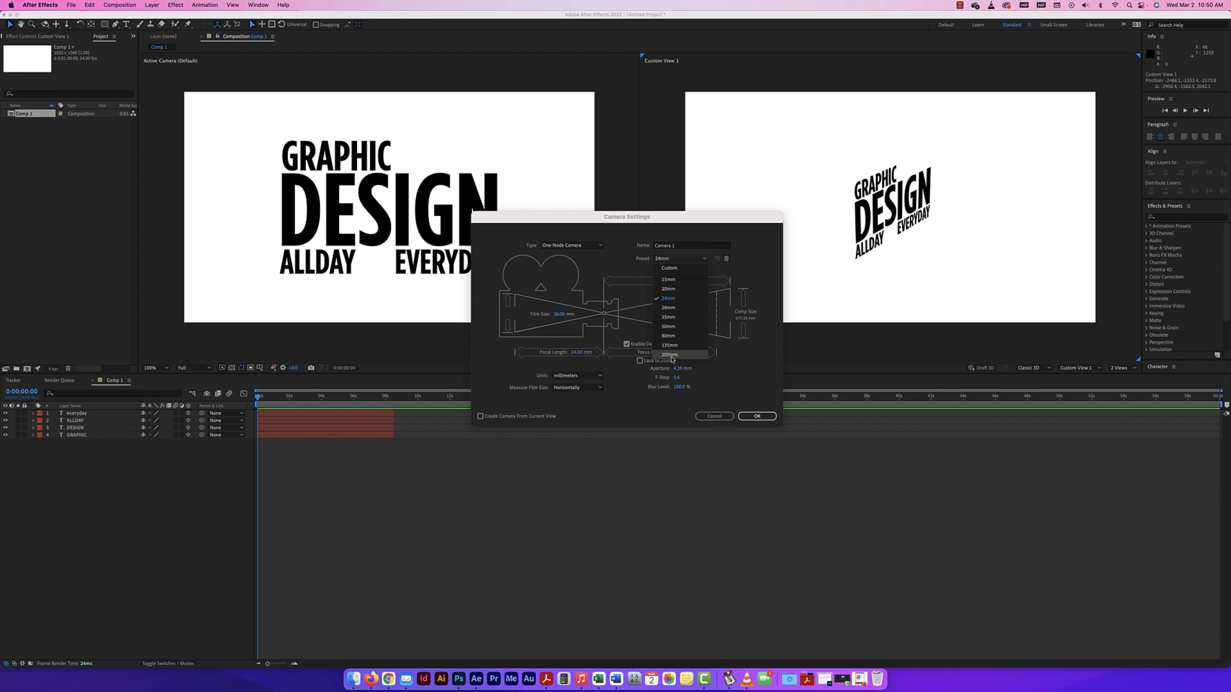
pyautogui.click(676, 326)
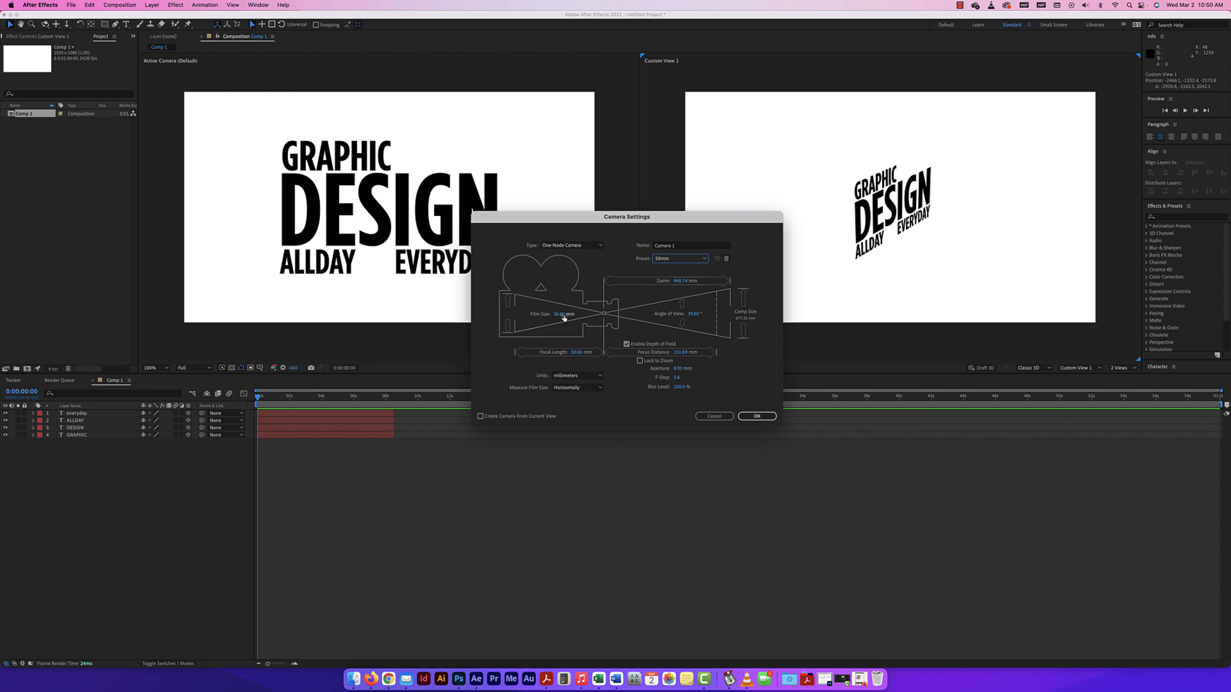
# Try a custom film size and focal length for the new camera, and restore the 50mm preset.
pyautogui.moveTo(562, 315); pyautogui.dragTo(555, 315)
pyautogui.moveTo(569, 357); pyautogui.dragTo(579, 353)
pyautogui.moveTo(572, 354); pyautogui.dragTo(577, 355)
pyautogui.click(680, 258)
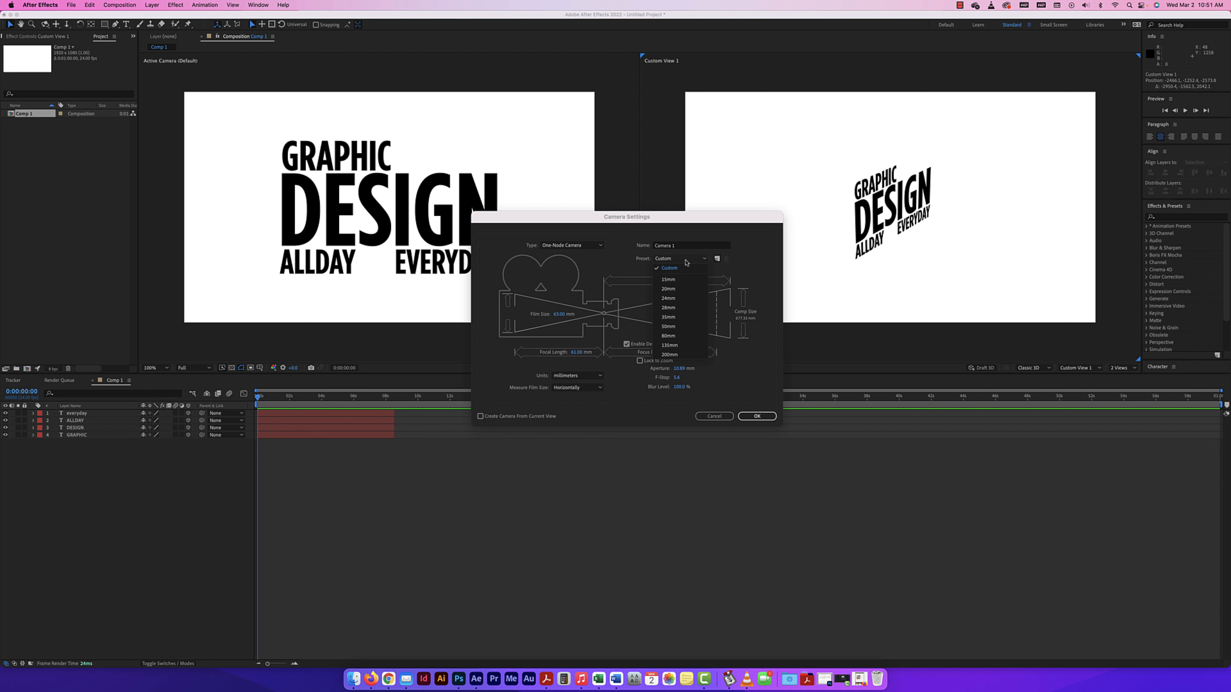
pyautogui.click(668, 326)
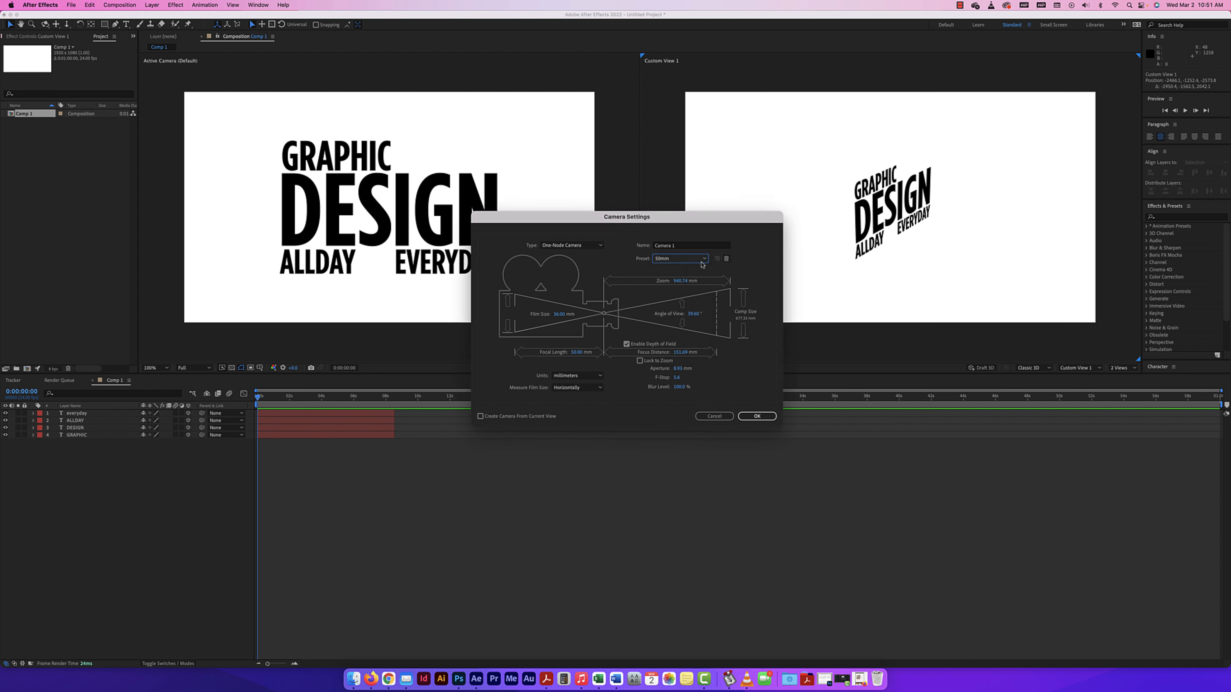
# Name the new camera "50mm one node".
pyautogui.click(676, 248)
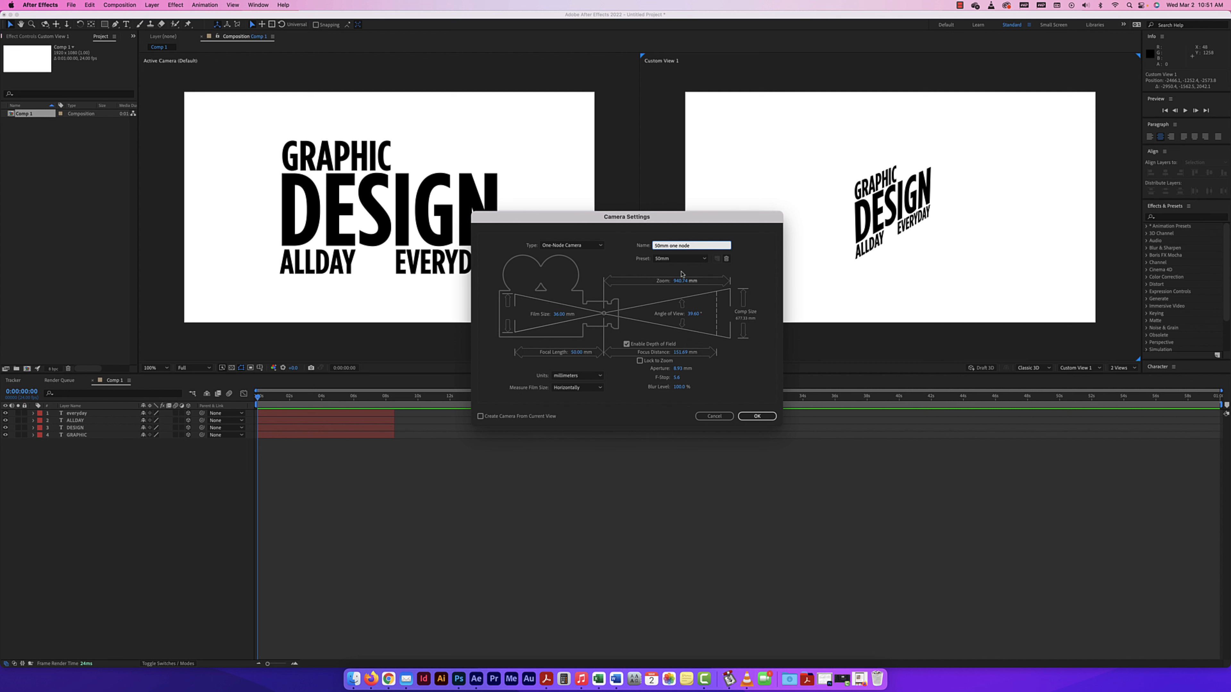
# Create the "50mm one node" camera layer and raise the camera along its Y axis to about 480.
pyautogui.click(757, 416)
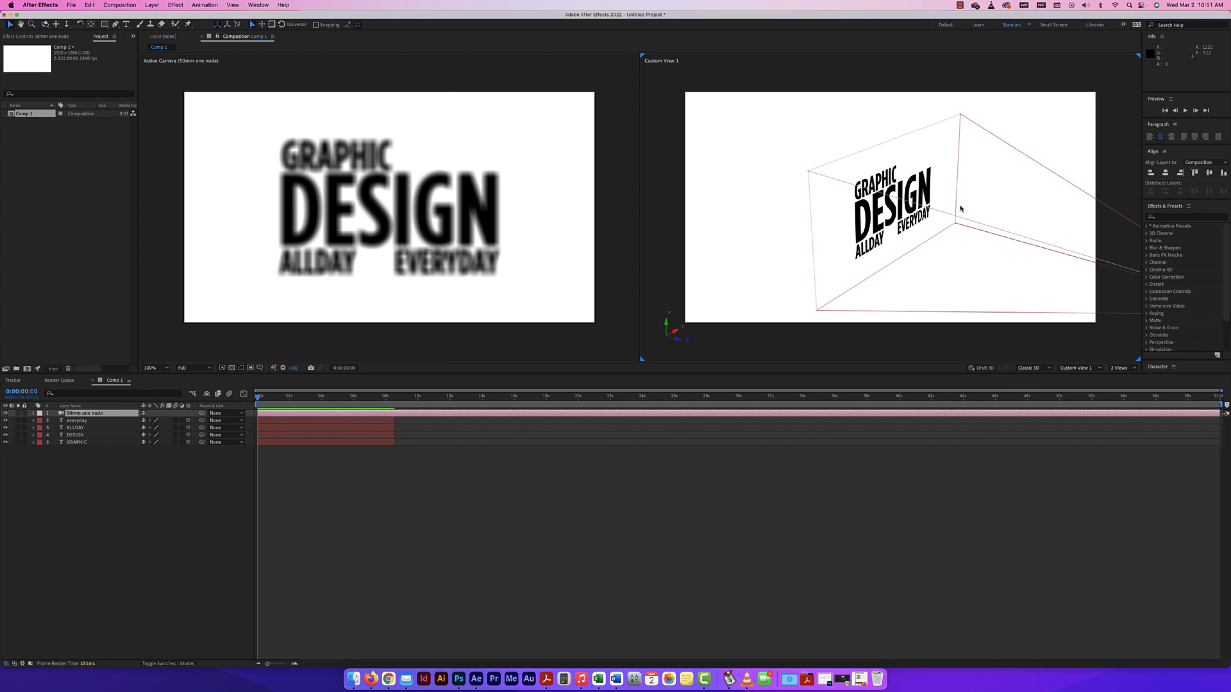
pyautogui.press(',')
pyautogui.press(',')
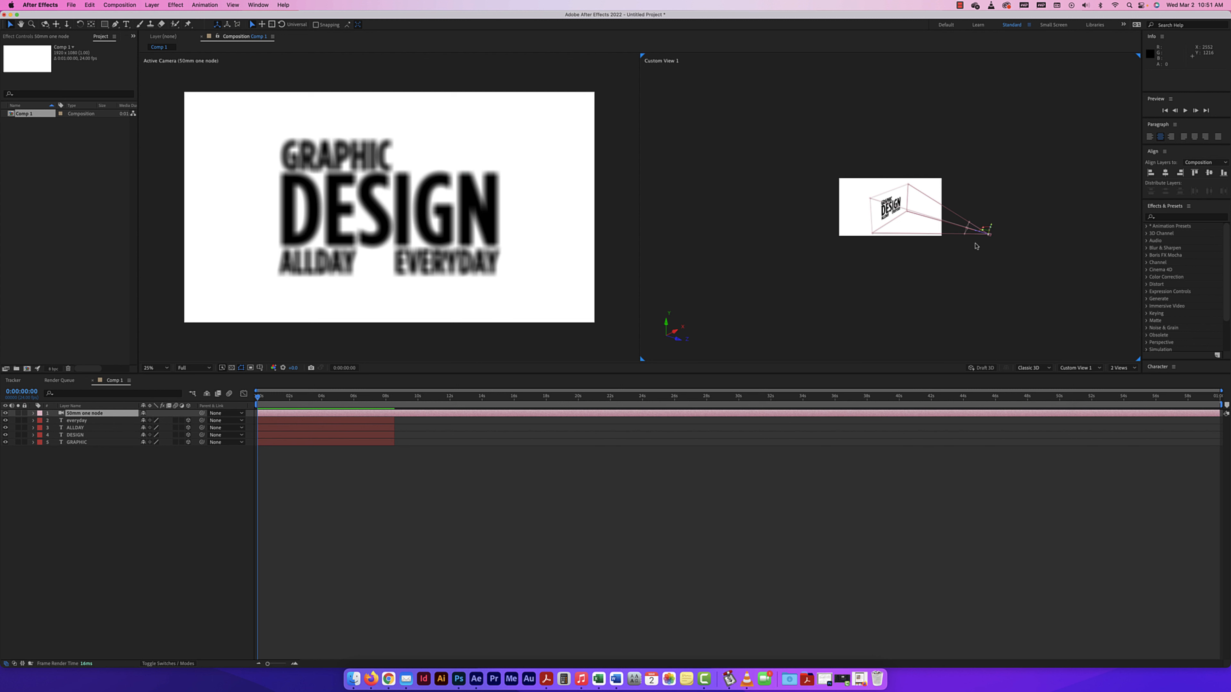
pyautogui.press('.')
pyautogui.scroll(3, 1084, 265)
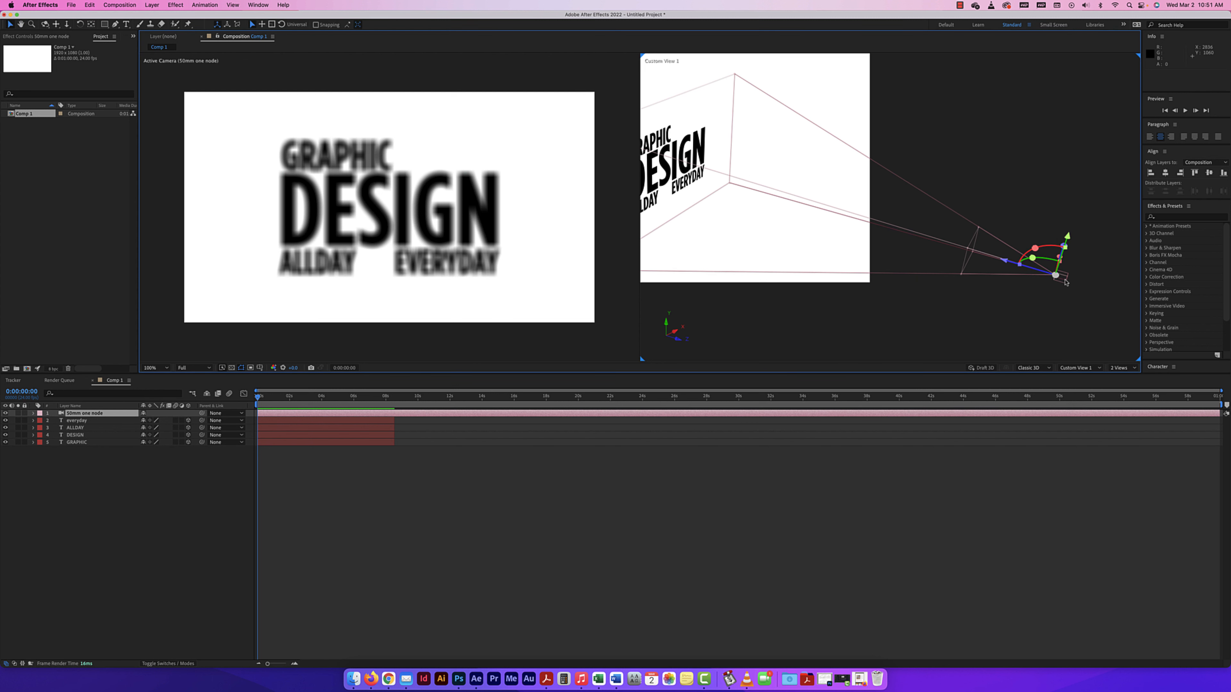
pyautogui.moveTo(1066, 238)
pyautogui.mouseDown()
pyautogui.moveTo(1072, 198)
pyautogui.moveTo(1070, 227)
pyautogui.mouseUp()
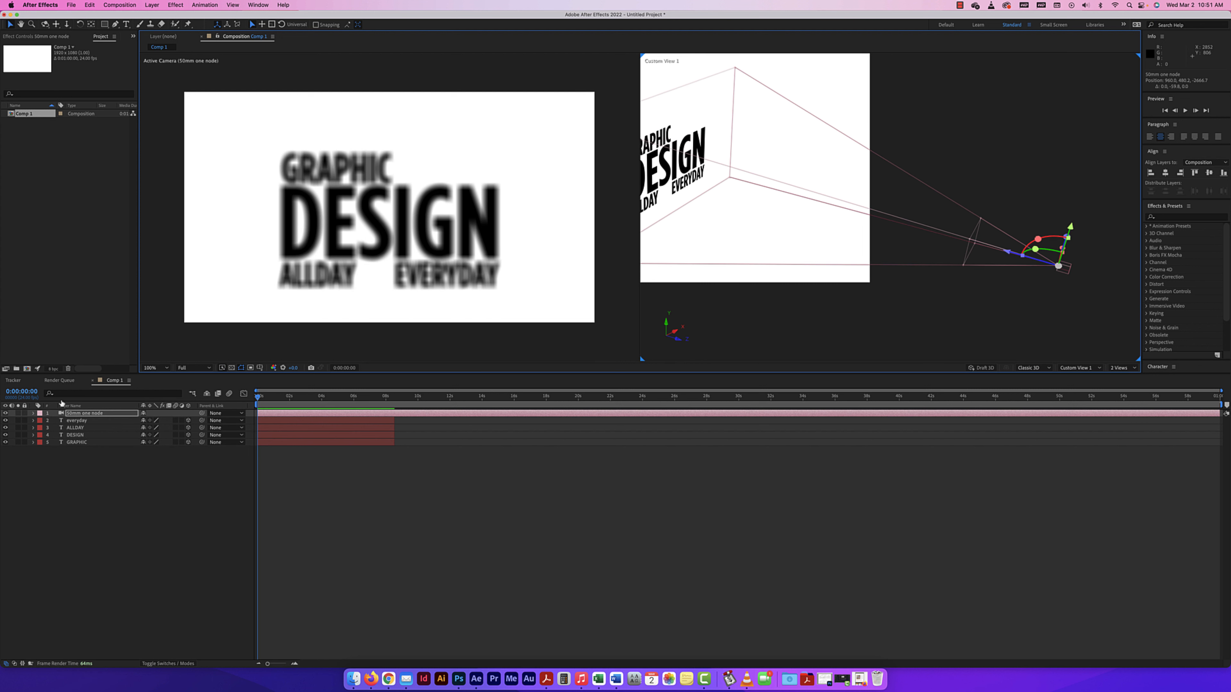
# Reveal the camera's Transform properties and move it up and down along Y, ending at about 585.6.
pyautogui.click(33, 414)
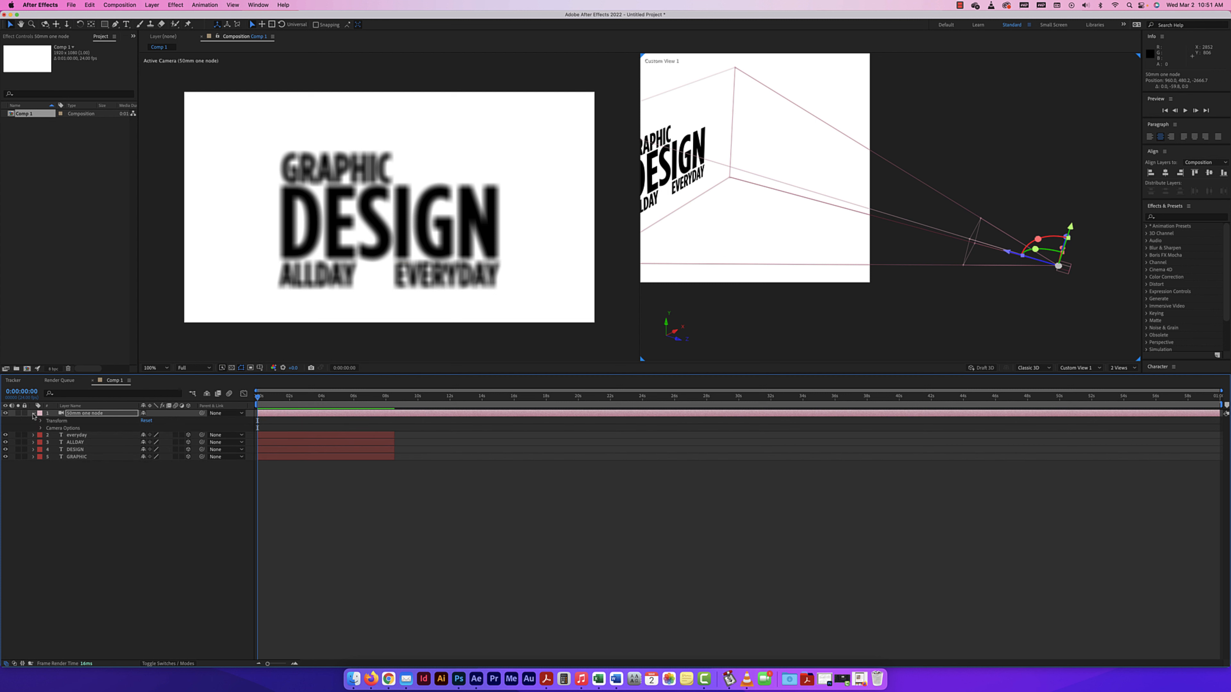
pyautogui.click(42, 421)
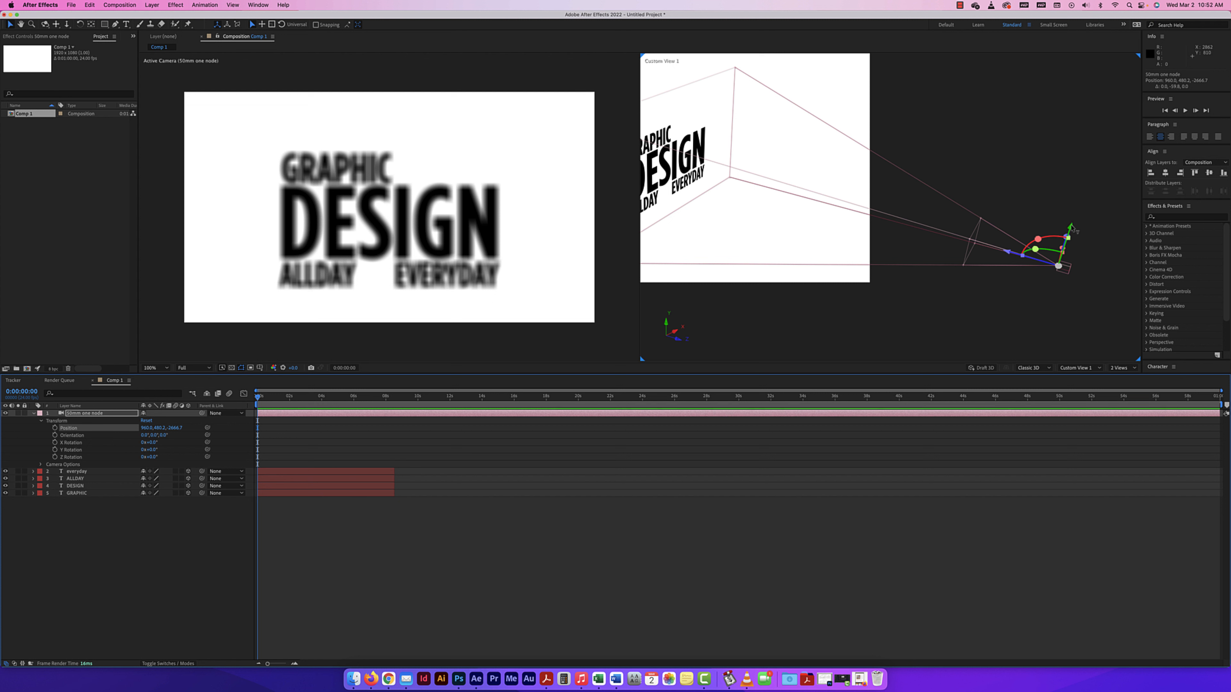
pyautogui.moveTo(1072, 228); pyautogui.dragTo(1078, 197)
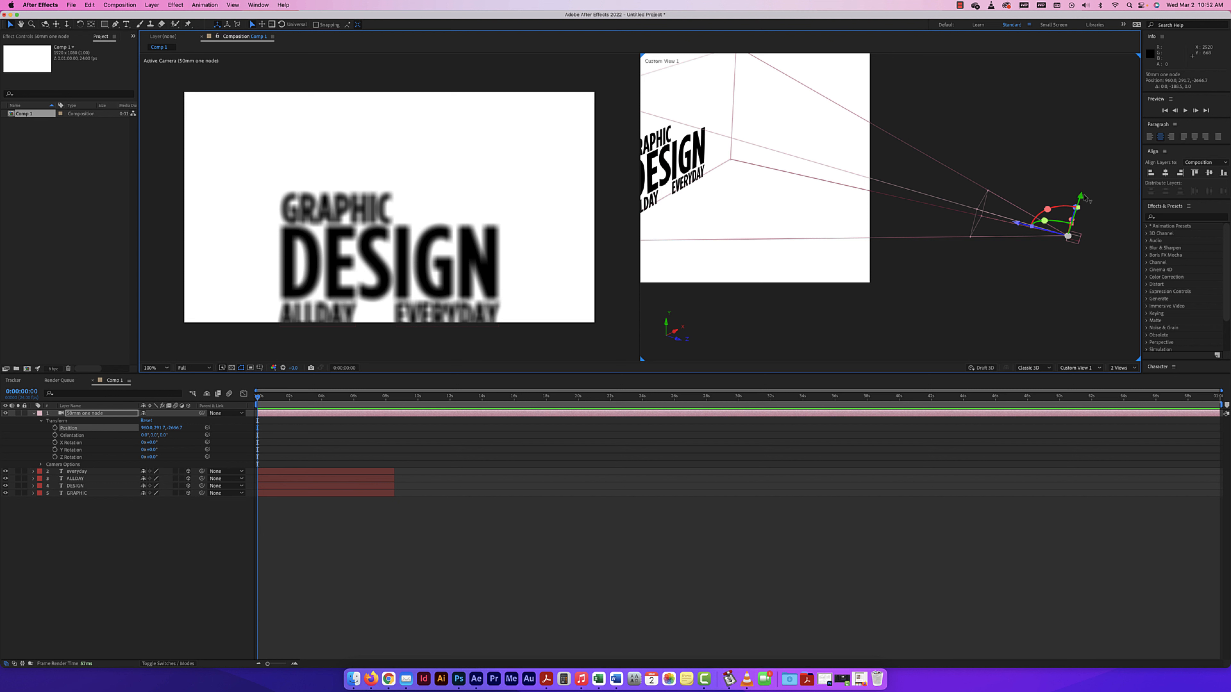
pyautogui.moveTo(1080, 197); pyautogui.dragTo(1082, 244)
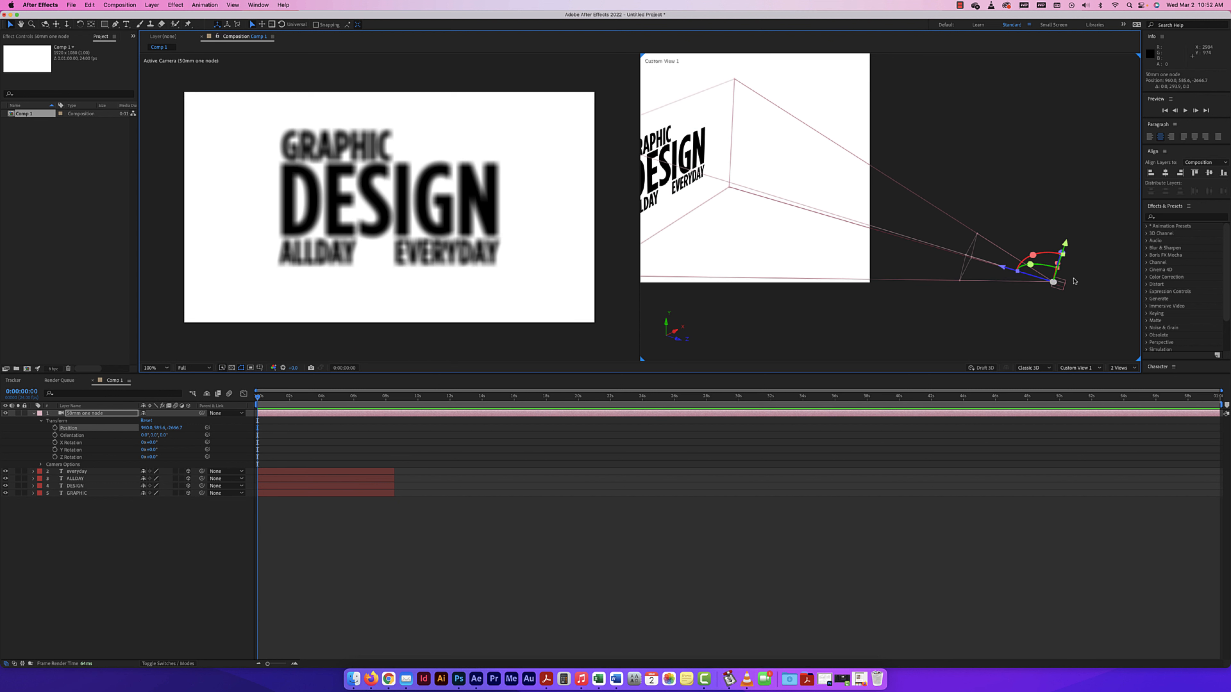
# Pull the camera back along Z to about -2683 and tilt its X orientation to about 0.6°.
pyautogui.press('c')
pyautogui.moveTo(936, 303); pyautogui.dragTo(900, 269)
pyautogui.press('c')
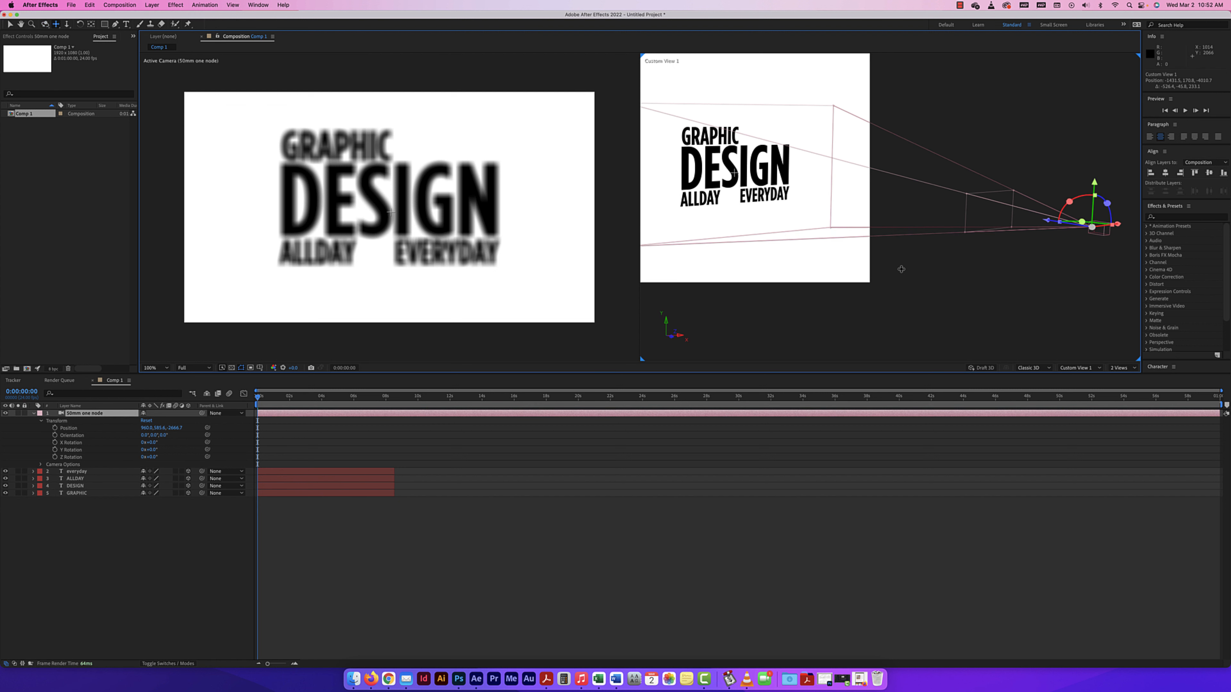
pyautogui.click(9, 24)
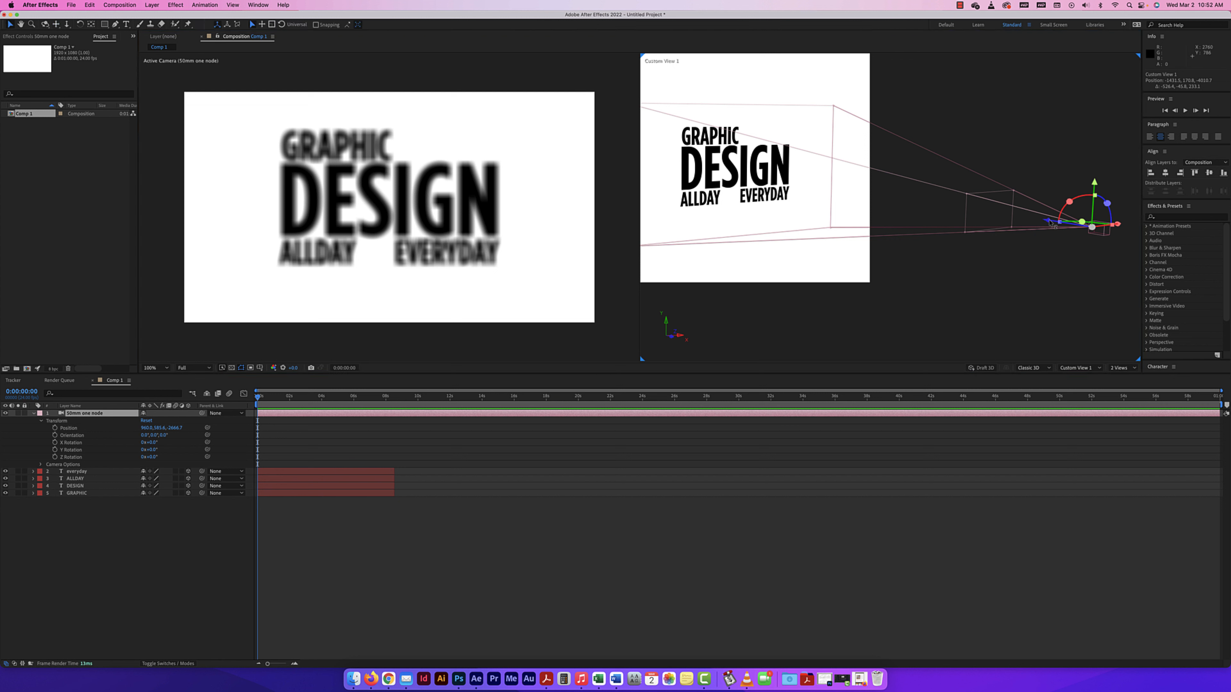
pyautogui.moveTo(1050, 222); pyautogui.dragTo(1080, 237)
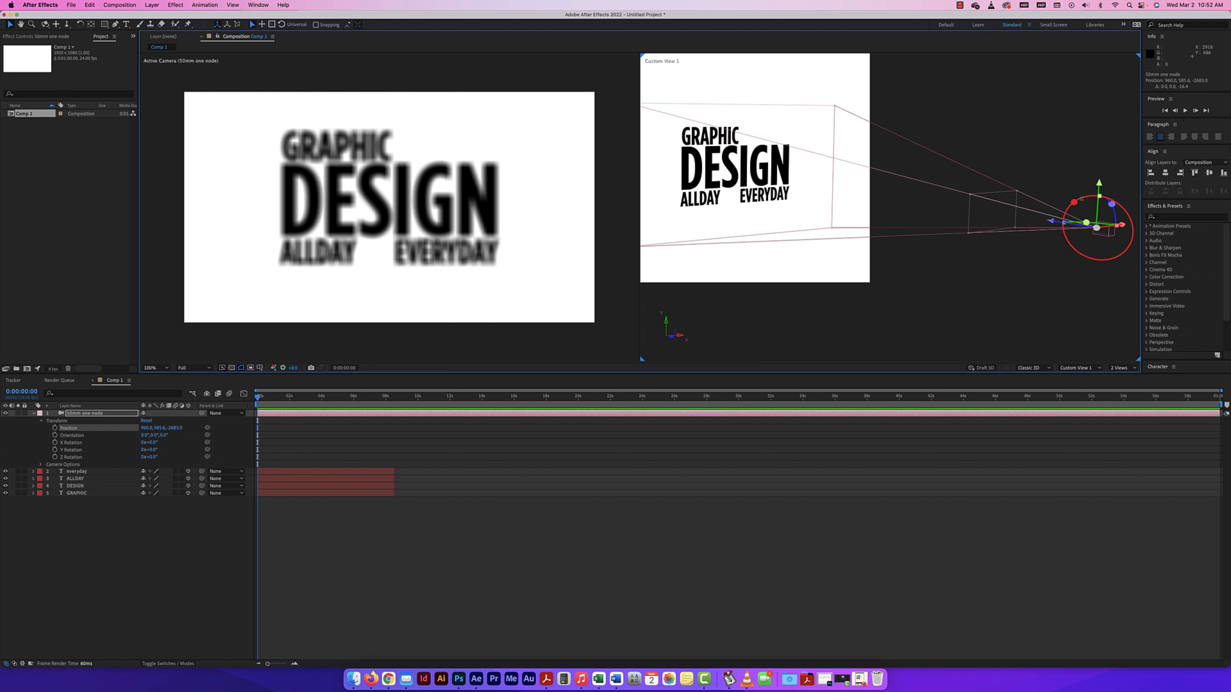
pyautogui.moveTo(1083, 199); pyautogui.dragTo(1094, 232)
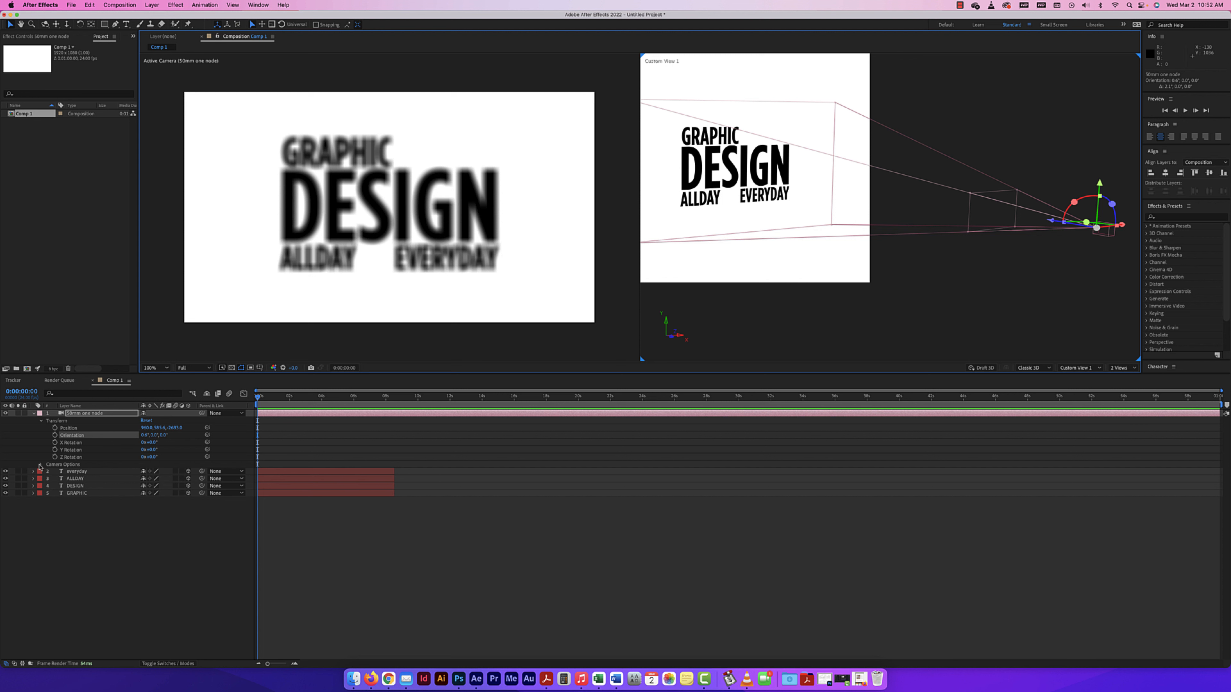
# Reveal the camera's Camera Options and change the Custom View 1 viewport to the Top view.
pyautogui.click(40, 466)
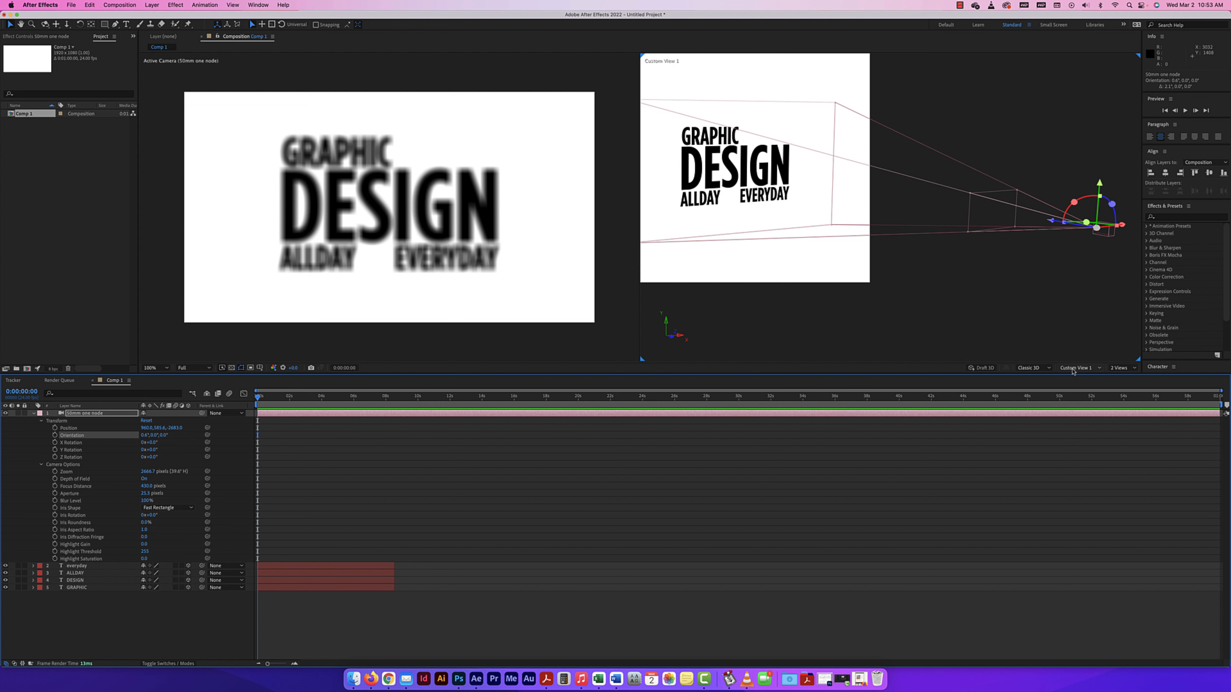
pyautogui.click(997, 287)
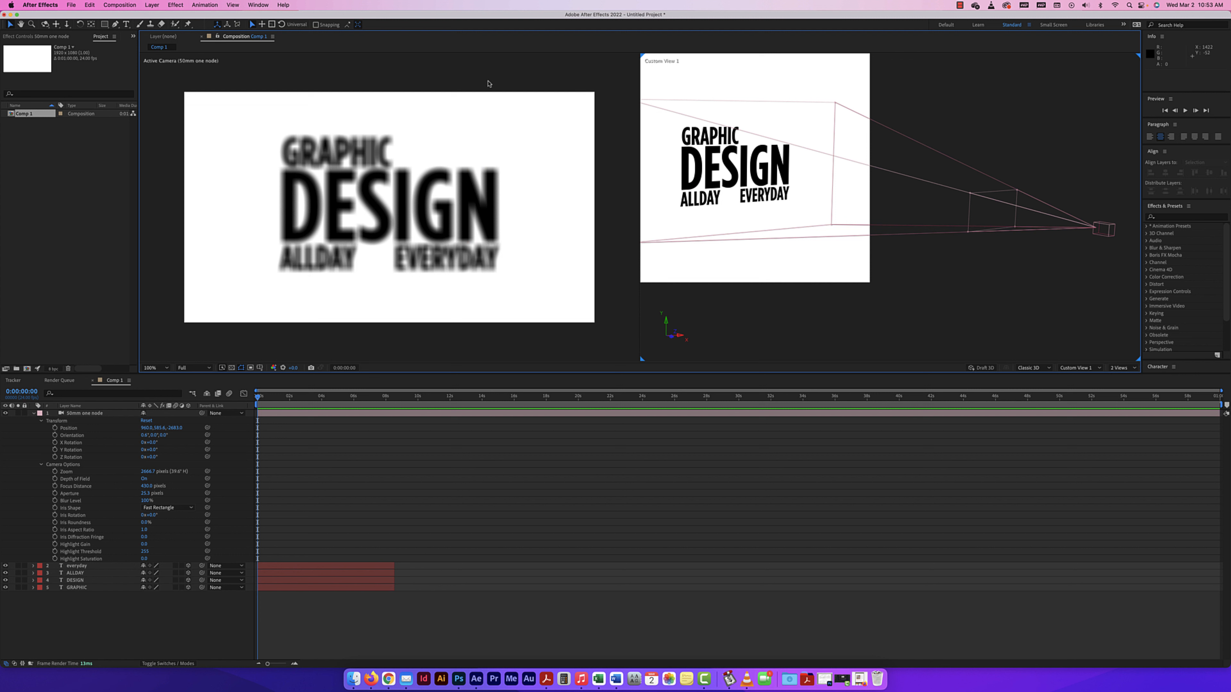
pyautogui.click(489, 83)
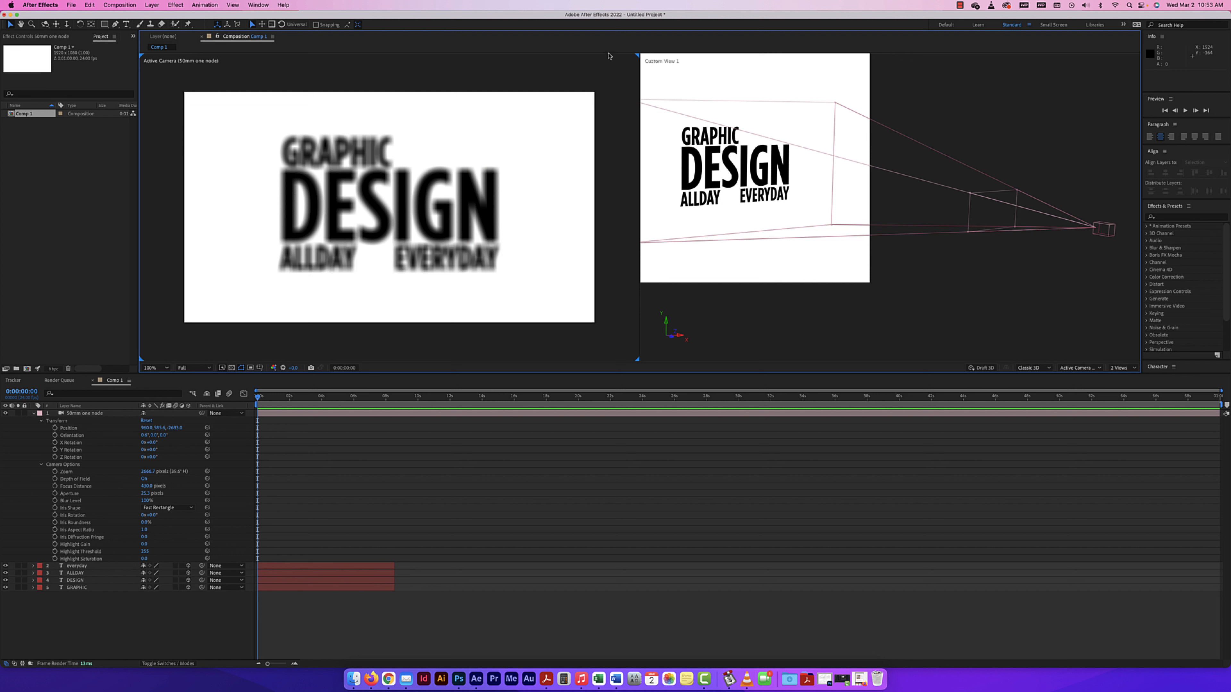
pyautogui.click(989, 129)
pyautogui.click(1064, 368)
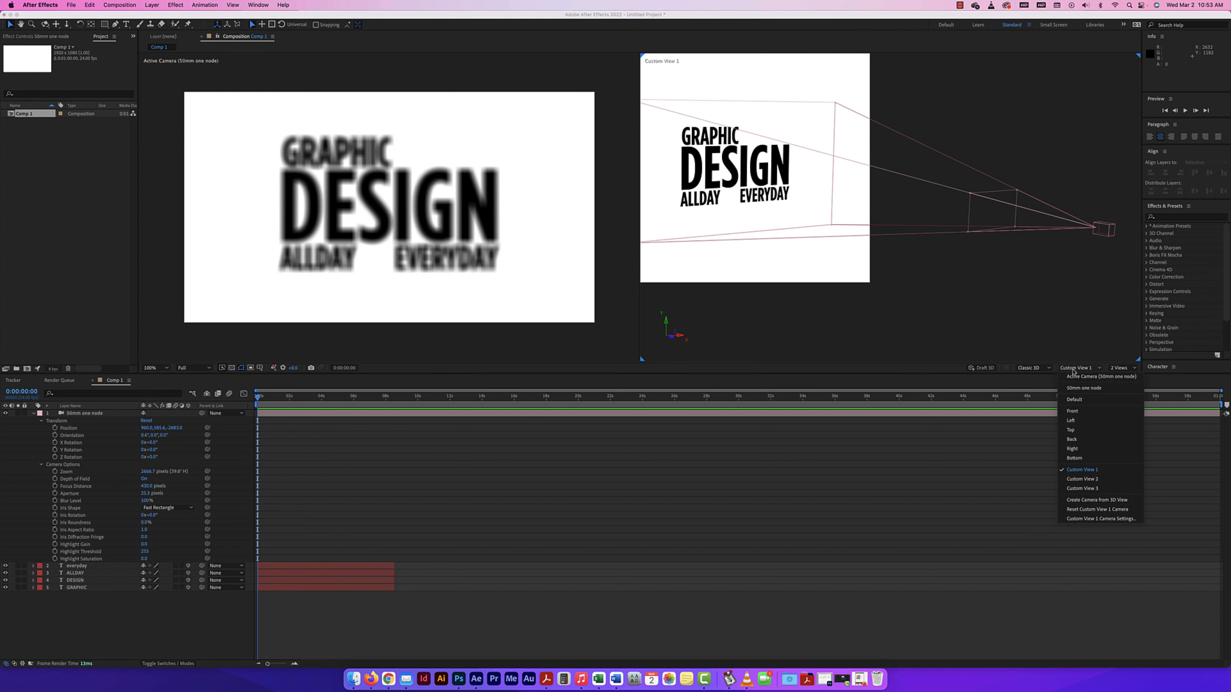
pyautogui.click(1073, 434)
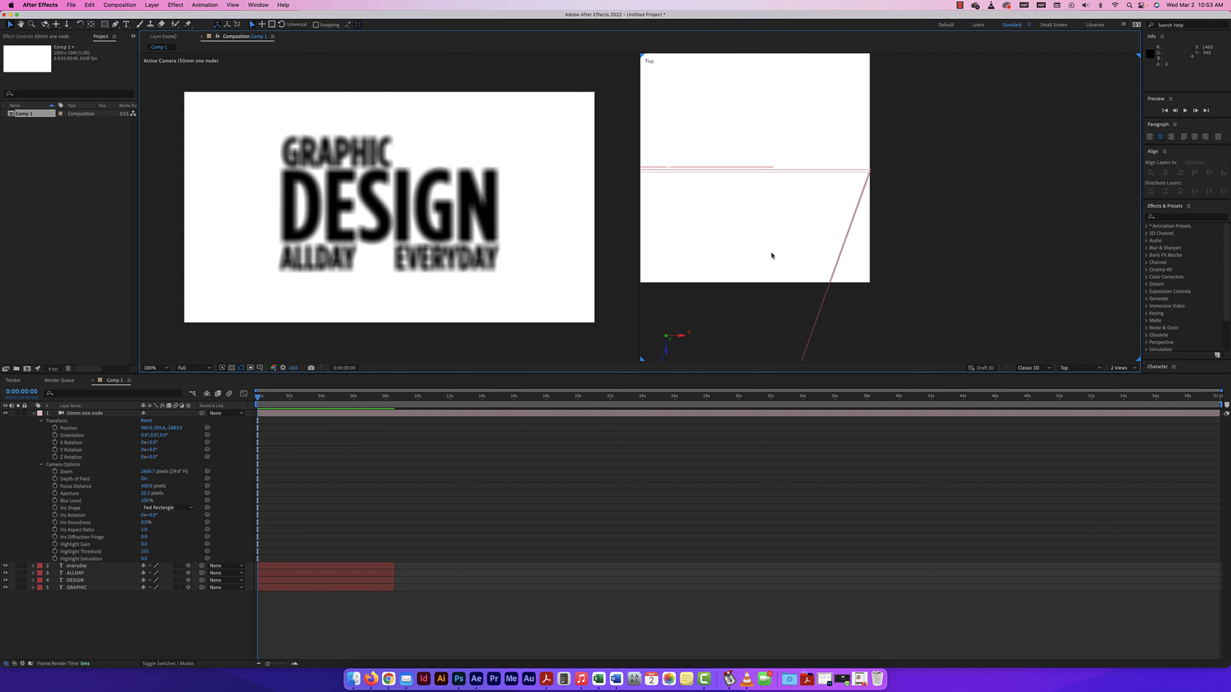
# Try smaller and larger Zoom values on the camera while watching the Top view, ending at about 2160.7 pixels.
pyautogui.moveTo(769, 296); pyautogui.dragTo(879, 220)
pyautogui.scroll(-3, 852, 249)
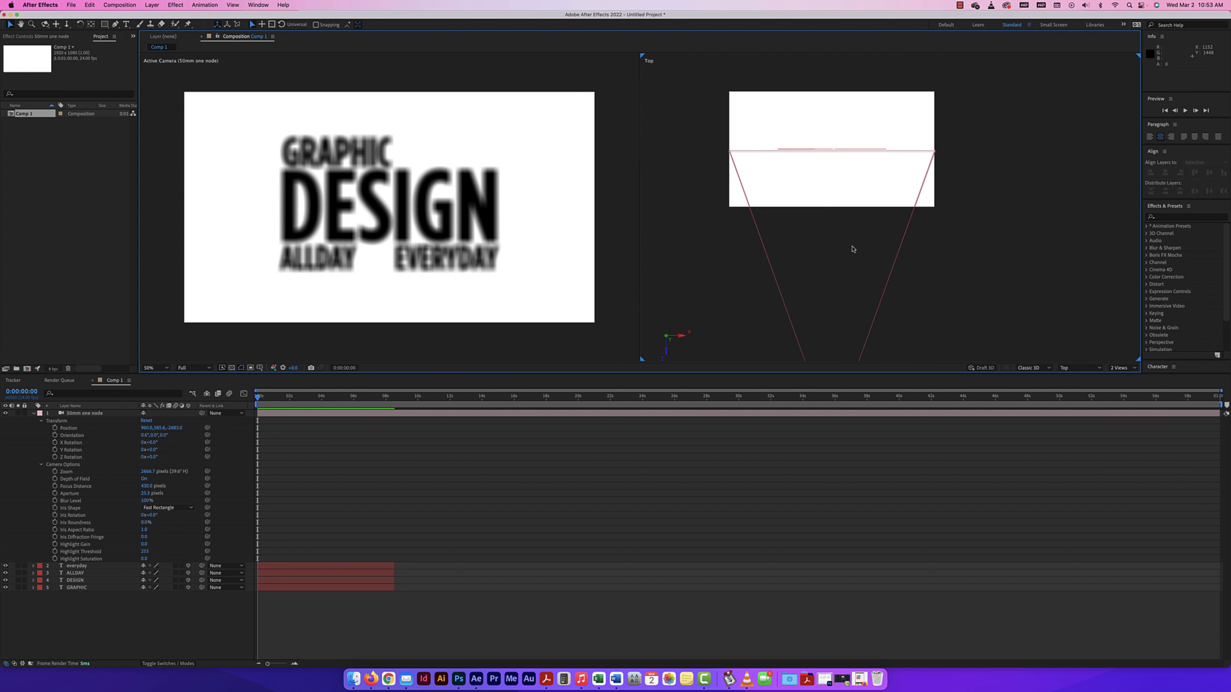
pyautogui.scroll(2, 890, 272)
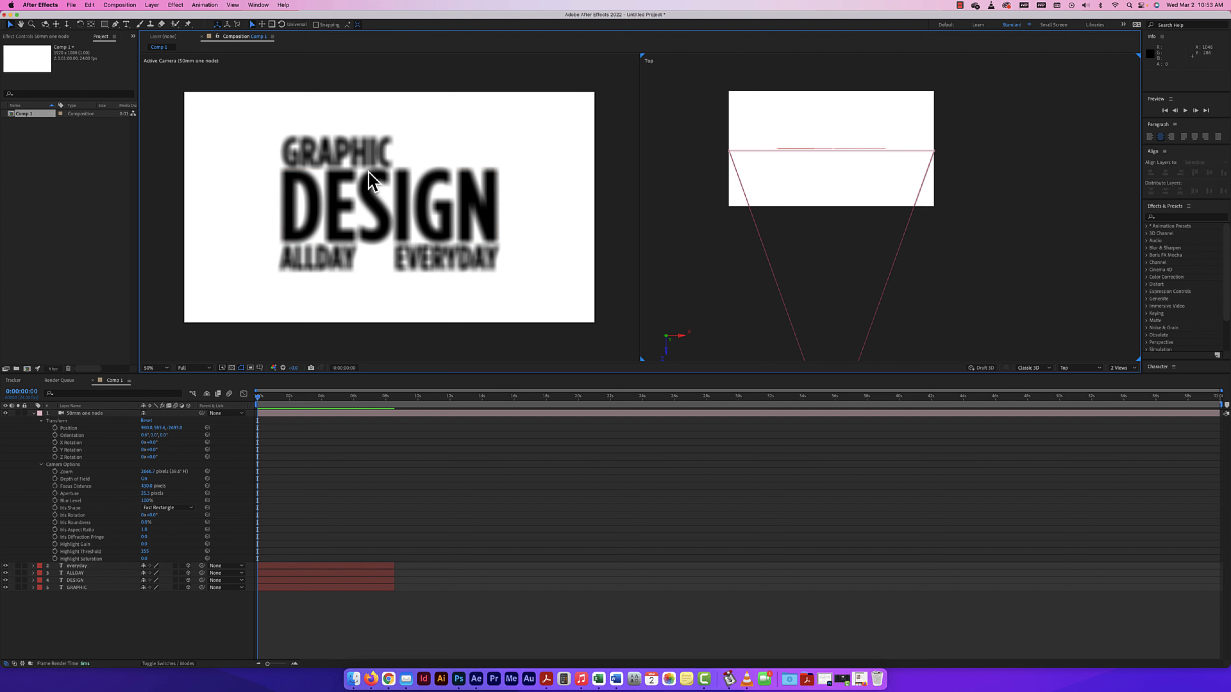
pyautogui.moveTo(868, 253); pyautogui.dragTo(877, 201)
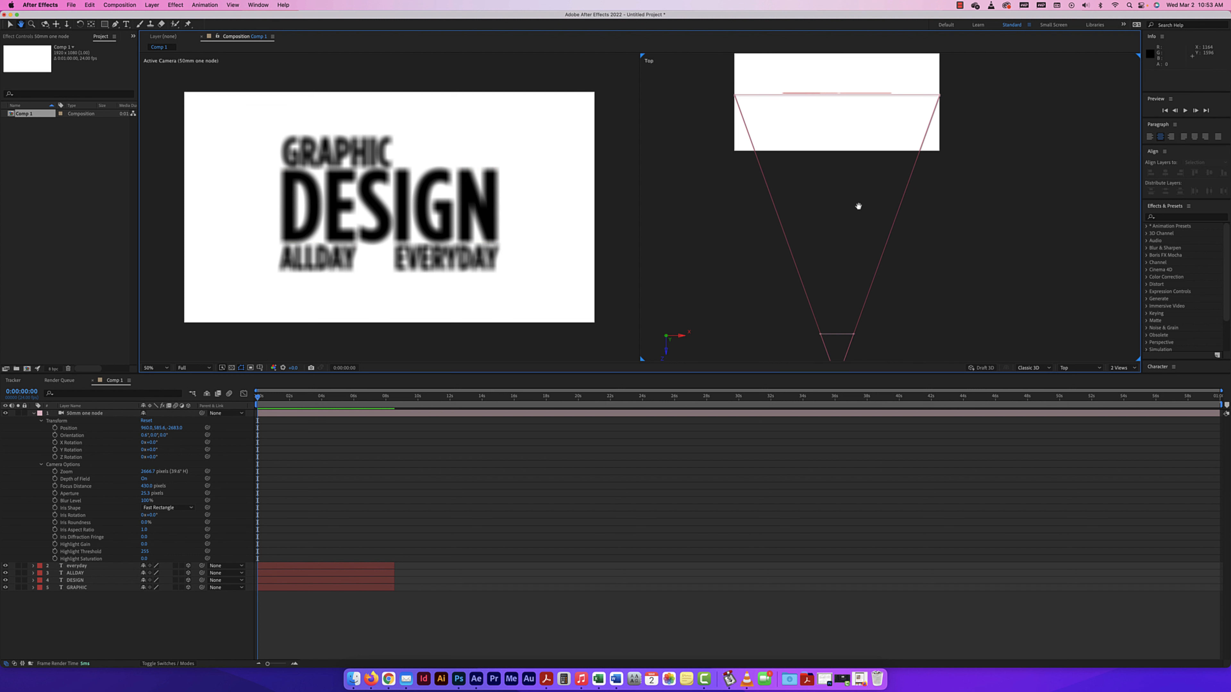
pyautogui.press(',')
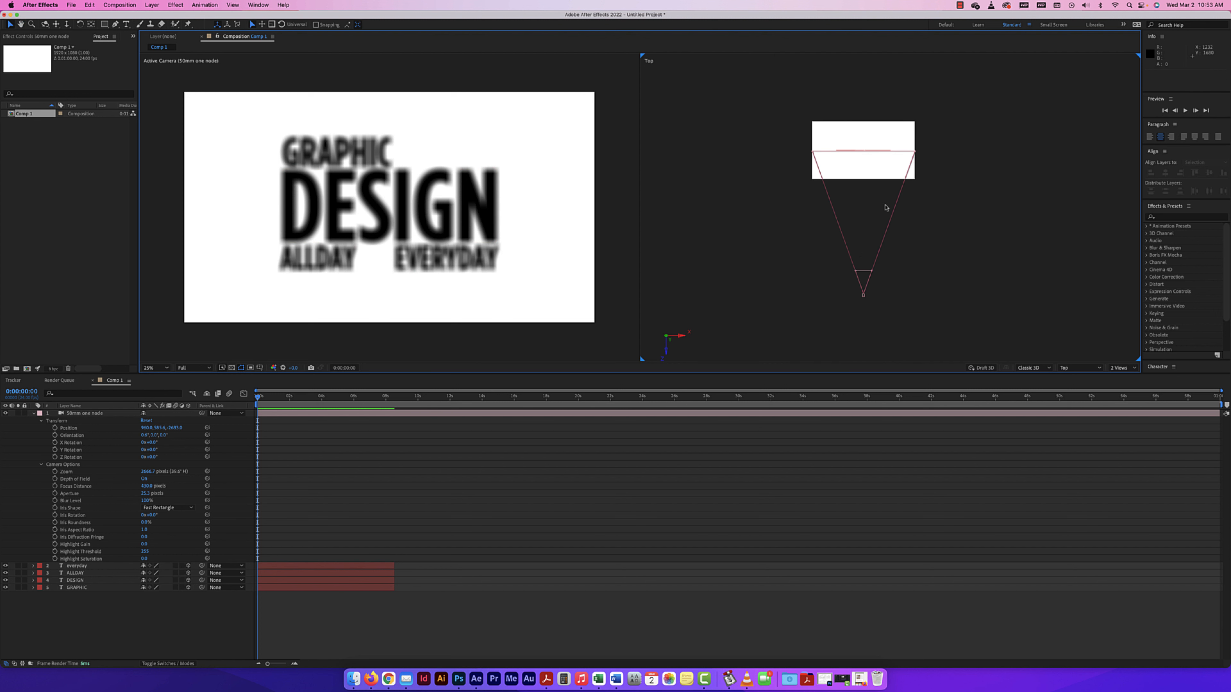
pyautogui.moveTo(847, 220); pyautogui.dragTo(846, 239)
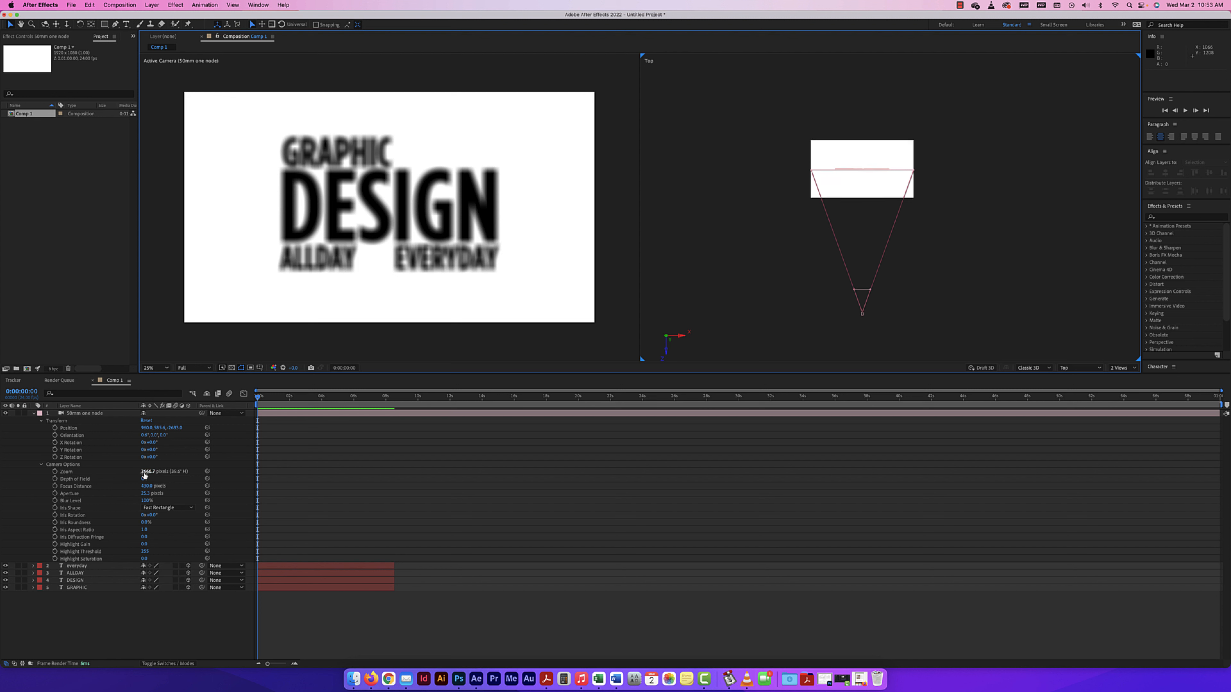
pyautogui.moveTo(143, 475); pyautogui.dragTo(120, 472)
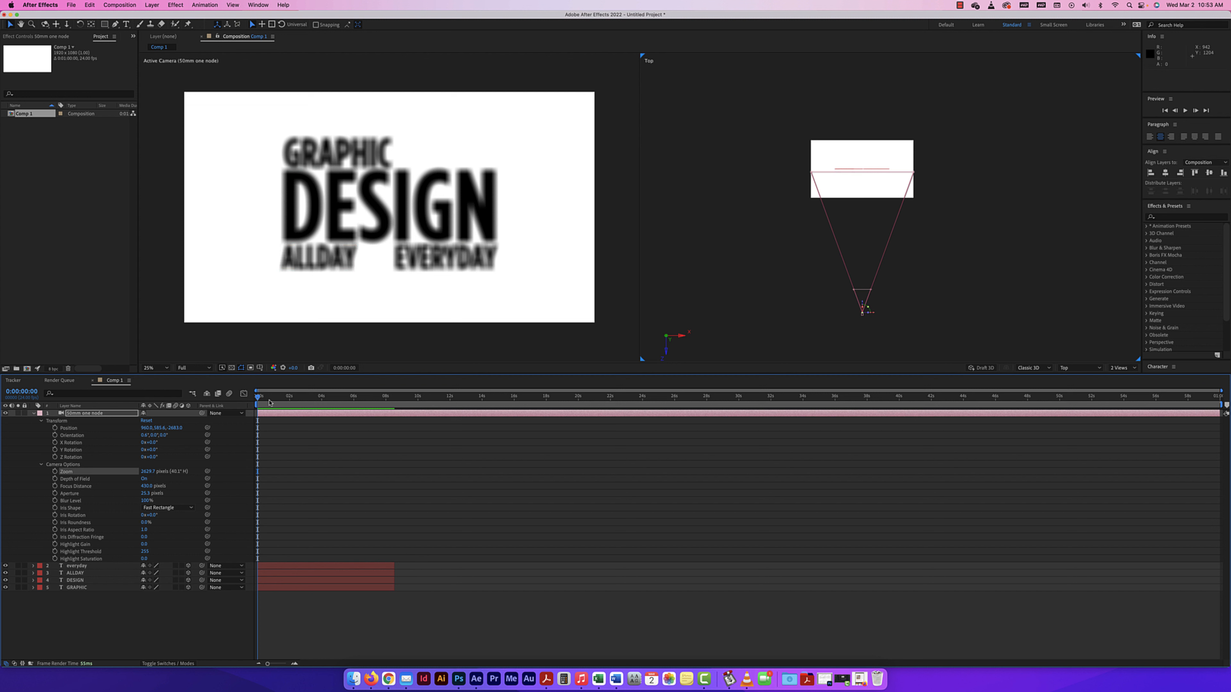
pyautogui.moveTo(148, 471); pyautogui.dragTo(408, 474)
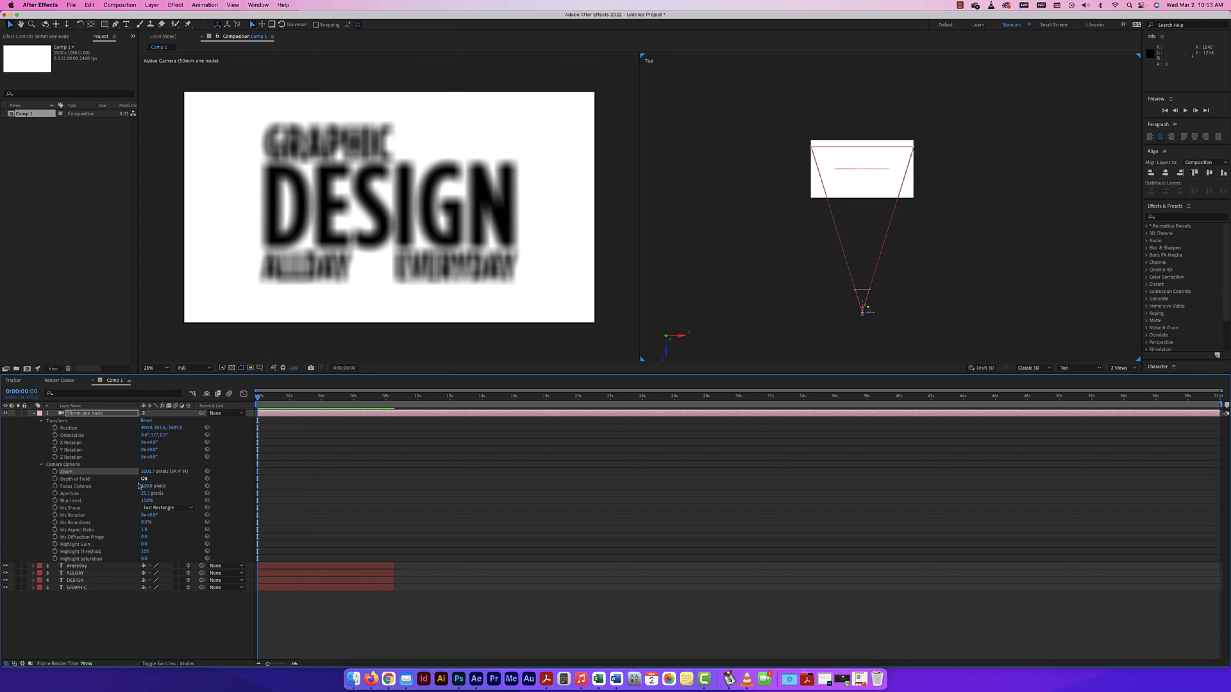
pyautogui.moveTo(147, 471); pyautogui.dragTo(375, 476)
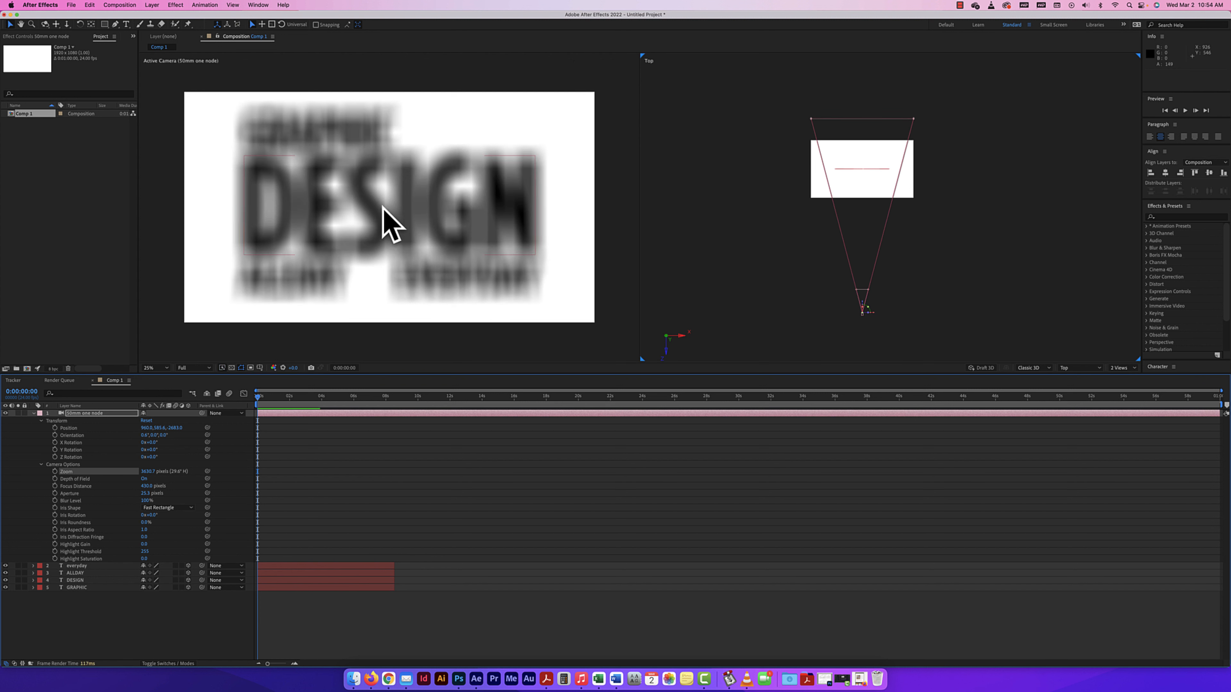
pyautogui.moveTo(149, 474); pyautogui.dragTo(90, 474)
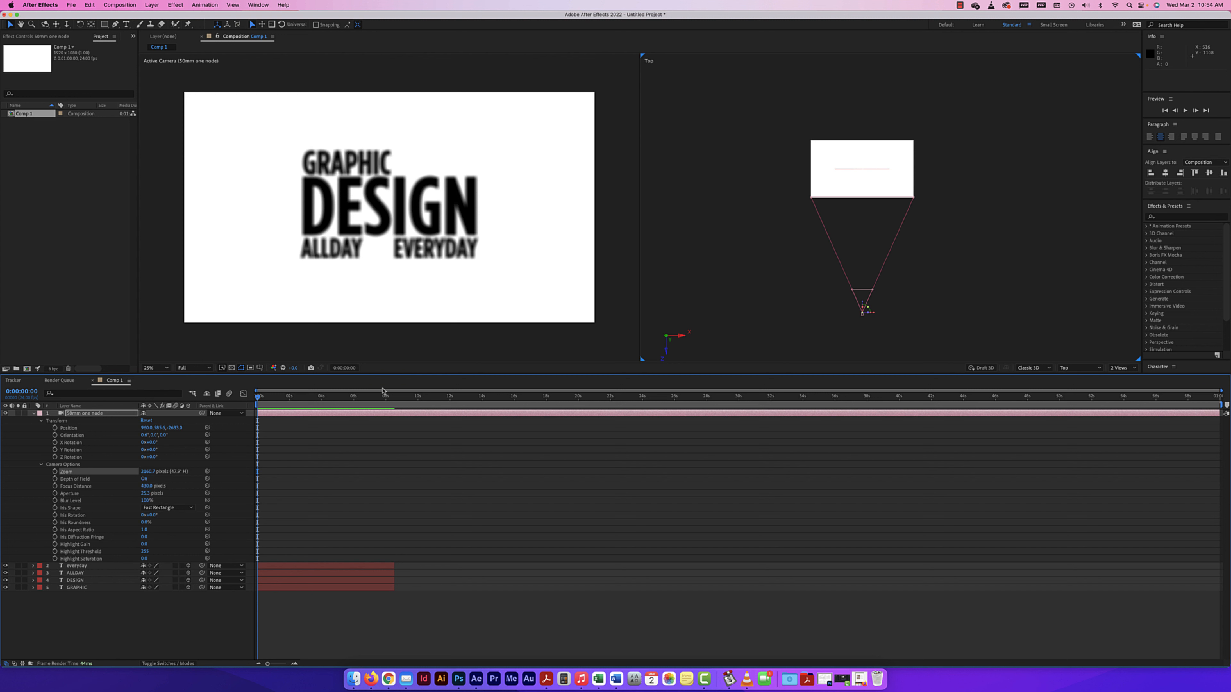
# Turn the camera's Depth of Field off and back on to compare the text's sharpness.
pyautogui.click(144, 478)
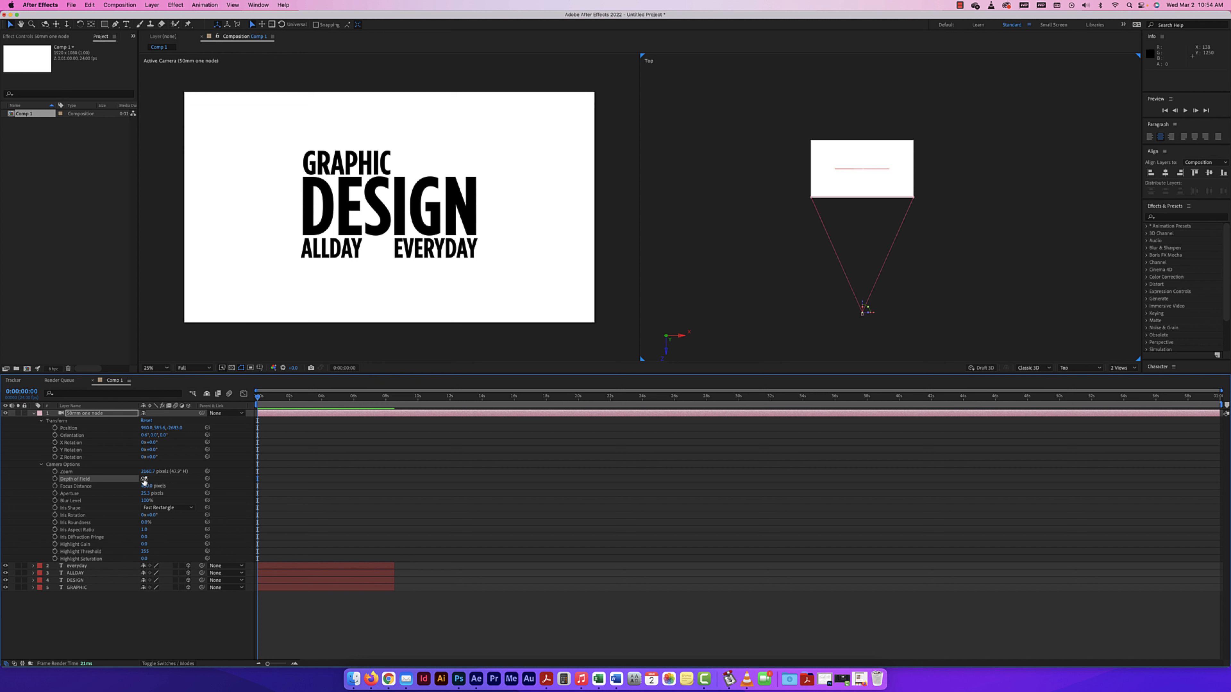
pyautogui.click(144, 479)
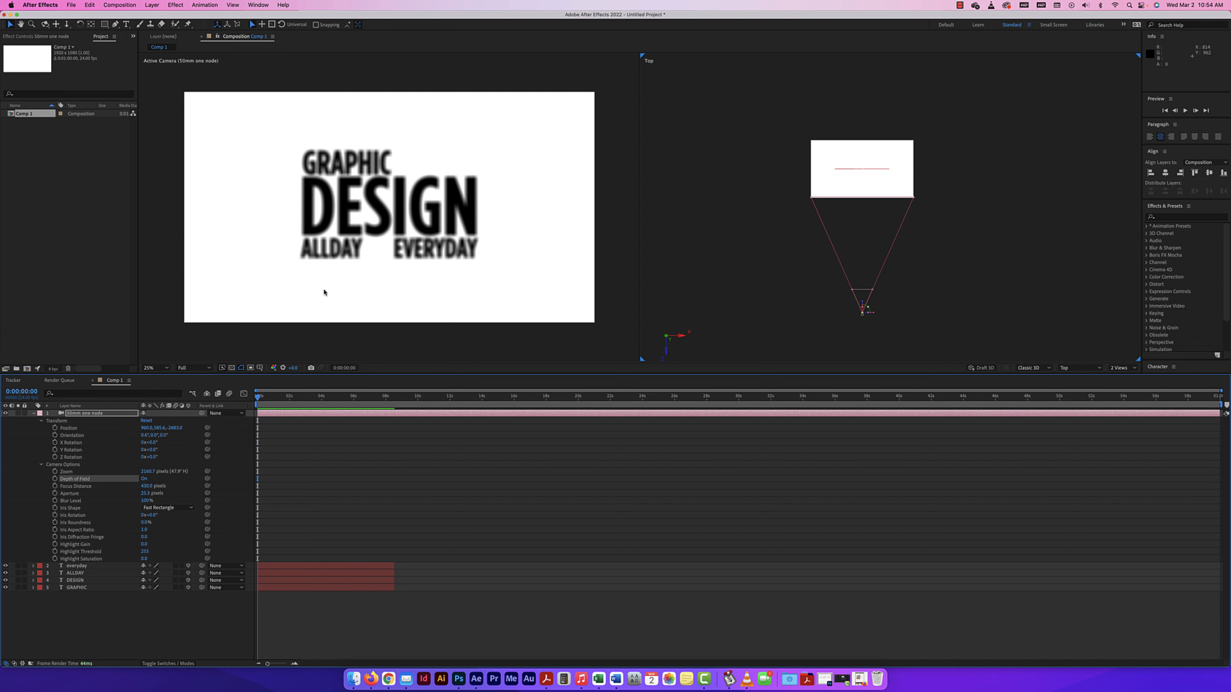
pyautogui.press('.')
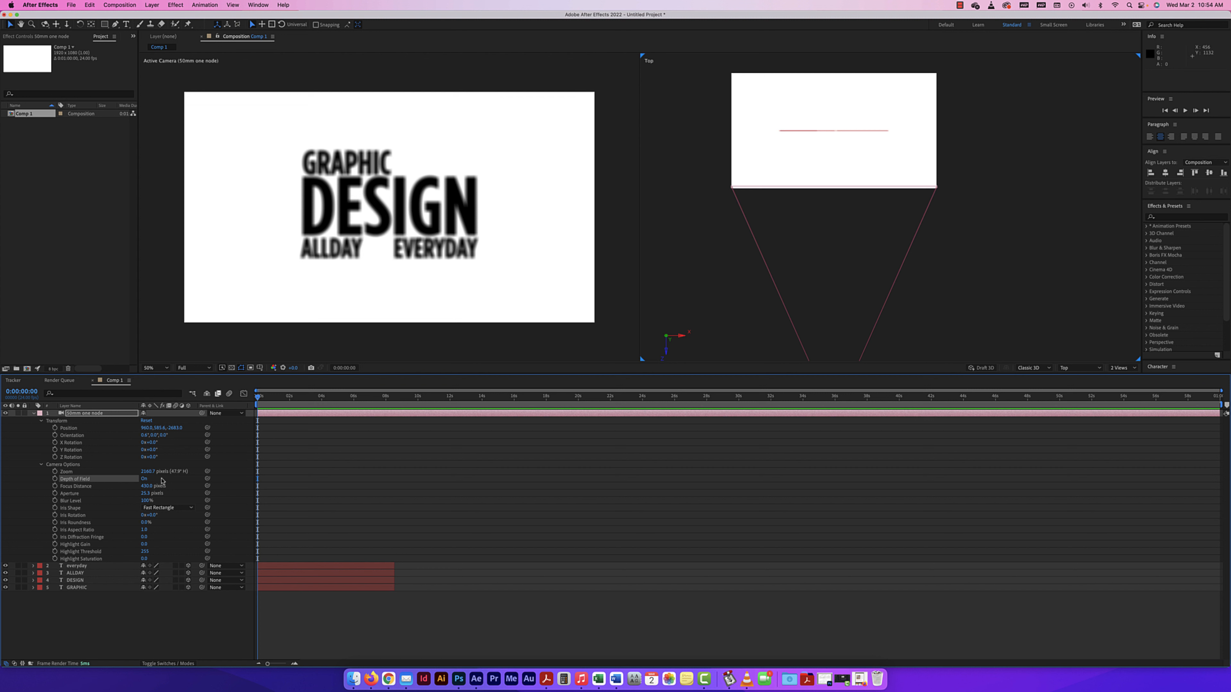
pyautogui.click(748, 272)
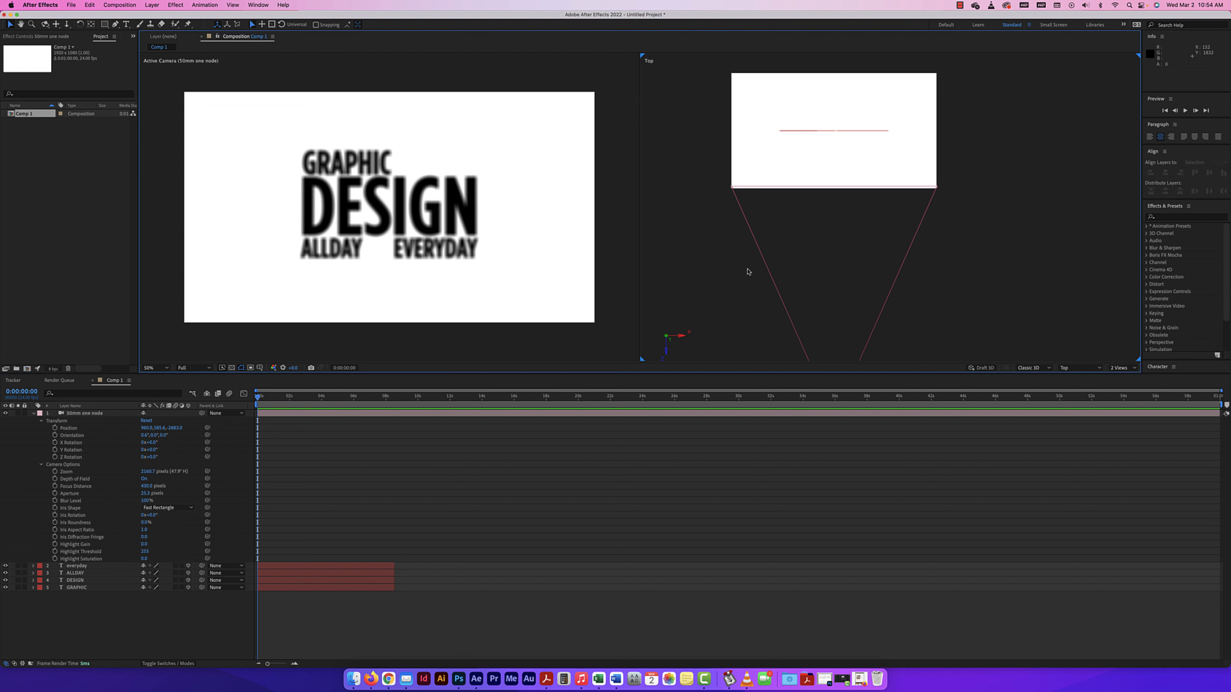
pyautogui.press(',')
pyautogui.press(',')
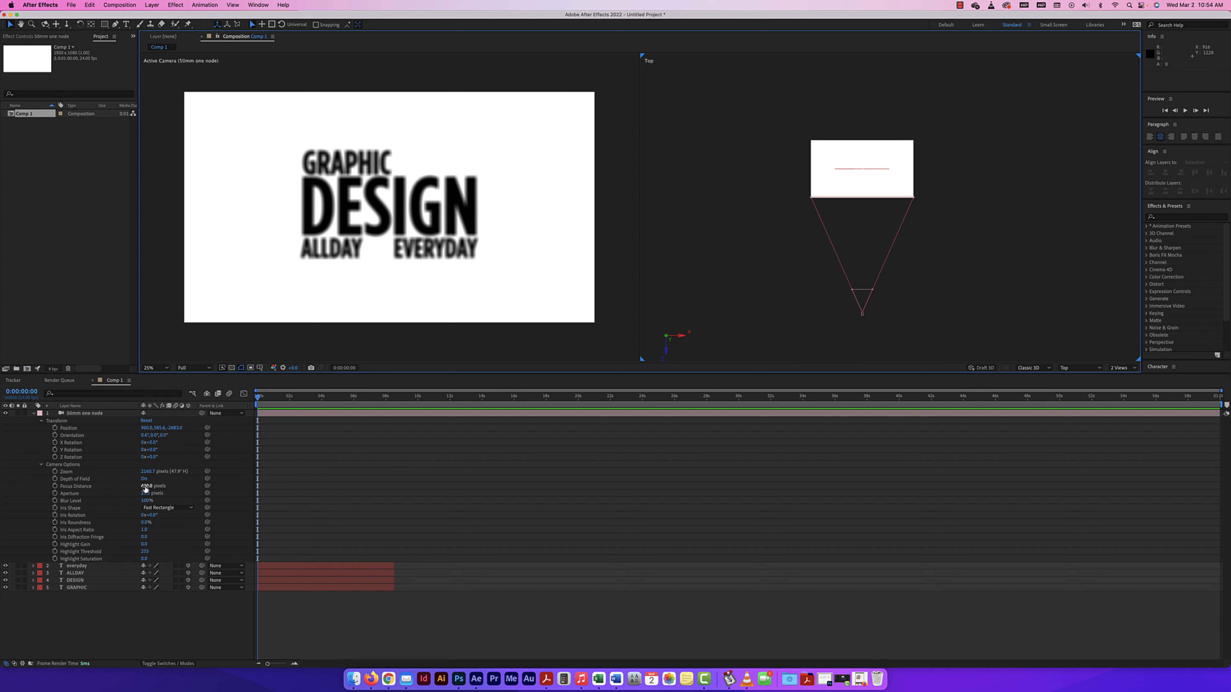
# Try shorter and longer Focus Distance values on the camera, ending at about 603 pixels.
pyautogui.moveTo(146, 486); pyautogui.dragTo(115, 479)
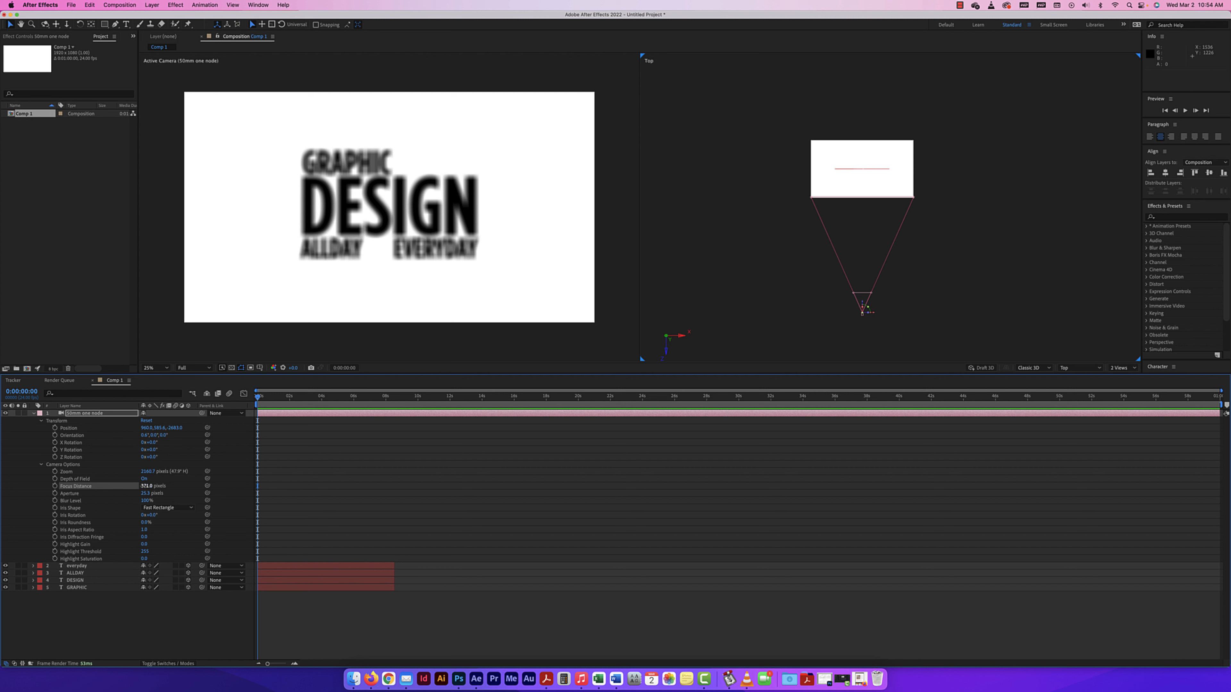
pyautogui.moveTo(145, 486); pyautogui.dragTo(350, 477)
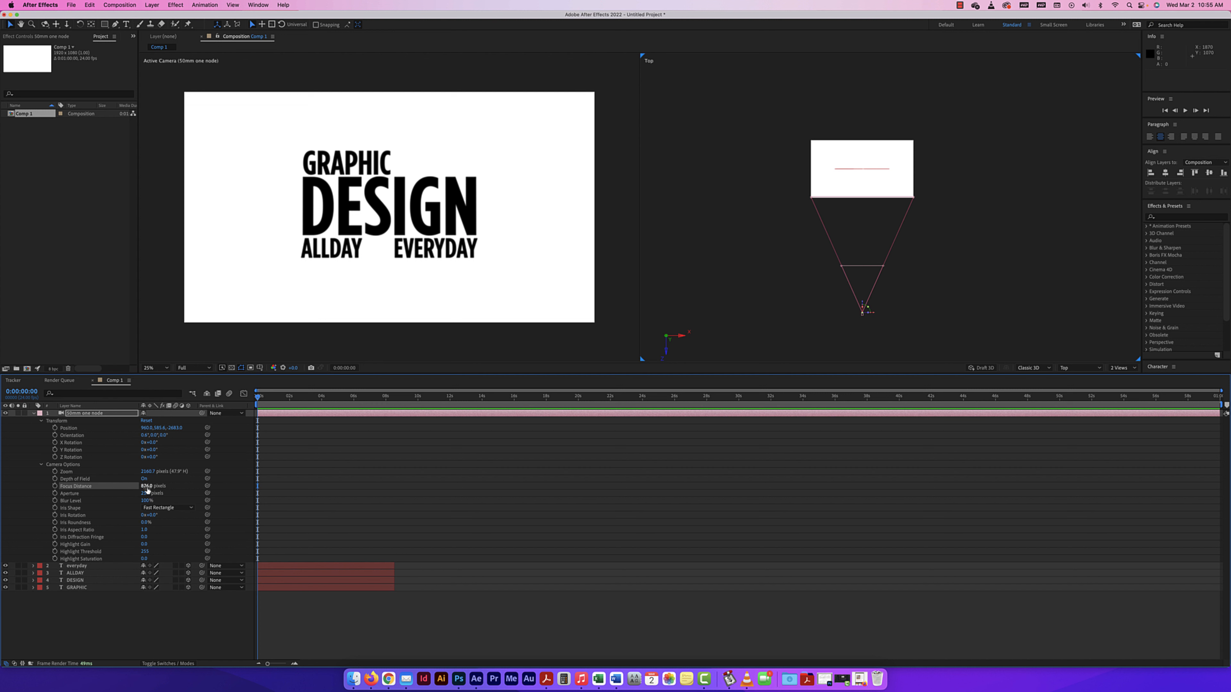
pyautogui.moveTo(147, 489); pyautogui.dragTo(189, 489)
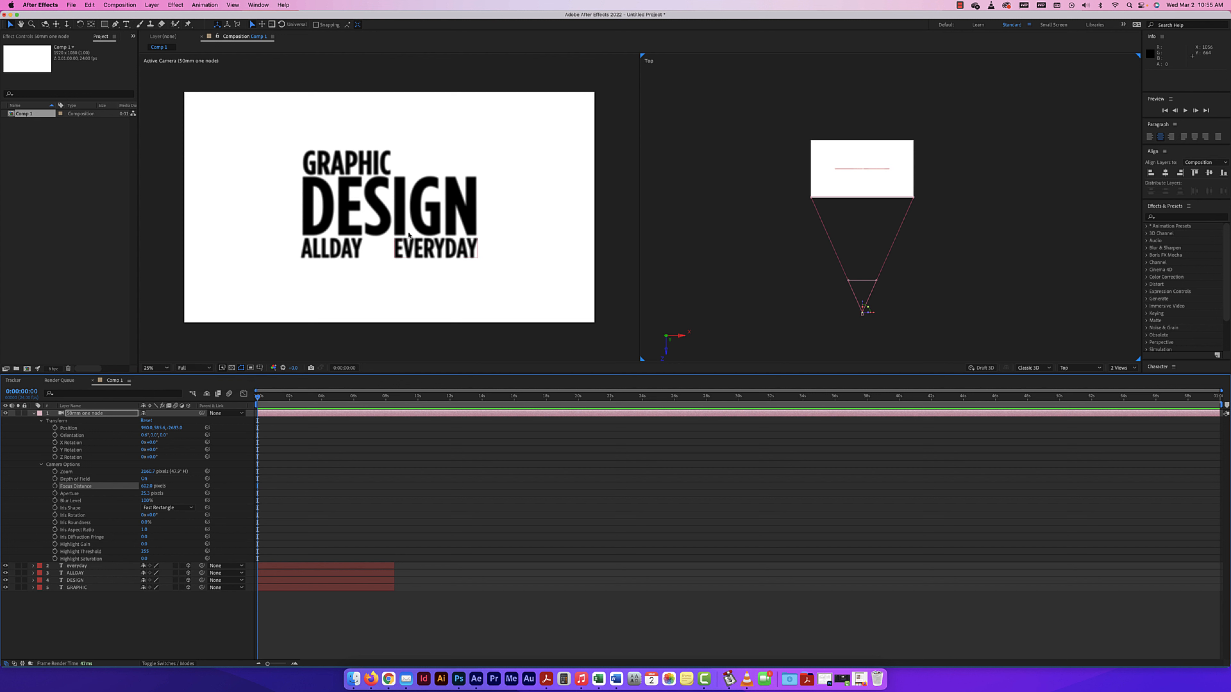
# Set the composition's preview resolution to Quarter.
pyautogui.click(203, 363)
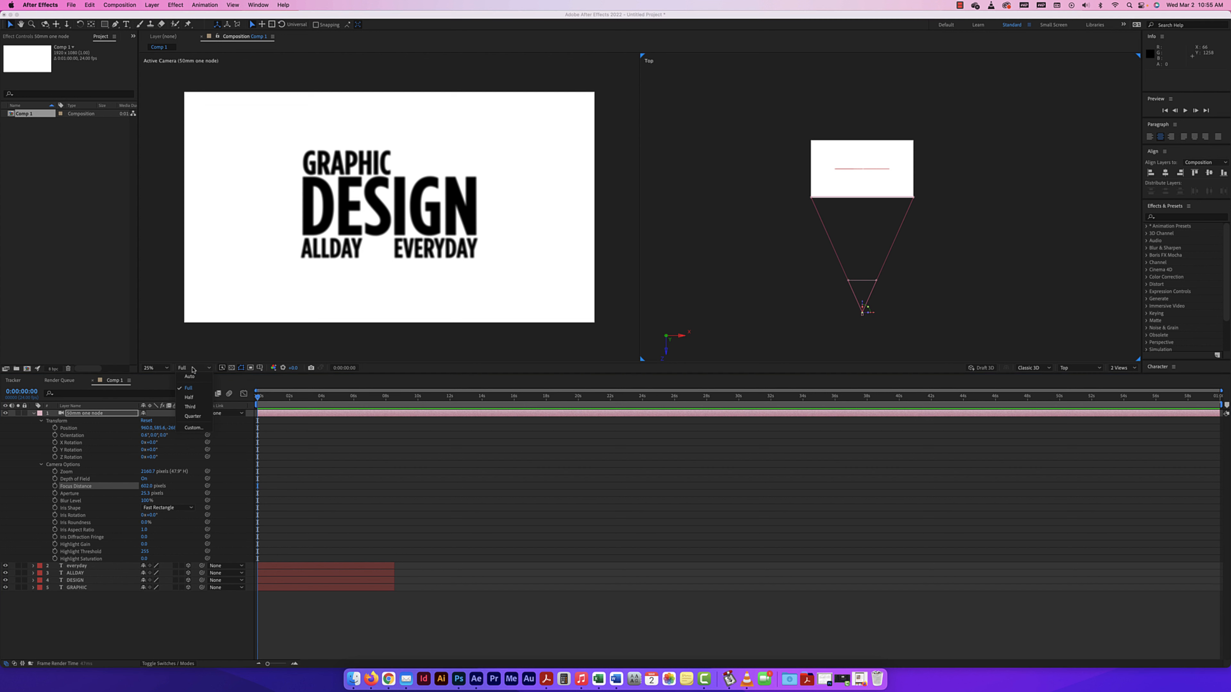
pyautogui.click(196, 428)
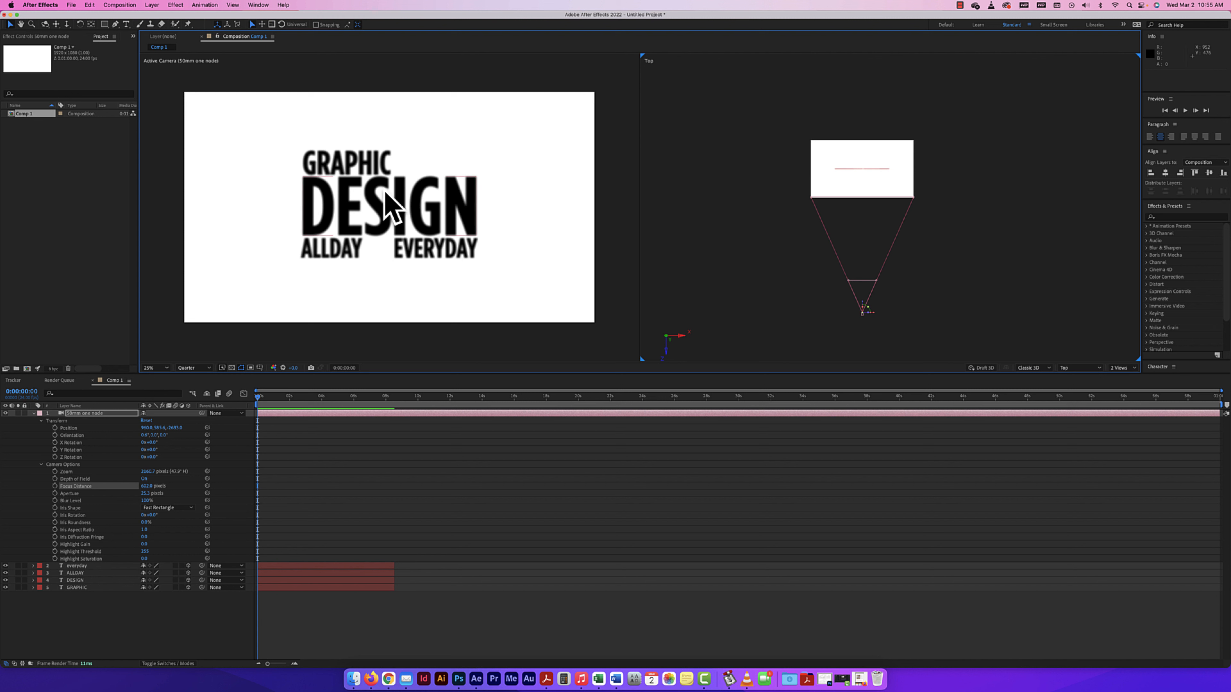
# Restore the composition's preview resolution to Full and raise the camera's Focus Distance to about 1053 pixels.
pyautogui.click(194, 368)
pyautogui.click(190, 387)
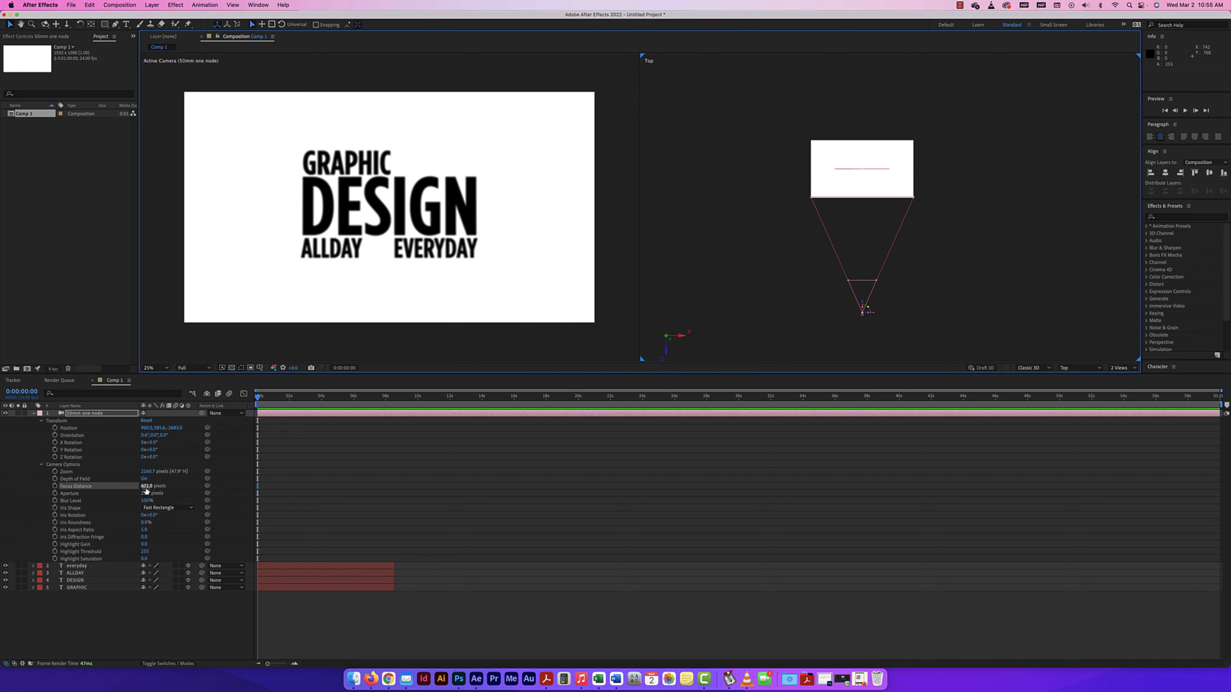
pyautogui.moveTo(147, 485); pyautogui.dragTo(164, 486)
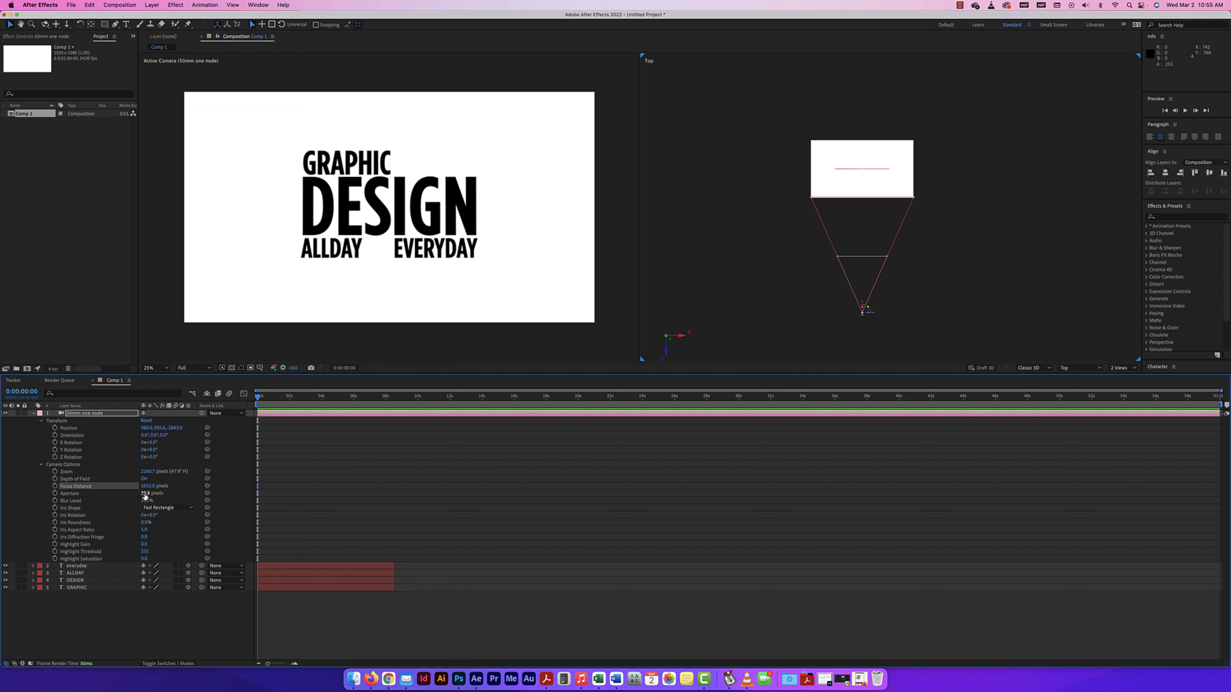
# Try a smaller Aperture on the camera, then a much larger one by entering 250 pixels.
pyautogui.moveTo(144, 493)
pyautogui.mouseDown()
pyautogui.moveTo(182, 493)
pyautogui.moveTo(132, 493)
pyautogui.mouseUp()
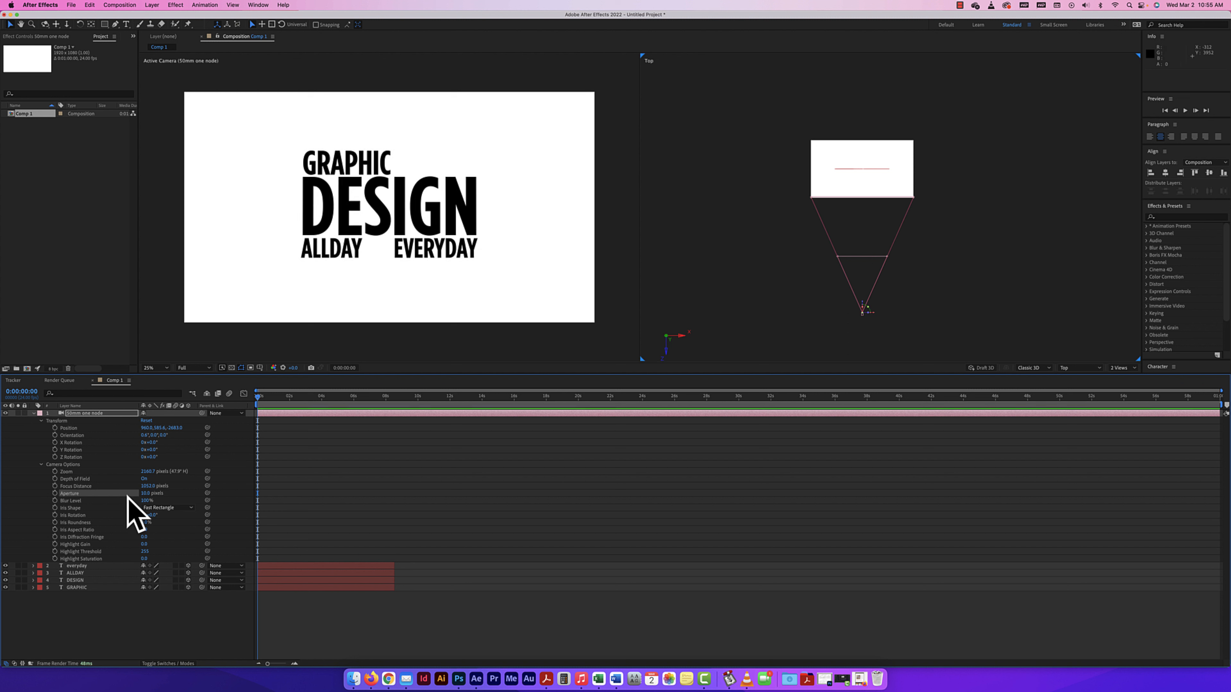
pyautogui.click(145, 493)
pyautogui.write('250')
pyautogui.press('Return')
pyautogui.moveTo(154, 495)
pyautogui.mouseDown()
pyautogui.moveTo(165, 495)
pyautogui.moveTo(152, 494)
pyautogui.mouseUp()
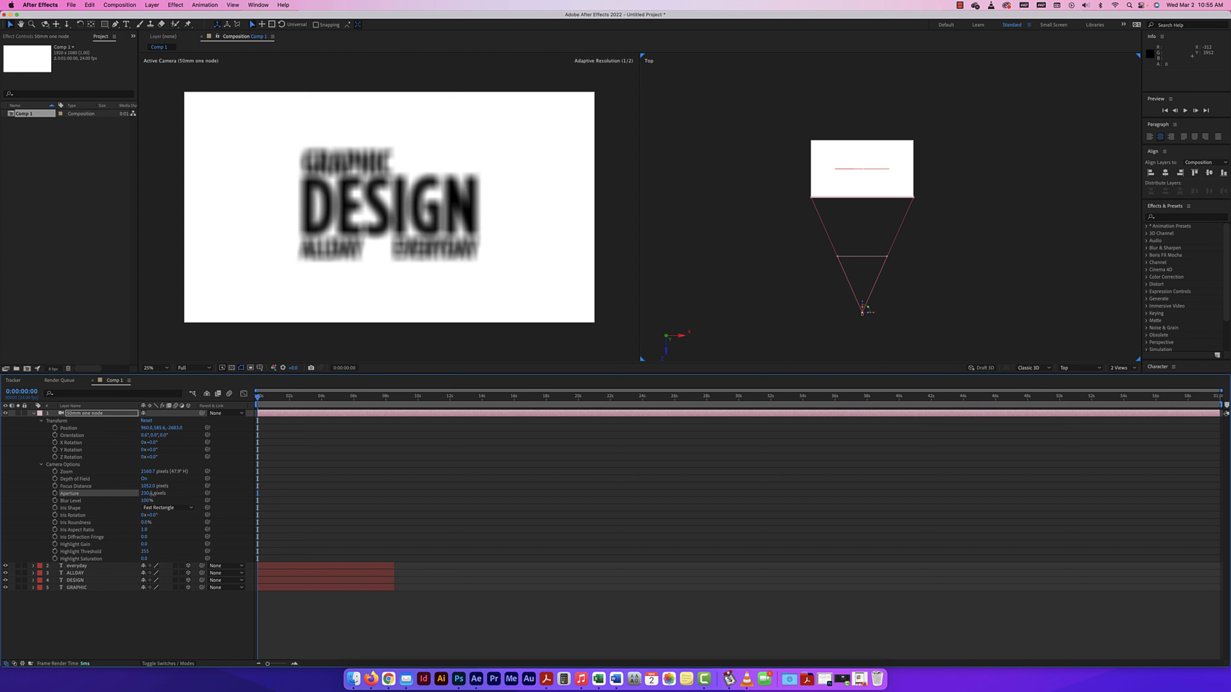
# Compare the text's blur at low and high Aperture values against the focus plane in the Top view, ending on a high value.
pyautogui.click(867, 286)
pyautogui.scroll(2, 866, 286)
pyautogui.moveTo(866, 286); pyautogui.dragTo(879, 236)
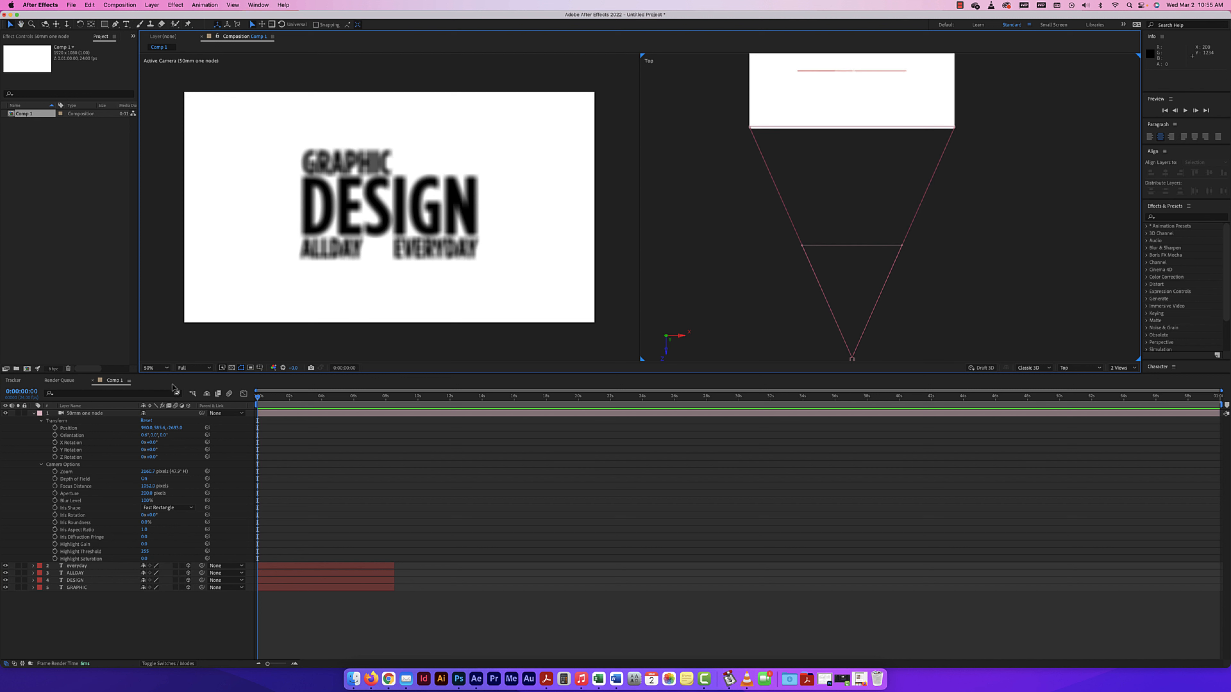
pyautogui.moveTo(145, 495); pyautogui.dragTo(133, 493)
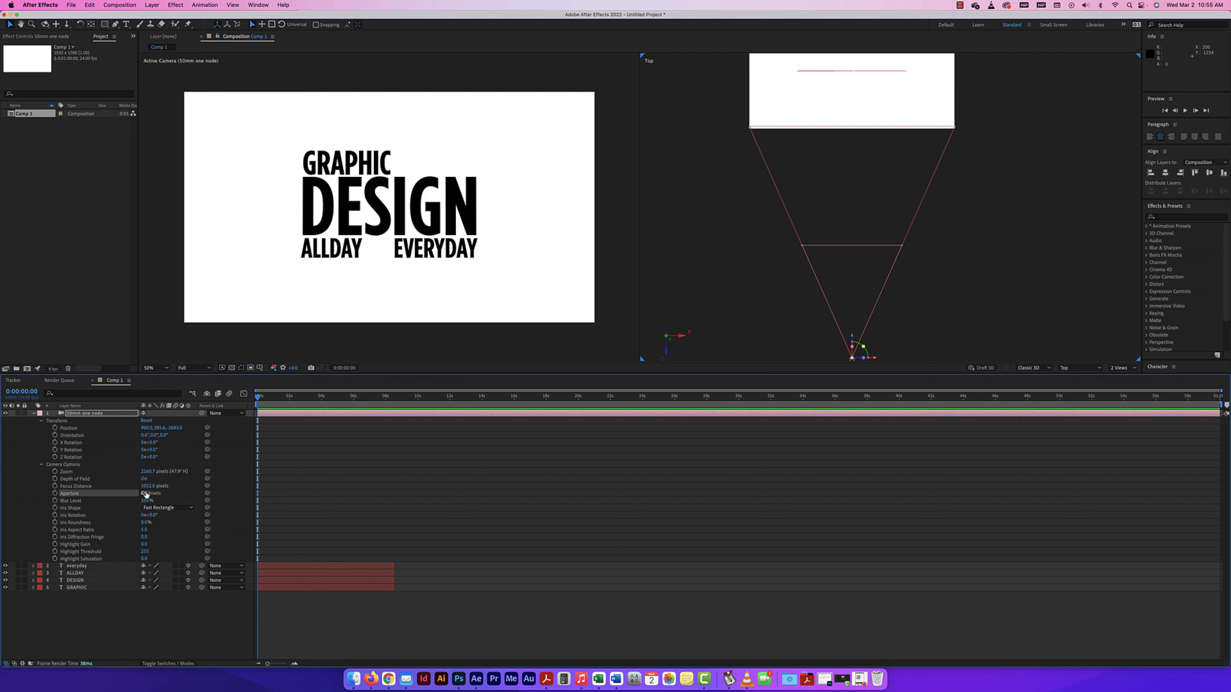
pyautogui.moveTo(144, 493)
pyautogui.mouseDown()
pyautogui.moveTo(169, 493)
pyautogui.moveTo(125, 493)
pyautogui.mouseUp()
pyautogui.moveTo(144, 493); pyautogui.dragTo(123, 501)
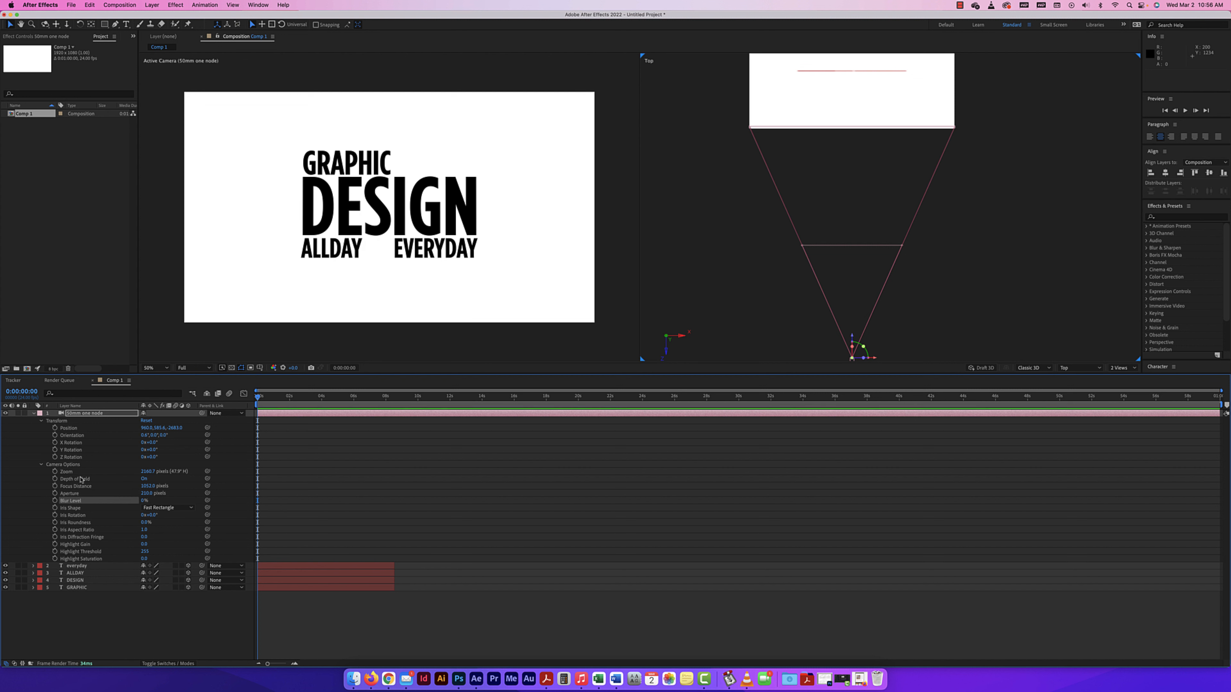
# Compare the text at a Blur Level of 0% and 100%, leaving the camera at 100%.
pyautogui.moveTo(141, 501)
pyautogui.mouseDown()
pyautogui.moveTo(154, 502)
pyautogui.moveTo(130, 501)
pyautogui.mouseUp()
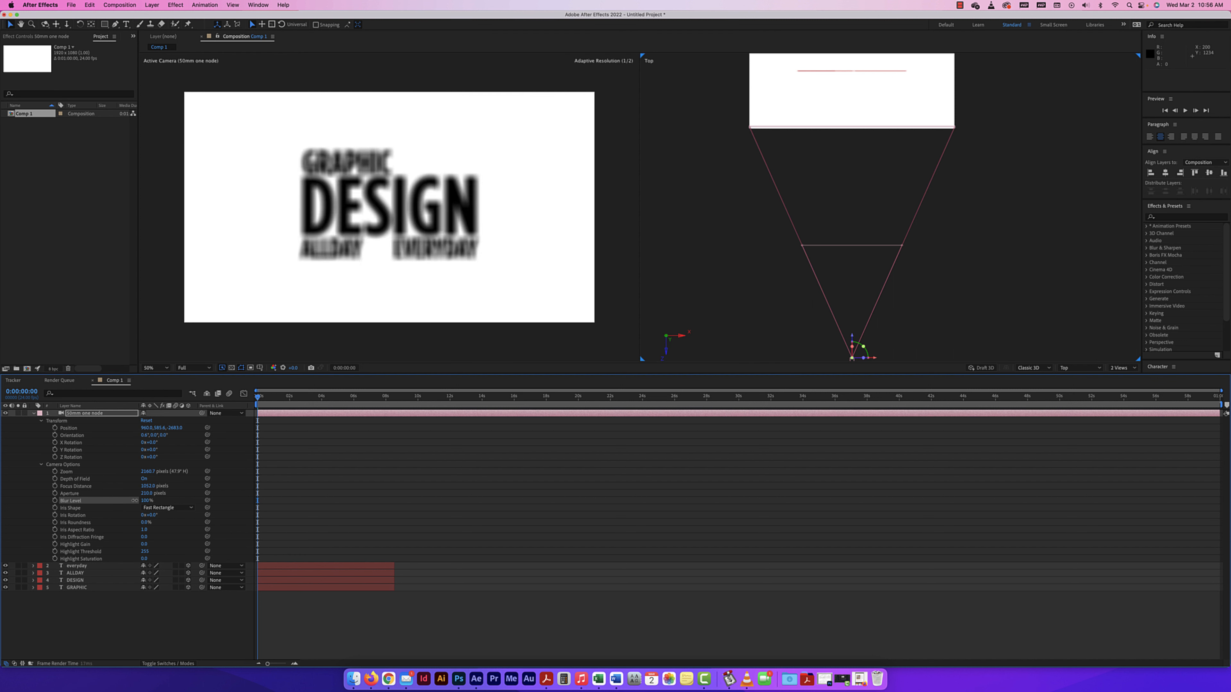
pyautogui.click(144, 504)
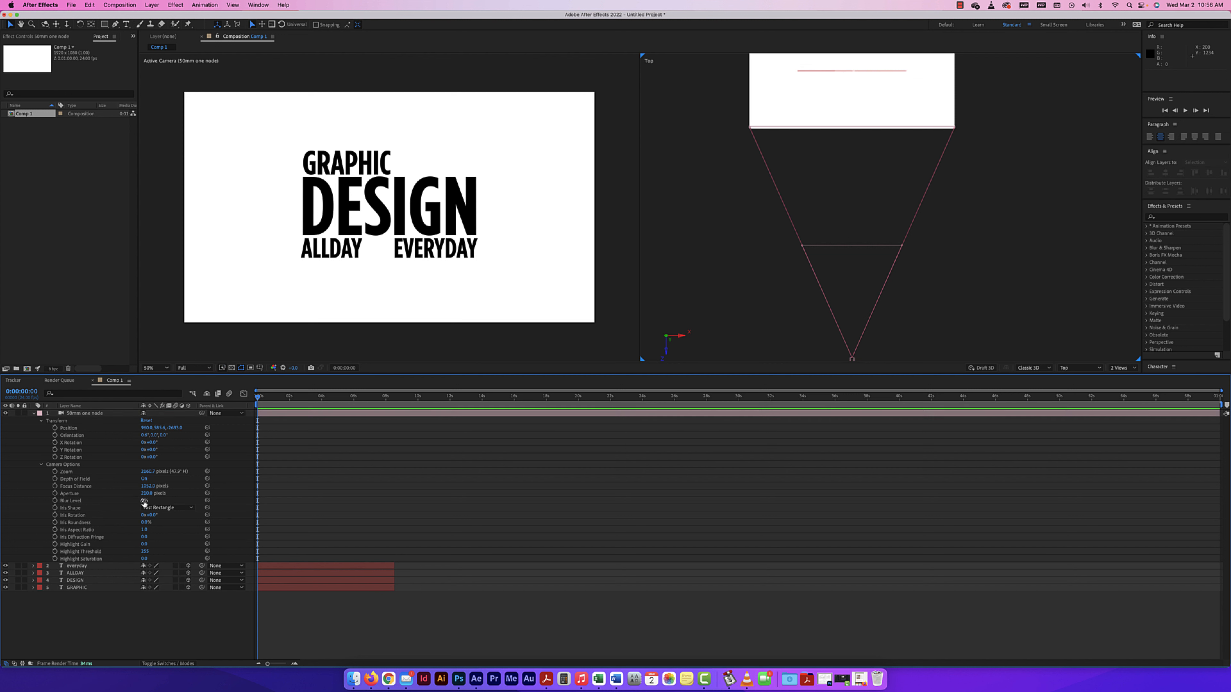
pyautogui.write('100')
pyautogui.press('Return')
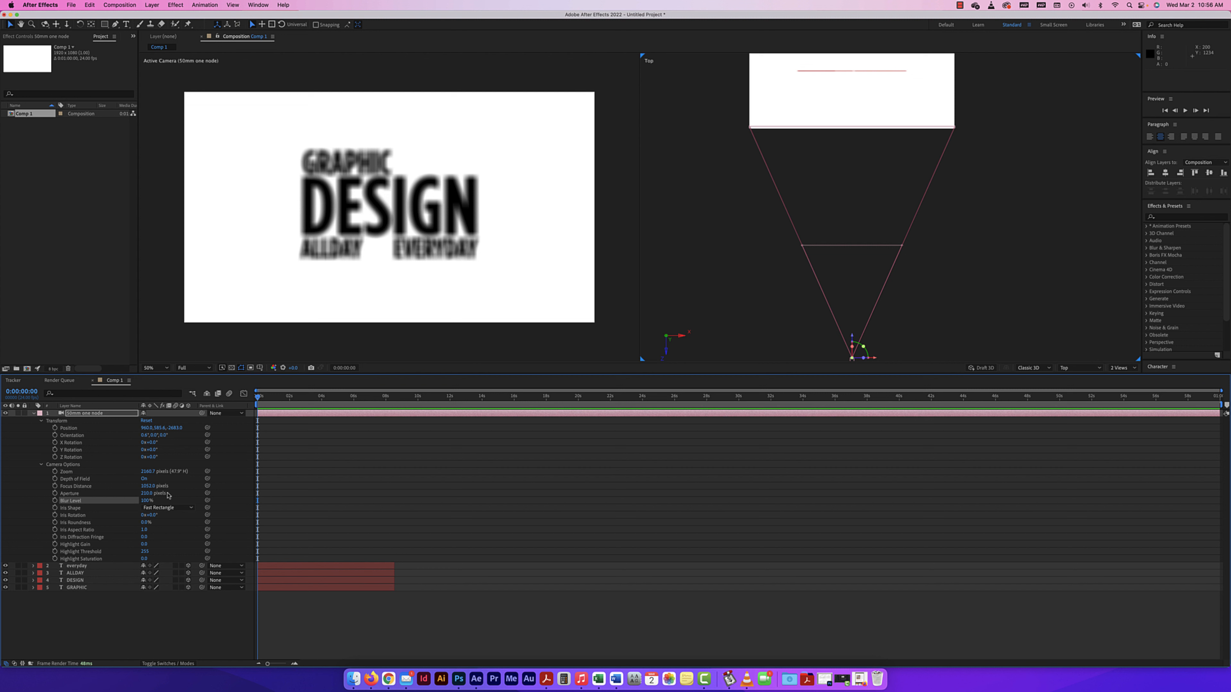
pyautogui.click(146, 501)
# Examine the camera's available Iris Shape options, keeping Fast Rectangle.
pyautogui.click(161, 508)
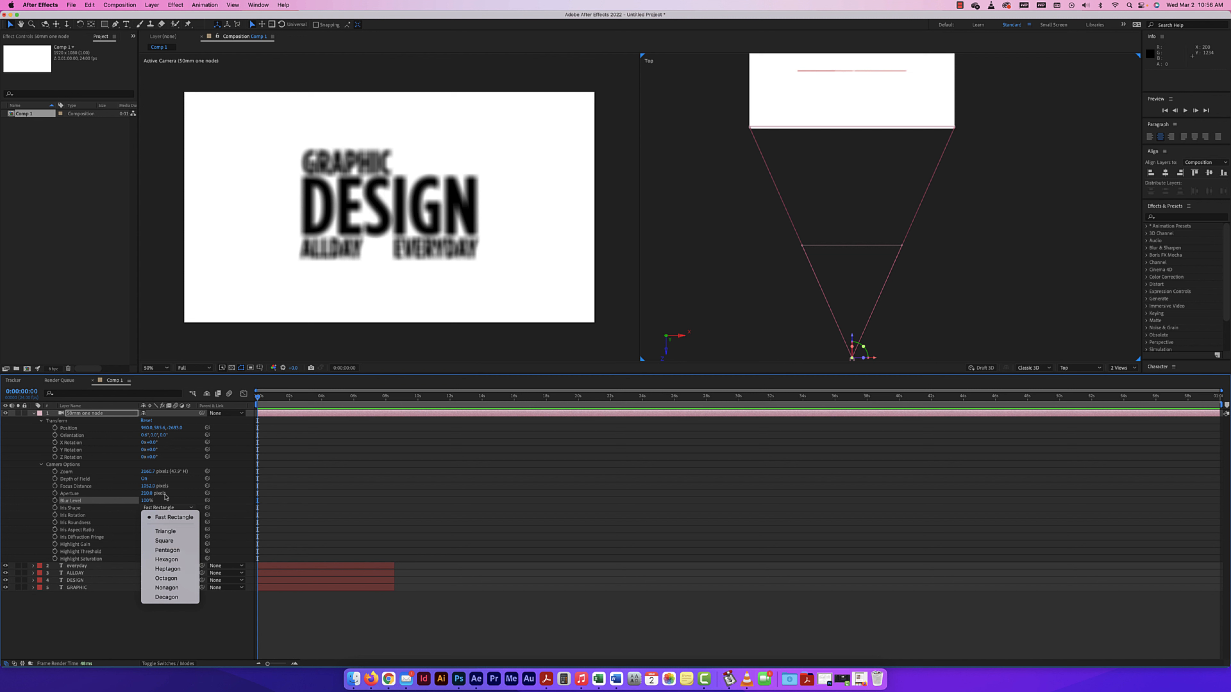
pyautogui.click(169, 517)
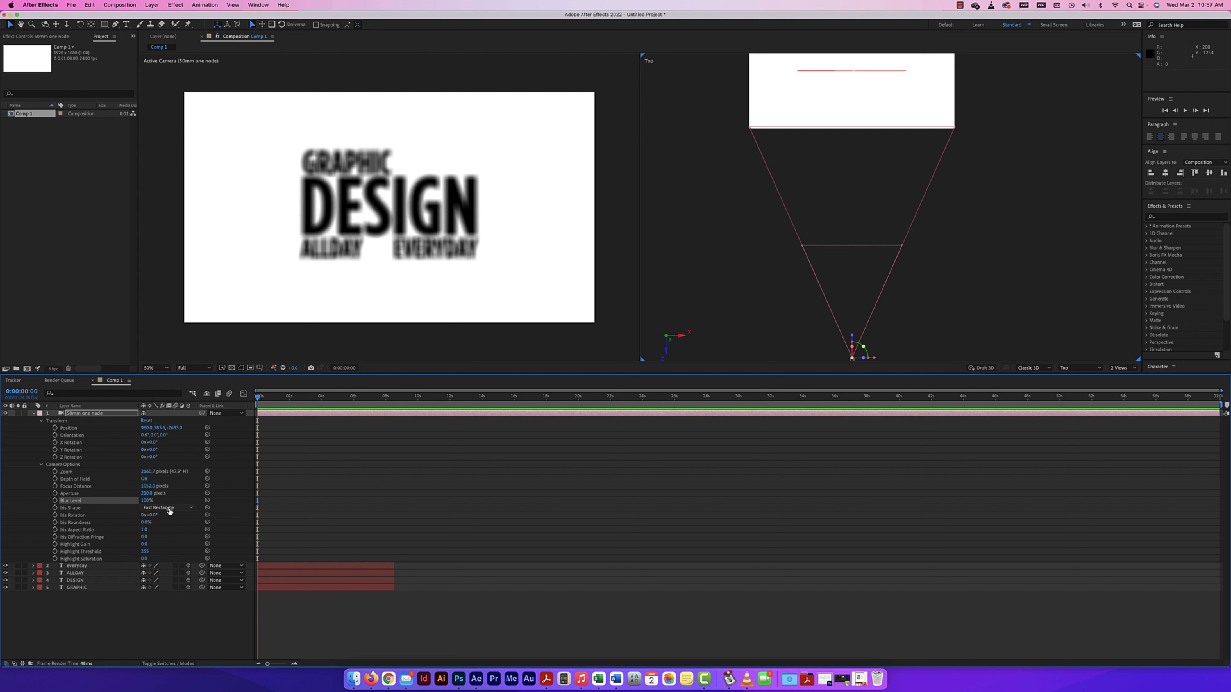
pyautogui.click(156, 510)
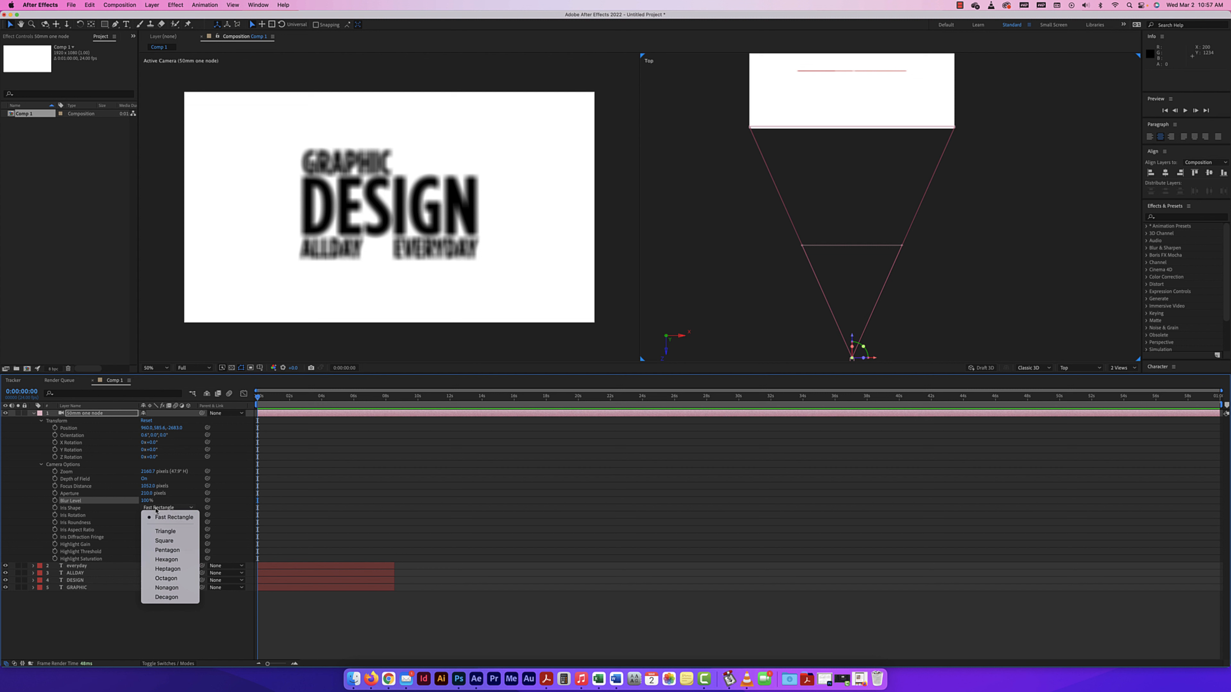
pyautogui.click(102, 523)
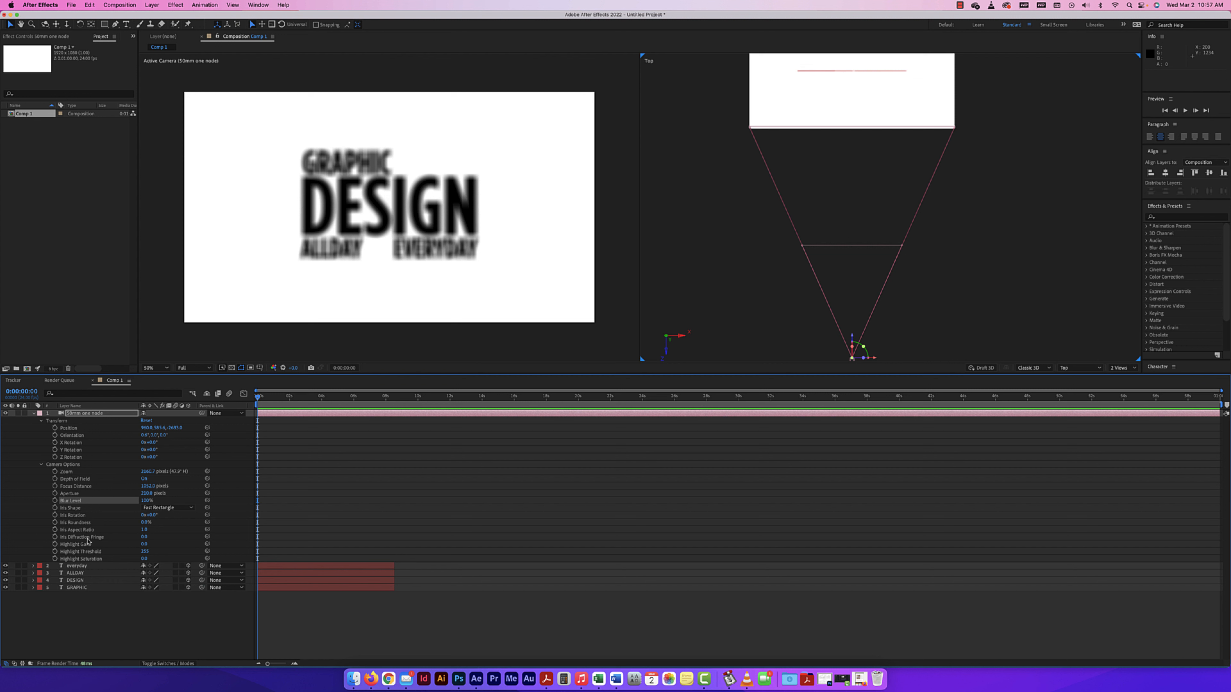
pyautogui.click(177, 508)
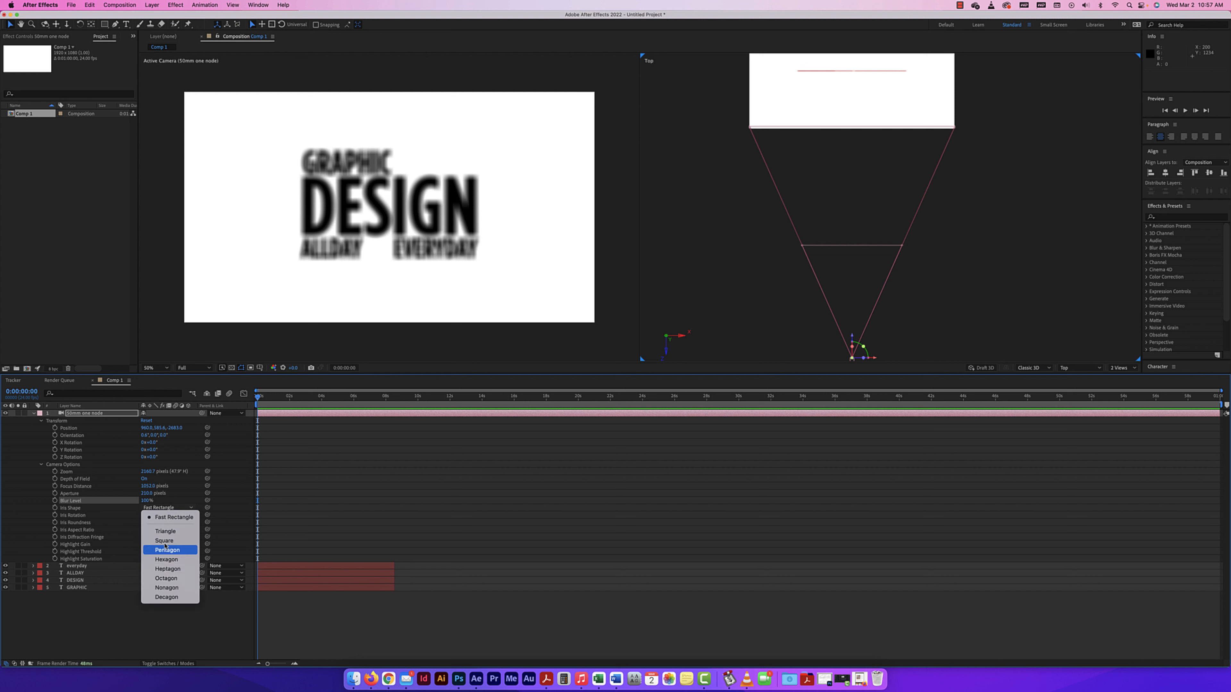
pyautogui.click(100, 523)
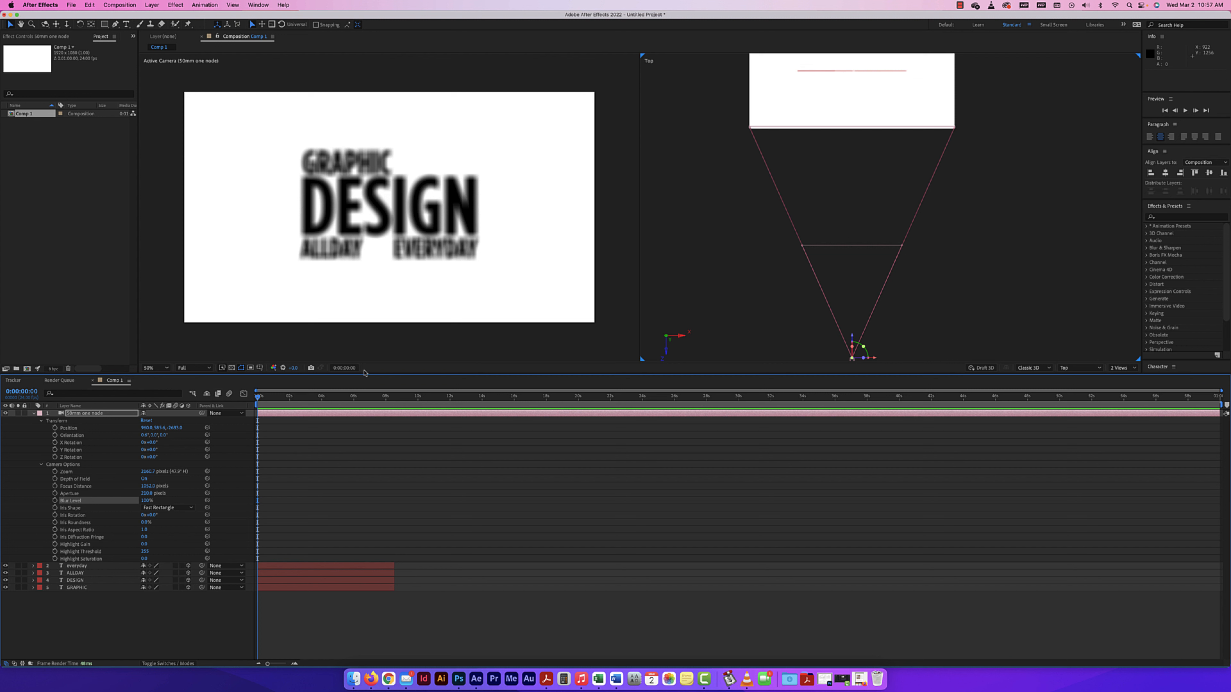
# Hide the 50mm one node camera and show it again to compare the default view with the camera's view.
pyautogui.click(5, 413)
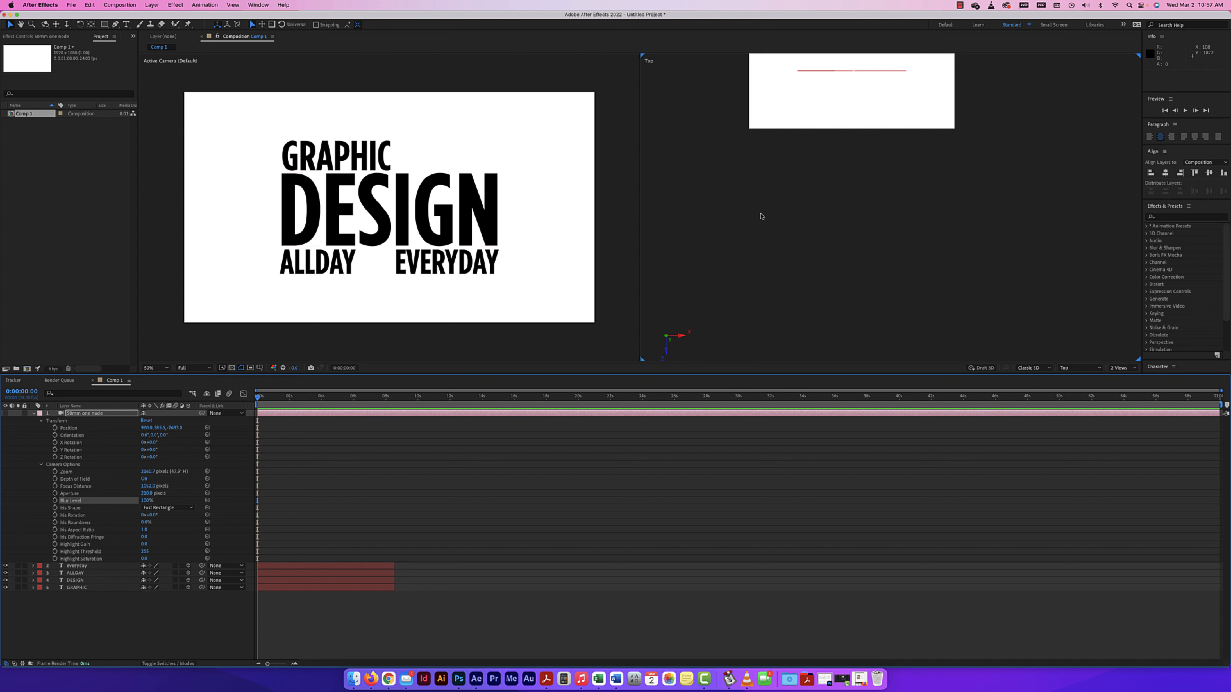
pyautogui.scroll(5, 822, 203)
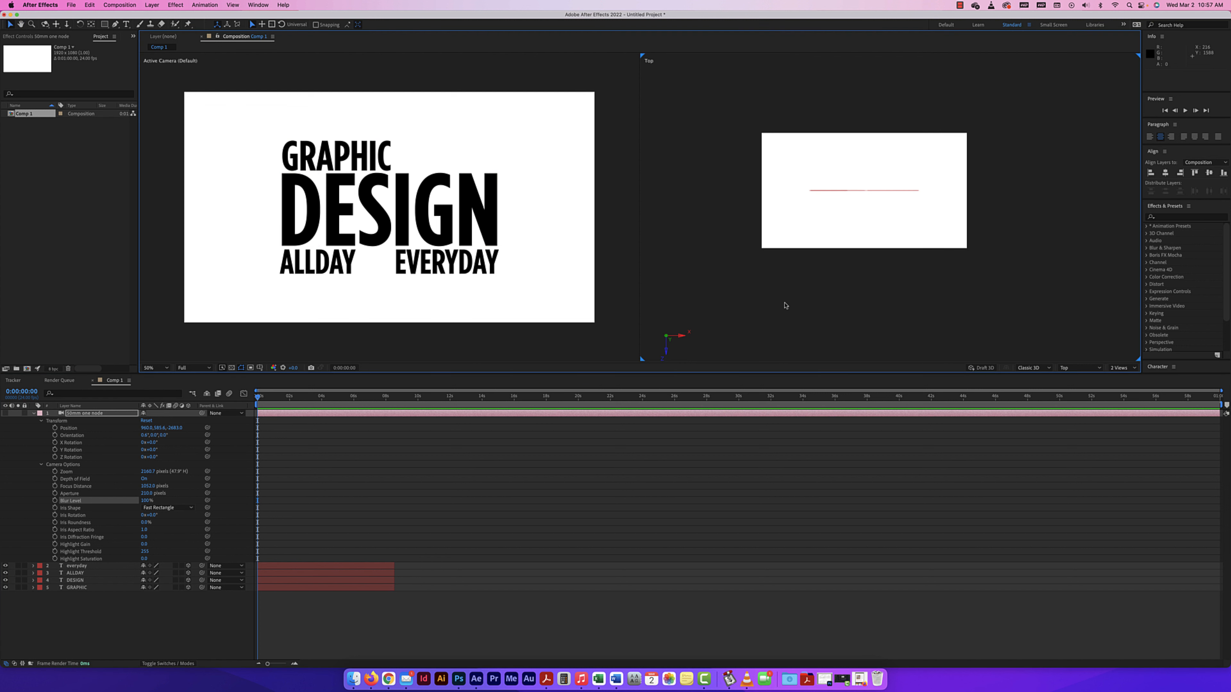
pyautogui.click(5, 414)
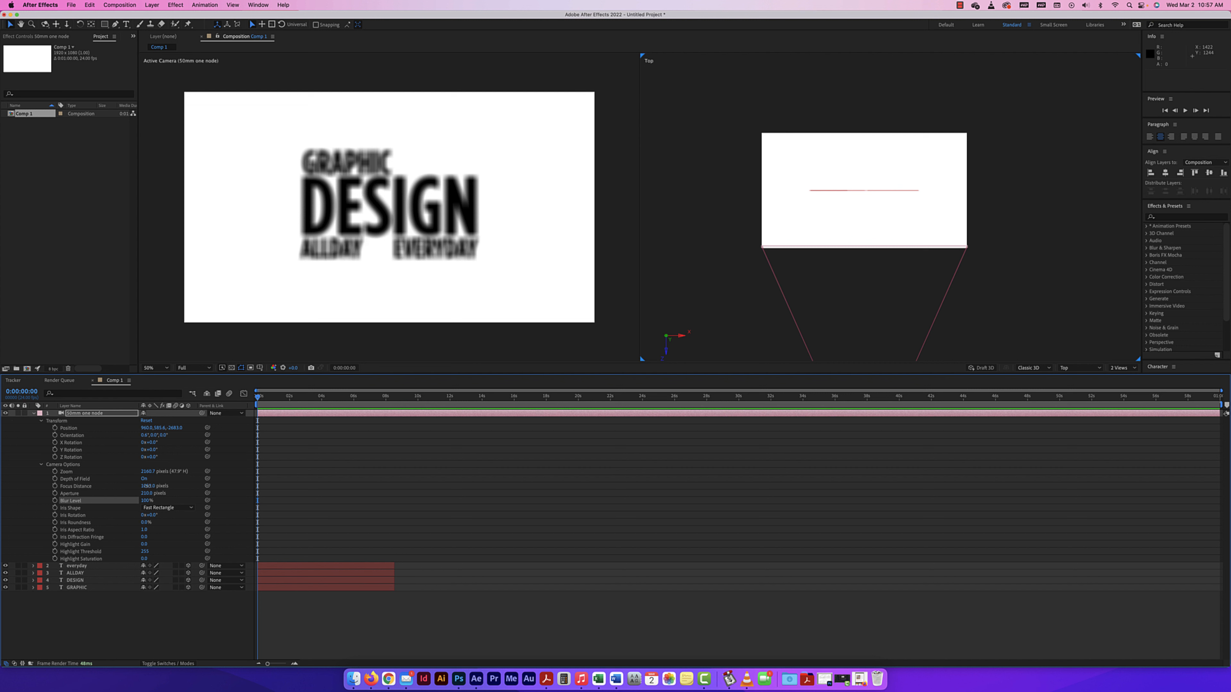
# Raise the 50mm camera's Focus Distance to about 2571 pixels, then hide the camera layer and collapse its properties.
pyautogui.moveTo(147, 486); pyautogui.dragTo(799, 489)
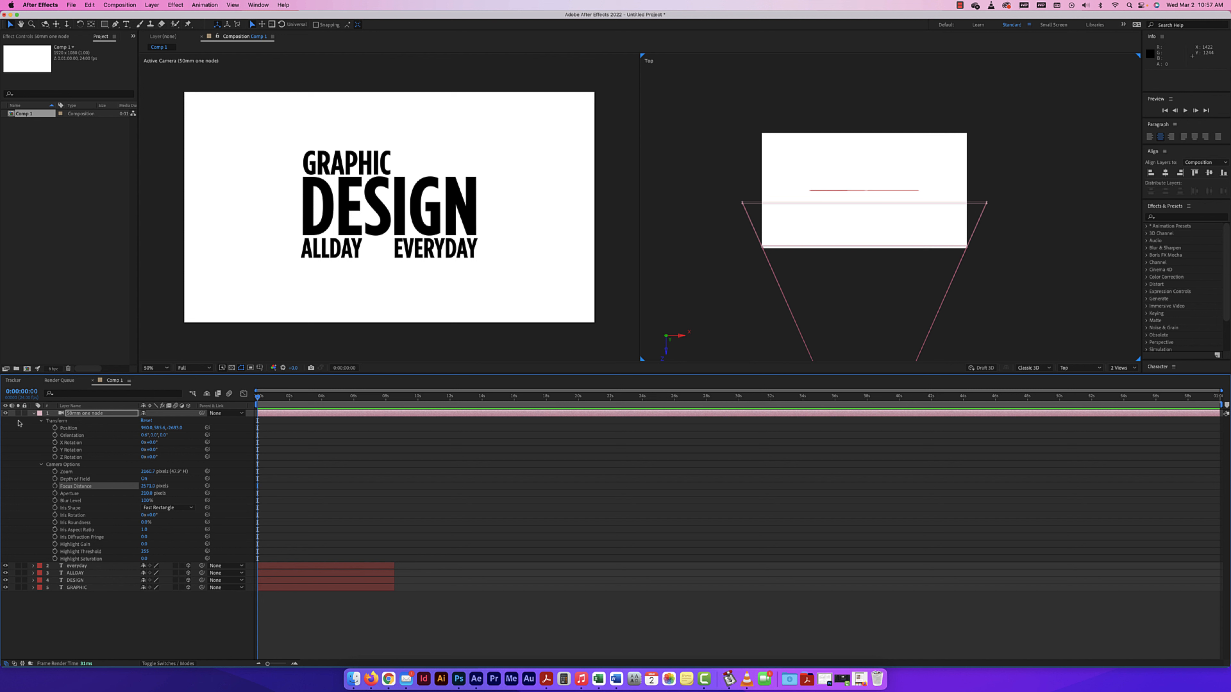
pyautogui.click(5, 413)
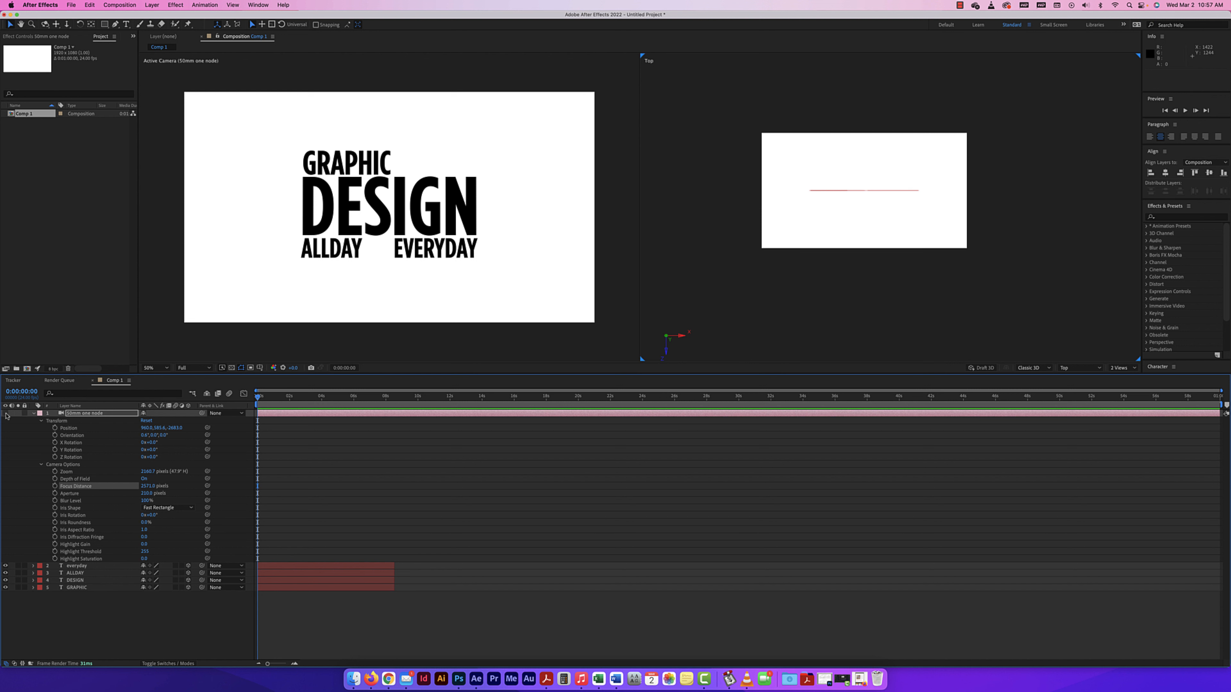
pyautogui.click(33, 414)
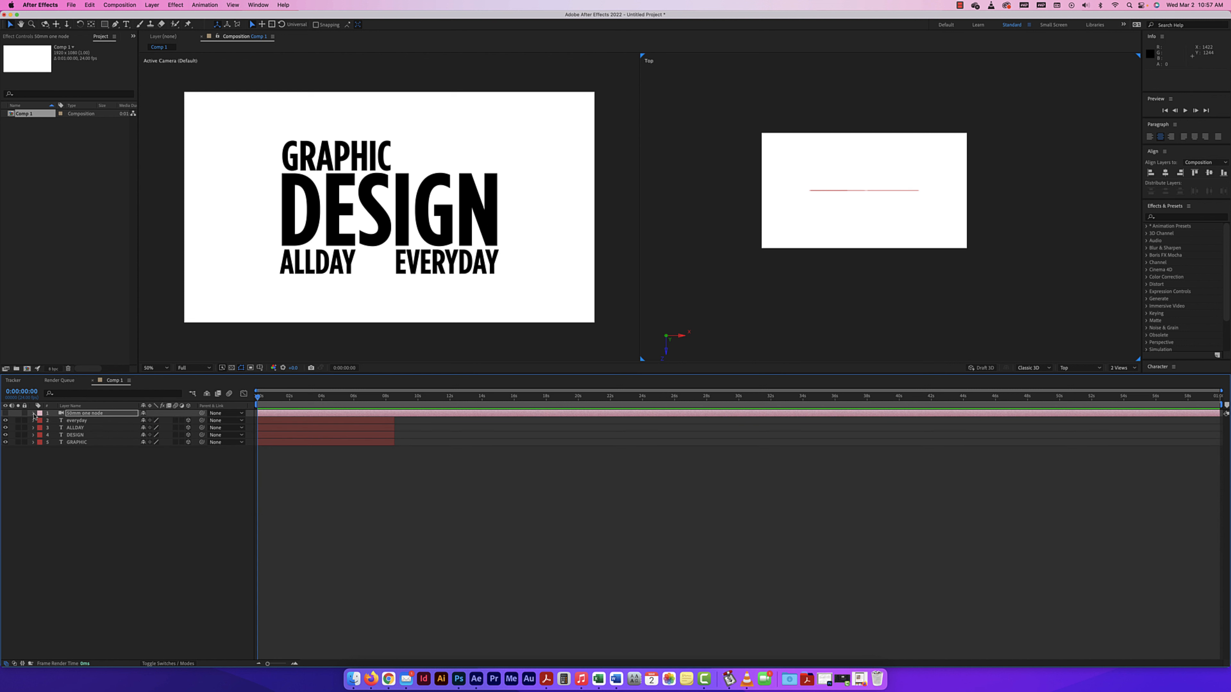
# Start a new camera layer of the Two-Node Camera type with the 24mm preset.
pyautogui.click(153, 5)
pyautogui.moveTo(157, 20)
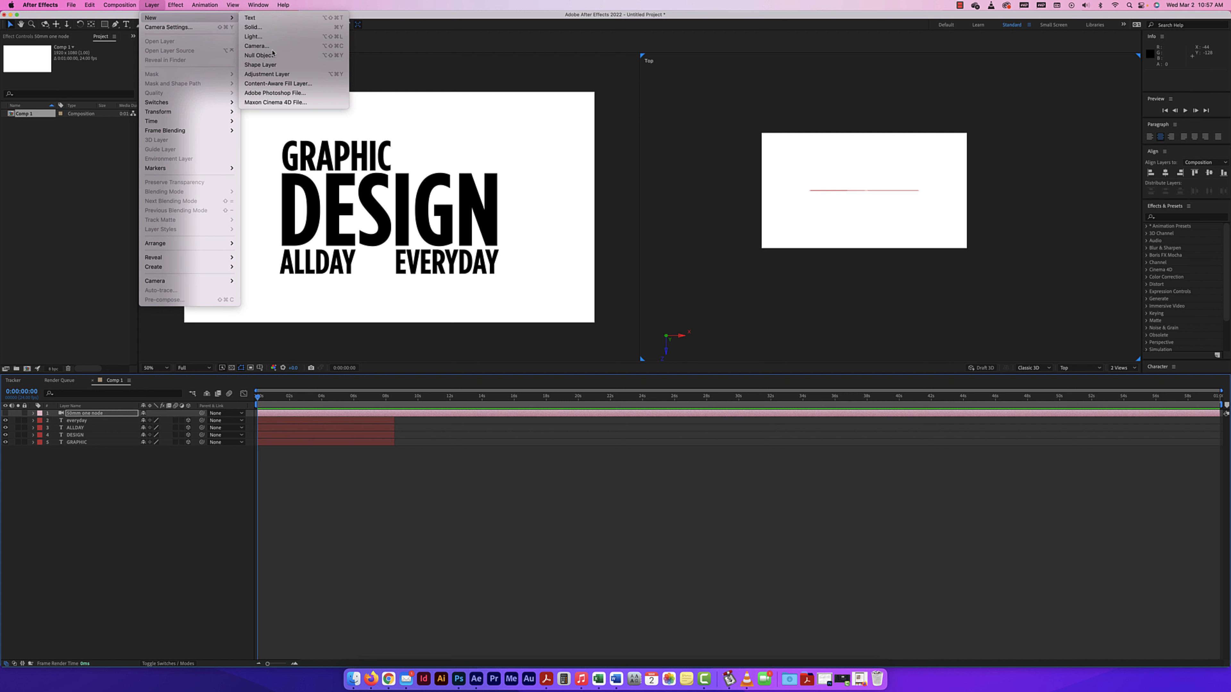
pyautogui.click(256, 45)
pyautogui.click(576, 246)
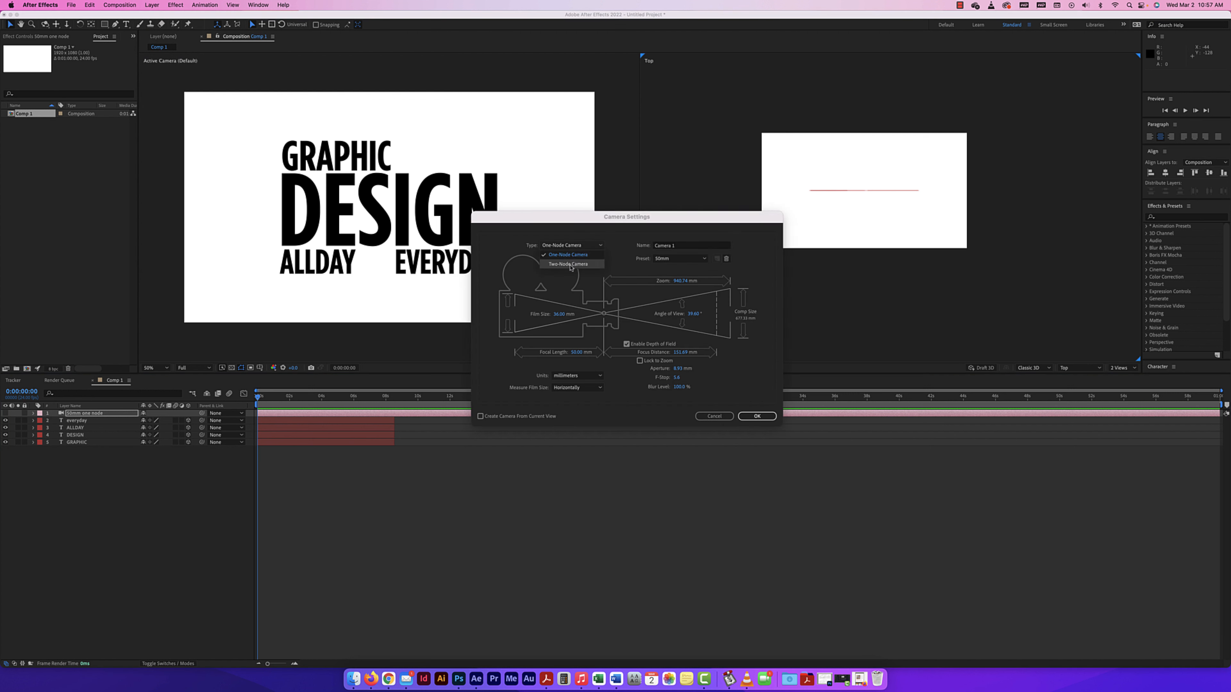
pyautogui.click(570, 267)
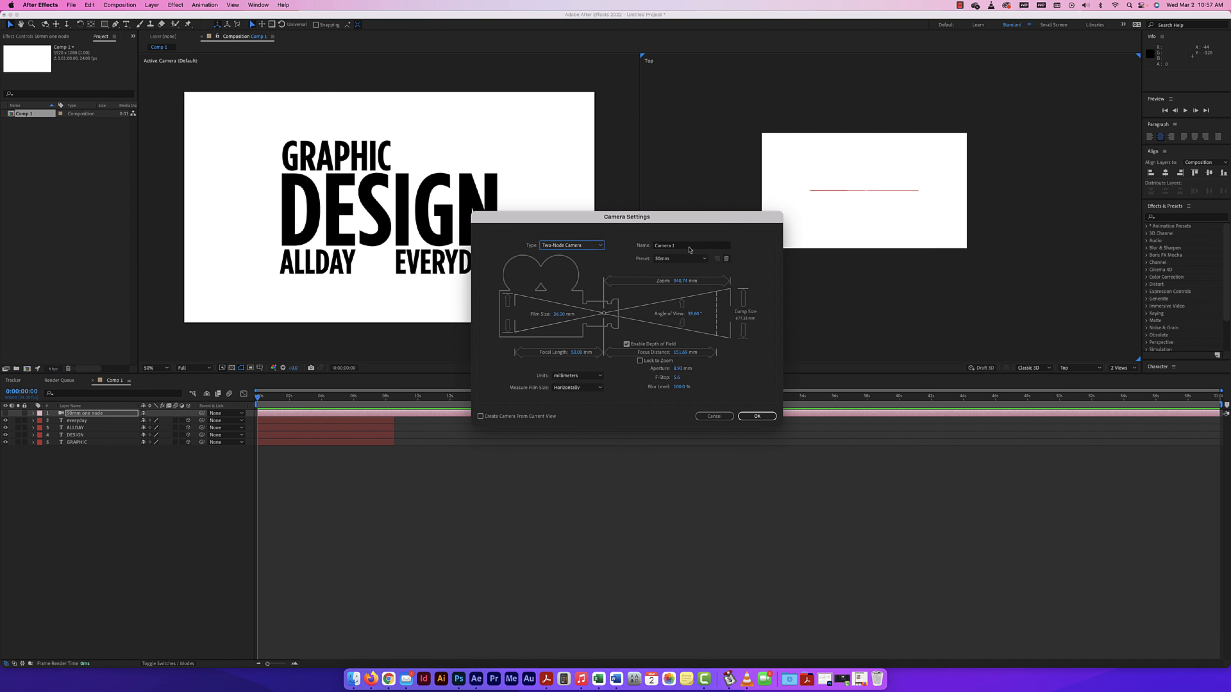
pyautogui.click(685, 259)
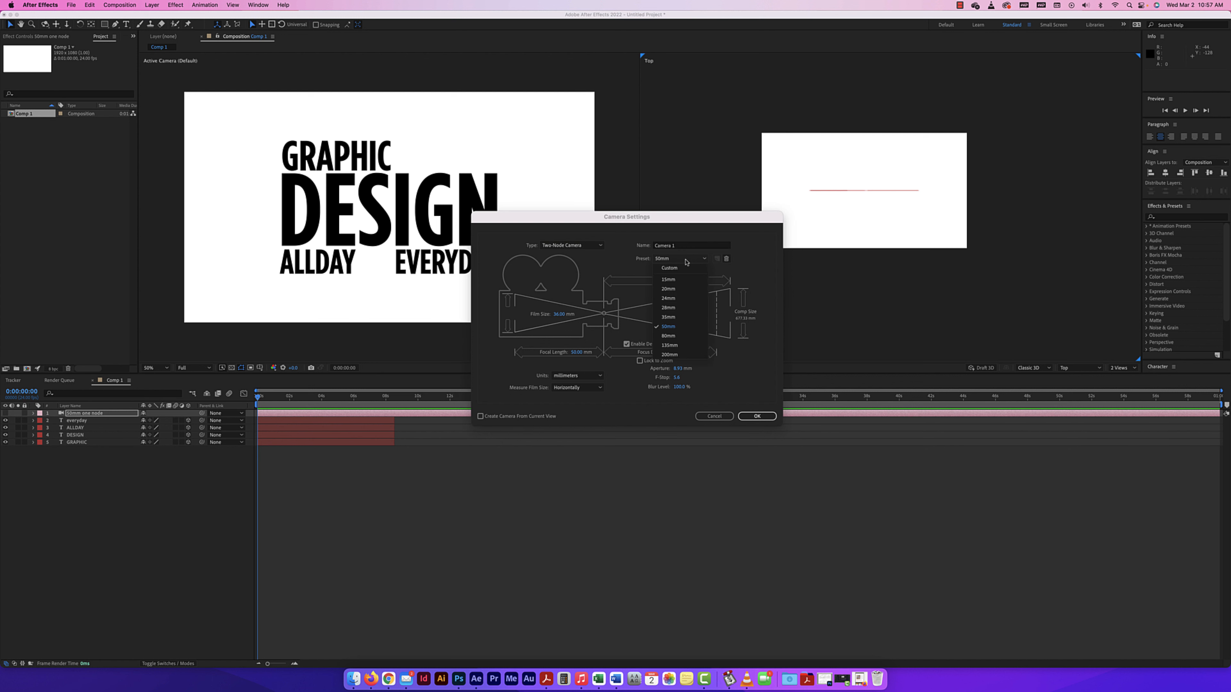
pyautogui.click(677, 299)
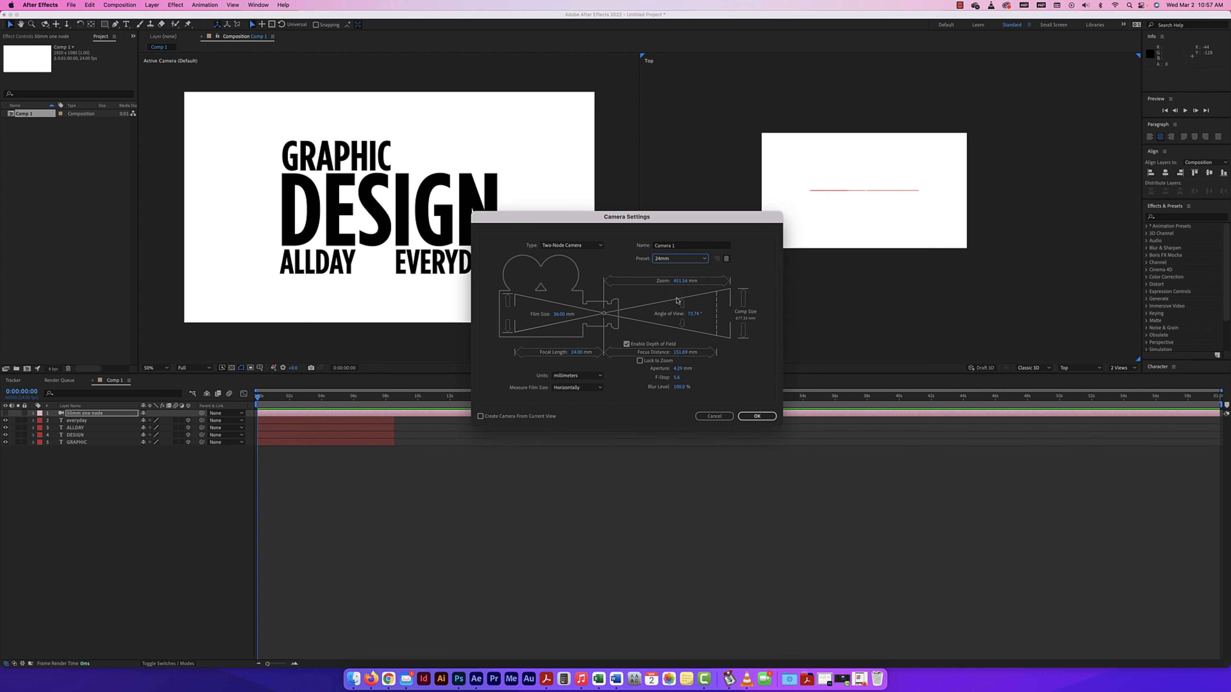
# Name the new camera "24mm two node", lock its focus distance to the zoom and create it.
pyautogui.click(678, 248)
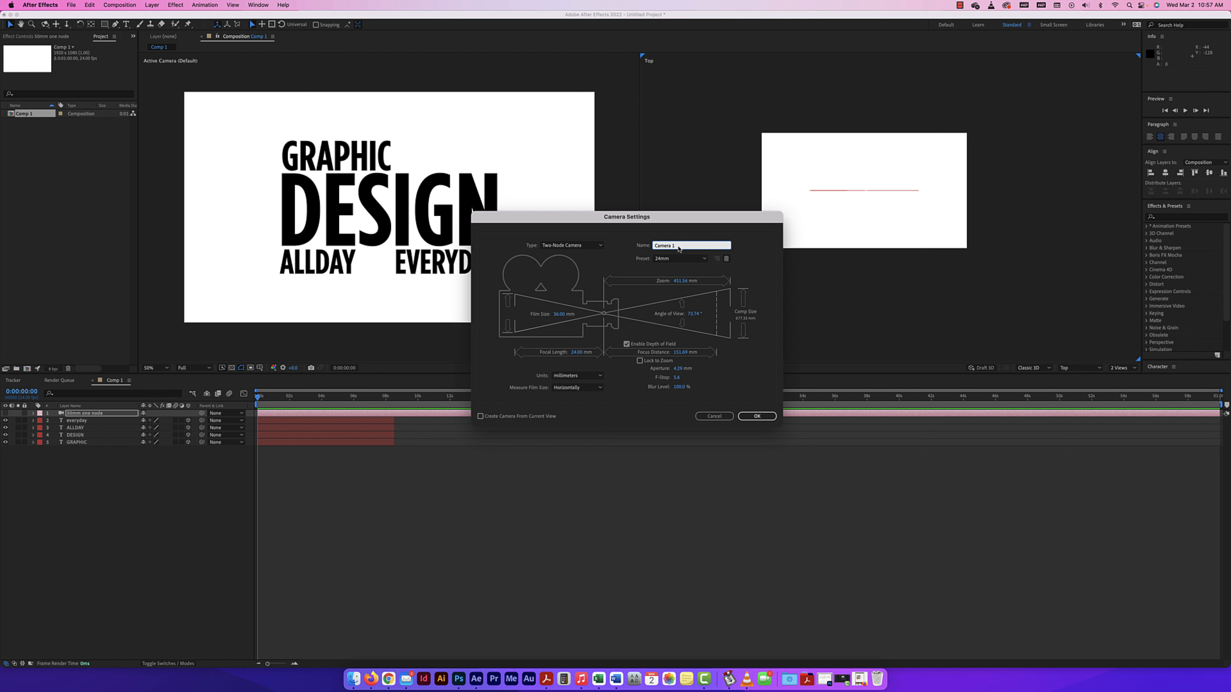
pyautogui.moveTo(681, 246); pyautogui.dragTo(632, 248)
pyautogui.write('24mm two node')
pyautogui.click(640, 361)
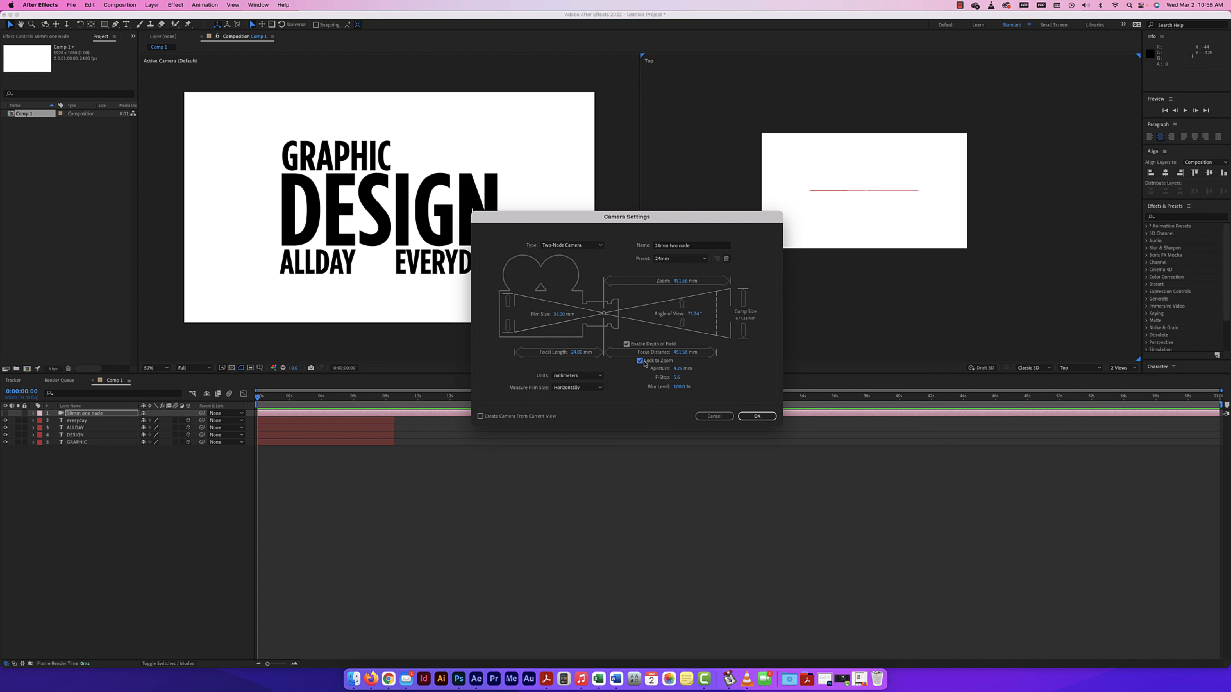
pyautogui.click(760, 420)
pyautogui.click(759, 417)
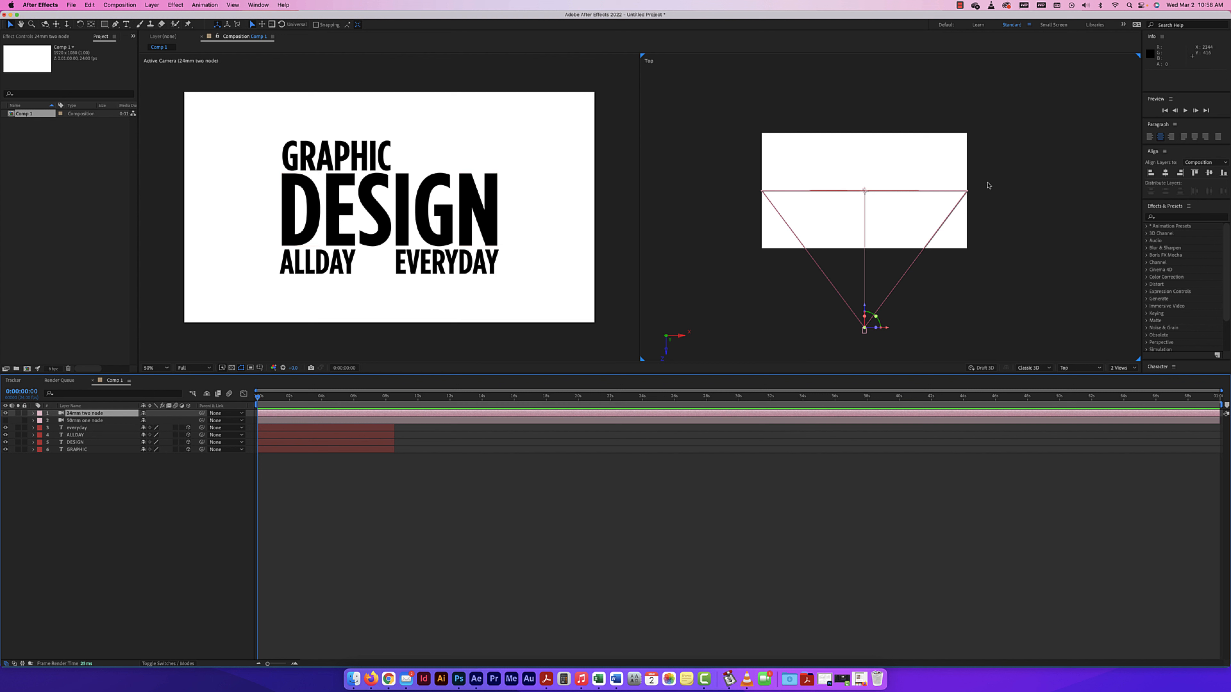
# Switch visibility between the 24mm and 50mm cameras to compare their fields of view, ending with only the 24mm camera active.
pyautogui.click(5, 413)
pyautogui.click(5, 421)
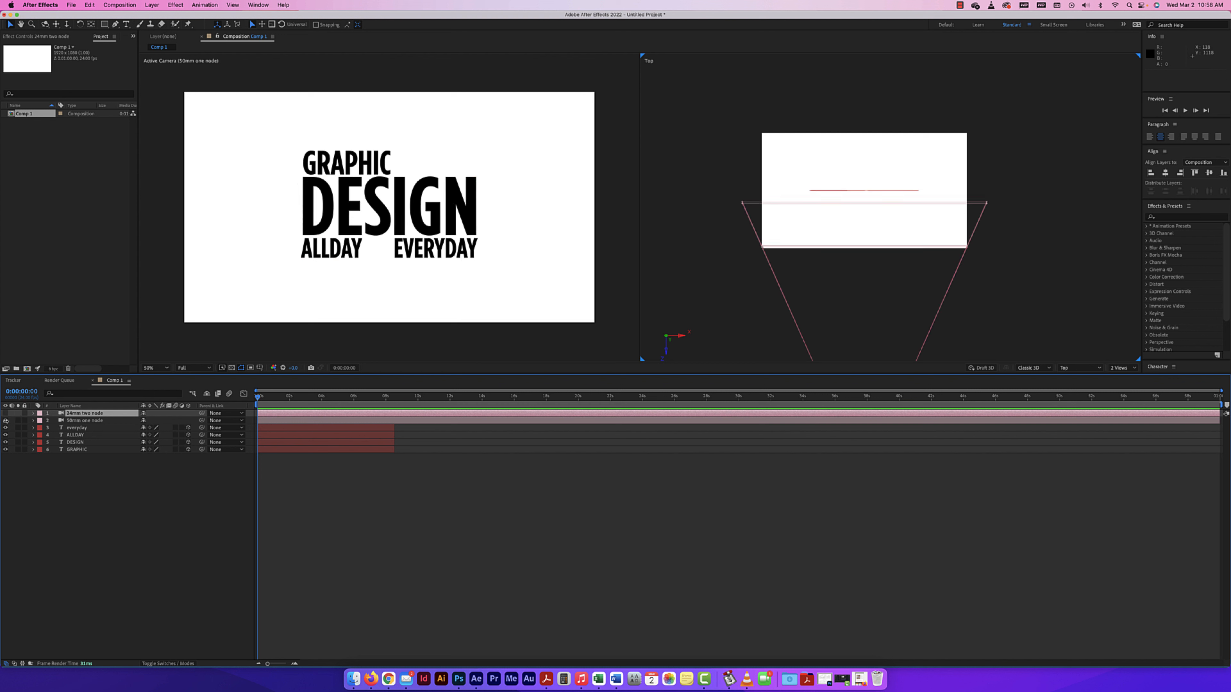
pyautogui.scroll(-2, 870, 252)
pyautogui.scroll(1, 870, 252)
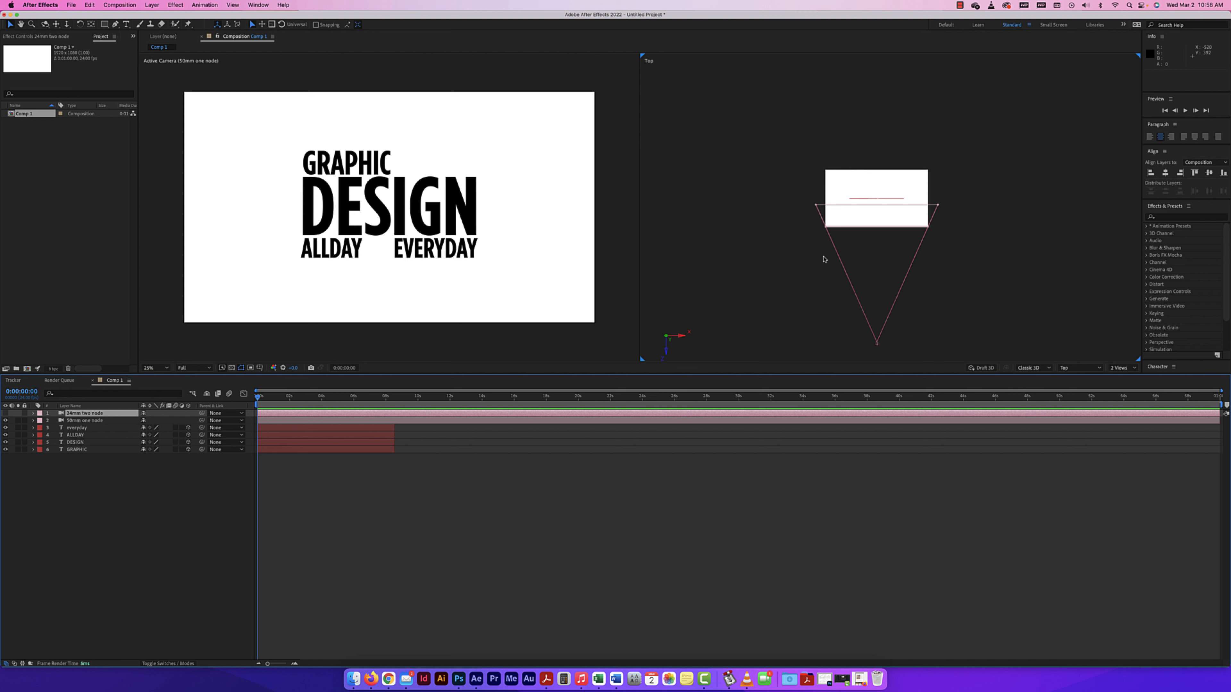
pyautogui.click(6, 413)
pyautogui.click(5, 420)
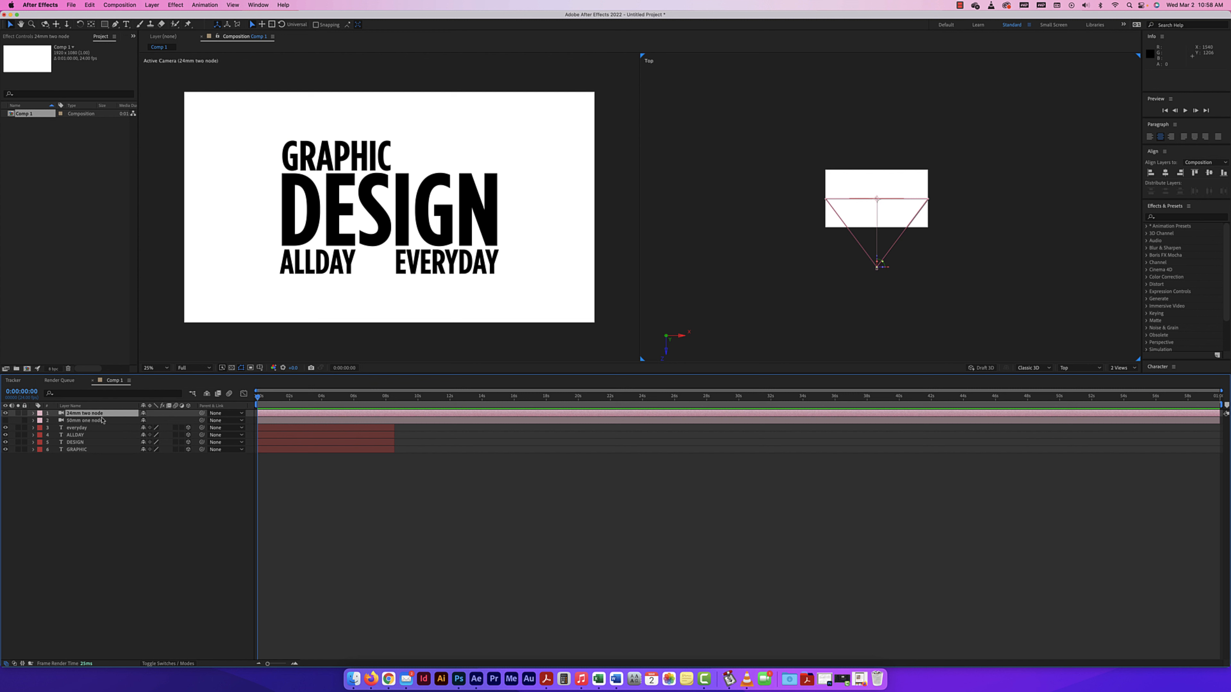
# Compare the Transform and Camera Options properties of the 24mm two-node camera with those of the 50mm one-node camera.
pyautogui.click(33, 413)
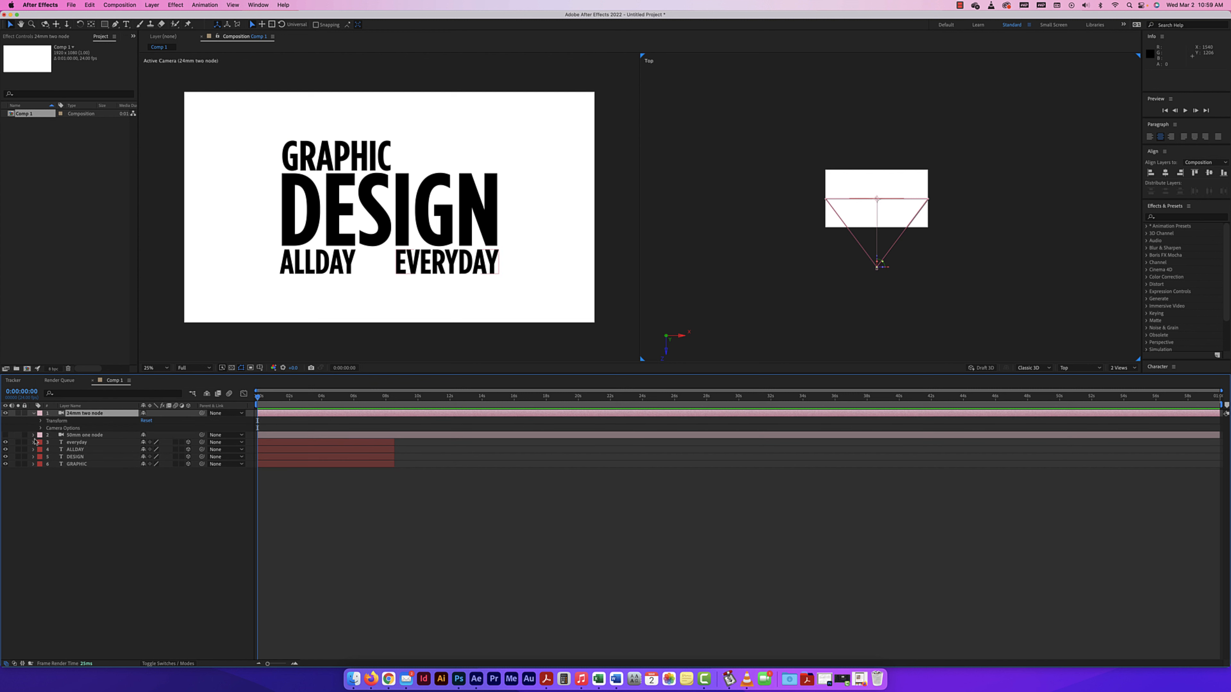
pyautogui.keyDown('super'); pyautogui.click(33, 435); pyautogui.keyUp('super')
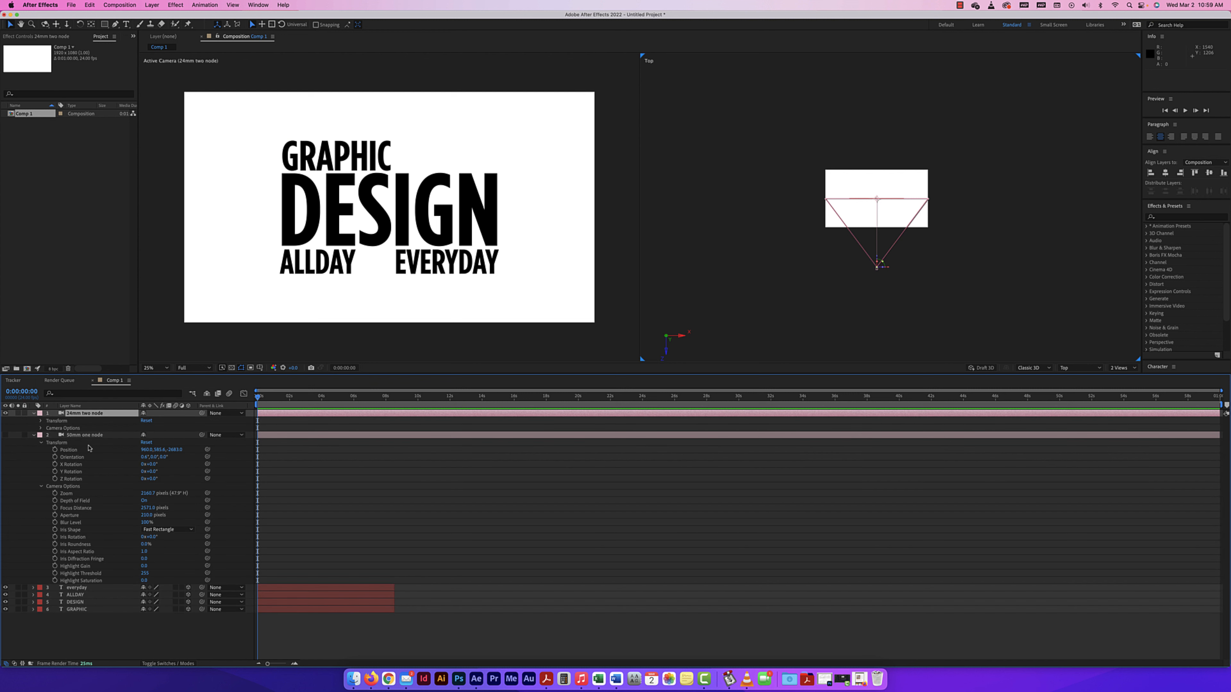
pyautogui.click(40, 421)
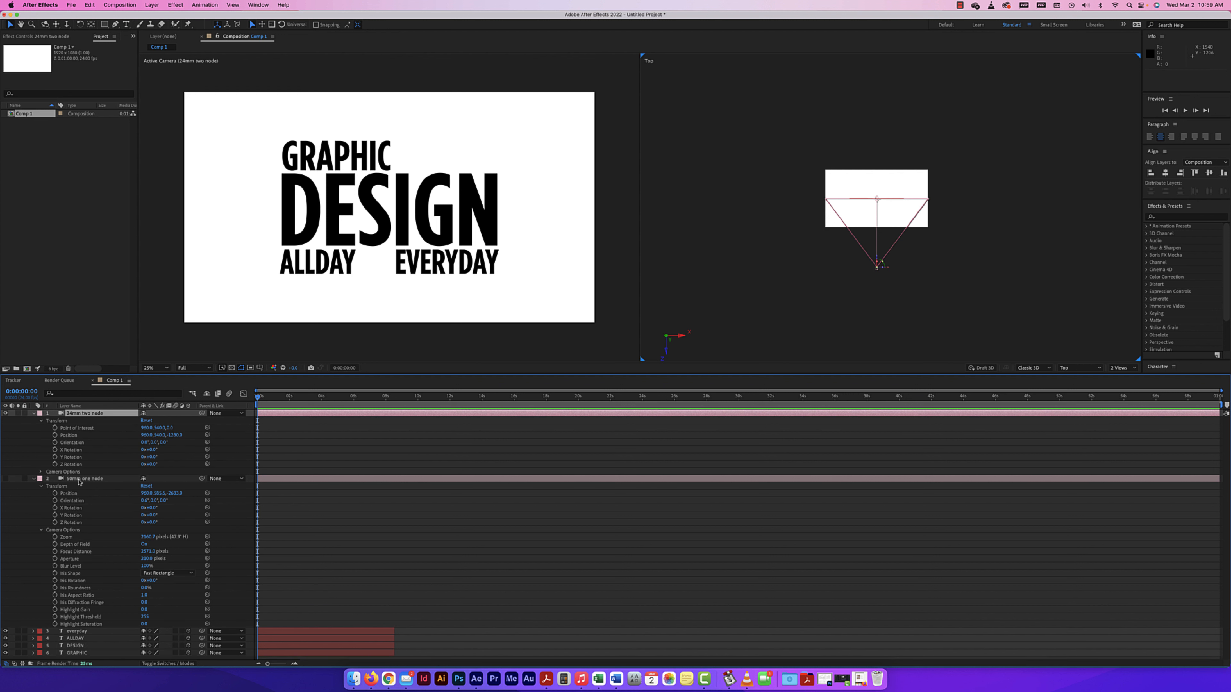
pyautogui.click(40, 472)
pyautogui.scroll(-3, 87, 437)
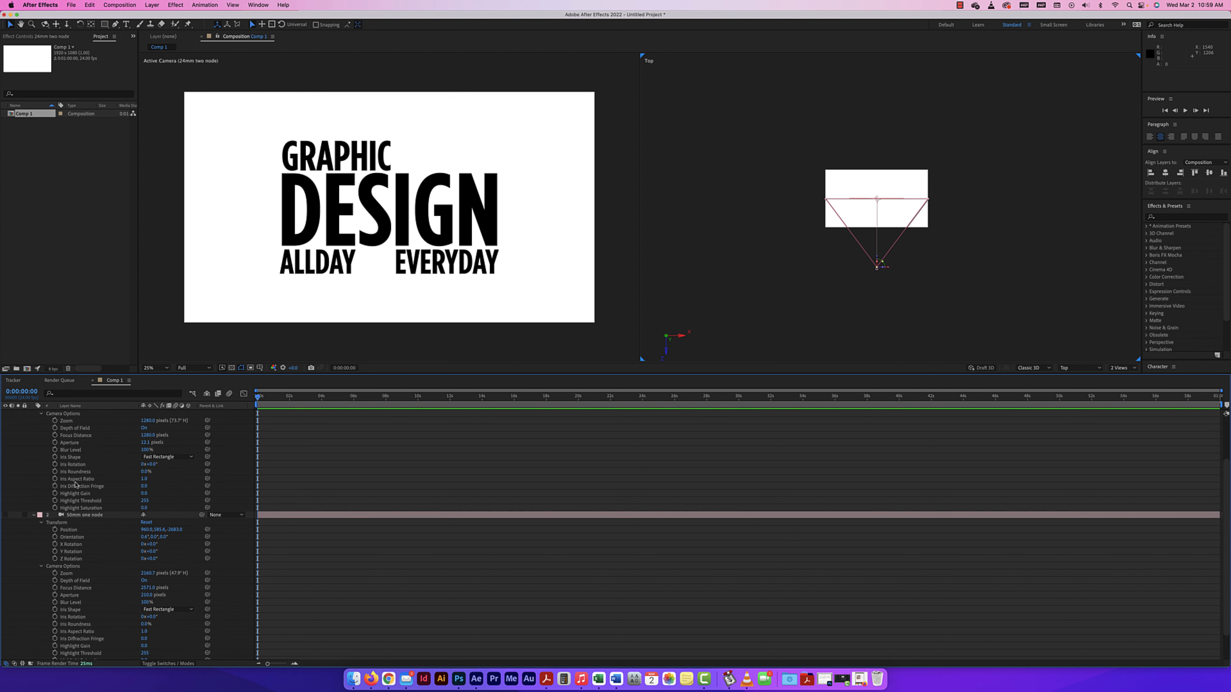
pyautogui.click(41, 522)
pyautogui.scroll(1, 45, 423)
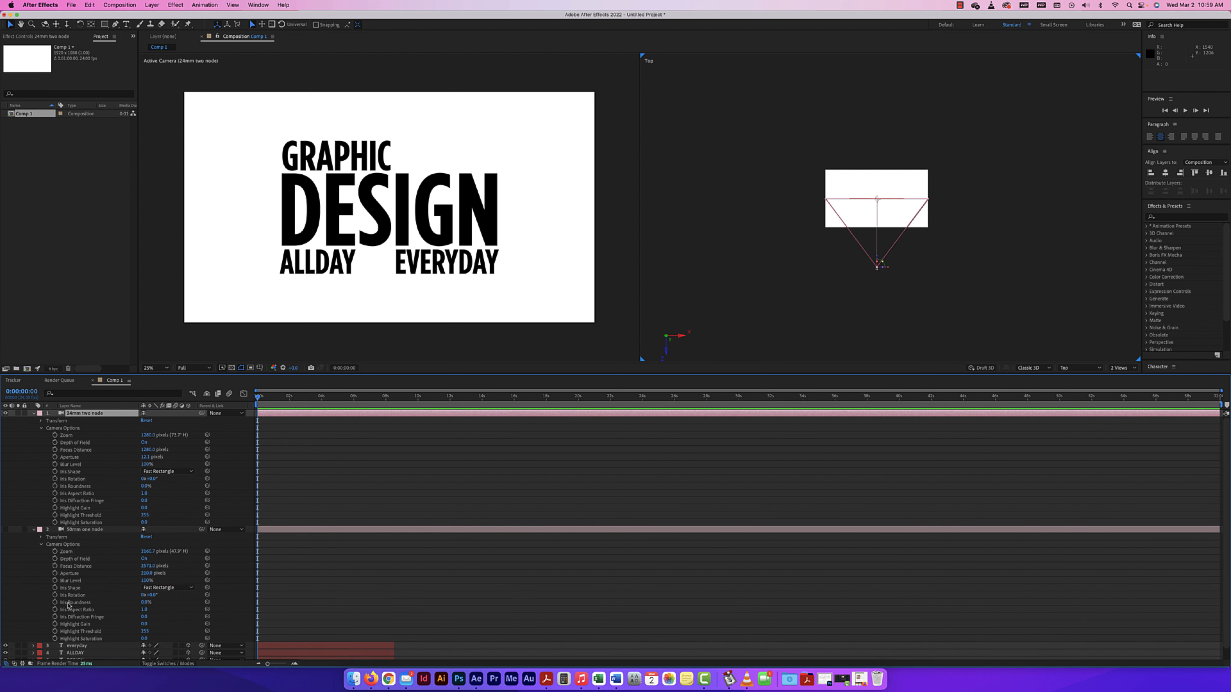
pyautogui.click(41, 544)
pyautogui.click(41, 428)
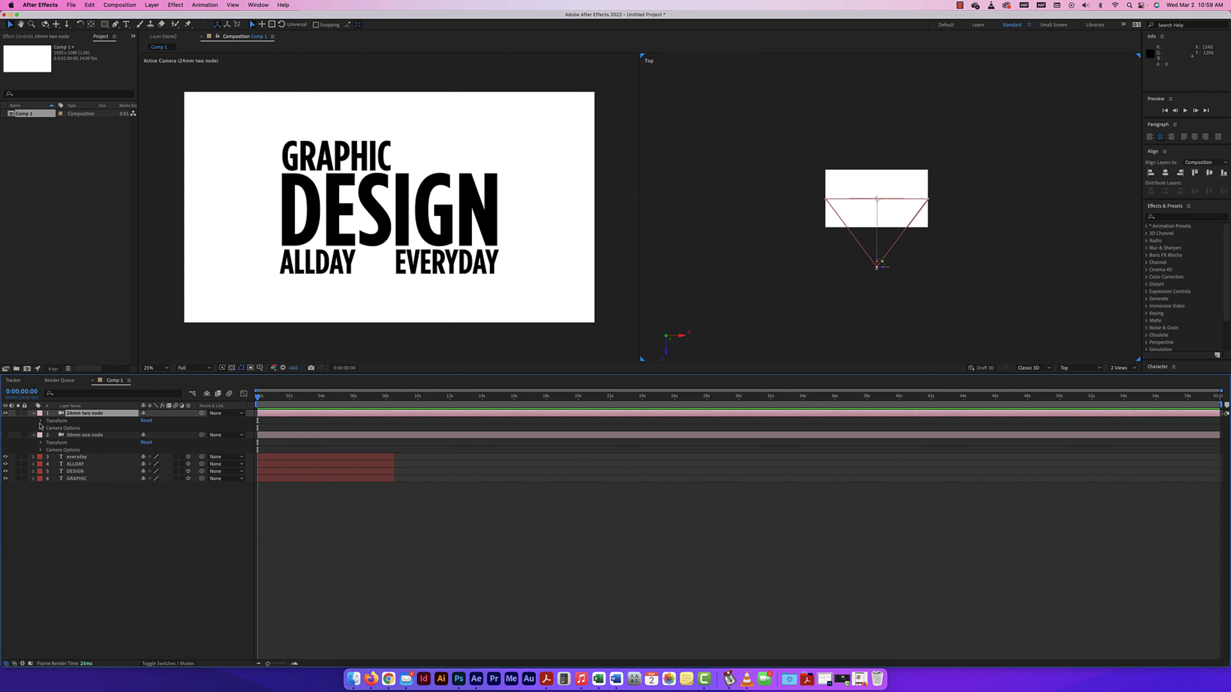
pyautogui.click(41, 421)
pyautogui.click(41, 486)
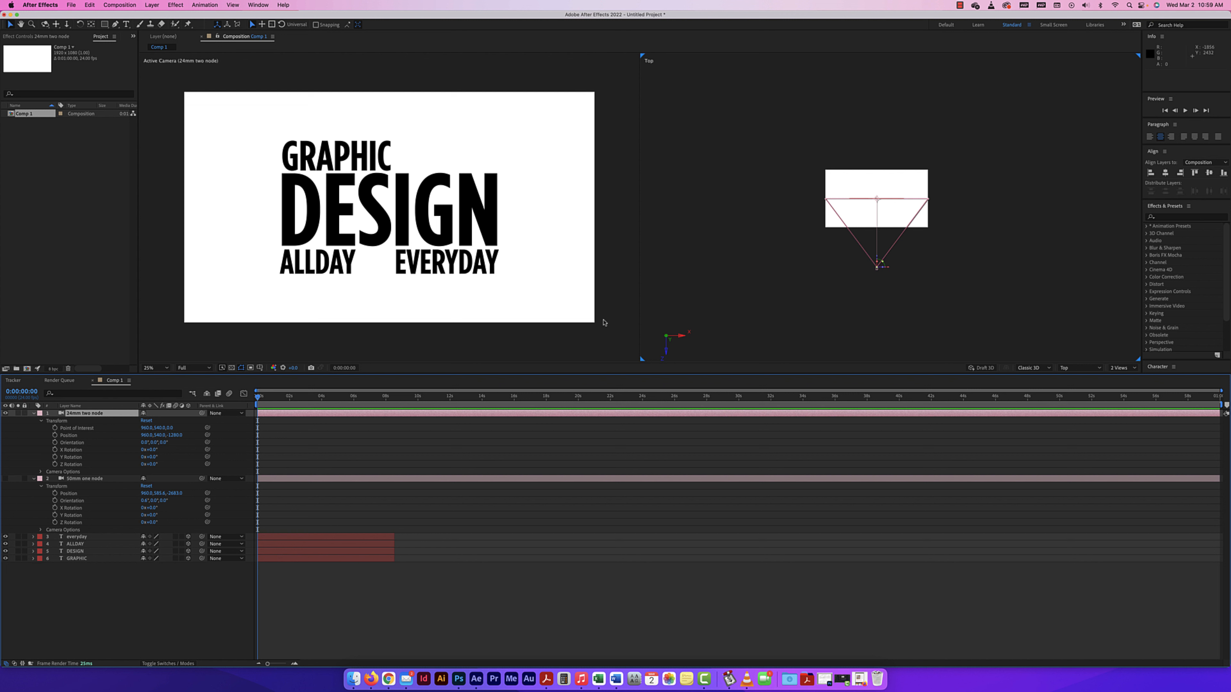
# Shift the 24mm two-node camera's Point of Interest along all three axes while watching the Top view.
pyautogui.click(923, 251)
pyautogui.scroll(2, 922, 250)
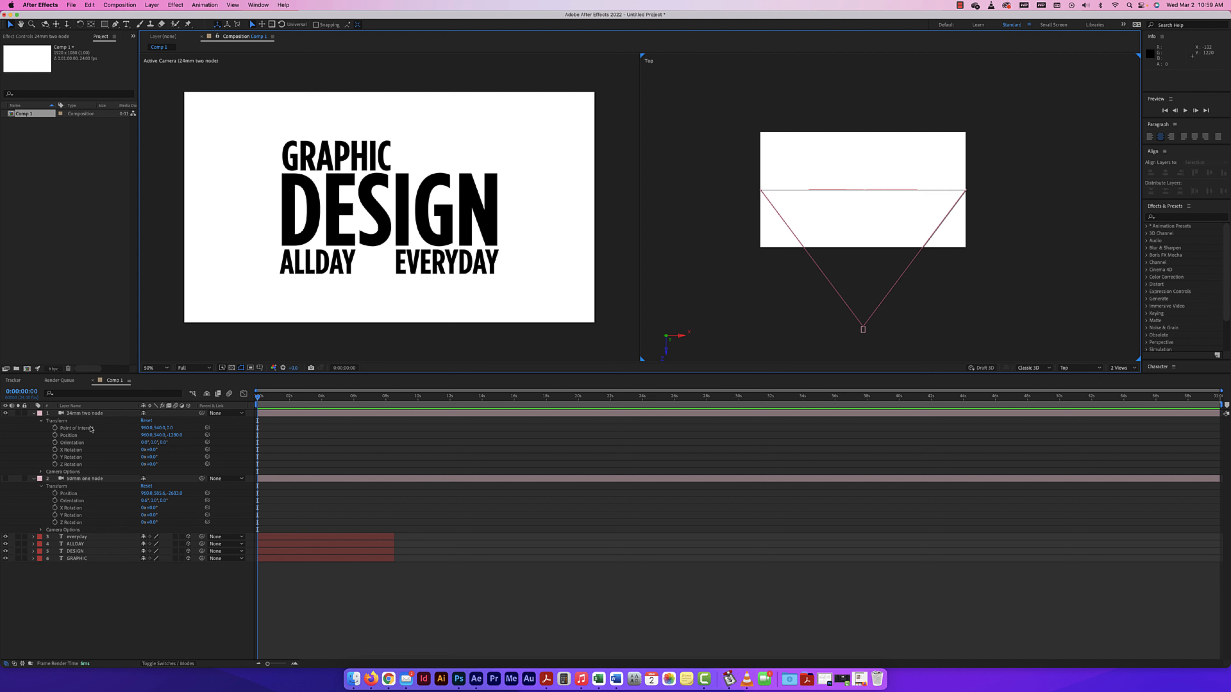
pyautogui.click(164, 428)
pyautogui.moveTo(163, 428); pyautogui.dragTo(463, 321)
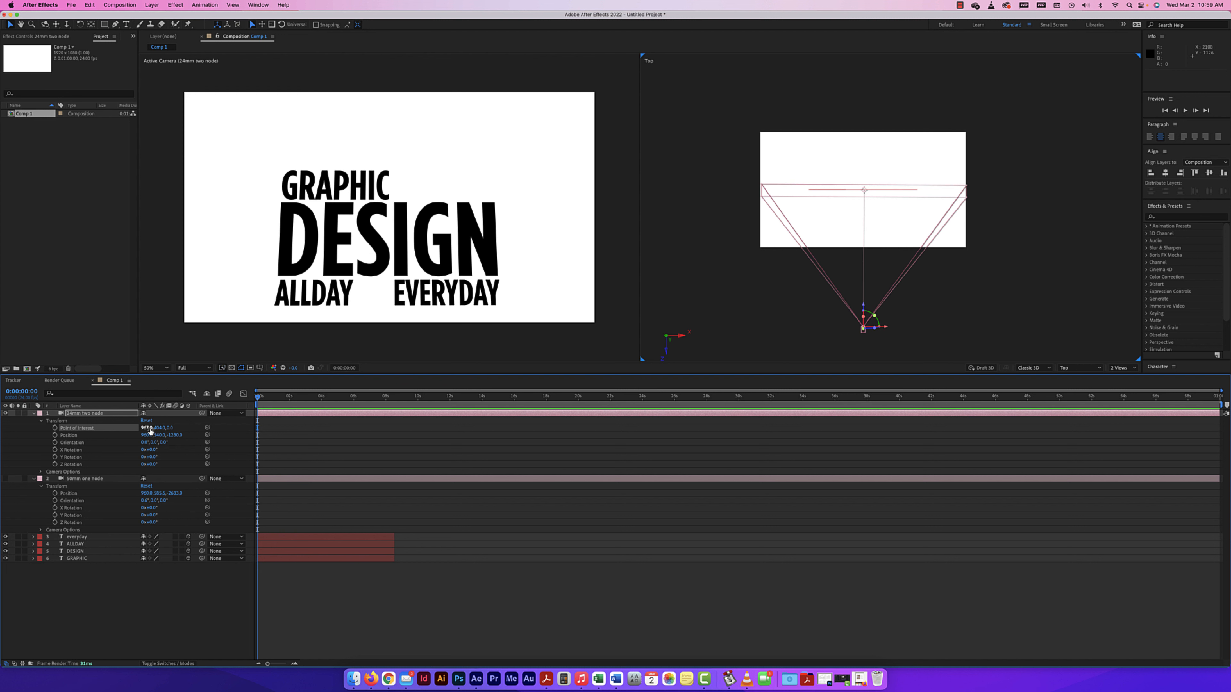
pyautogui.moveTo(151, 428)
pyautogui.mouseDown()
pyautogui.moveTo(368, 429)
pyautogui.moveTo(157, 429)
pyautogui.mouseUp()
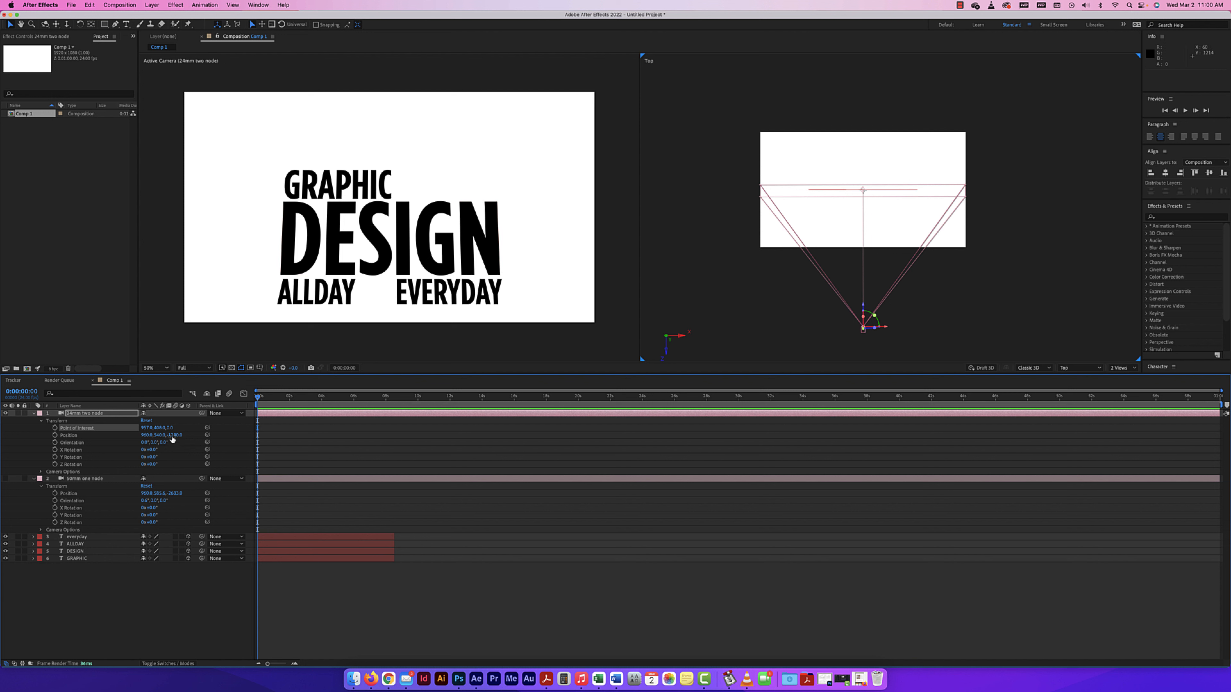
pyautogui.moveTo(170, 428)
pyautogui.mouseDown()
pyautogui.moveTo(296, 426)
pyautogui.moveTo(177, 428)
pyautogui.moveTo(191, 430)
pyautogui.mouseUp()
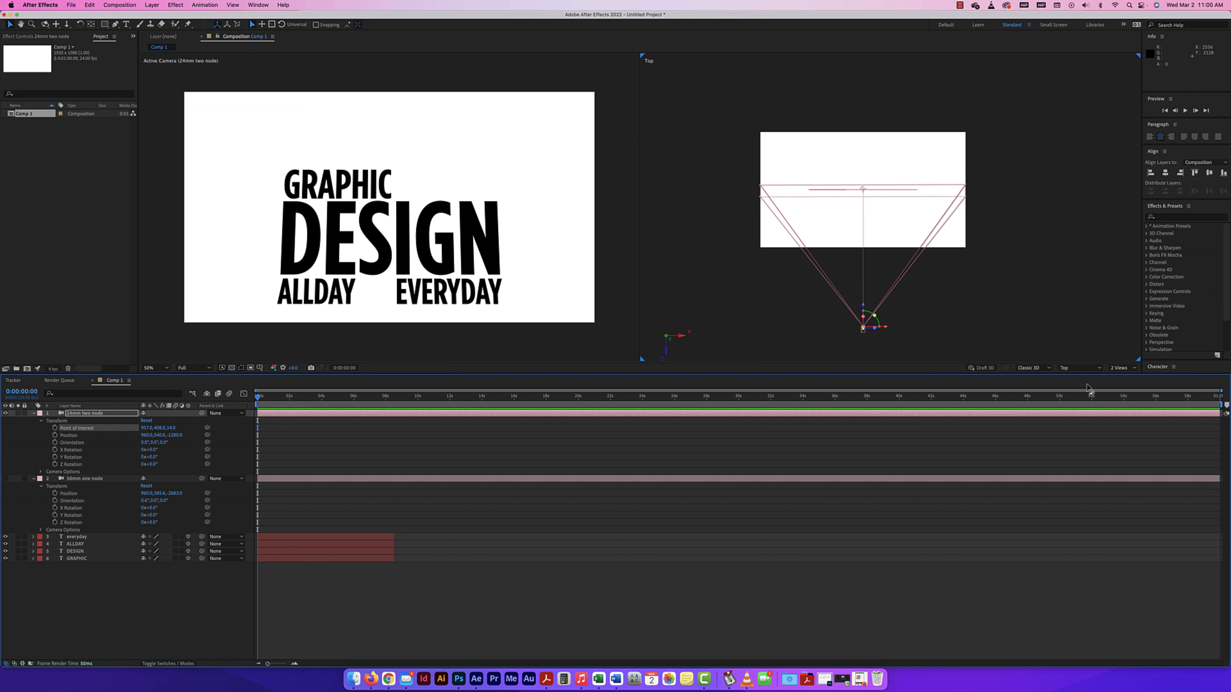
# Switch the second view to Custom View 1 and move the 24mm camera's Point of Interest to about X 967, Y 551.
pyautogui.click(1069, 369)
pyautogui.click(1027, 293)
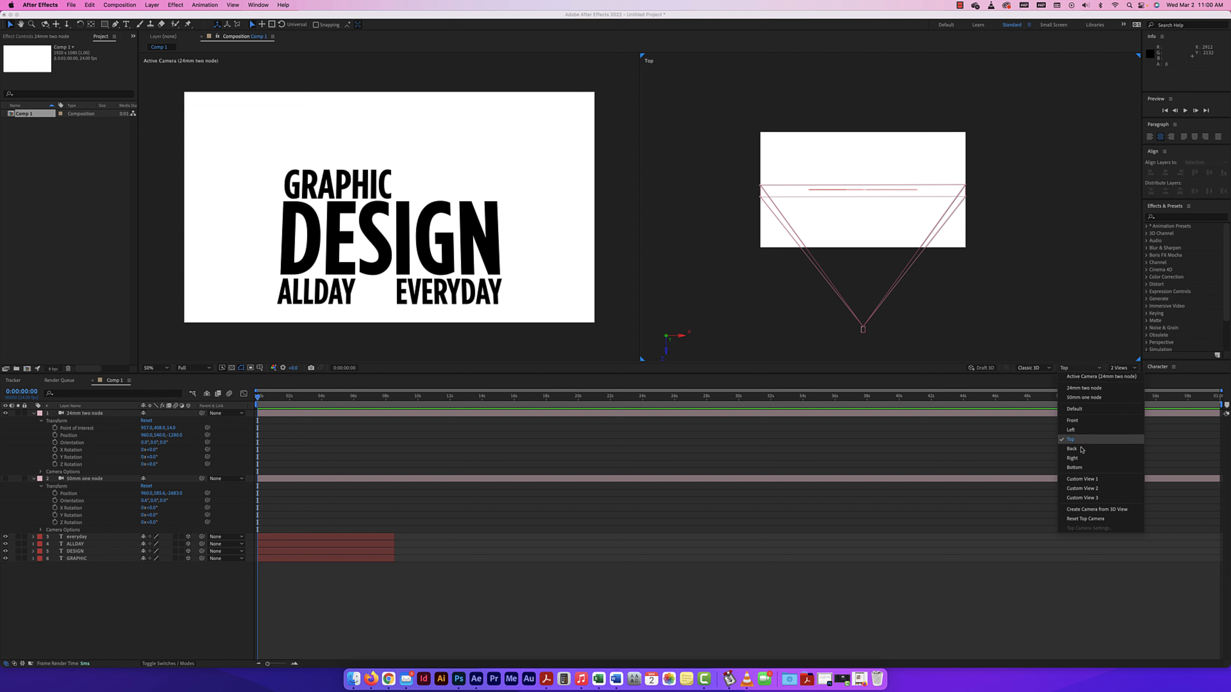
pyautogui.click(1082, 479)
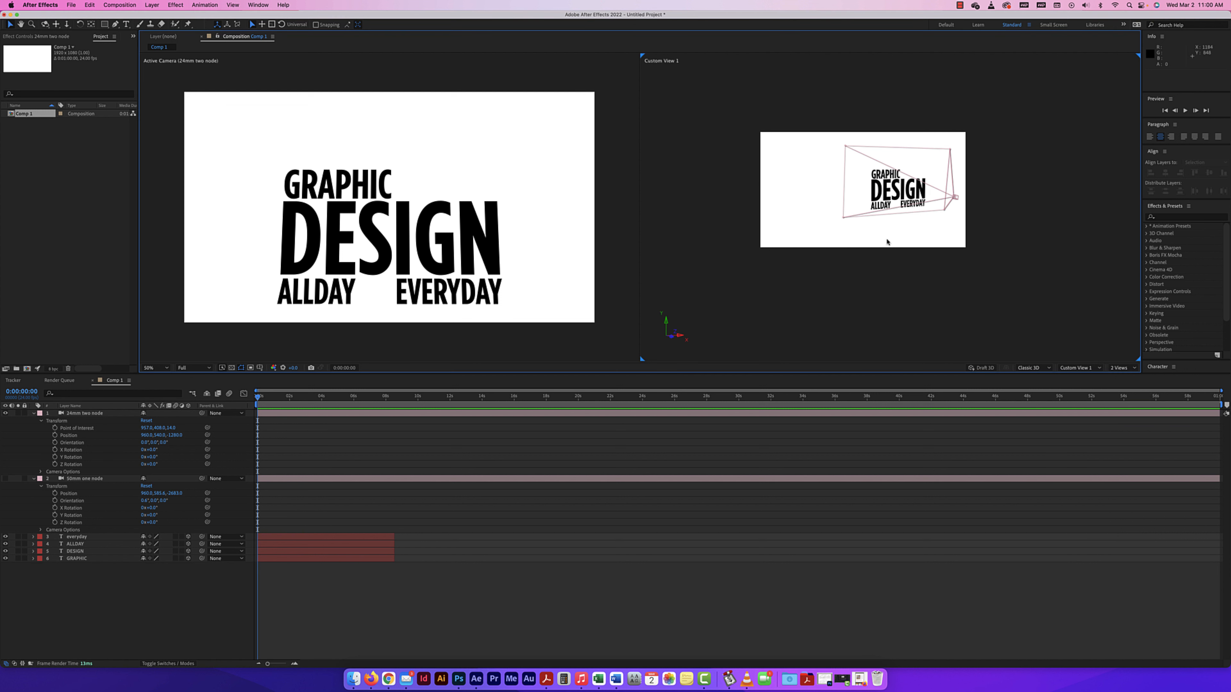
pyautogui.scroll(2, 894, 242)
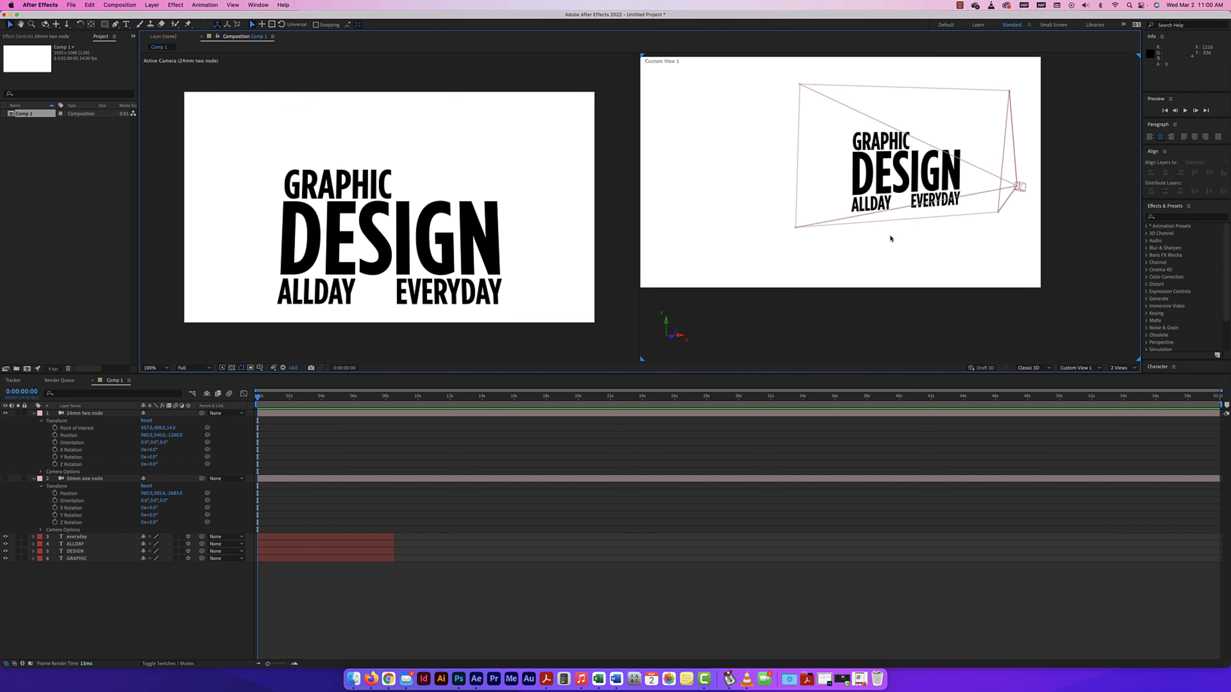
pyautogui.moveTo(161, 427); pyautogui.dragTo(230, 422)
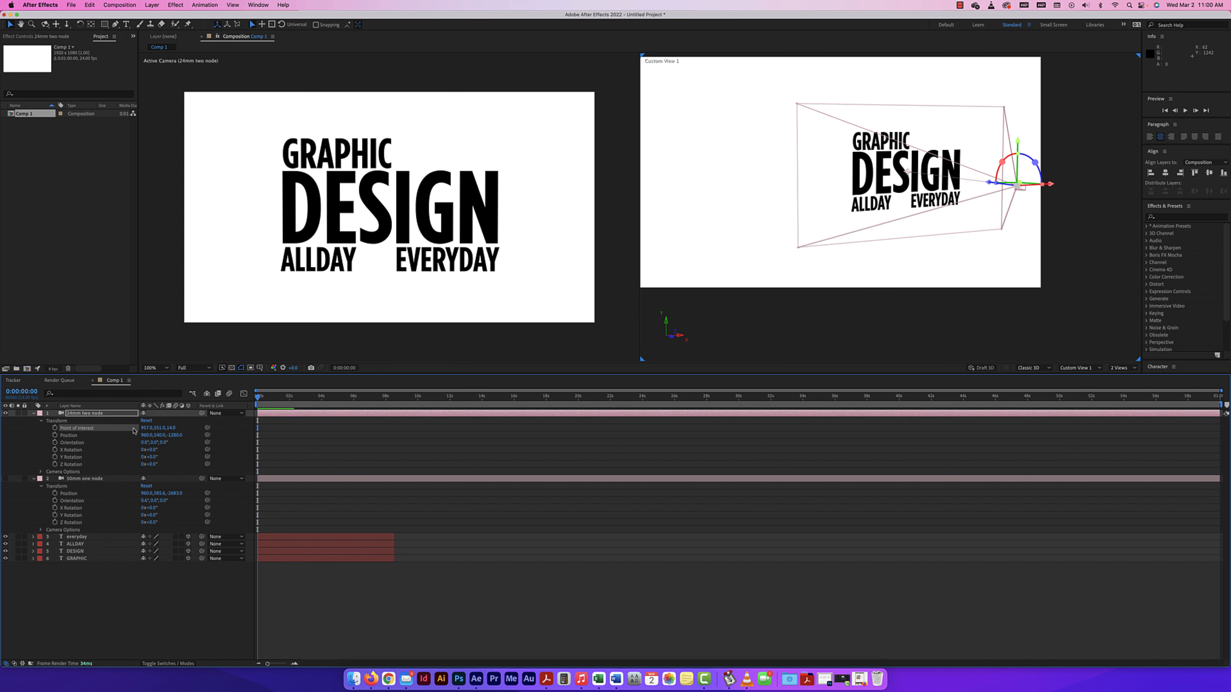
pyautogui.moveTo(148, 428)
pyautogui.mouseDown()
pyautogui.moveTo(249, 428)
pyautogui.moveTo(66, 424)
pyautogui.moveTo(146, 428)
pyautogui.mouseUp()
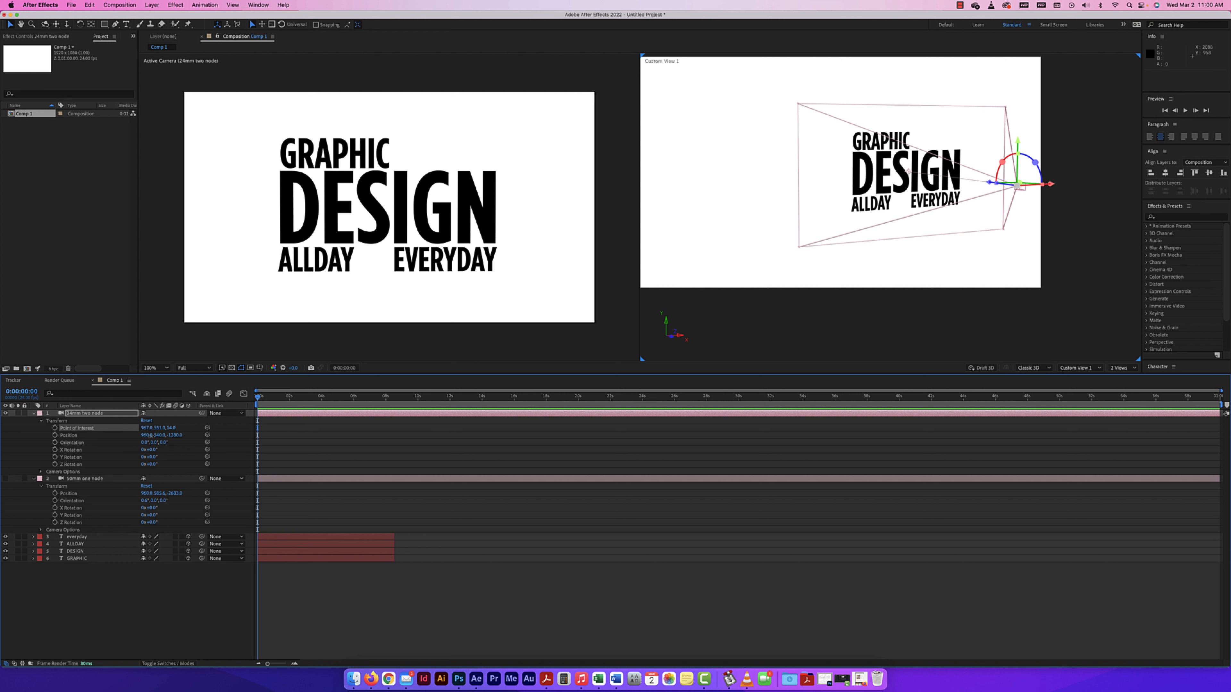
# Move the 24mm camera's Position in X, Y and Z to about 929, 545, -1224.
pyautogui.moveTo(150, 436); pyautogui.dragTo(212, 431)
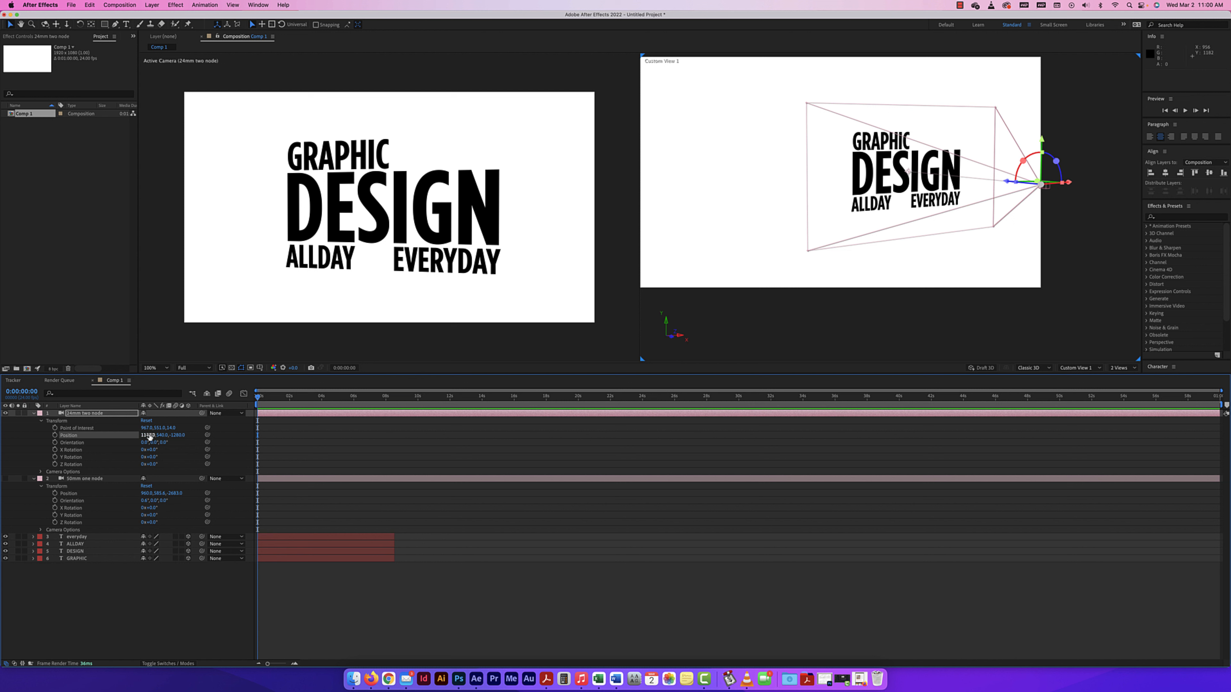
pyautogui.moveTo(151, 435); pyautogui.dragTo(80, 431)
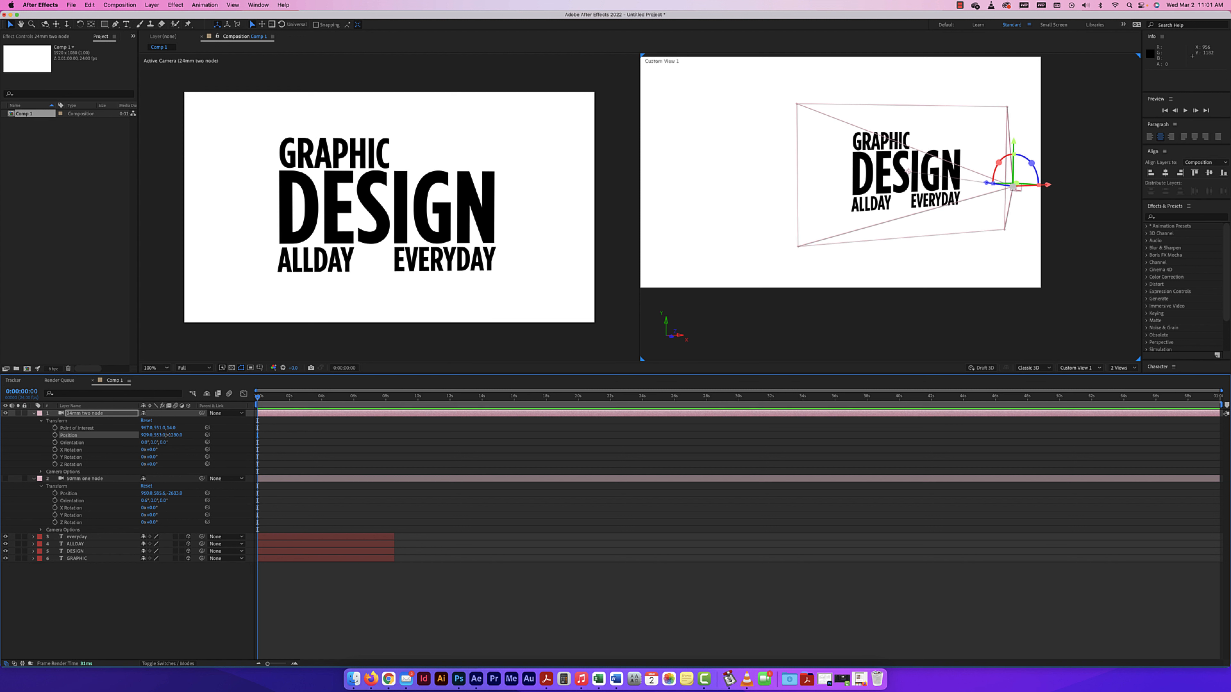
pyautogui.moveTo(166, 435); pyautogui.dragTo(204, 442)
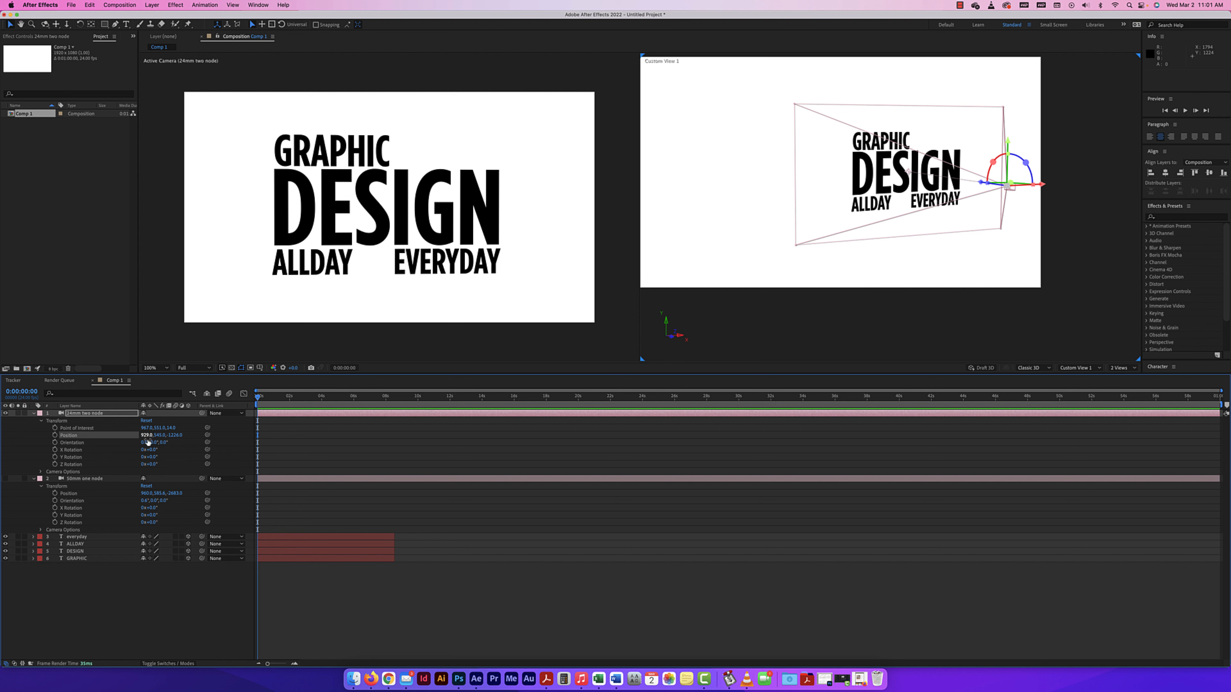
# Try turning the 24mm camera's Orientation to about 341° on Y, then set it back to 0°.
pyautogui.moveTo(154, 442)
pyautogui.mouseDown()
pyautogui.moveTo(183, 443)
pyautogui.moveTo(137, 439)
pyautogui.moveTo(149, 440)
pyautogui.mouseUp()
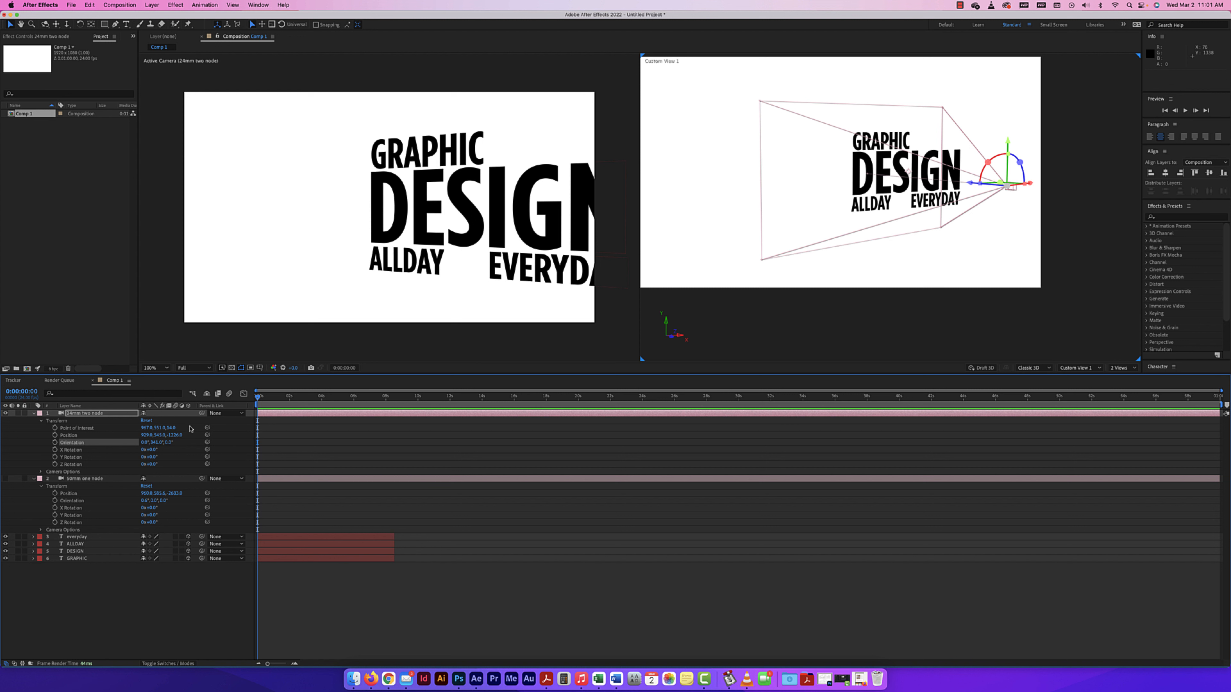
pyautogui.click(156, 444)
pyautogui.write('0')
pyautogui.press('Return')
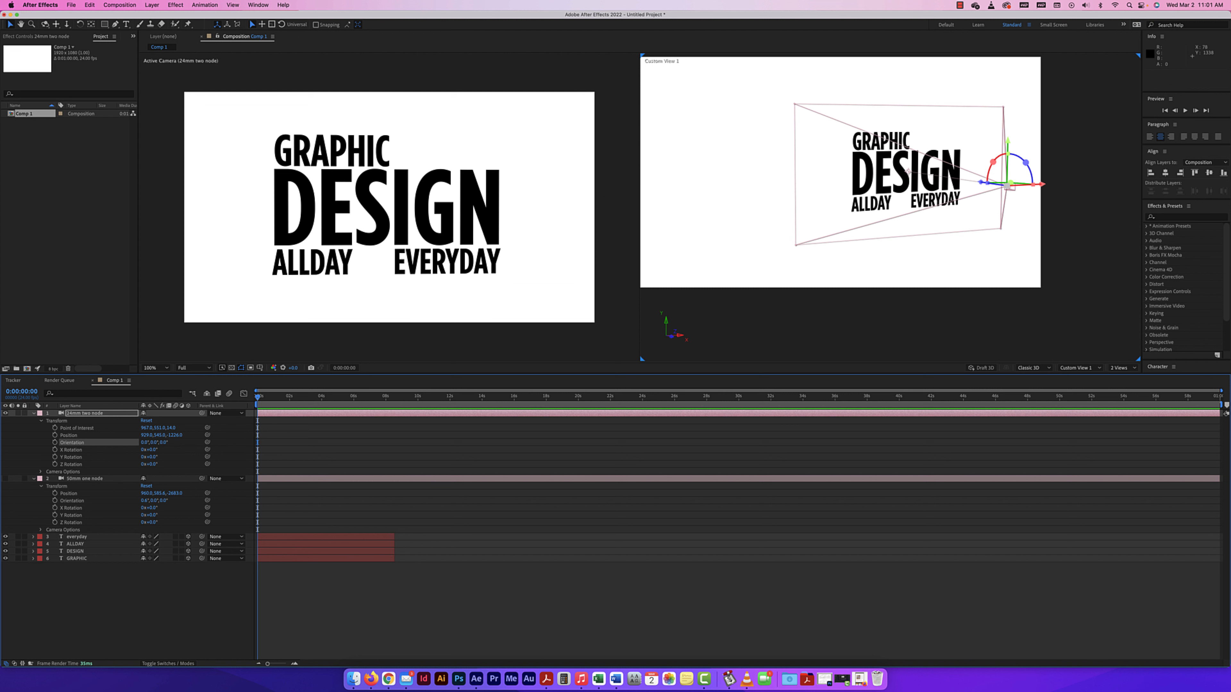
pyautogui.moveTo(144, 442)
pyautogui.mouseDown()
pyautogui.moveTo(131, 437)
pyautogui.moveTo(177, 443)
pyautogui.moveTo(164, 442)
pyautogui.mouseUp()
# Return the second view to Top and reset the 24mm camera's Transform properties, with its Camera Options shown.
pyautogui.click(41, 472)
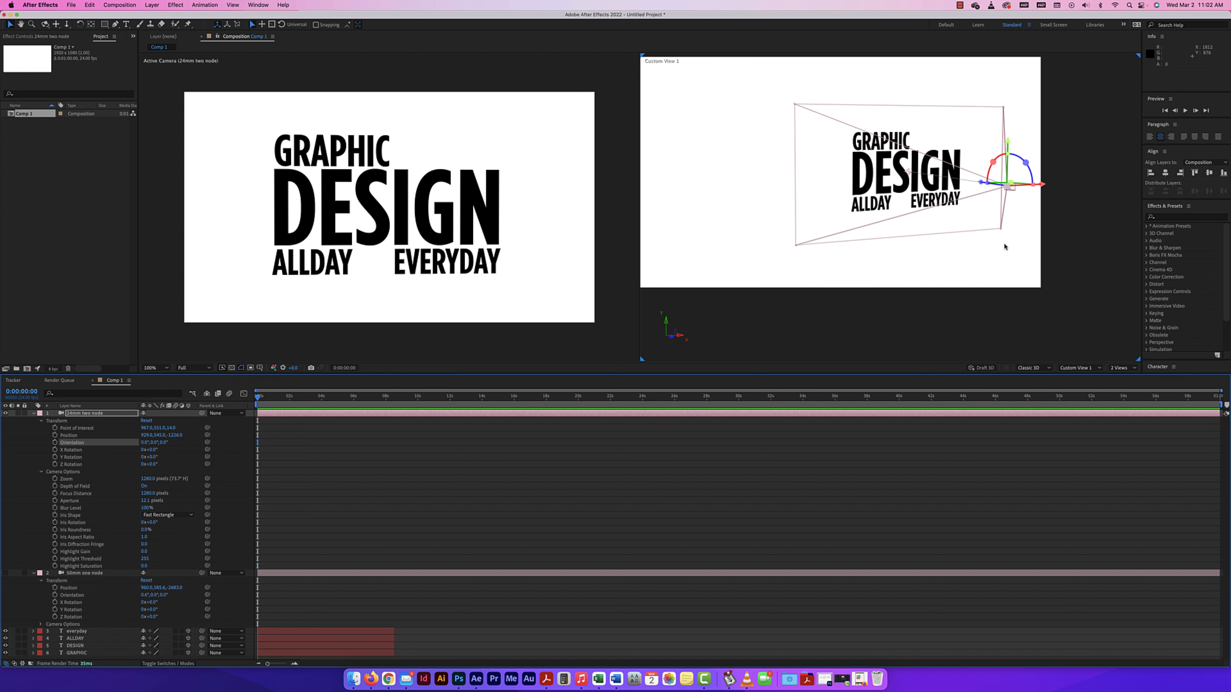
pyautogui.click(1033, 329)
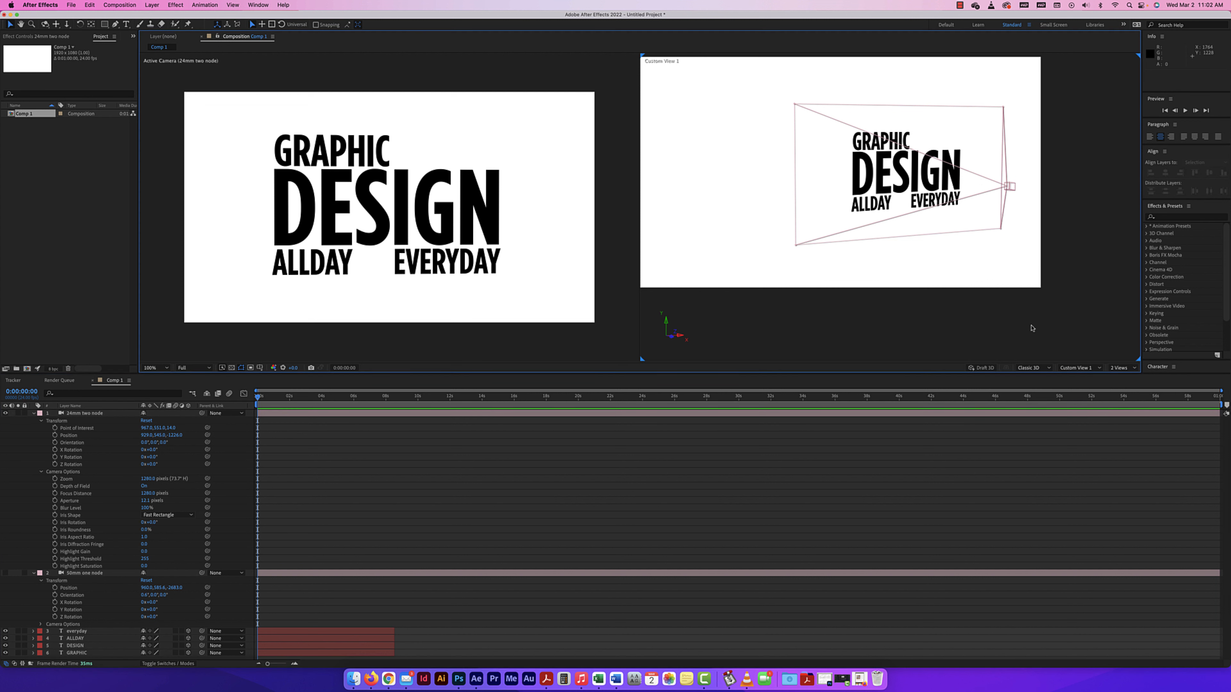
pyautogui.click(1088, 369)
pyautogui.click(1080, 449)
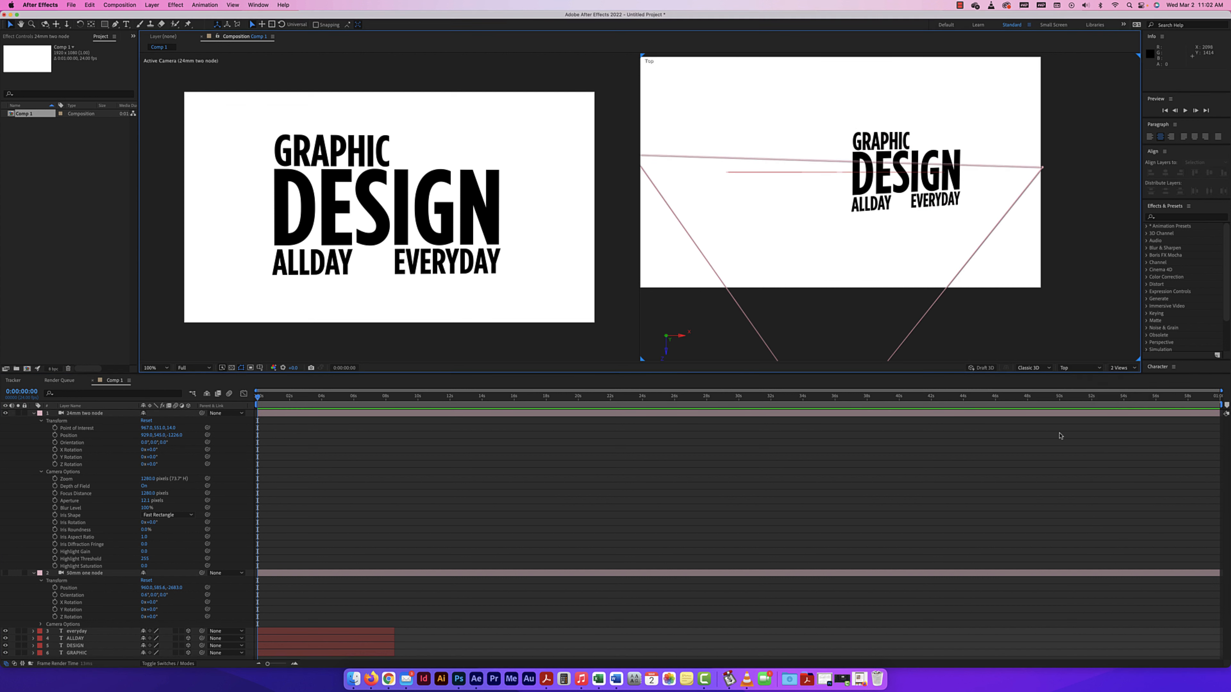
pyautogui.press(',')
pyautogui.press(',')
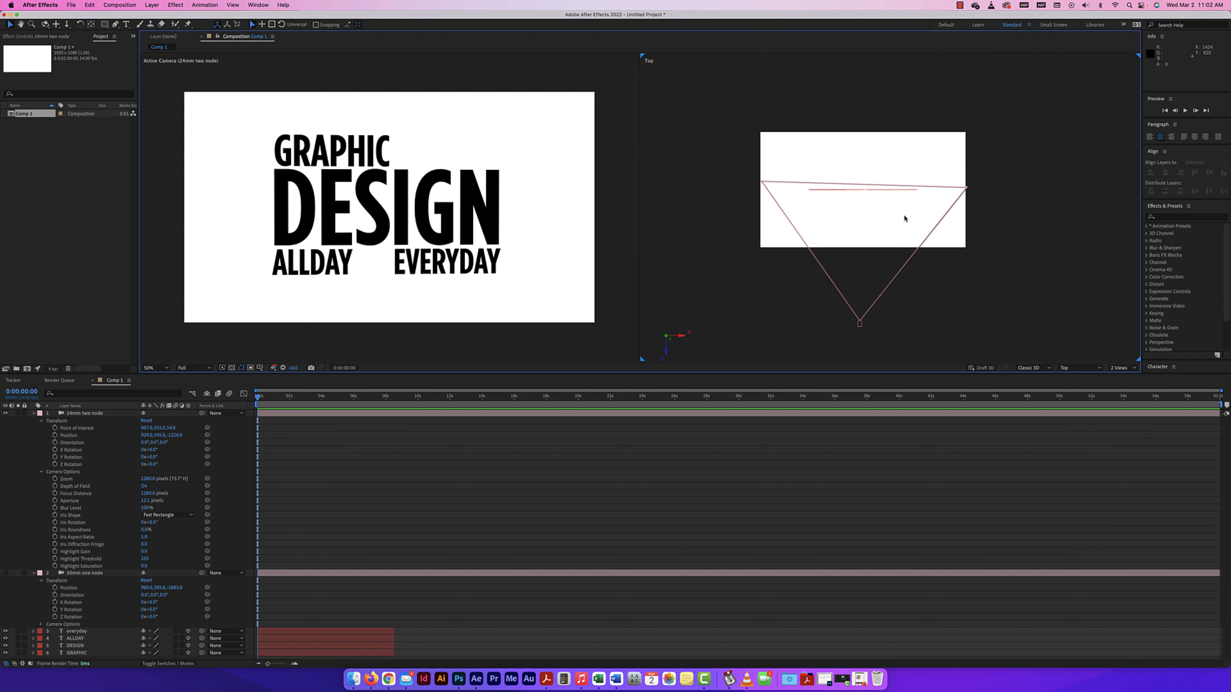
pyautogui.click(147, 420)
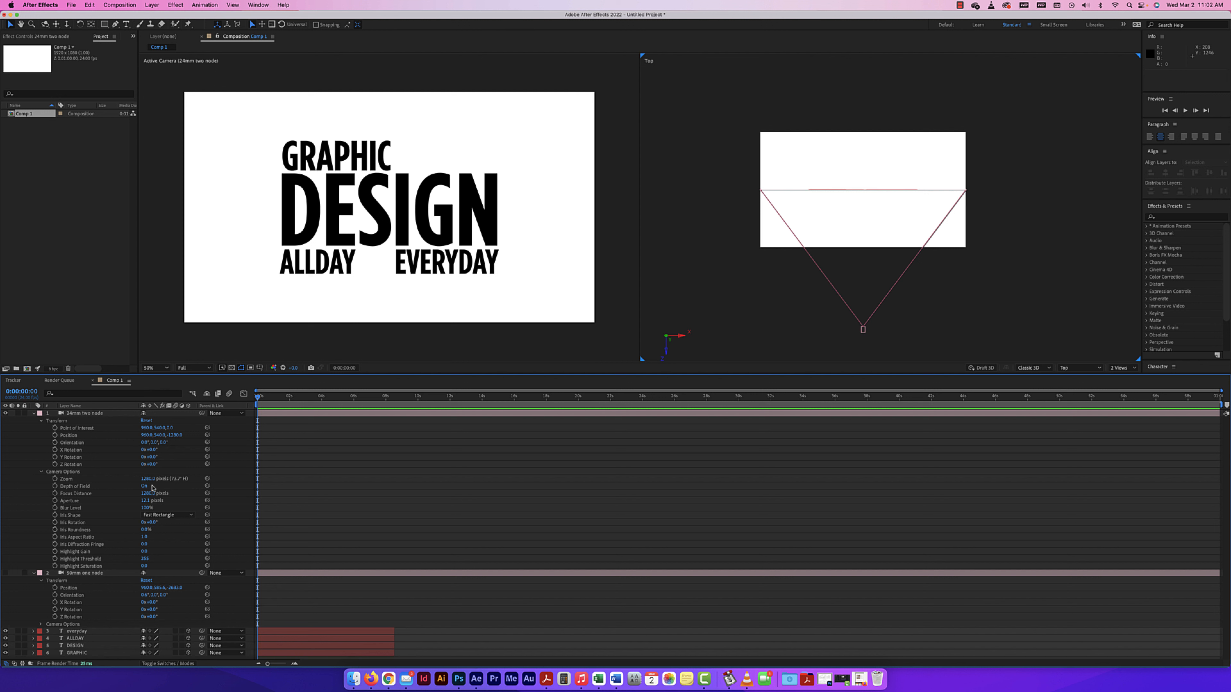
# Try a much longer Zoom on the 24mm camera, bring it back to about 1296 pixels, and adjust Focus Distance to about 1297 pixels.
pyautogui.moveTo(146, 479); pyautogui.dragTo(710, 488)
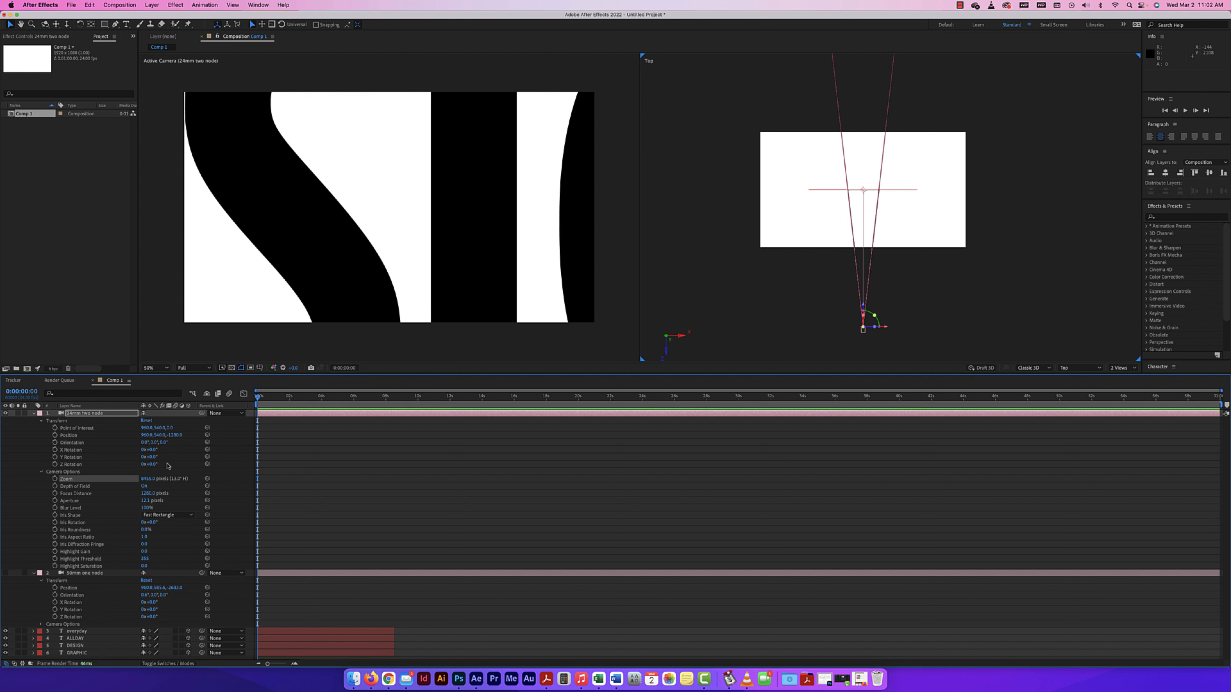
pyautogui.moveTo(151, 479); pyautogui.dragTo(42, 472)
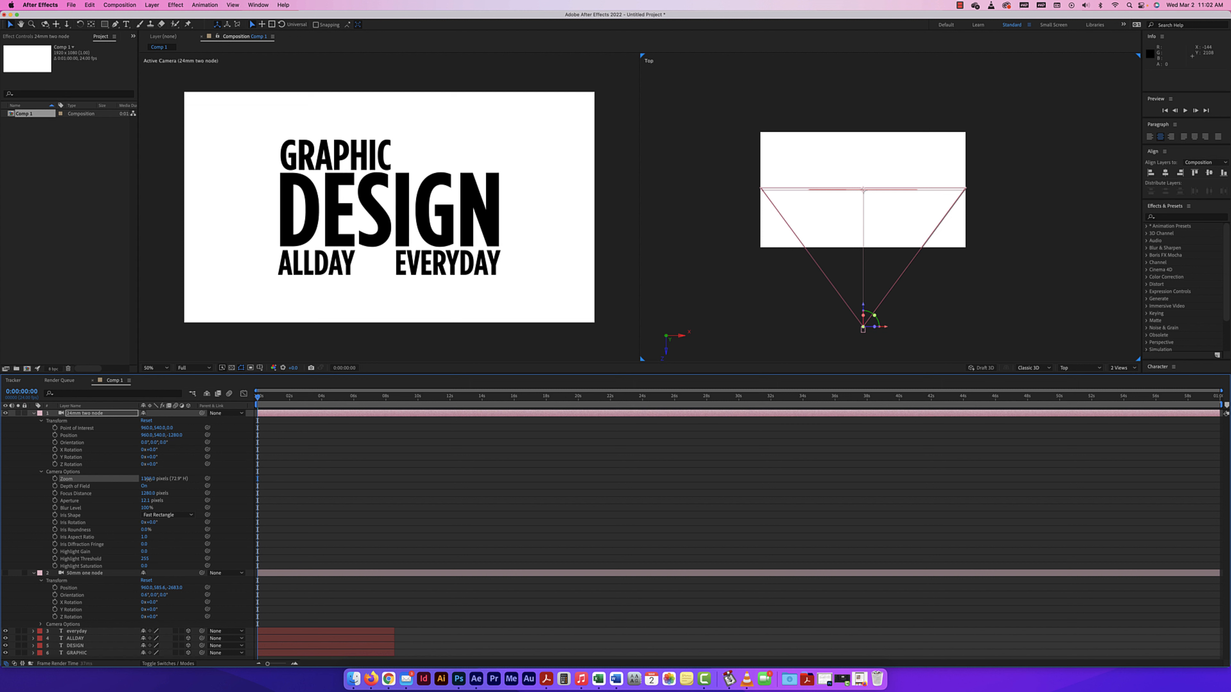
pyautogui.moveTo(145, 479); pyautogui.dragTo(79, 494)
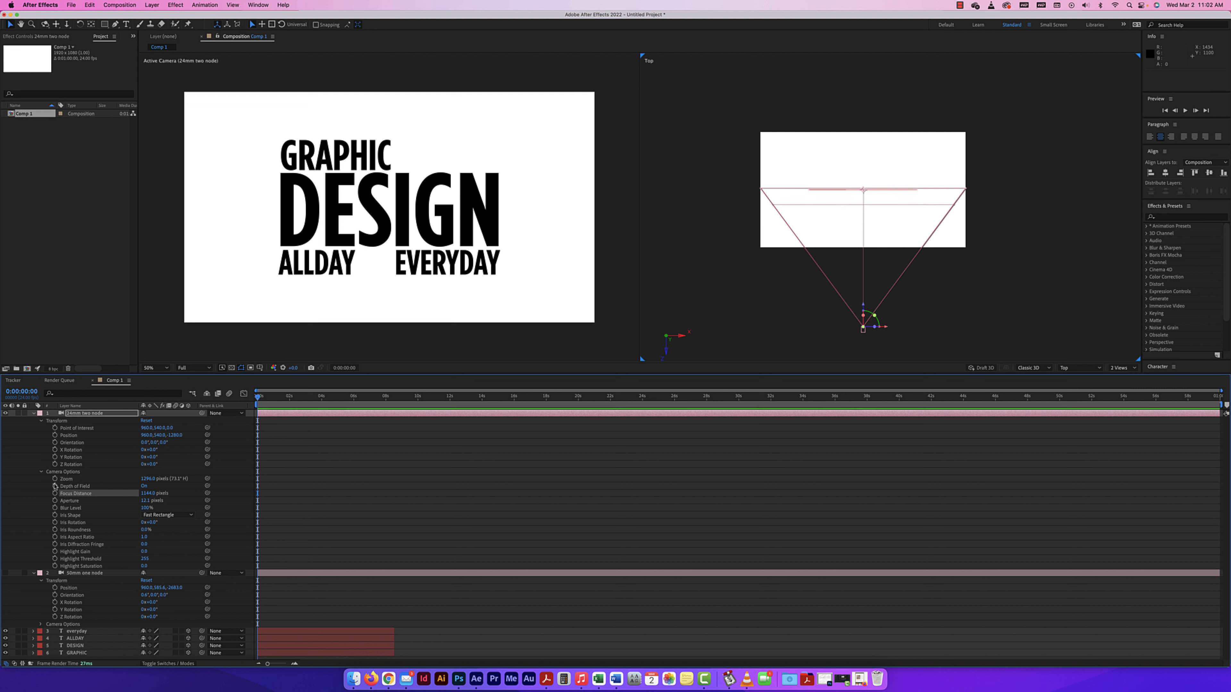
pyautogui.moveTo(212, 494); pyautogui.dragTo(305, 495)
# Raise the 24mm camera's Aperture until the text blurs, then lower it until the text is sharp.
pyautogui.moveTo(146, 504); pyautogui.dragTo(153, 502)
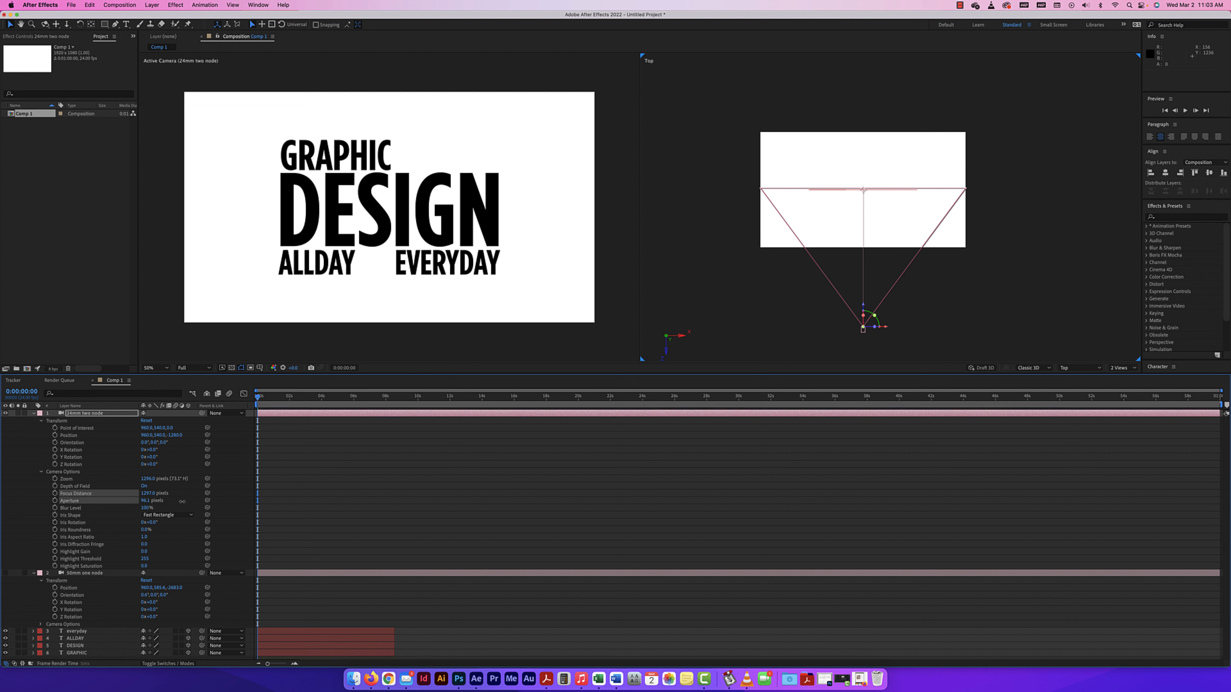
pyautogui.moveTo(213, 503); pyautogui.dragTo(169, 501)
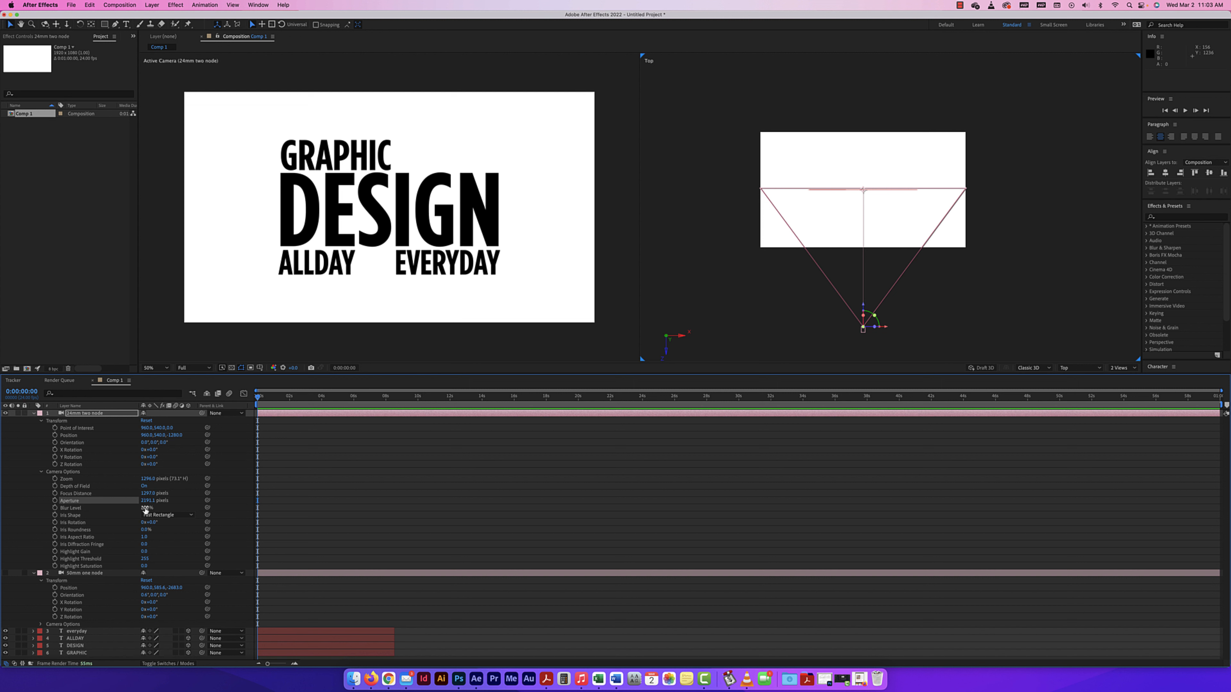
pyautogui.moveTo(150, 500); pyautogui.dragTo(33, 498)
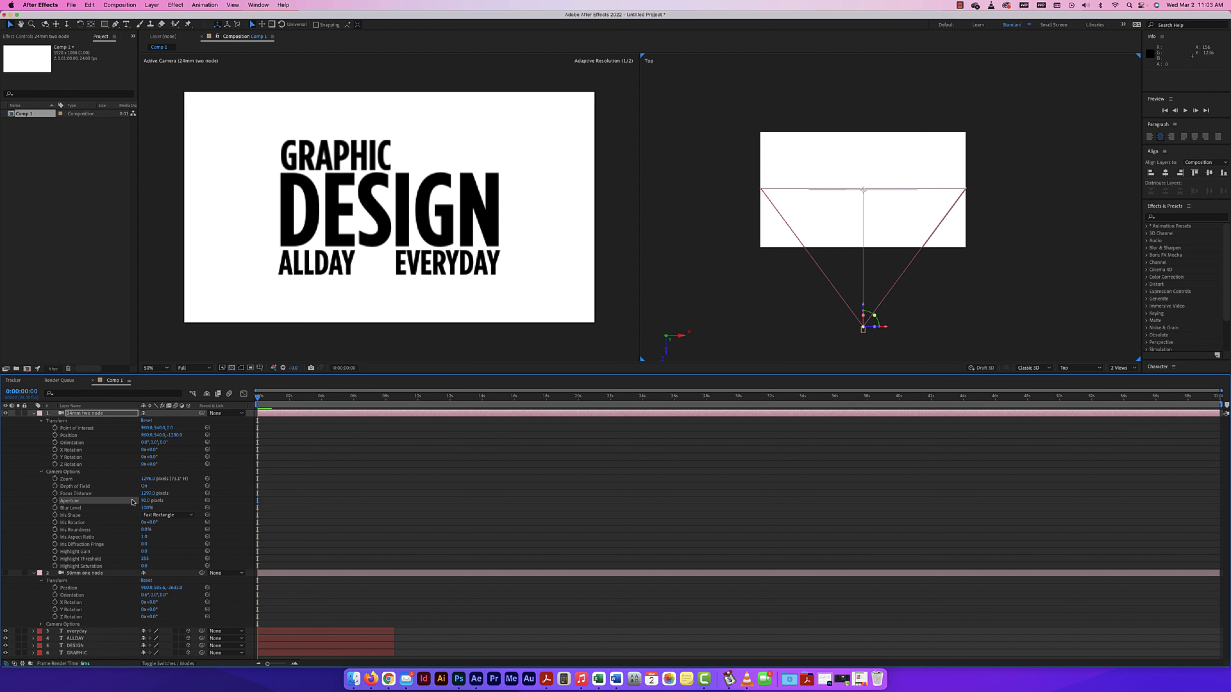
pyautogui.moveTo(145, 501); pyautogui.dragTo(200, 500)
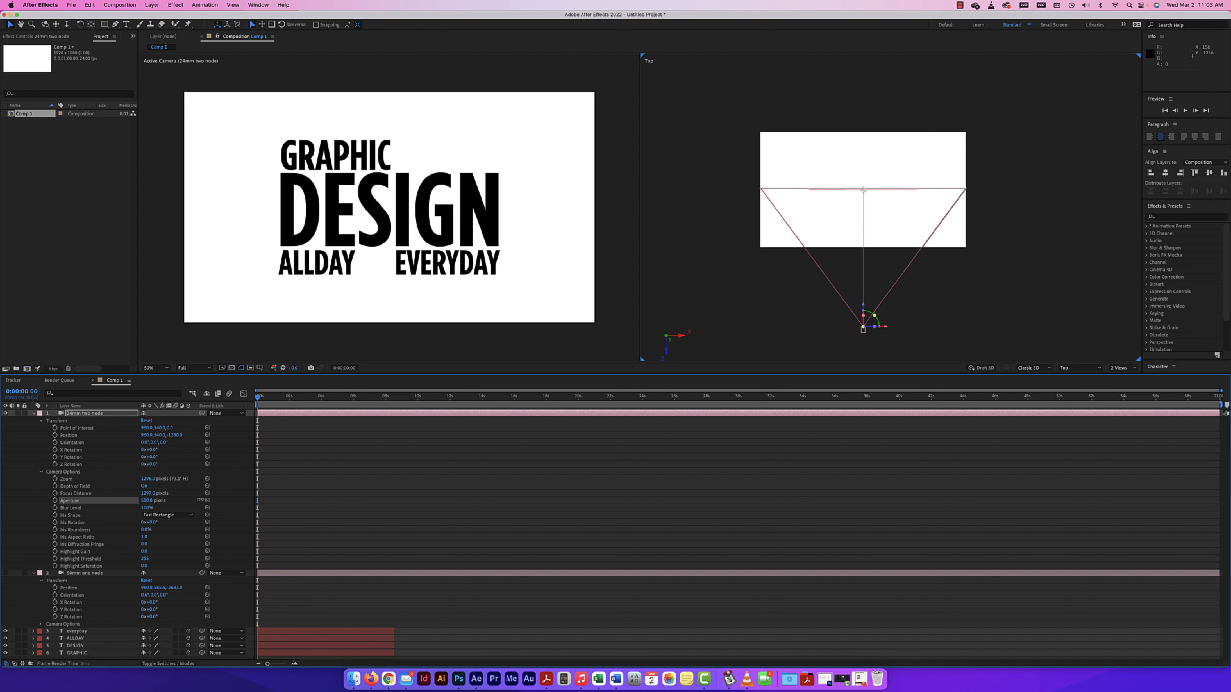
pyautogui.moveTo(147, 503); pyautogui.dragTo(252, 501)
pyautogui.moveTo(147, 503); pyautogui.dragTo(252, 502)
pyautogui.moveTo(147, 503); pyautogui.dragTo(244, 505)
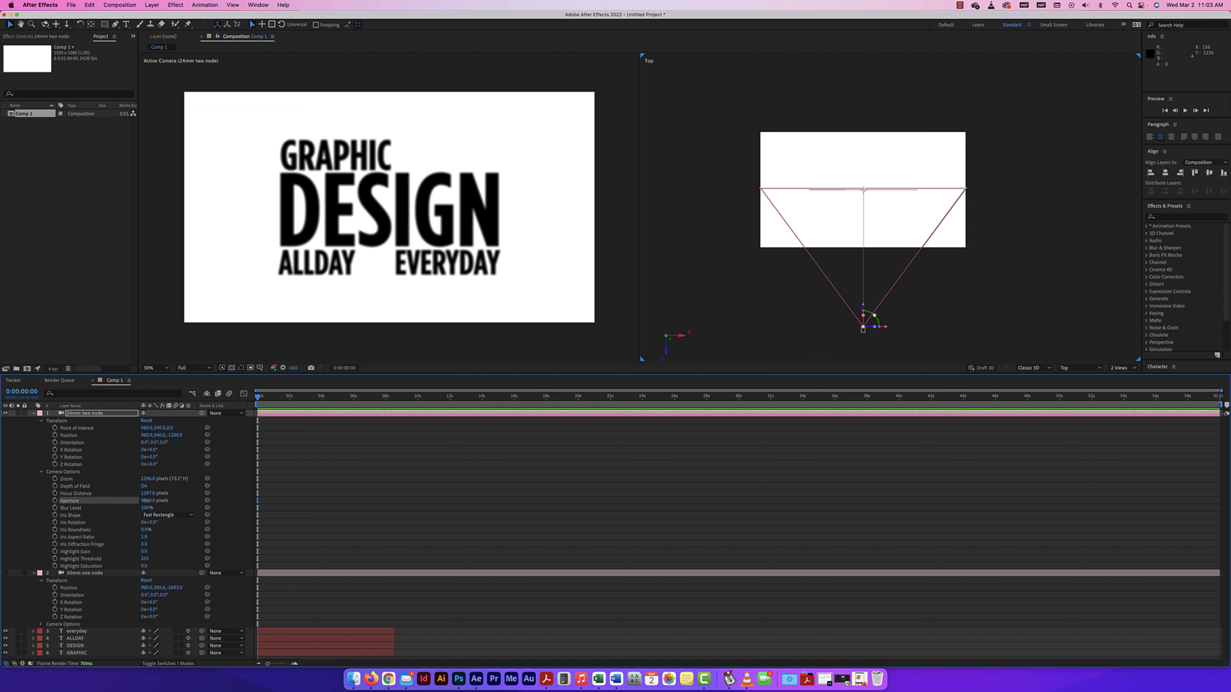
pyautogui.moveTo(145, 502); pyautogui.dragTo(73, 505)
pyautogui.moveTo(153, 503); pyautogui.dragTo(68, 504)
pyautogui.moveTo(153, 502); pyautogui.dragTo(102, 501)
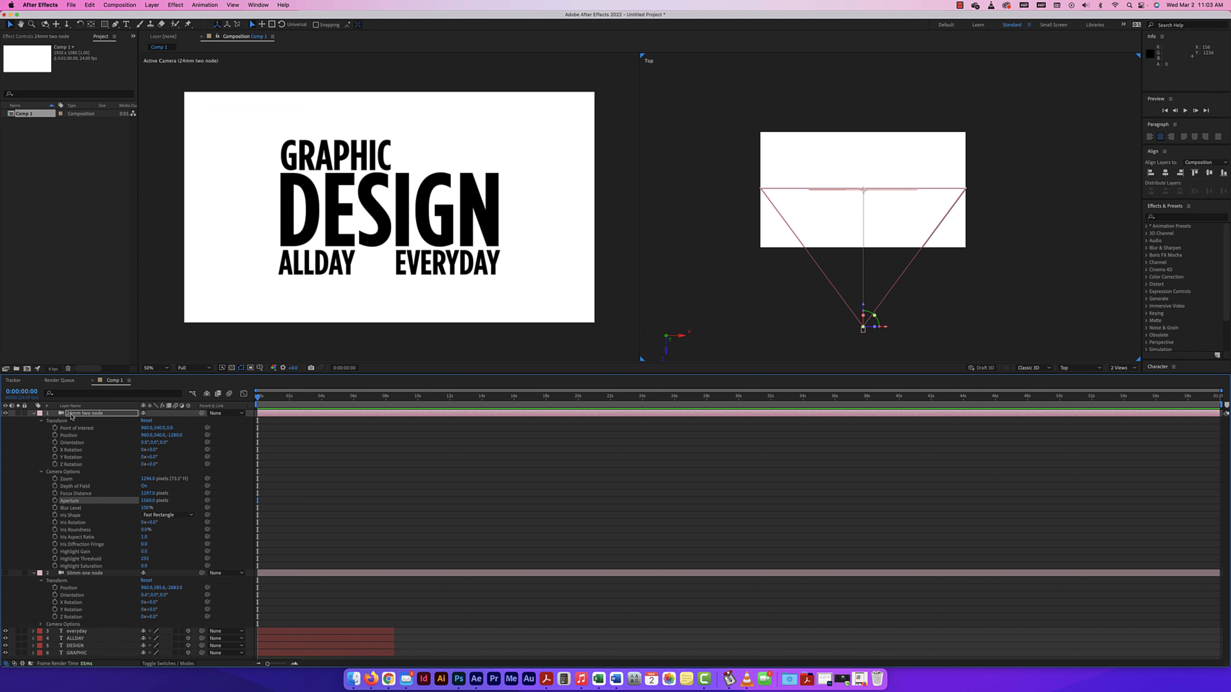
# Hide the 24mm two-node camera so the 50mm camera becomes active, and reset the 50mm camera's Transform properties.
pyautogui.click(33, 414)
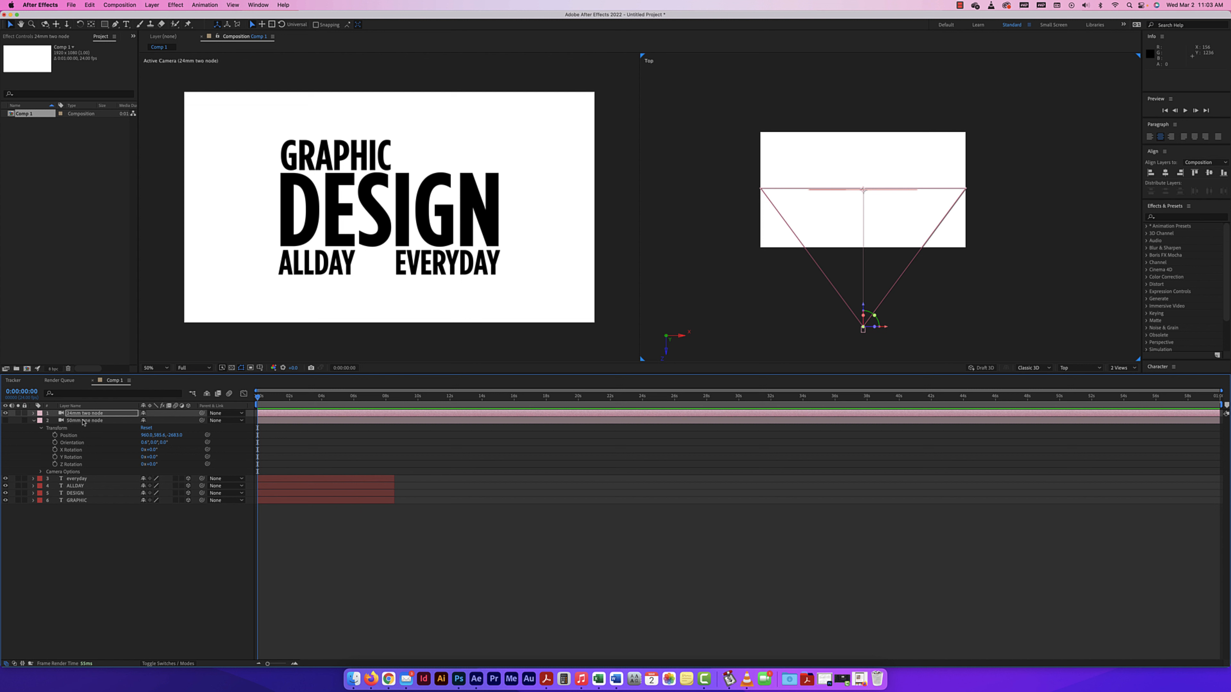
pyautogui.click(6, 414)
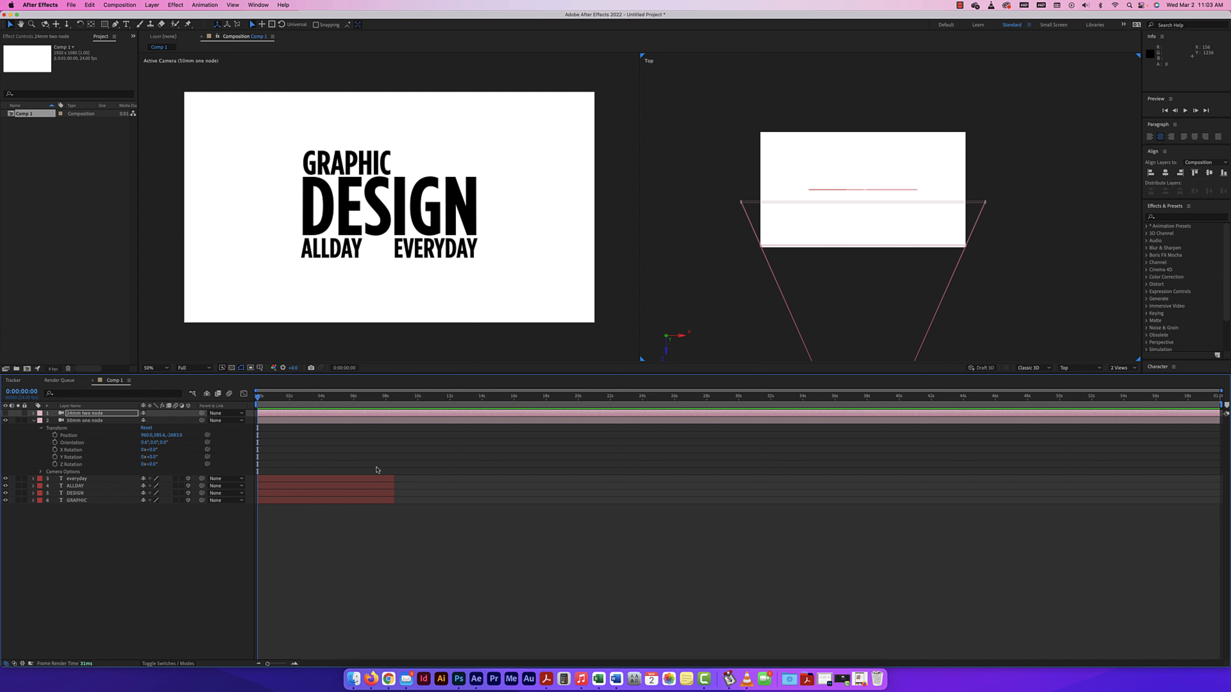
pyautogui.click(147, 428)
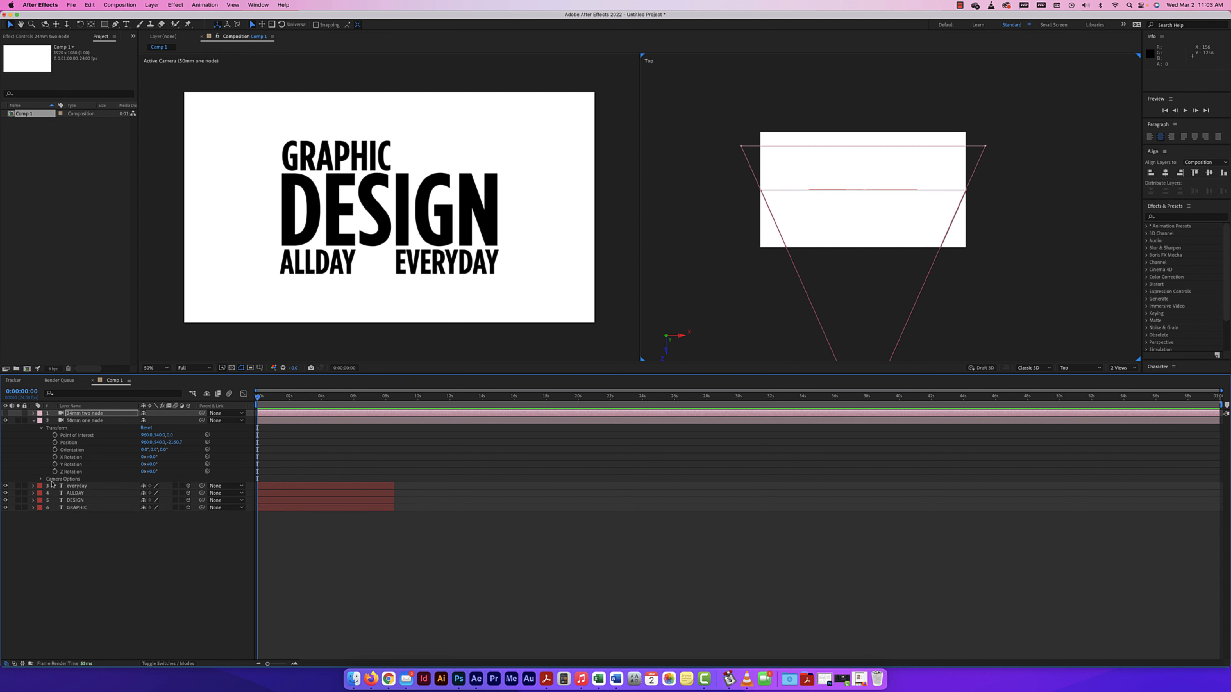
# Review the Camera Options of the 50mm camera, including its zoom, focus distance and aperture values.
pyautogui.click(41, 480)
pyautogui.click(41, 480)
pyautogui.click(85, 421)
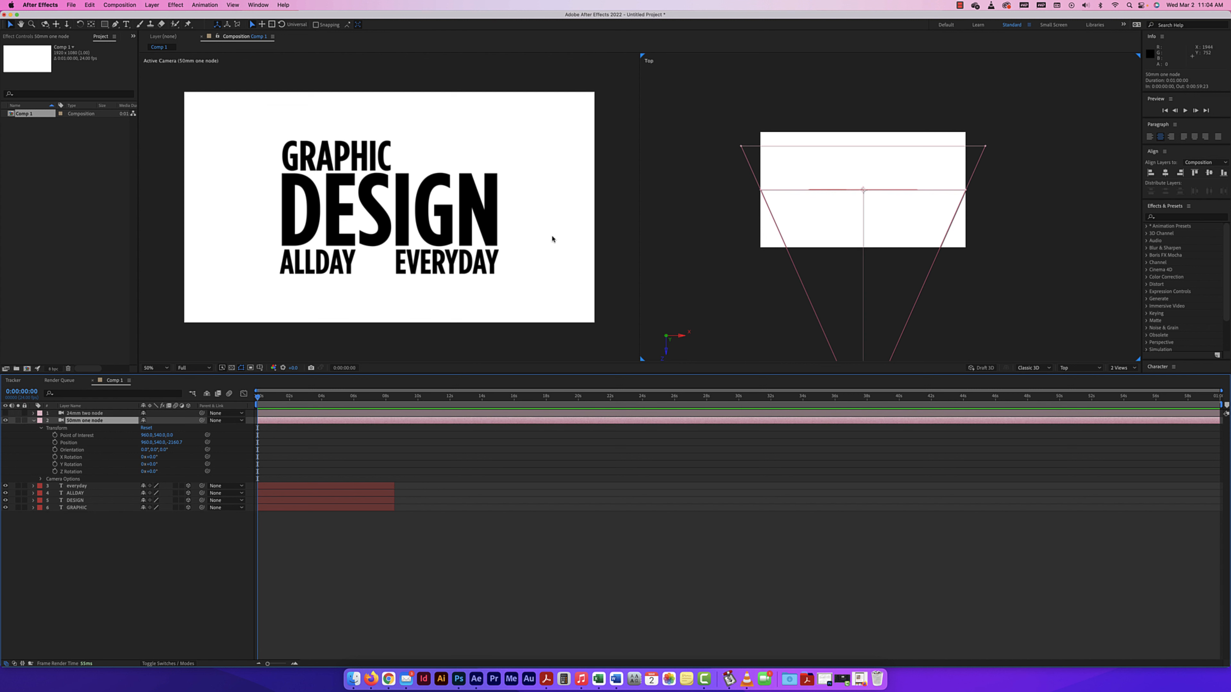
pyautogui.click(40, 480)
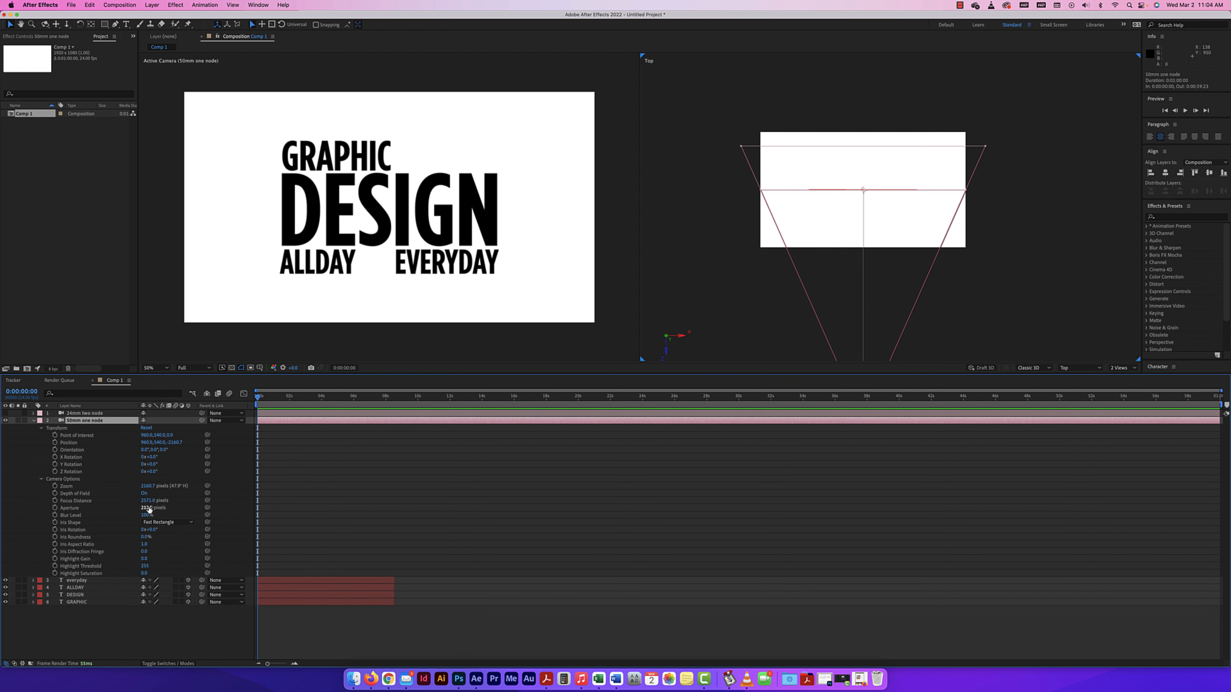
pyautogui.click(42, 480)
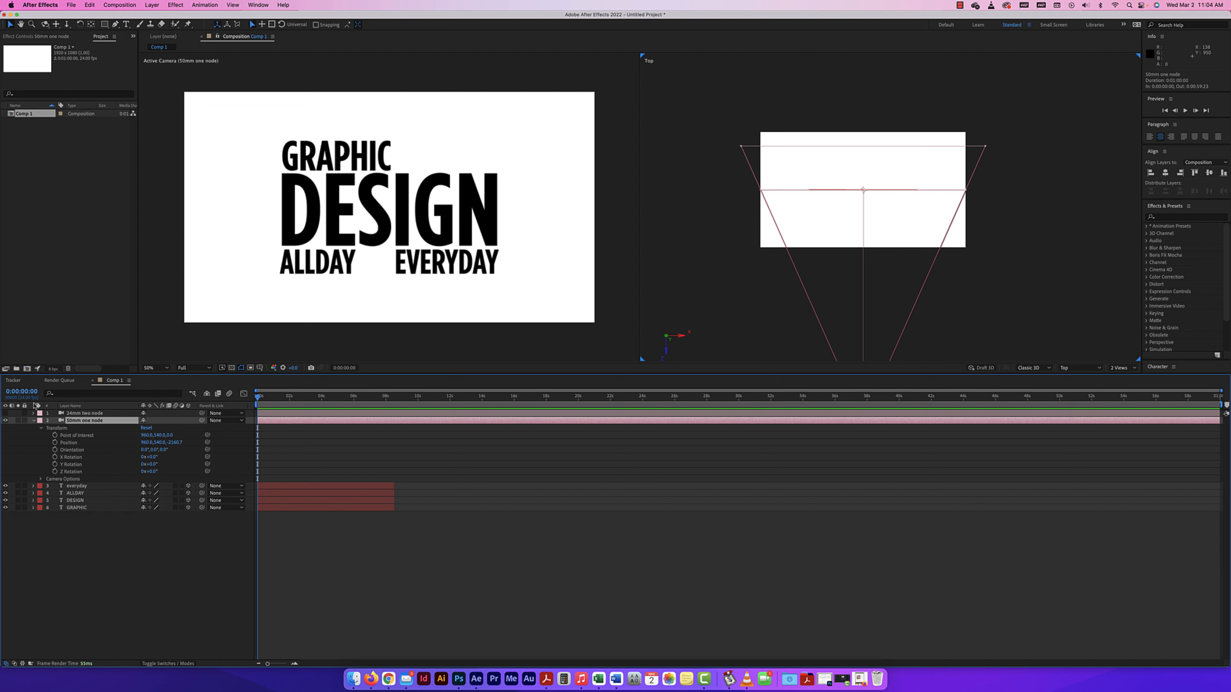
pyautogui.click(33, 421)
pyautogui.click(33, 420)
# Try changing the 50mm camera's type to One-Node Camera in its Camera Settings, and reset its Transform properties again.
pyautogui.click(151, 5)
pyautogui.click(165, 25)
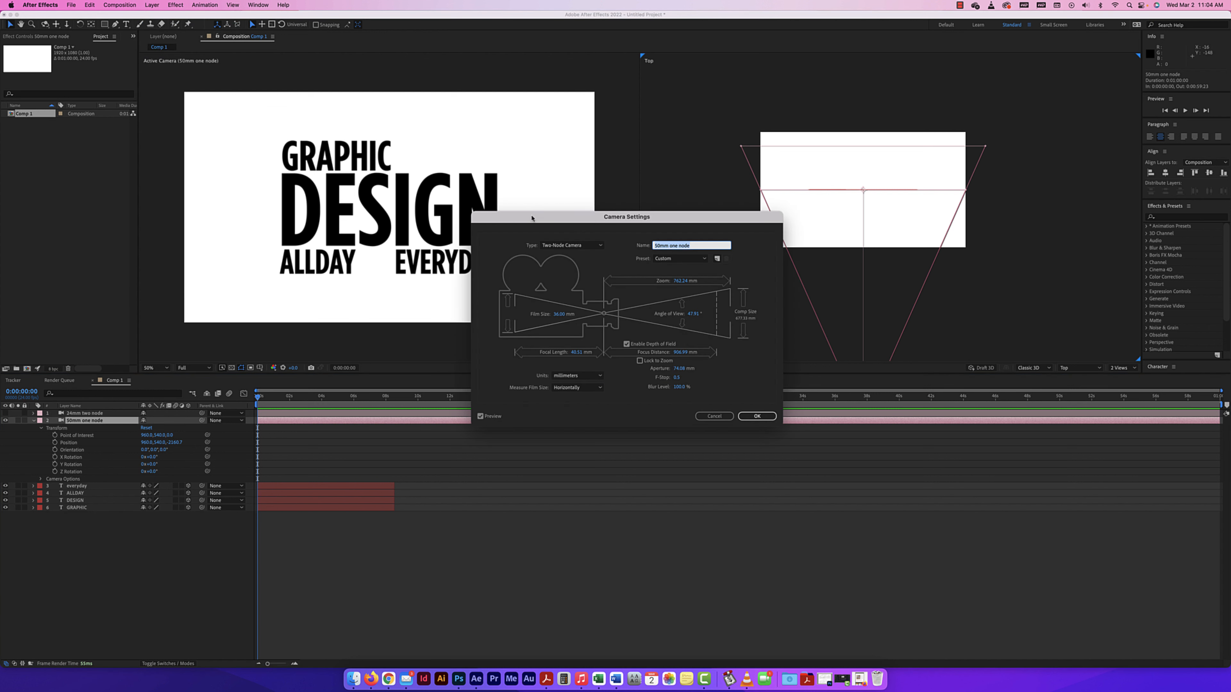
pyautogui.click(561, 245)
pyautogui.click(564, 257)
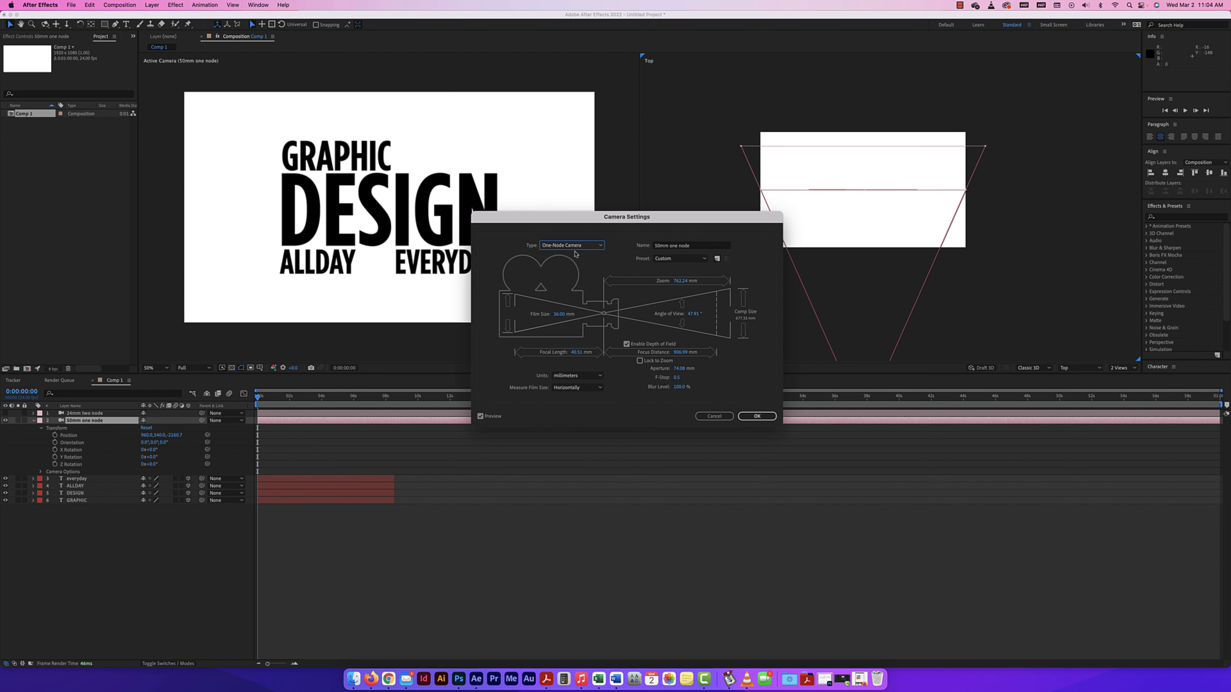
pyautogui.click(757, 416)
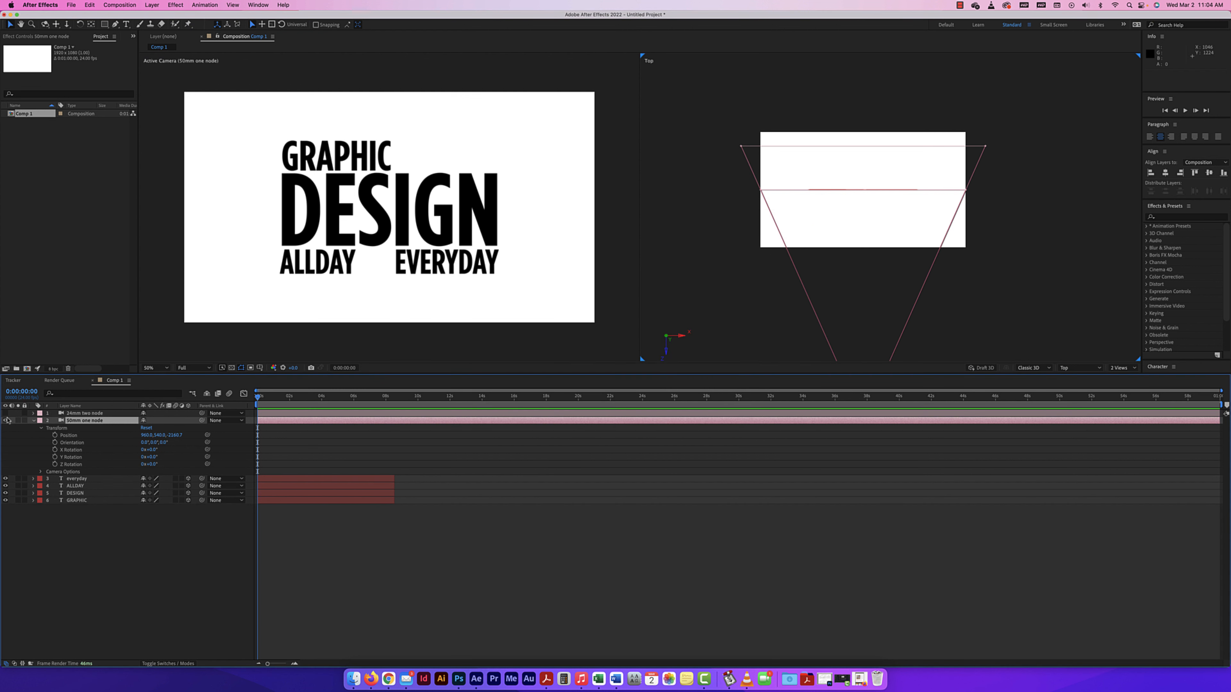
pyautogui.click(146, 428)
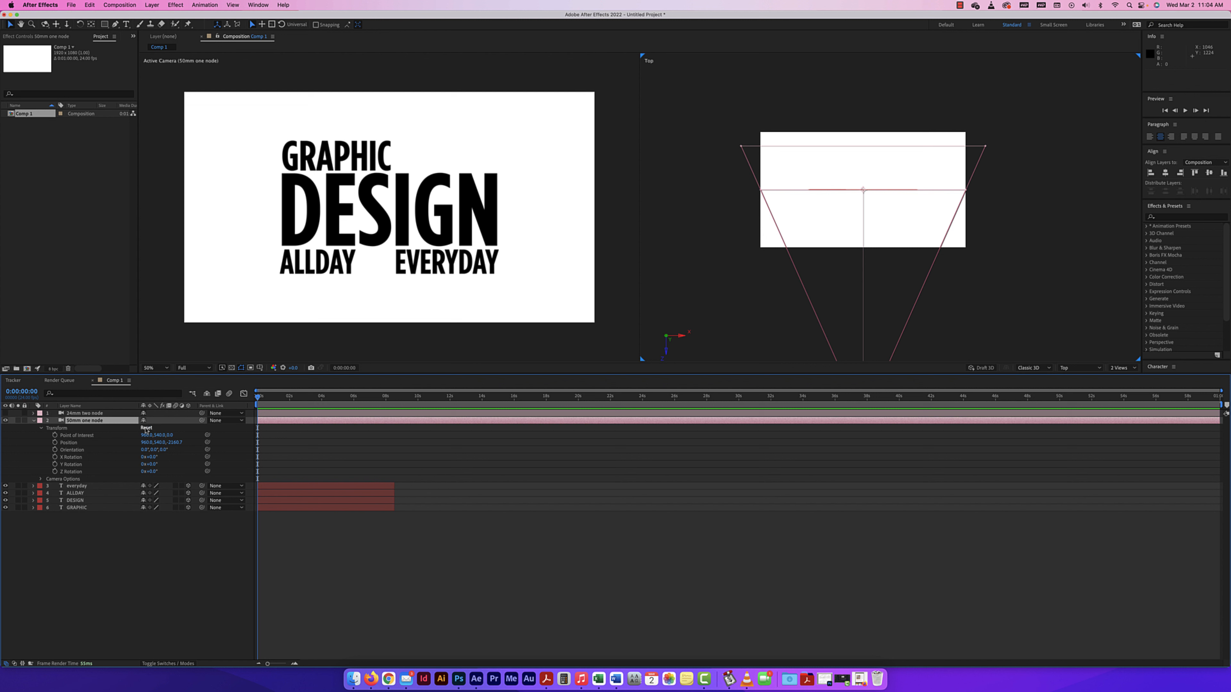
# Set the 50mm camera's type to One-Node Camera in its Camera Settings.
pyautogui.click(89, 422)
pyautogui.click(156, 9)
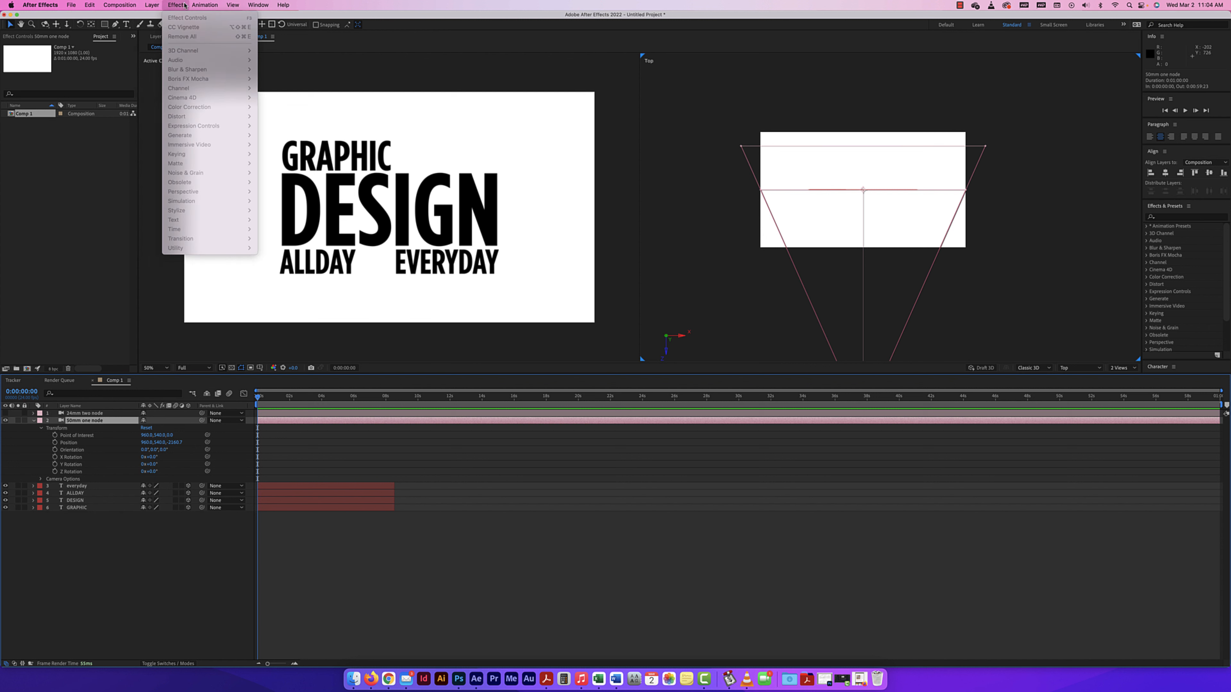
pyautogui.click(195, 27)
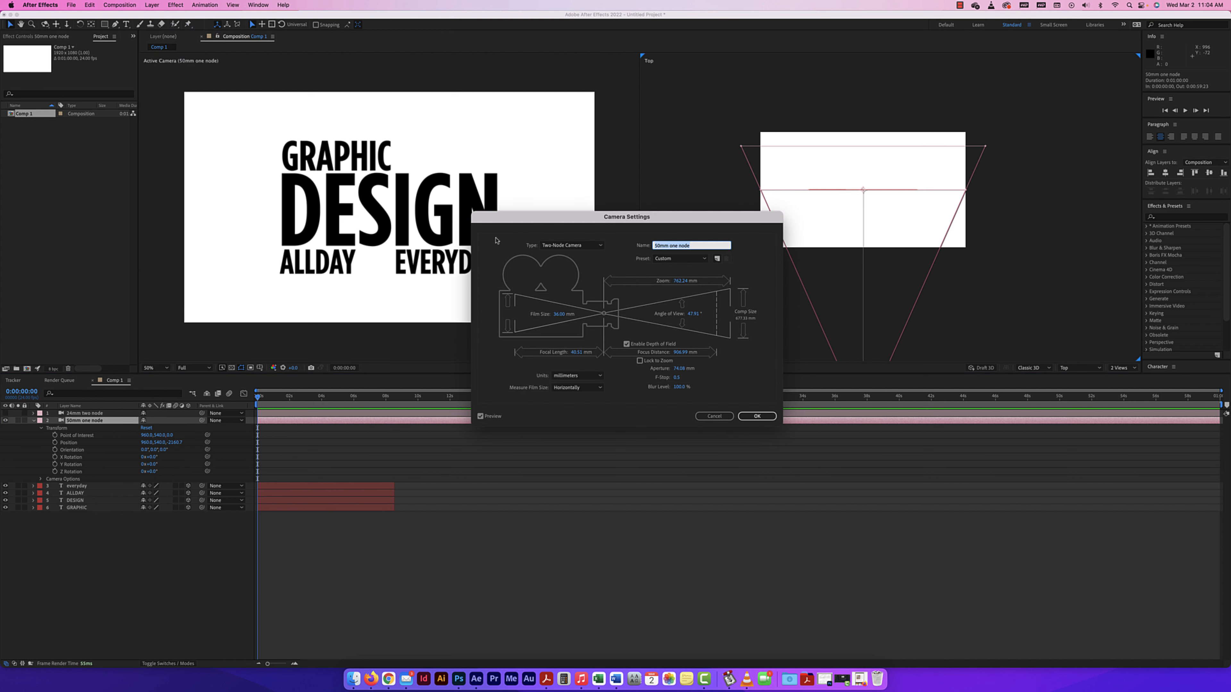
pyautogui.click(756, 416)
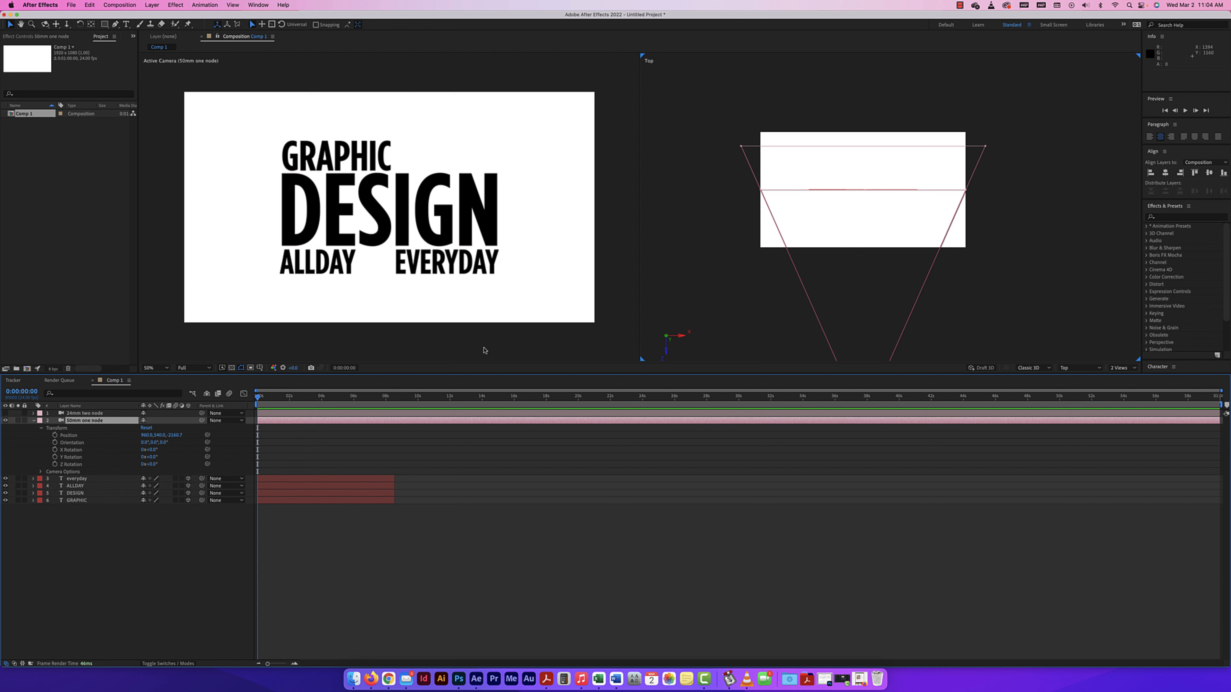
# Adjust the 50mm camera's depth of field by lowering its Aperture and setting Focus Distance to about 2181 pixels.
pyautogui.press('.')
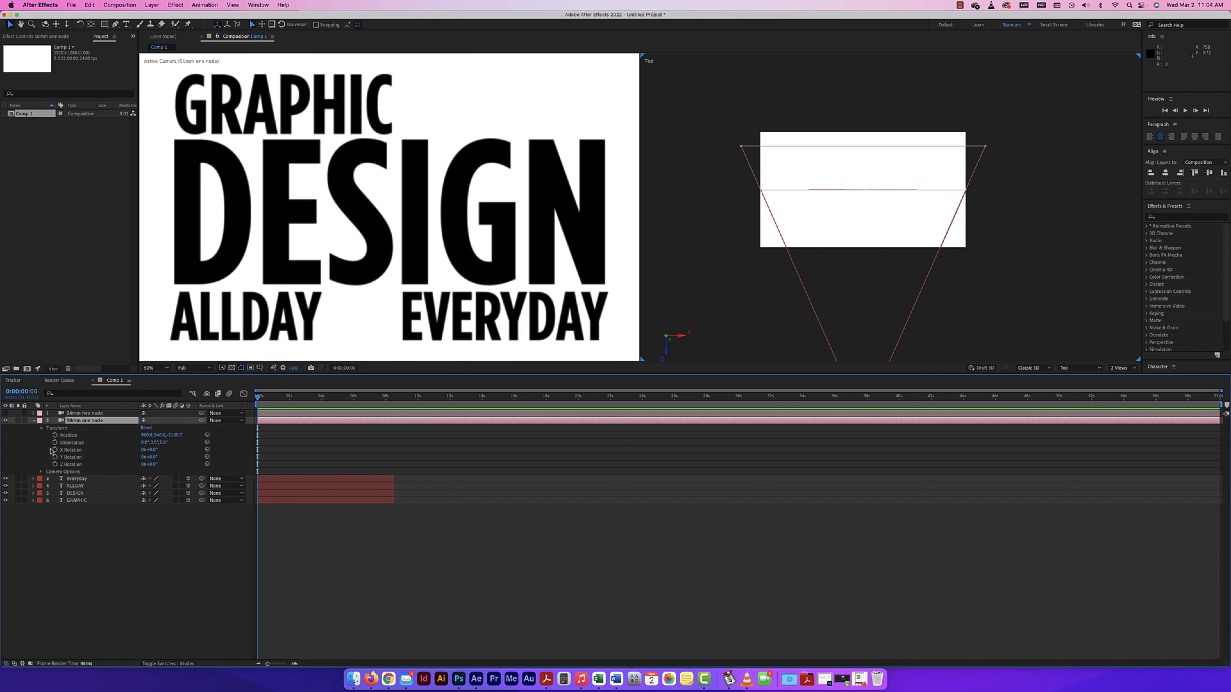
pyautogui.click(40, 472)
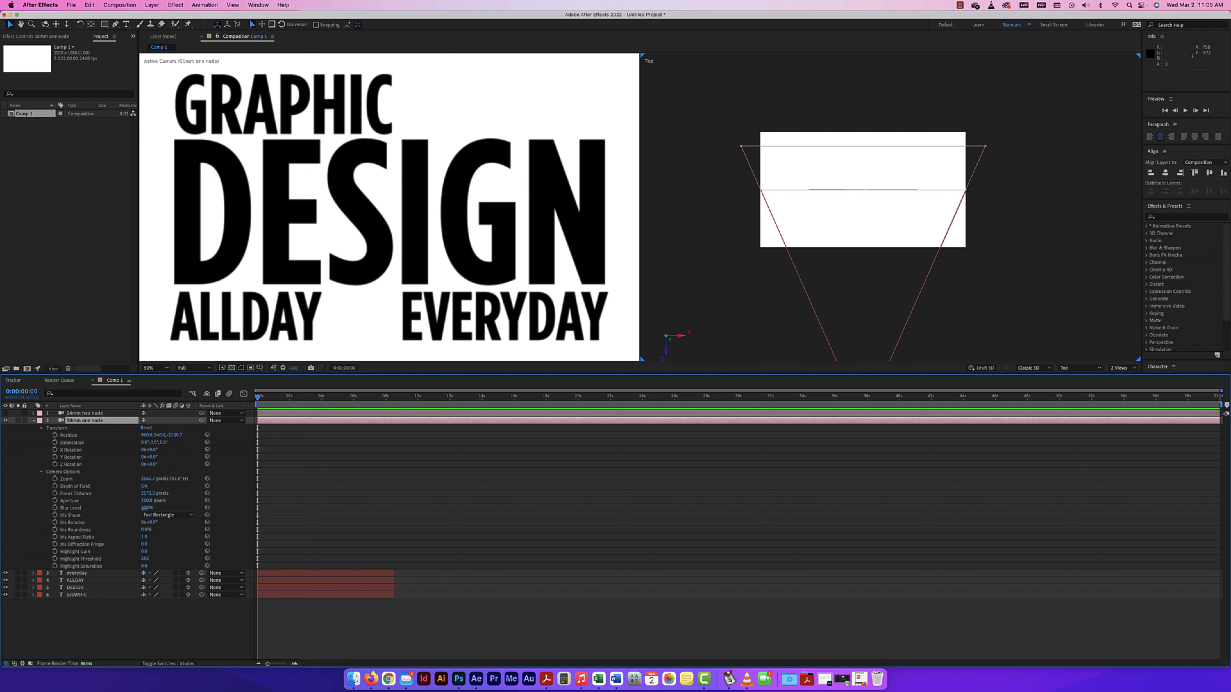
pyautogui.moveTo(144, 508); pyautogui.dragTo(57, 501)
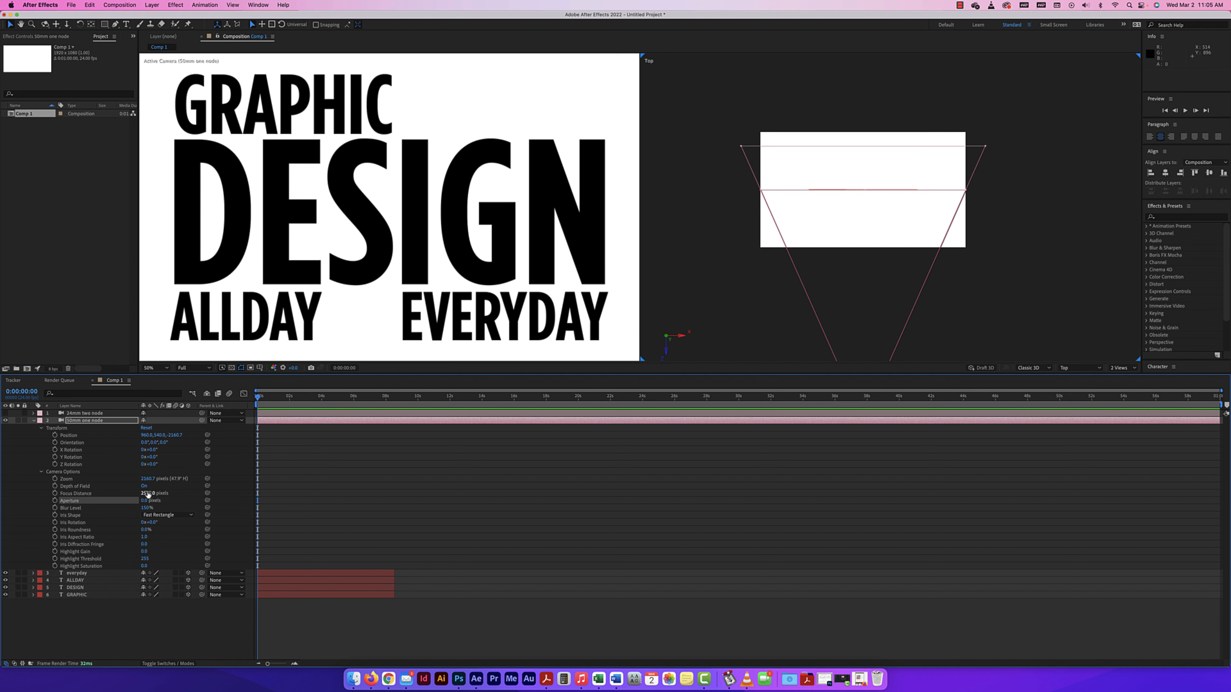
pyautogui.moveTo(150, 495)
pyautogui.mouseDown()
pyautogui.moveTo(106, 490)
pyautogui.moveTo(129, 493)
pyautogui.mouseUp()
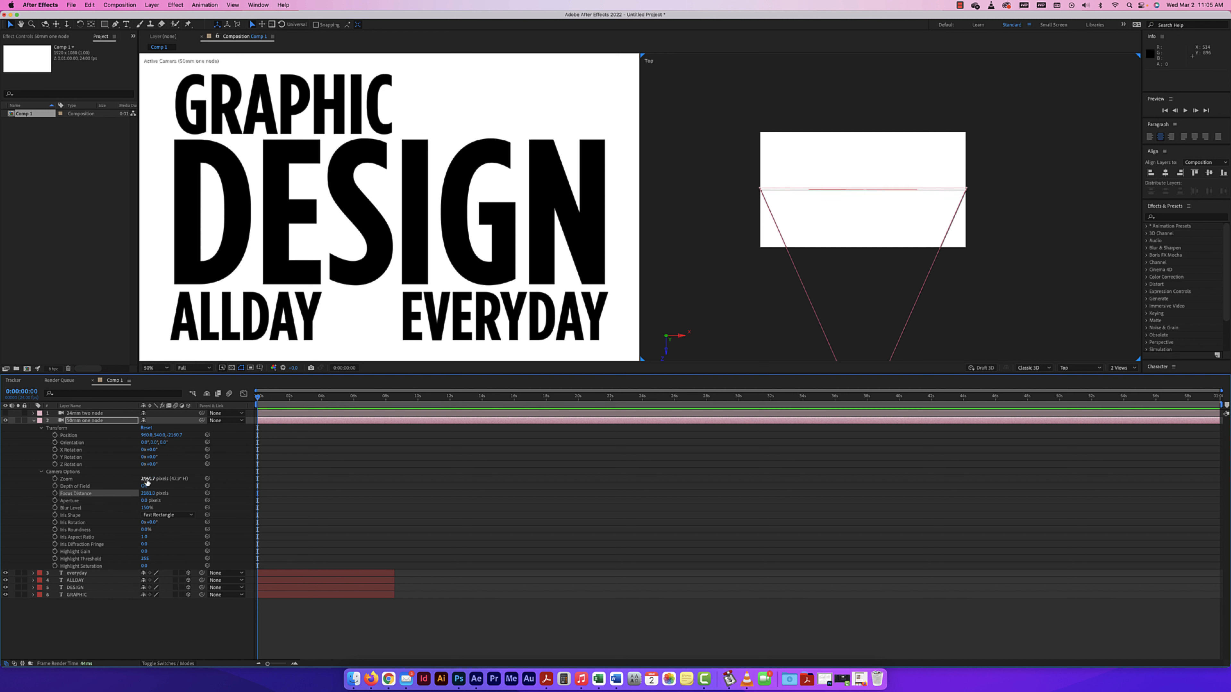
pyautogui.click(535, 303)
pyautogui.scroll(-2, 531, 314)
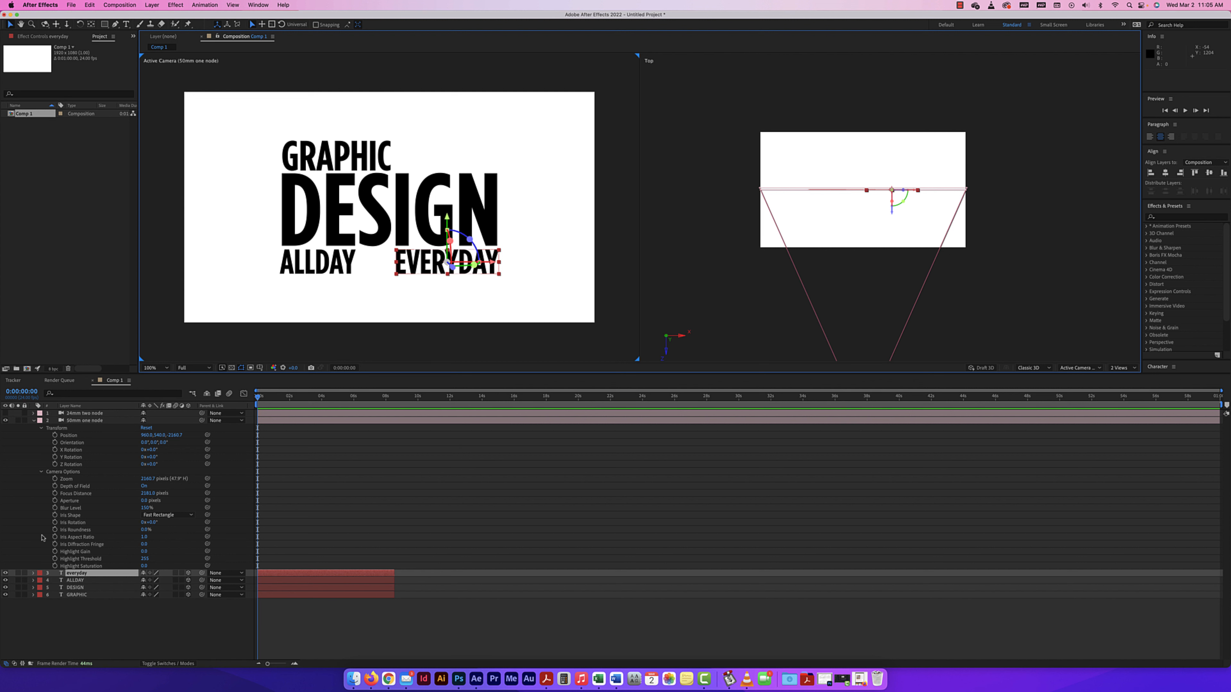
pyautogui.click(41, 472)
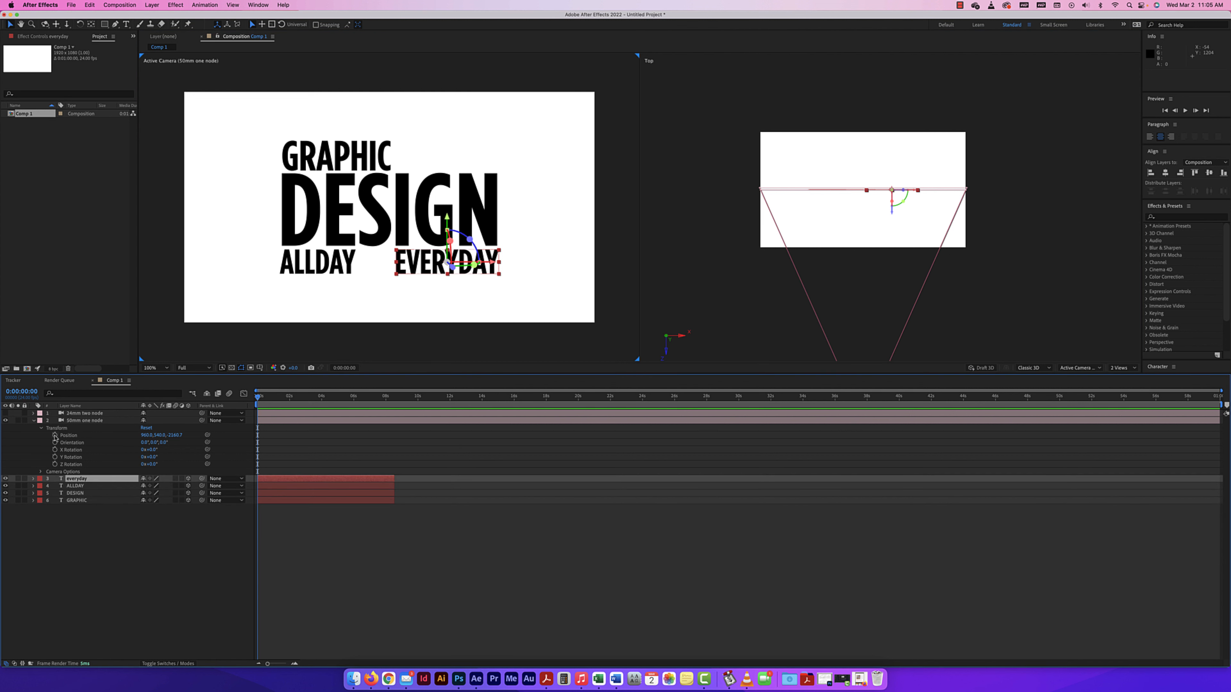
# Start keyframing the 50mm camera's Position at 0 seconds and extend all four text layers to the composition's end.
pyautogui.click(55, 435)
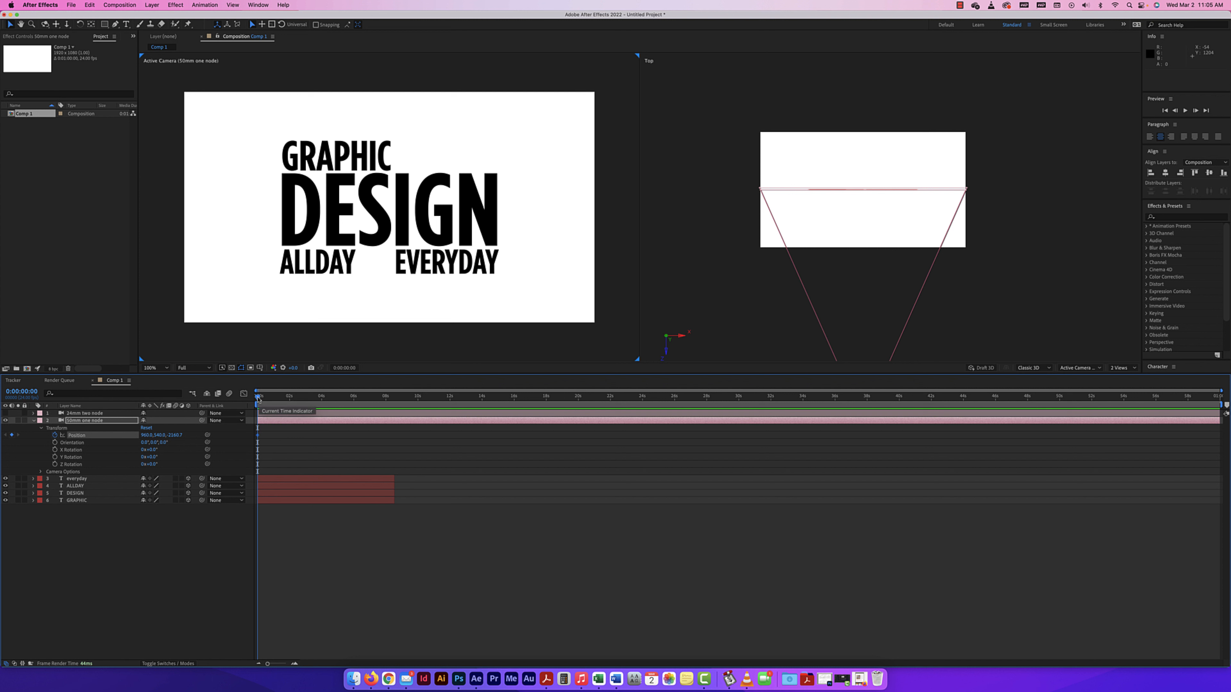
pyautogui.moveTo(259, 396); pyautogui.dragTo(290, 397)
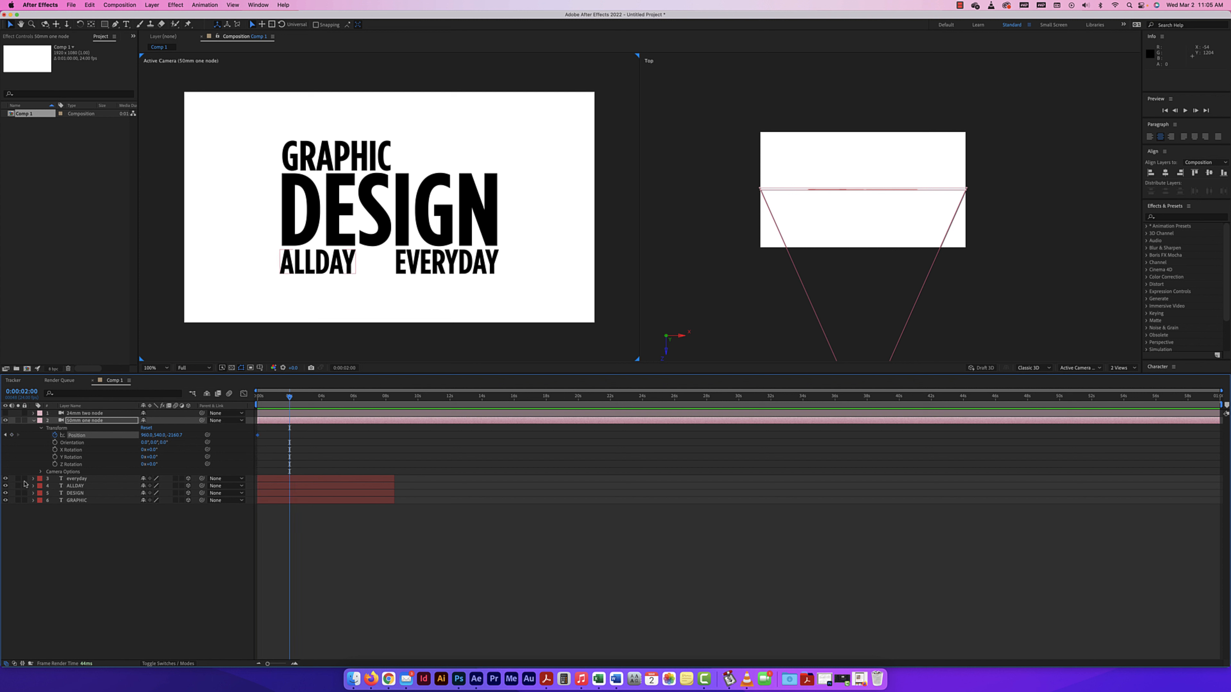
pyautogui.click(128, 480)
pyautogui.keyDown('shift'); pyautogui.click(386, 501); pyautogui.keyUp('shift')
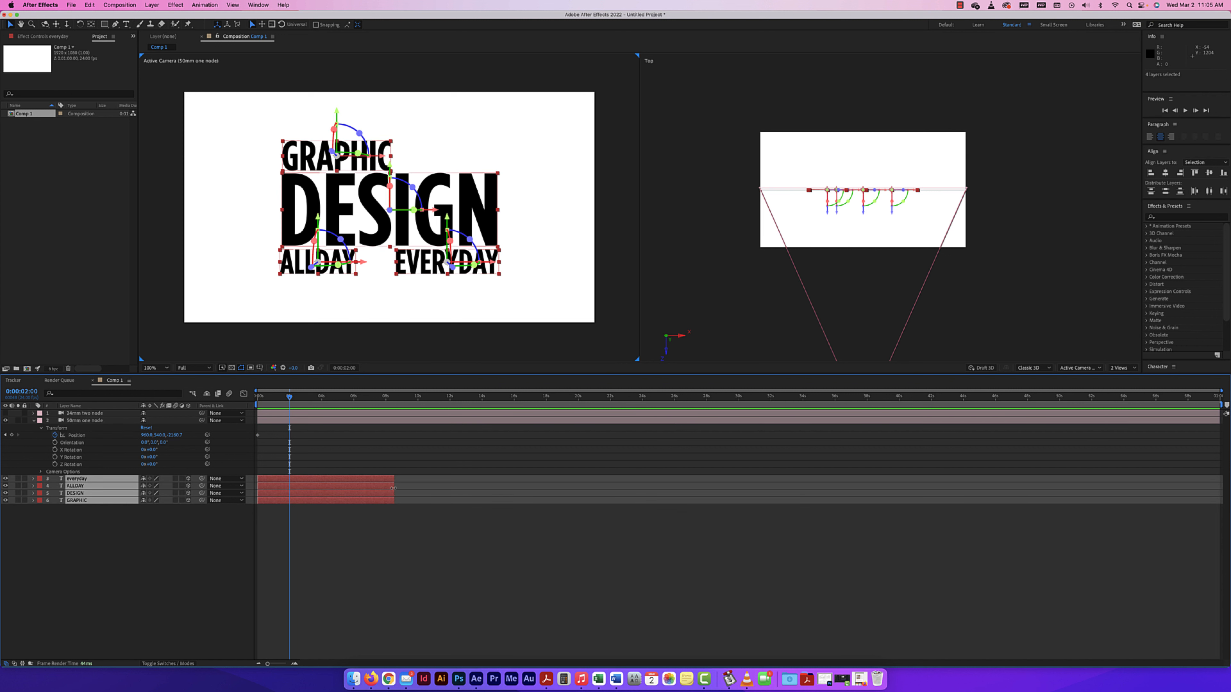
pyautogui.moveTo(393, 488); pyautogui.dragTo(1222, 488)
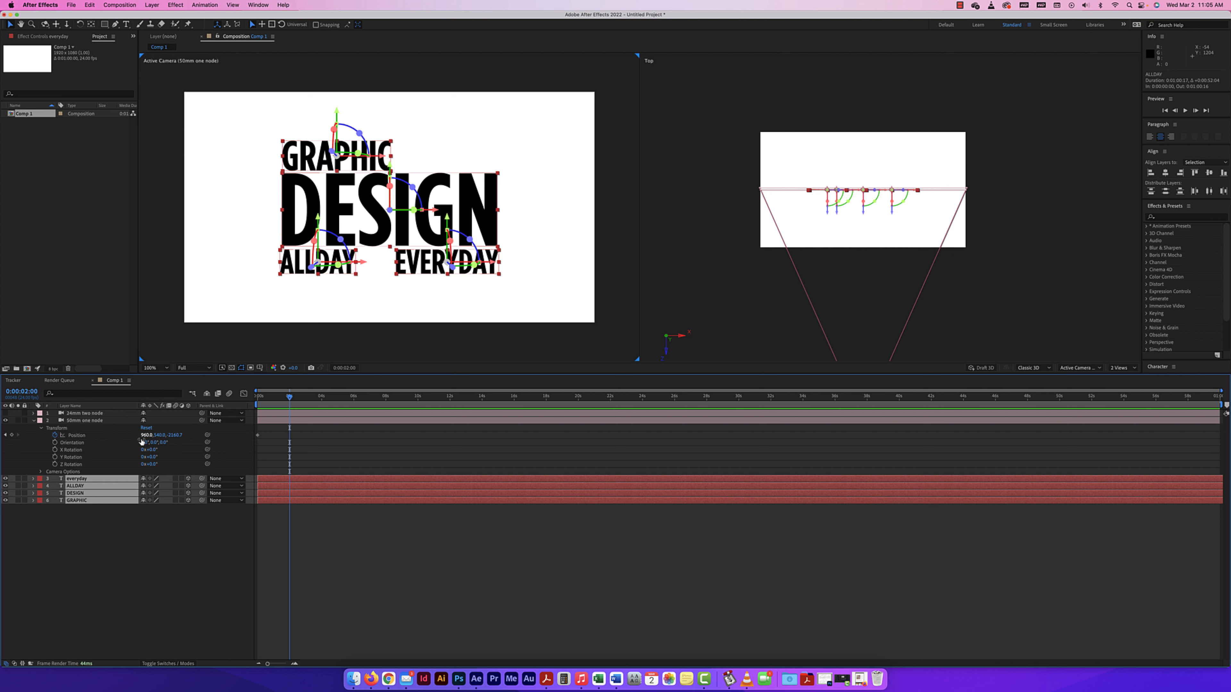
# Keyframe the 50mm camera's X position to about 2496 at 2 seconds and back in front of the text at 0:00:03:23.
pyautogui.moveTo(147, 435); pyautogui.dragTo(225, 439)
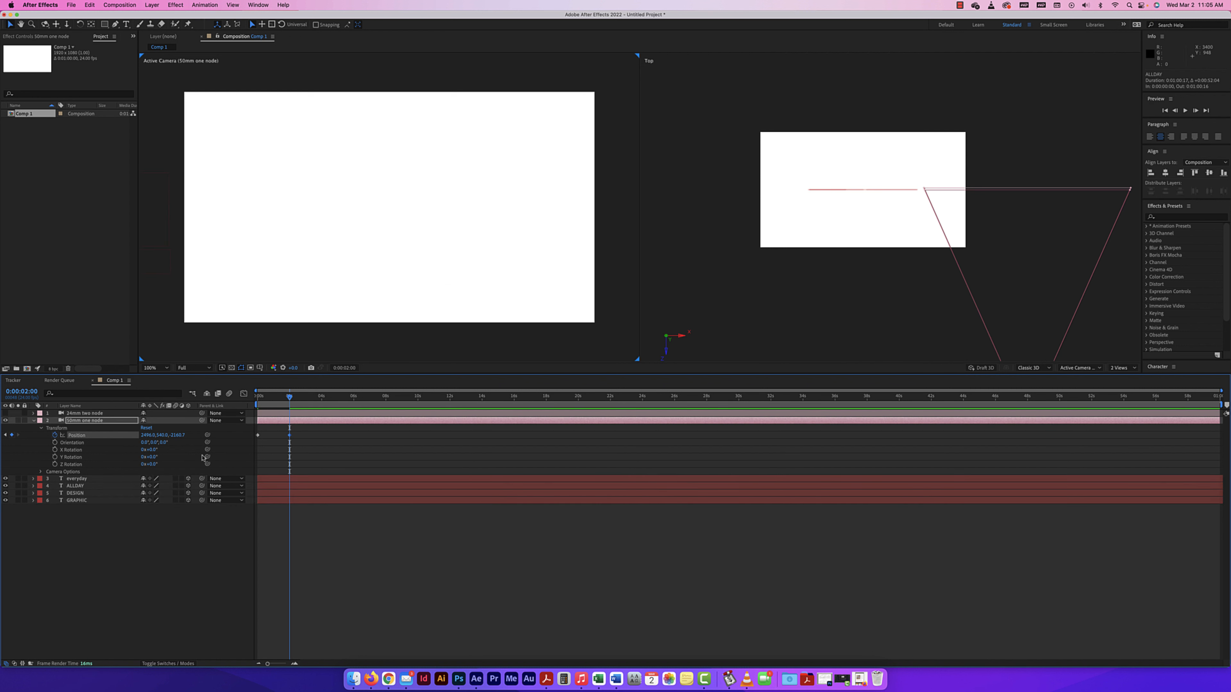
pyautogui.moveTo(297, 398); pyautogui.dragTo(321, 396)
pyautogui.moveTo(154, 438); pyautogui.dragTo(85, 435)
# Keyframe the 50mm camera's Y position to about 1490 at 0:00:06:01.
pyautogui.press('space')
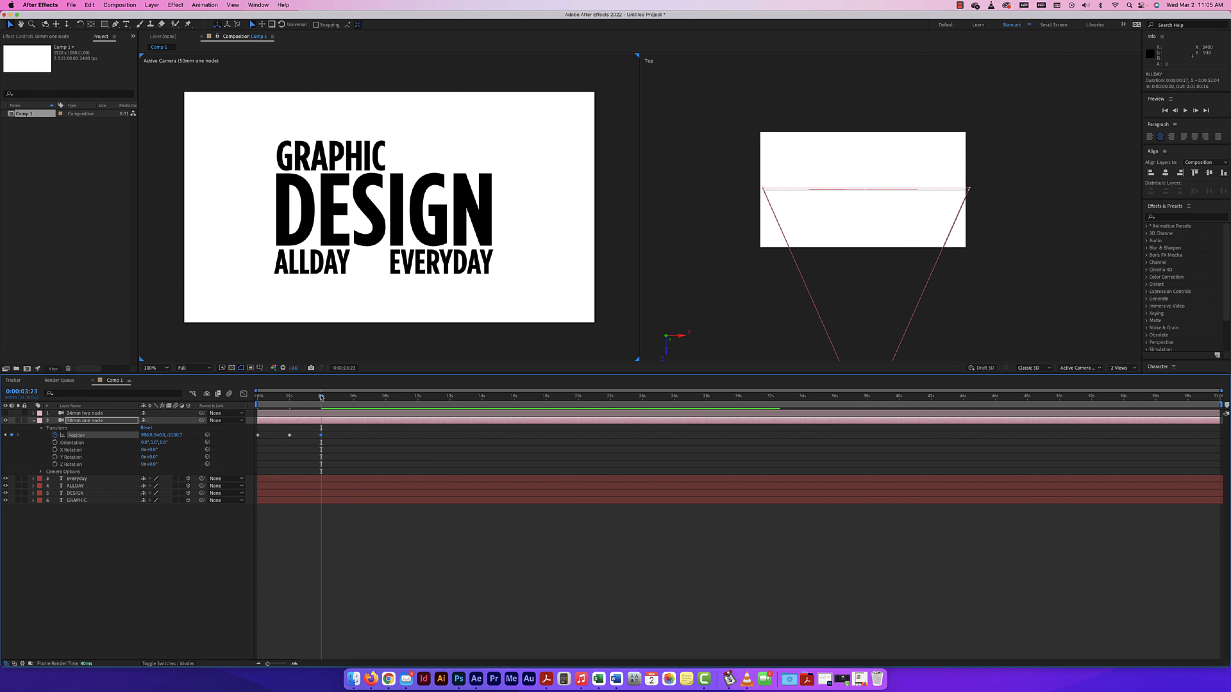
pyautogui.moveTo(354, 397); pyautogui.dragTo(355, 398)
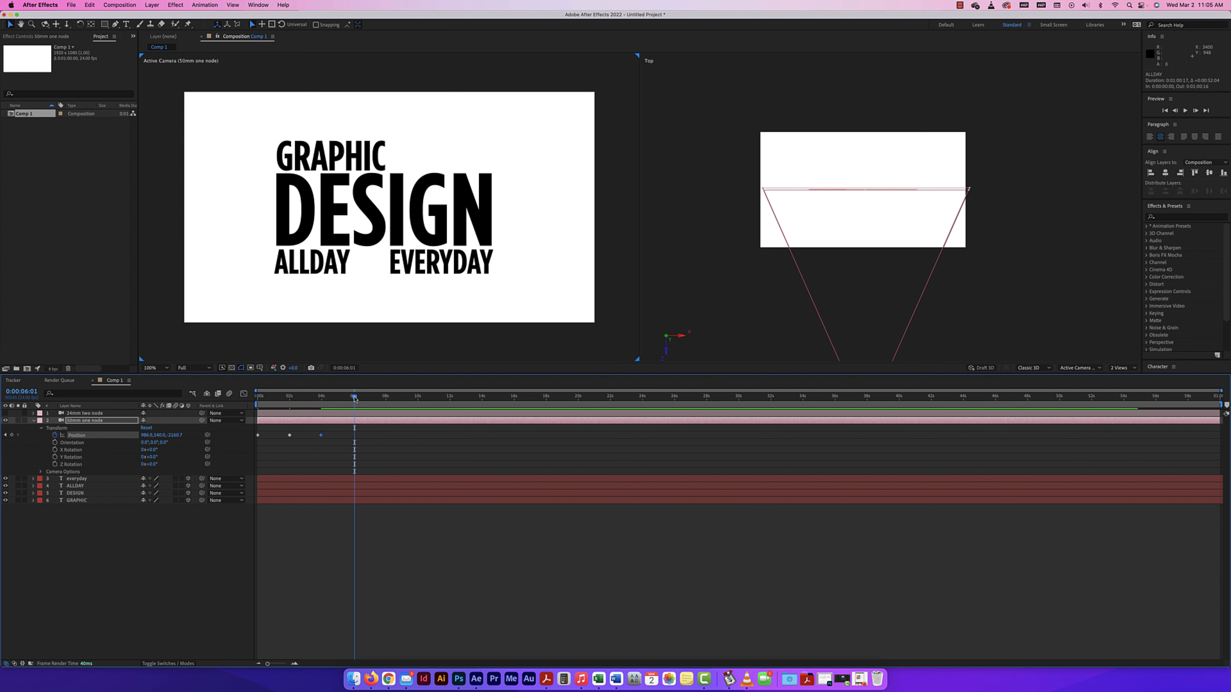
pyautogui.moveTo(160, 435); pyautogui.dragTo(199, 435)
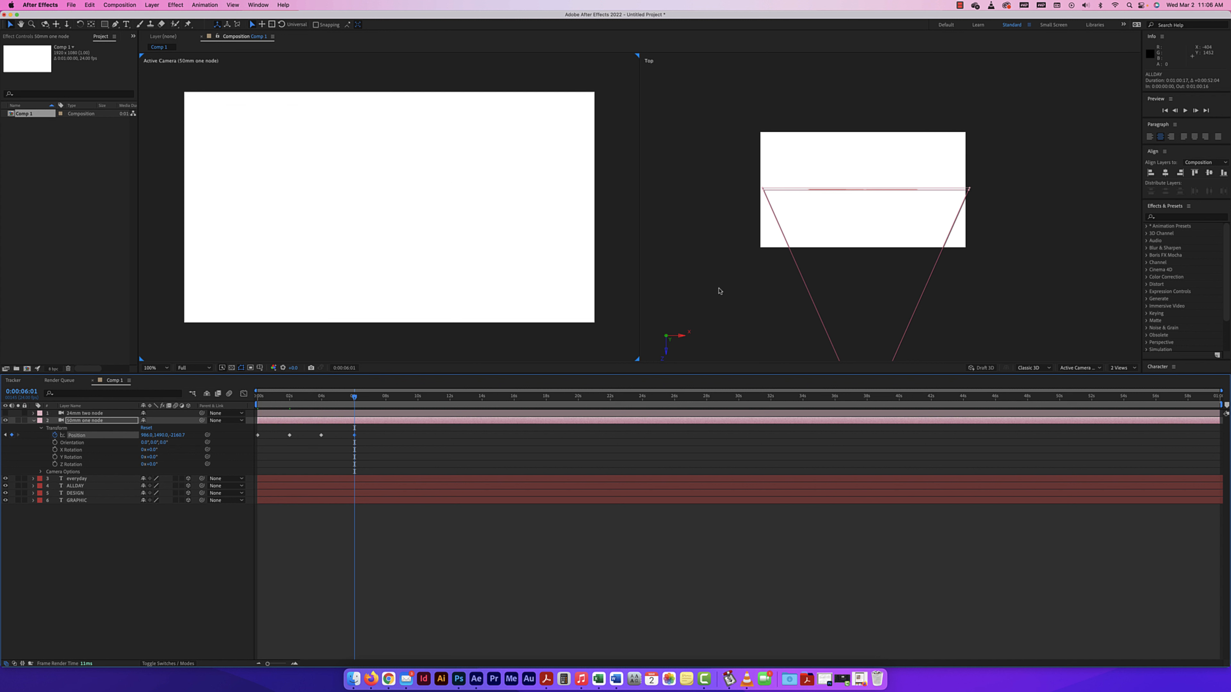
# Switch the second view from Top to Custom View 1, frame the camera and text in it, and return to the Selection tool.
pyautogui.click(722, 309)
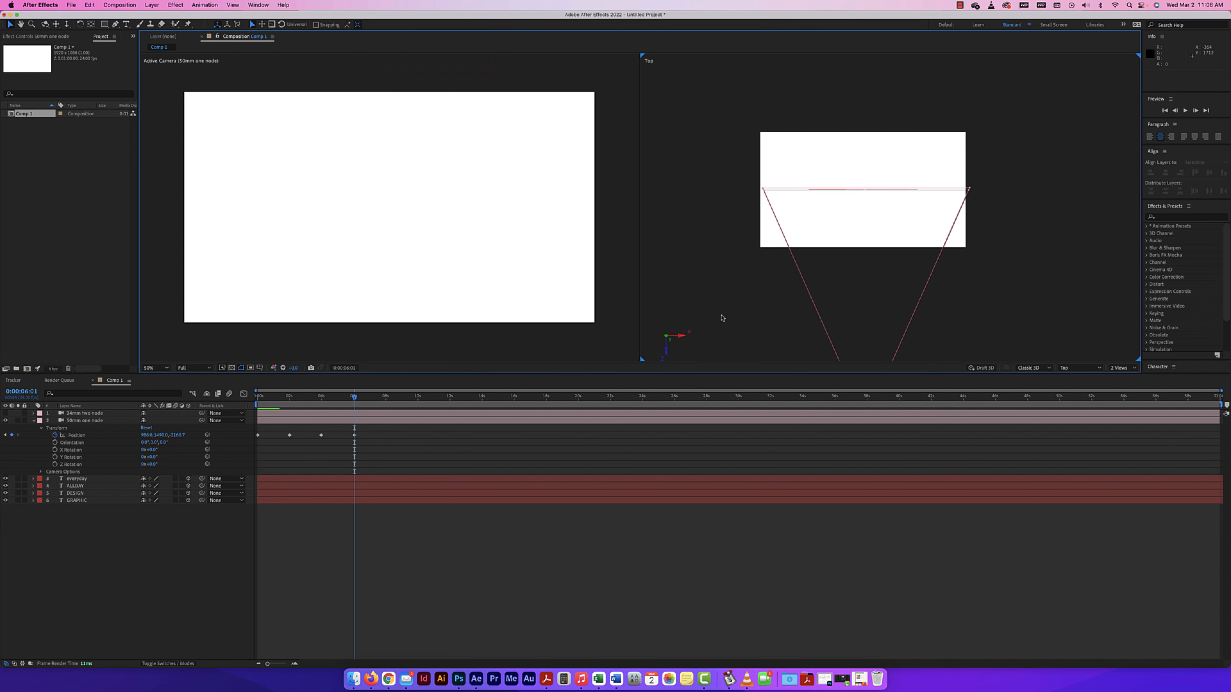
pyautogui.click(45, 24)
pyautogui.moveTo(736, 313); pyautogui.dragTo(749, 281)
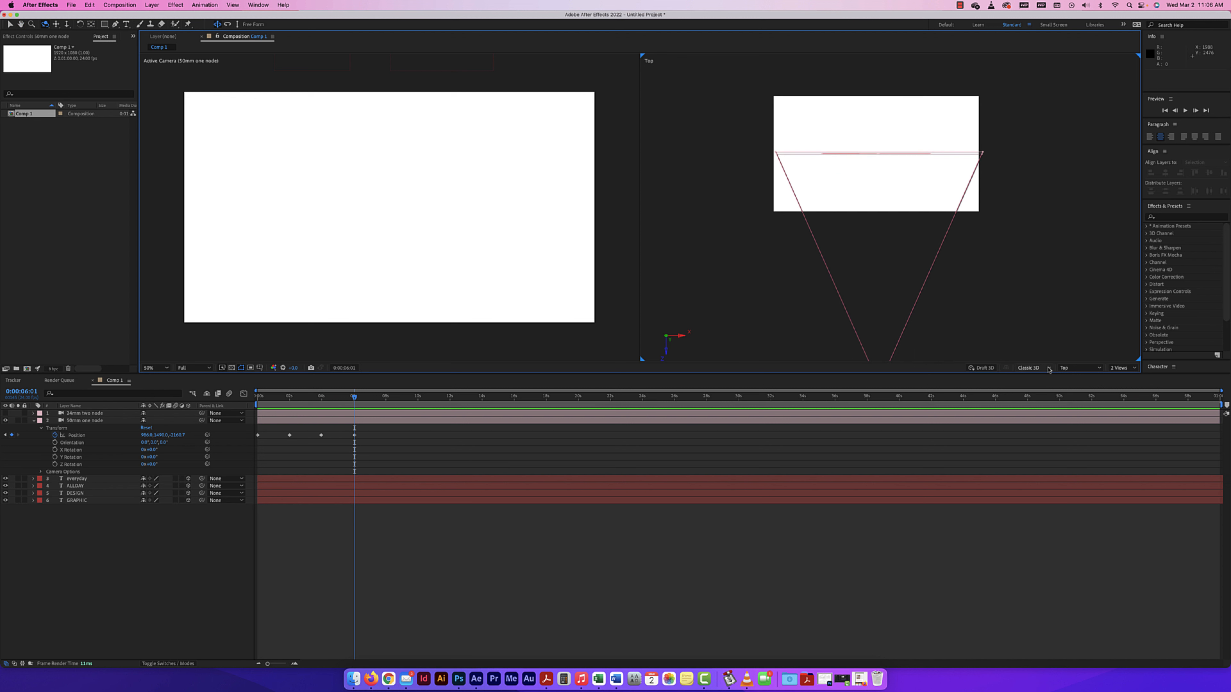
pyautogui.click(1079, 367)
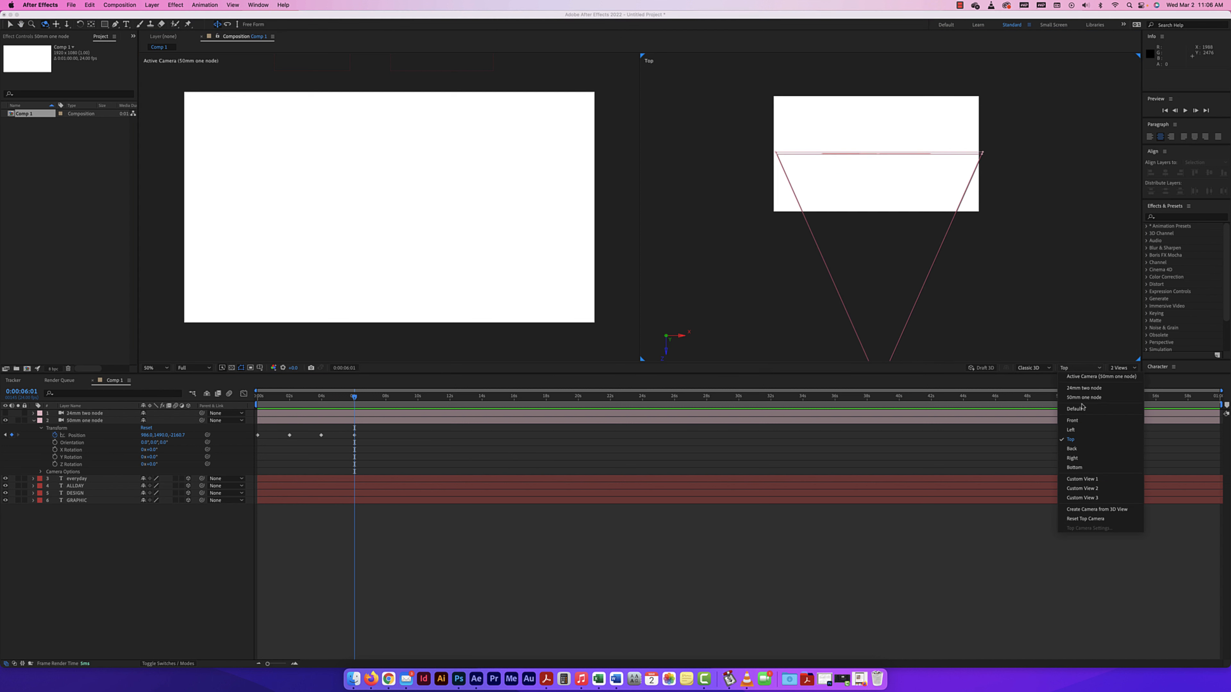
pyautogui.click(1083, 480)
pyautogui.moveTo(794, 234); pyautogui.dragTo(794, 245)
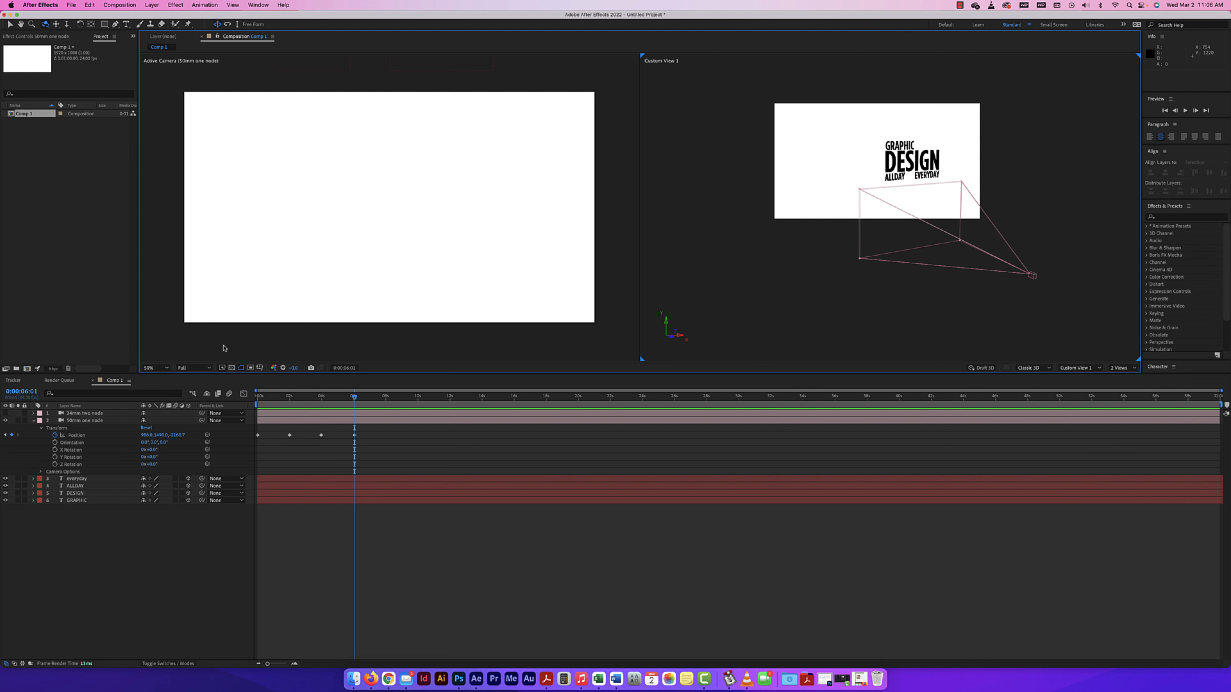
pyautogui.click(35, 66)
pyautogui.click(8, 24)
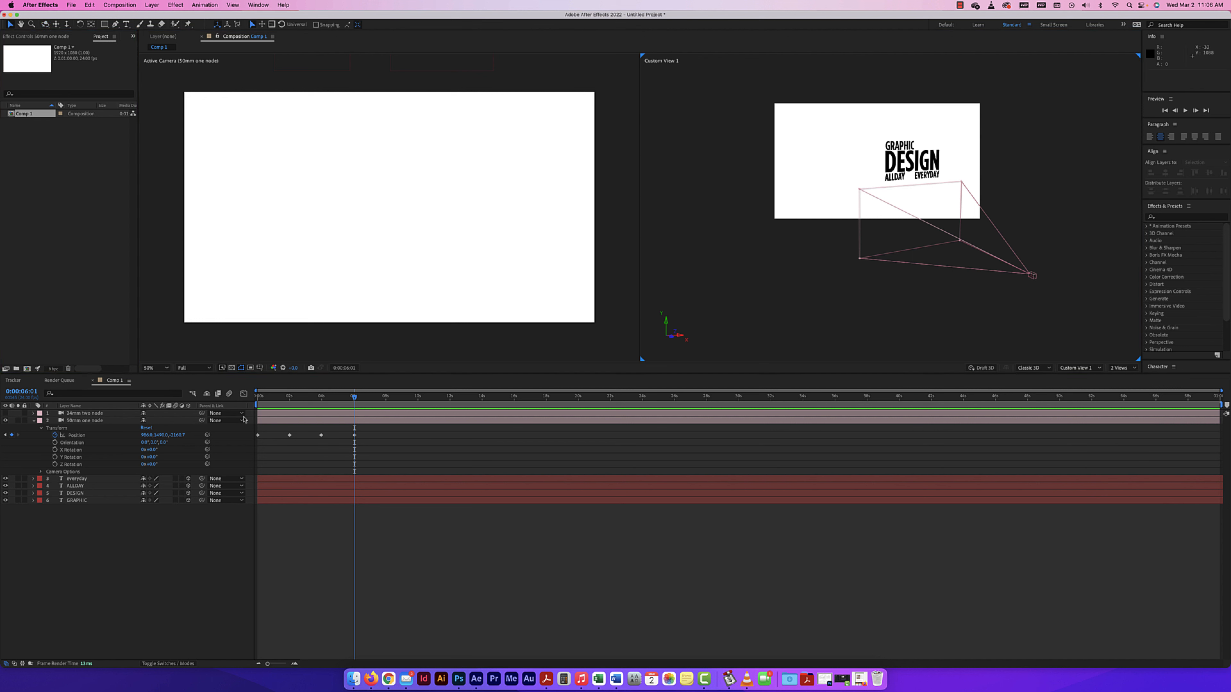
# Keyframe the 50mm camera's Y position back to about 580 at 8 seconds.
pyautogui.moveTo(362, 398)
pyautogui.mouseDown()
pyautogui.moveTo(240, 401)
pyautogui.moveTo(355, 408)
pyautogui.mouseUp()
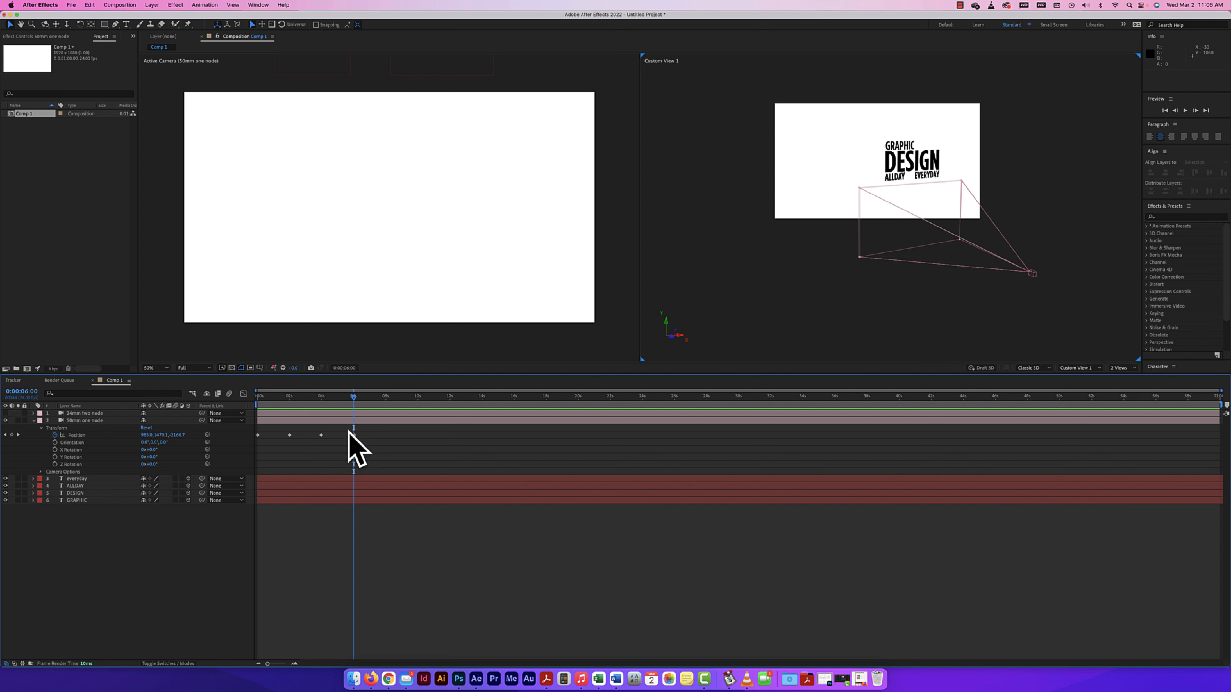
pyautogui.moveTo(353, 399); pyautogui.dragTo(386, 402)
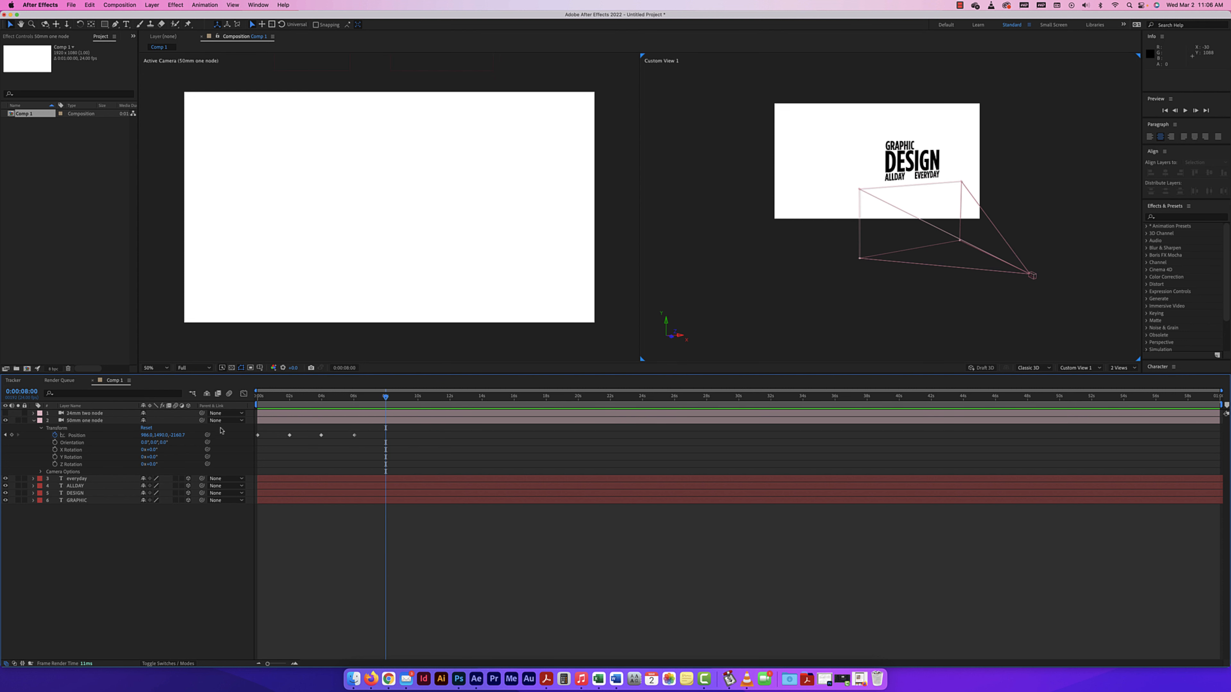
pyautogui.moveTo(160, 435); pyautogui.dragTo(132, 434)
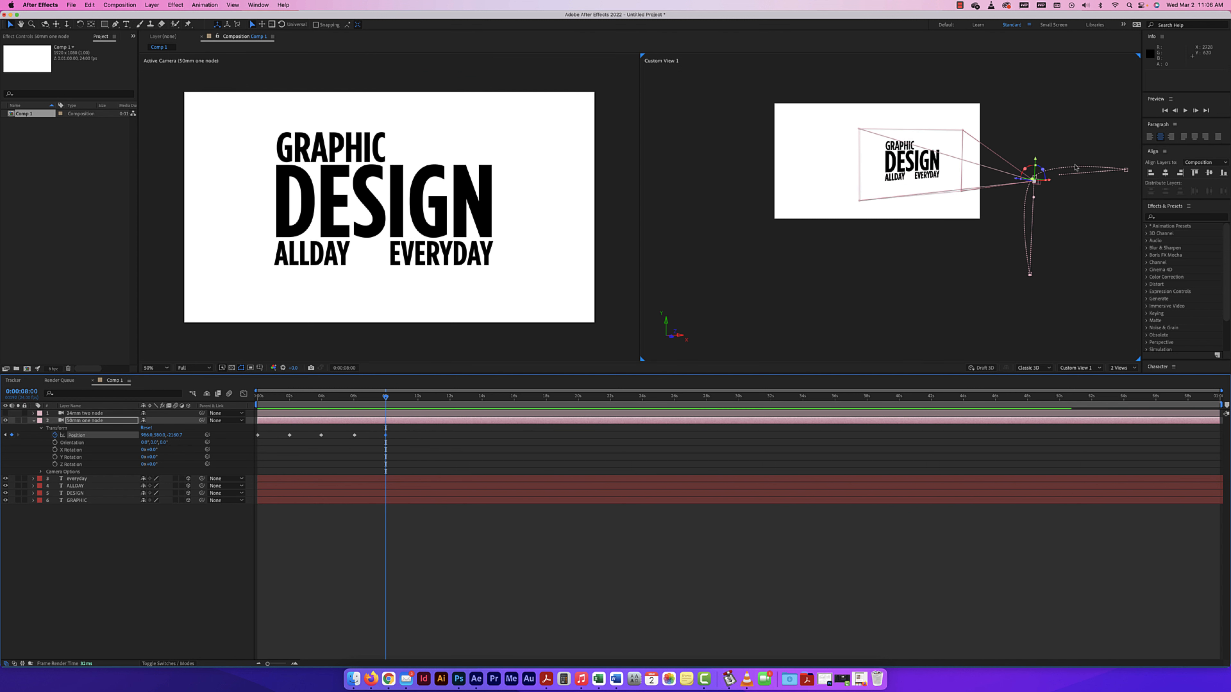
# Keyframe the 50mm camera's Z position to about -1120 at 10 seconds and about -3310 at 12 seconds.
pyautogui.moveTo(386, 398); pyautogui.dragTo(418, 397)
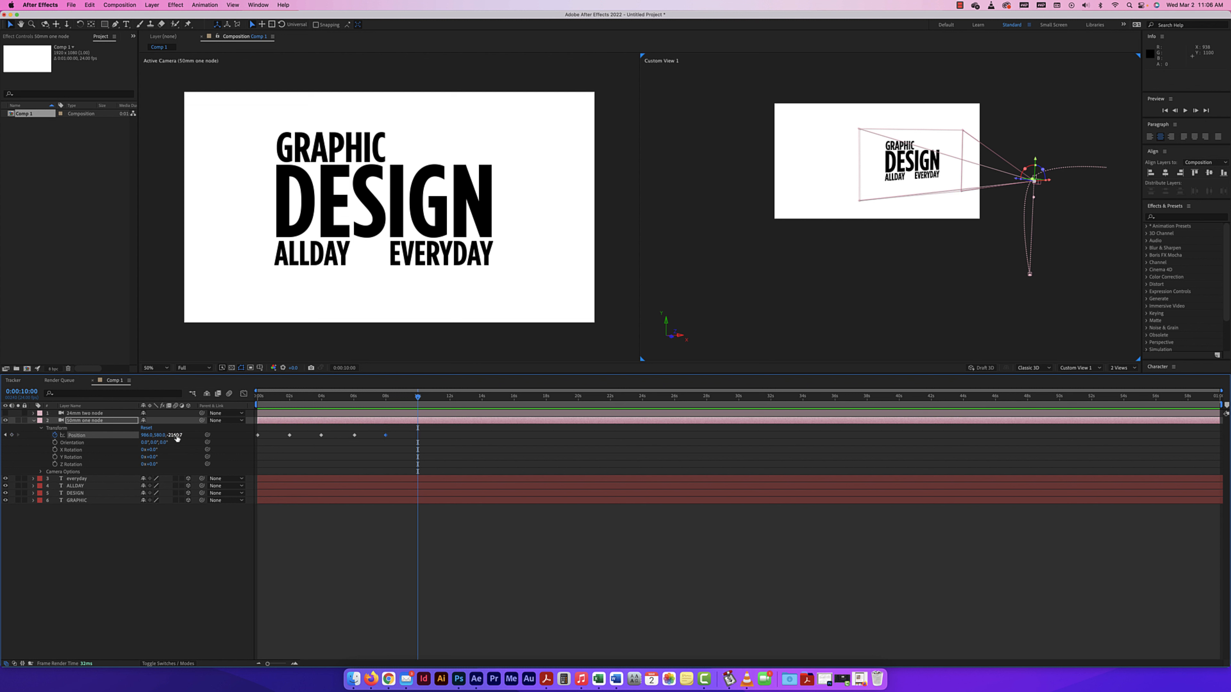
pyautogui.moveTo(176, 435); pyautogui.dragTo(217, 435)
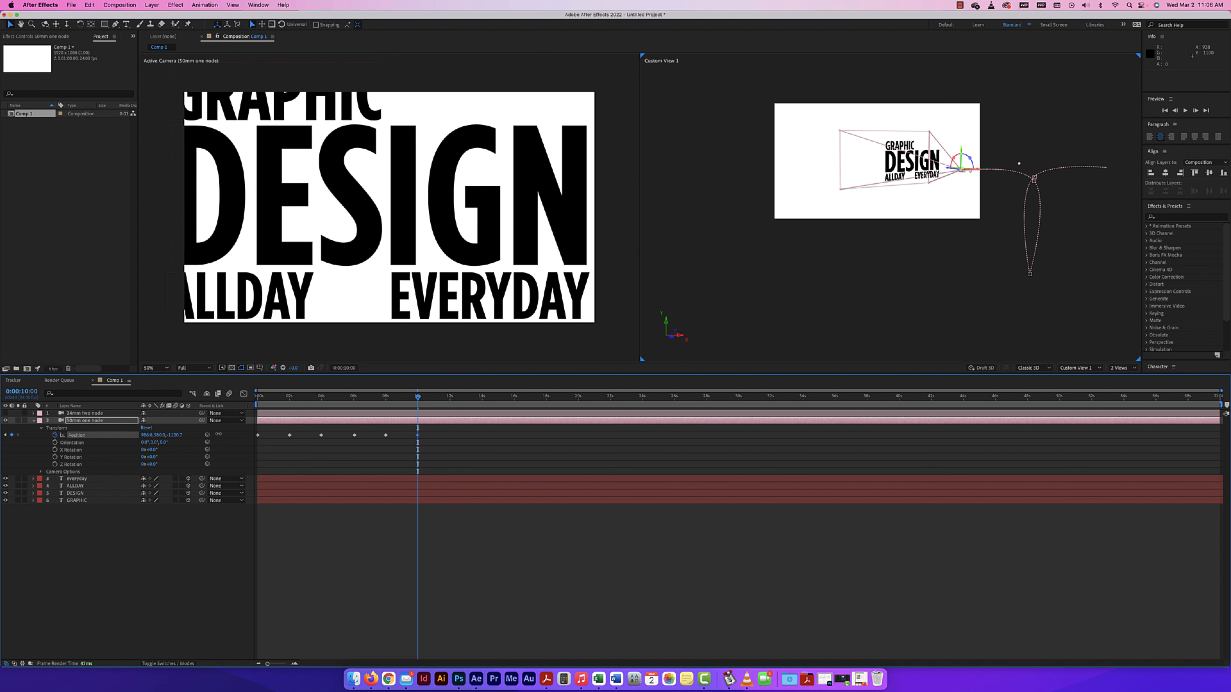
pyautogui.moveTo(419, 398); pyautogui.dragTo(450, 399)
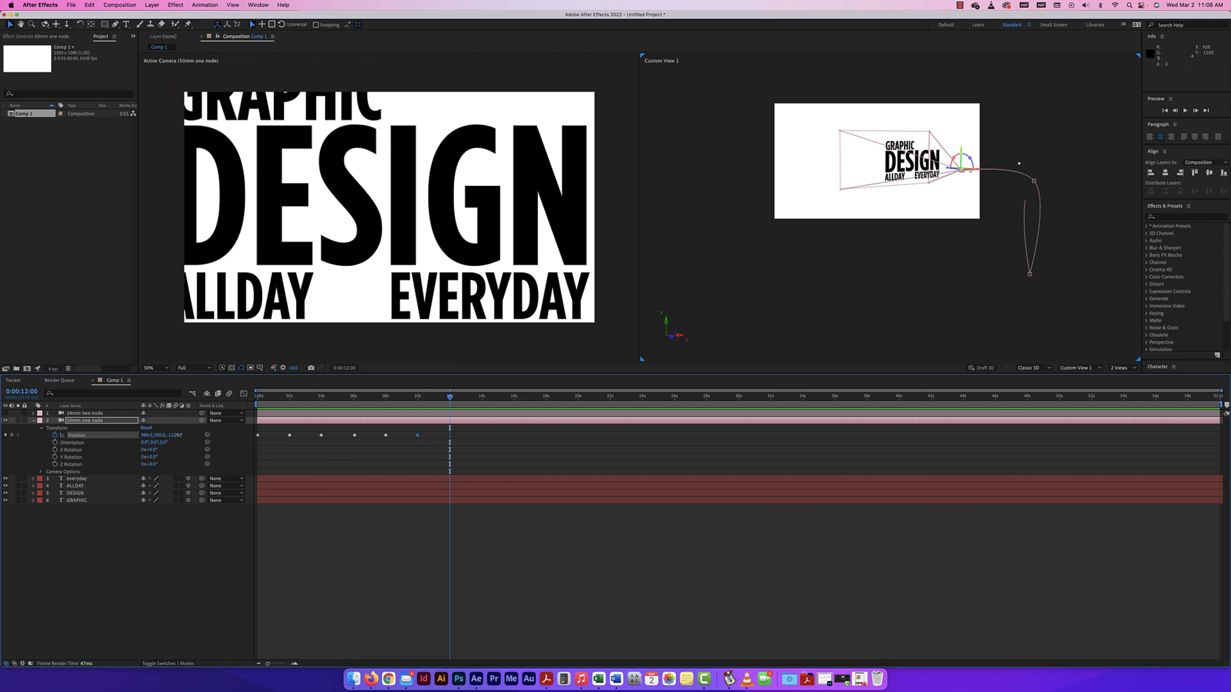
pyautogui.moveTo(179, 435); pyautogui.dragTo(80, 430)
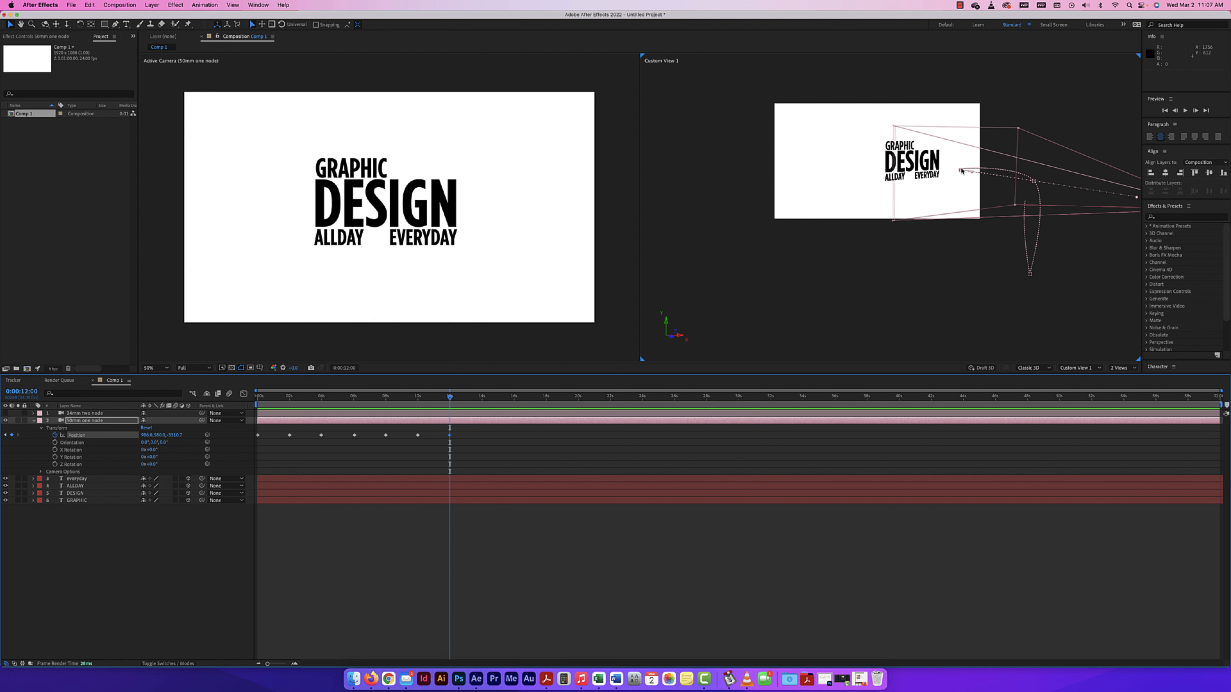
# Play the 50mm camera animation from the start of the timeline through its last keyframe.
pyautogui.moveTo(451, 398); pyautogui.dragTo(171, 396)
pyautogui.press('space')
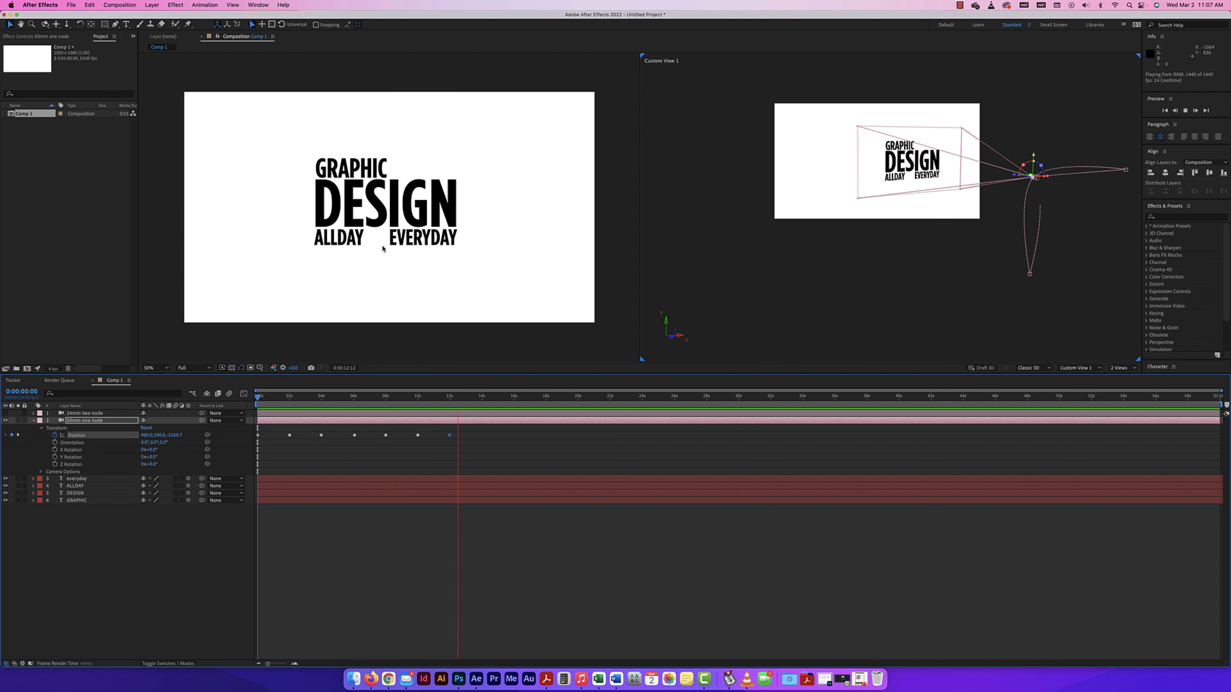
pyautogui.press('space')
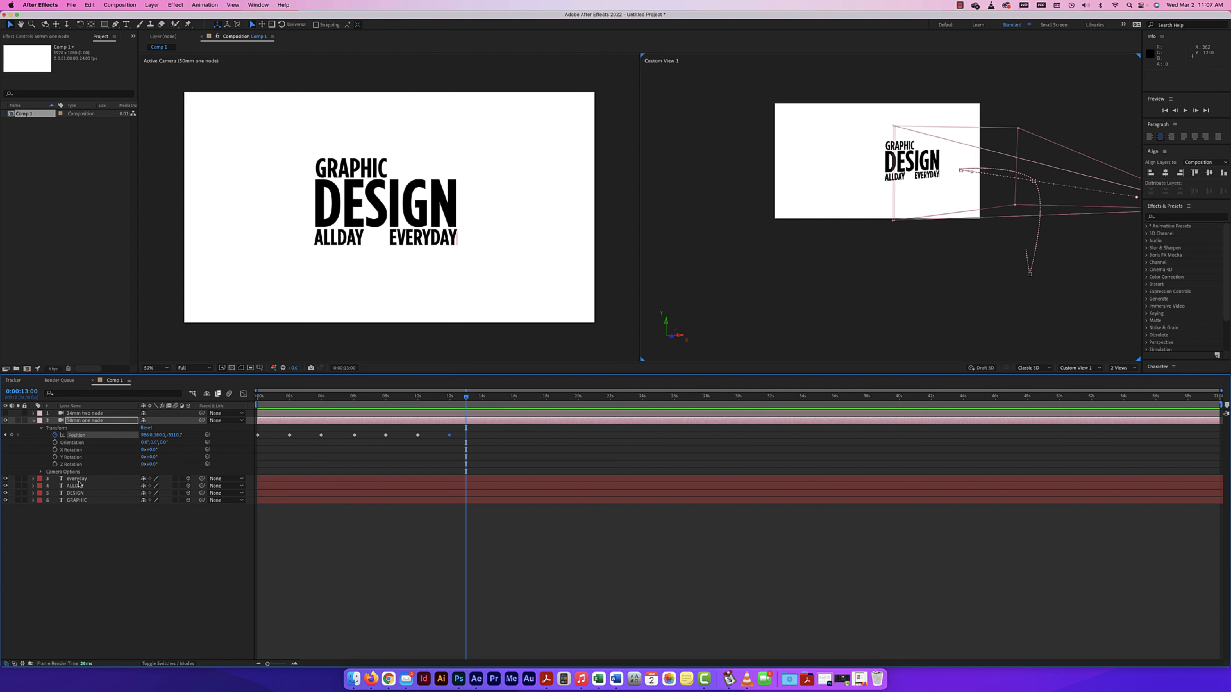
# Display the 50mm camera's Position path in Custom View 1 and move its 12-second point to about 910, 626, -3282.
pyautogui.click(90, 479)
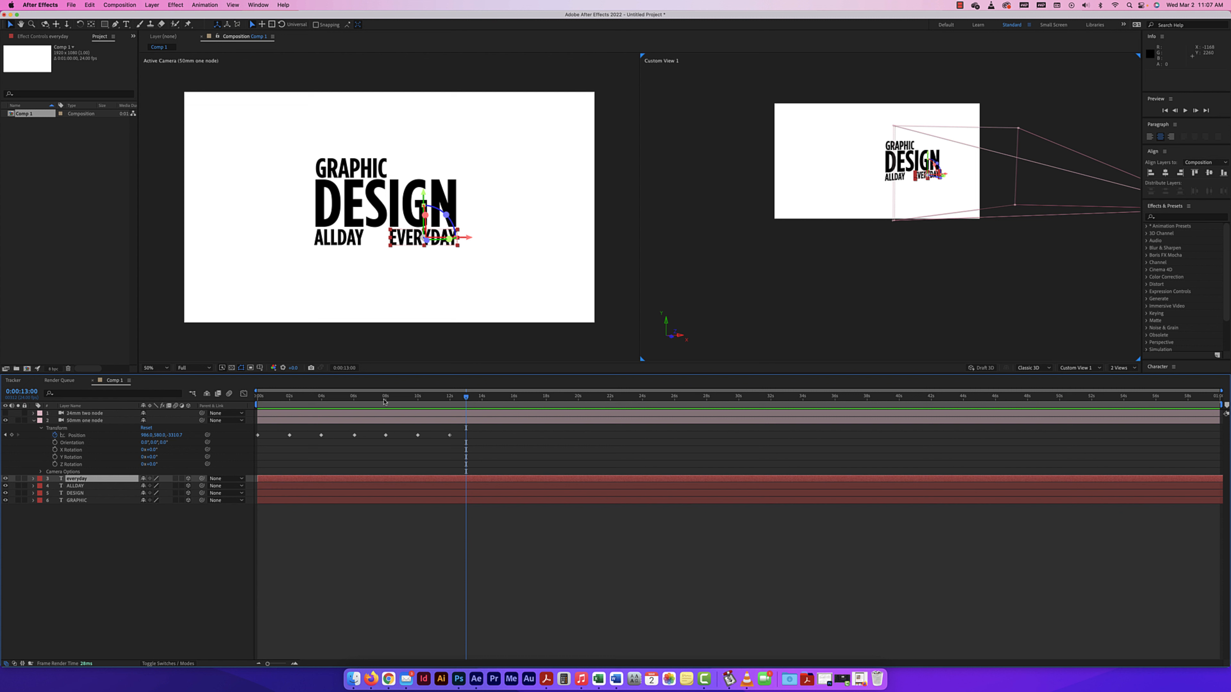
pyautogui.moveTo(456, 399); pyautogui.dragTo(419, 397)
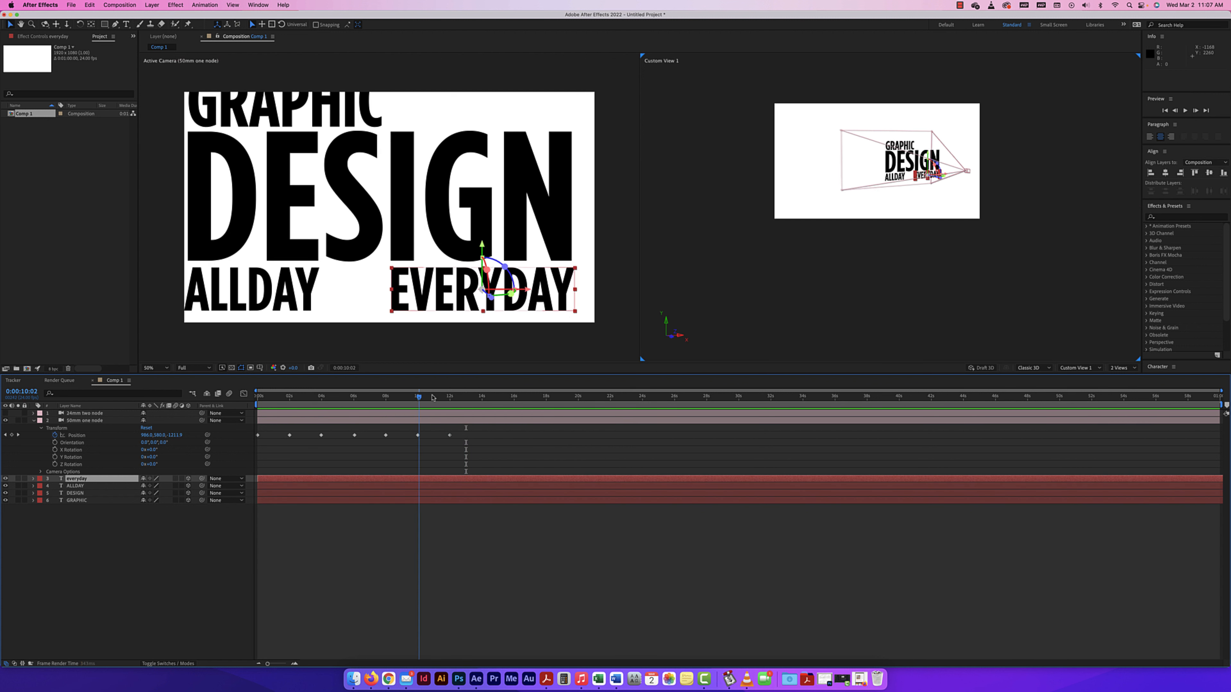
pyautogui.click(433, 398)
pyautogui.click(75, 435)
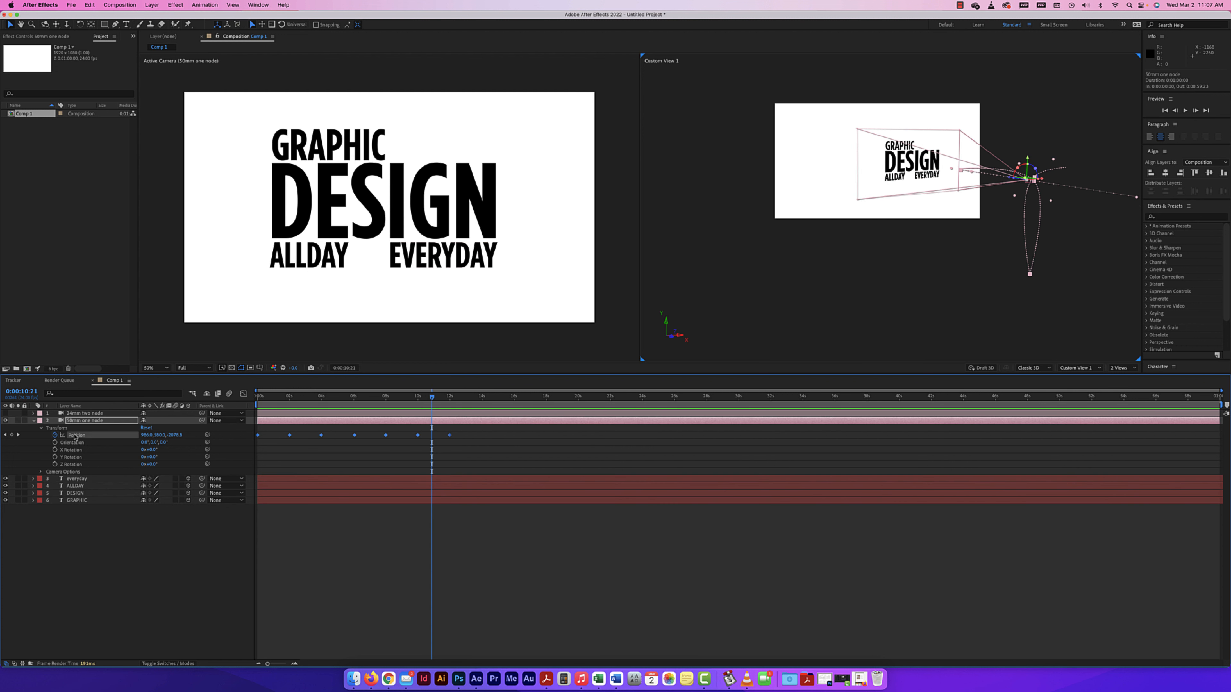
pyautogui.moveTo(1045, 225); pyautogui.dragTo(913, 219)
pyautogui.click(913, 218)
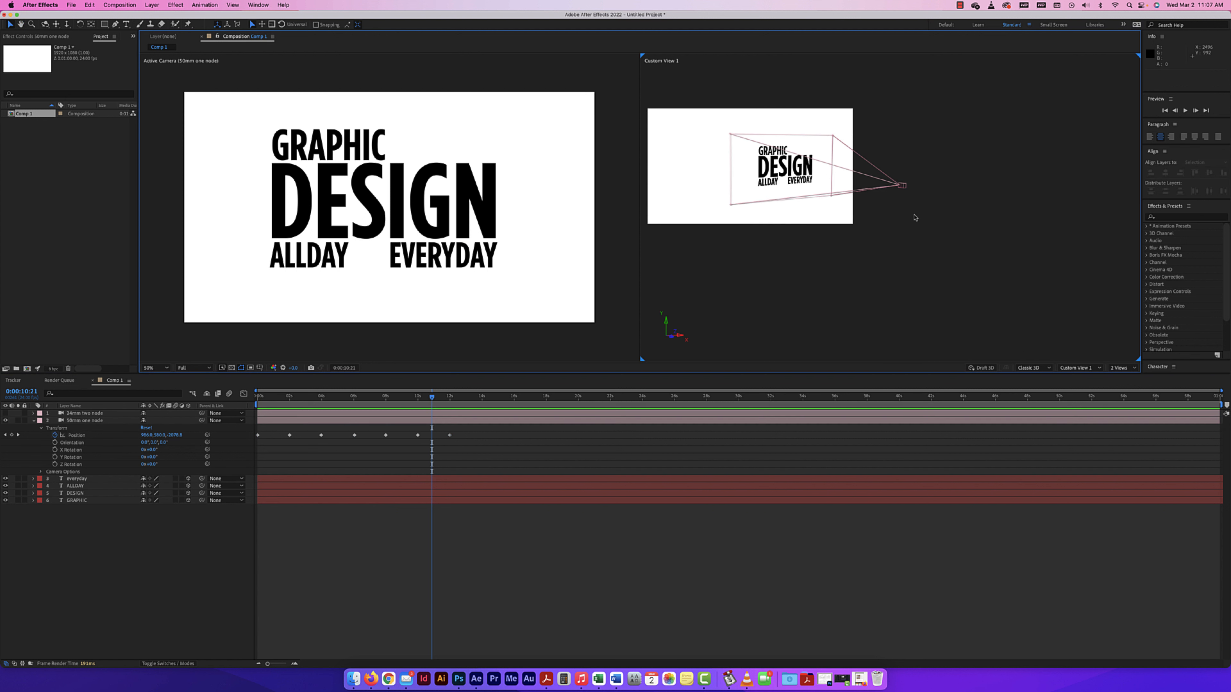
pyautogui.click(905, 187)
pyautogui.click(935, 175)
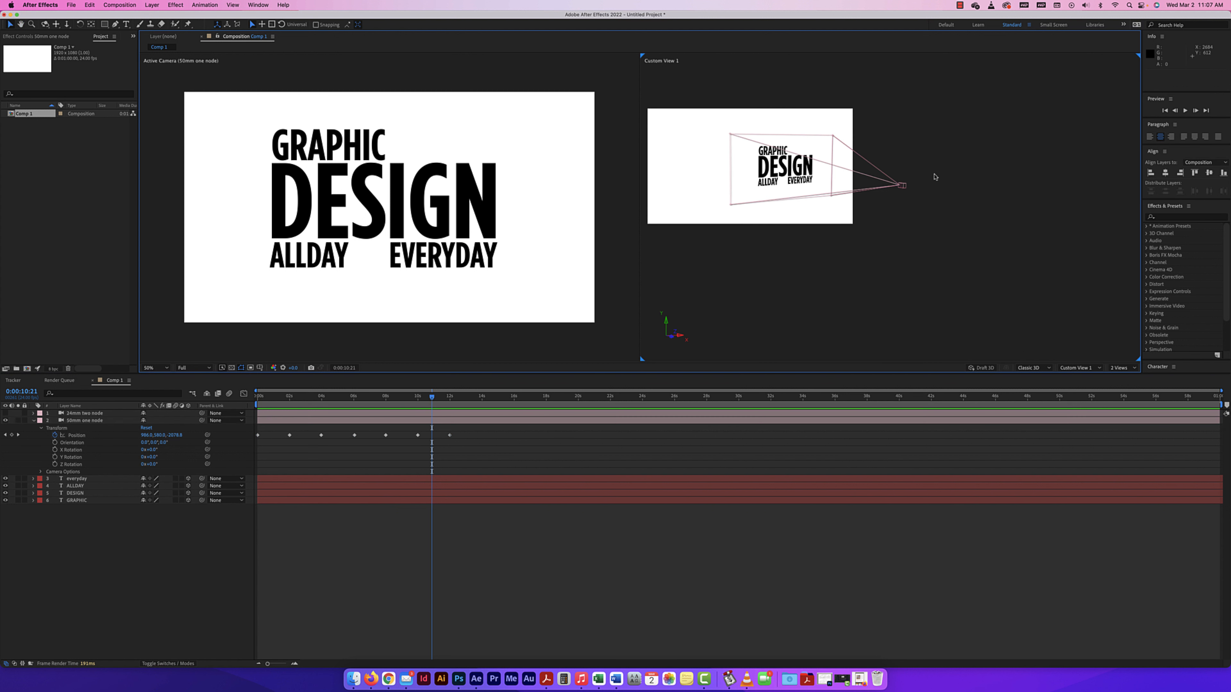
pyautogui.click(905, 189)
pyautogui.moveTo(835, 178); pyautogui.dragTo(829, 186)
pyautogui.moveTo(1088, 214); pyautogui.dragTo(1077, 225)
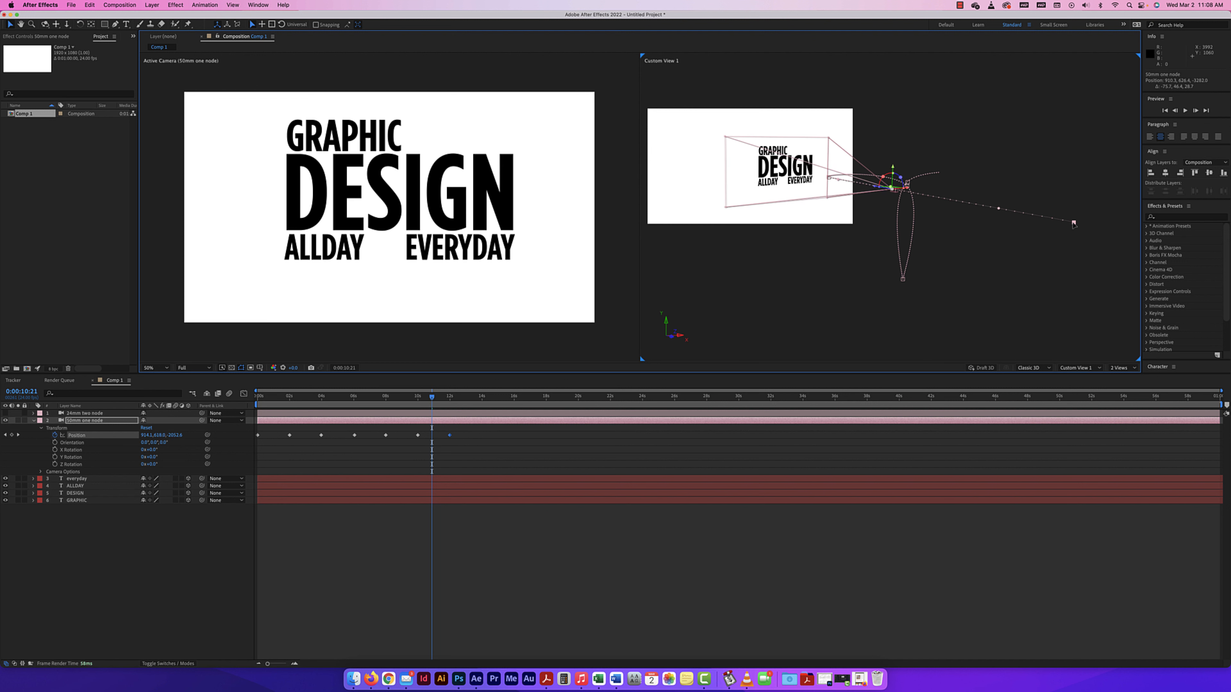
# Raise the path's 6-second point slightly in Custom View 1 and stretch the neighbouring curve handles sideways to form a wide teardrop loop.
pyautogui.moveTo(903, 279)
pyautogui.mouseDown()
pyautogui.moveTo(904, 248)
pyautogui.moveTo(906, 268)
pyautogui.mouseUp()
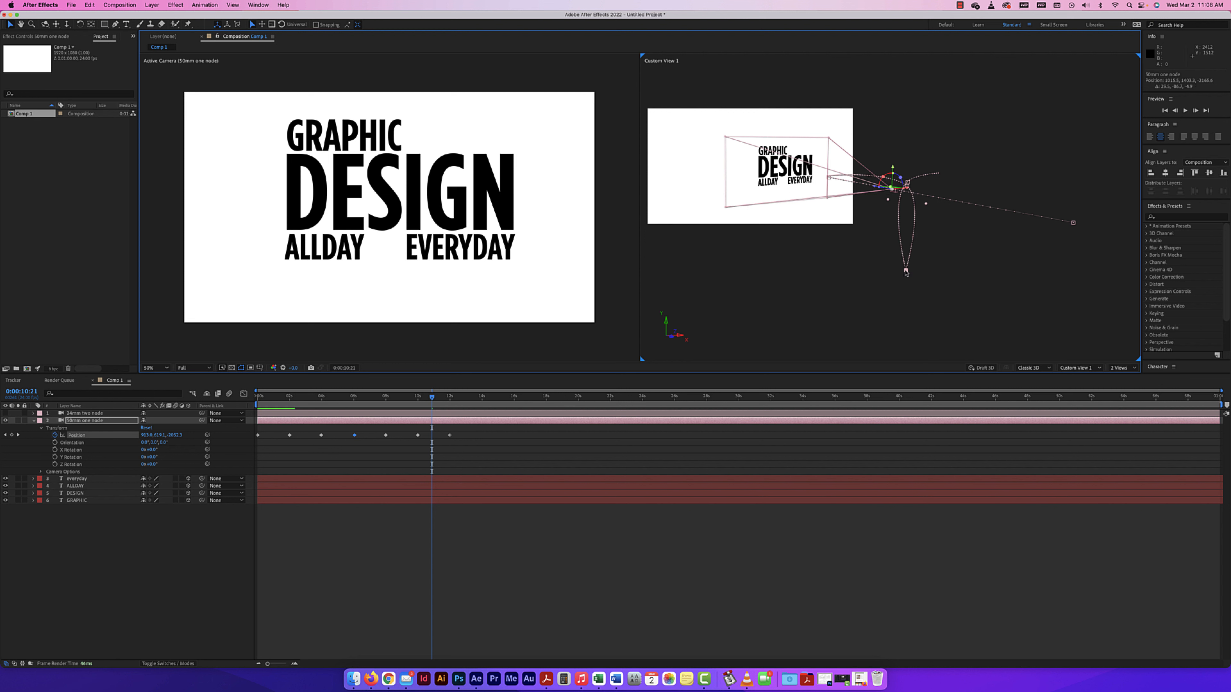
pyautogui.moveTo(888, 199); pyautogui.dragTo(977, 210)
pyautogui.moveTo(859, 216); pyautogui.dragTo(856, 201)
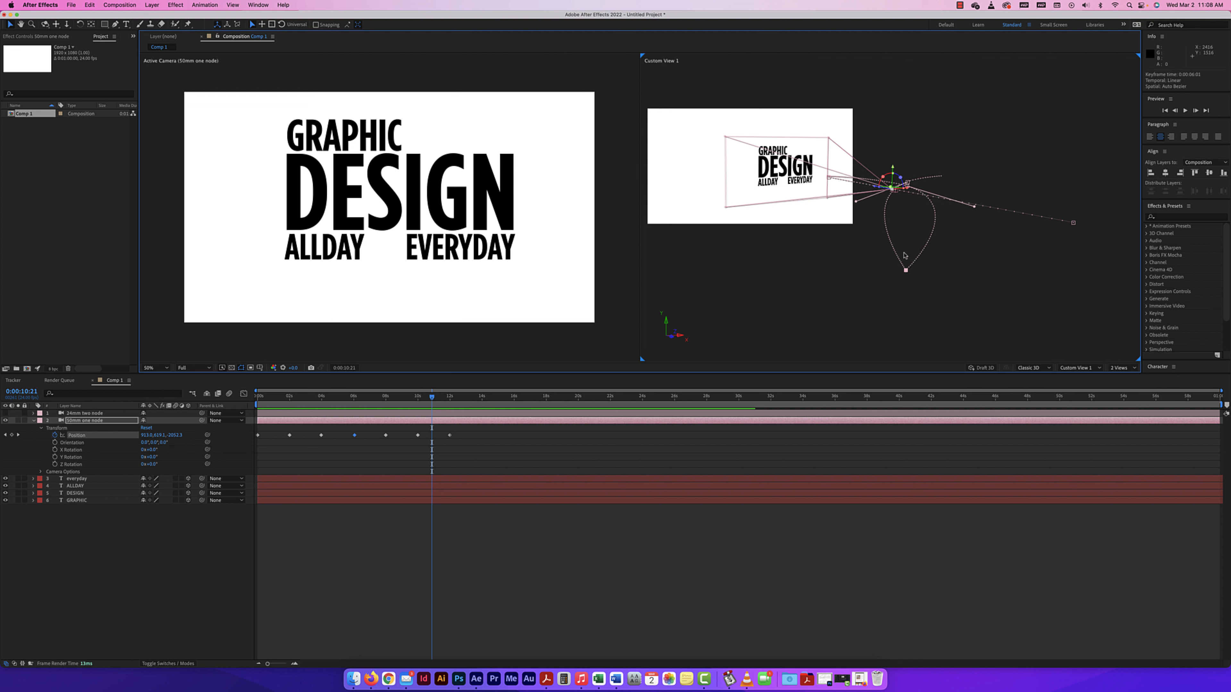
# Nudge the 50mm camera's path point at 0:00:03:23 to about 988, 585, -2142 in Custom View 1.
pyautogui.press('.')
pyautogui.press('.')
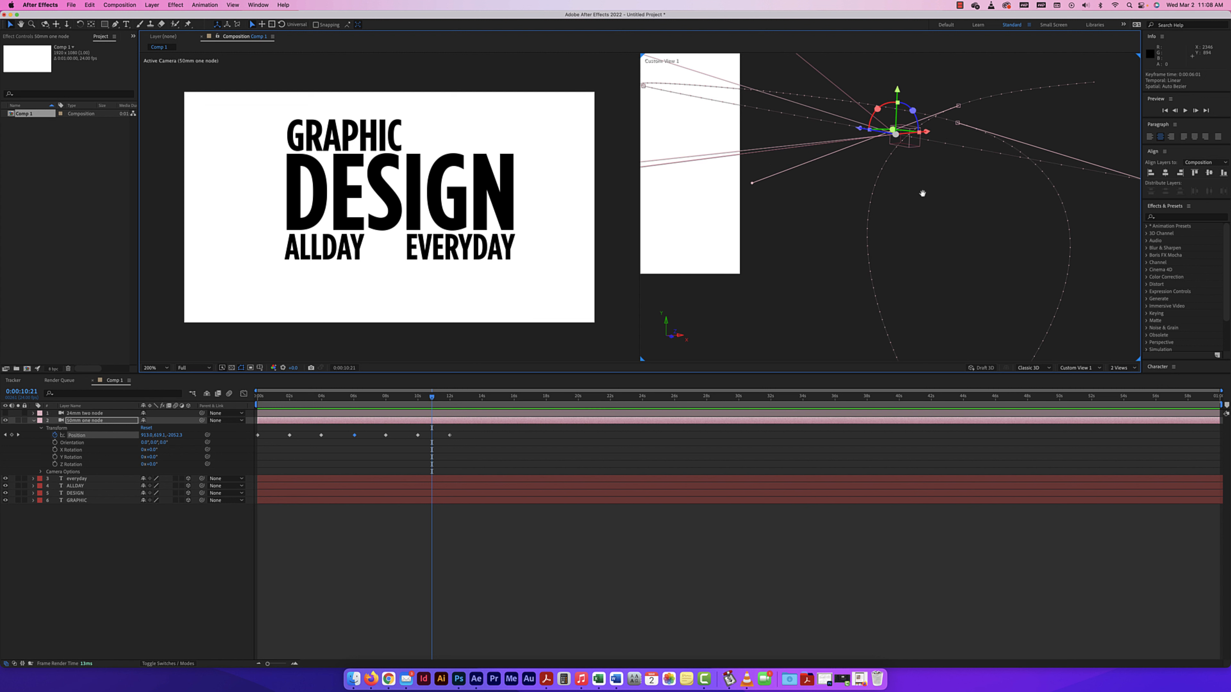
pyautogui.moveTo(922, 190); pyautogui.dragTo(859, 281)
pyautogui.click(894, 198)
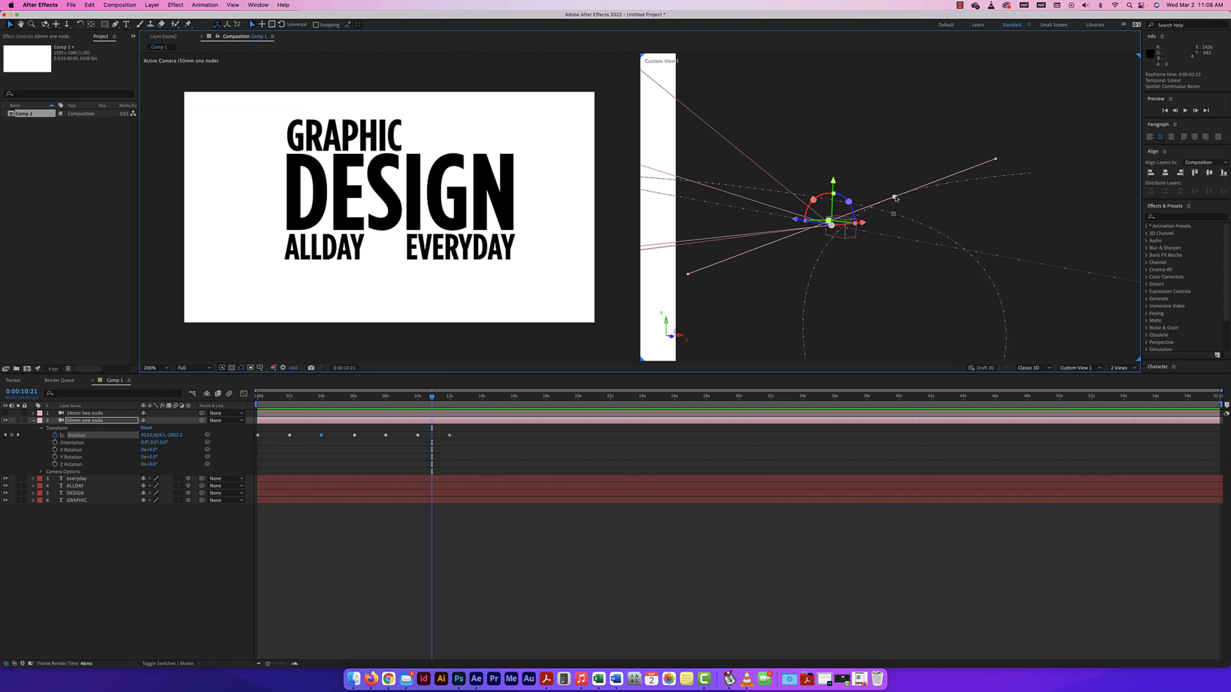
pyautogui.moveTo(894, 199); pyautogui.dragTo(878, 204)
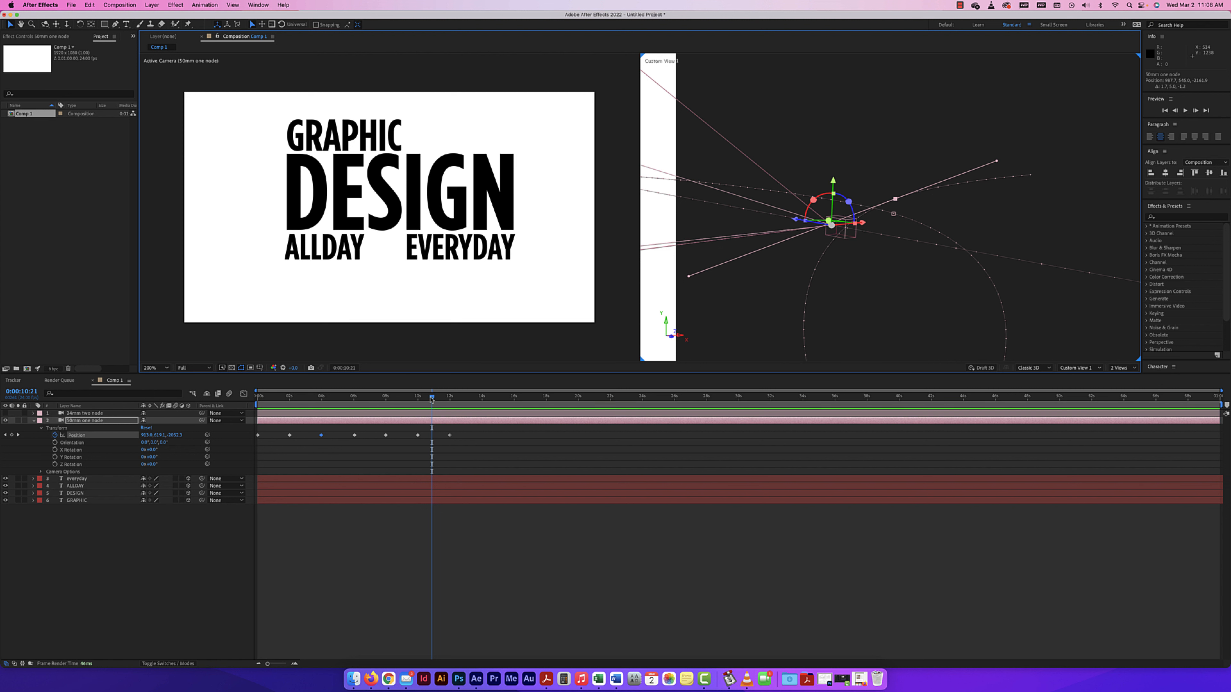
# Play the animation from 0:00:03:23, move the path's 10-second point in Custom View 1, and round the curve through it.
pyautogui.moveTo(432, 397); pyautogui.dragTo(320, 400)
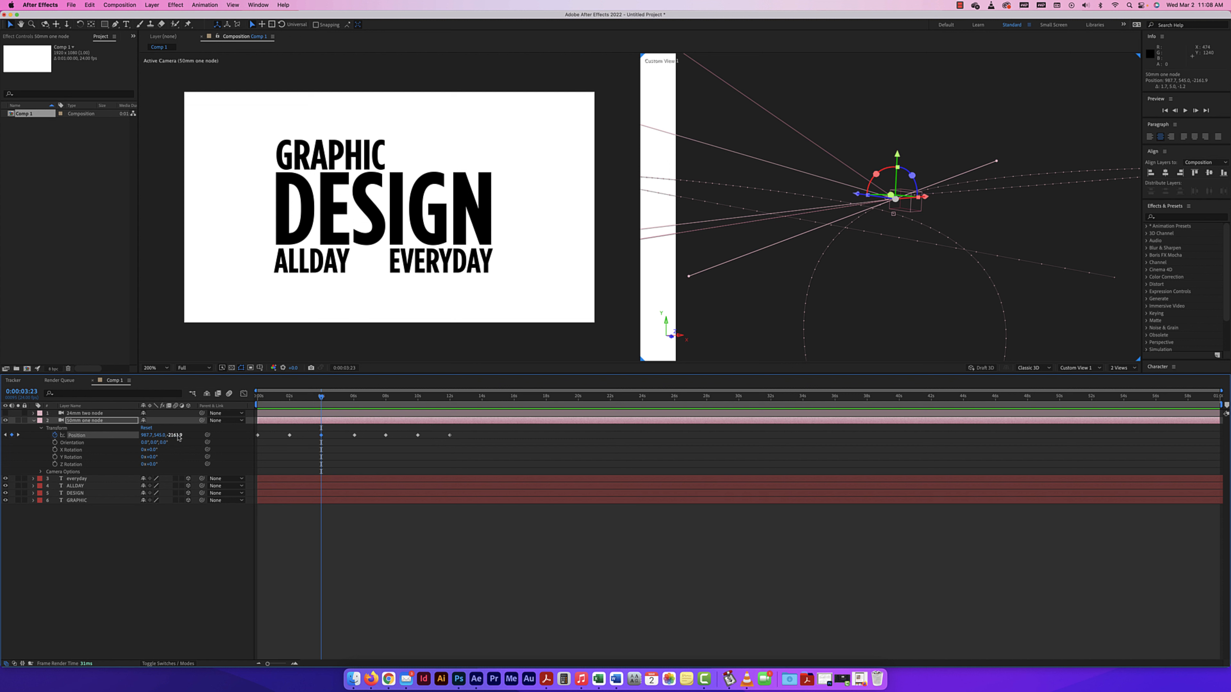
pyautogui.press('space')
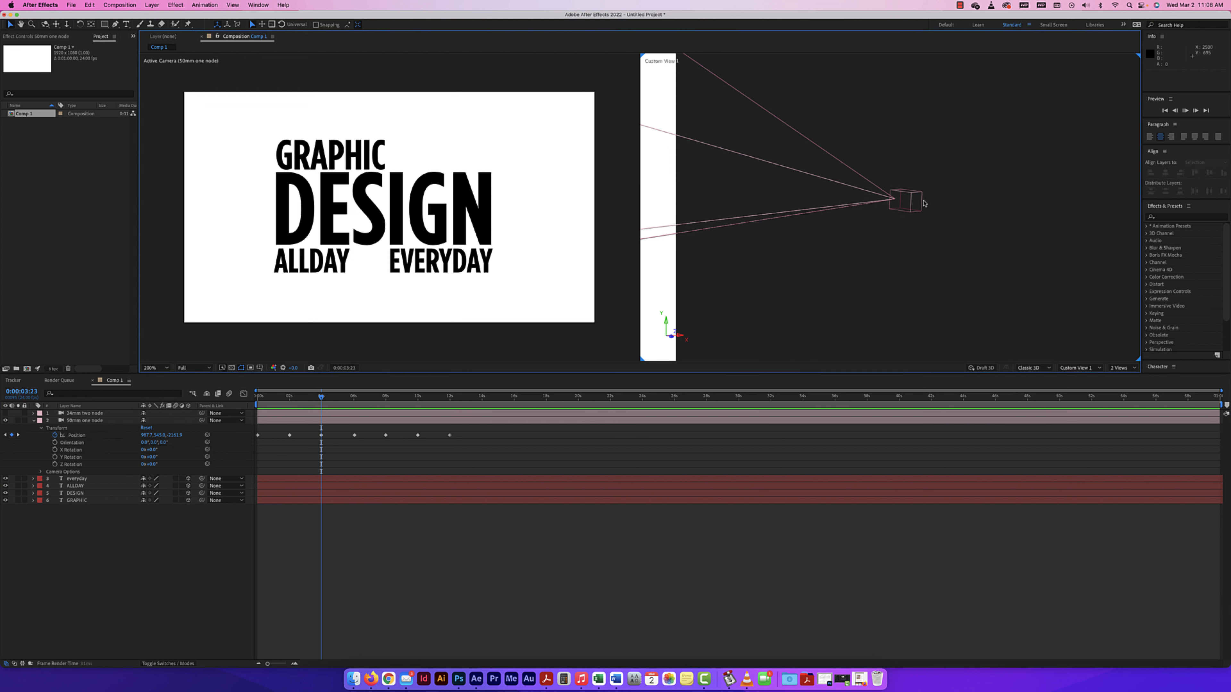
pyautogui.press('h')
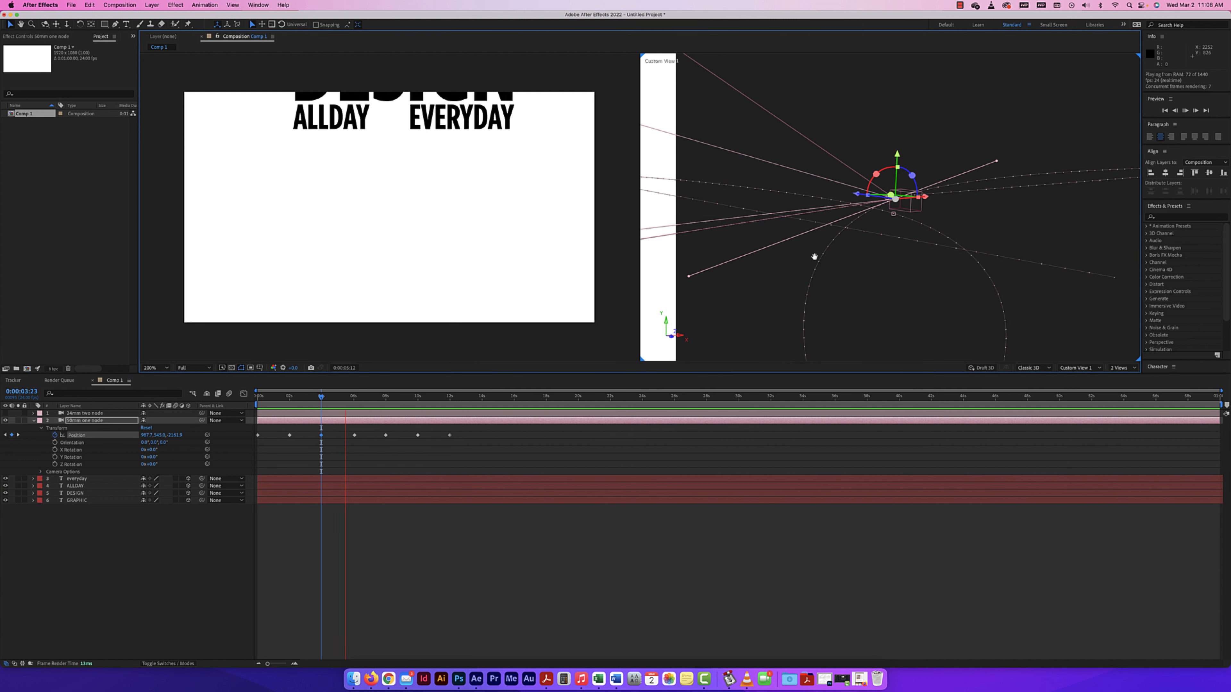
pyautogui.moveTo(814, 256); pyautogui.dragTo(897, 258)
pyautogui.press('space')
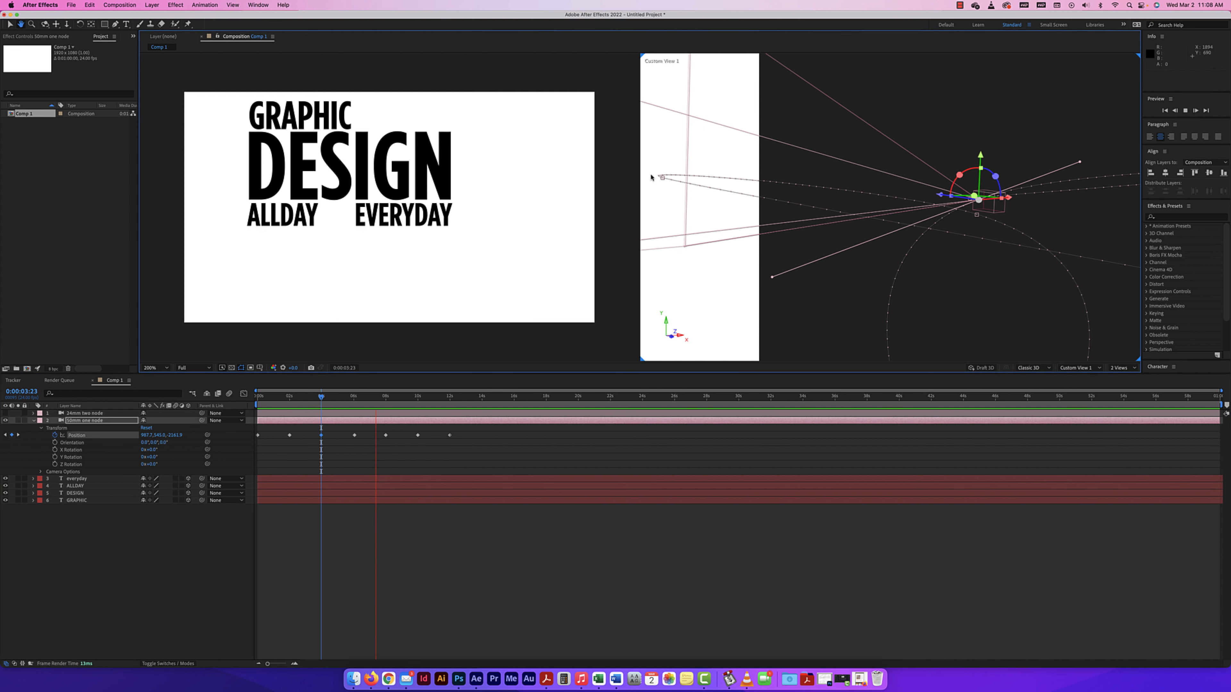
pyautogui.press('v')
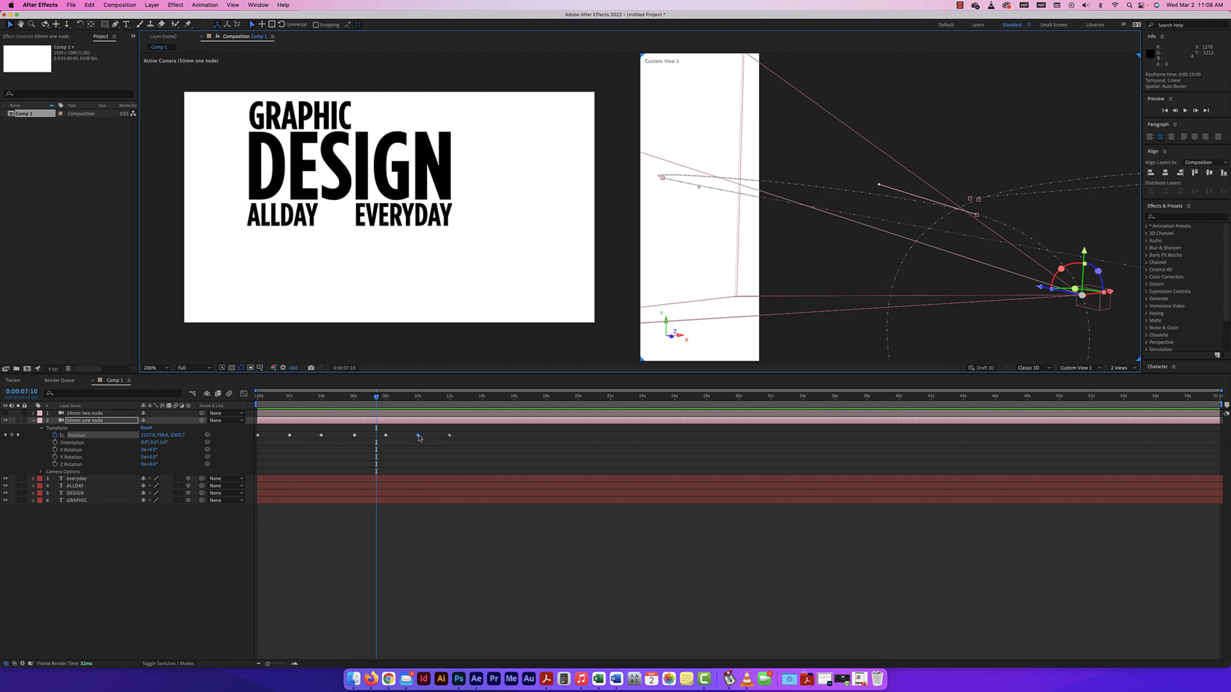
pyautogui.moveTo(663, 180)
pyautogui.mouseDown()
pyautogui.moveTo(663, 211)
pyautogui.moveTo(682, 223)
pyautogui.moveTo(656, 198)
pyautogui.moveTo(682, 169)
pyautogui.mouseUp()
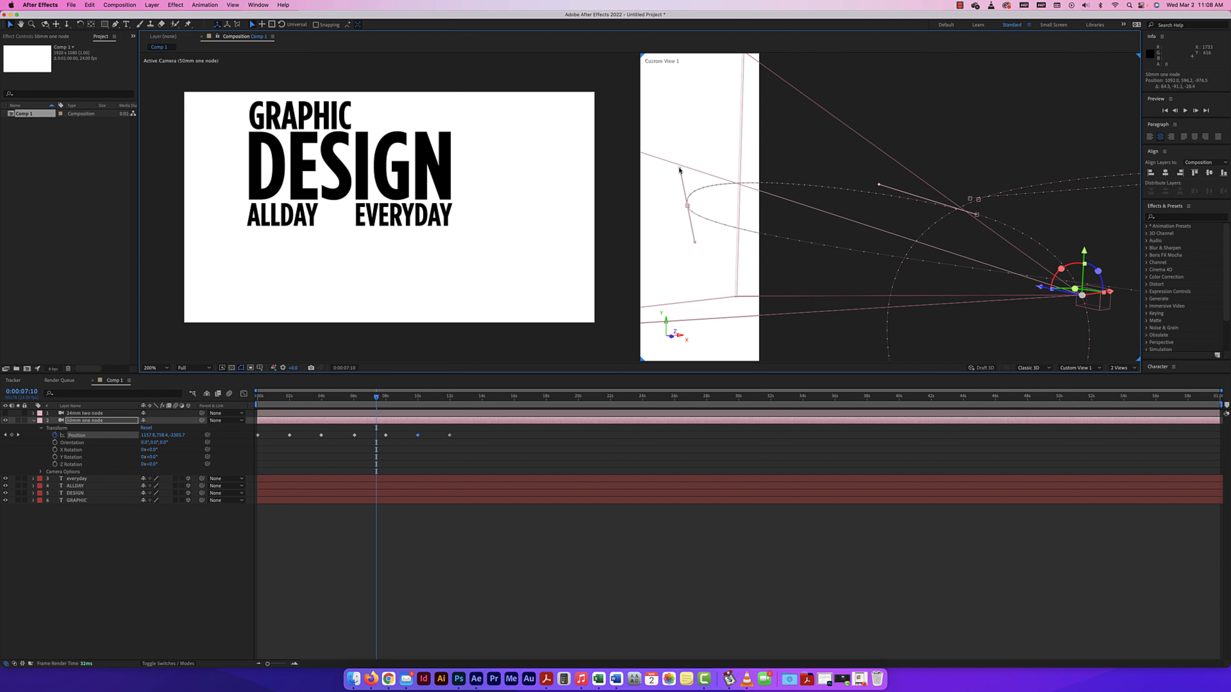
pyautogui.press(',')
pyautogui.press(',')
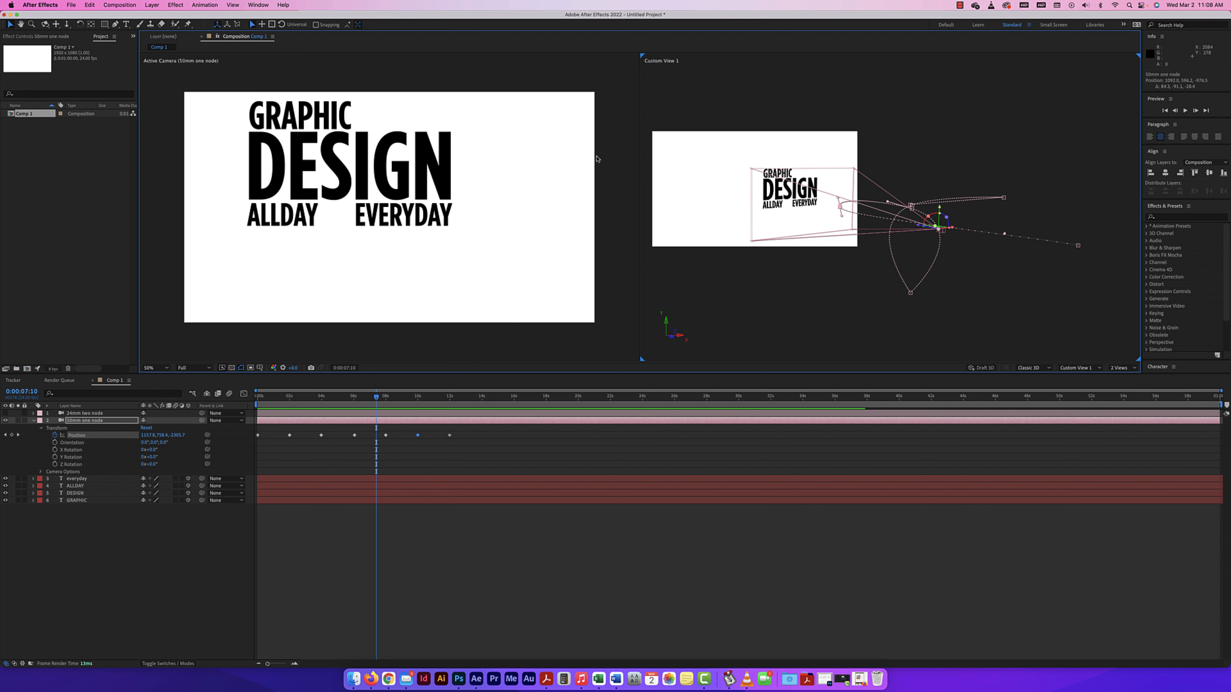
# Reduce the Active Camera view to 50% and play the revised camera animation from the beginning.
pyautogui.click(416, 291)
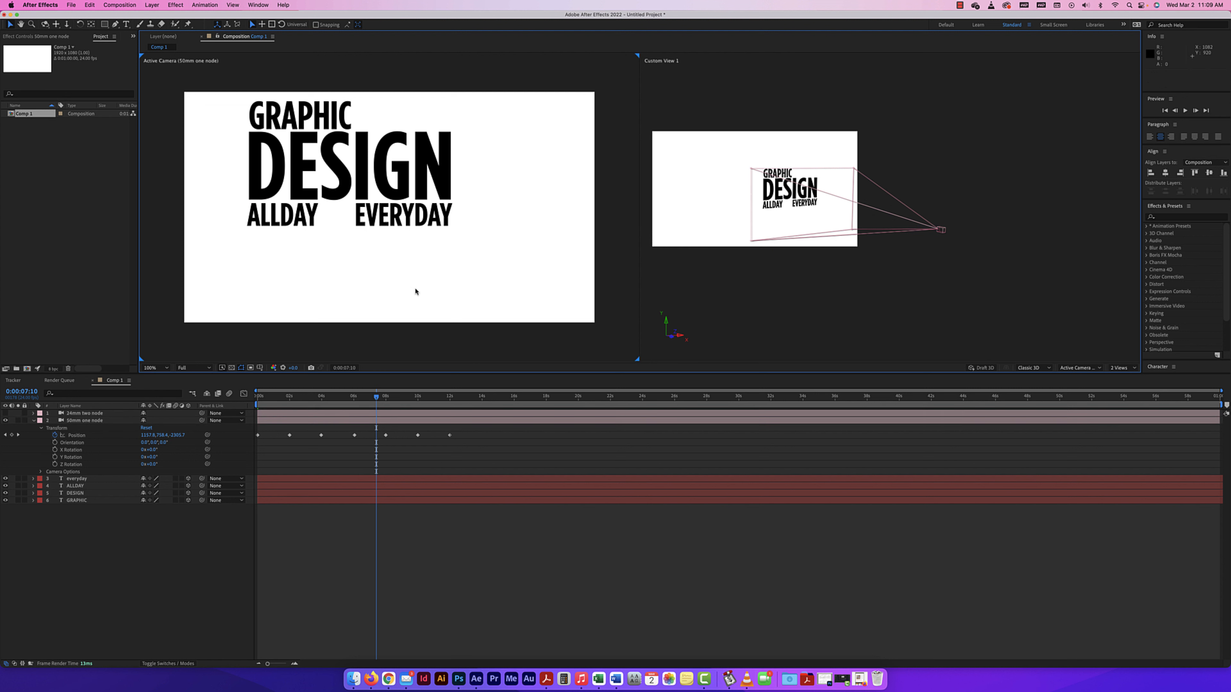
pyautogui.press(',')
pyautogui.moveTo(376, 397); pyautogui.dragTo(229, 395)
pyautogui.press('space')
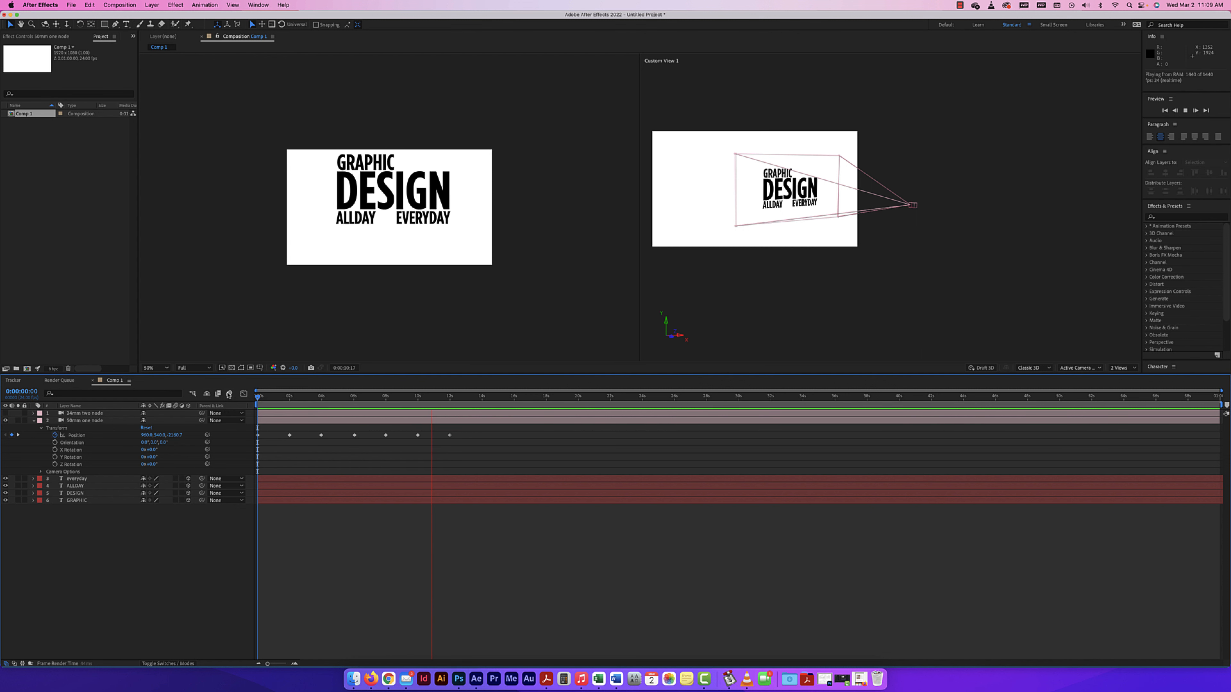
pyautogui.press('space')
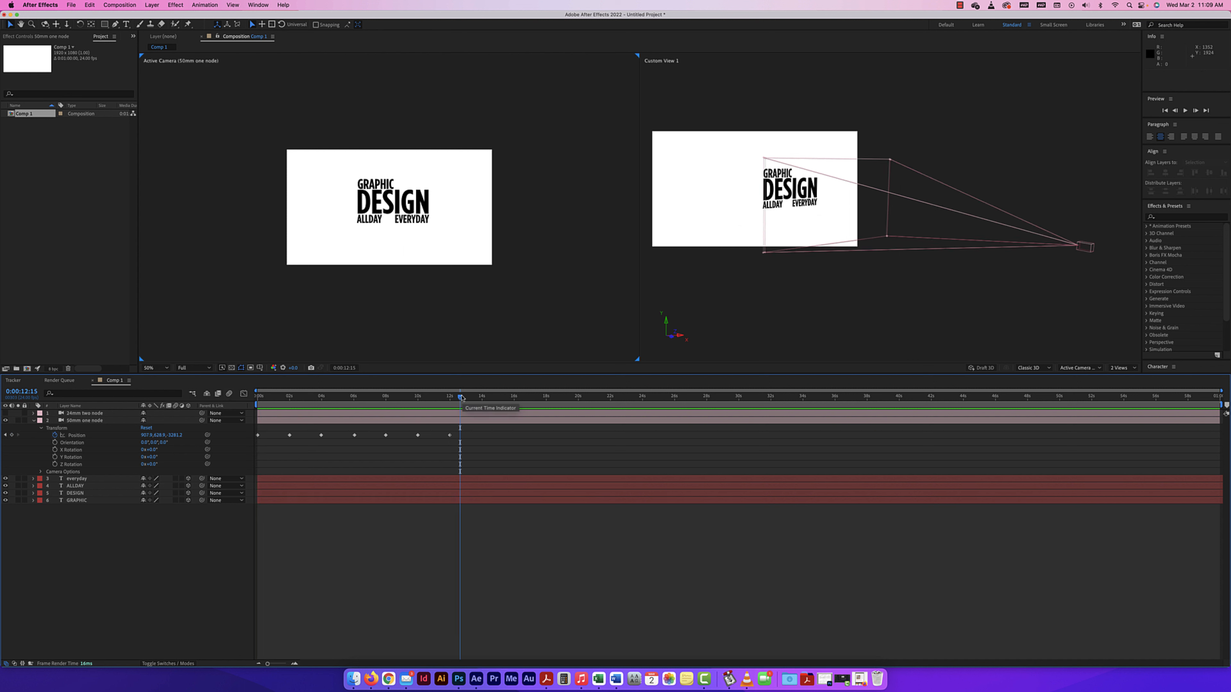
# Hide the 50mm camera, show the 24mm two-node camera with its properties expanded, and return to the start of the timeline.
pyautogui.moveTo(454, 397); pyautogui.dragTo(450, 398)
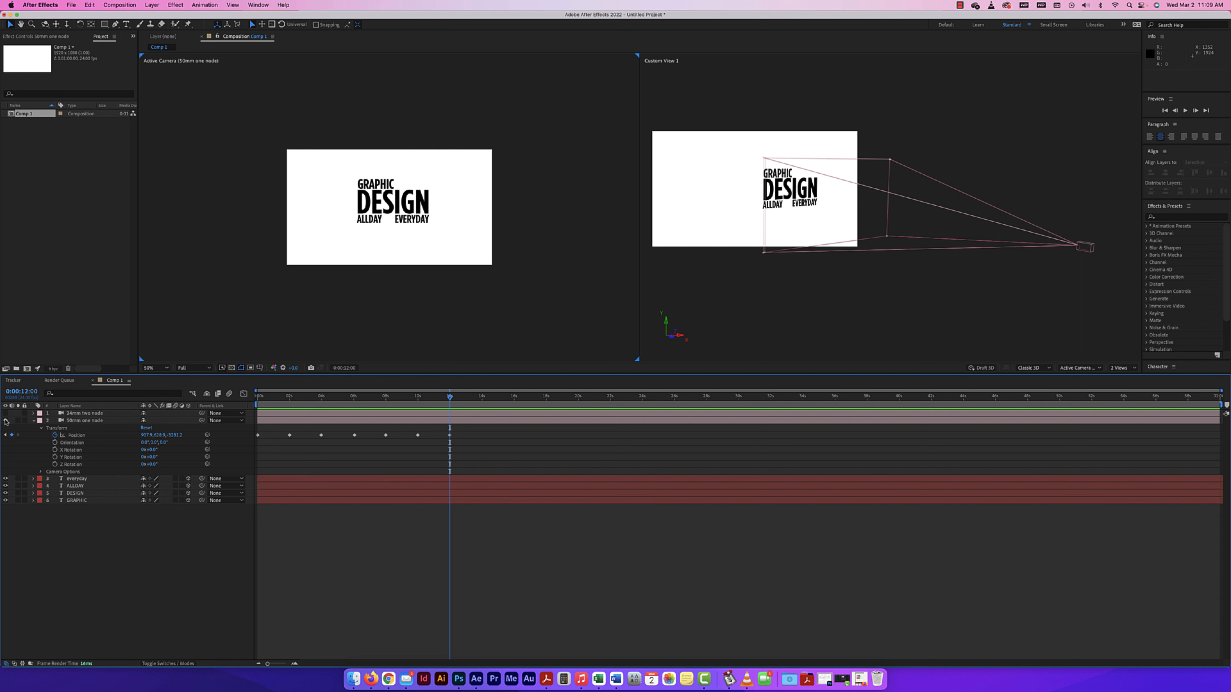
pyautogui.click(6, 420)
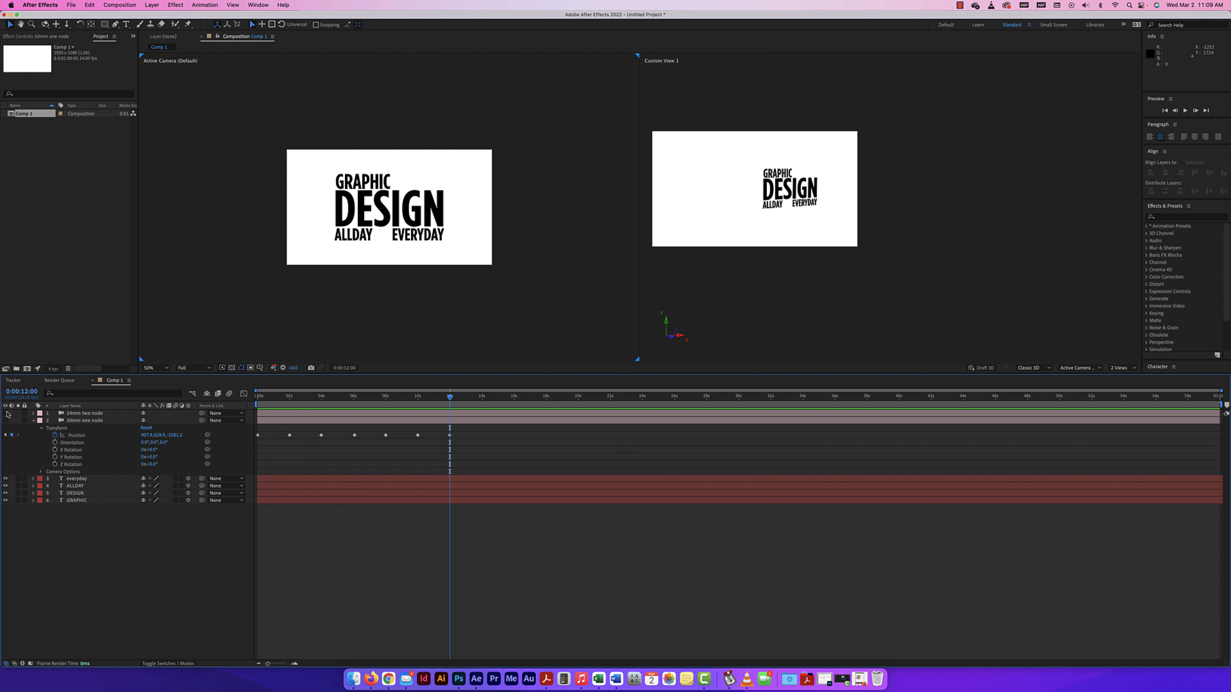
pyautogui.click(6, 413)
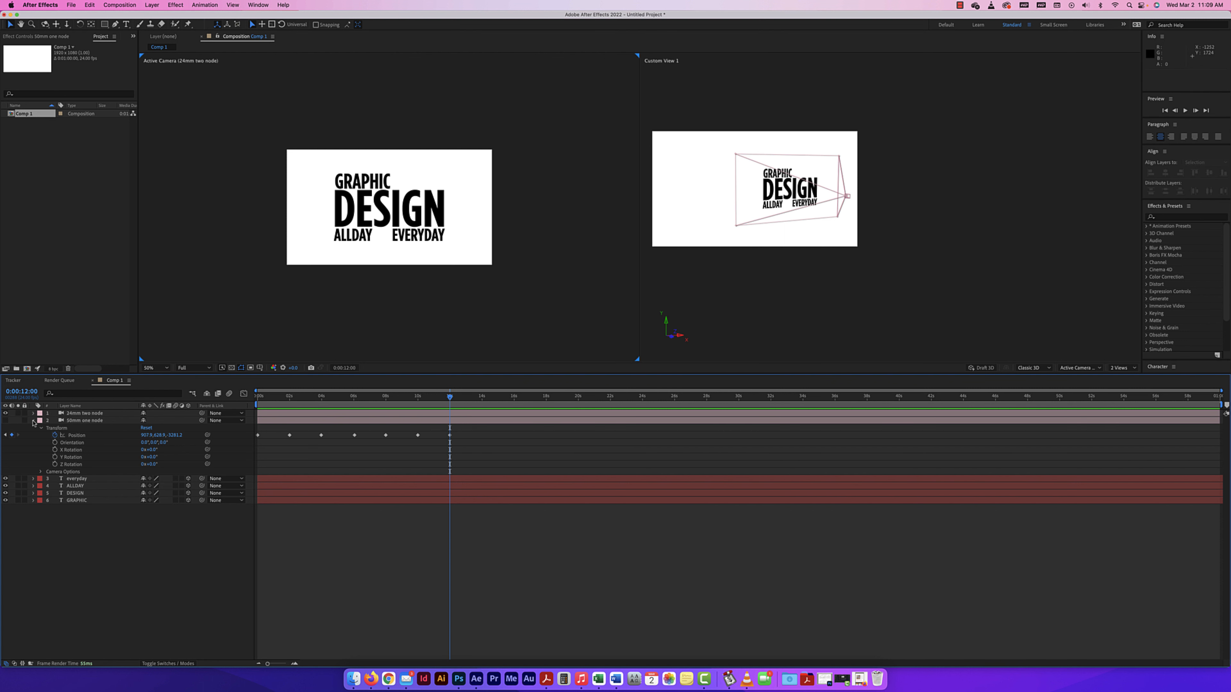
pyautogui.click(33, 420)
pyautogui.click(33, 413)
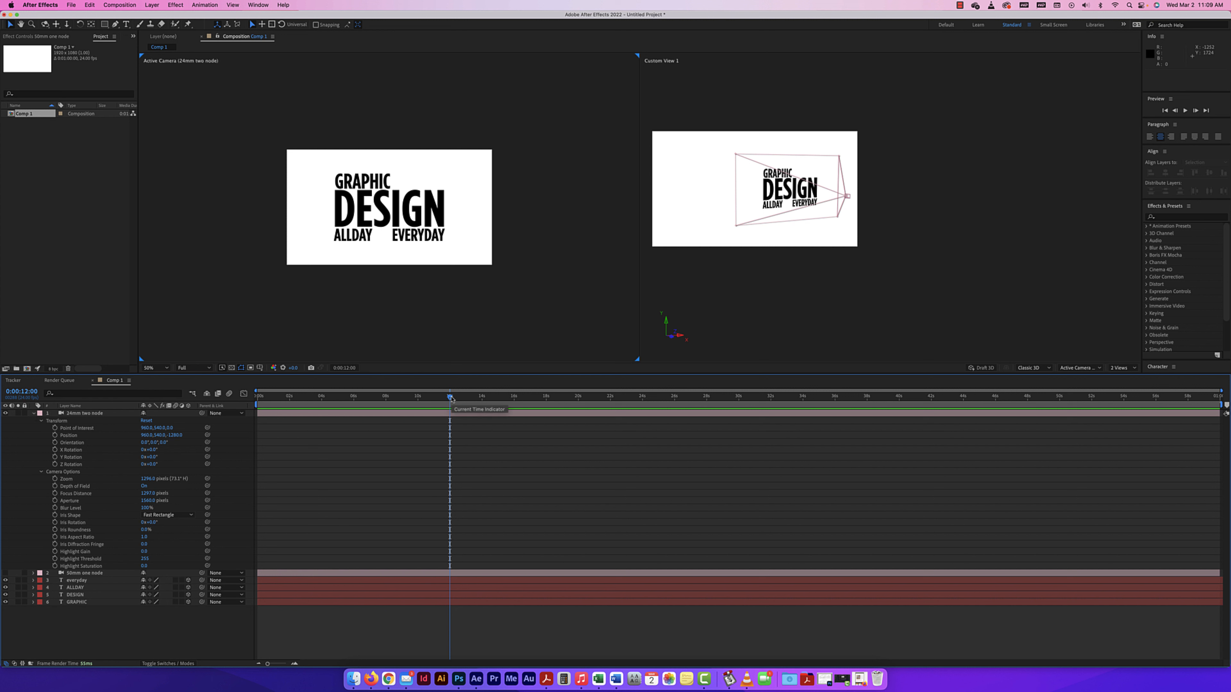
pyautogui.moveTo(450, 396); pyautogui.dragTo(194, 390)
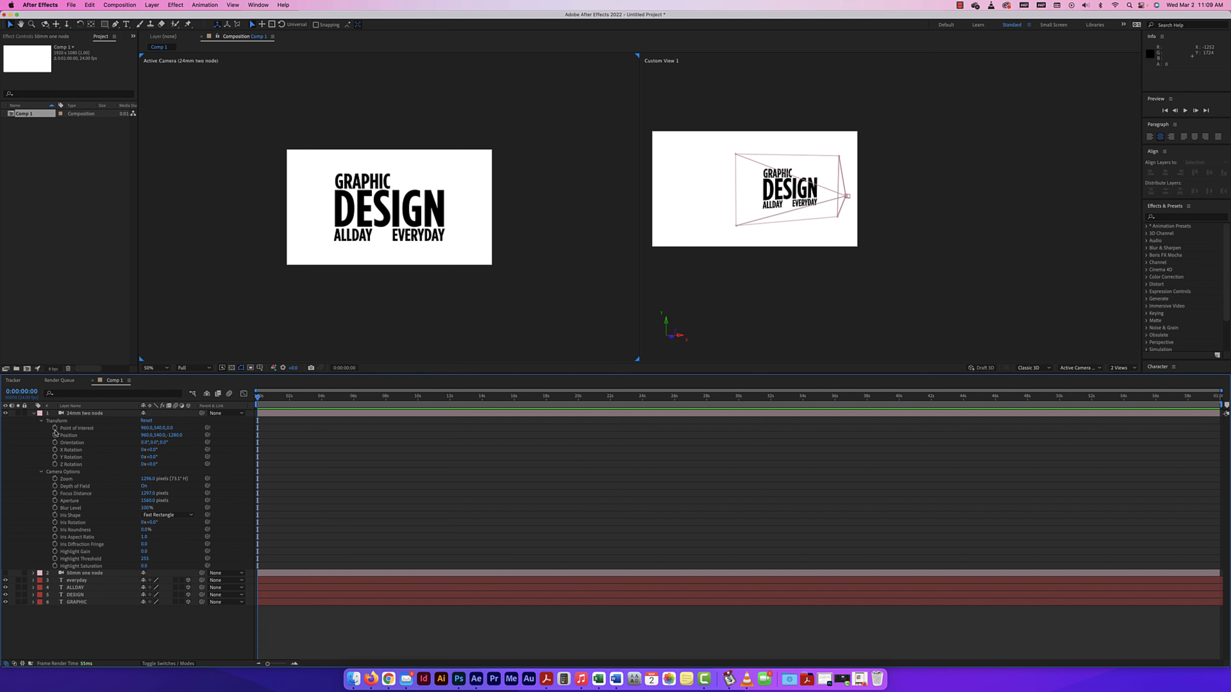
# Try shifting the 24mm two-node camera's Point of Interest along X and reset the camera's Transform properties.
pyautogui.press('.')
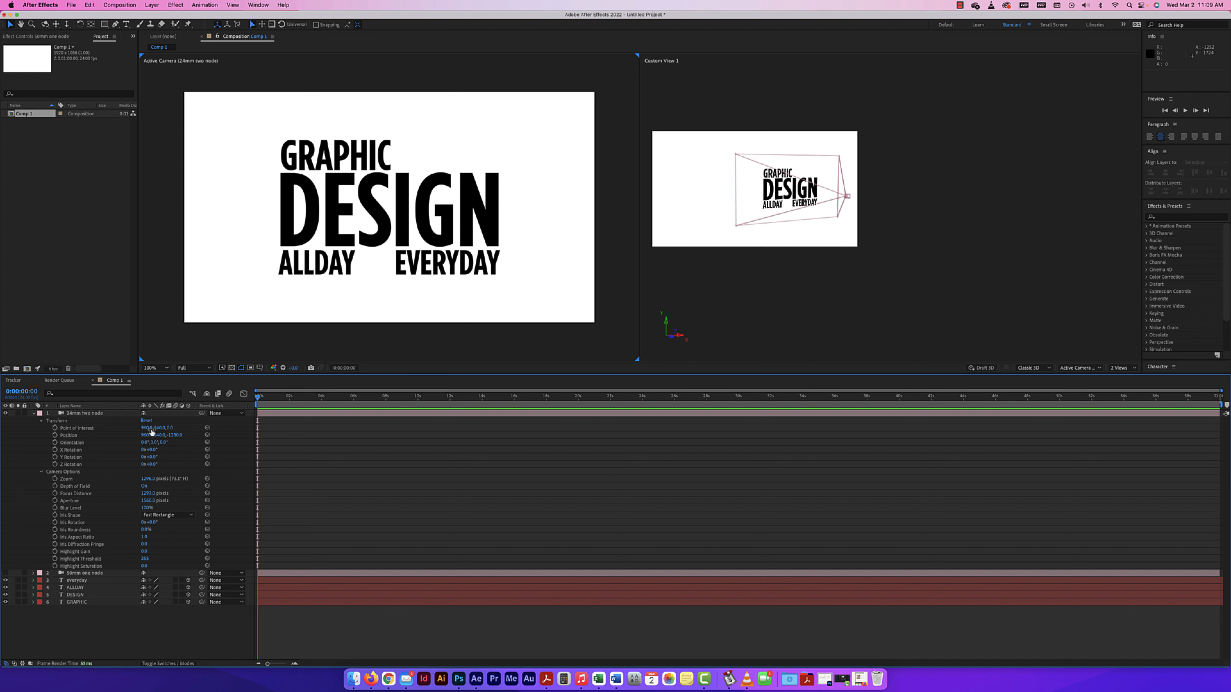
pyautogui.click(888, 228)
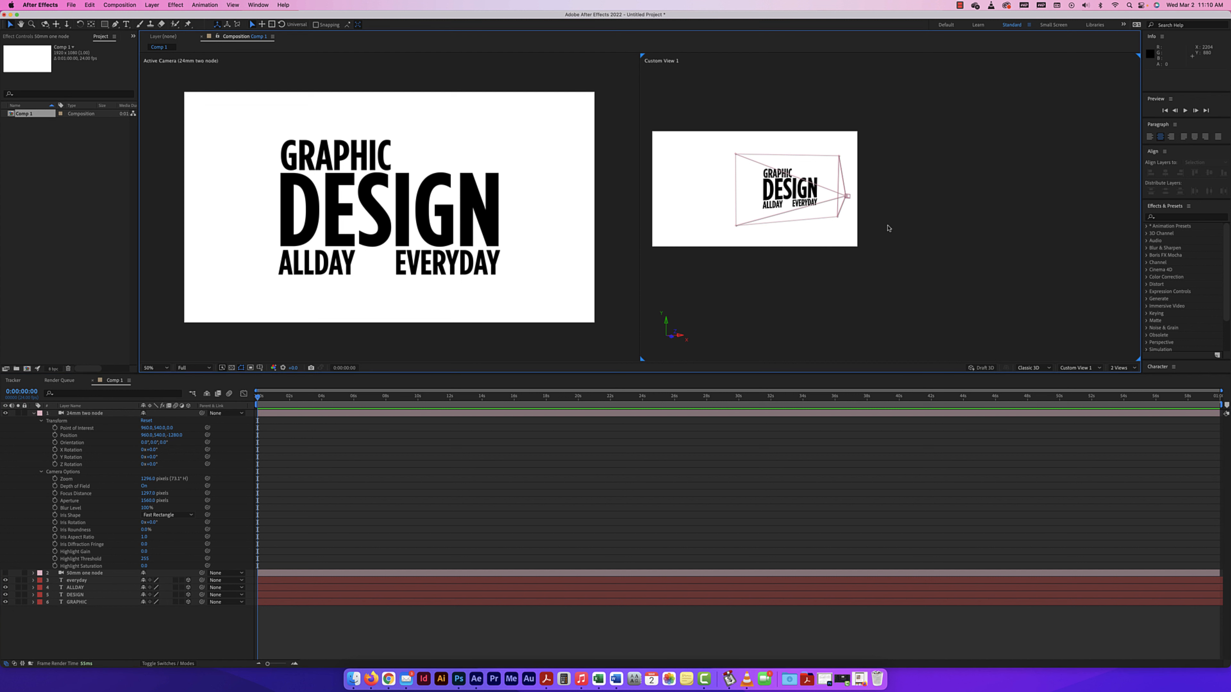
pyautogui.press('.')
pyautogui.press('space')
pyautogui.moveTo(782, 259); pyautogui.dragTo(920, 274)
pyautogui.press('v')
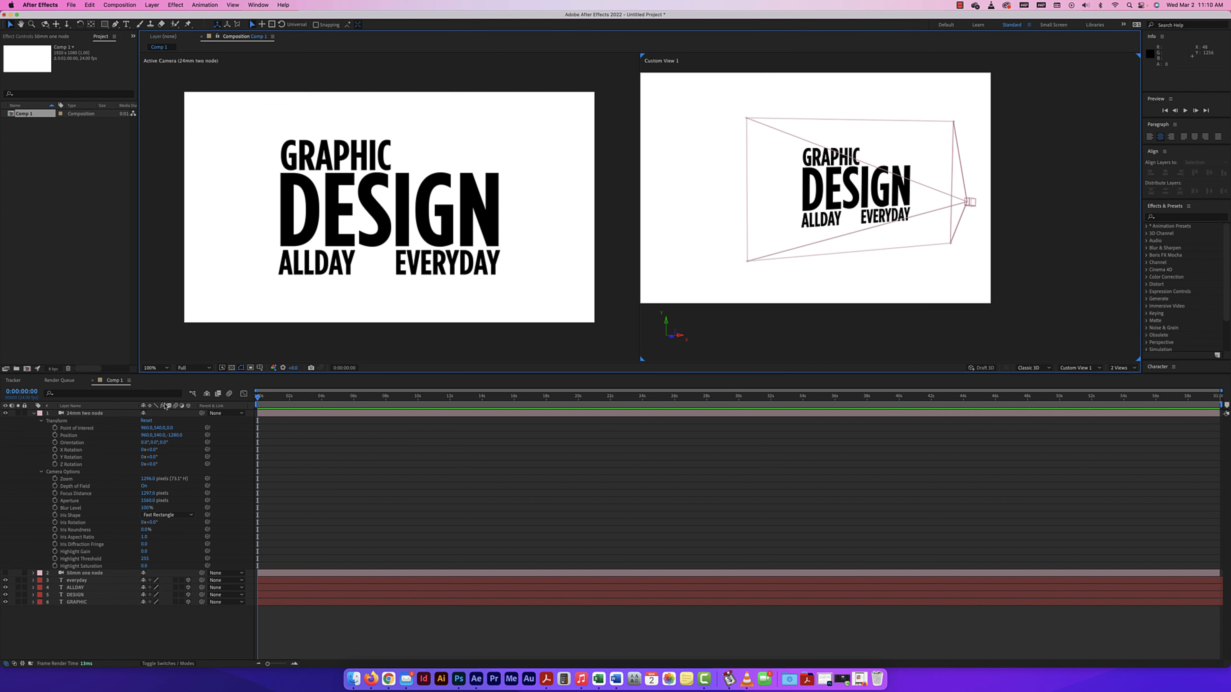
pyautogui.moveTo(146, 428)
pyautogui.mouseDown()
pyautogui.moveTo(202, 428)
pyautogui.moveTo(146, 427)
pyautogui.mouseUp()
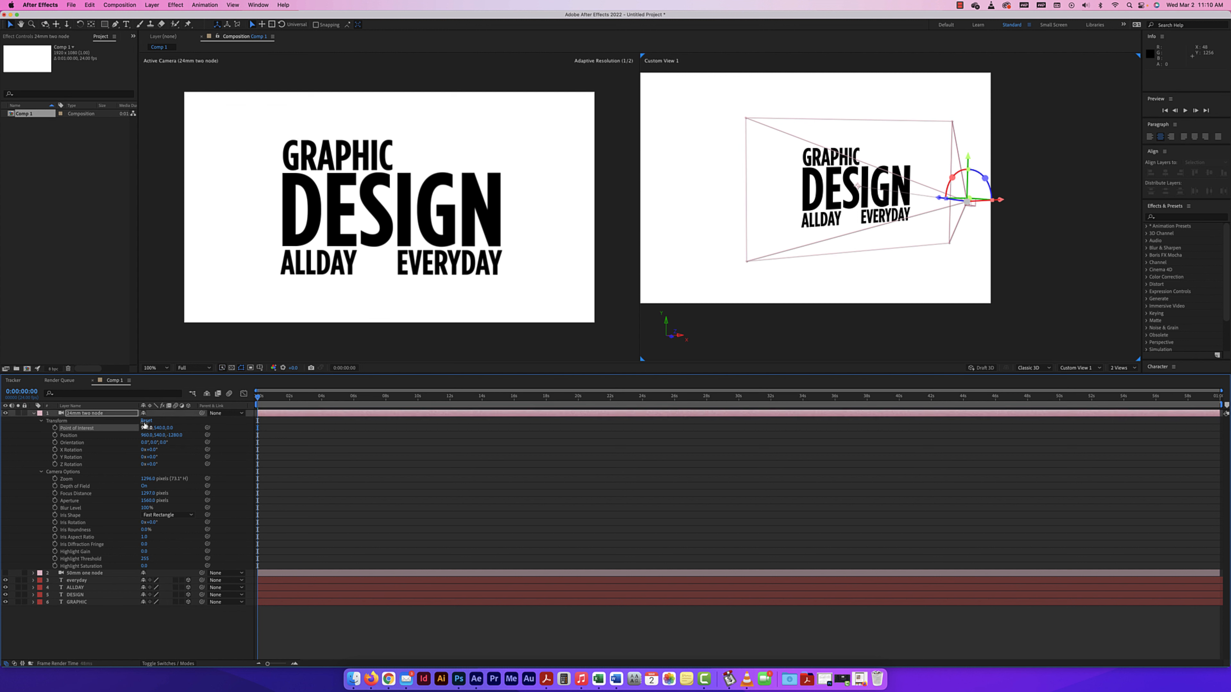
pyautogui.click(146, 421)
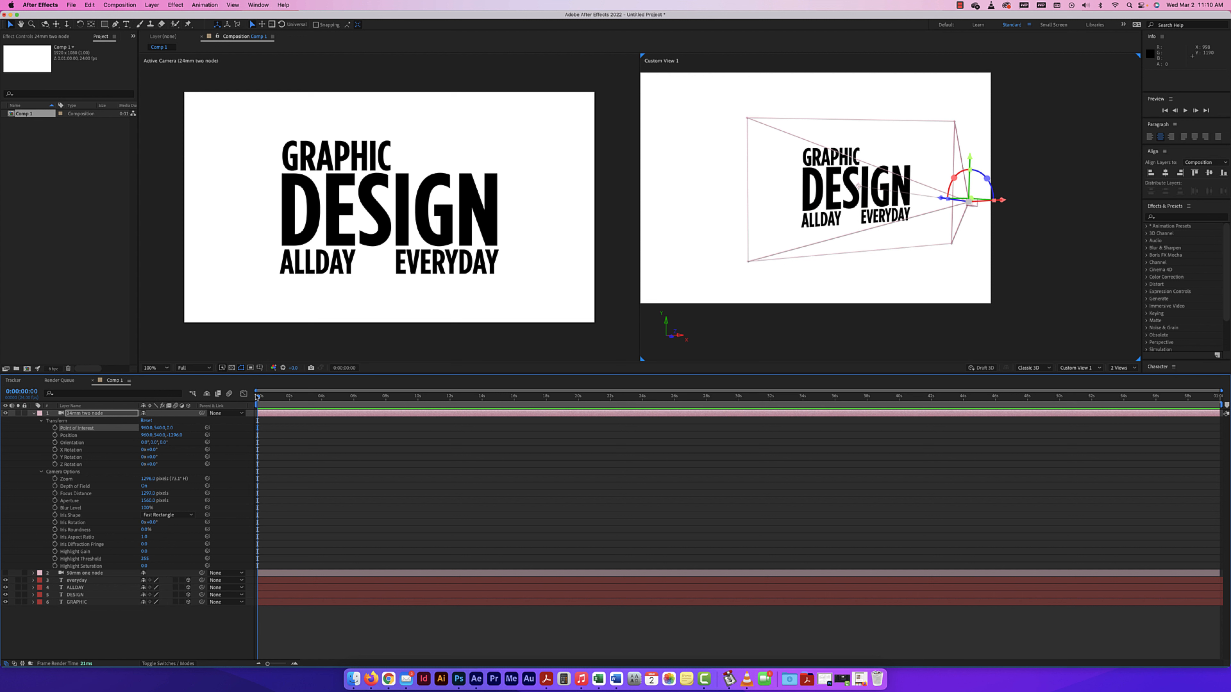
# Keyframe the 24mm two-node camera's Position at the start, with X about 1690 at 2 seconds and about 953 at 4 seconds.
pyautogui.click(55, 435)
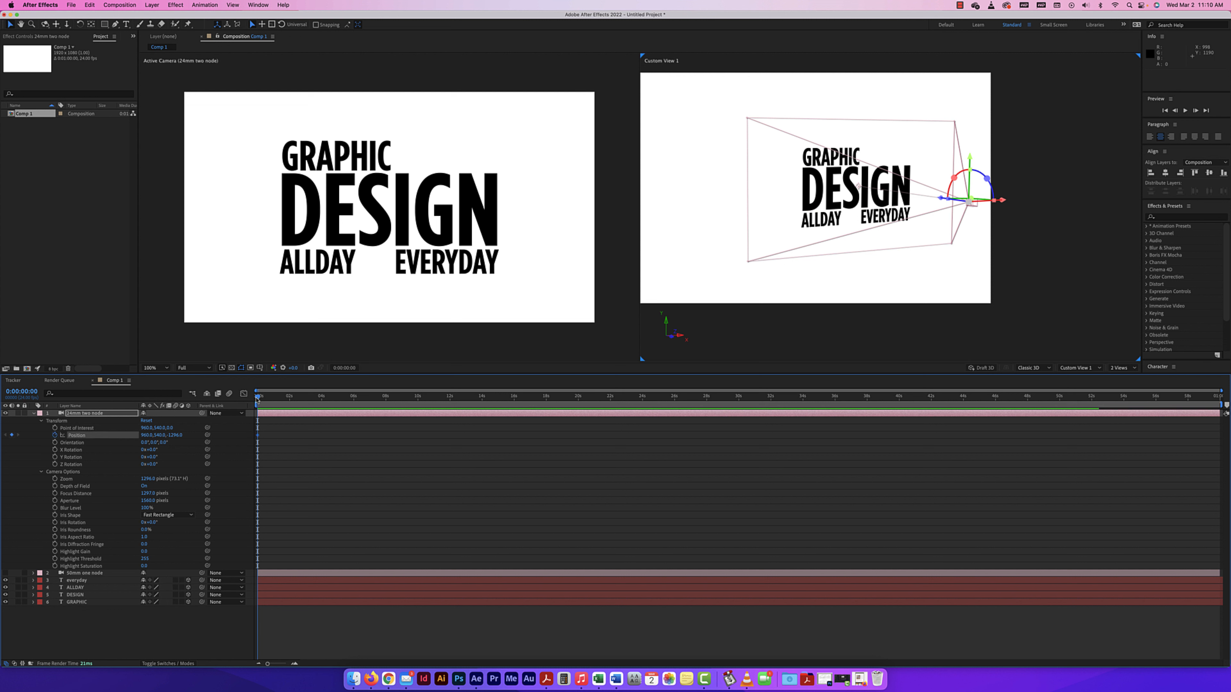
pyautogui.moveTo(257, 396); pyautogui.dragTo(290, 398)
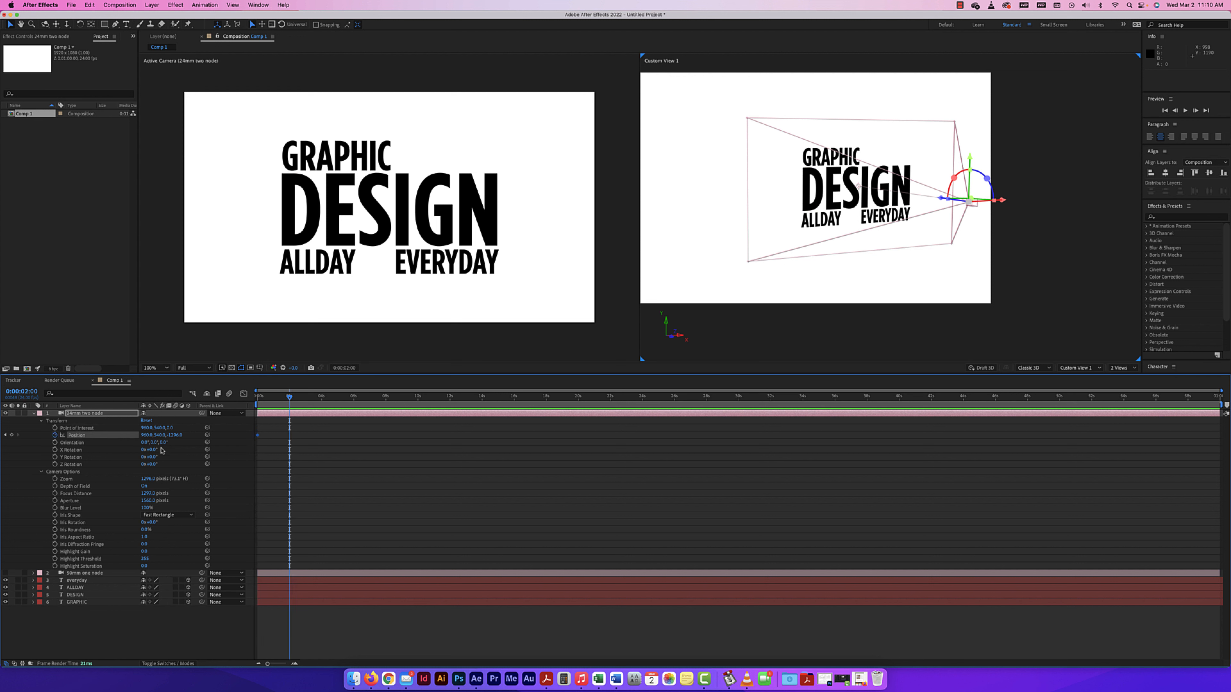
pyautogui.moveTo(144, 435); pyautogui.dragTo(185, 436)
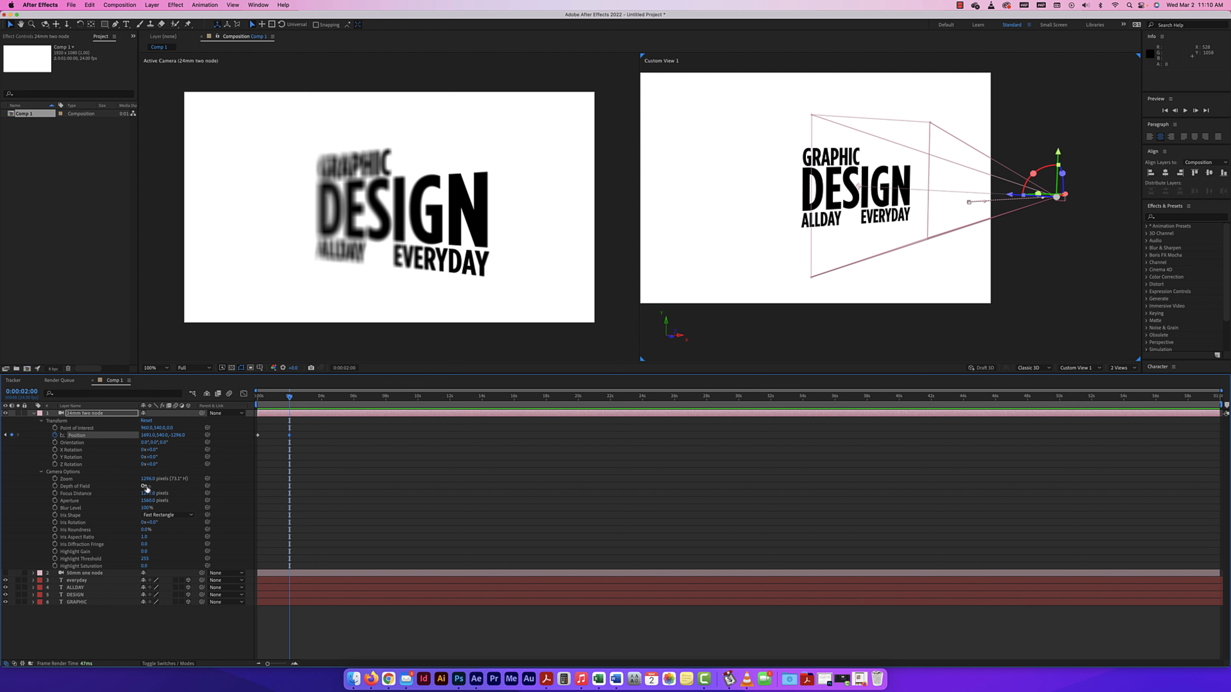
pyautogui.click(145, 486)
pyautogui.click(144, 486)
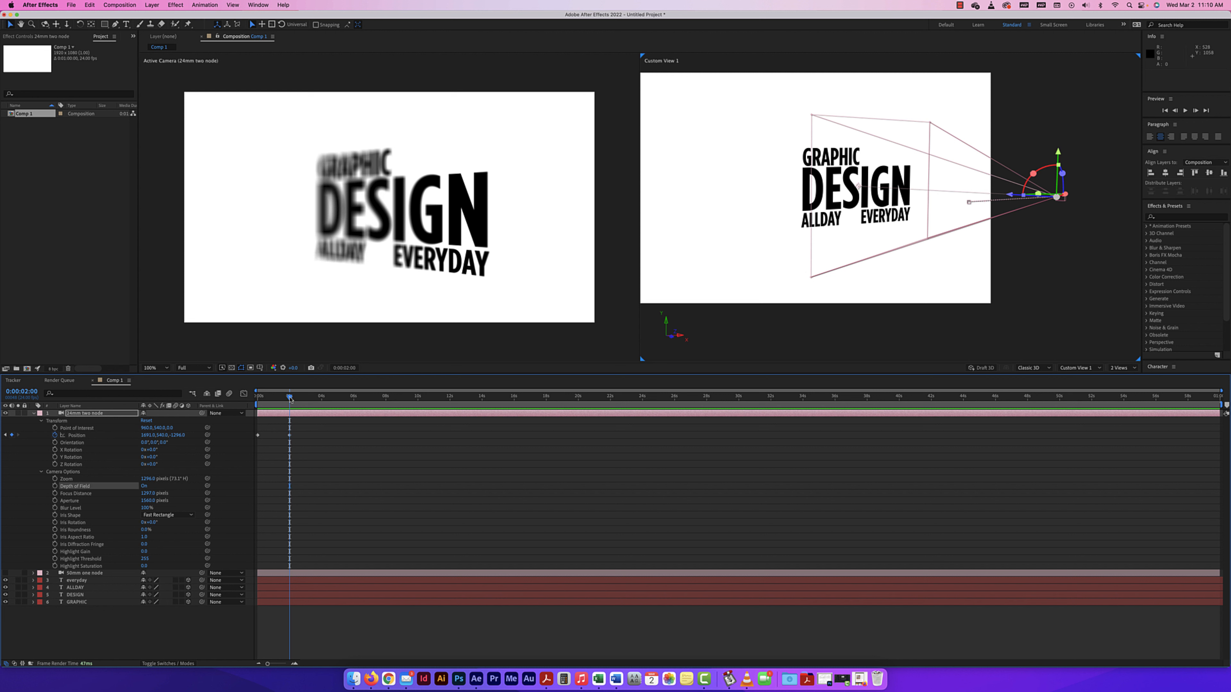
pyautogui.moveTo(289, 398); pyautogui.dragTo(323, 399)
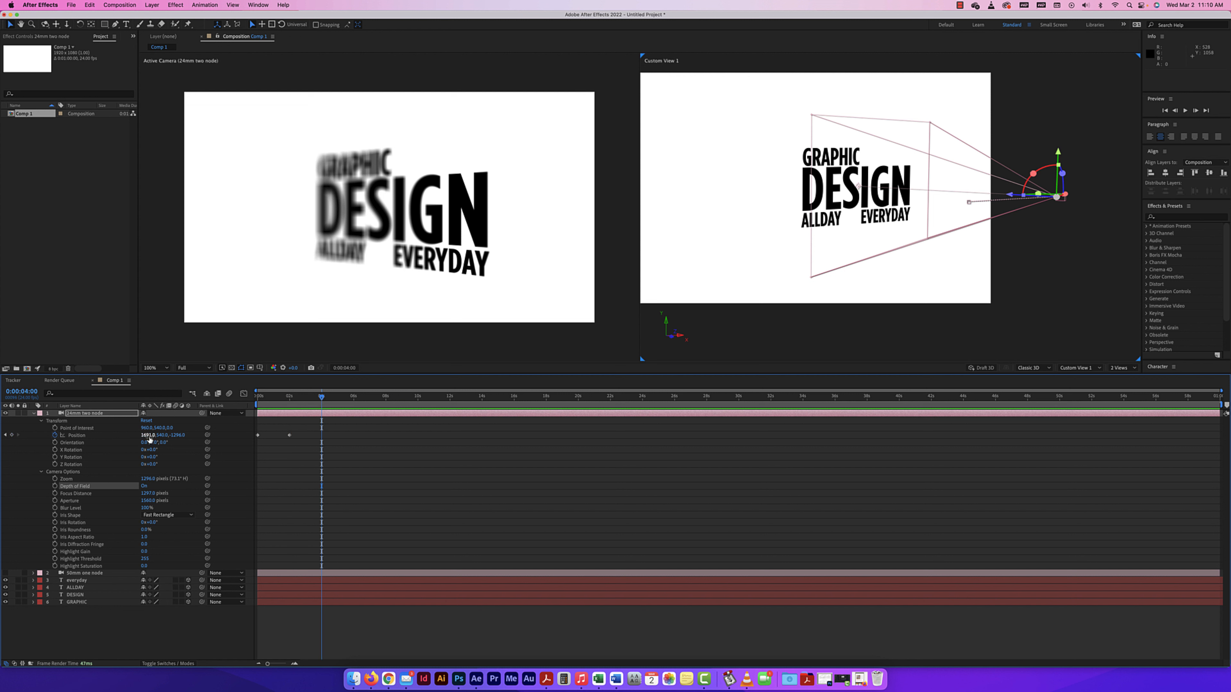
pyautogui.moveTo(148, 436); pyautogui.dragTo(101, 435)
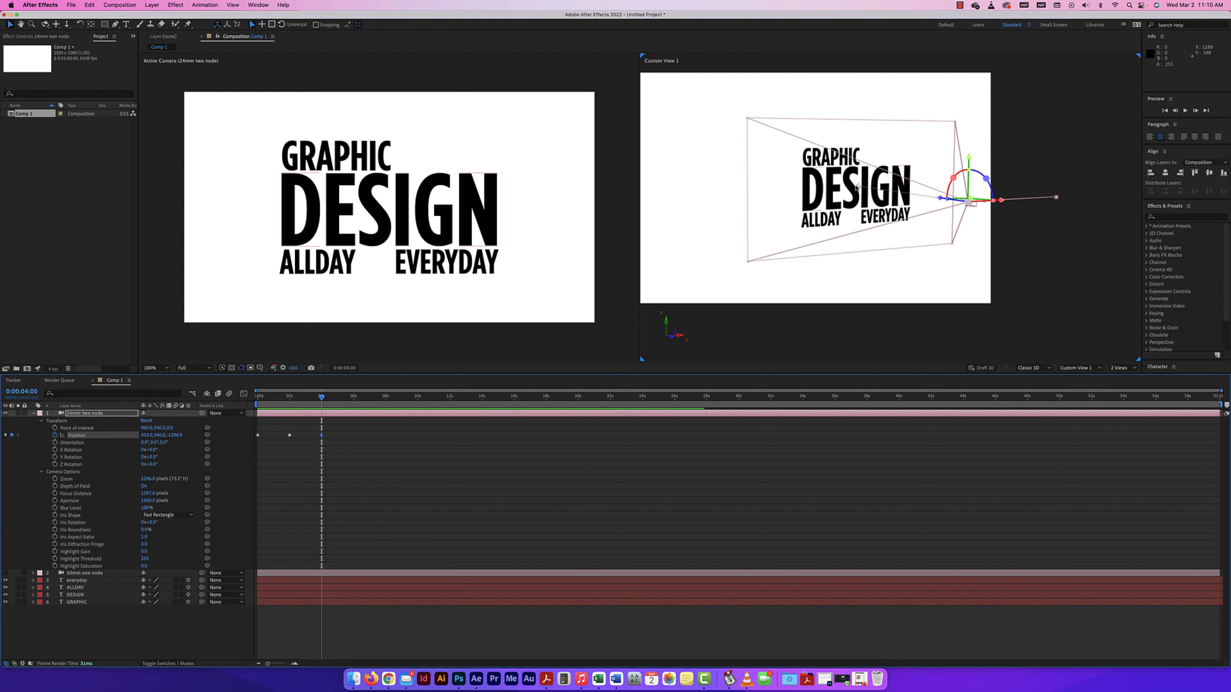
# Keyframe the 24mm camera's Position with Y about 1670 at 0:00:05:23 and about 600 at 8 seconds.
pyautogui.moveTo(321, 399); pyautogui.dragTo(354, 398)
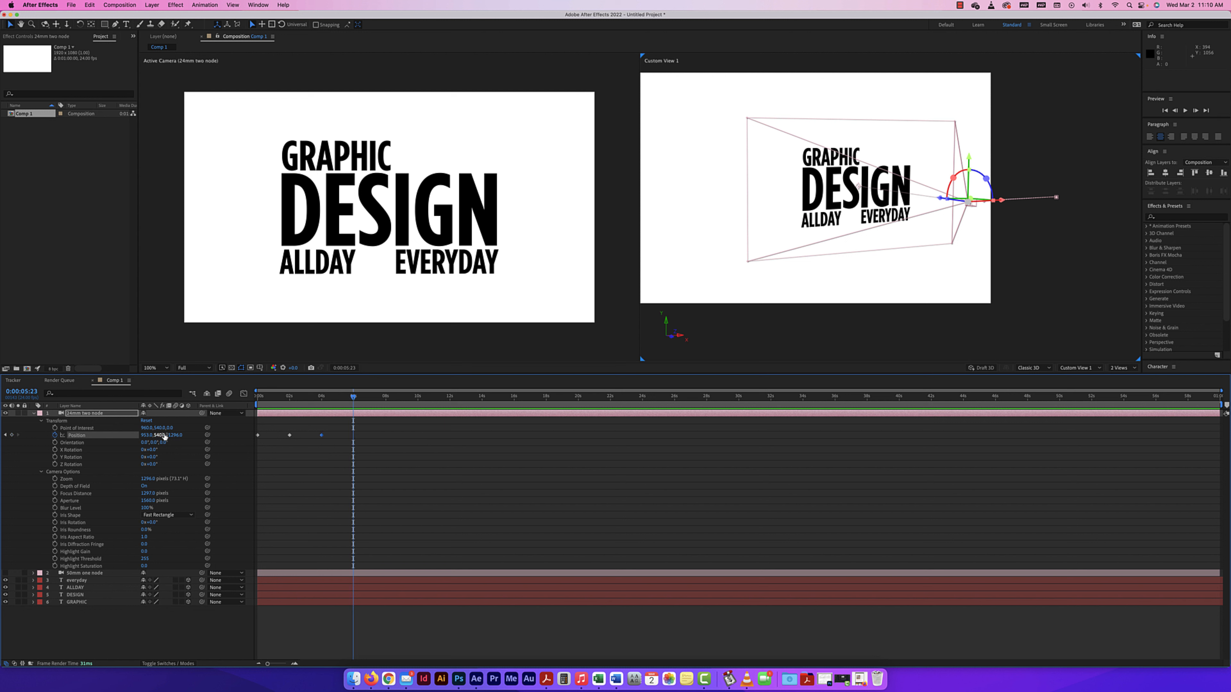
pyautogui.moveTo(158, 435); pyautogui.dragTo(212, 435)
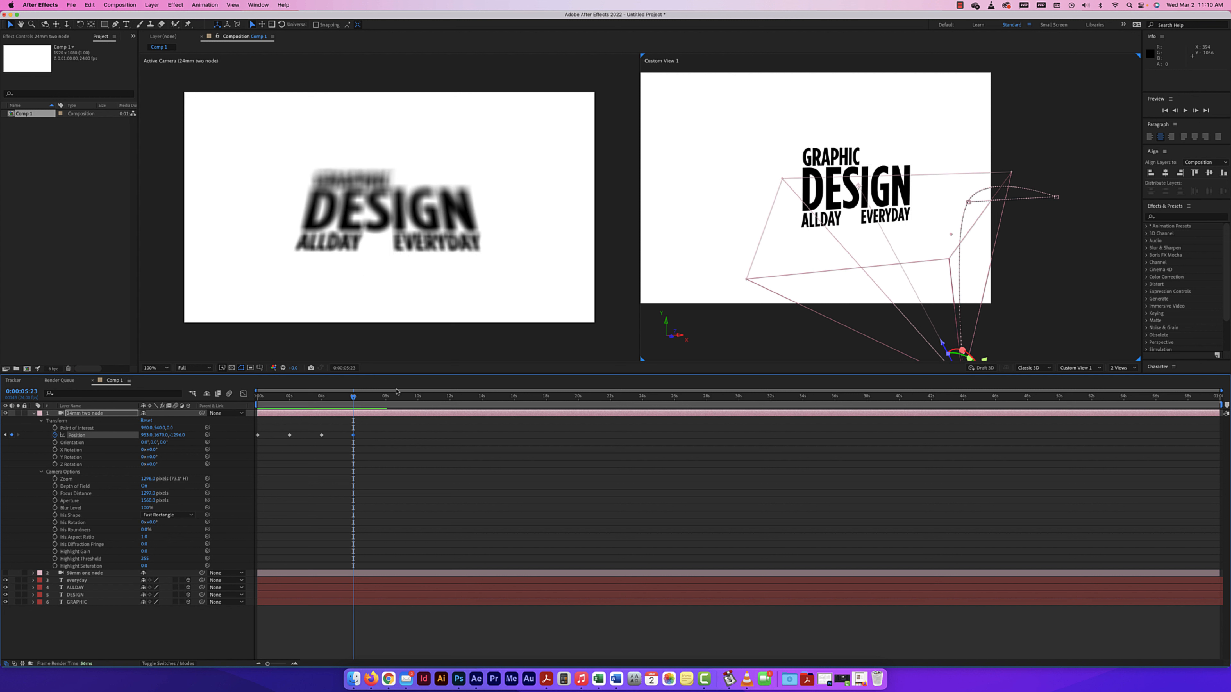
pyautogui.moveTo(354, 397); pyautogui.dragTo(386, 397)
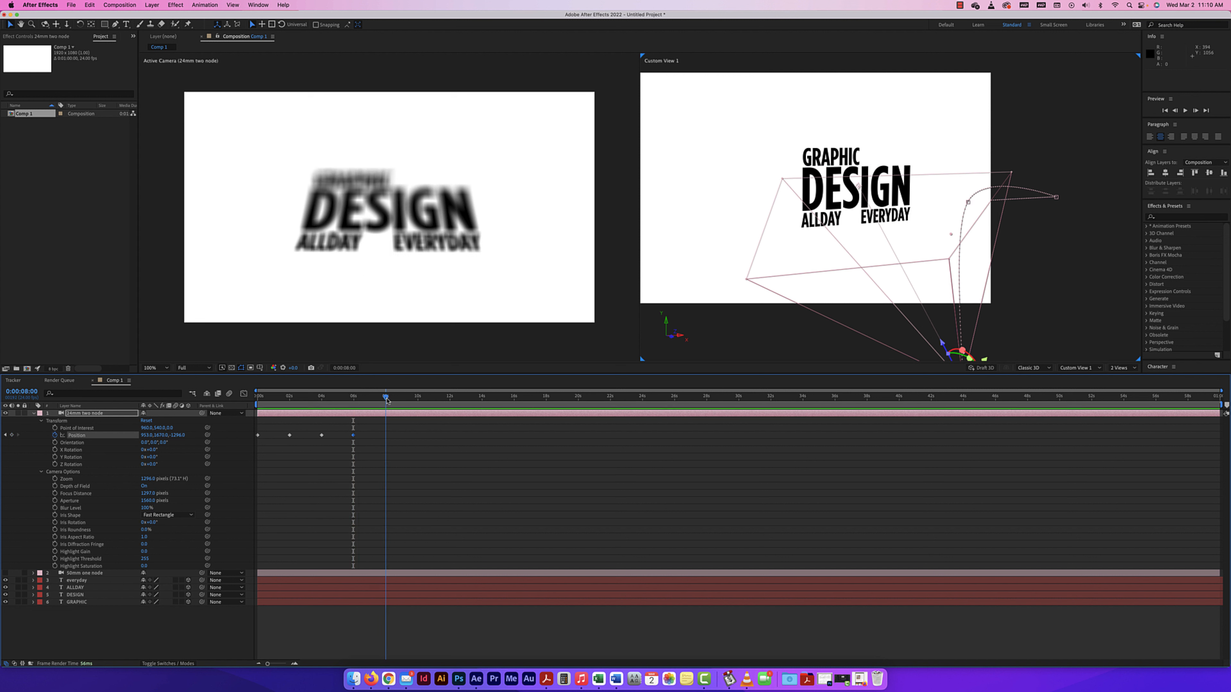
pyautogui.moveTo(156, 435); pyautogui.dragTo(115, 436)
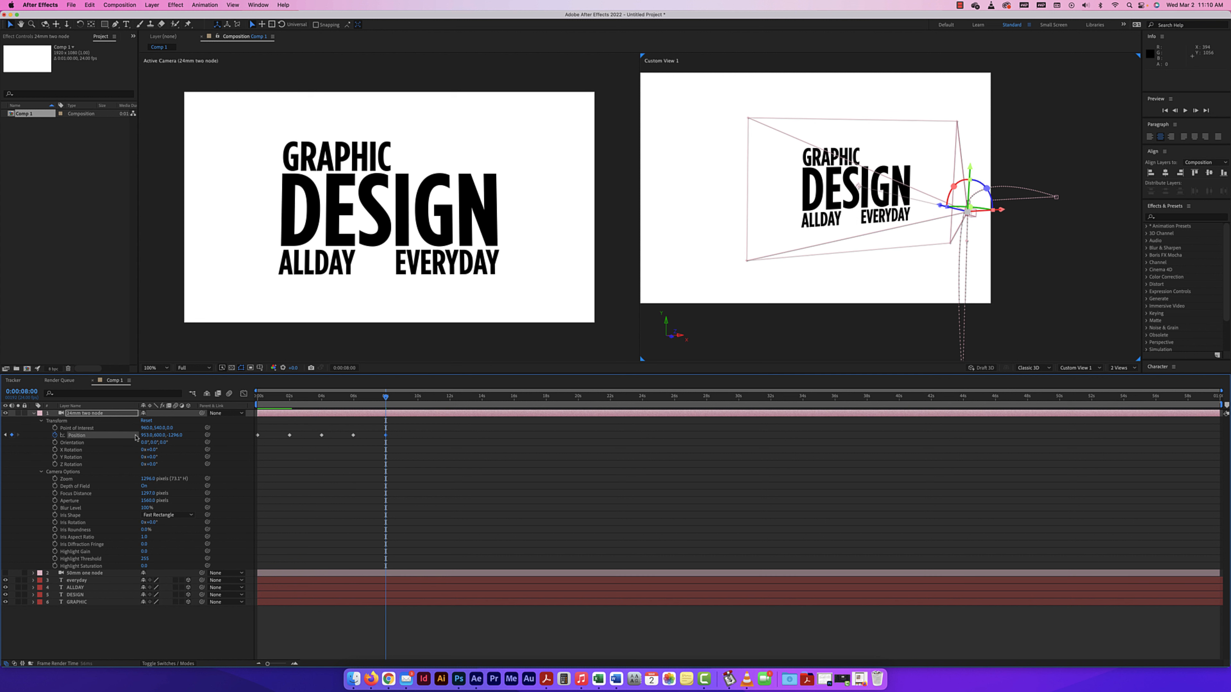
# Keyframe the 24mm camera's Position with Z about -826 at 10 seconds and about -1306 at 12 seconds.
pyautogui.moveTo(386, 396); pyautogui.dragTo(417, 399)
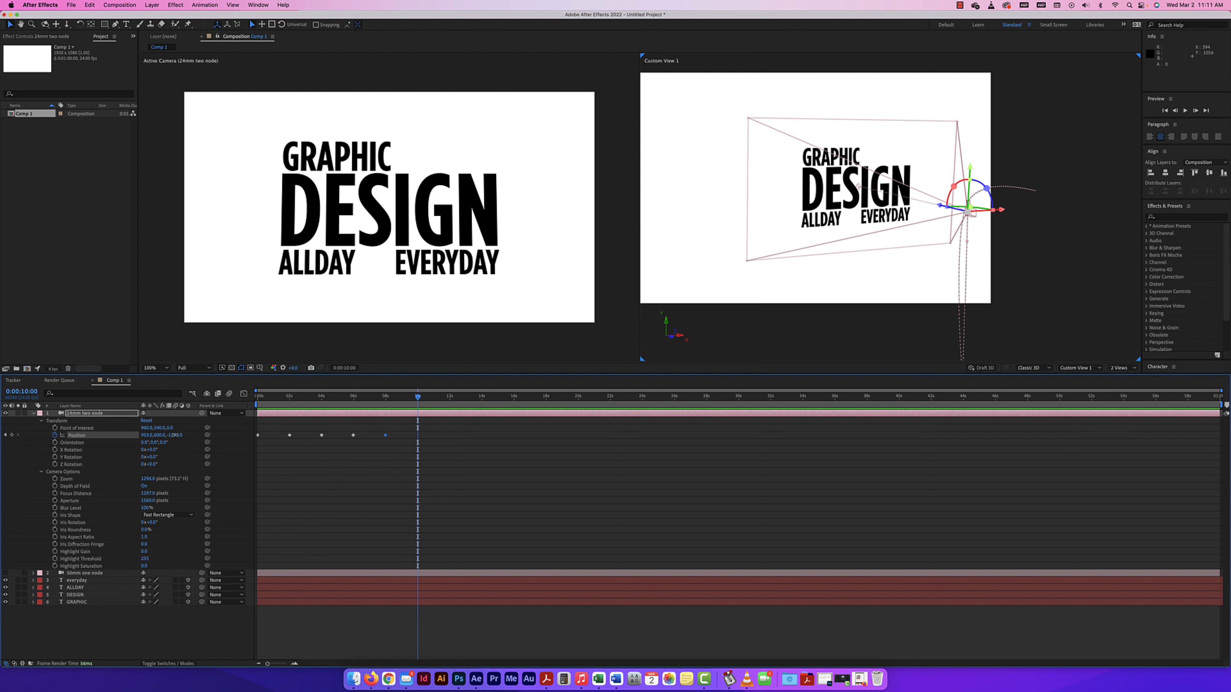
pyautogui.moveTo(175, 435); pyautogui.dragTo(116, 434)
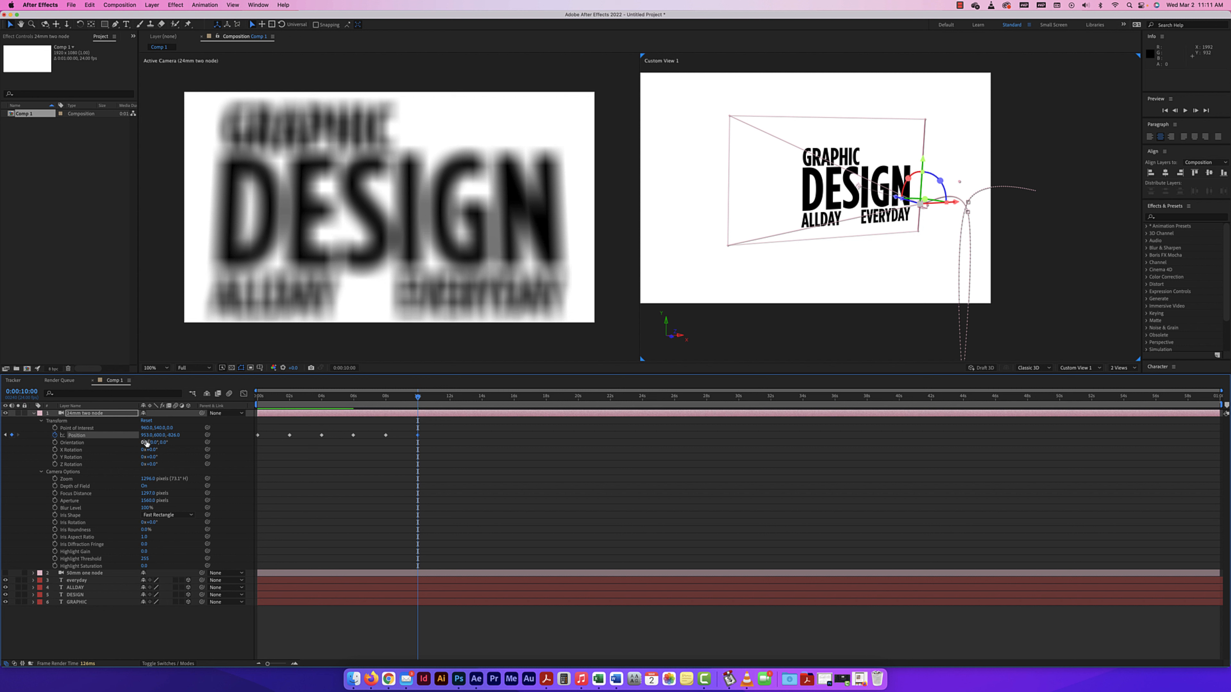
pyautogui.moveTo(417, 397); pyautogui.dragTo(450, 398)
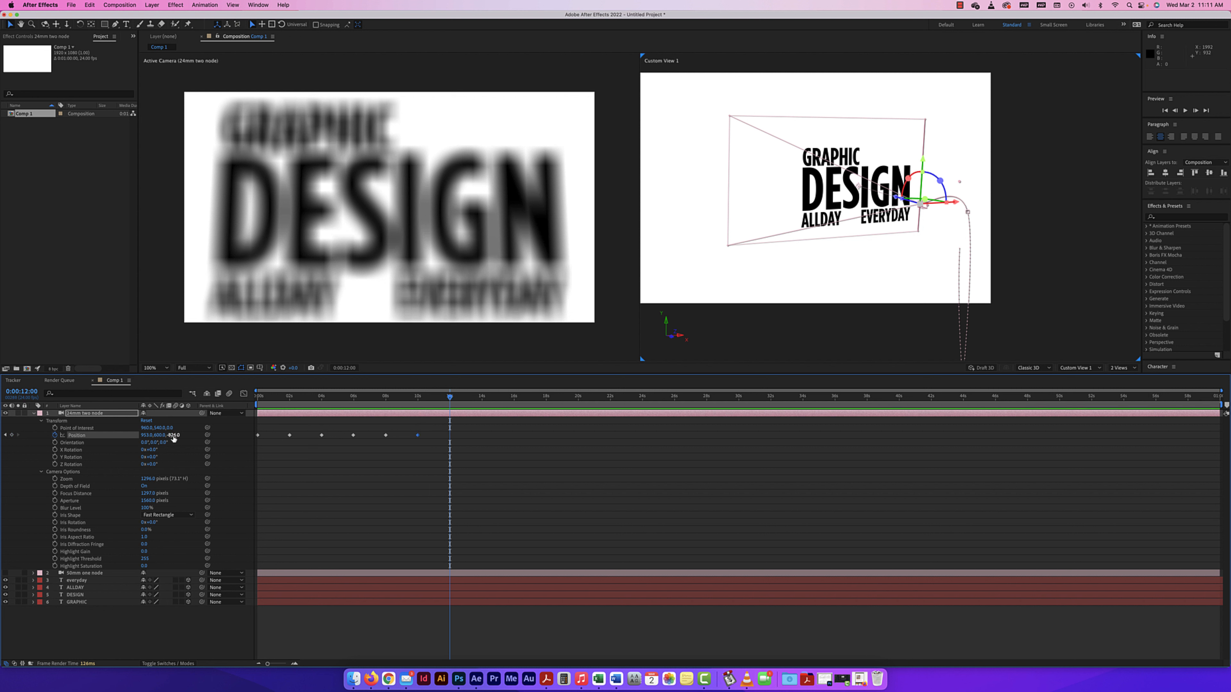
pyautogui.moveTo(176, 435); pyautogui.dragTo(154, 435)
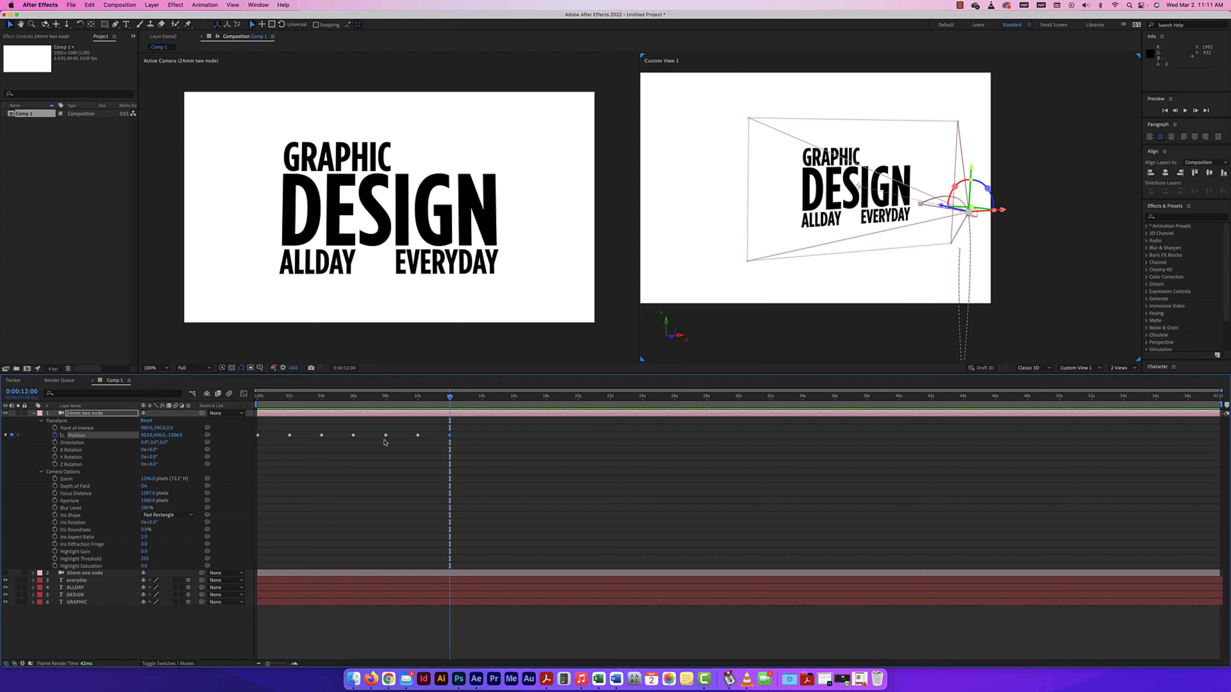
# Set the 24mm camera's Blur Level to 20%, adjust its Aperture at the 10-second frame, and play the animation from the beginning.
pyautogui.moveTo(450, 397); pyautogui.dragTo(418, 398)
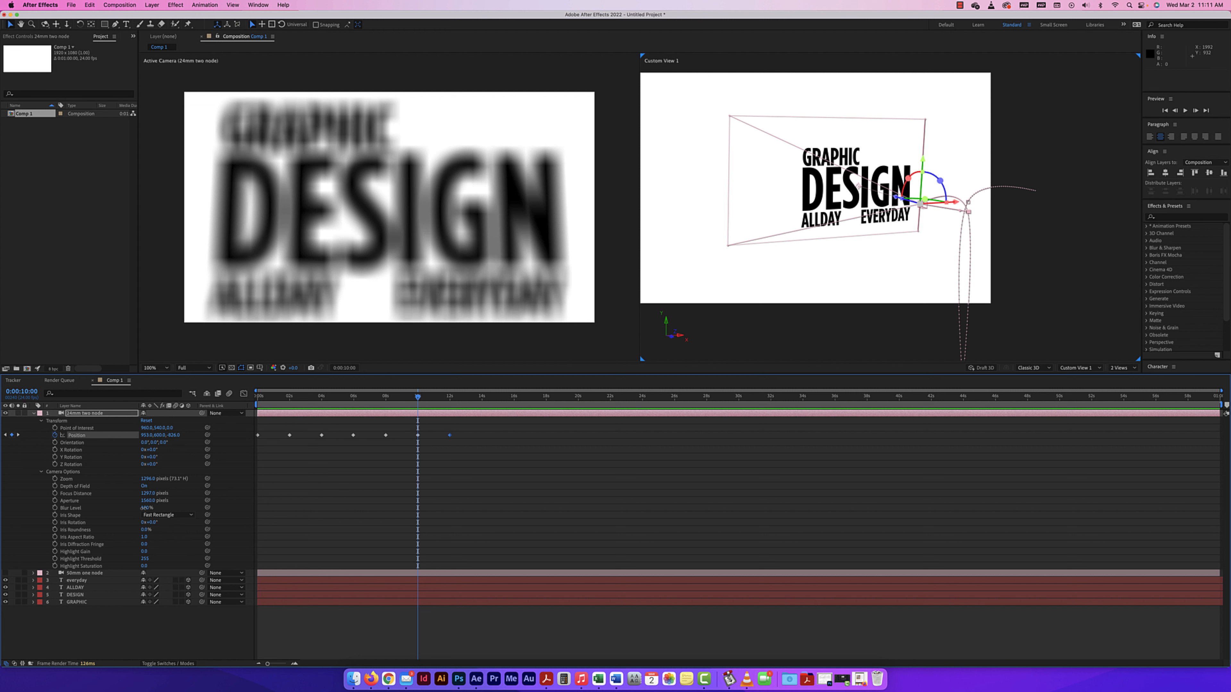
pyautogui.moveTo(144, 507); pyautogui.dragTo(61, 502)
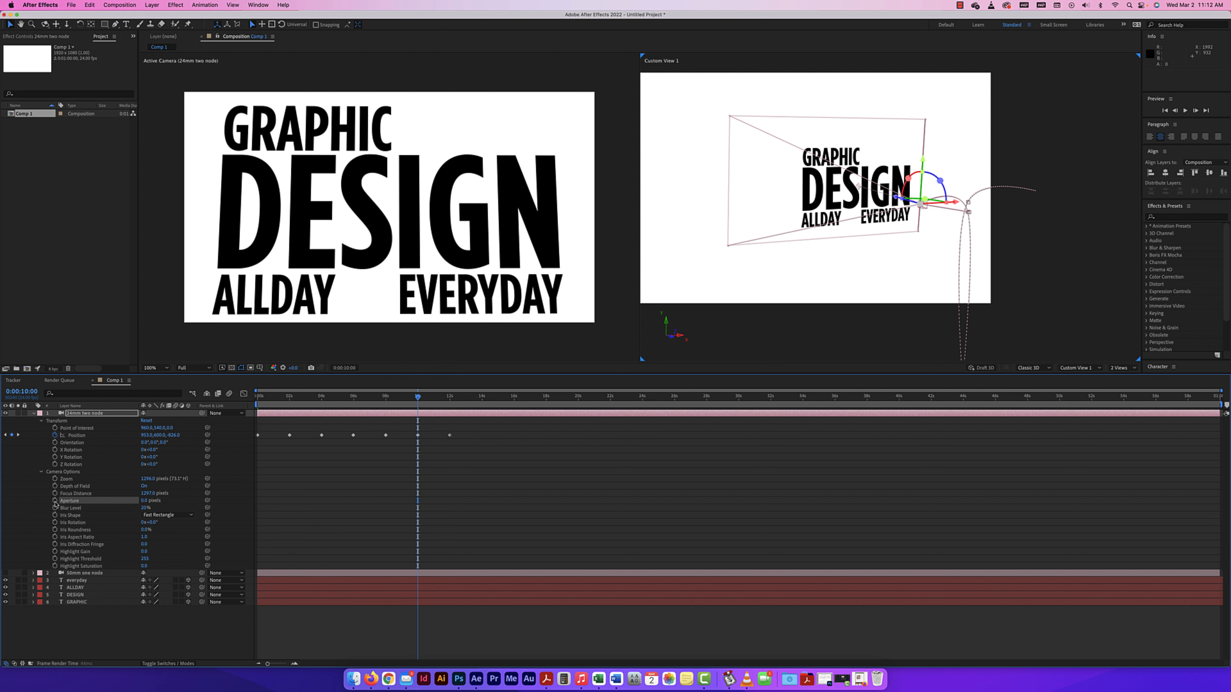
pyautogui.moveTo(145, 501)
pyautogui.mouseDown()
pyautogui.moveTo(287, 495)
pyautogui.moveTo(137, 495)
pyautogui.moveTo(151, 495)
pyautogui.mouseUp()
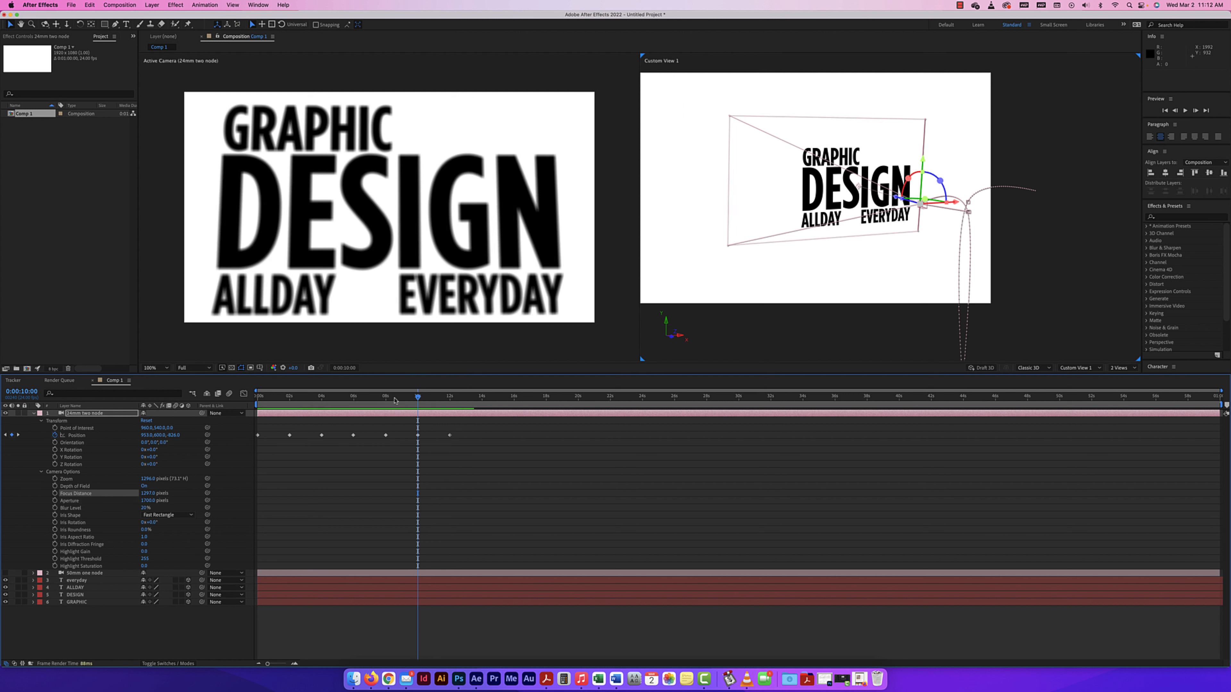
pyautogui.moveTo(418, 397); pyautogui.dragTo(258, 397)
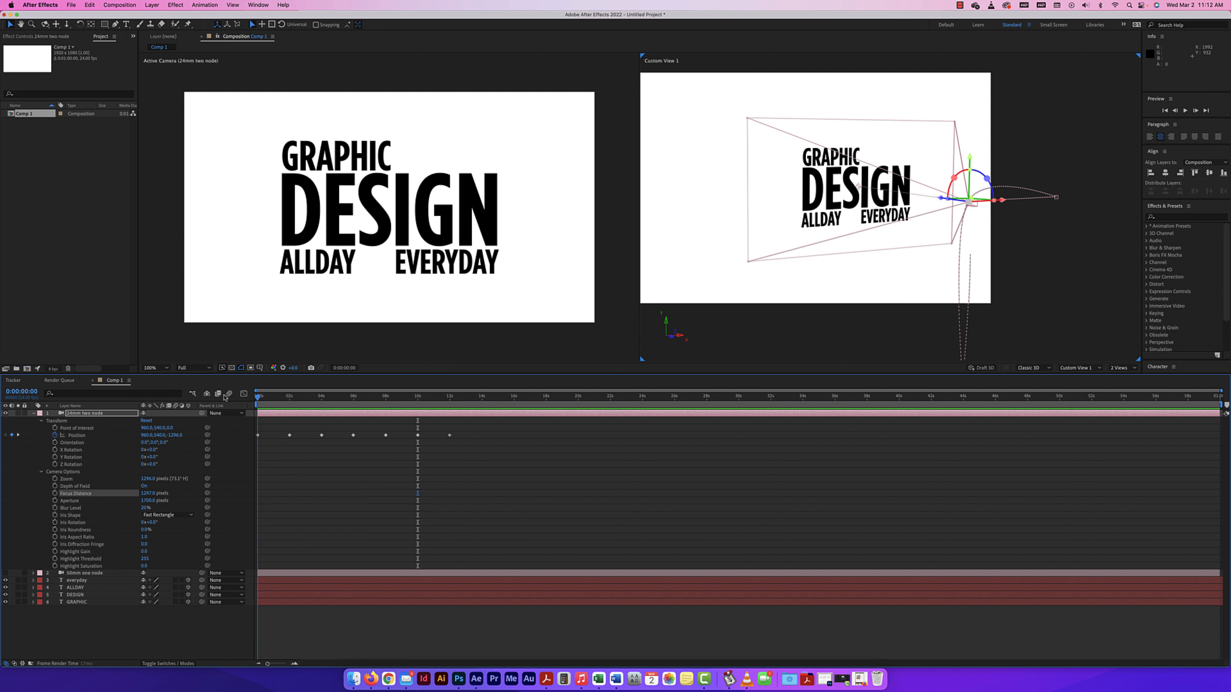
pyautogui.press('space')
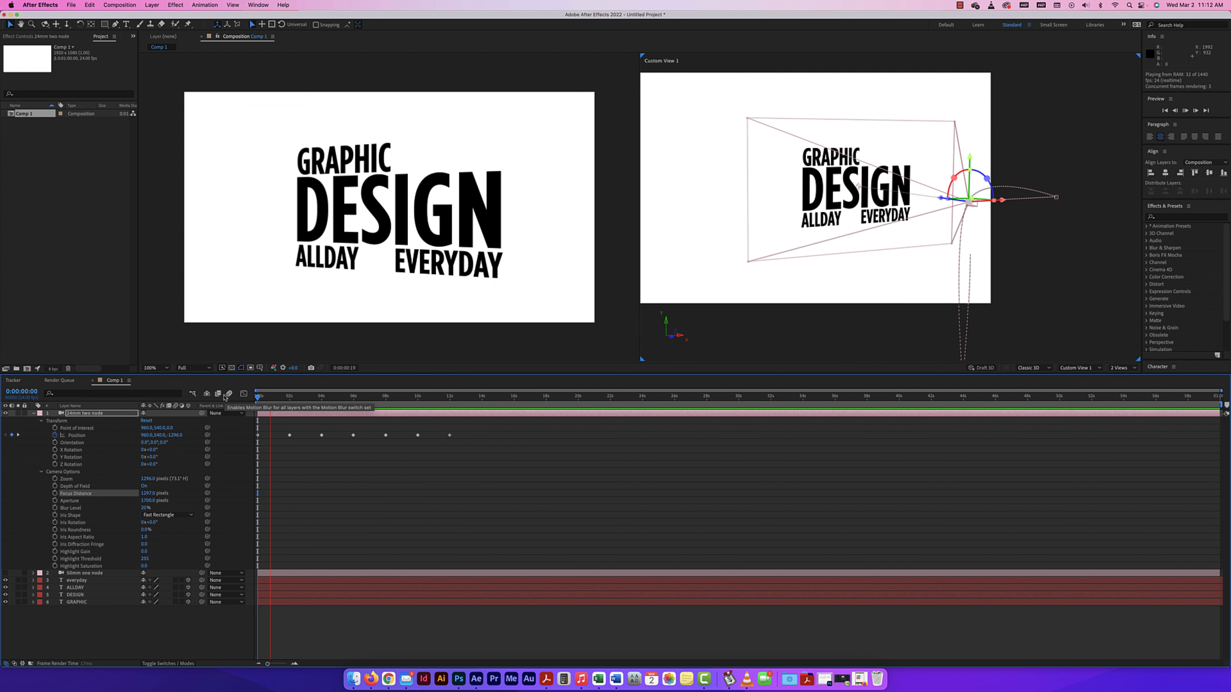
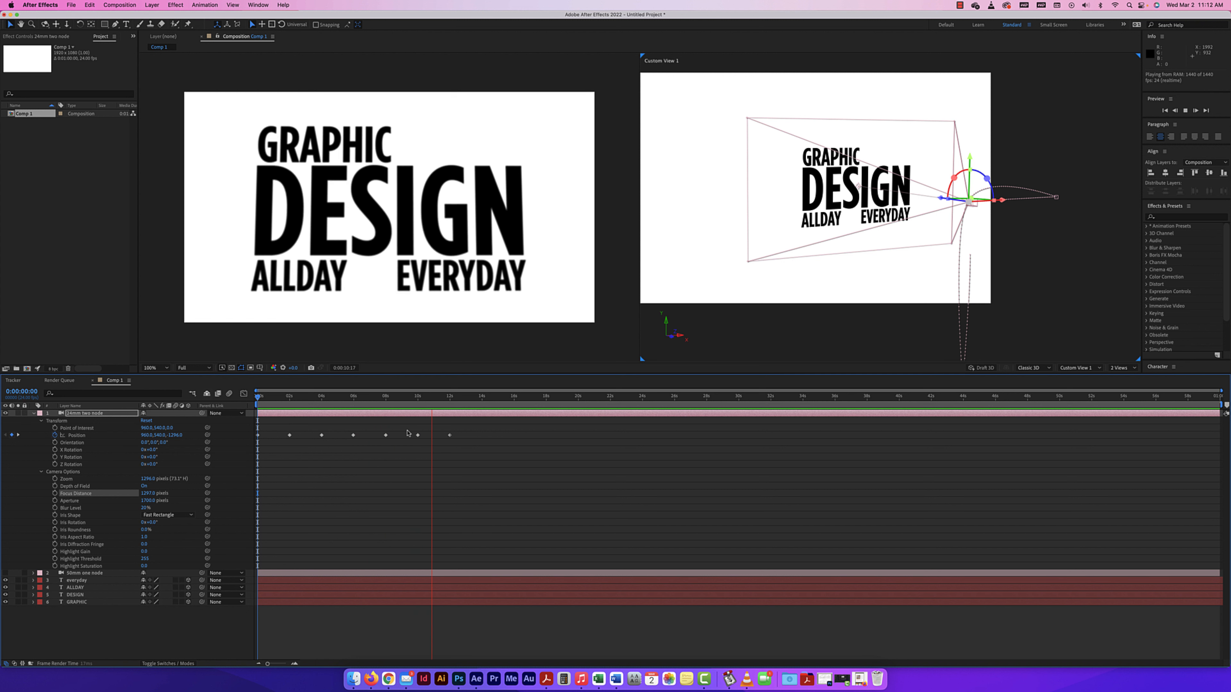
# Stop the preview, collapse the 24mm two-node camera's properties and hide that camera layer.
pyautogui.press('space')
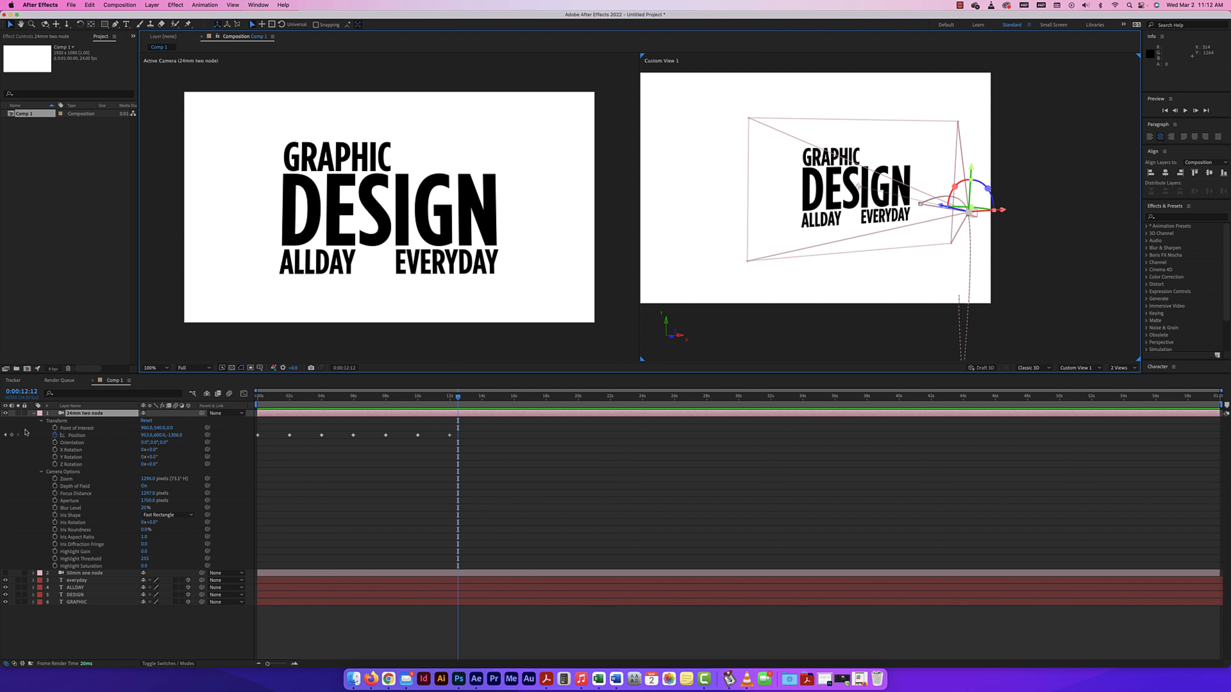
pyautogui.click(34, 413)
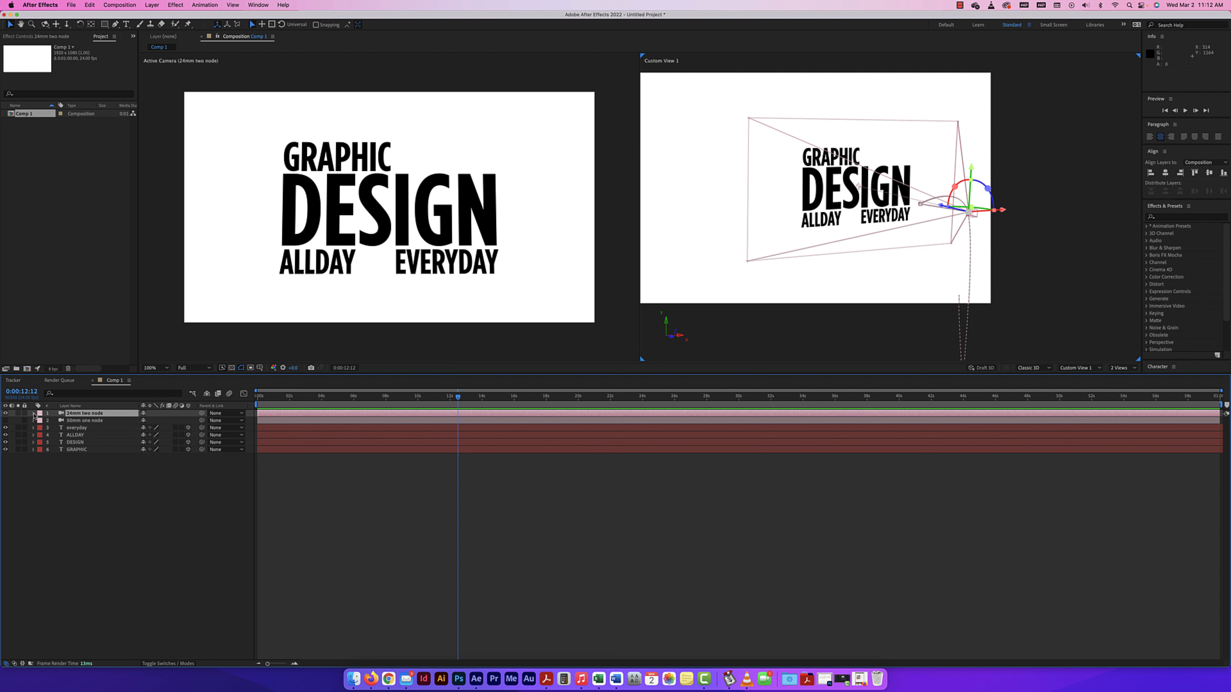
pyautogui.click(6, 414)
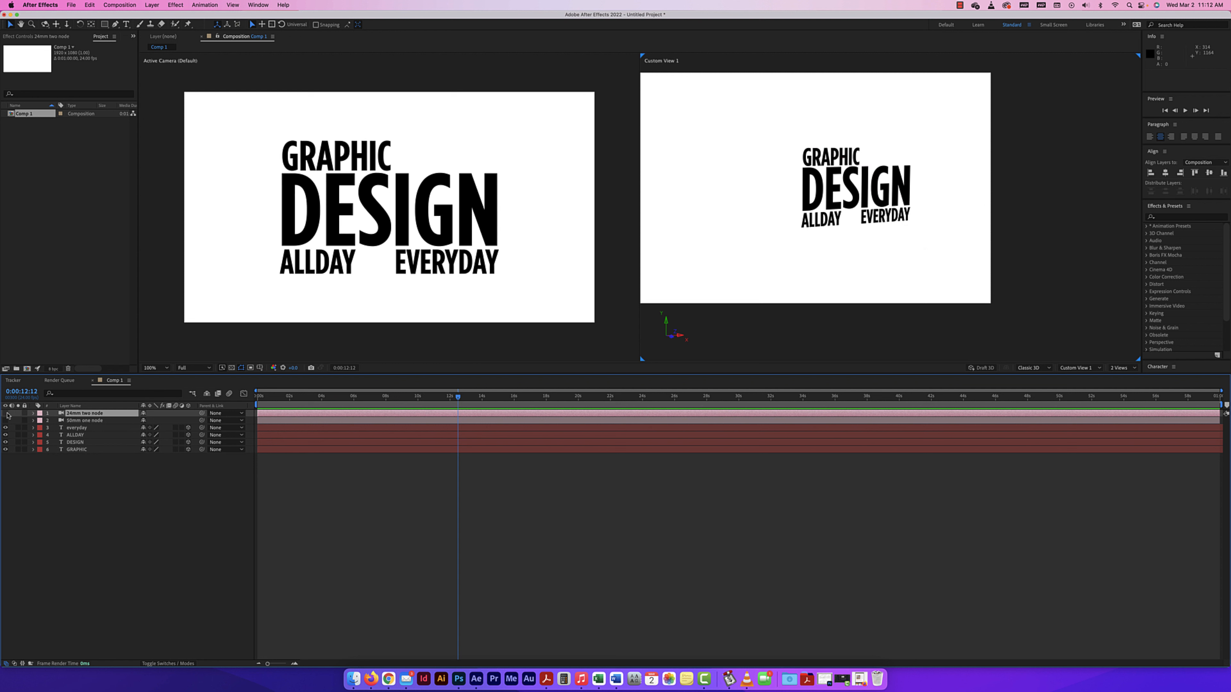
# Create a one-node camera named 24mm one node with the 24mm preset and focus distance locked to zoom.
pyautogui.click(150, 5)
pyautogui.moveTo(184, 17)
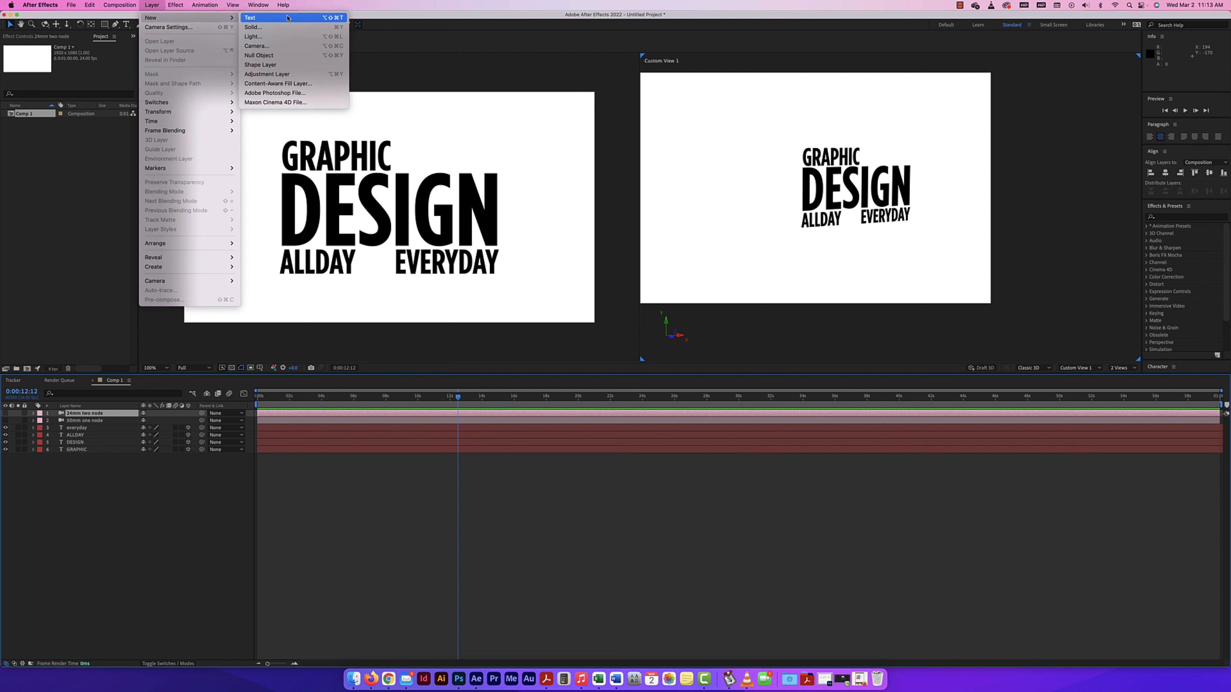
pyautogui.click(284, 47)
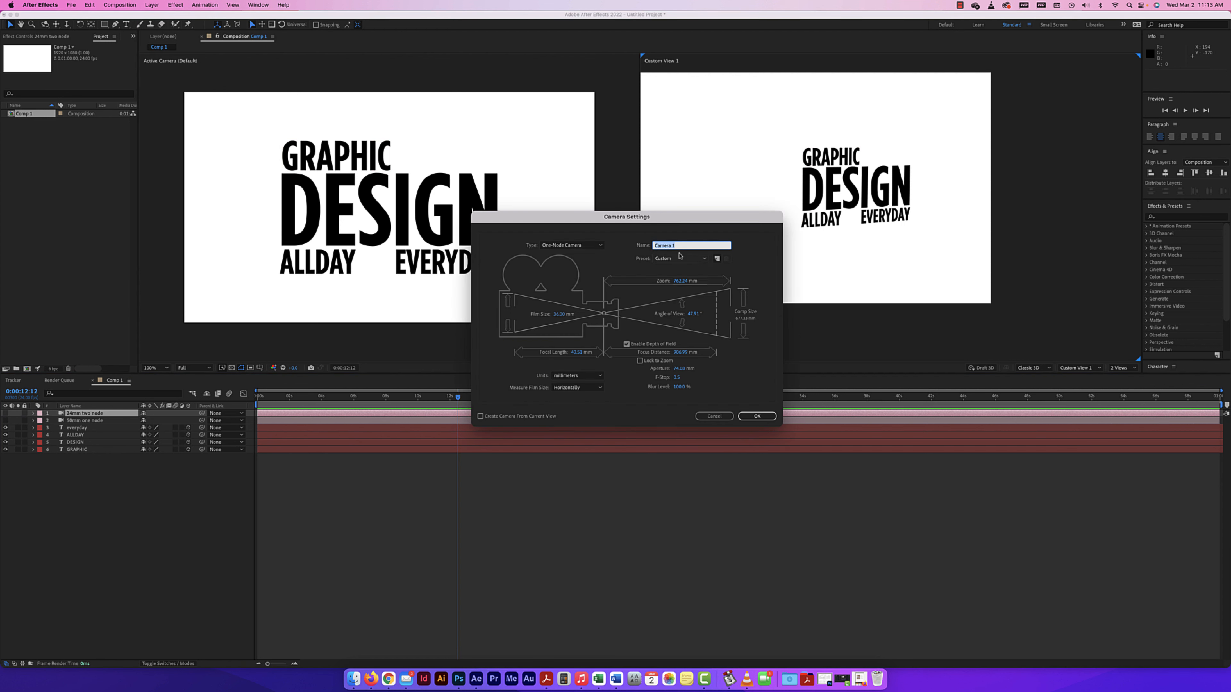
pyautogui.click(674, 262)
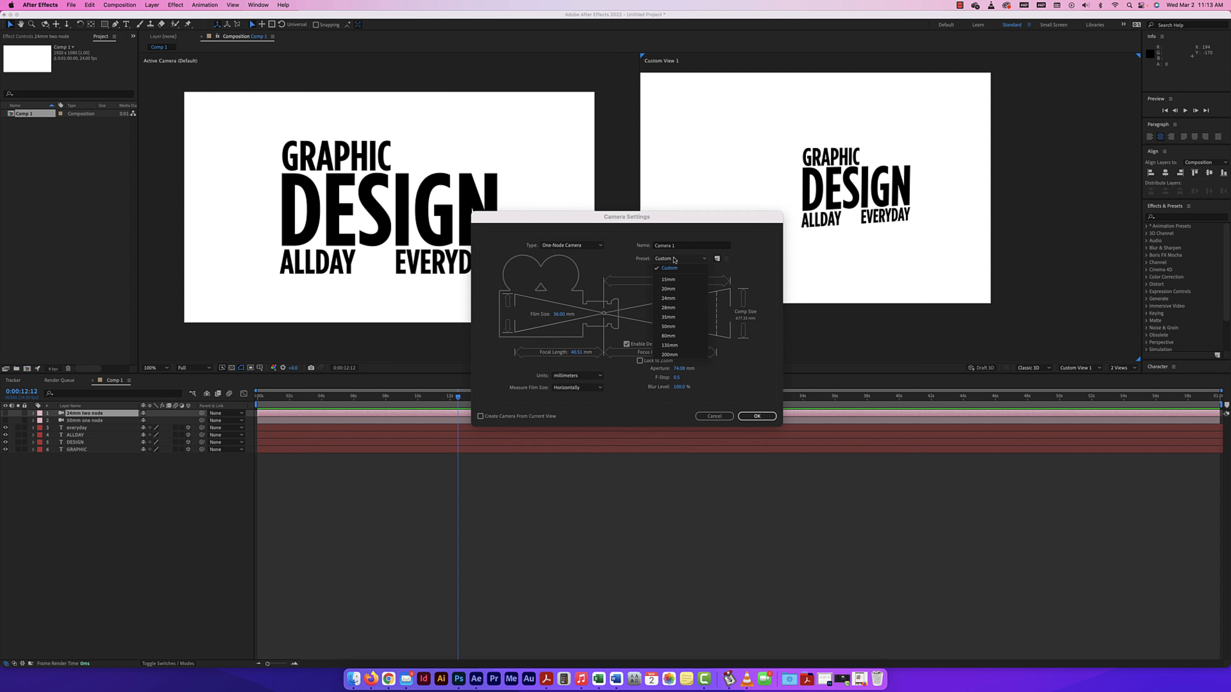
pyautogui.click(678, 302)
pyautogui.hotkey('shift', 'Tab')
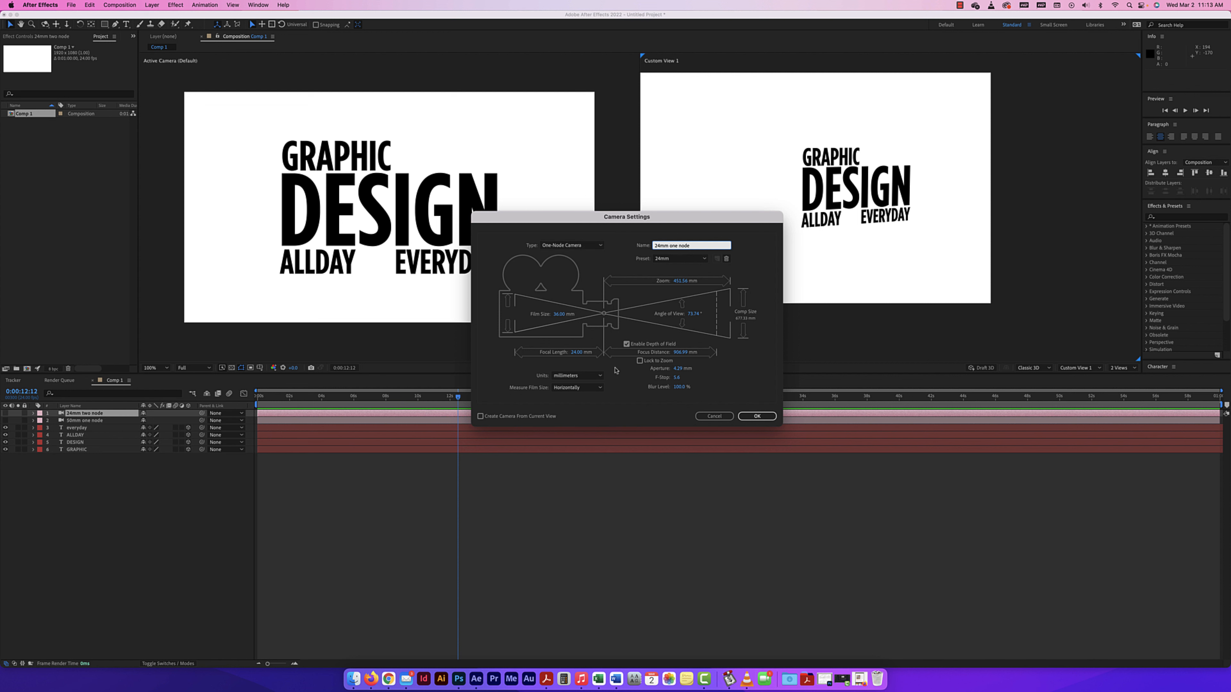
pyautogui.click(639, 361)
pyautogui.click(759, 417)
pyautogui.click(758, 417)
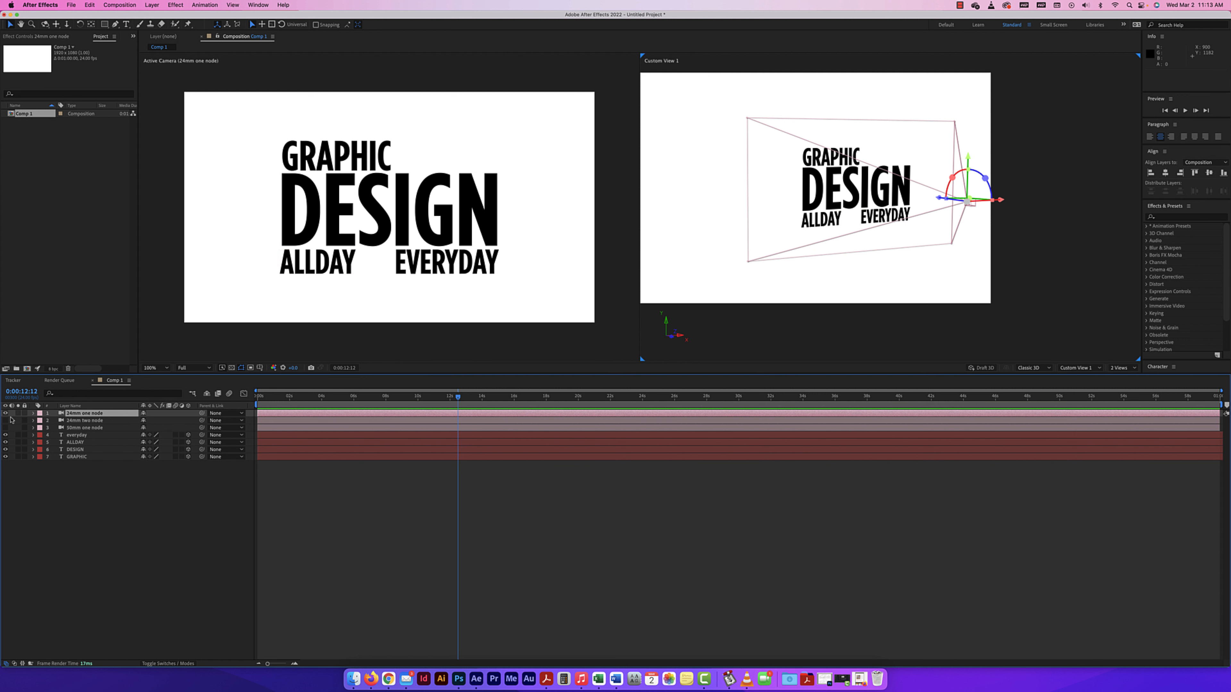
# Set a Position keyframe for the 24mm one-node camera at 0:00:00:00.
pyautogui.click(32, 413)
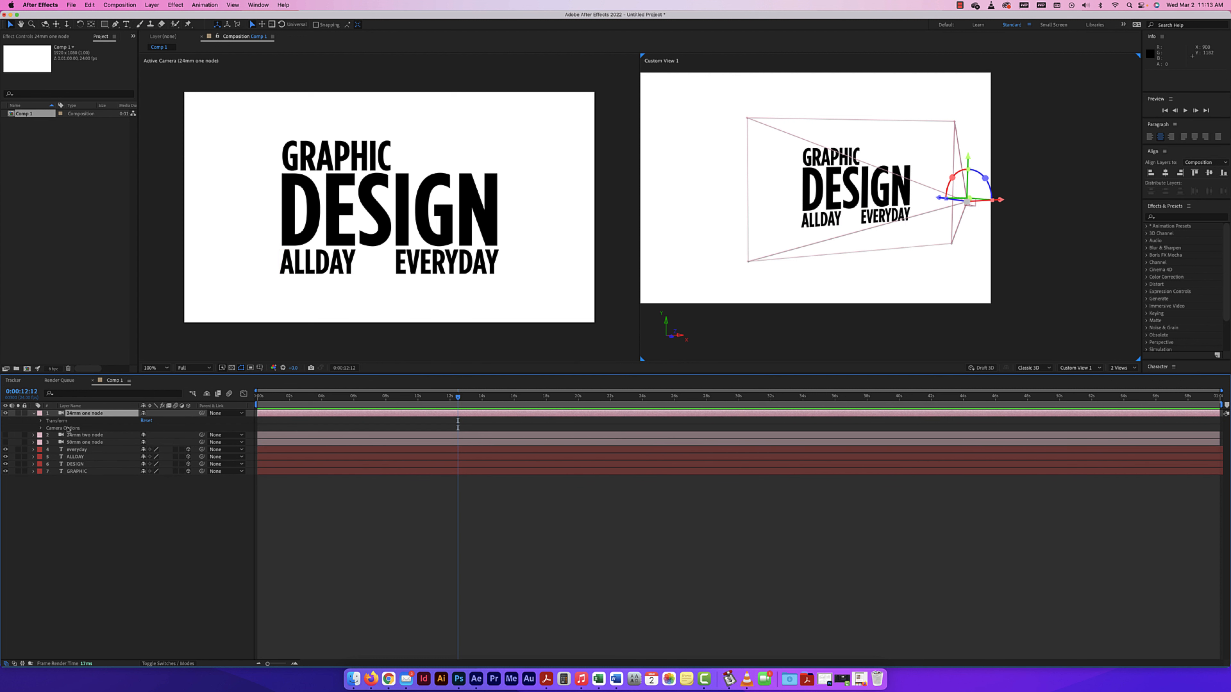
pyautogui.click(40, 421)
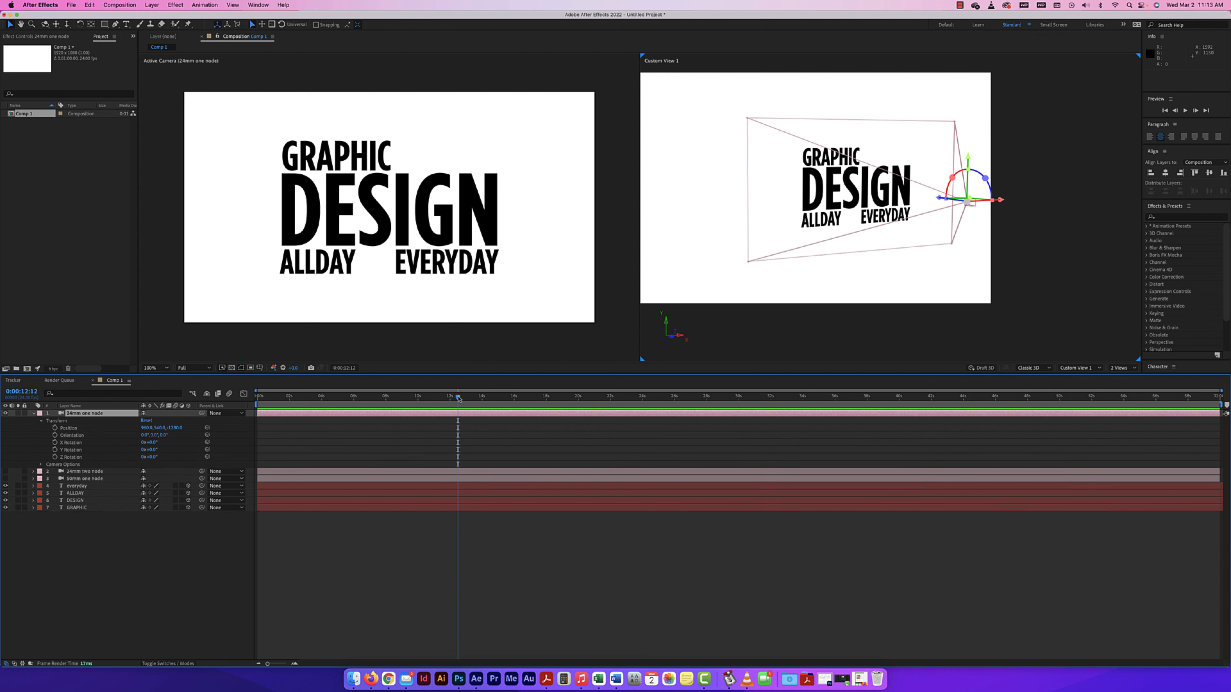
pyautogui.moveTo(440, 398); pyautogui.dragTo(256, 398)
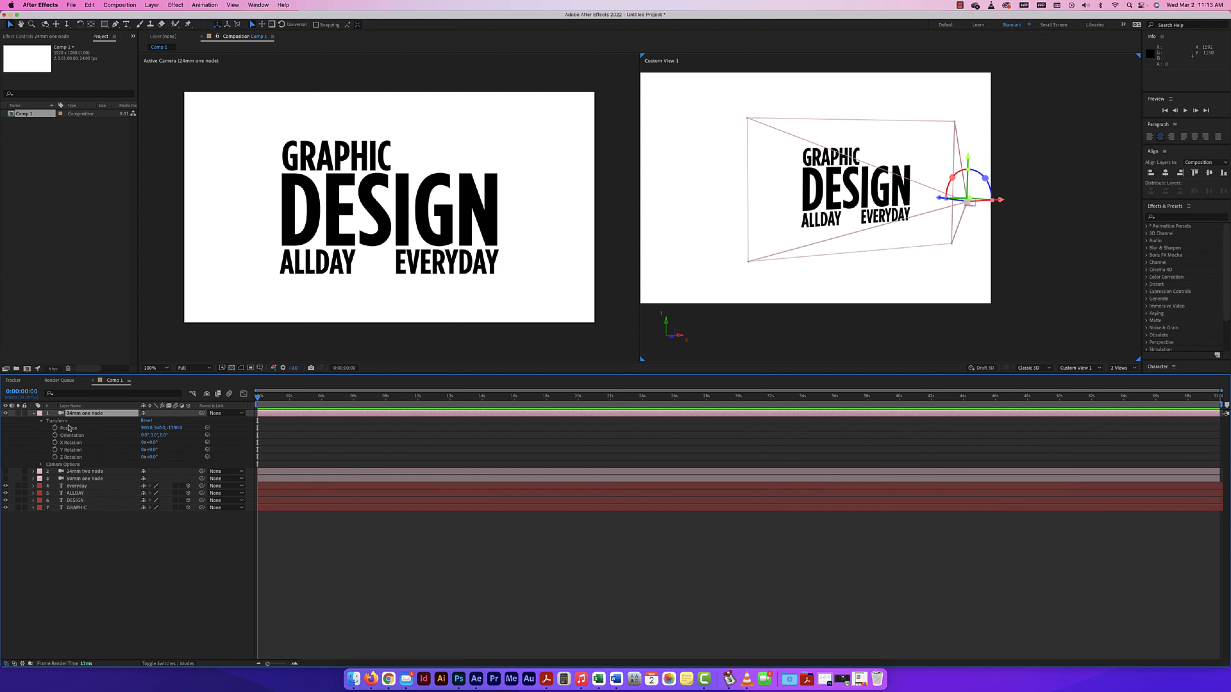
pyautogui.click(55, 428)
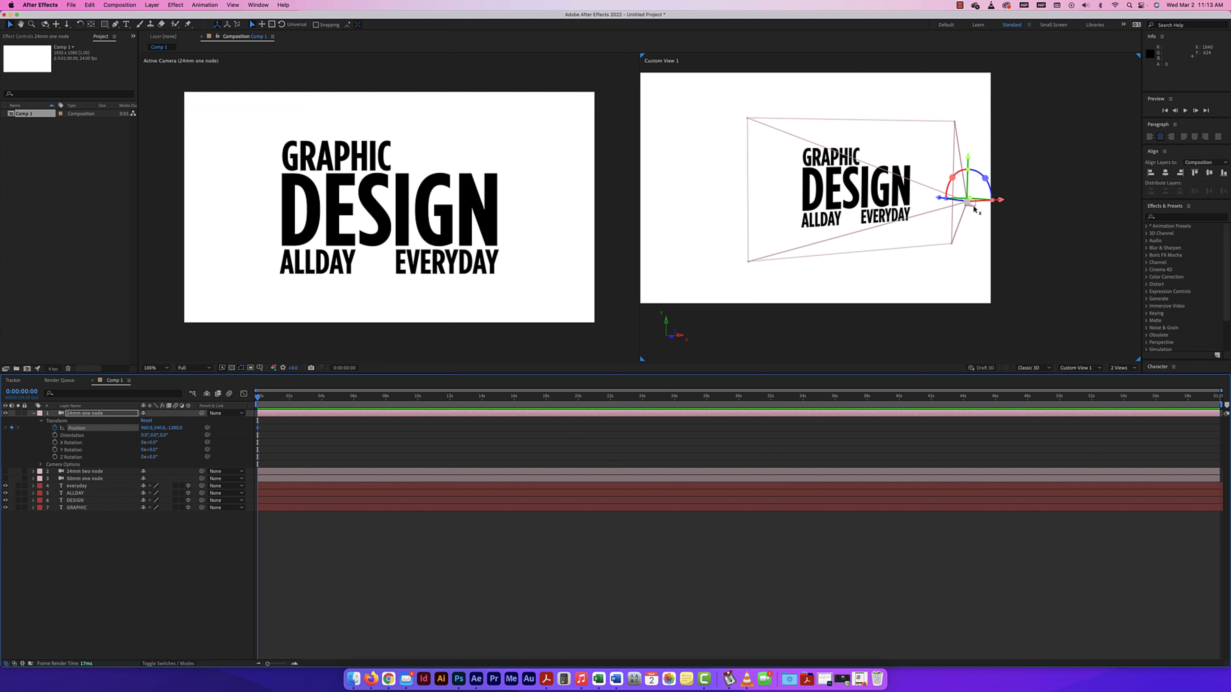
pyautogui.scroll(1, 974, 213)
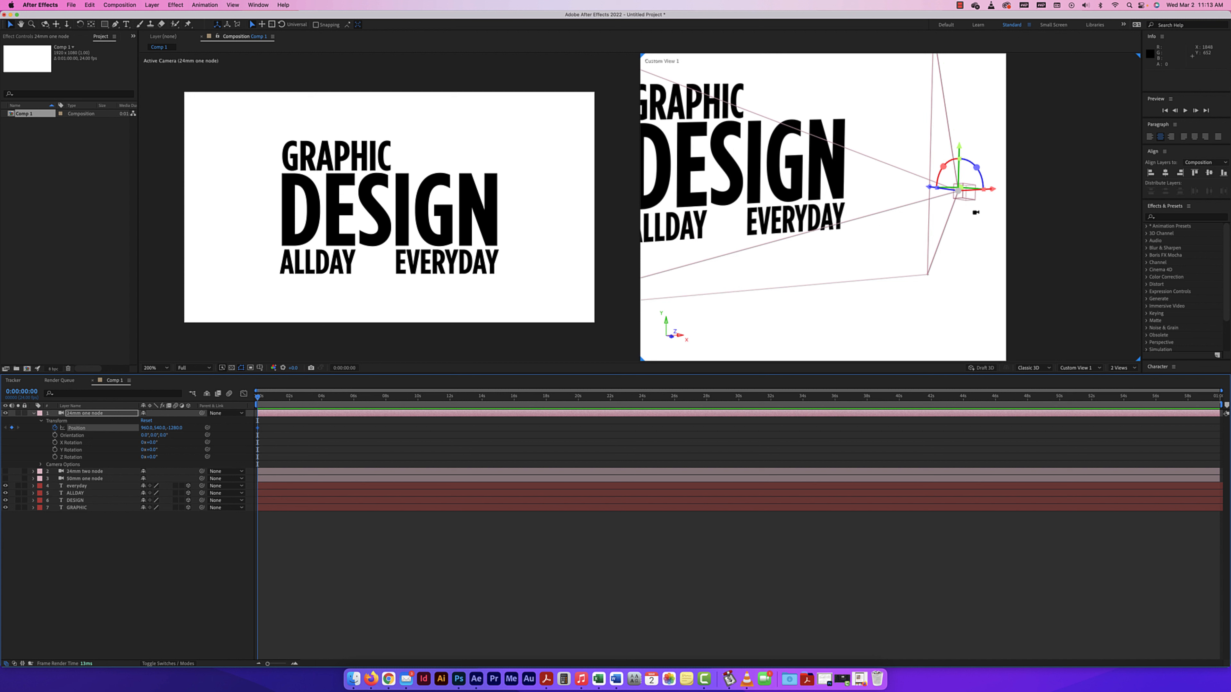
pyautogui.scroll(1, 954, 215)
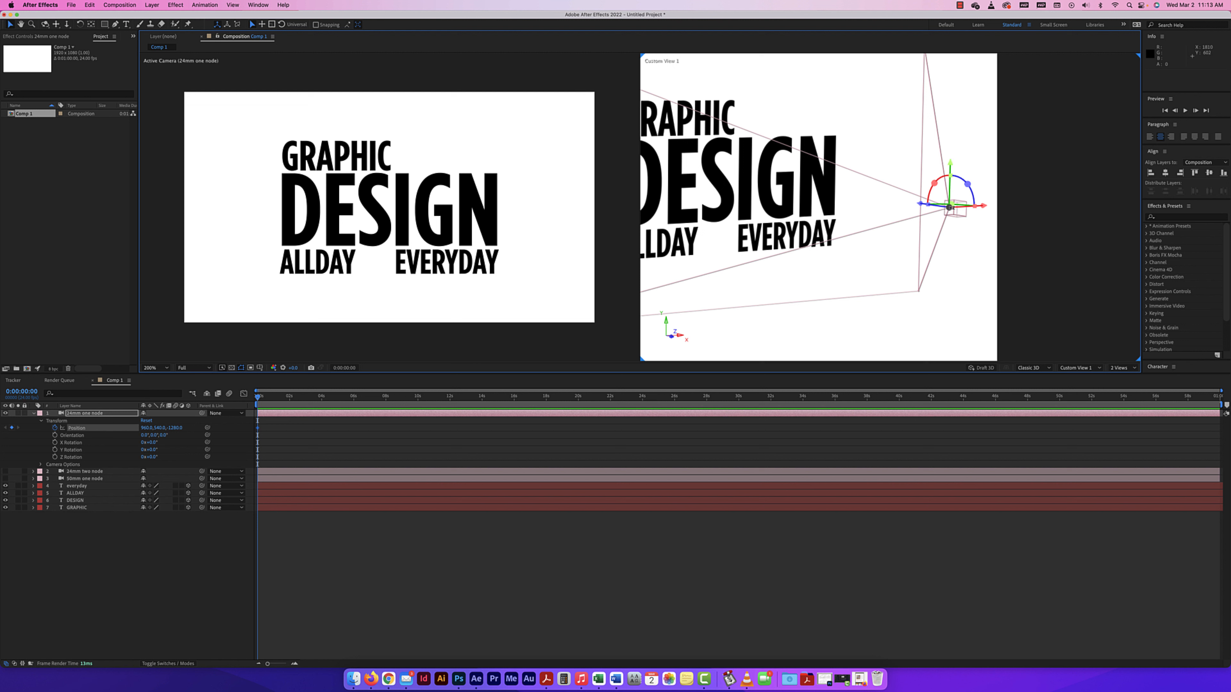
pyautogui.moveTo(954, 210); pyautogui.dragTo(874, 247)
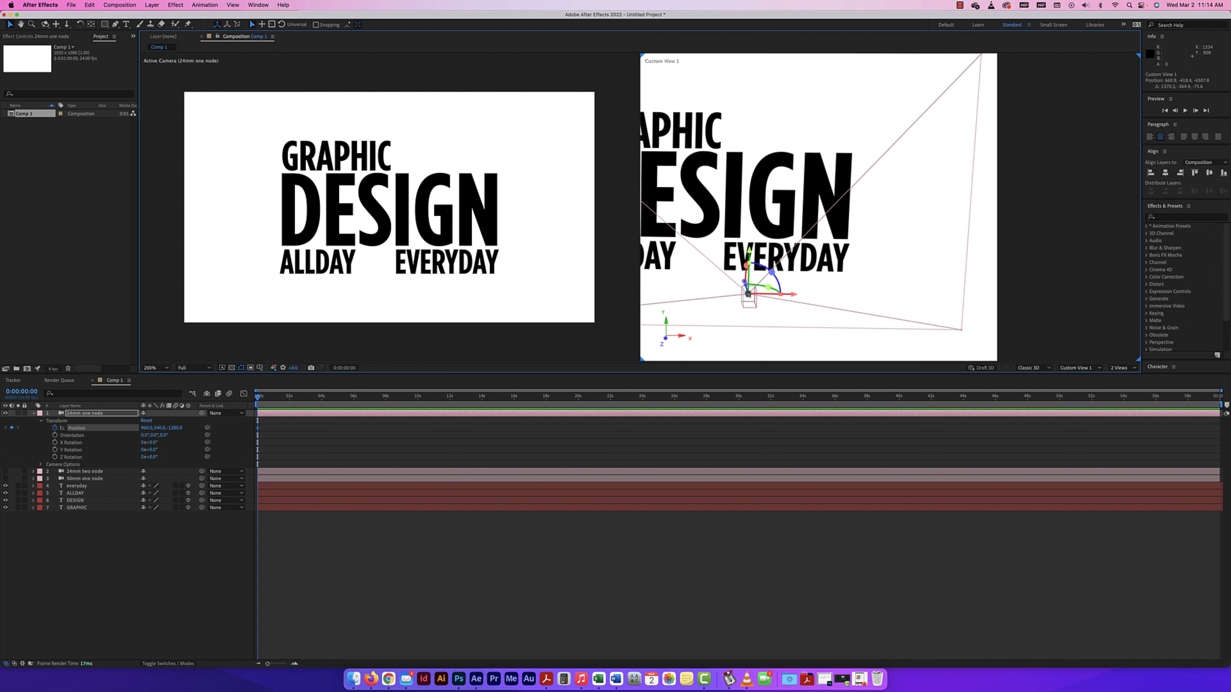
pyautogui.moveTo(748, 293)
pyautogui.mouseDown()
pyautogui.moveTo(760, 262)
pyautogui.moveTo(746, 277)
pyautogui.moveTo(766, 290)
pyautogui.moveTo(750, 297)
pyautogui.mouseUp()
pyautogui.press('super+z')
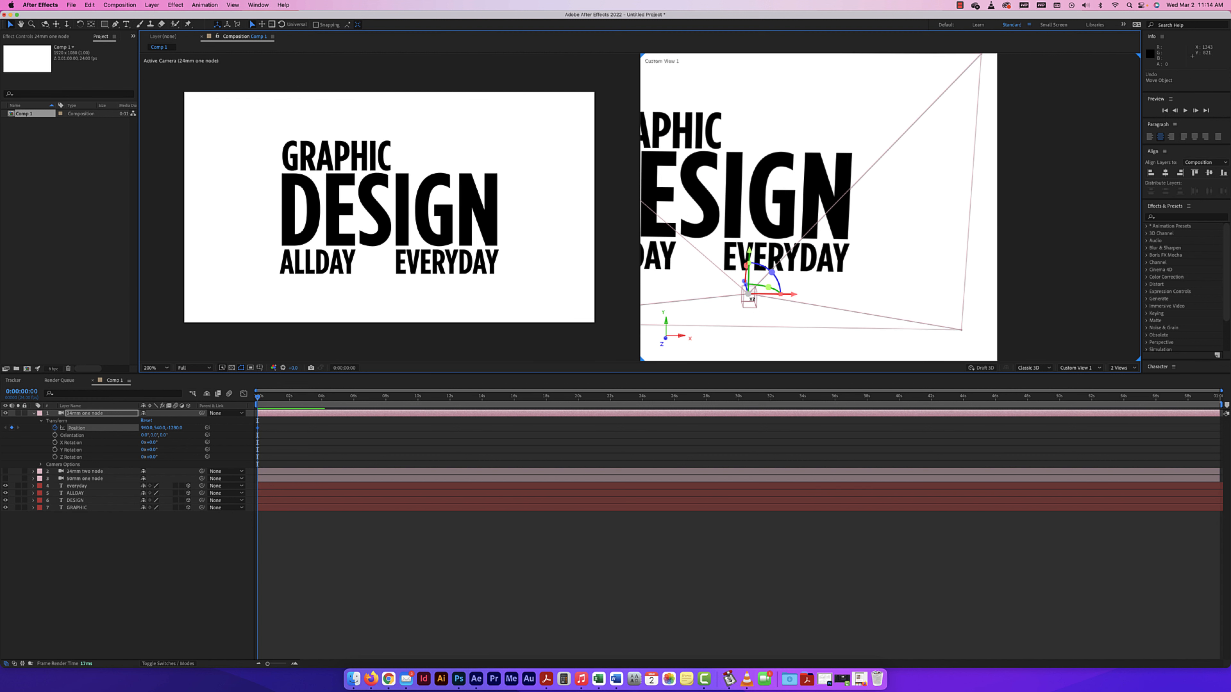
pyautogui.scroll(2, 748, 293)
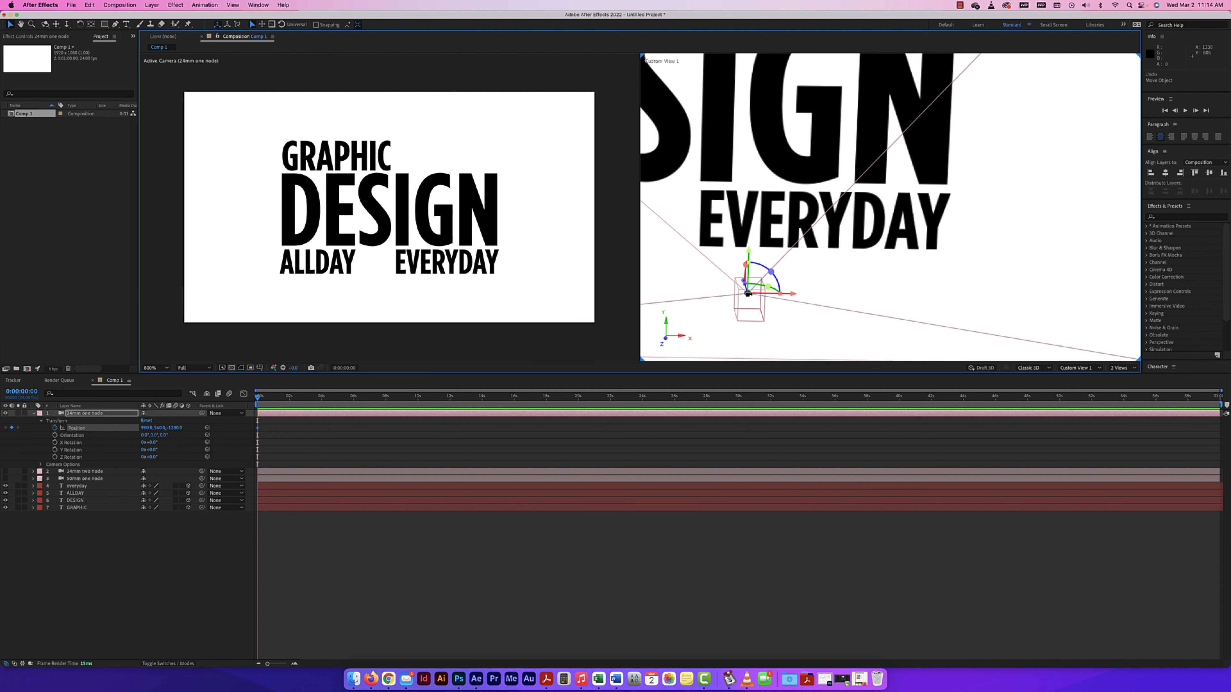
pyautogui.scroll(2, 748, 294)
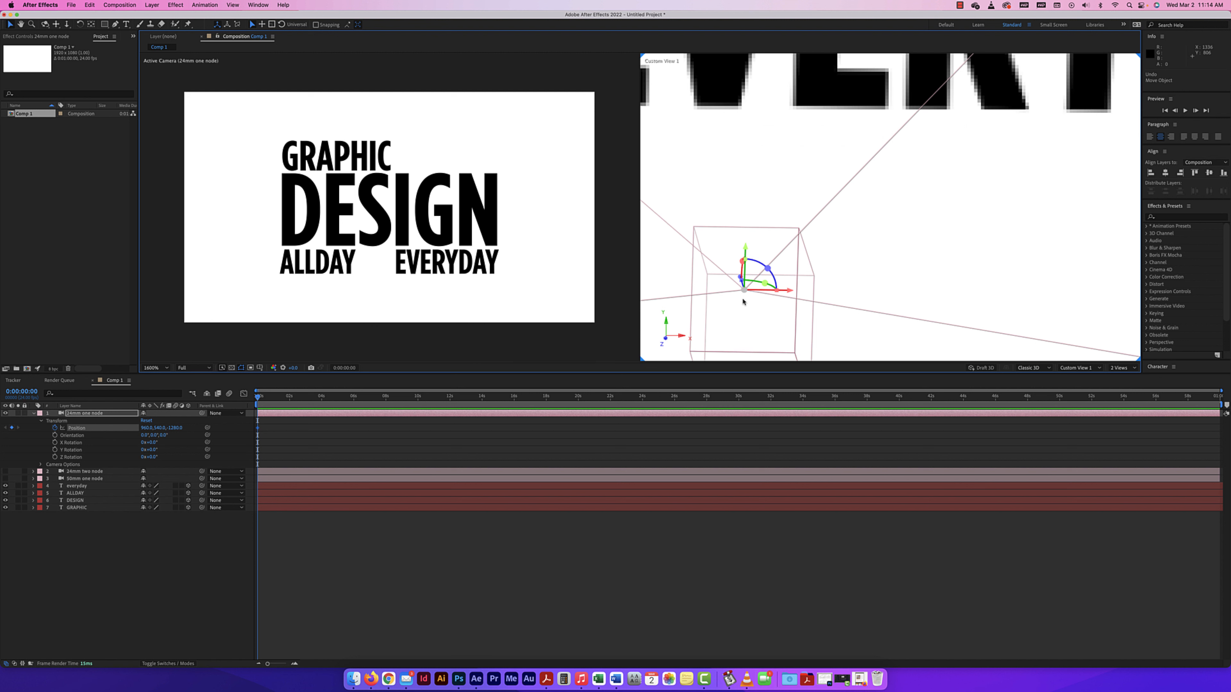
pyautogui.moveTo(734, 303); pyautogui.dragTo(744, 254)
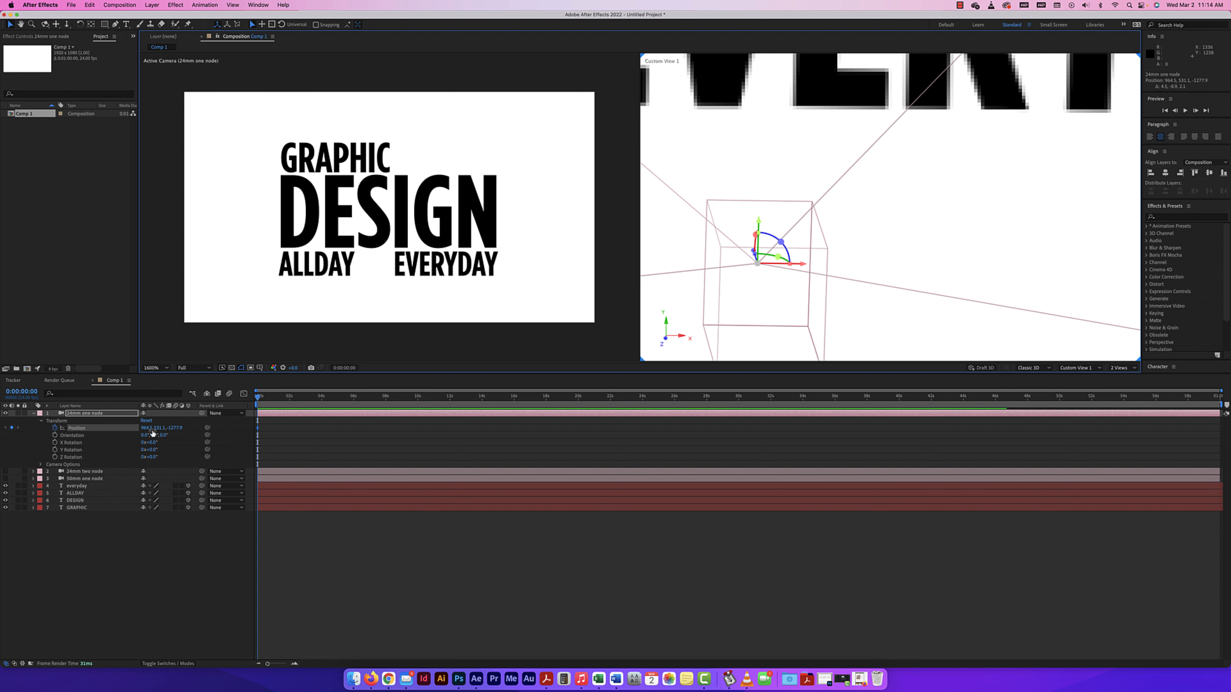
pyautogui.press('super+z')
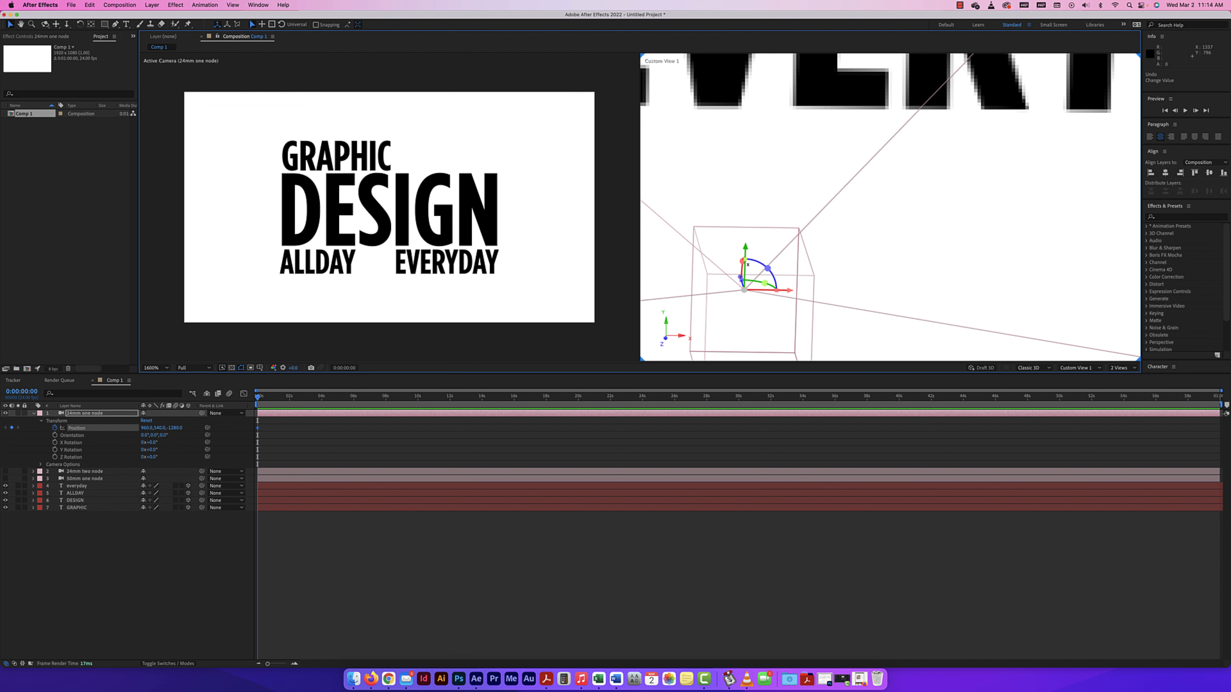
pyautogui.press(',')
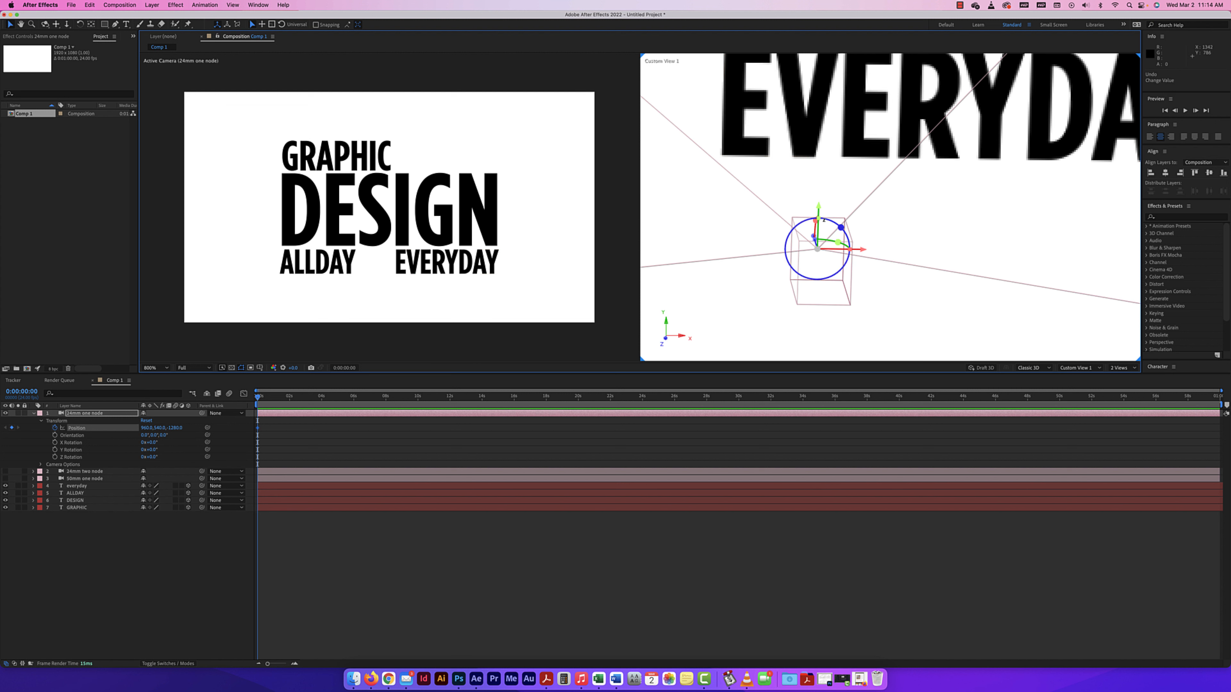
pyautogui.moveTo(819, 208)
pyautogui.mouseDown()
pyautogui.moveTo(820, 250)
pyautogui.moveTo(819, 209)
pyautogui.mouseUp()
pyautogui.scroll(1, 517, 240)
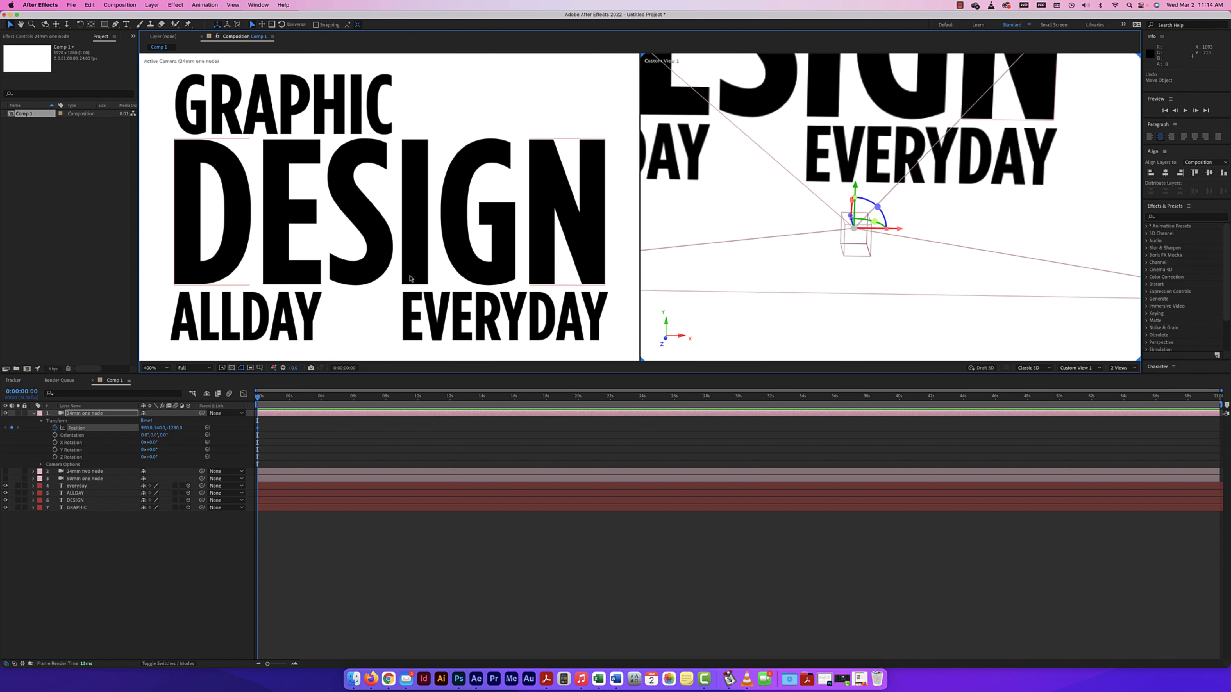
# Keyframe the 24mm one-node camera's Position at 0:00:01:23 with X about 775 and Y about 263.
pyautogui.click(516, 246)
pyautogui.scroll(-1, 516, 246)
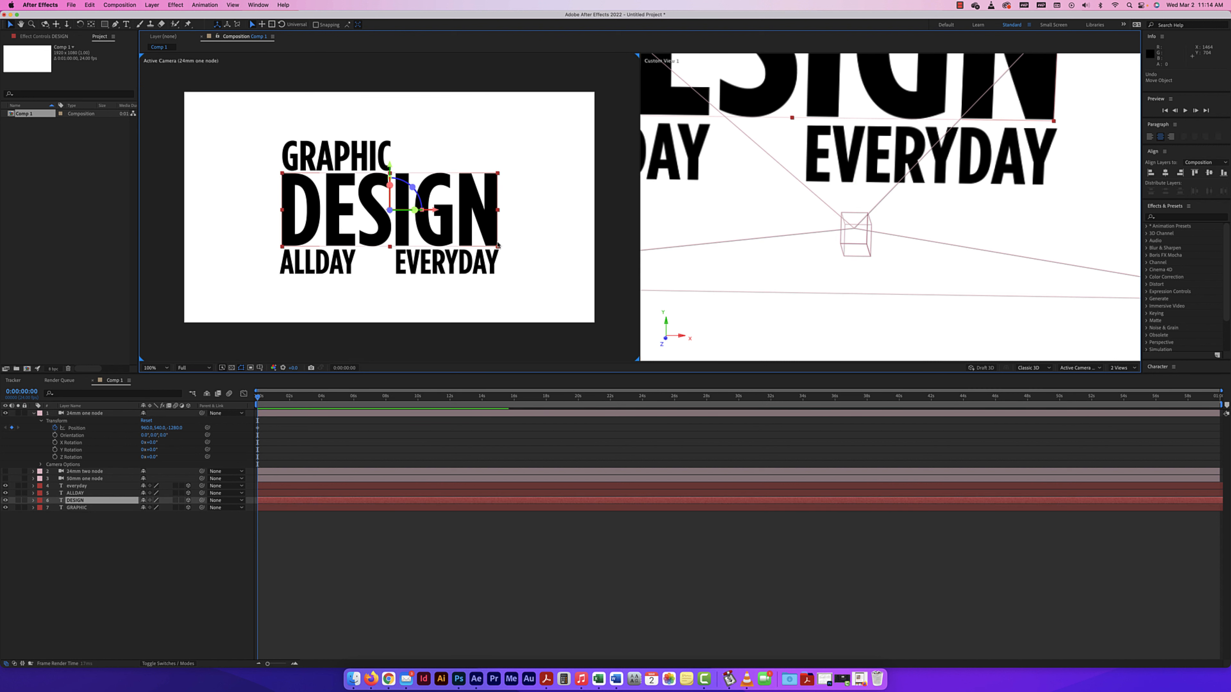
pyautogui.click(881, 163)
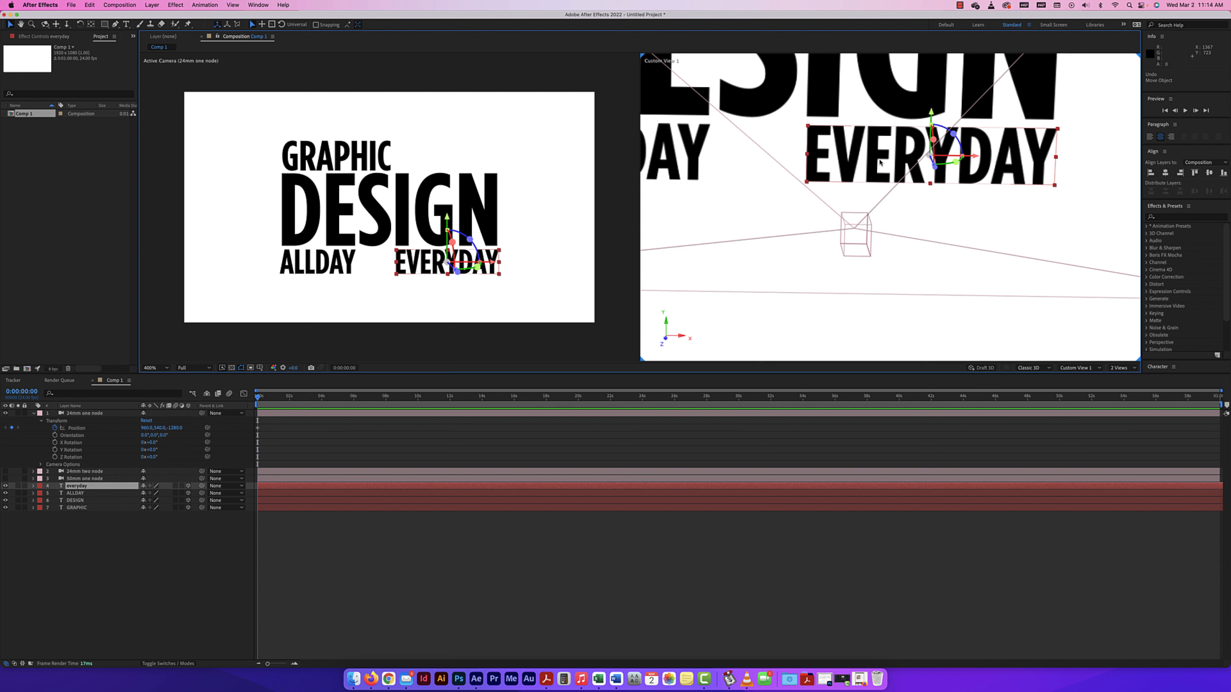
pyautogui.scroll(-1, 880, 162)
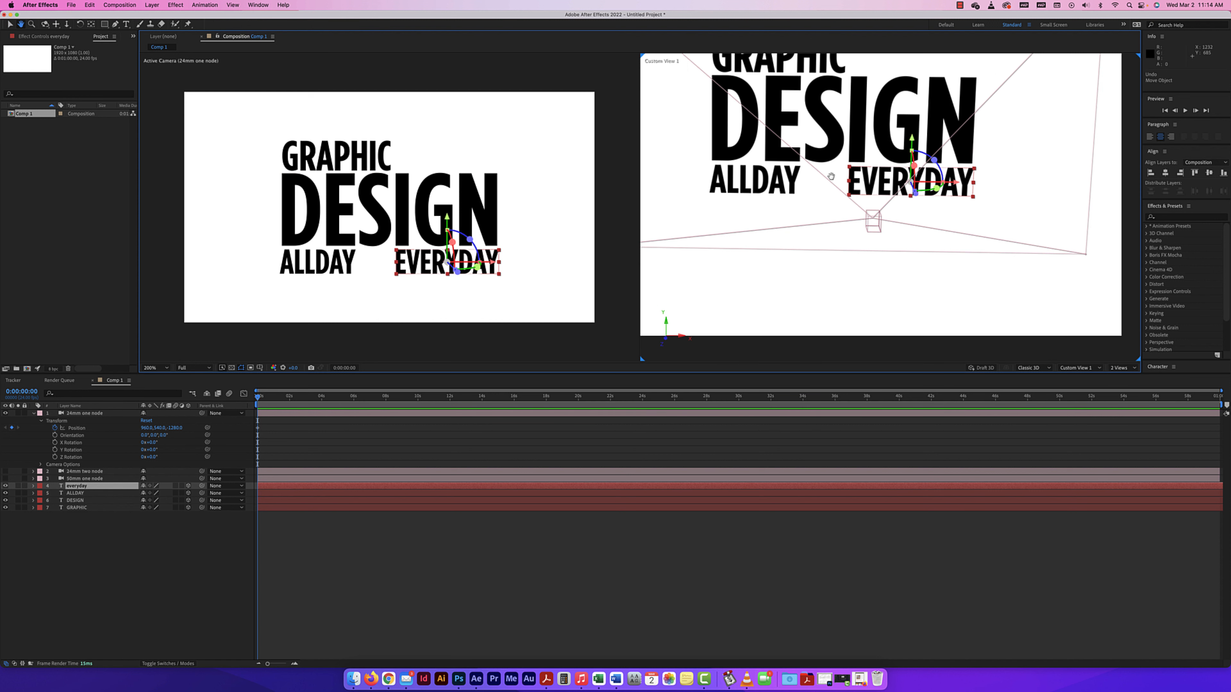
pyautogui.moveTo(874, 233); pyautogui.dragTo(901, 302)
pyautogui.click(900, 301)
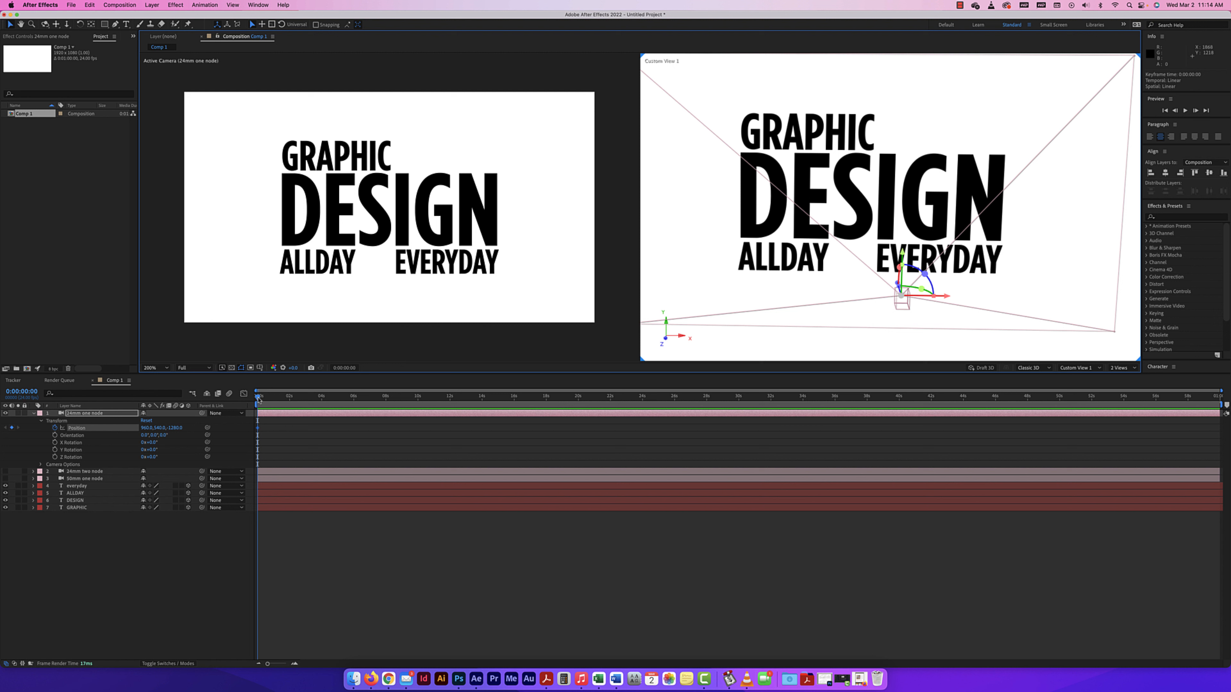
pyautogui.moveTo(259, 398); pyautogui.dragTo(289, 397)
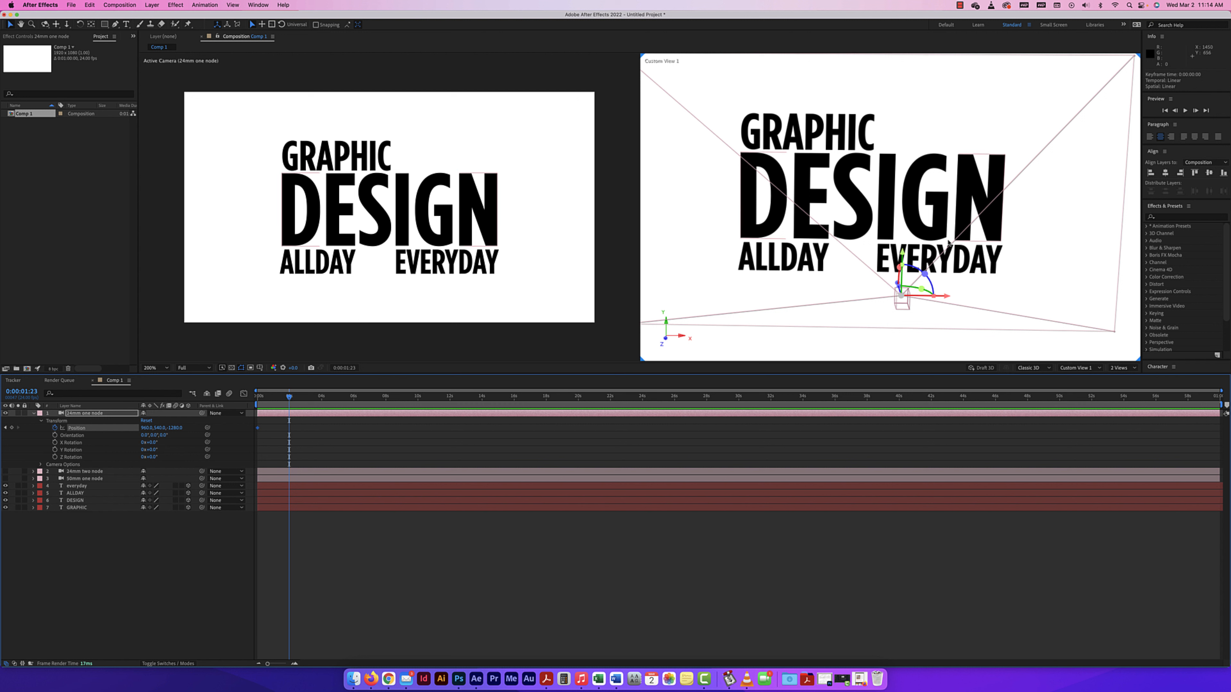
pyautogui.moveTo(904, 254); pyautogui.dragTo(911, 151)
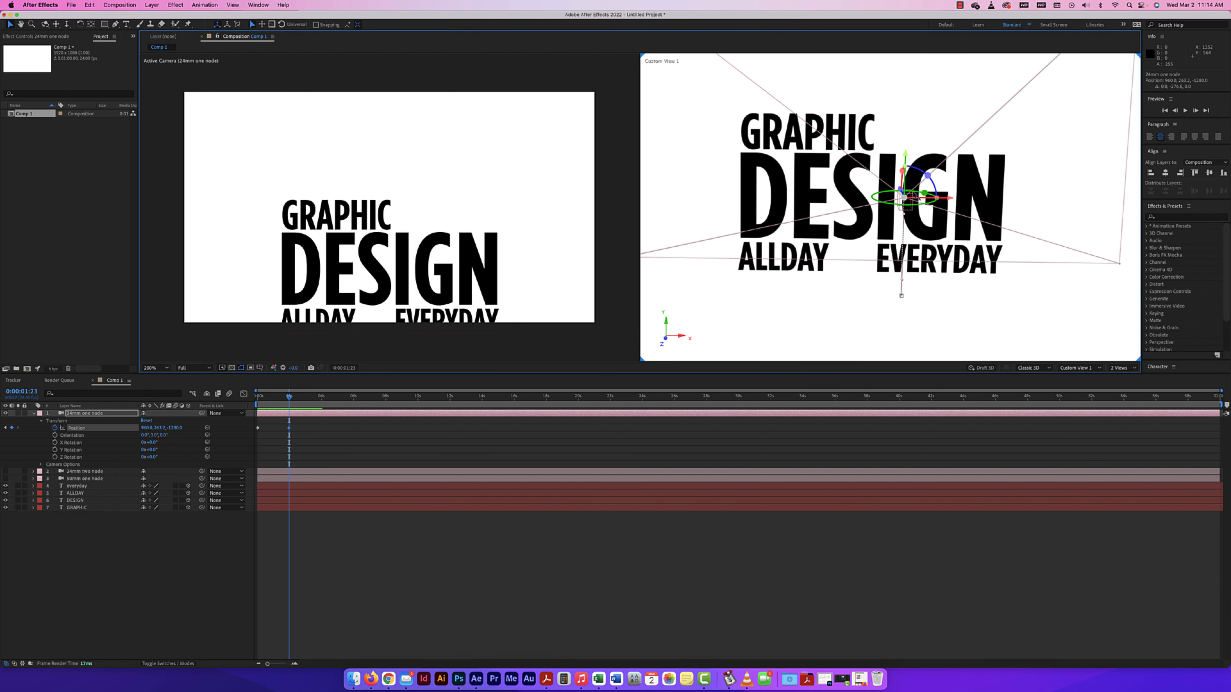
pyautogui.moveTo(943, 199); pyautogui.dragTo(876, 212)
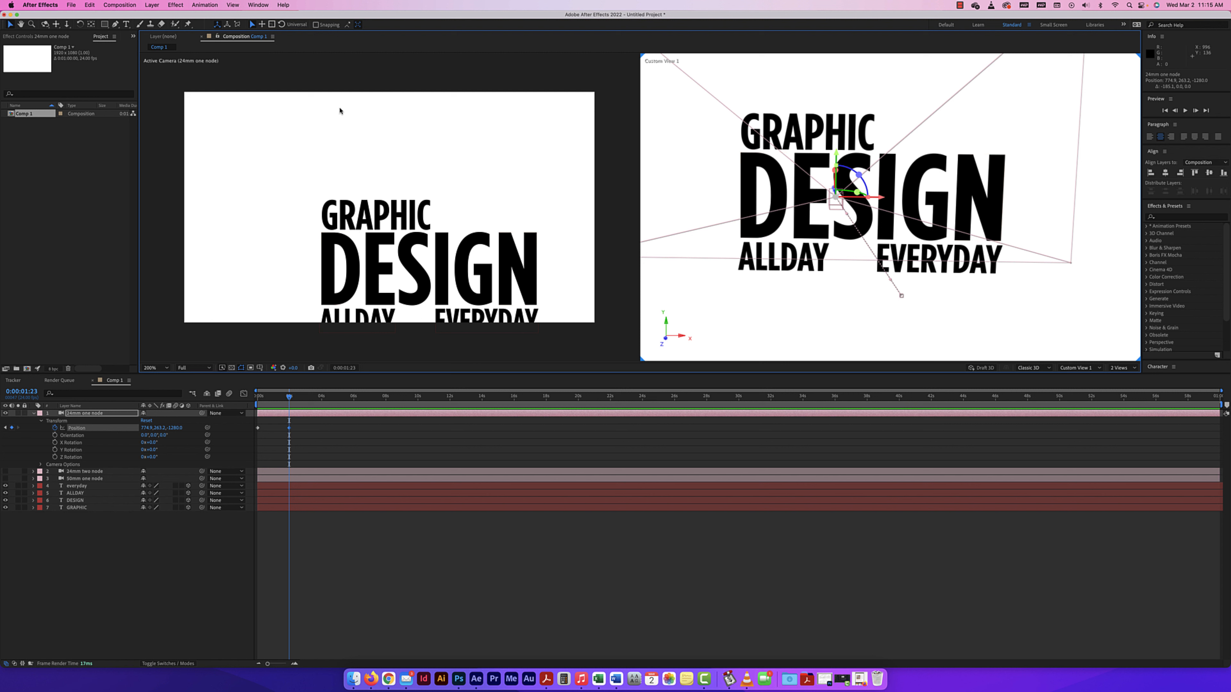
# Move the 24mm one-node camera in on GRAPHIC at X about 704 and Z about -343, and turn off its Depth of Field.
pyautogui.click(21, 25)
pyautogui.moveTo(780, 261)
pyautogui.mouseDown()
pyautogui.moveTo(758, 276)
pyautogui.moveTo(785, 284)
pyautogui.mouseUp()
pyautogui.press('c')
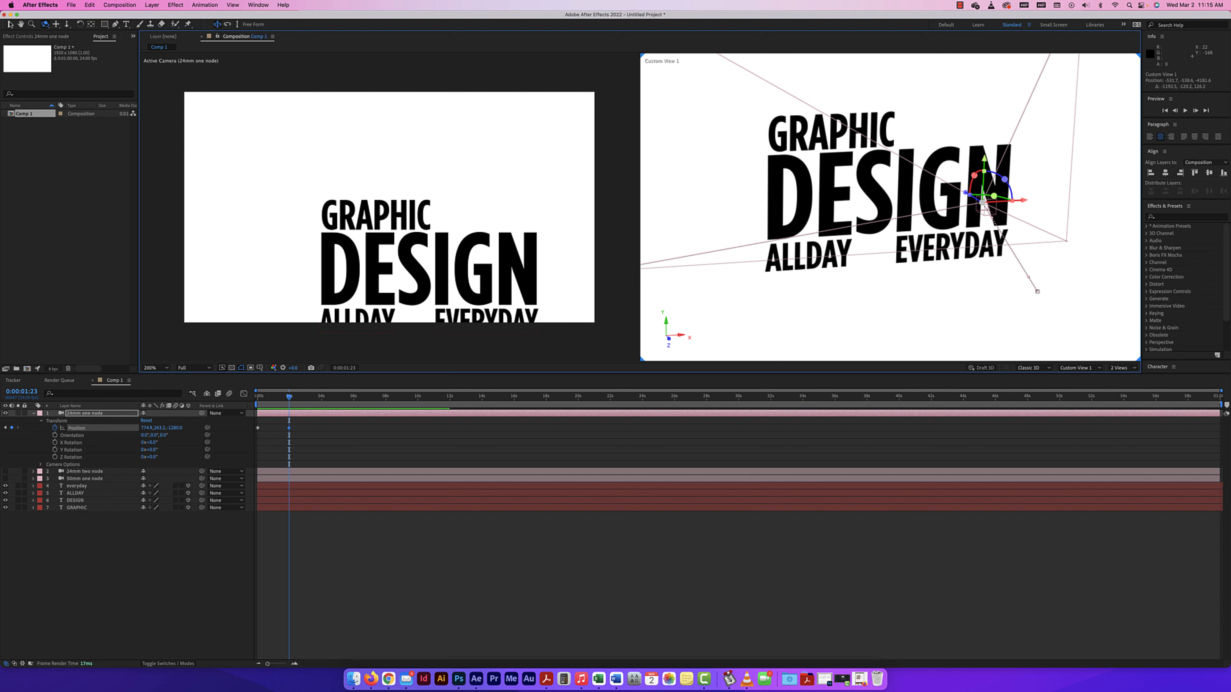
pyautogui.press('v')
pyautogui.moveTo(966, 193); pyautogui.dragTo(844, 136)
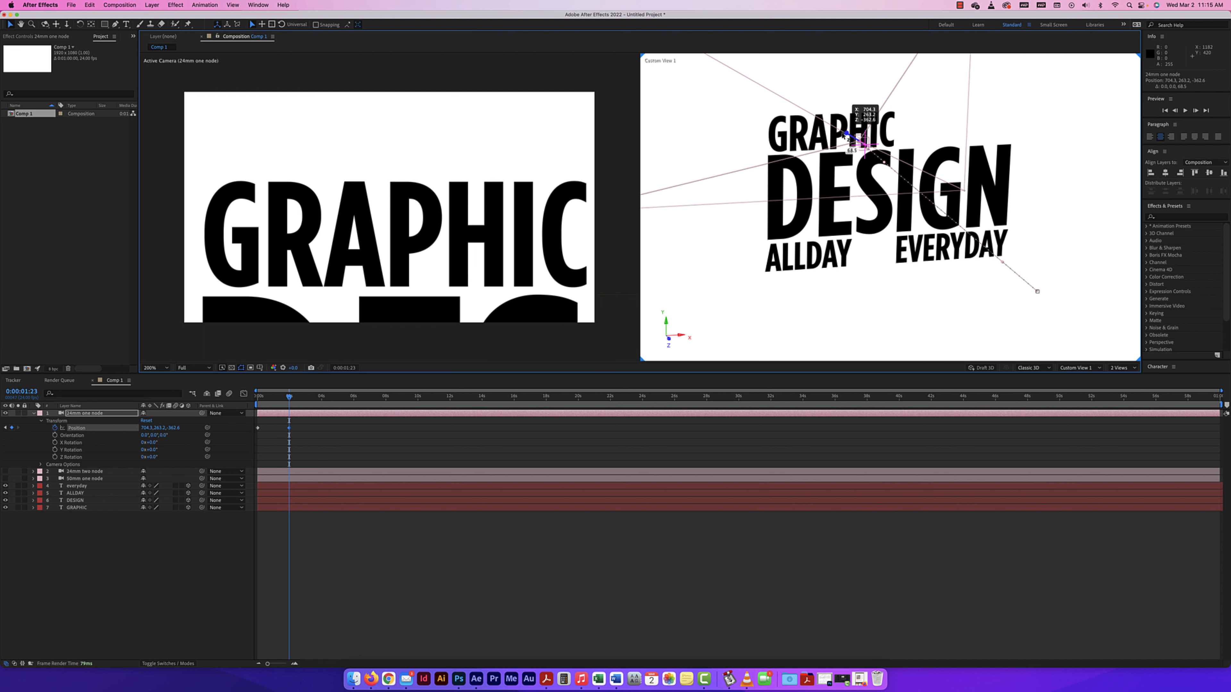
pyautogui.click(41, 464)
pyautogui.click(144, 479)
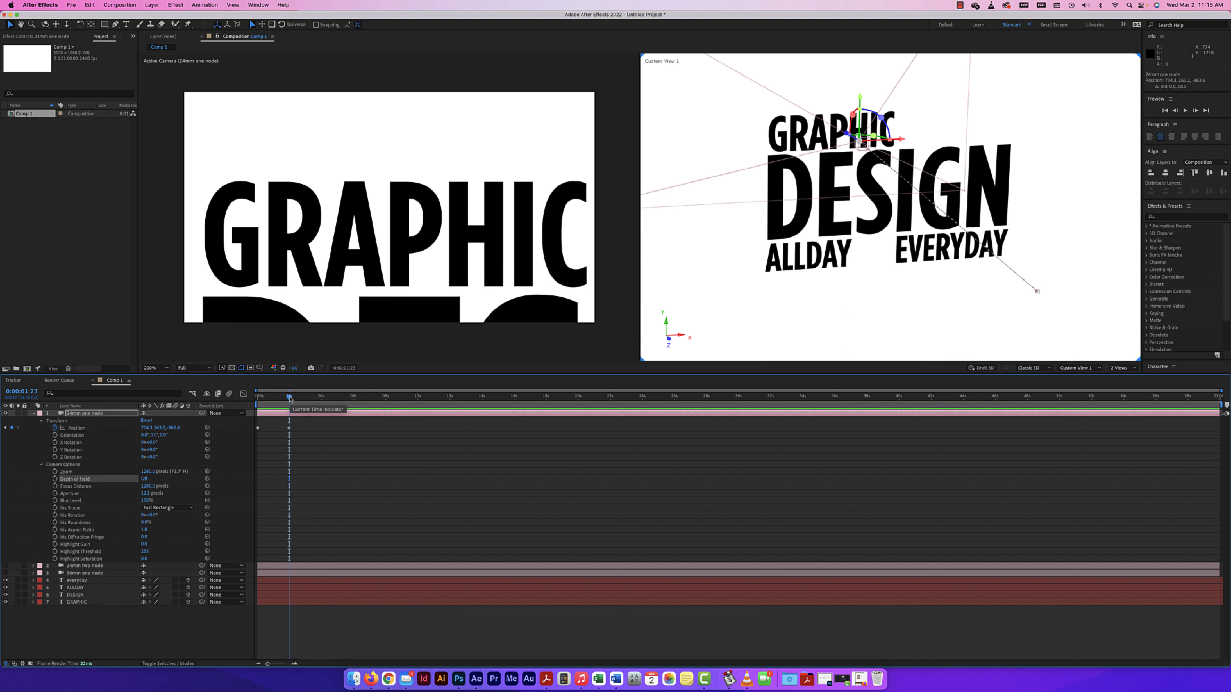
# Copy the 24mm one-node camera's first Position keyframe to 0:00:03:23.
pyautogui.moveTo(290, 398); pyautogui.dragTo(322, 397)
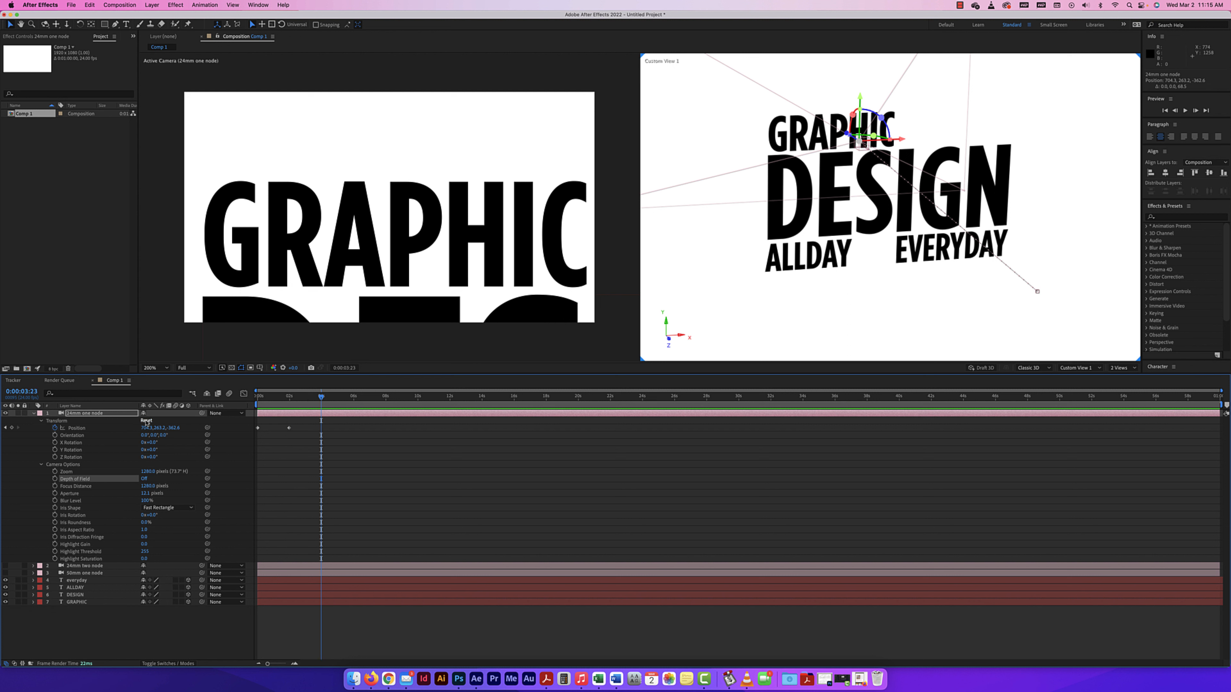
pyautogui.click(146, 421)
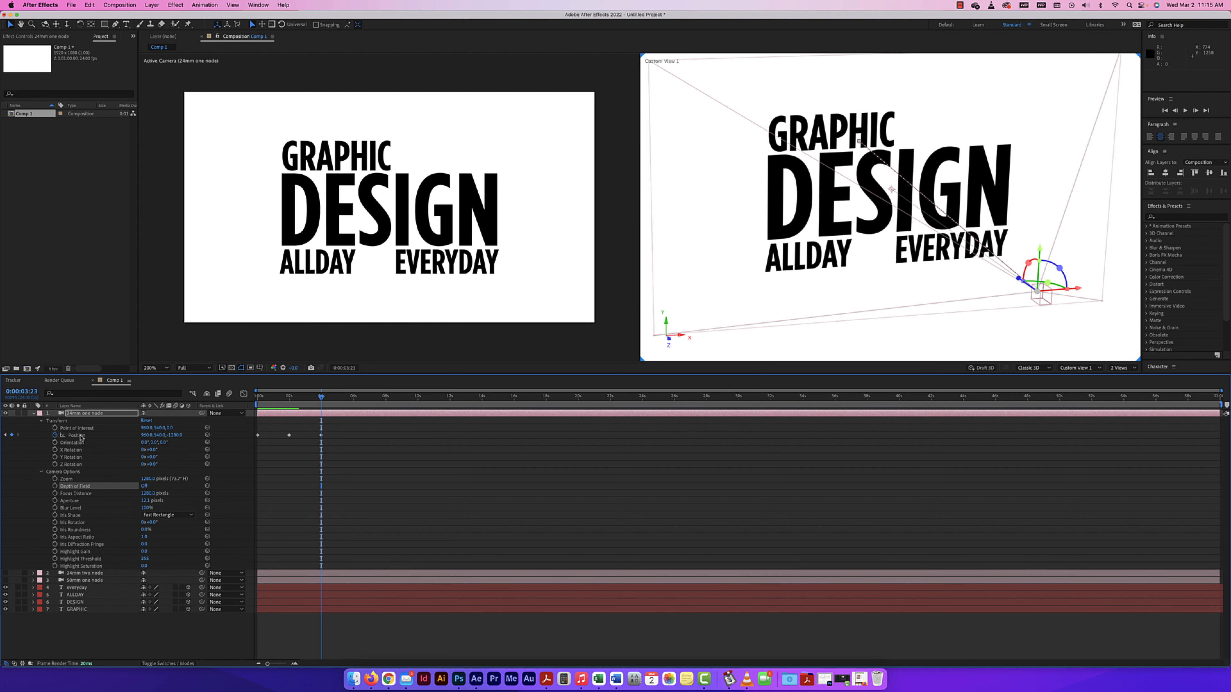
pyautogui.press('super+z')
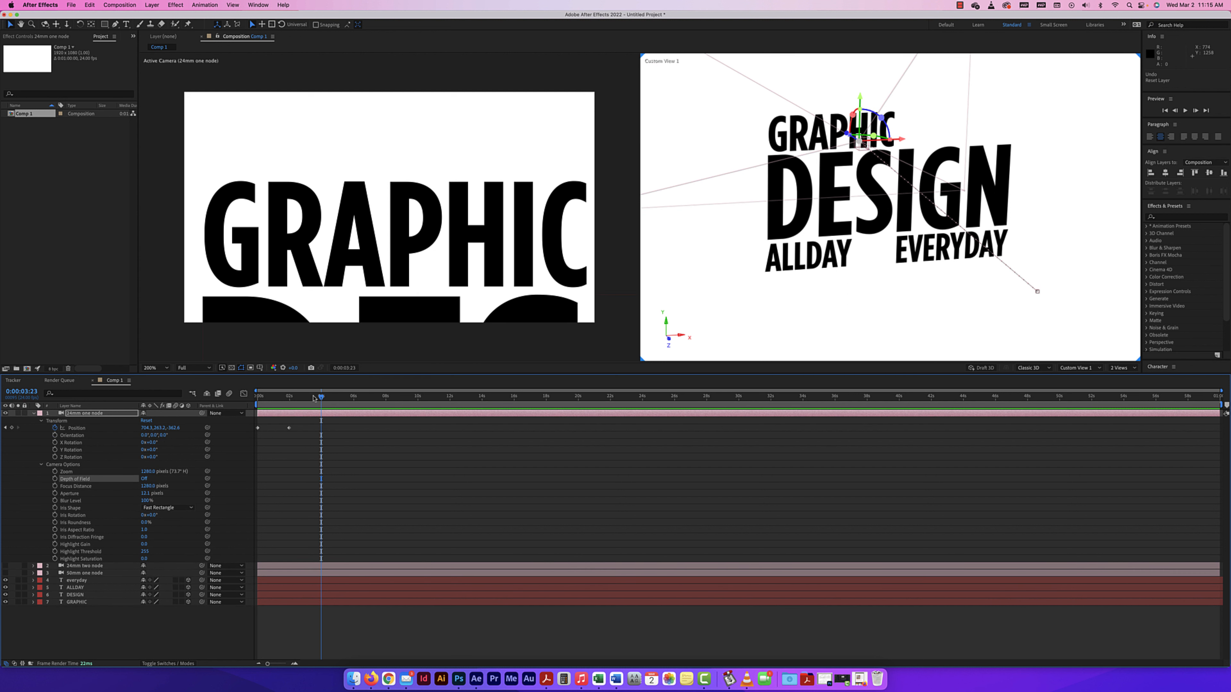
pyautogui.click(258, 427)
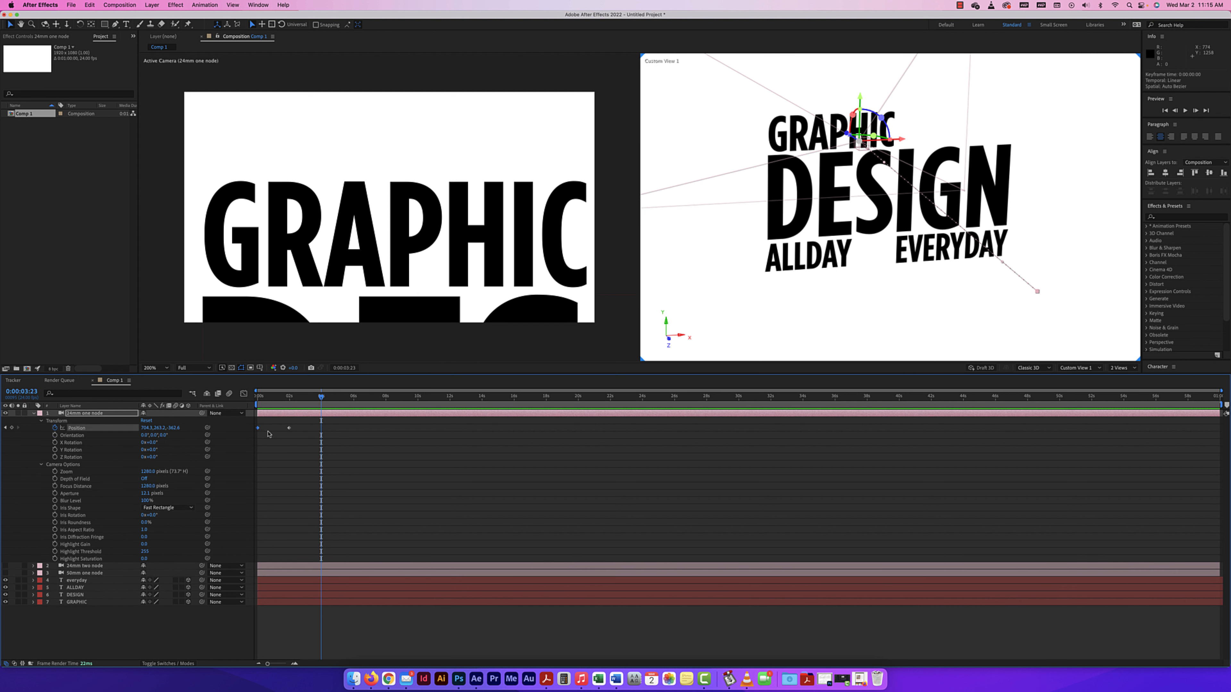
pyautogui.press('super+c')
pyautogui.click(321, 431)
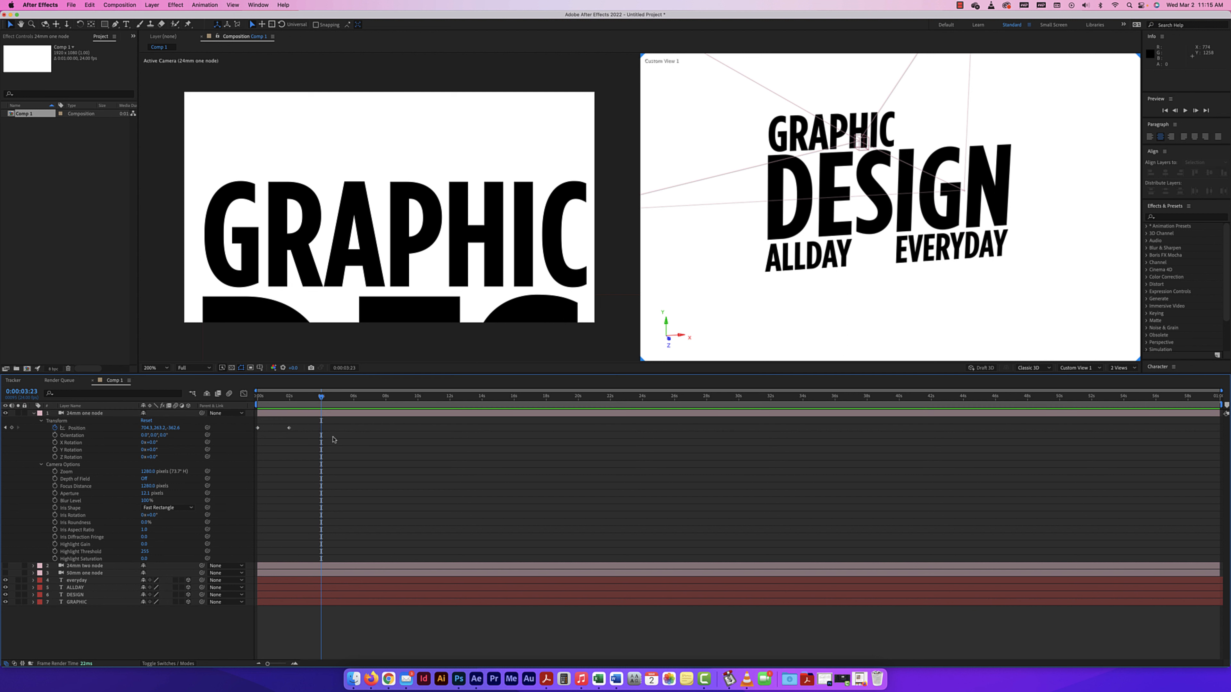
pyautogui.click(82, 413)
pyautogui.press('super+v')
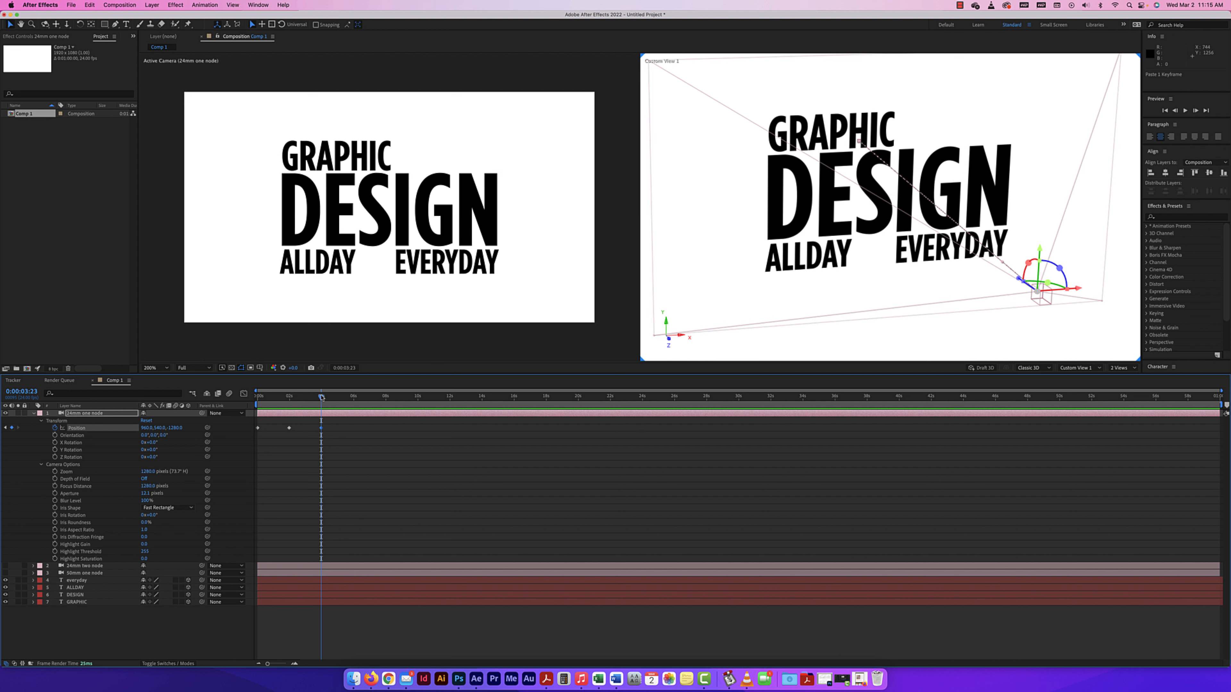
# Keyframe a camera push-in on DESIGN at 0:00:06:02 with Z about -691, and paste the wide-view Position keyframe at 0:00:07:23.
pyautogui.moveTo(321, 396); pyautogui.dragTo(355, 398)
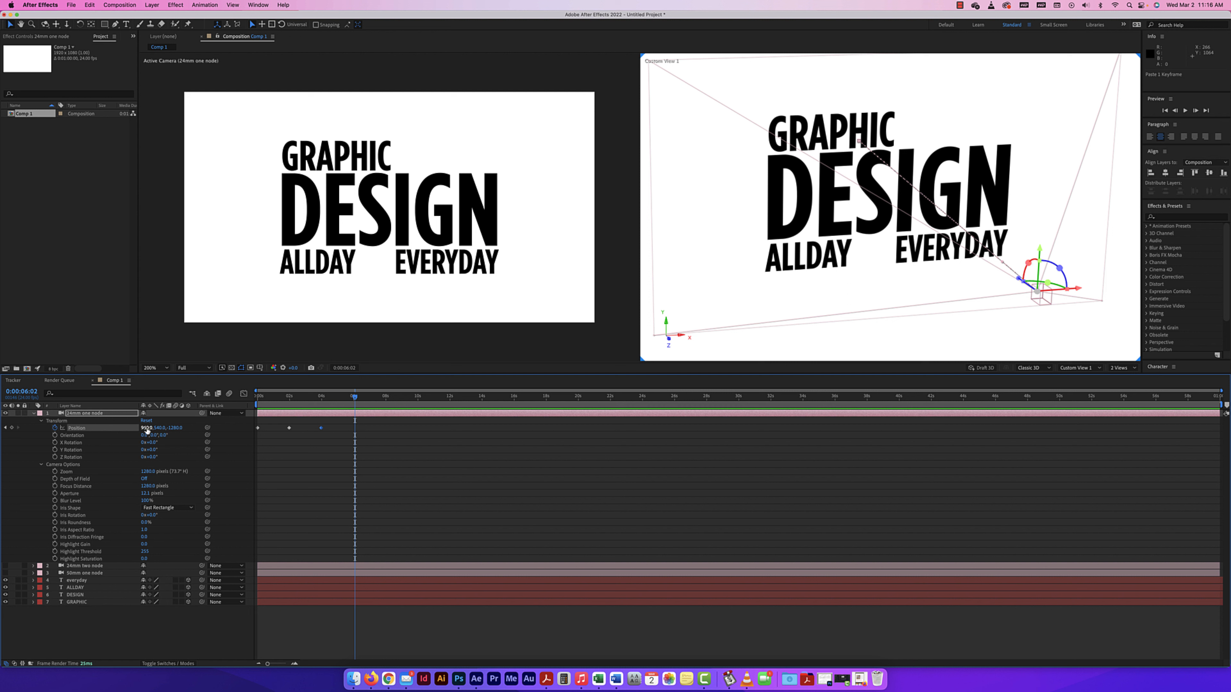
pyautogui.moveTo(147, 430); pyautogui.dragTo(417, 427)
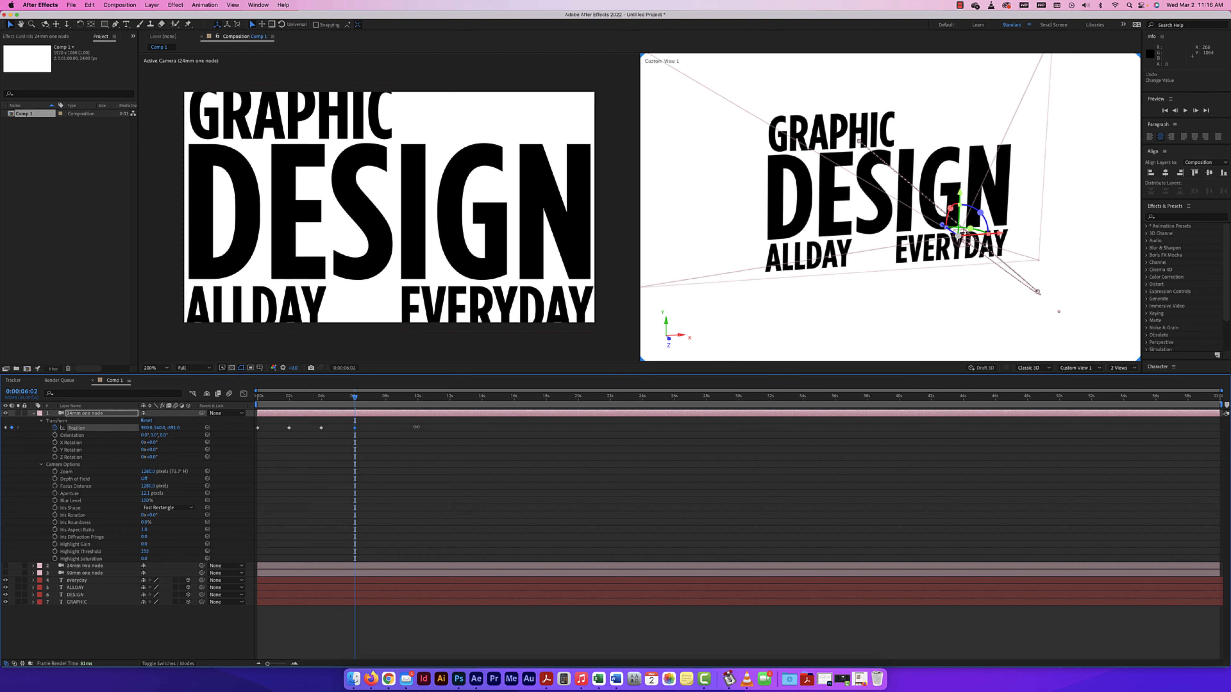
pyautogui.moveTo(355, 397); pyautogui.dragTo(385, 398)
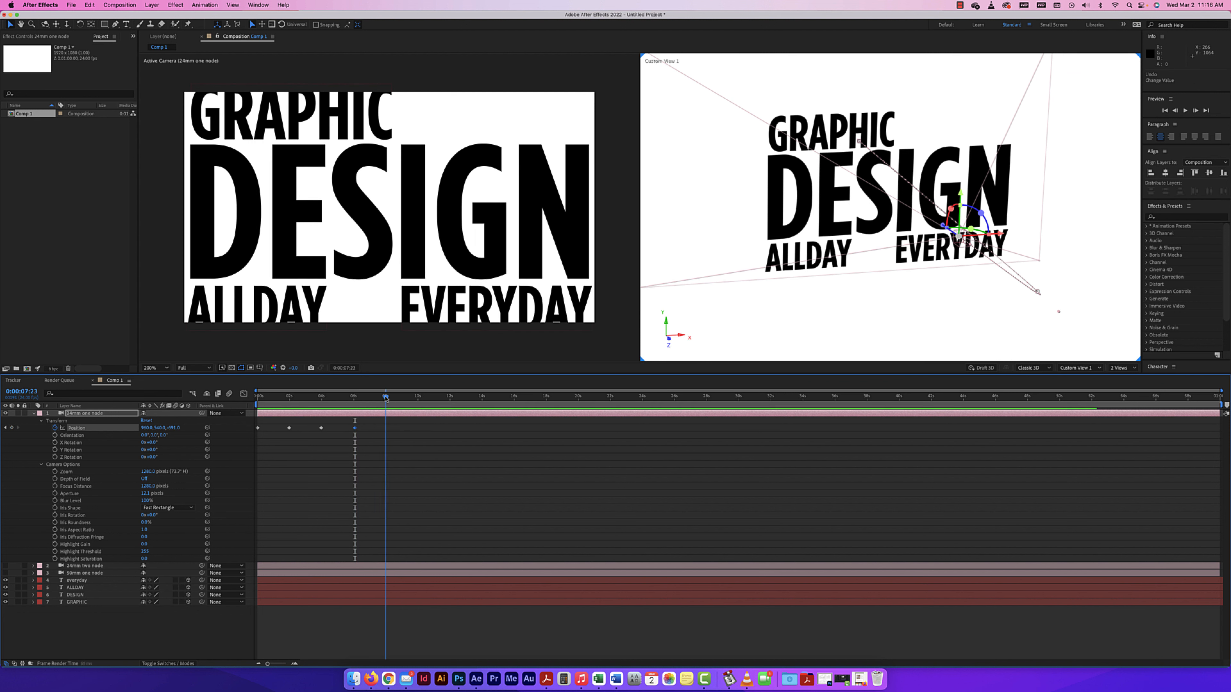
pyautogui.click(321, 428)
pyautogui.press('super+v')
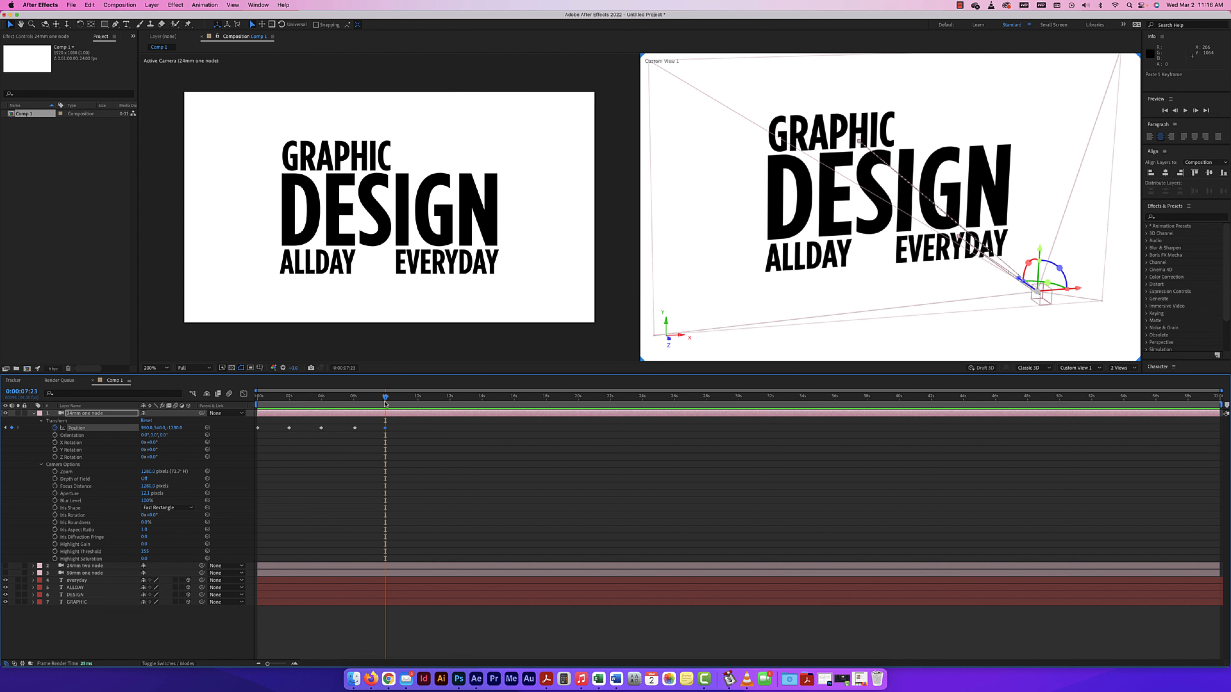
# Keyframe the camera's Position on ALLDAY at 0:00:09:23 with X about 624, Y about 779 and Z about -244.
pyautogui.moveTo(390, 398); pyautogui.dragTo(418, 397)
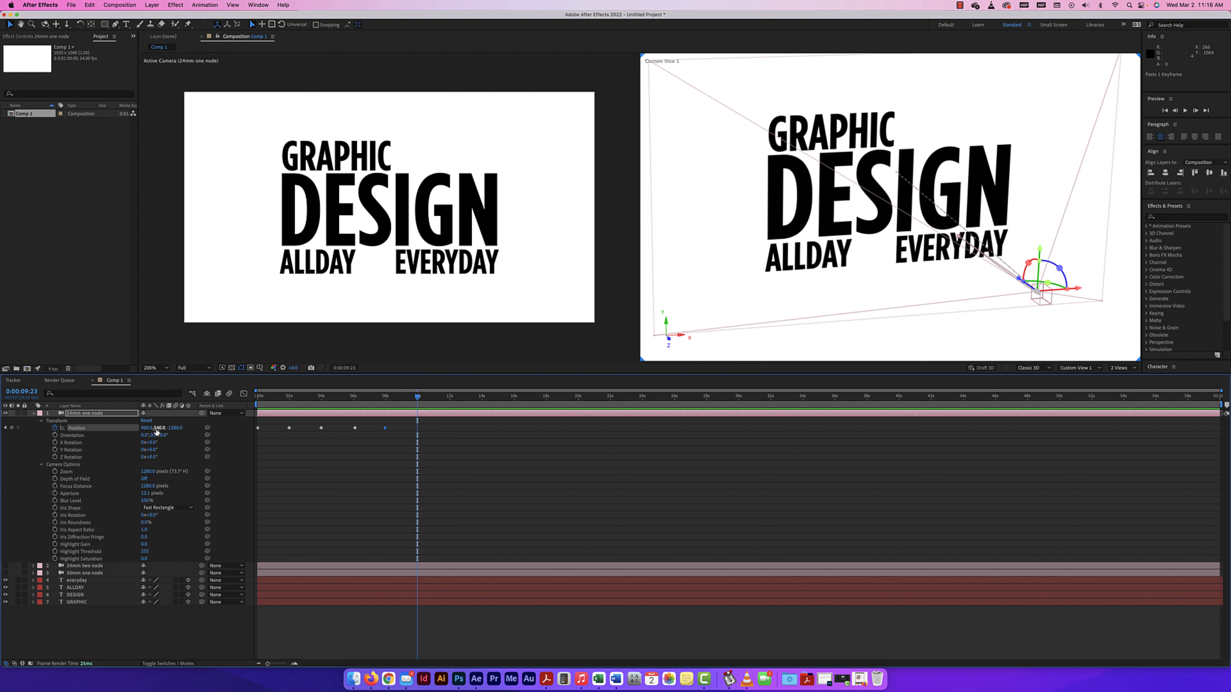
pyautogui.moveTo(176, 431); pyautogui.dragTo(255, 431)
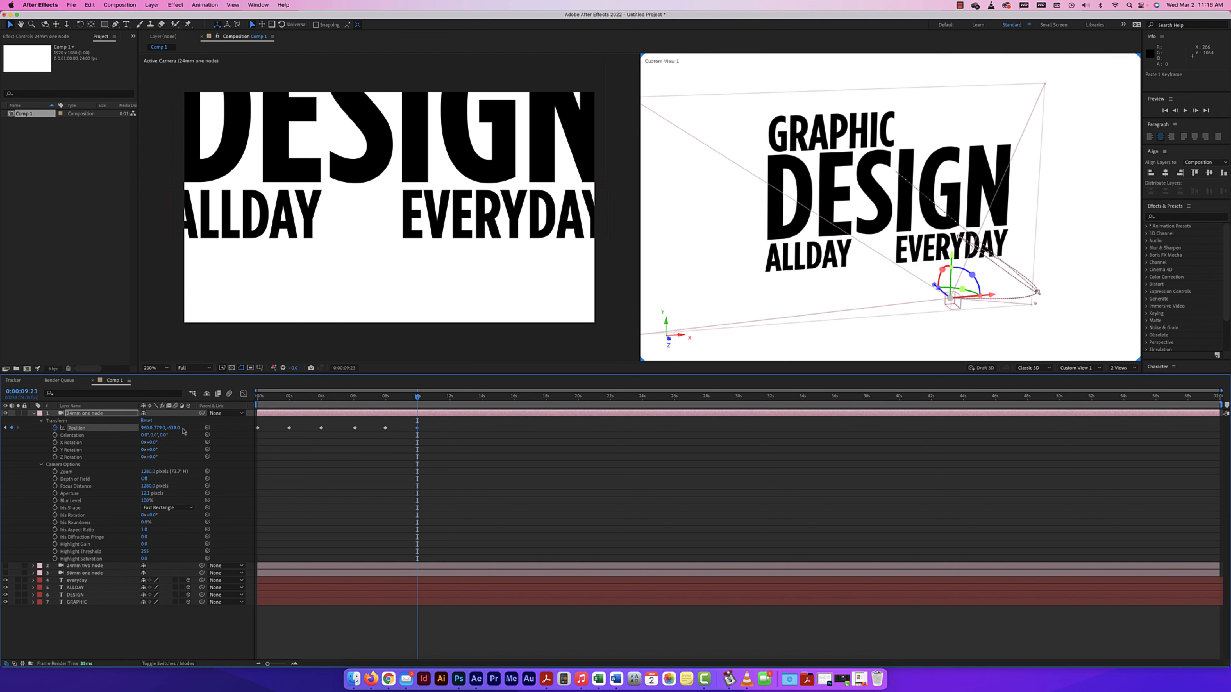
pyautogui.moveTo(145, 428); pyautogui.dragTo(13, 426)
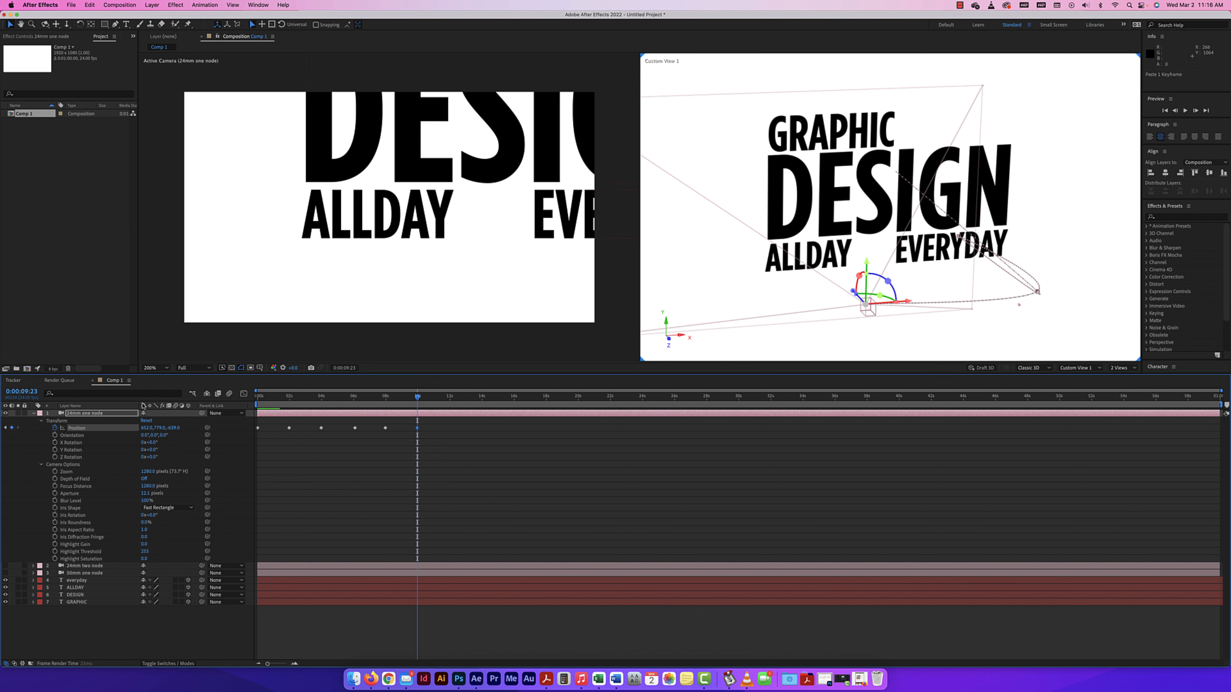
pyautogui.moveTo(171, 429); pyautogui.dragTo(312, 418)
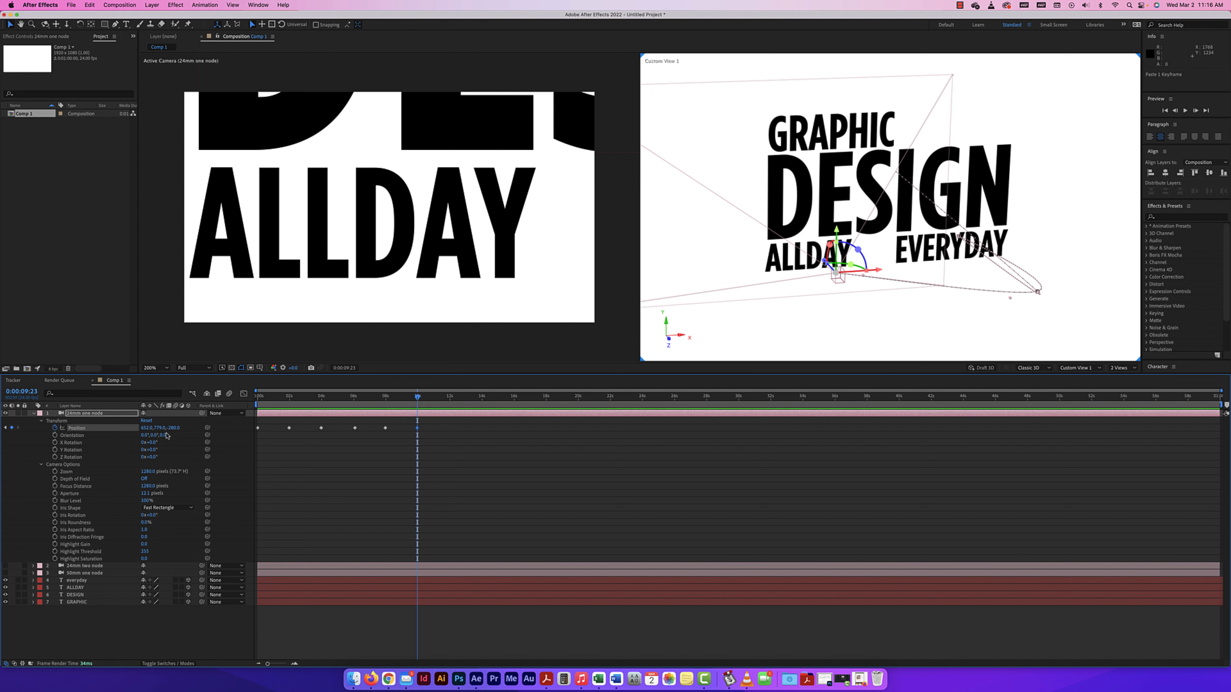
pyautogui.press('Return')
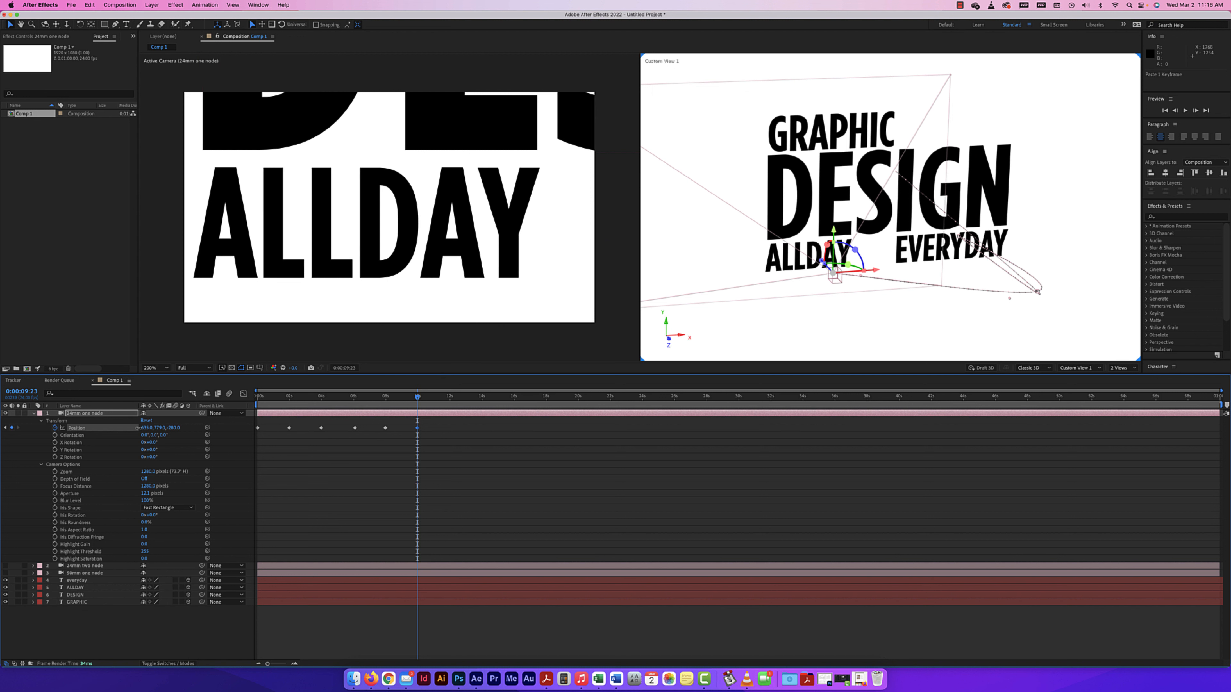
pyautogui.moveTo(172, 430); pyautogui.dragTo(153, 433)
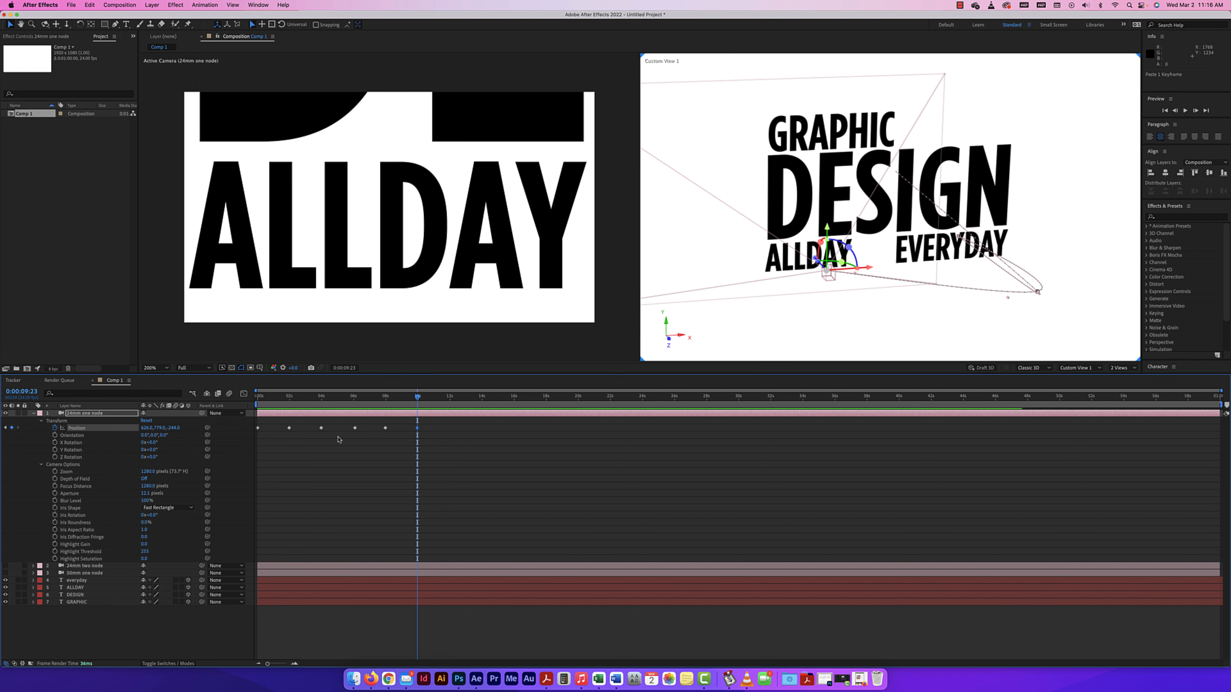
# Copy the wide-view Position keyframe from 0:00:07:23 to 0:00:12:00.
pyautogui.click(385, 429)
pyautogui.moveTo(418, 402); pyautogui.dragTo(450, 399)
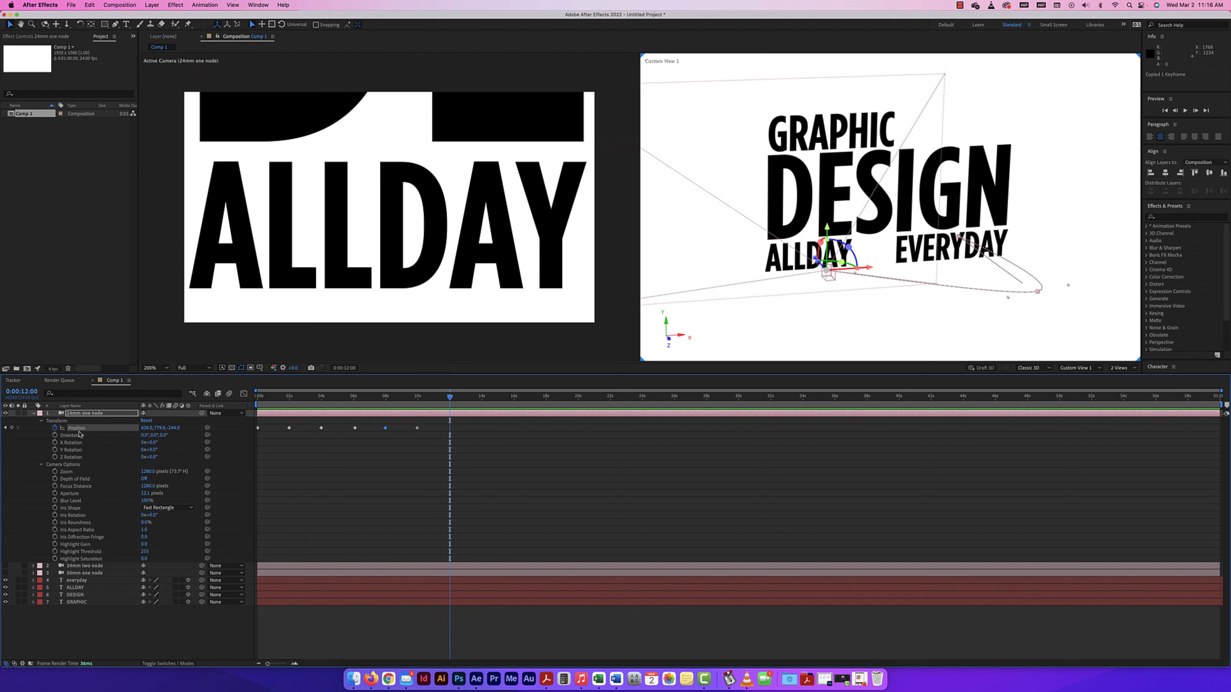
pyautogui.press('super+v')
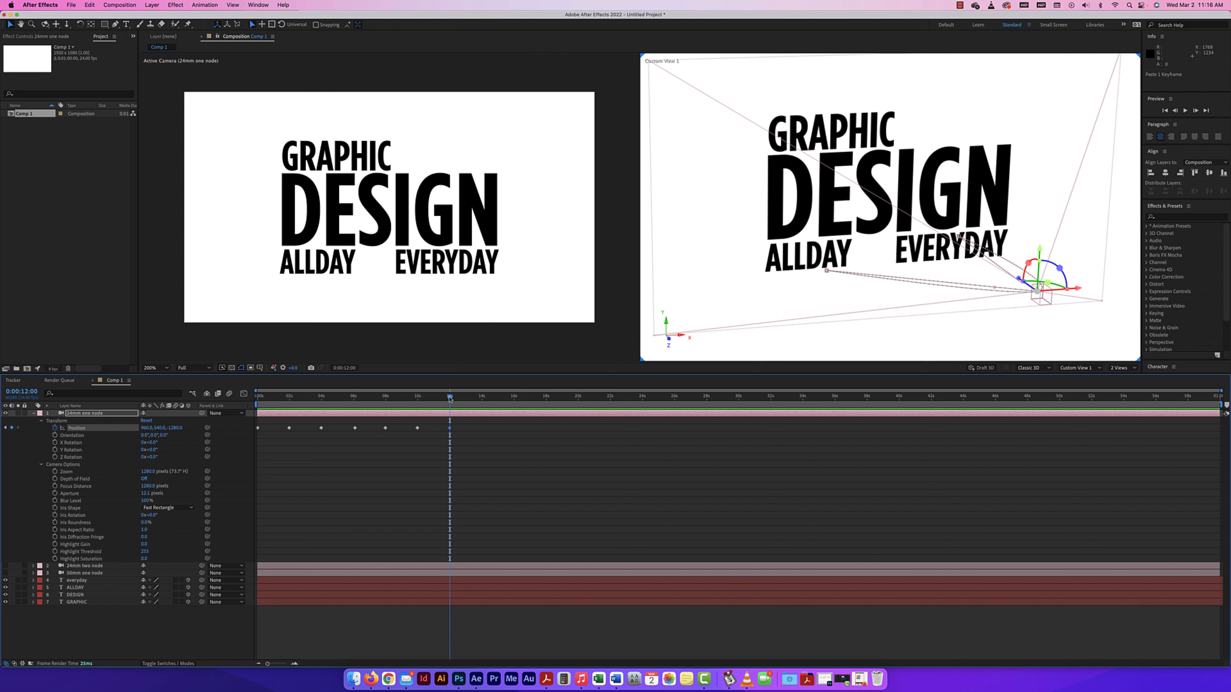
# Keyframe the camera's Position at 0:00:14:01 to frame EVERYDAY, with Y about 774 and Z about -369.
pyautogui.moveTo(449, 398); pyautogui.dragTo(483, 399)
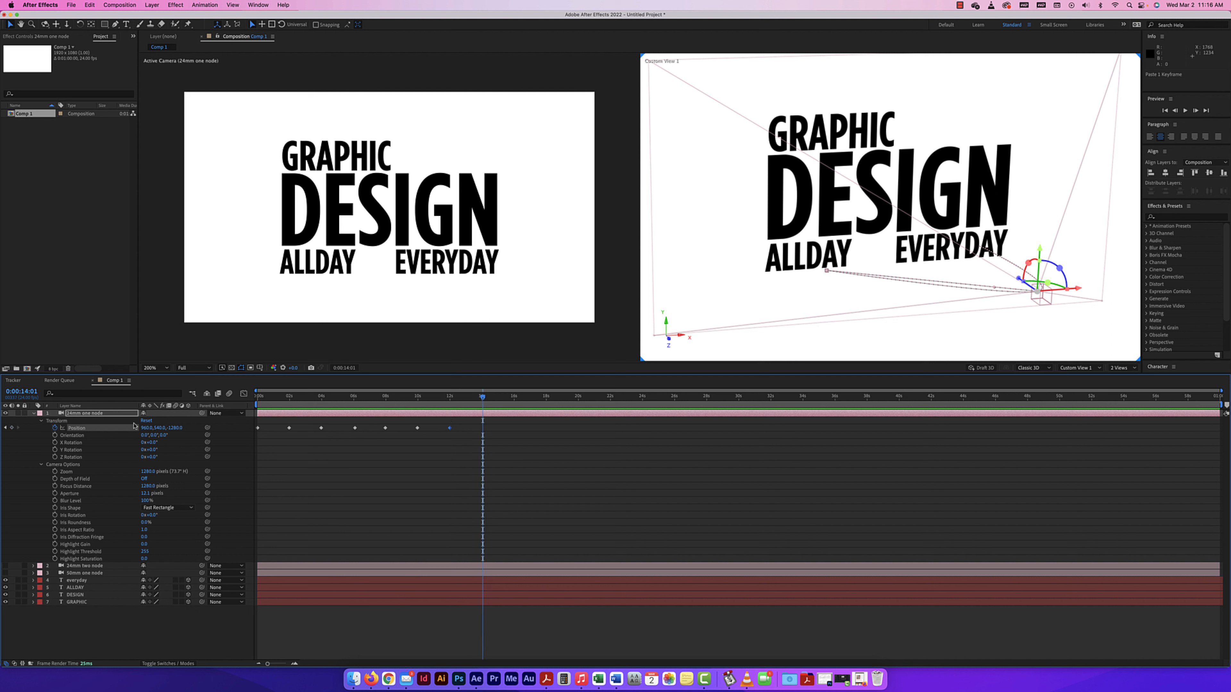
pyautogui.moveTo(175, 431); pyautogui.dragTo(314, 432)
pyautogui.moveTo(377, 434); pyautogui.dragTo(460, 434)
pyautogui.moveTo(156, 429); pyautogui.dragTo(270, 430)
pyautogui.moveTo(145, 428); pyautogui.dragTo(629, 391)
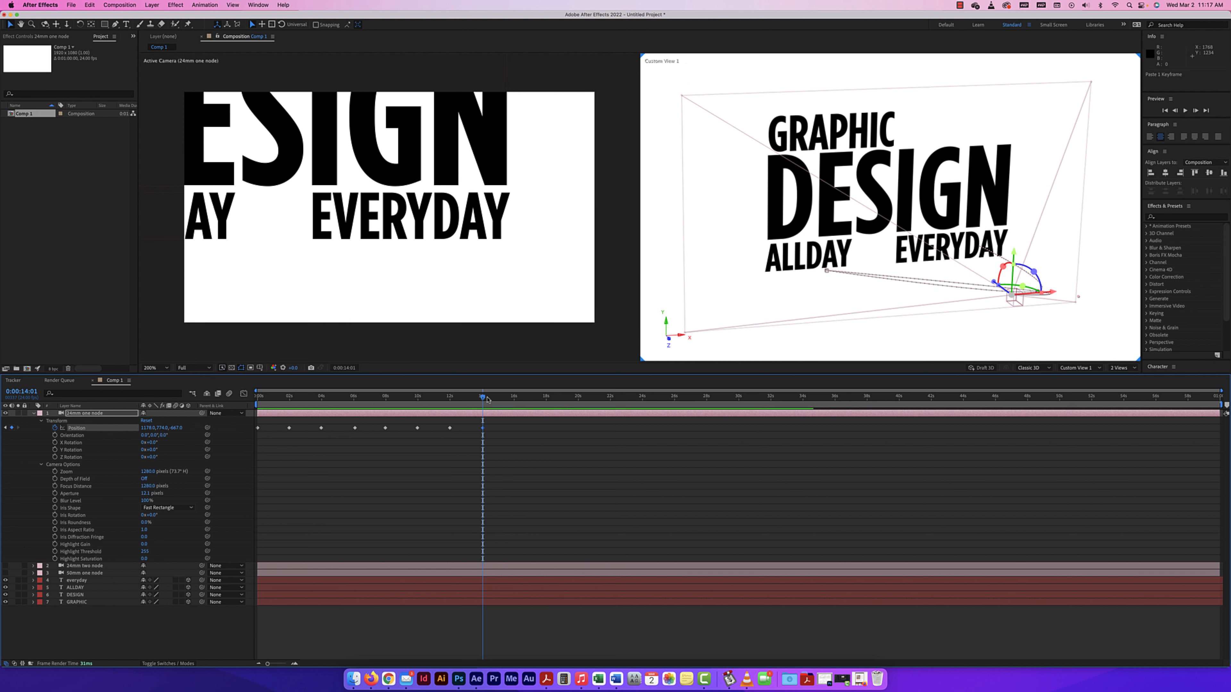
pyautogui.moveTo(177, 427); pyautogui.dragTo(304, 432)
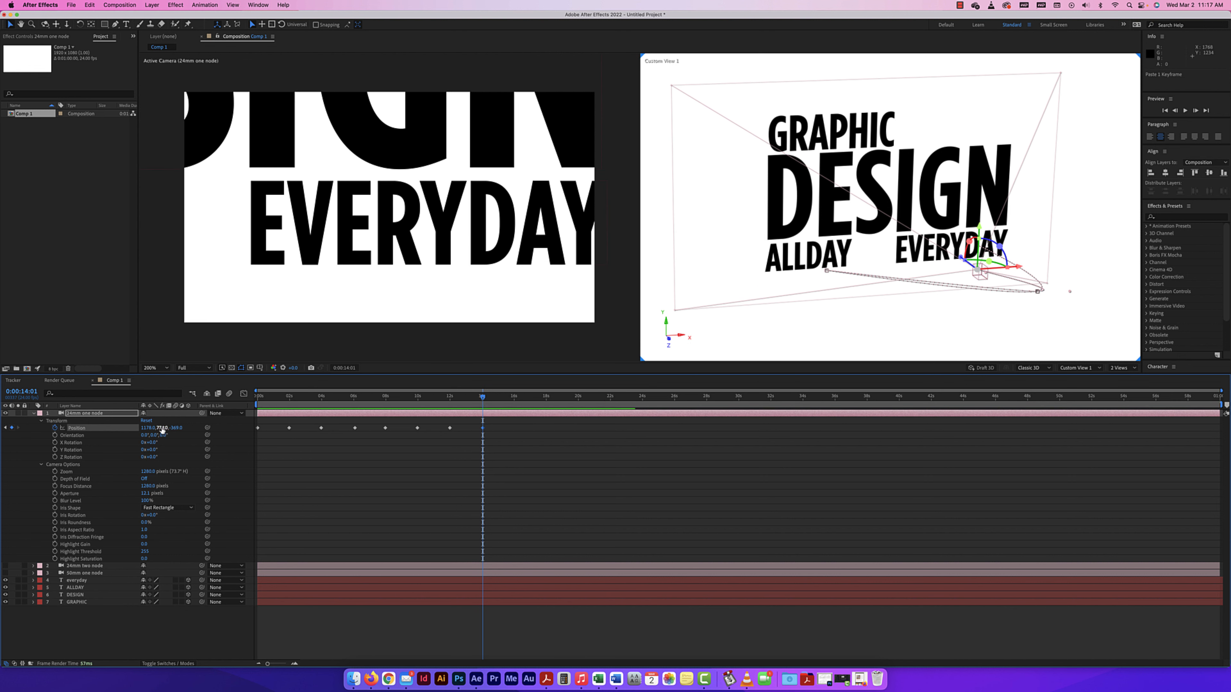
pyautogui.moveTo(144, 430); pyautogui.dragTo(170, 430)
# Copy the wide-view Position keyframe to about 16 seconds and preview the camera animation.
pyautogui.moveTo(456, 423); pyautogui.dragTo(514, 397)
pyautogui.press('super+c')
pyautogui.press('super+v')
pyautogui.press('space')
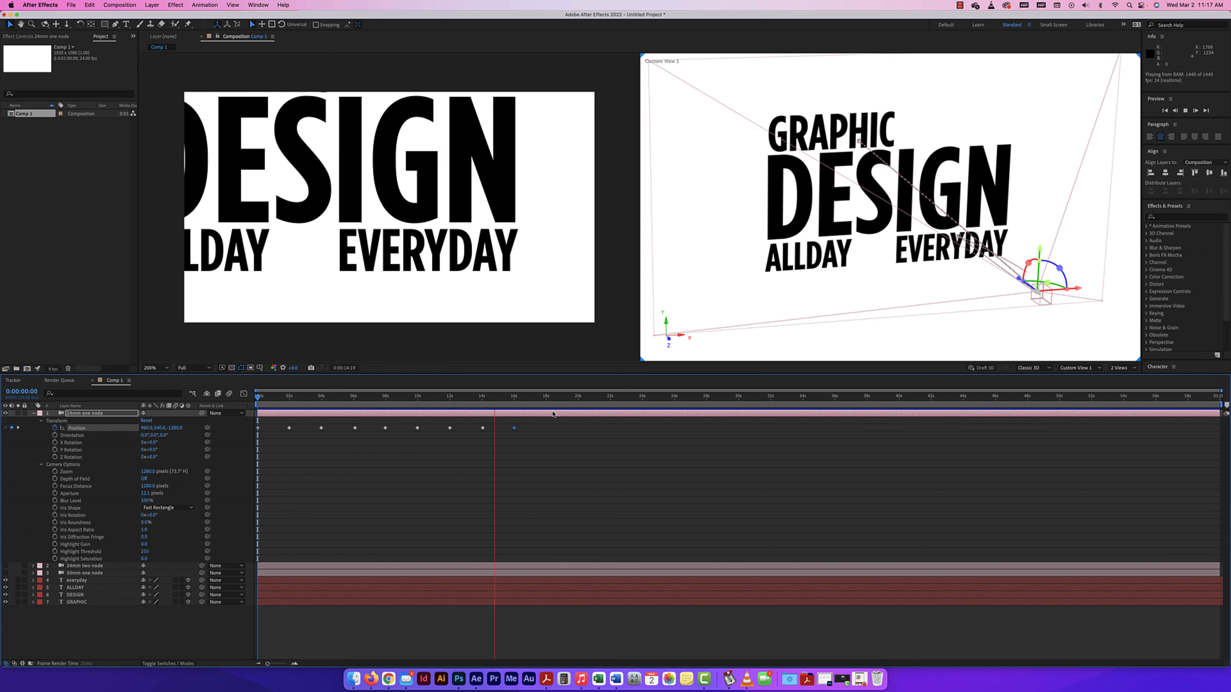
pyautogui.press('space')
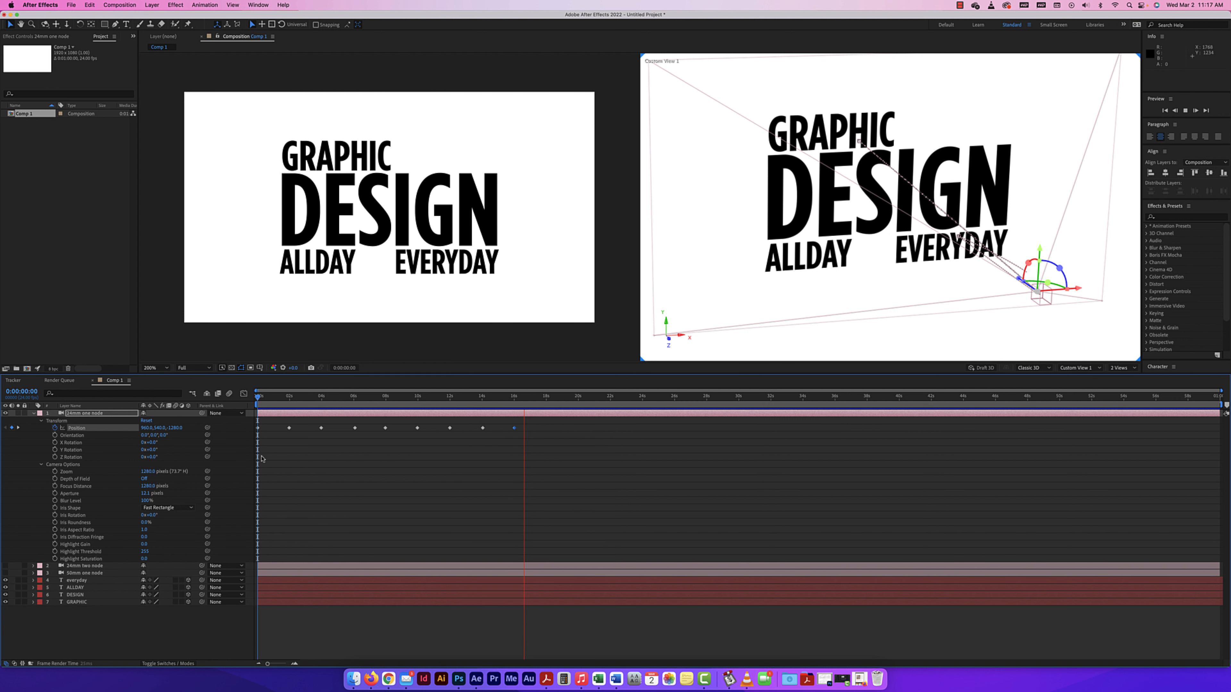
# Collapse the animated 24mm one-node camera layer's properties and hide that camera.
pyautogui.click(34, 414)
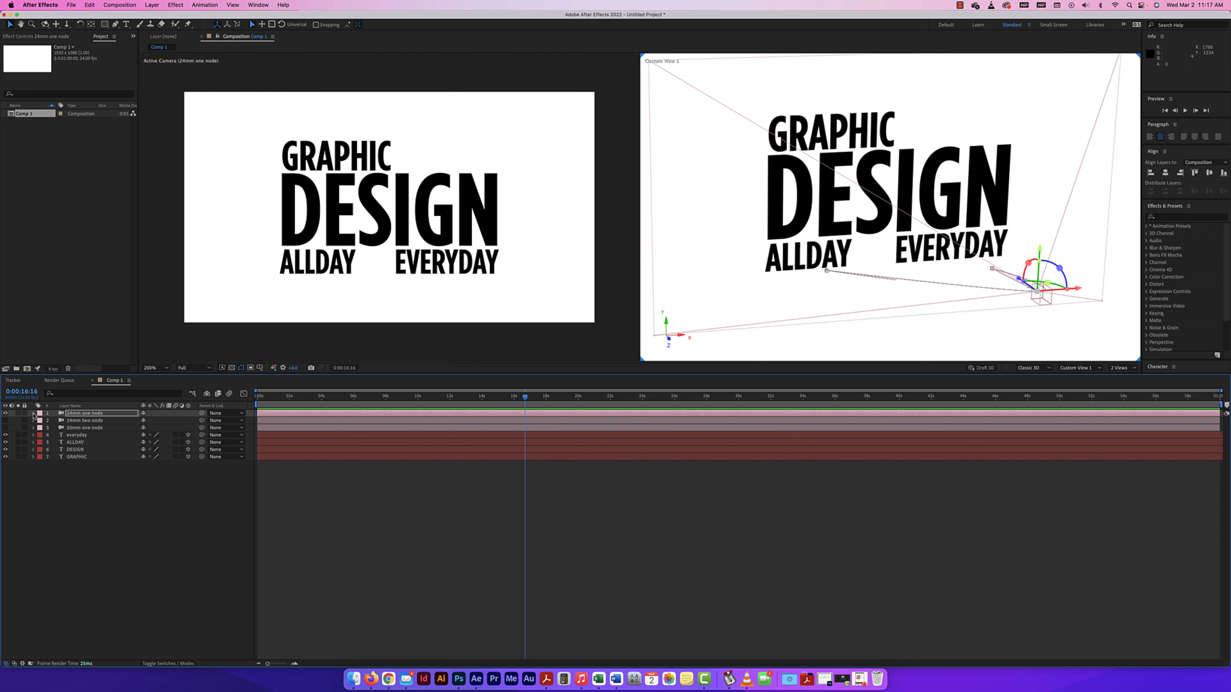
pyautogui.click(5, 413)
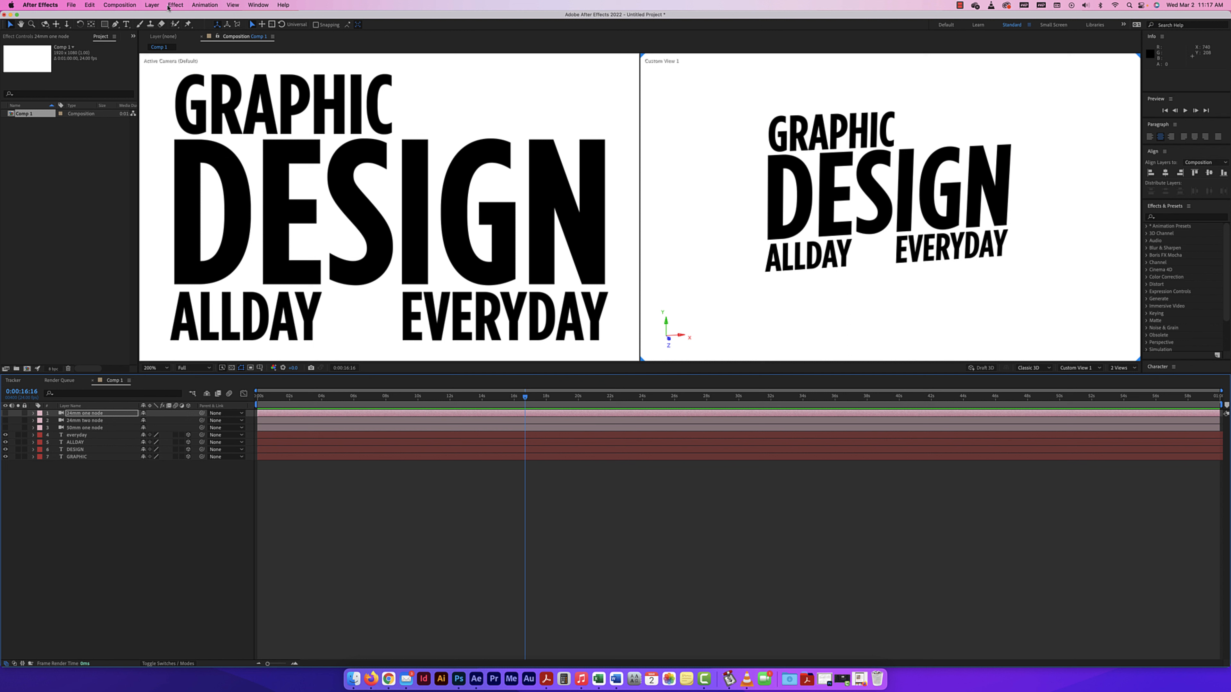
pyautogui.press(',')
pyautogui.click(478, 132)
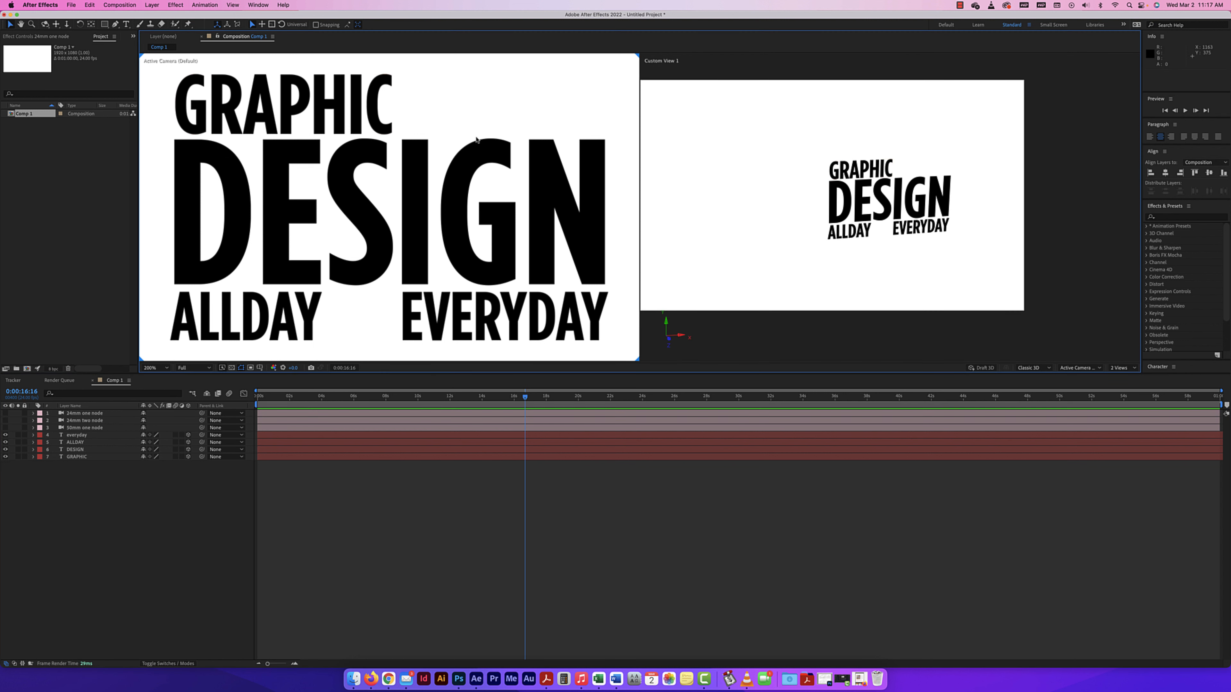
pyautogui.press(',')
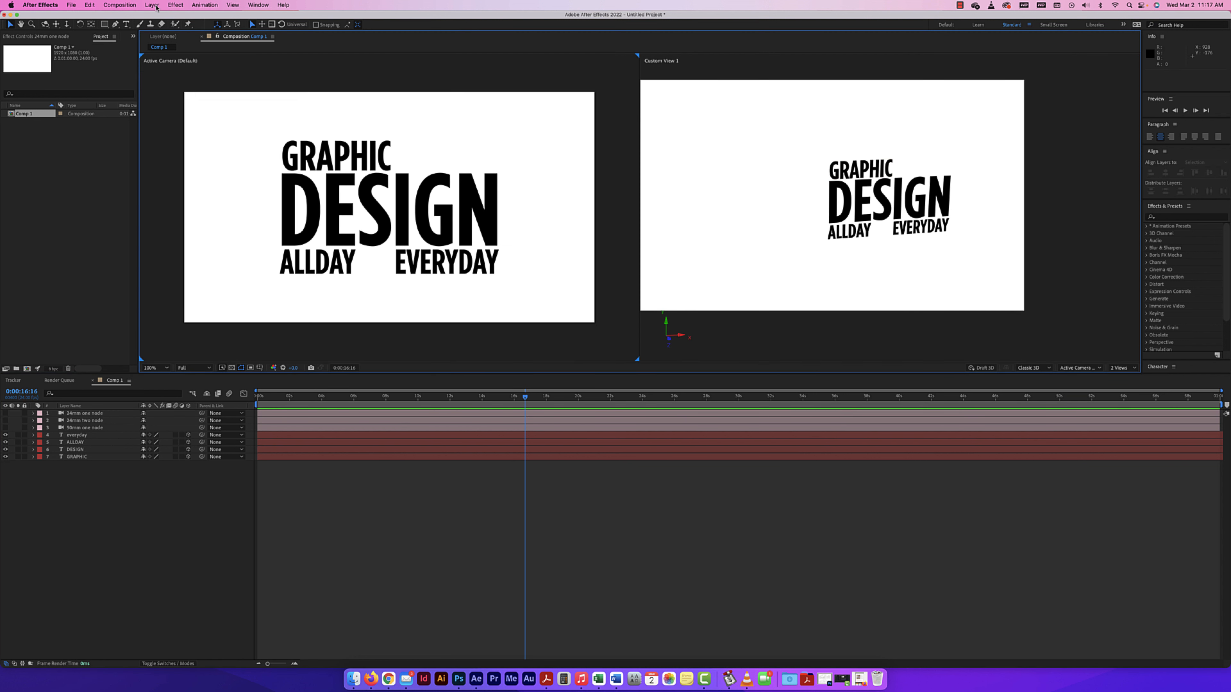
# Create another one-node camera named 24mm one node with the 24mm preset.
pyautogui.click(152, 5)
pyautogui.moveTo(218, 17)
pyautogui.click(257, 46)
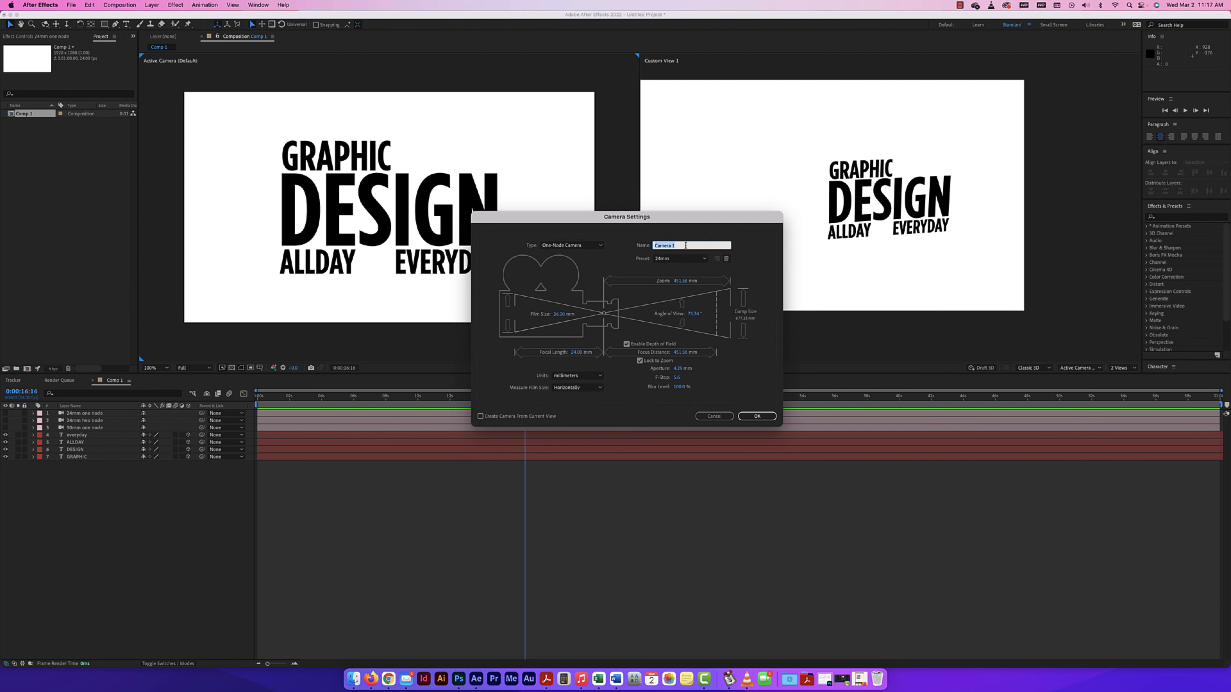
pyautogui.write('24mm one node')
pyautogui.press('Return')
pyautogui.rightClick(687, 247)
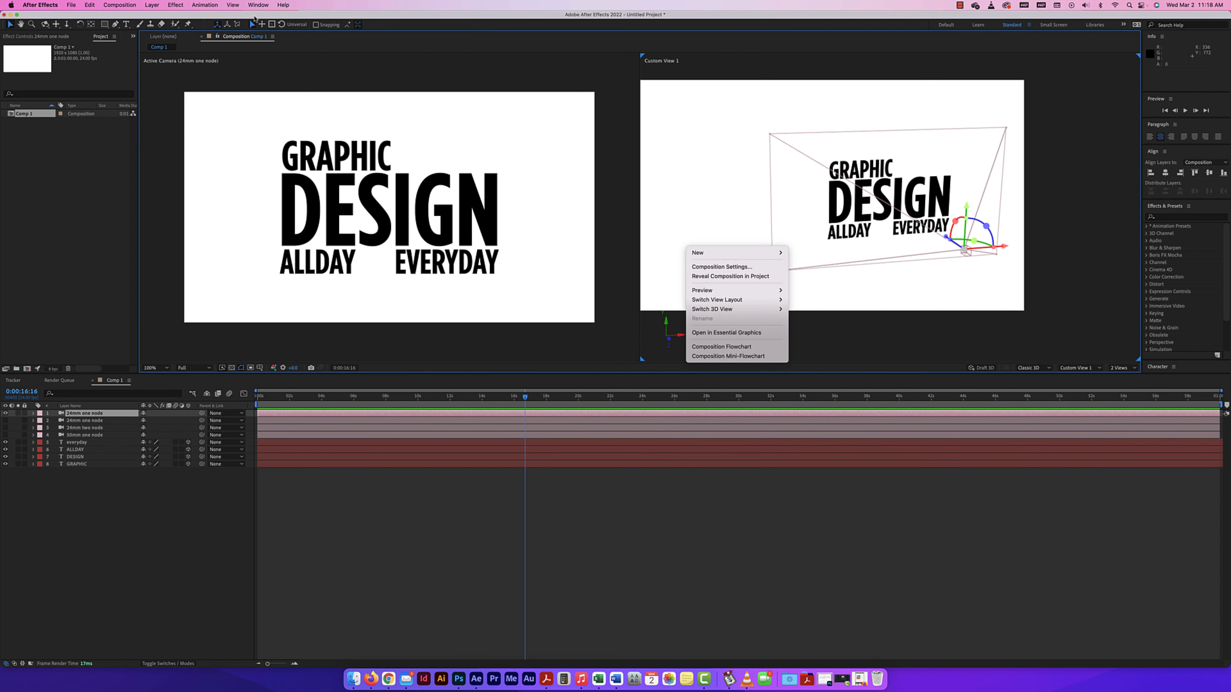
# Add a null object to the composition above the new camera layer.
pyautogui.click(175, 6)
pyautogui.click(173, 5)
pyautogui.moveTo(151, 6)
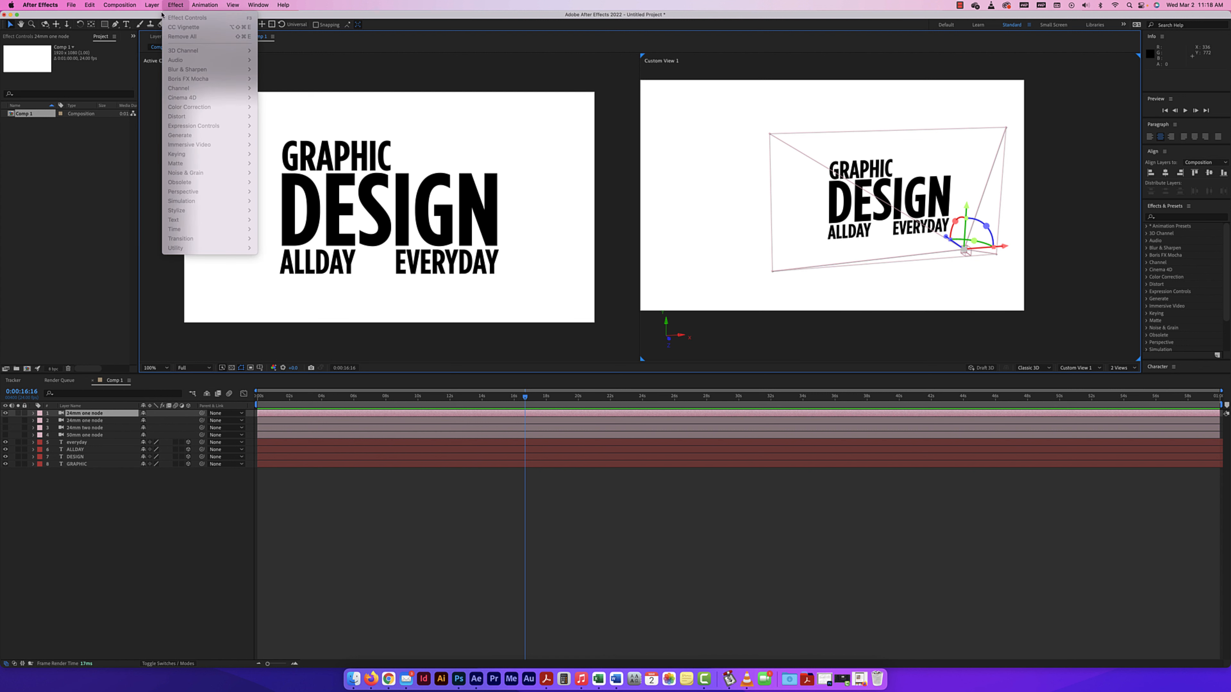
pyautogui.click(258, 55)
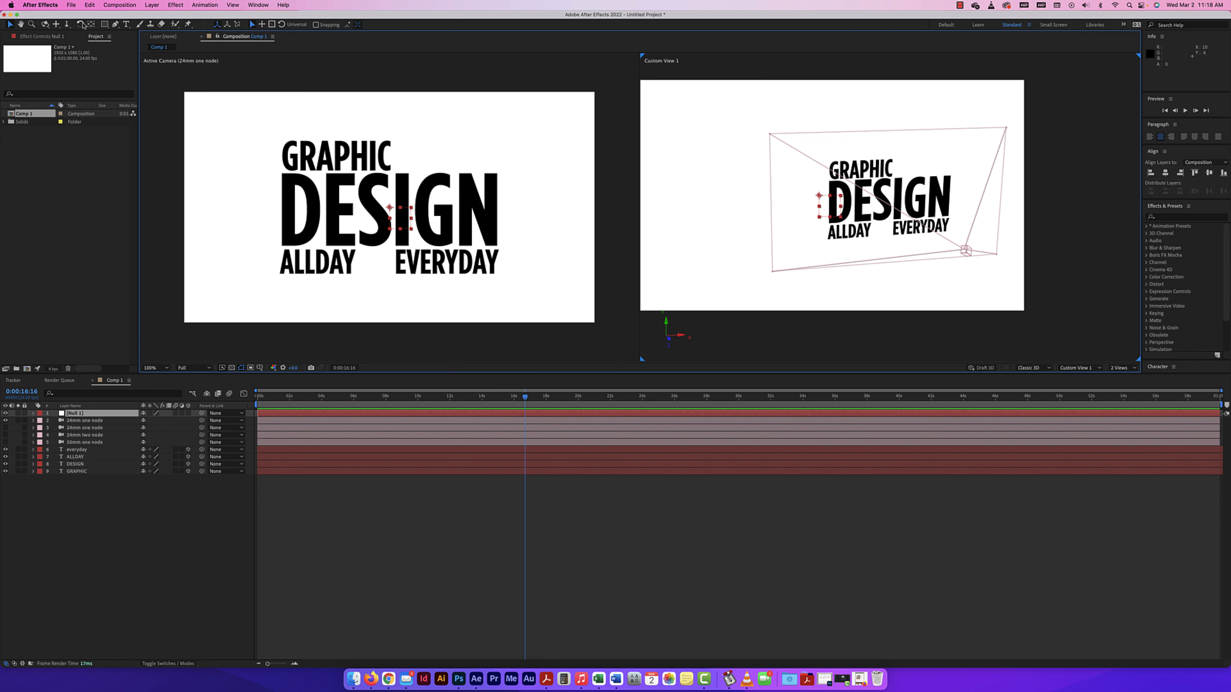
# Center the anchor point within the null object and return to the Selection tool.
pyautogui.click(91, 24)
pyautogui.press('super+alt+Home')
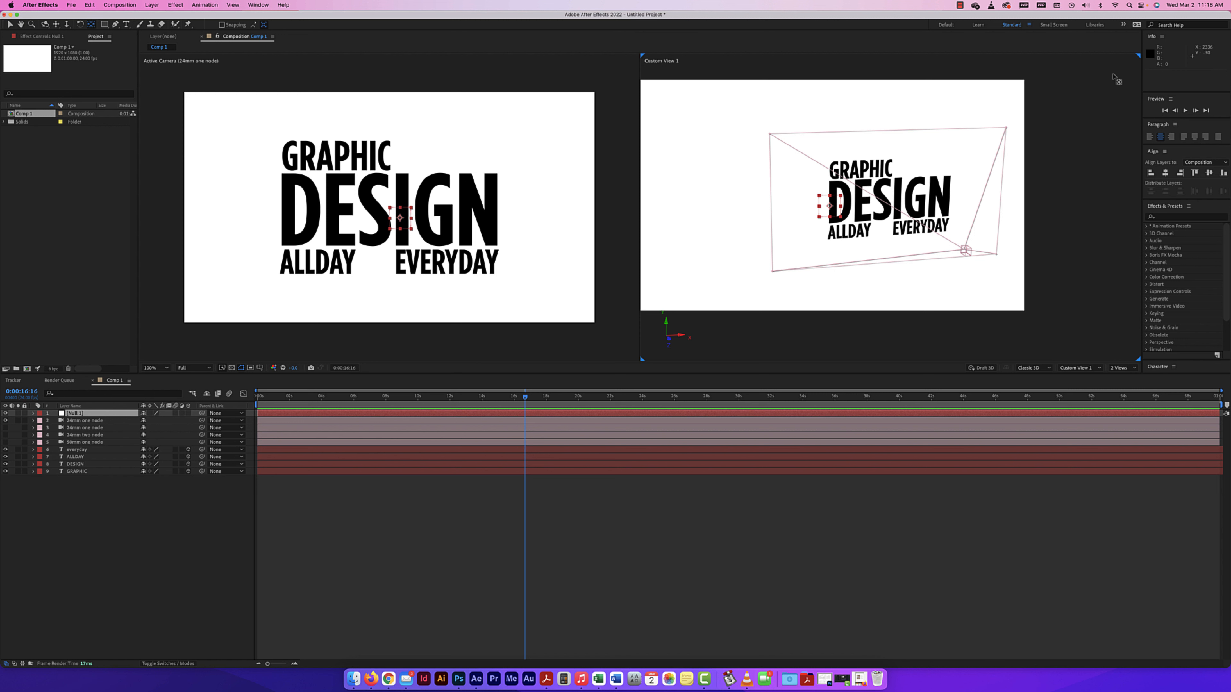
pyautogui.click(438, 206)
pyautogui.press(',')
pyautogui.press(',')
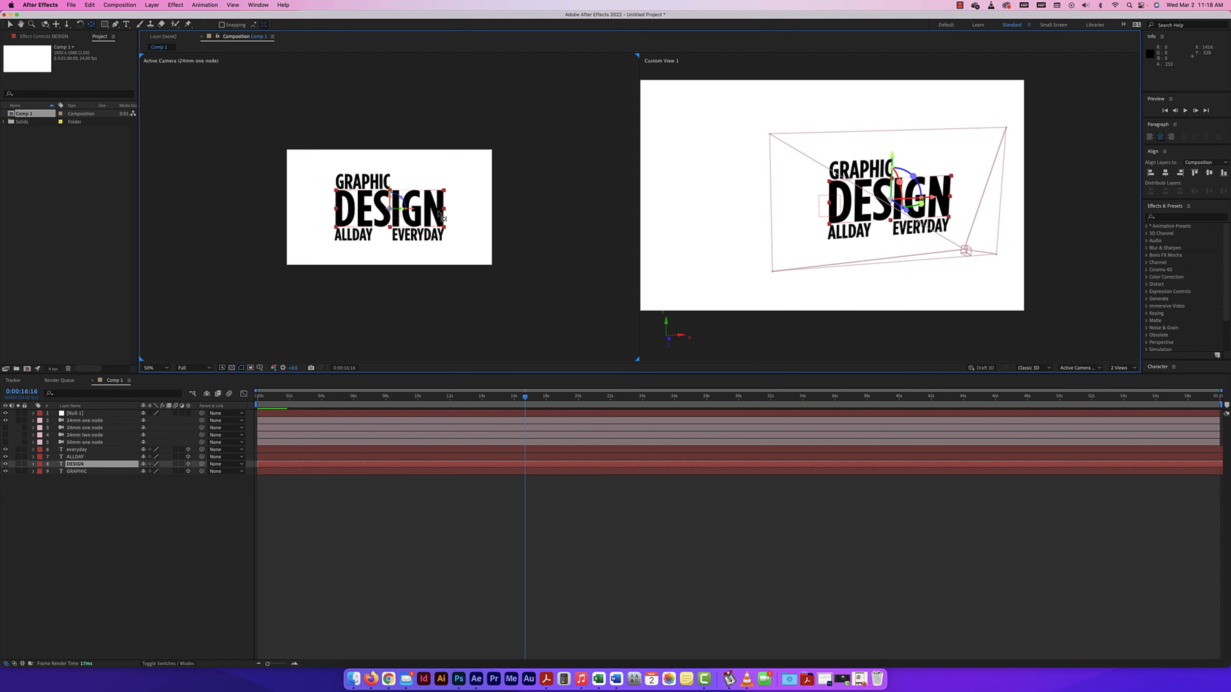
pyautogui.press('.')
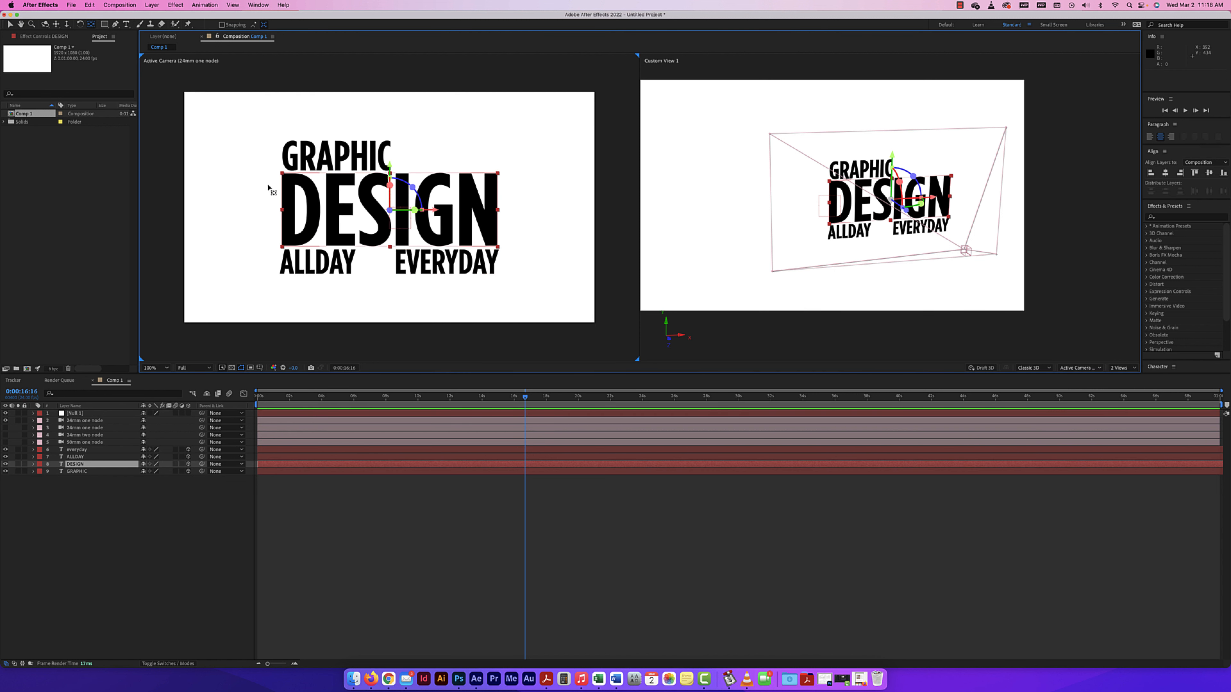
pyautogui.press('v')
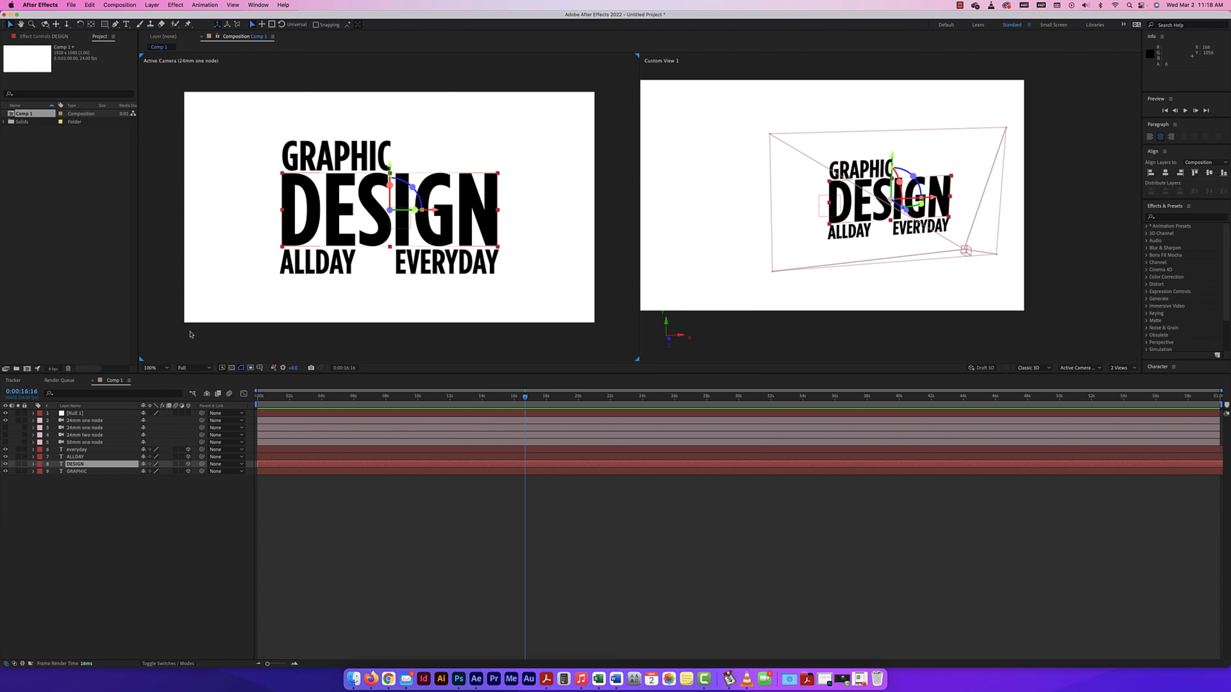
# Parent the visible 24mm one node camera layer to the Null 1 layer.
pyautogui.click(73, 414)
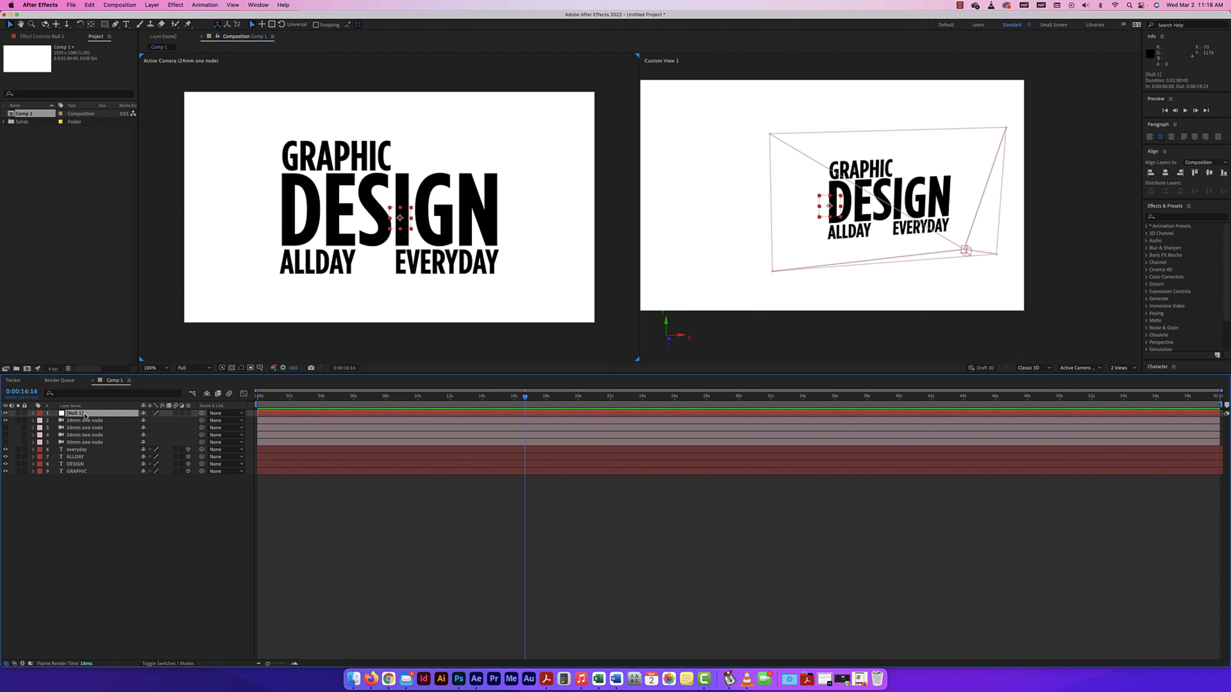
pyautogui.click(105, 421)
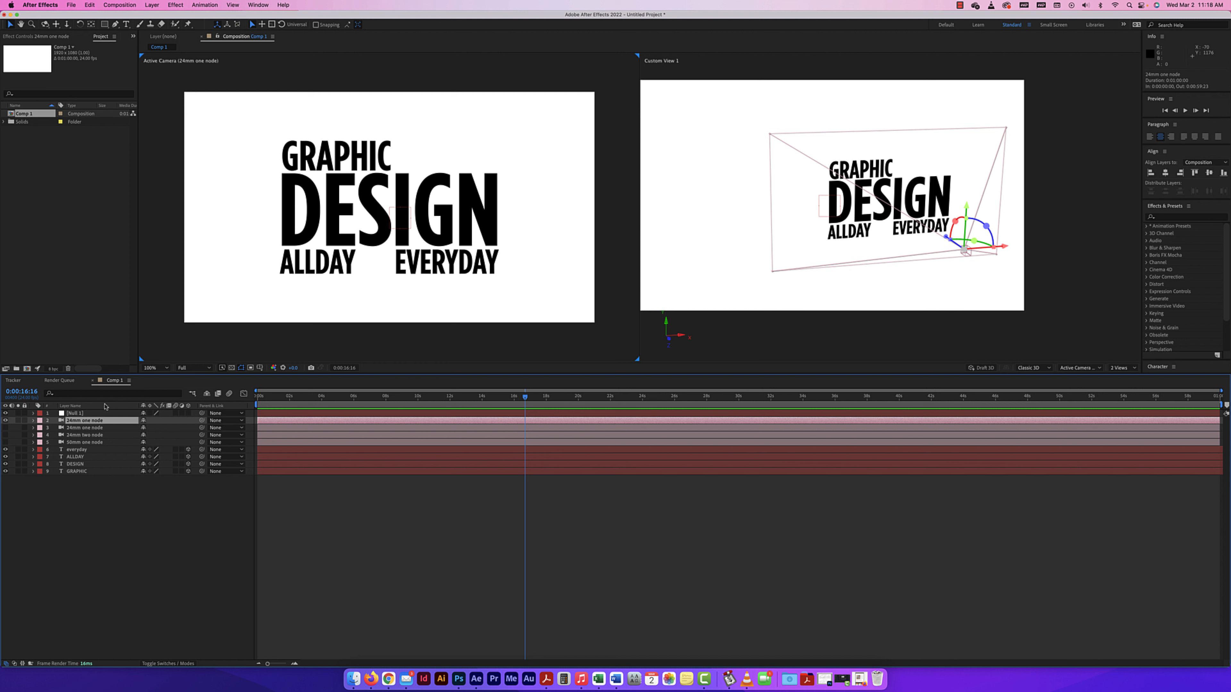
pyautogui.rightClick(106, 407)
pyautogui.moveTo(138, 435)
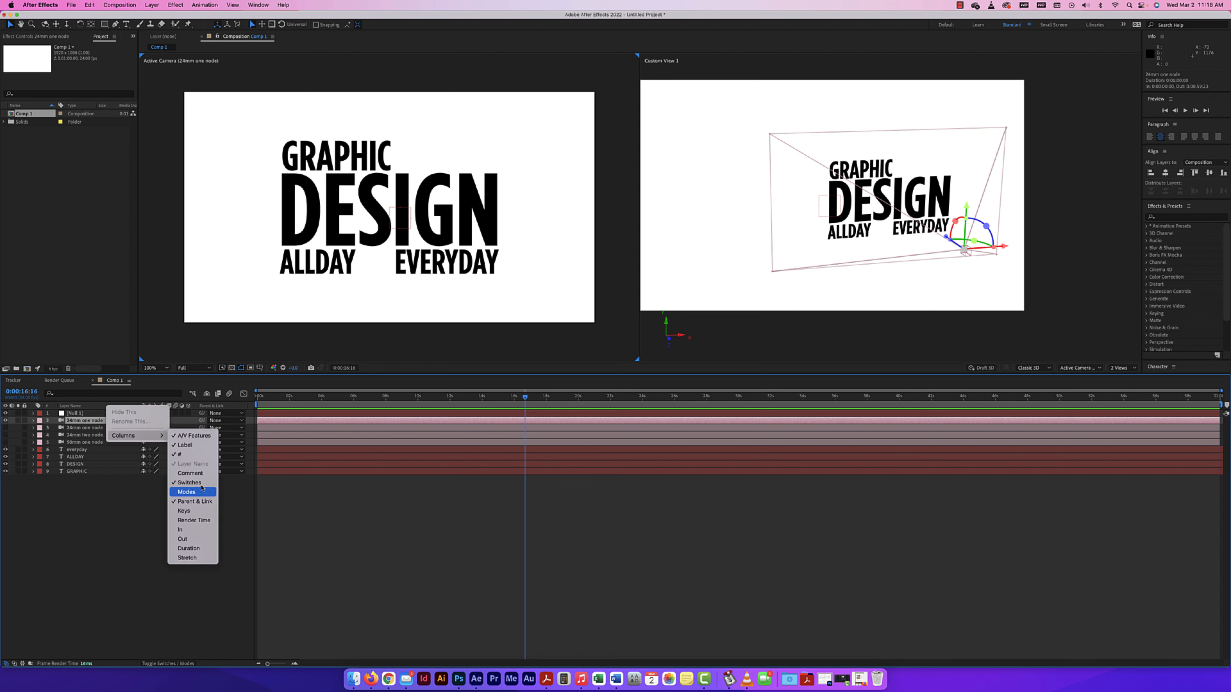
pyautogui.click(247, 501)
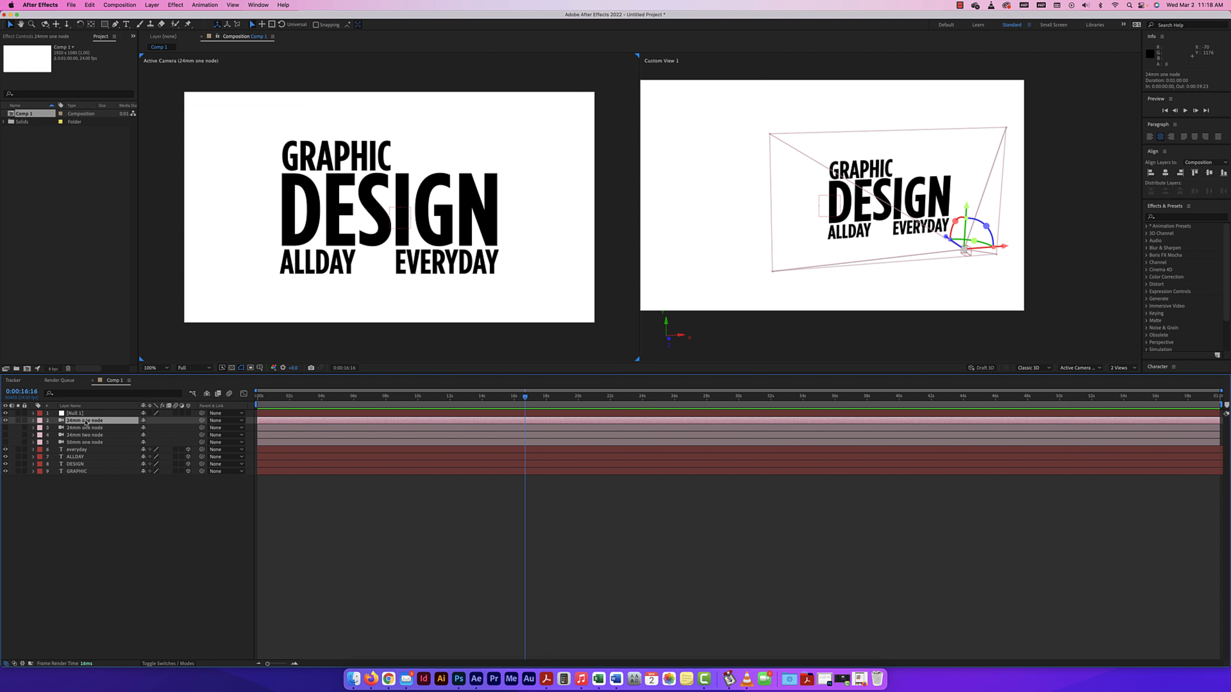
pyautogui.click(226, 421)
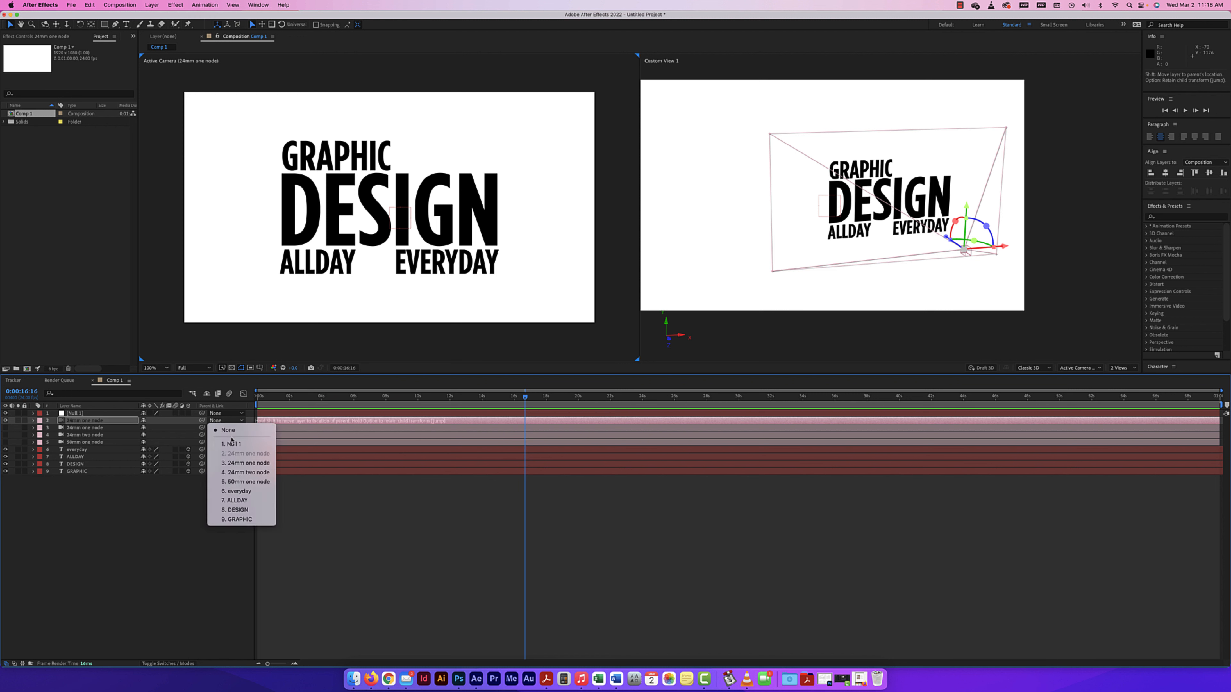
pyautogui.click(232, 443)
pyautogui.moveTo(202, 420); pyautogui.dragTo(82, 415)
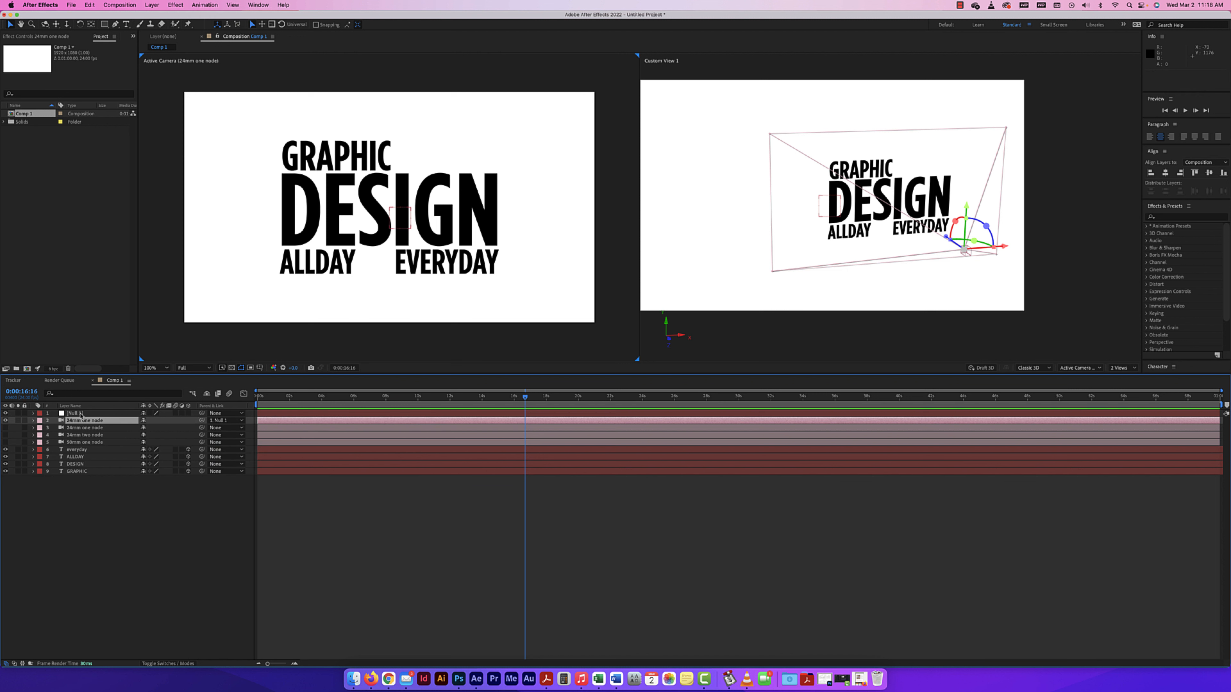
# Rename the null object as parent 24mm and lock the 24mm one node camera layer parented to it.
pyautogui.click(81, 414)
pyautogui.press('Return')
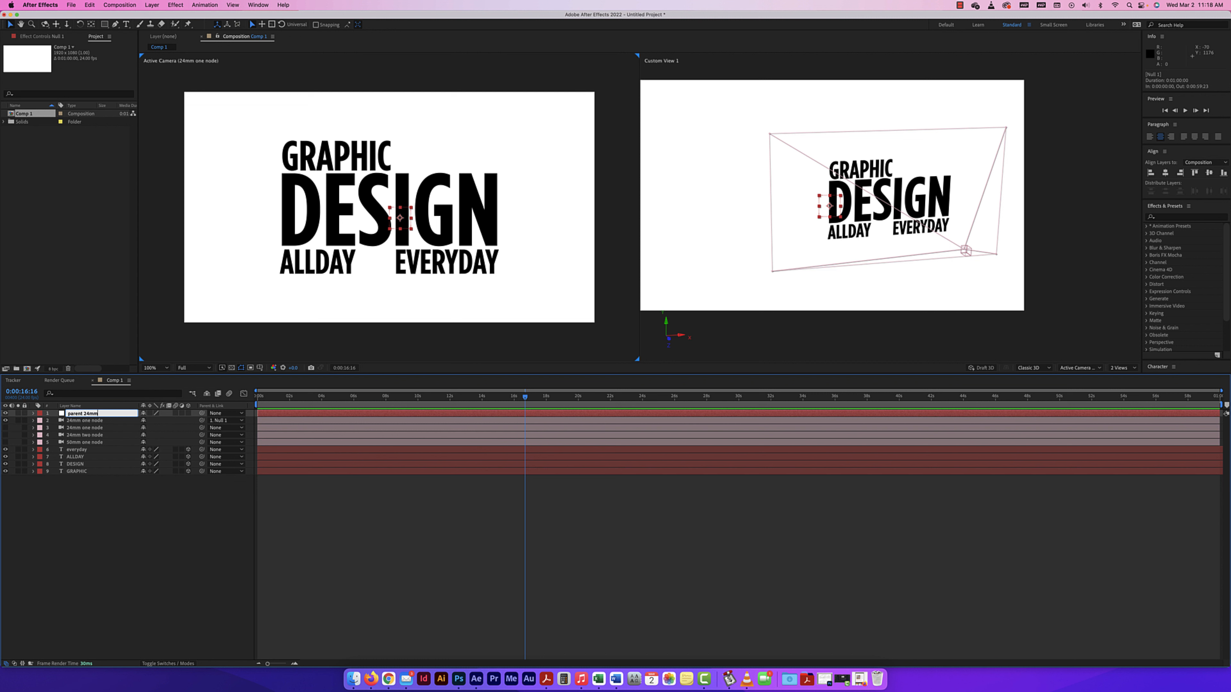
pyautogui.click(136, 512)
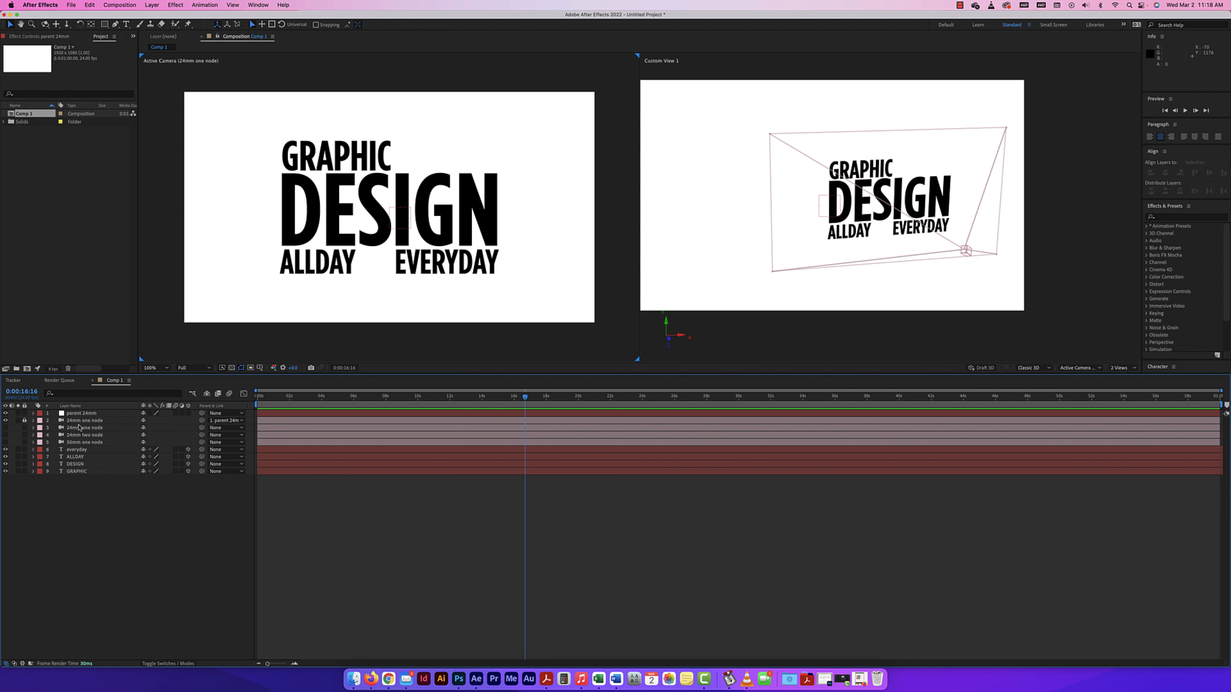
pyautogui.click(33, 420)
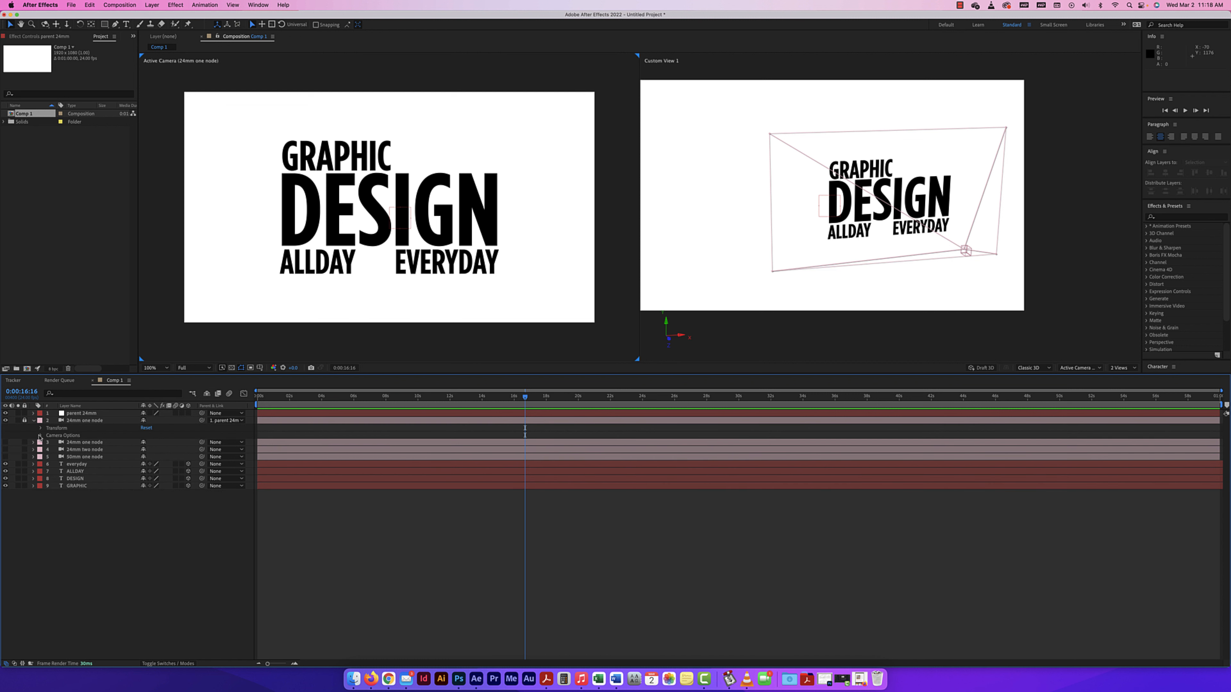
pyautogui.click(40, 435)
pyautogui.click(41, 436)
pyautogui.click(33, 420)
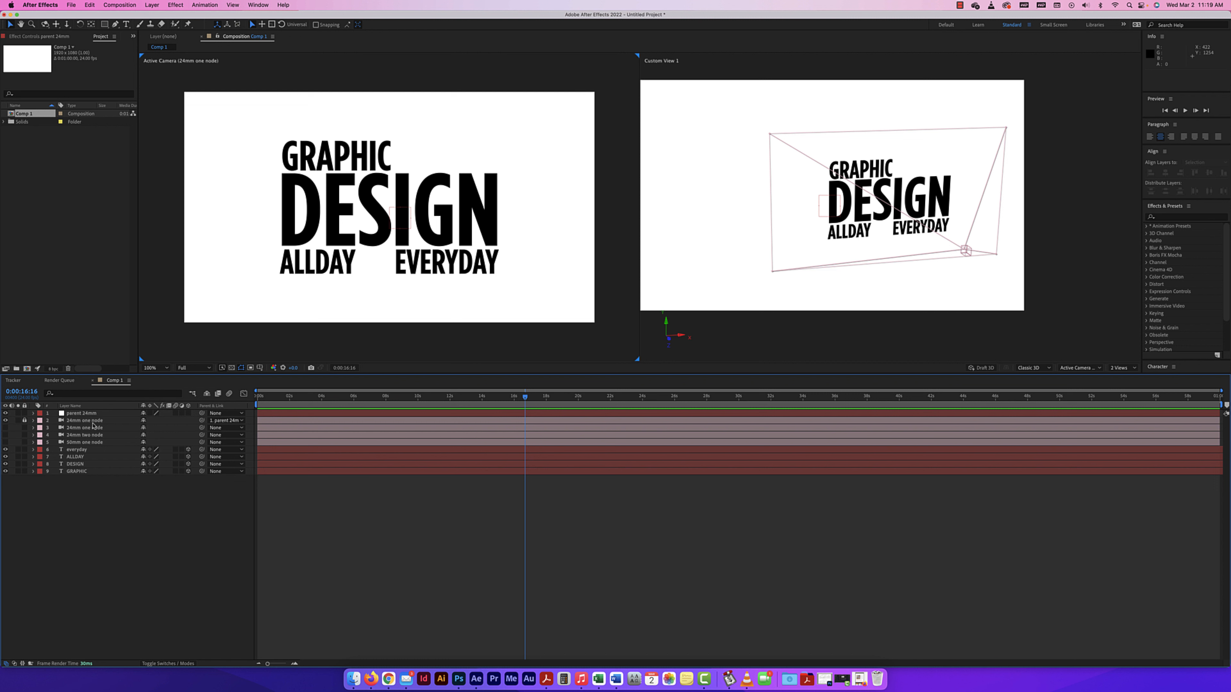
# Go to the start of the composition and reveal the parent 24mm null's Transform properties.
pyautogui.click(85, 414)
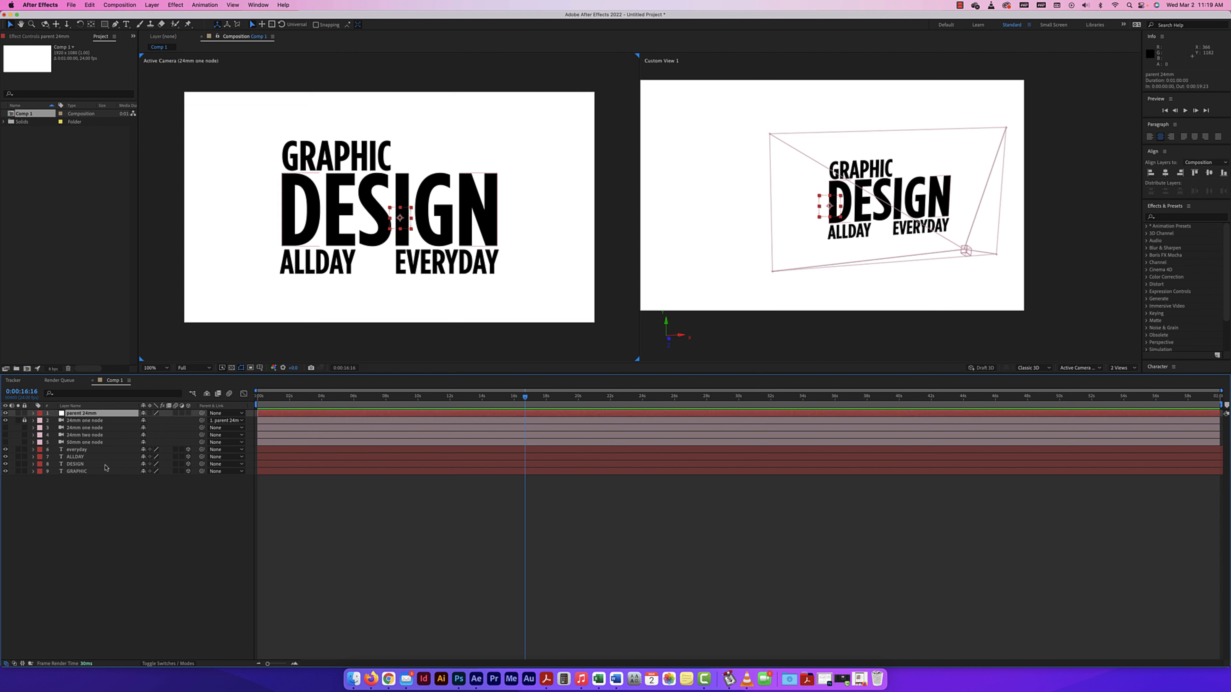
pyautogui.click(33, 413)
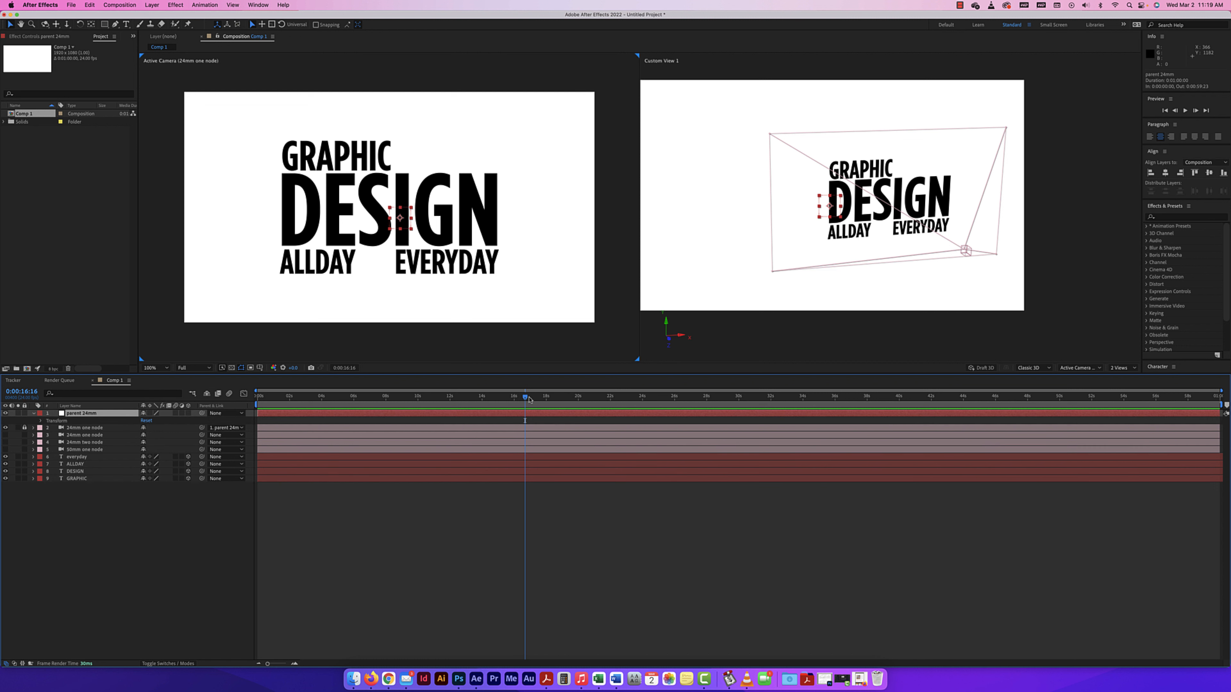
pyautogui.moveTo(529, 399); pyautogui.dragTo(223, 380)
pyautogui.click(40, 422)
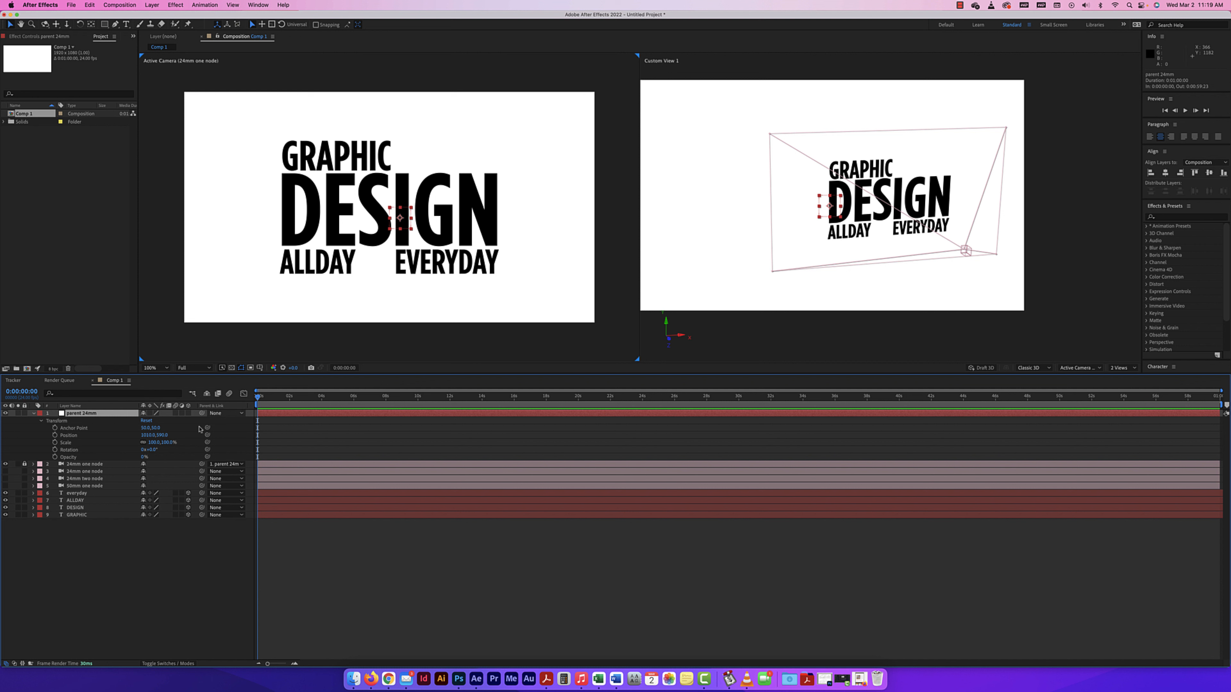
pyautogui.press('.')
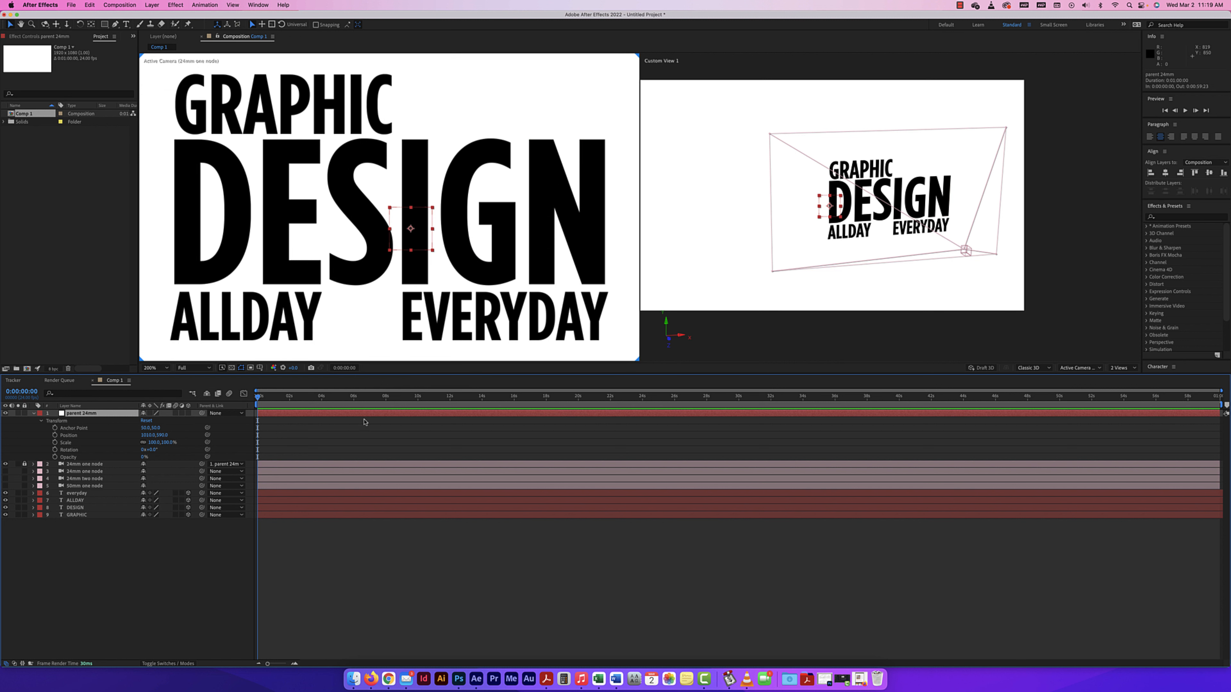
pyautogui.press(',')
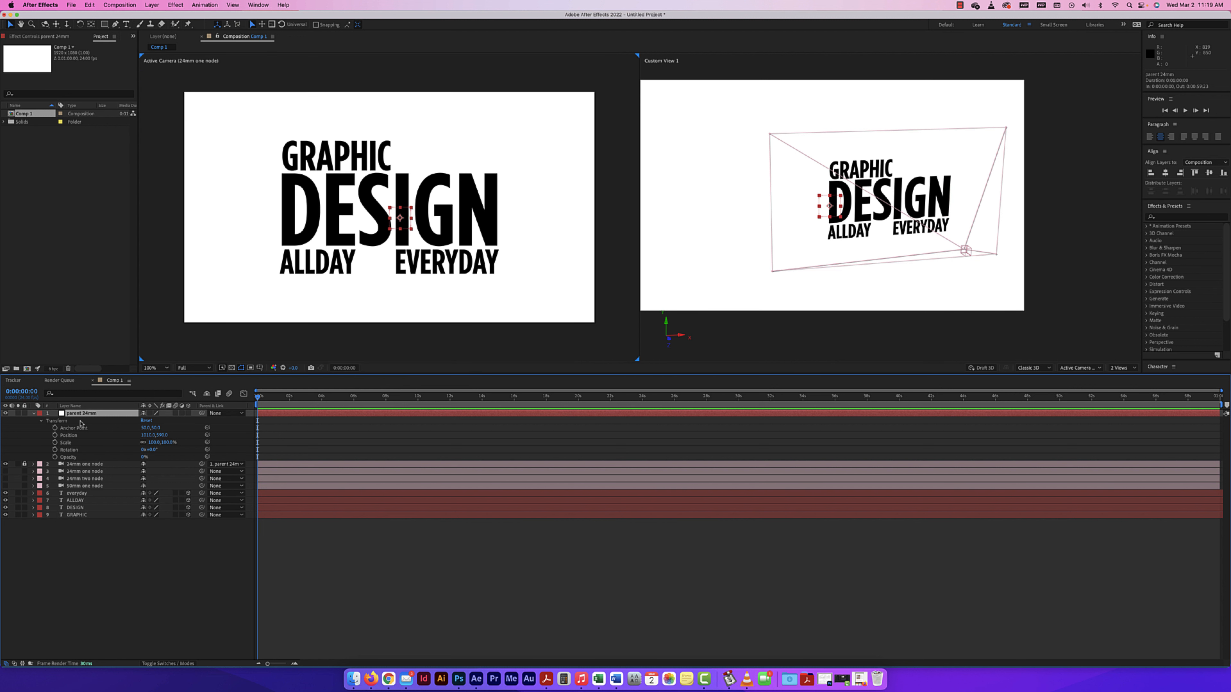
# Undo a trial change to the parent 24mm null's horizontal position and make the null a 3D layer.
pyautogui.click(71, 434)
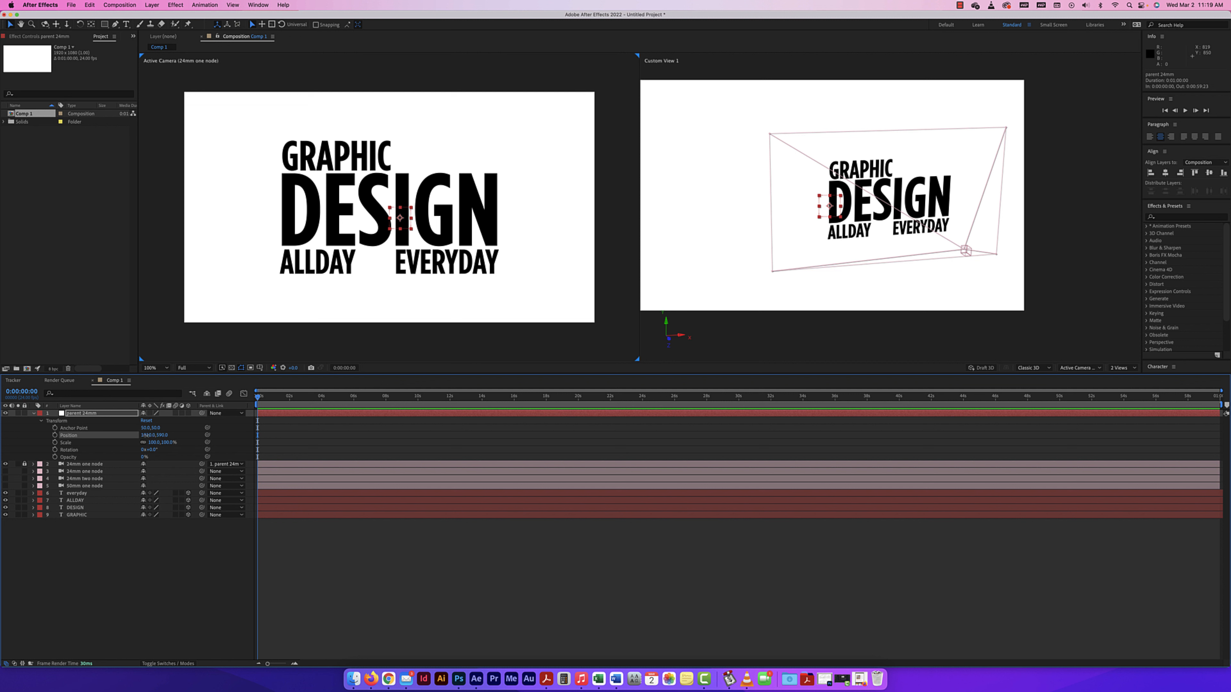
pyautogui.moveTo(145, 435); pyautogui.dragTo(196, 438)
pyautogui.press('super+z')
pyautogui.click(189, 413)
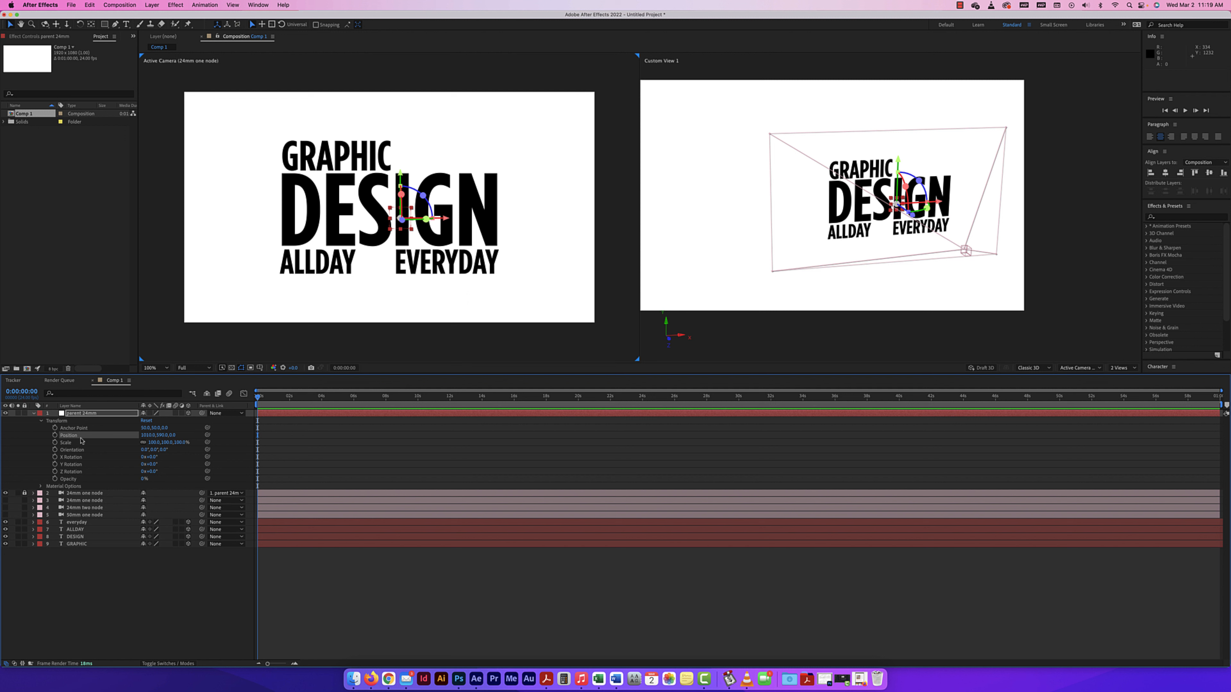
# Try moving the parent 24mm null in depth and across the view, and undo the stray move of the DESIGN text.
pyautogui.moveTo(173, 435); pyautogui.dragTo(315, 436)
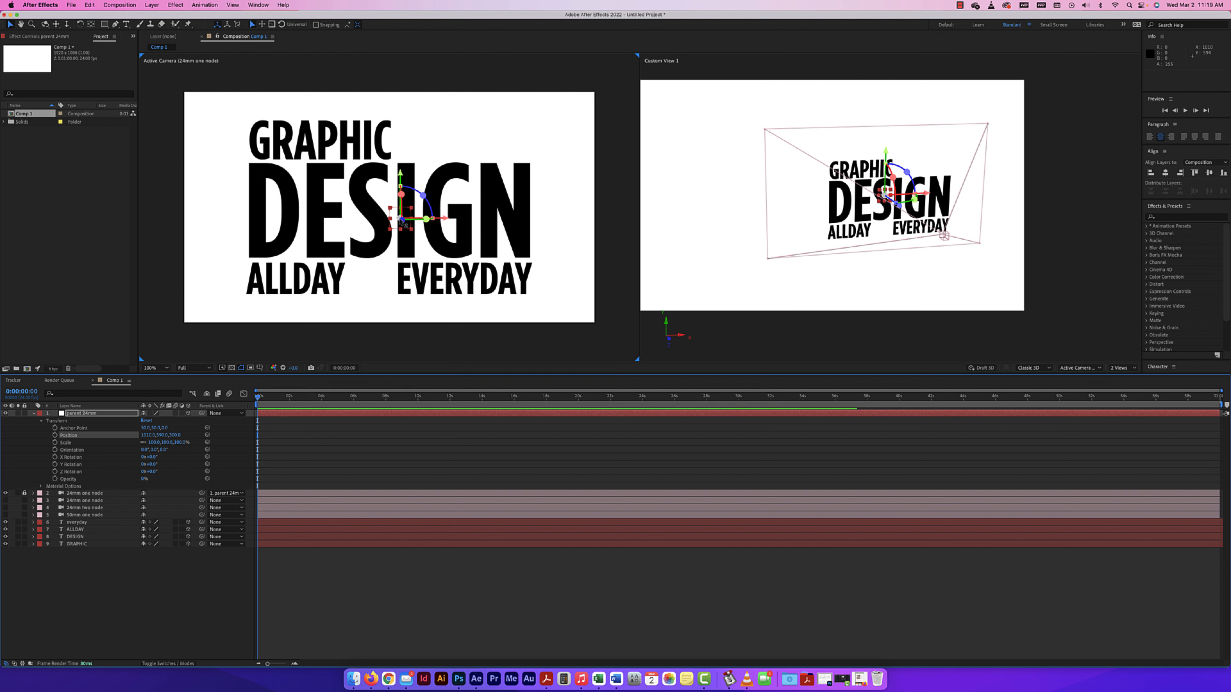
pyautogui.moveTo(400, 220)
pyautogui.mouseDown()
pyautogui.moveTo(394, 200)
pyautogui.moveTo(430, 245)
pyautogui.moveTo(396, 239)
pyautogui.mouseUp()
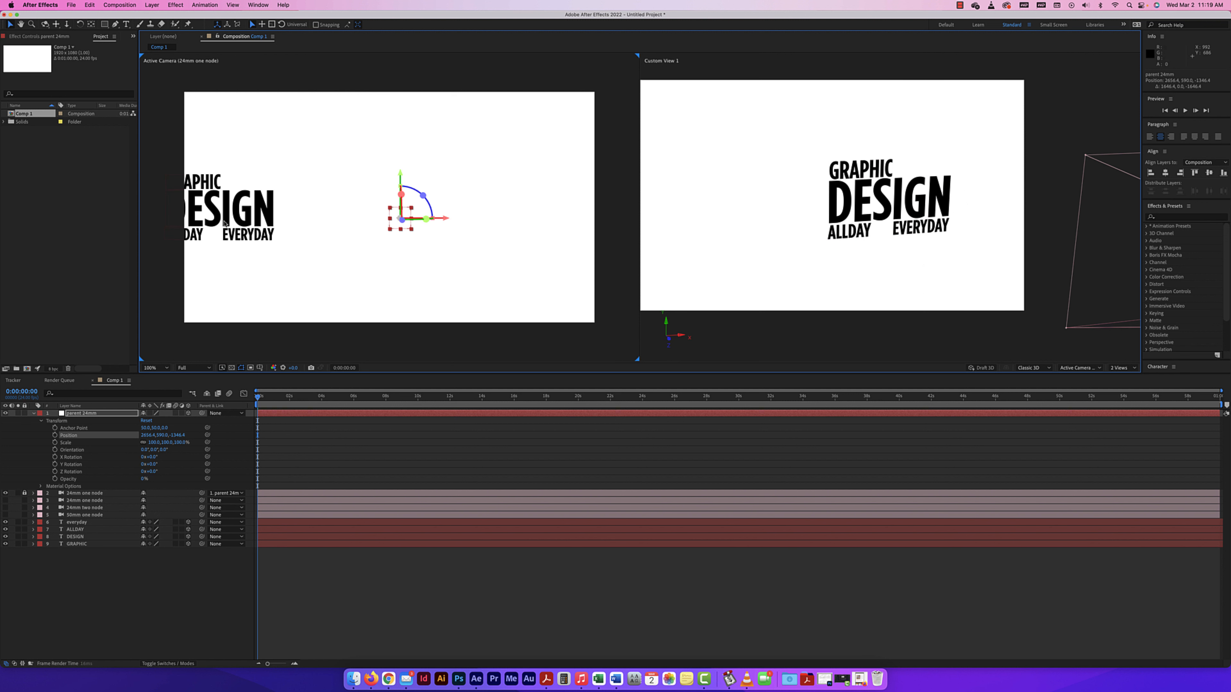
pyautogui.moveTo(224, 222); pyautogui.dragTo(350, 240)
pyautogui.press('super+z')
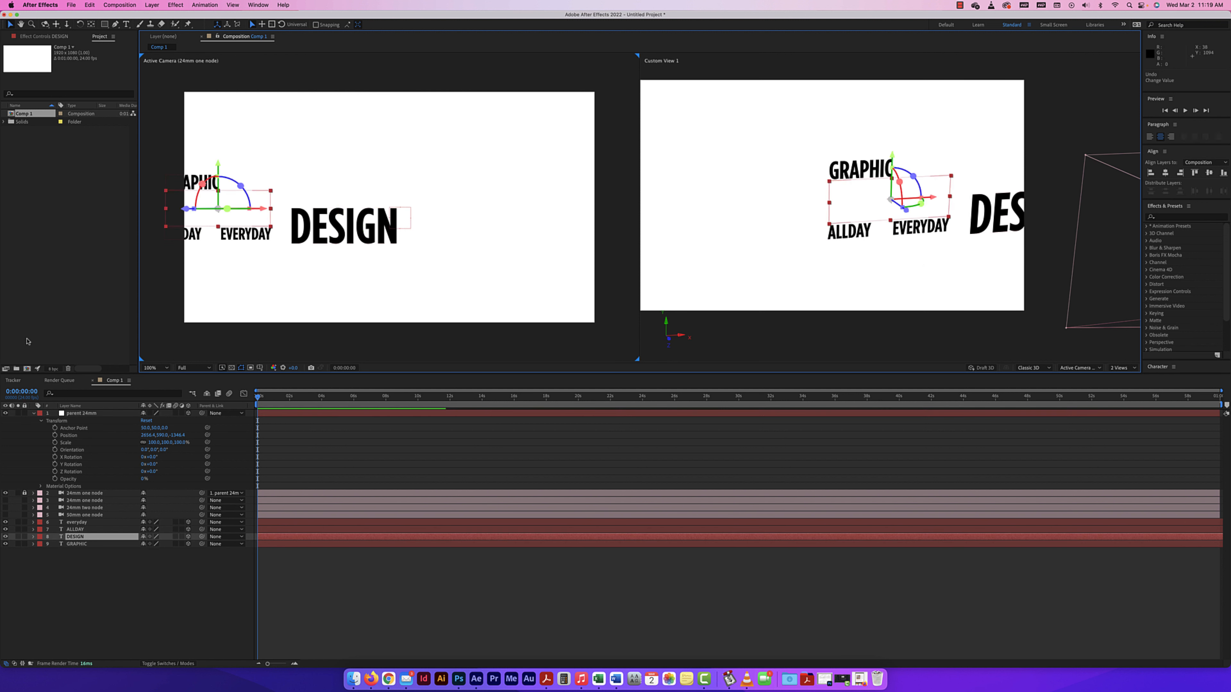
# Lock the everyday, ALLDAY, DESIGN and GRAPHIC text layers and reset the parent 24mm null's Transform properties.
pyautogui.moveTo(24, 522); pyautogui.dragTo(24, 544)
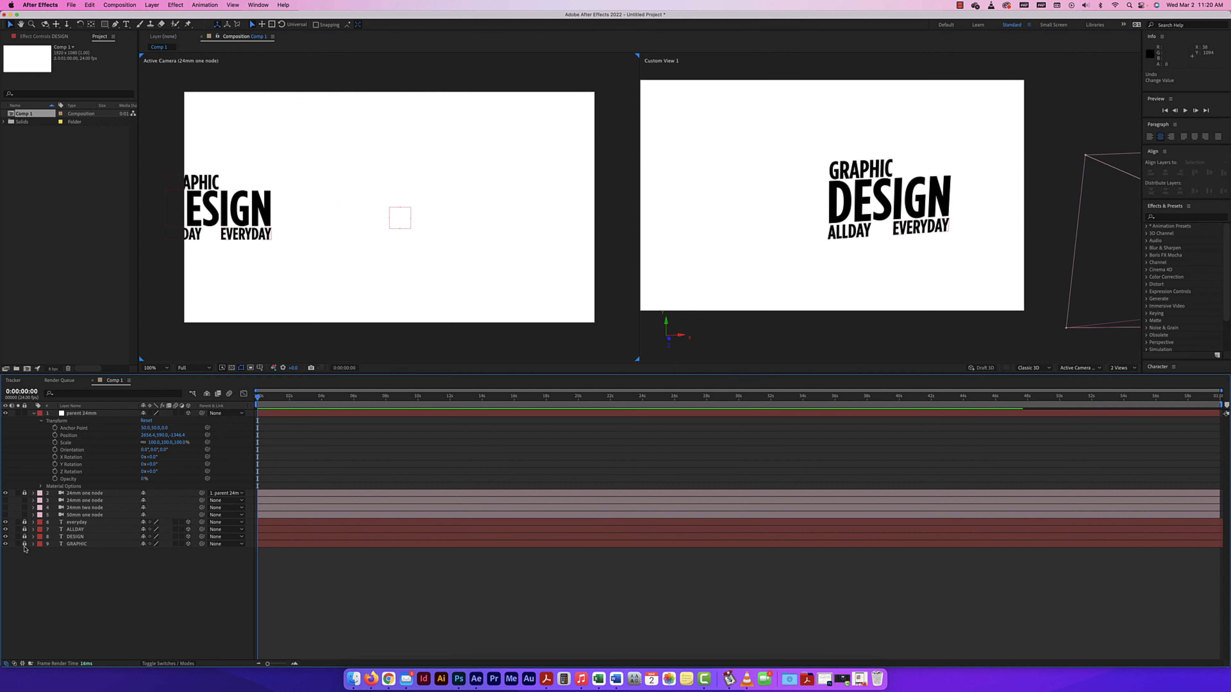
pyautogui.click(146, 421)
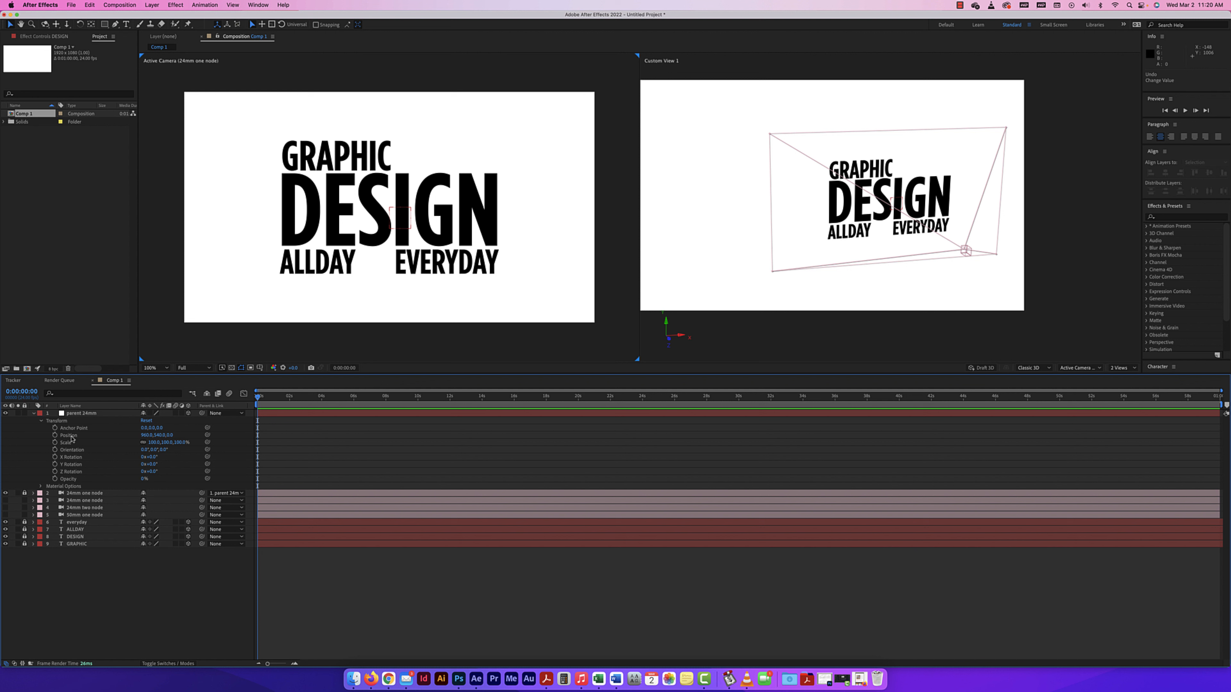
# Move the parent 24mm null to about X 714, Y 294 and forward in Z to frame the word GRAPHIC.
pyautogui.click(70, 435)
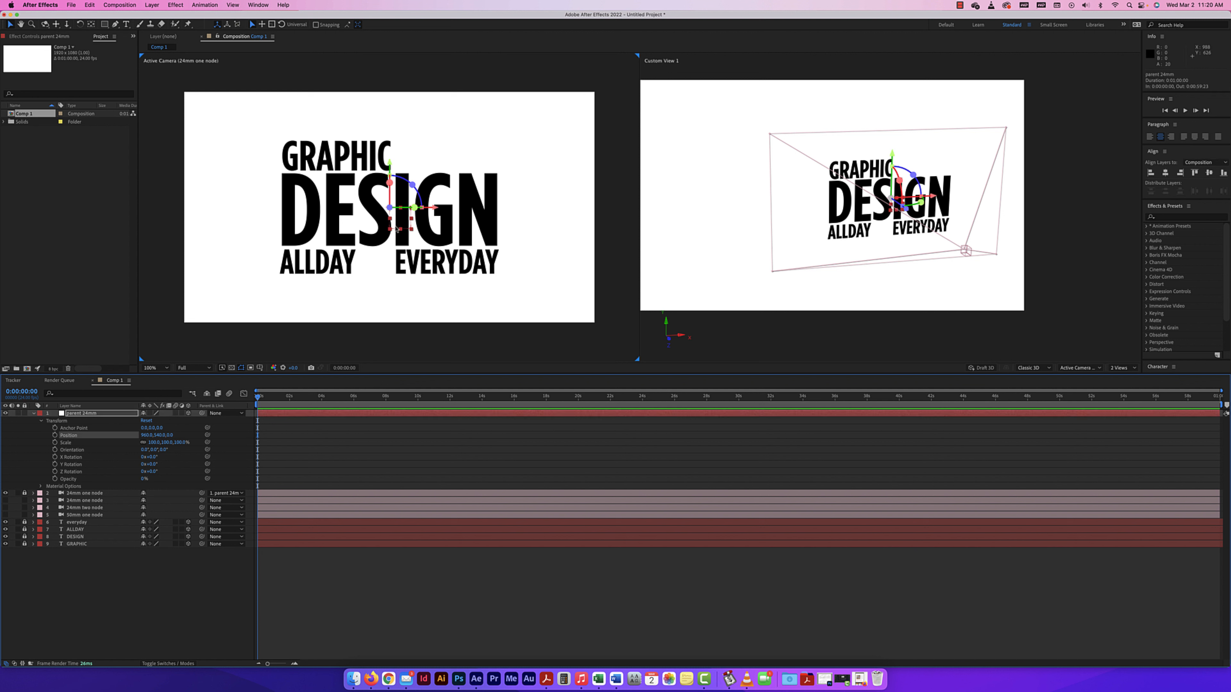
pyautogui.click(411, 220)
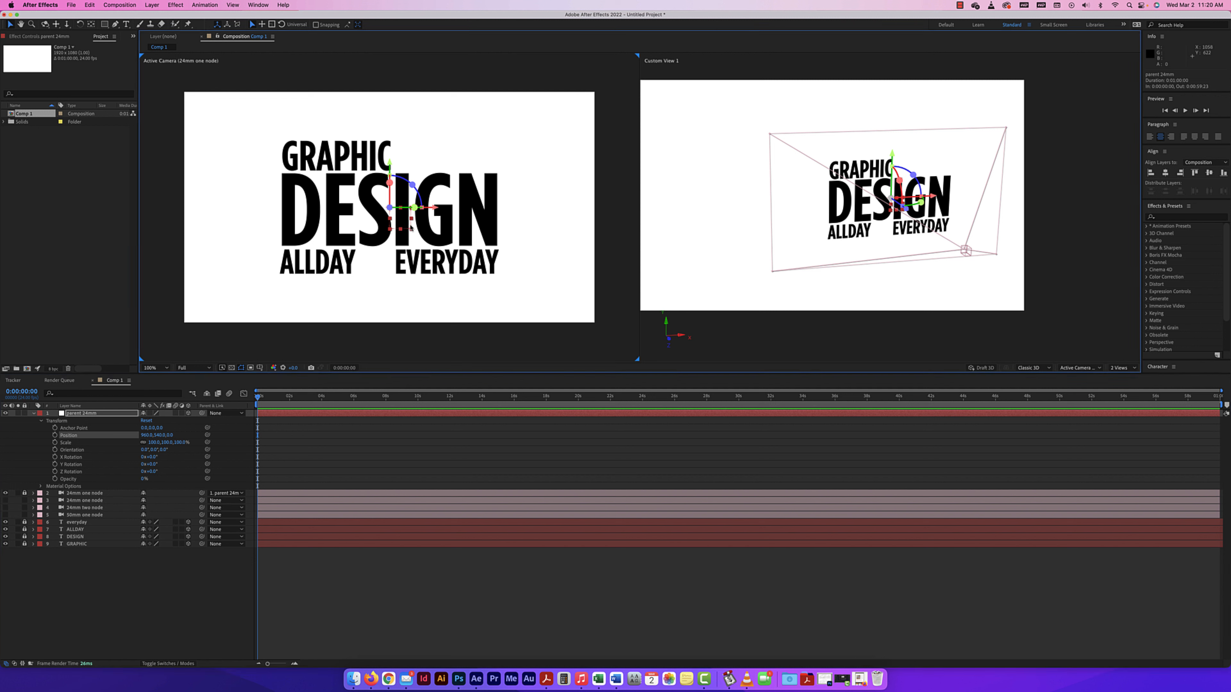
pyautogui.moveTo(411, 226); pyautogui.dragTo(357, 174)
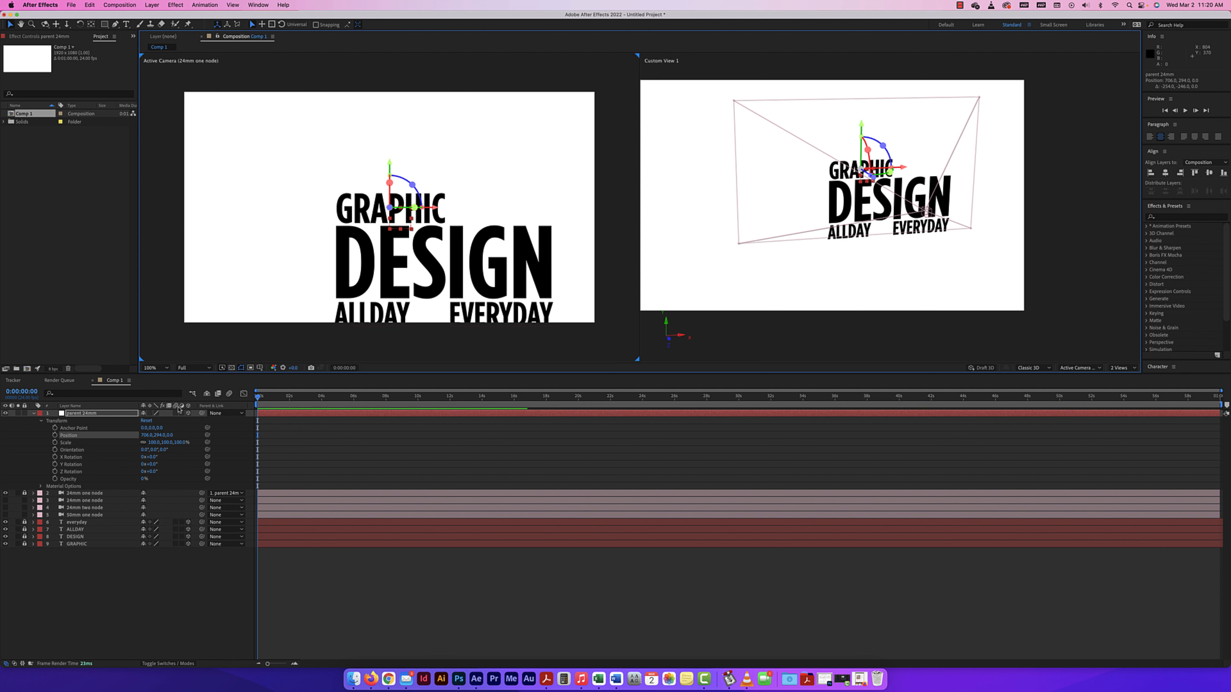
pyautogui.moveTo(172, 436); pyautogui.dragTo(582, 452)
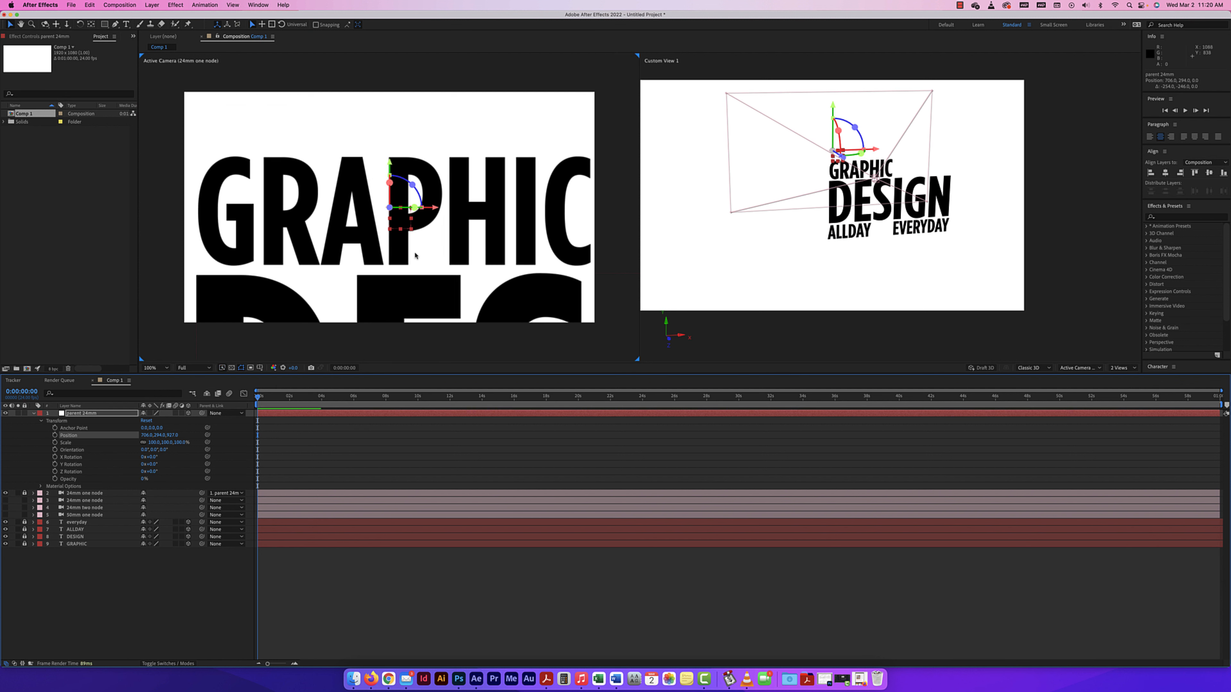
pyautogui.moveTo(432, 208); pyautogui.dragTo(436, 208)
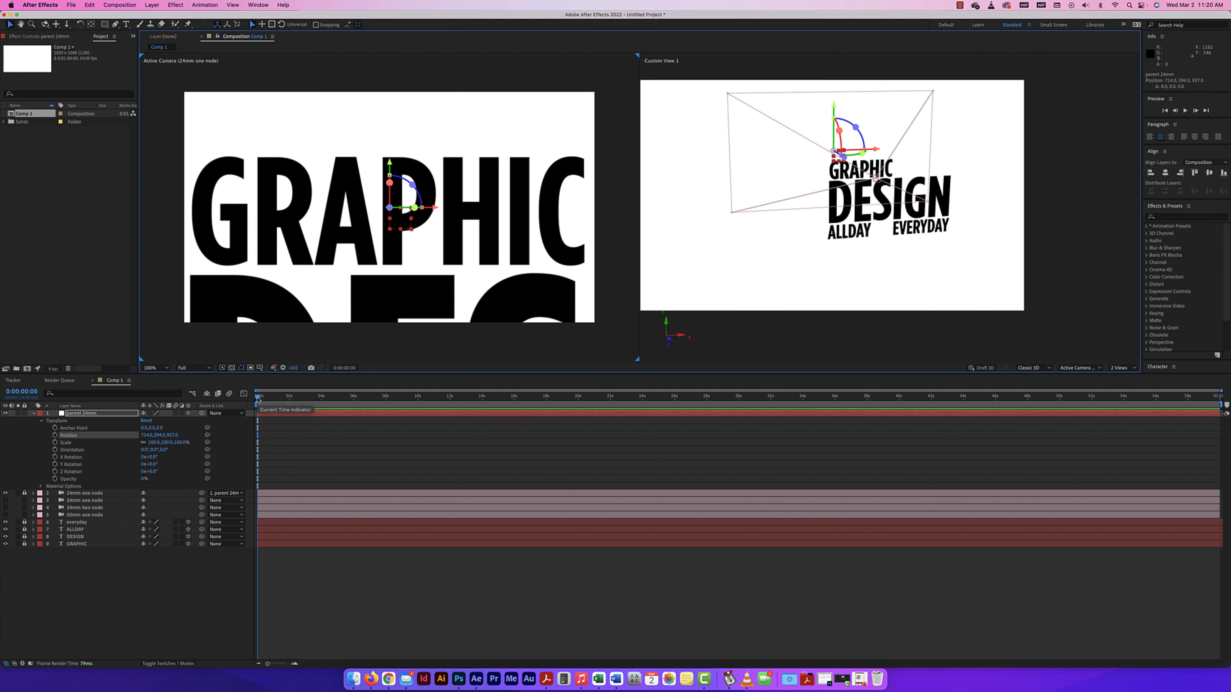
# Keyframe the null's Position with the GRAPHIC close-up at 2 seconds and the reset full-text position at 0 and 4 seconds.
pyautogui.moveTo(258, 398); pyautogui.dragTo(289, 398)
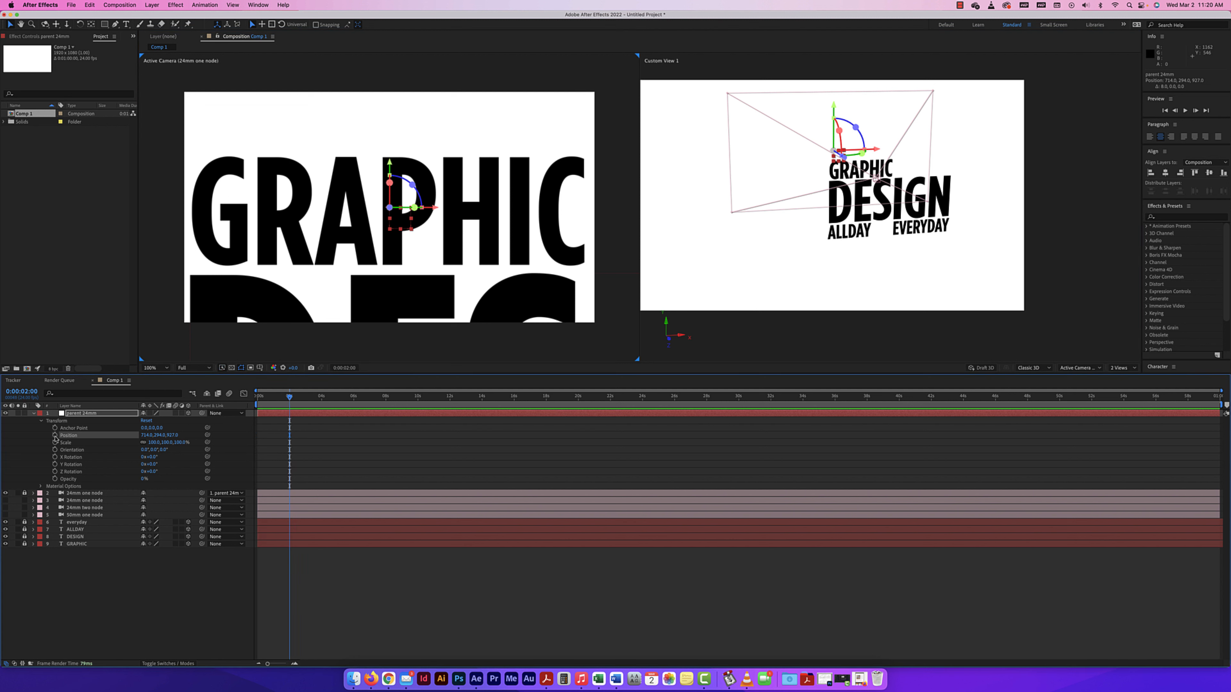
pyautogui.moveTo(253, 399); pyautogui.dragTo(355, 398)
pyautogui.click(147, 421)
pyautogui.click(145, 420)
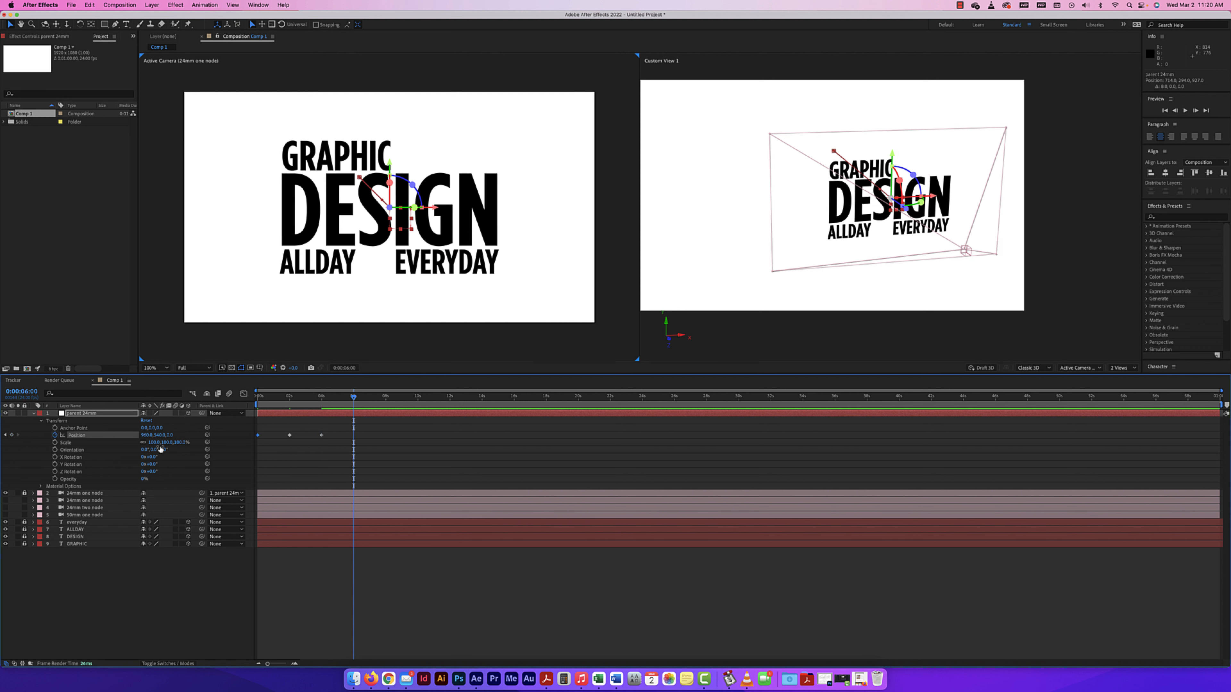
# Keyframe the null's Position forward in Z on DESIGN at 6 seconds and back at the reset position at 0:00:08:02.
pyautogui.moveTo(170, 435); pyautogui.dragTo(416, 440)
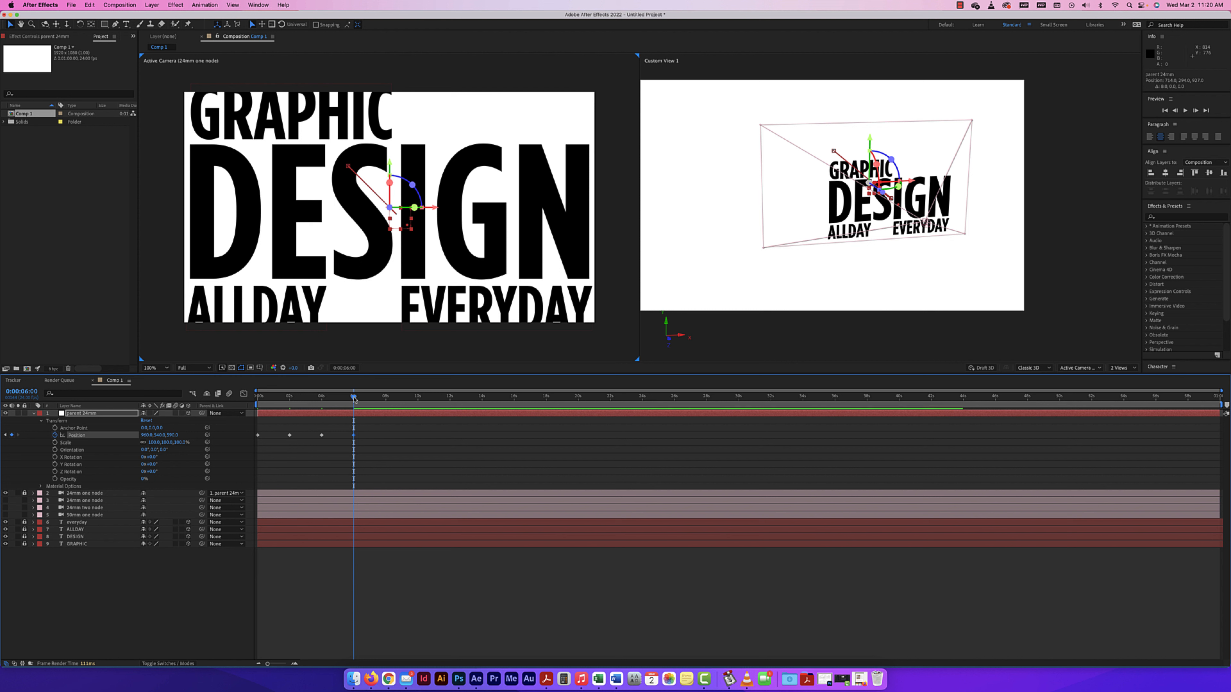
pyautogui.moveTo(359, 399); pyautogui.dragTo(387, 400)
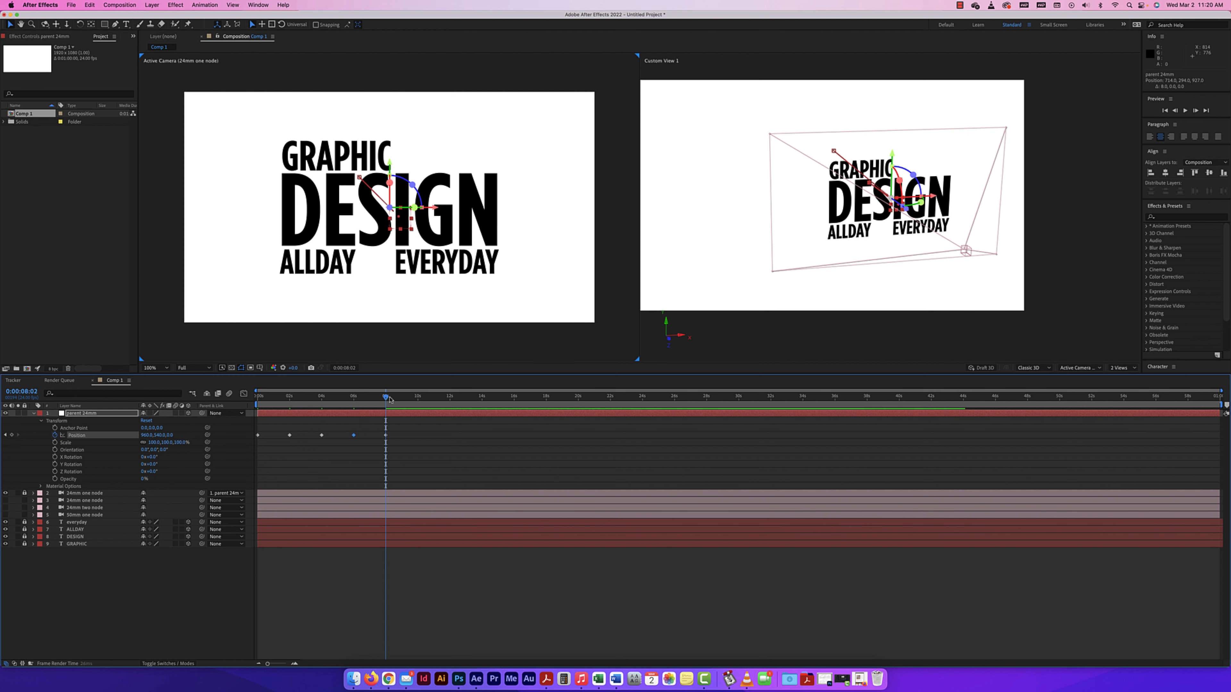
# At 0:00:09:22, keyframe the null's Position at about X 588, Y 744 and forward in Z to close in on ALLDAY.
pyautogui.moveTo(386, 398); pyautogui.dragTo(417, 398)
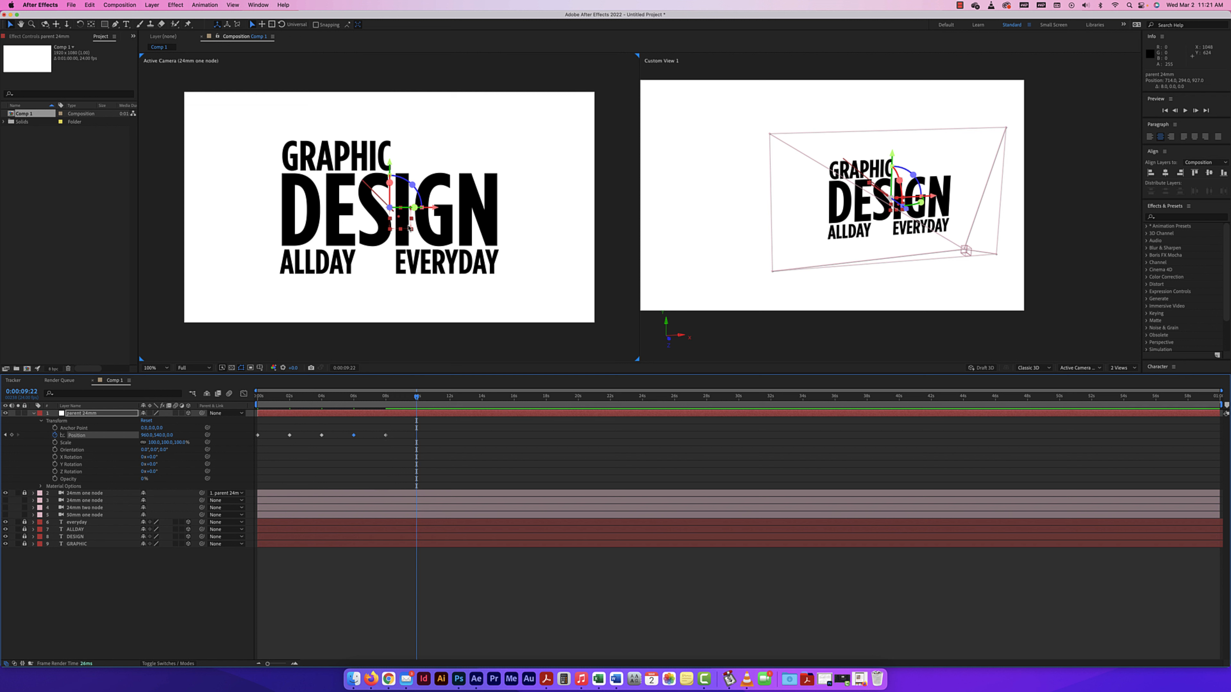
pyautogui.click(405, 236)
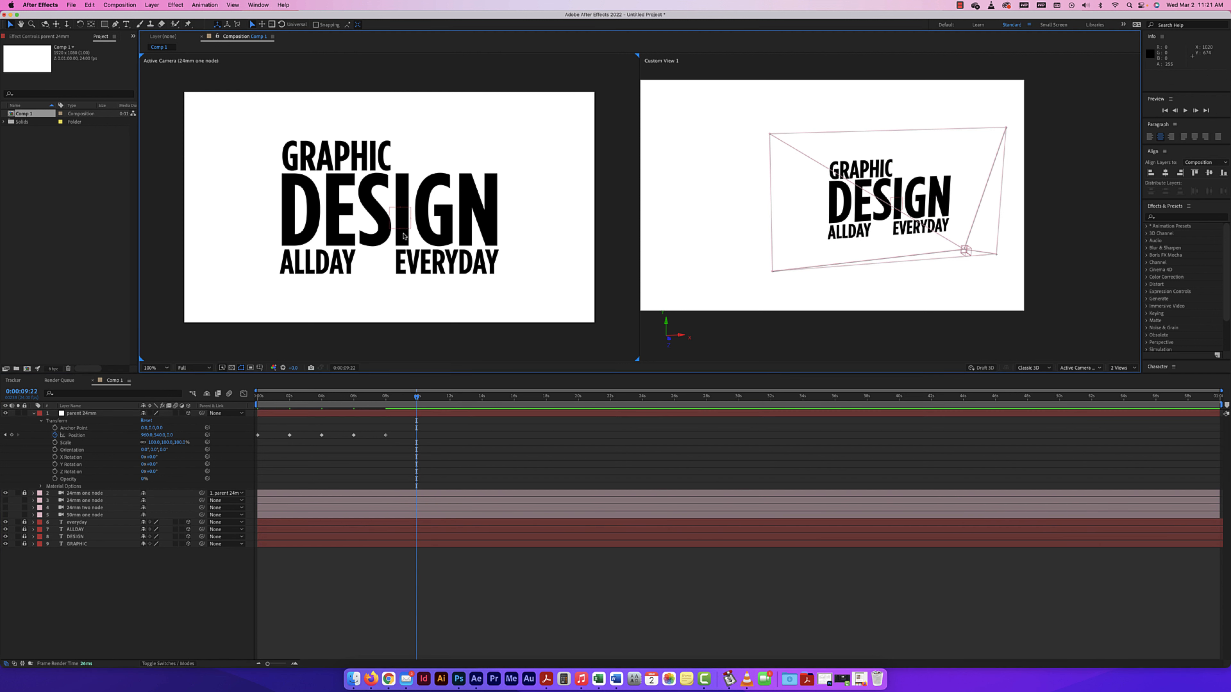
pyautogui.click(406, 233)
pyautogui.moveTo(407, 232); pyautogui.dragTo(324, 272)
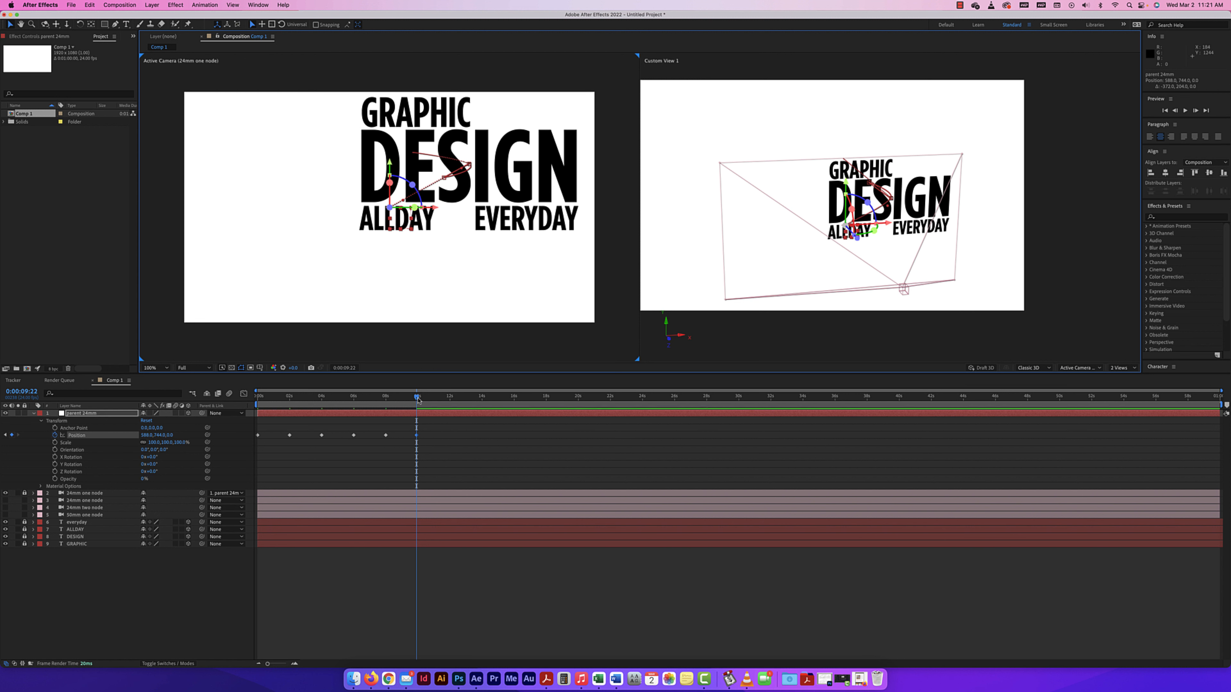
pyautogui.moveTo(168, 436); pyautogui.dragTo(653, 503)
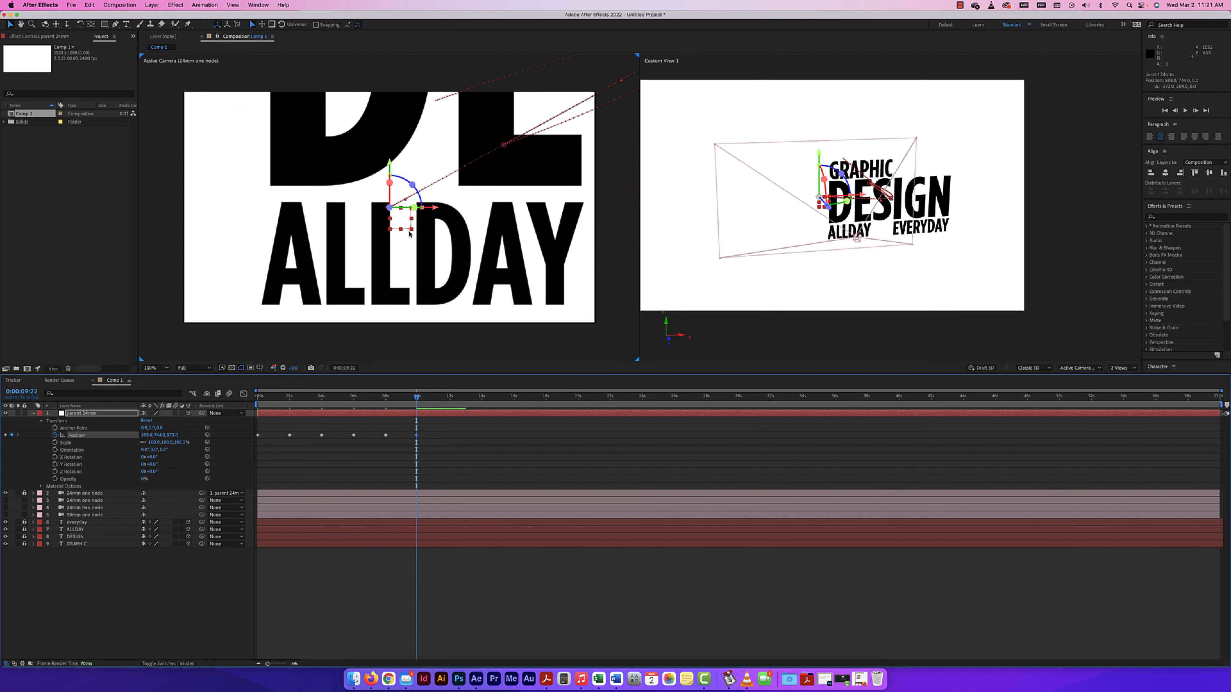
# Refine the ALLDAY close-up keyframe to about X 618, Y 772 and farther forward in Z, and keyframe the reset position at 12 seconds.
pyautogui.moveTo(410, 233); pyautogui.dragTo(411, 239)
pyautogui.moveTo(172, 435); pyautogui.dragTo(199, 439)
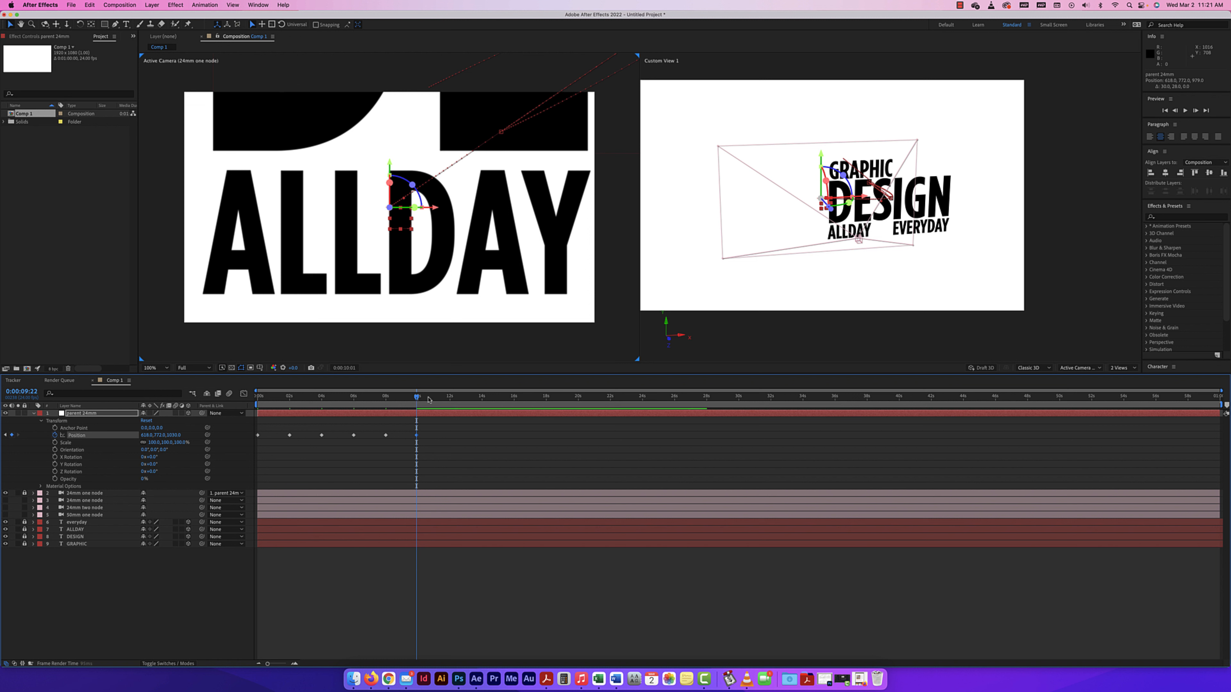
pyautogui.moveTo(416, 399); pyautogui.dragTo(450, 399)
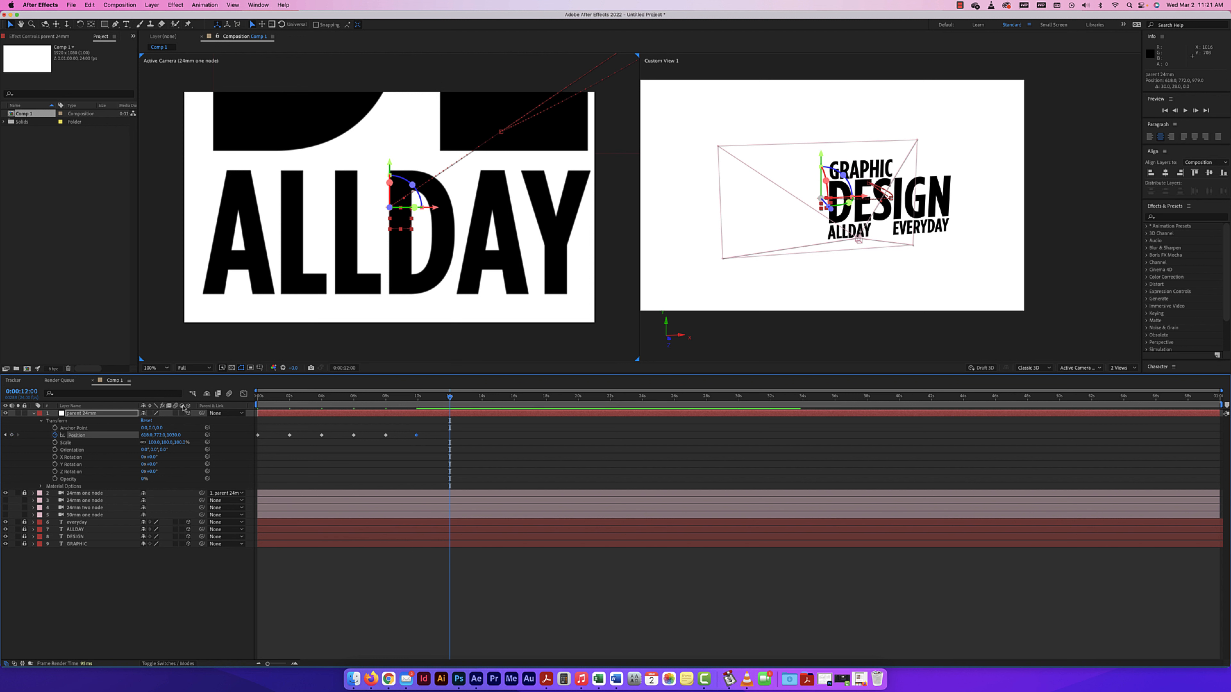
pyautogui.click(146, 421)
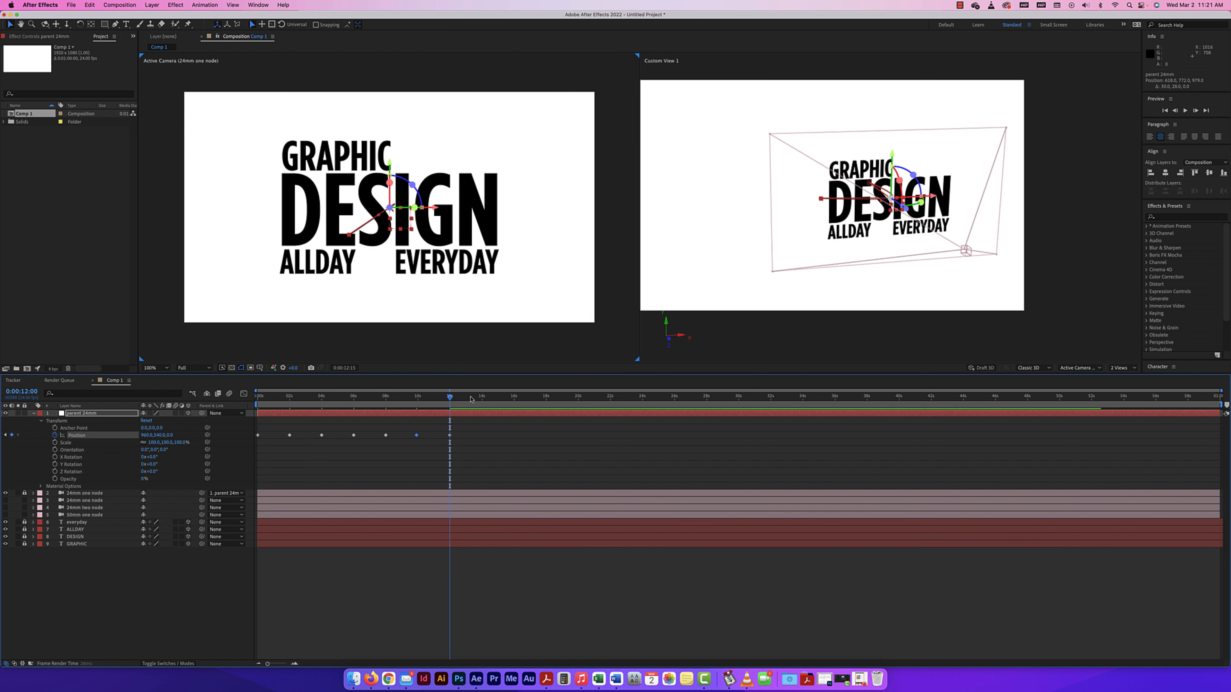
# At 14 seconds, keyframe the null's Position at about X 1166, Y 738 and forward in Z to about 864 toward EVERYDAY.
pyautogui.moveTo(460, 398); pyautogui.dragTo(482, 399)
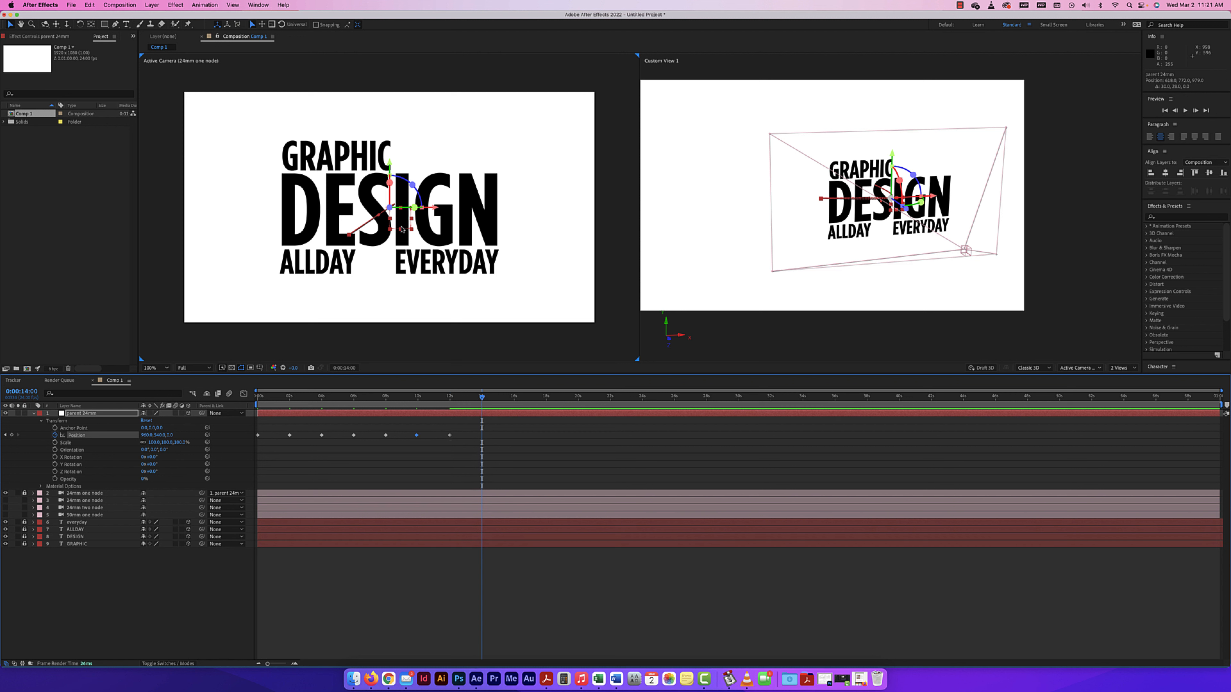
pyautogui.click(410, 231)
pyautogui.click(405, 229)
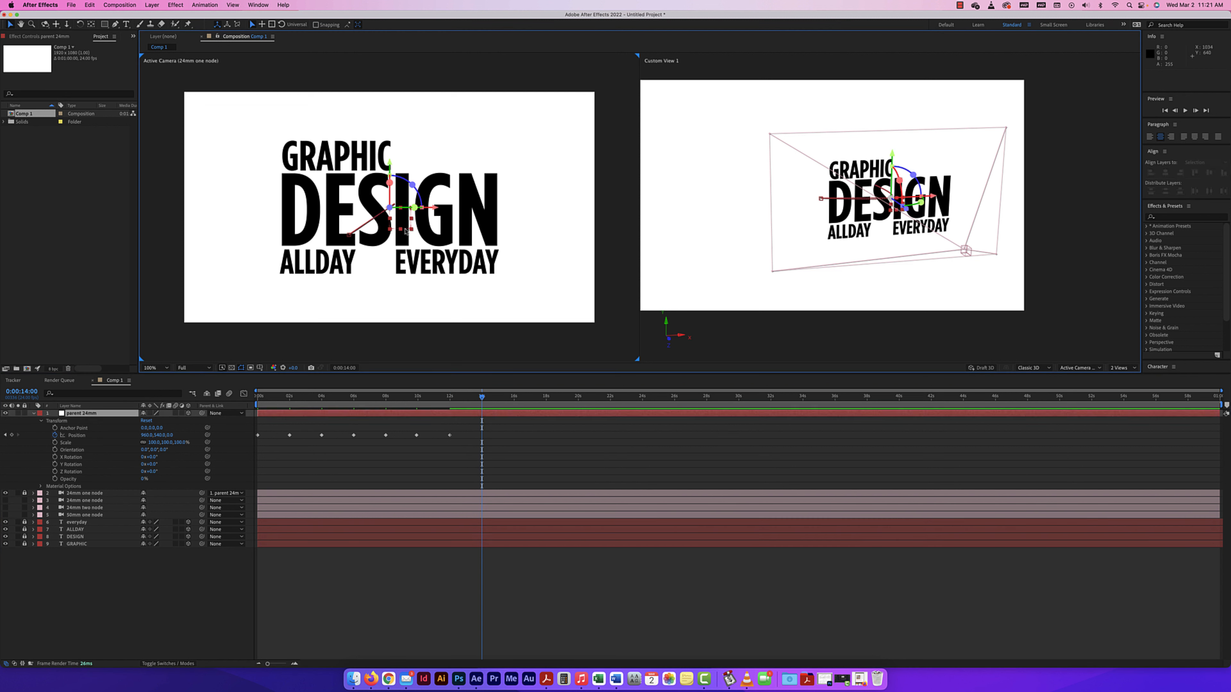
pyautogui.moveTo(406, 231); pyautogui.dragTo(450, 274)
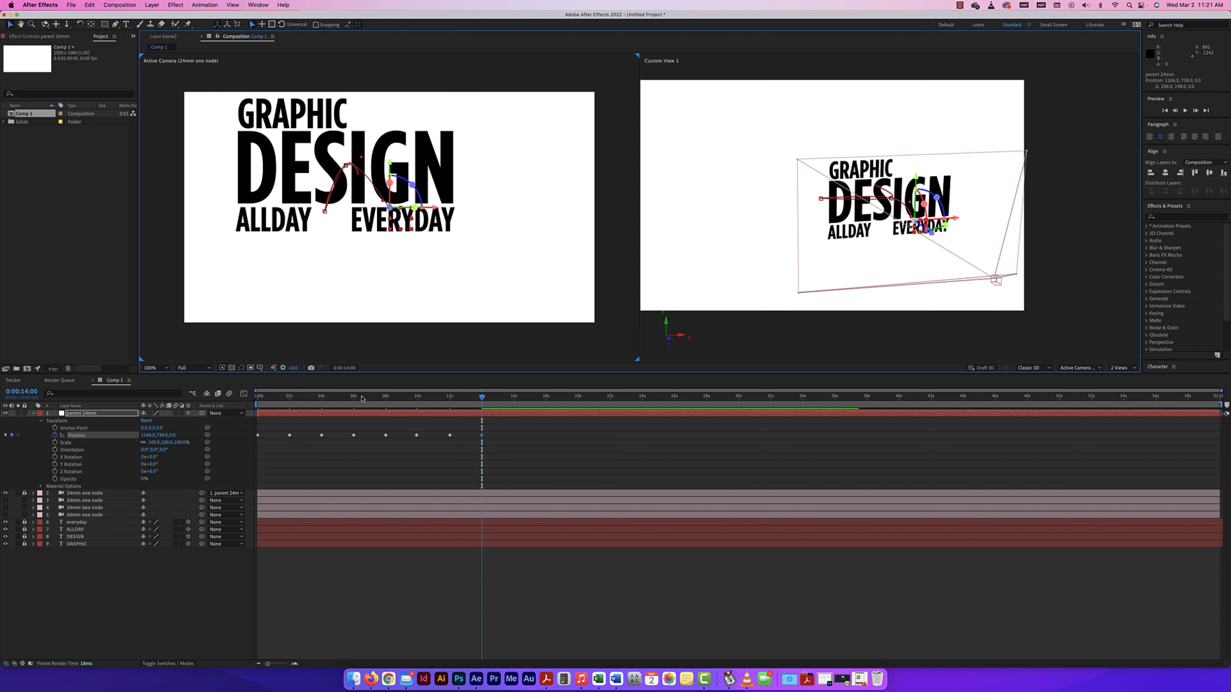
pyautogui.moveTo(171, 436); pyautogui.dragTo(576, 459)
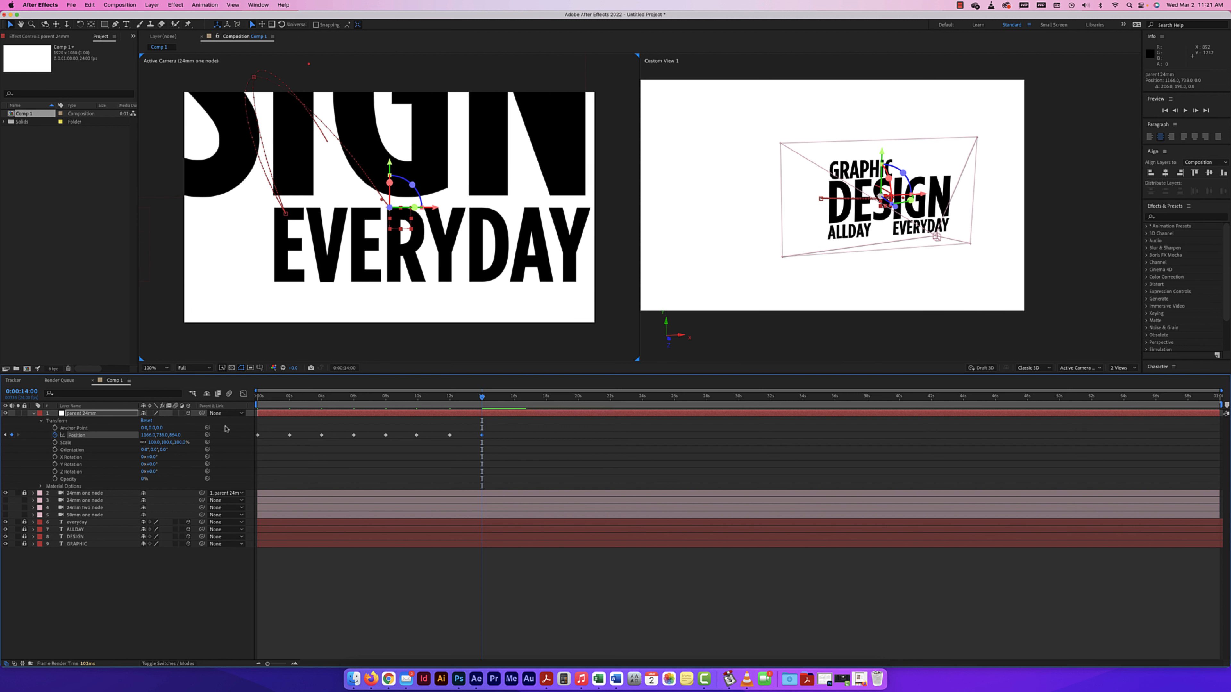
# Refine the EVERYDAY close-up to about X 1233, Y 770 and farther forward in Z, and keyframe the reset position at 16 seconds.
pyautogui.moveTo(437, 208); pyautogui.dragTo(487, 212)
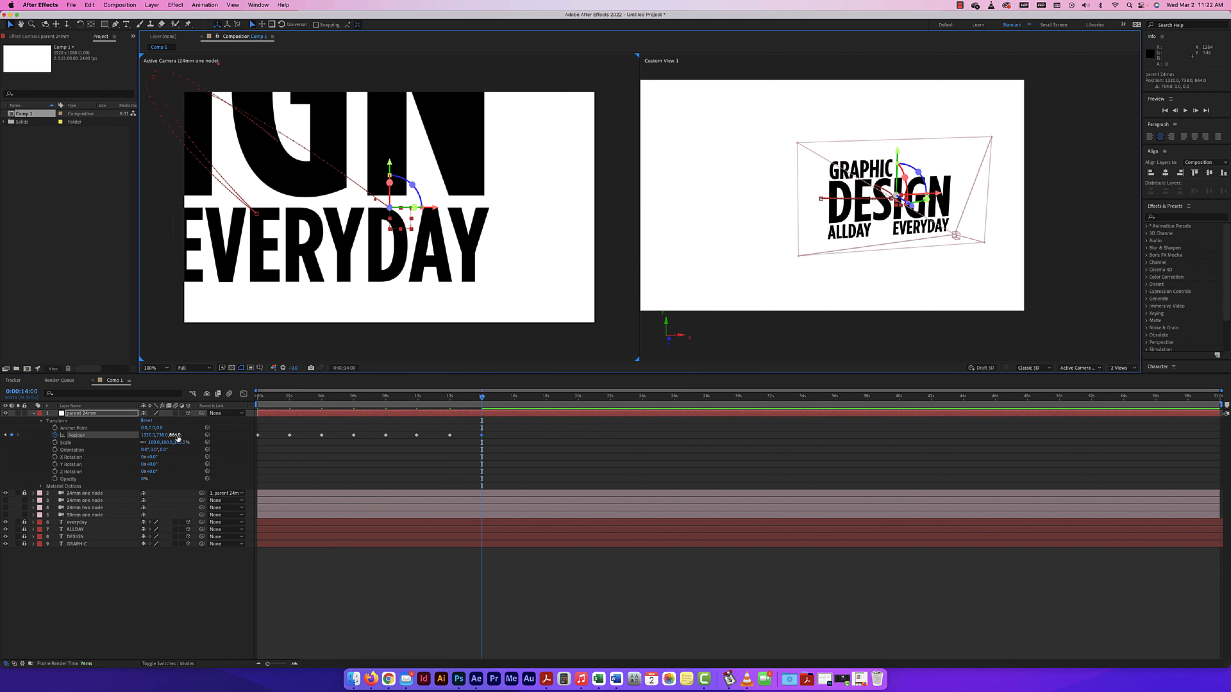
pyautogui.moveTo(177, 438); pyautogui.dragTo(312, 415)
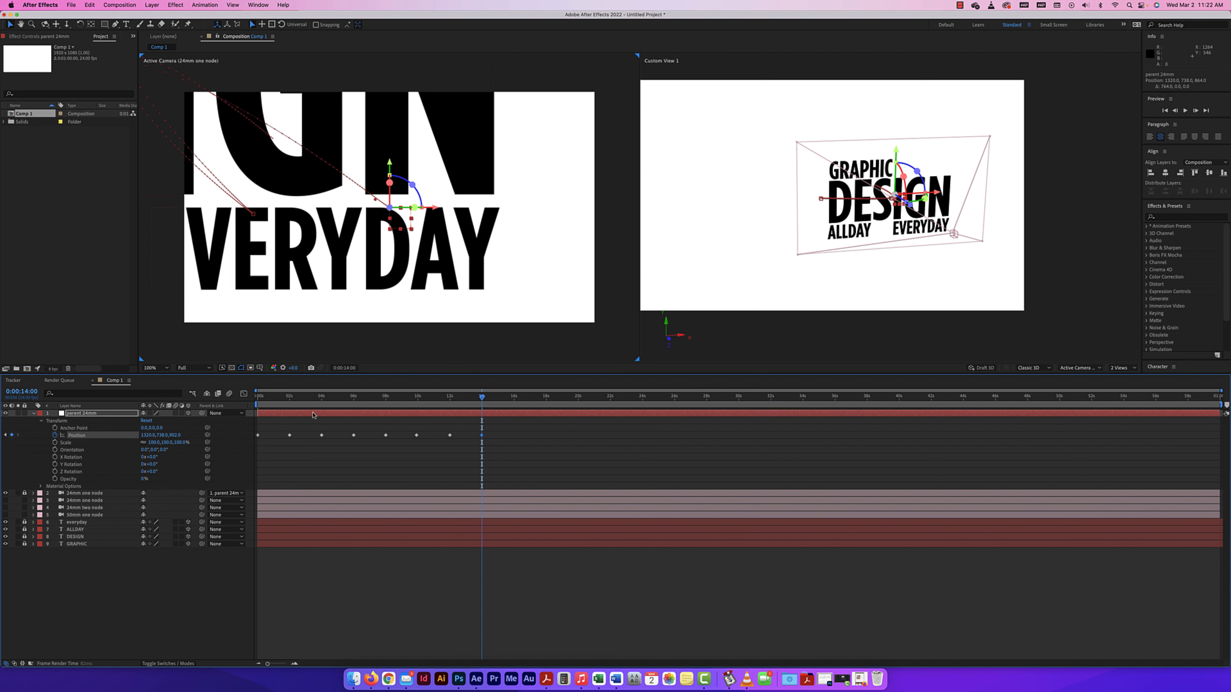
pyautogui.moveTo(157, 436); pyautogui.dragTo(114, 437)
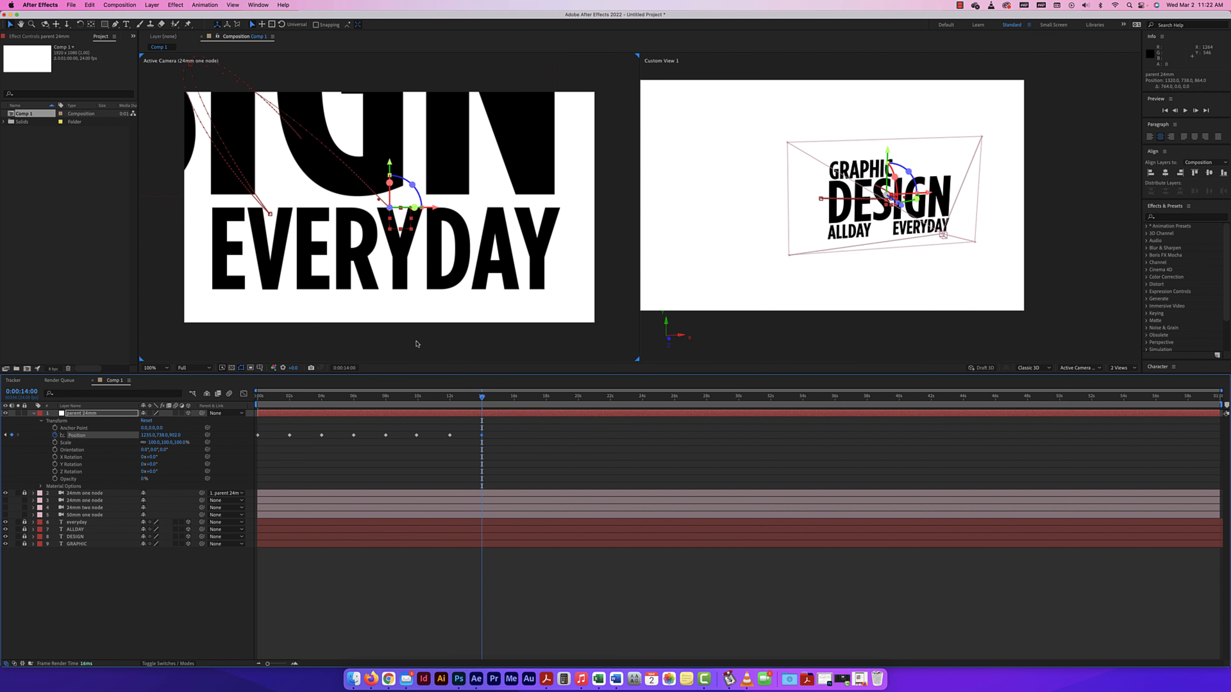
pyautogui.click(406, 234)
pyautogui.moveTo(406, 233); pyautogui.dragTo(406, 239)
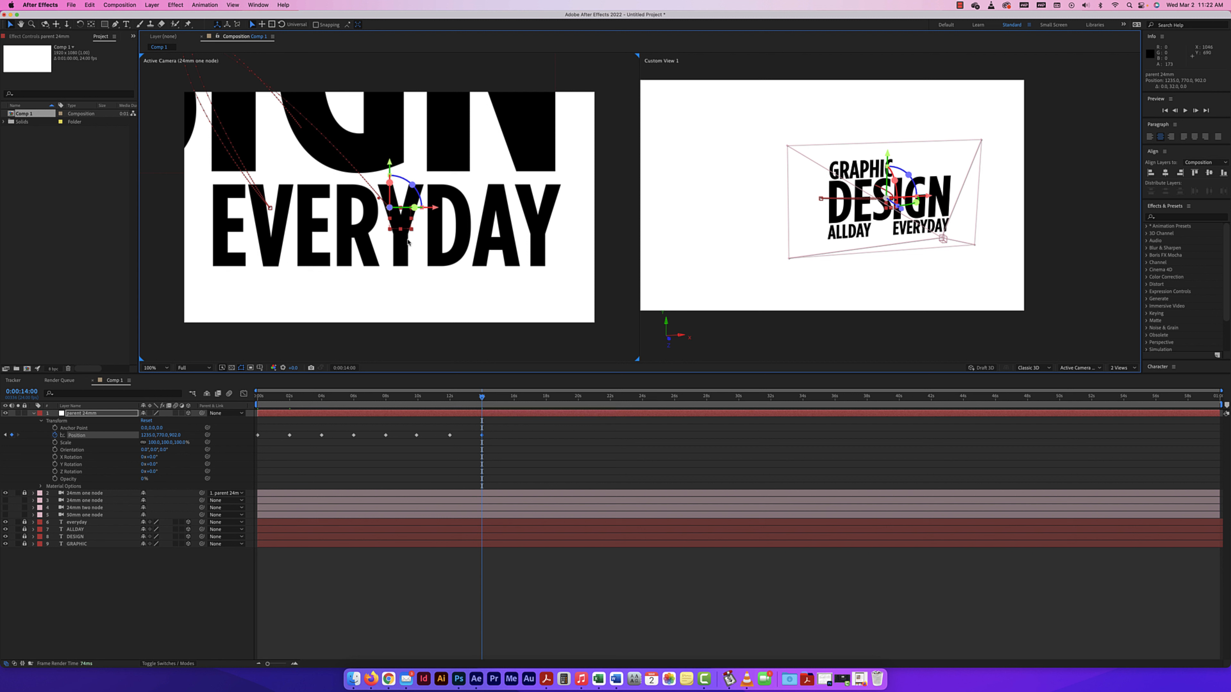
pyautogui.moveTo(174, 435); pyautogui.dragTo(191, 435)
pyautogui.moveTo(483, 398); pyautogui.dragTo(515, 400)
pyautogui.click(148, 421)
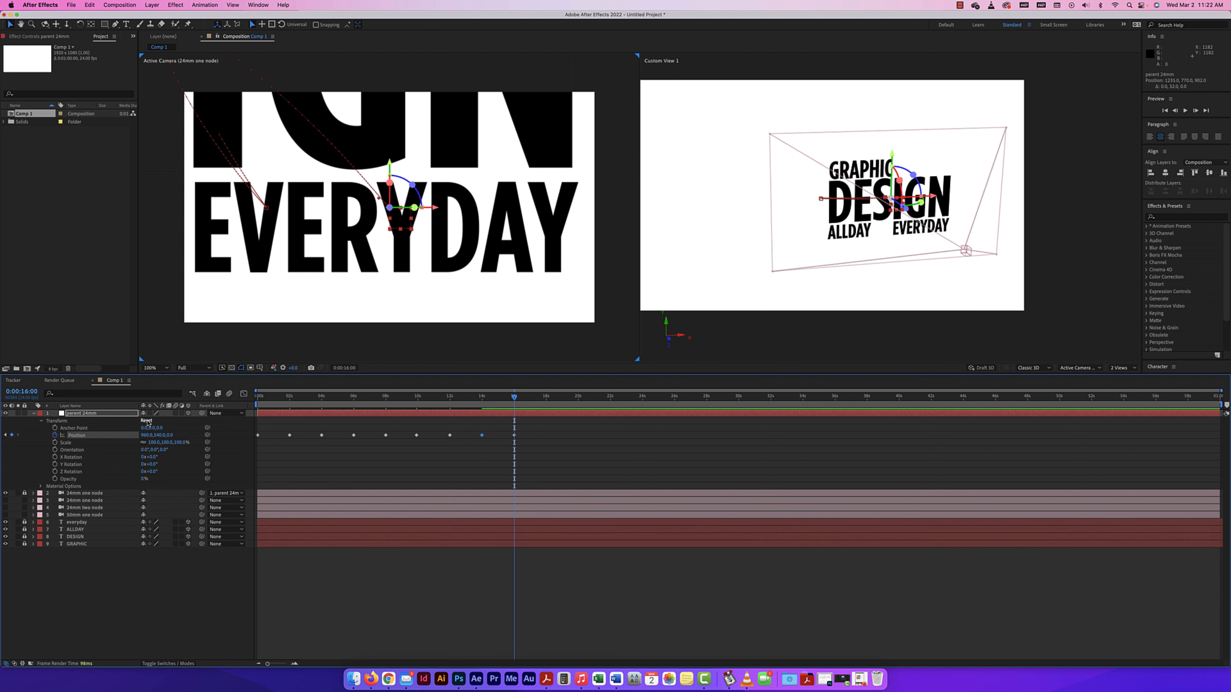
# Play the composition from the start to preview the camera moves through all four words.
pyautogui.moveTo(515, 398); pyautogui.dragTo(189, 388)
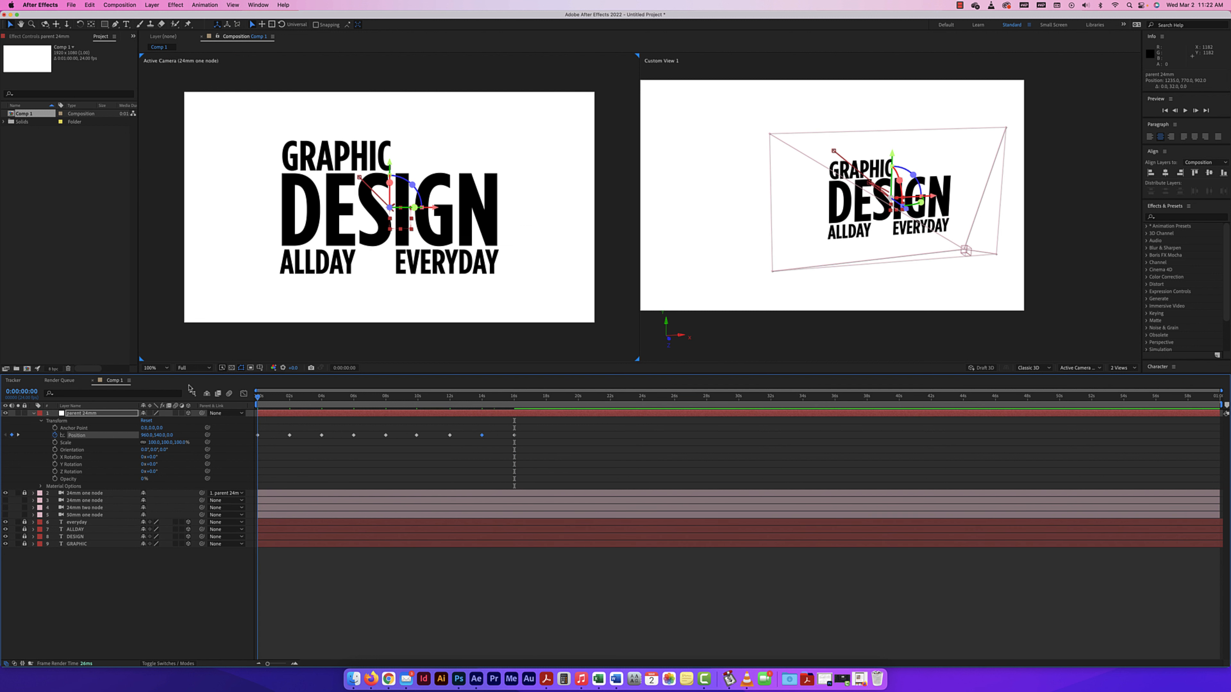
pyautogui.press('space')
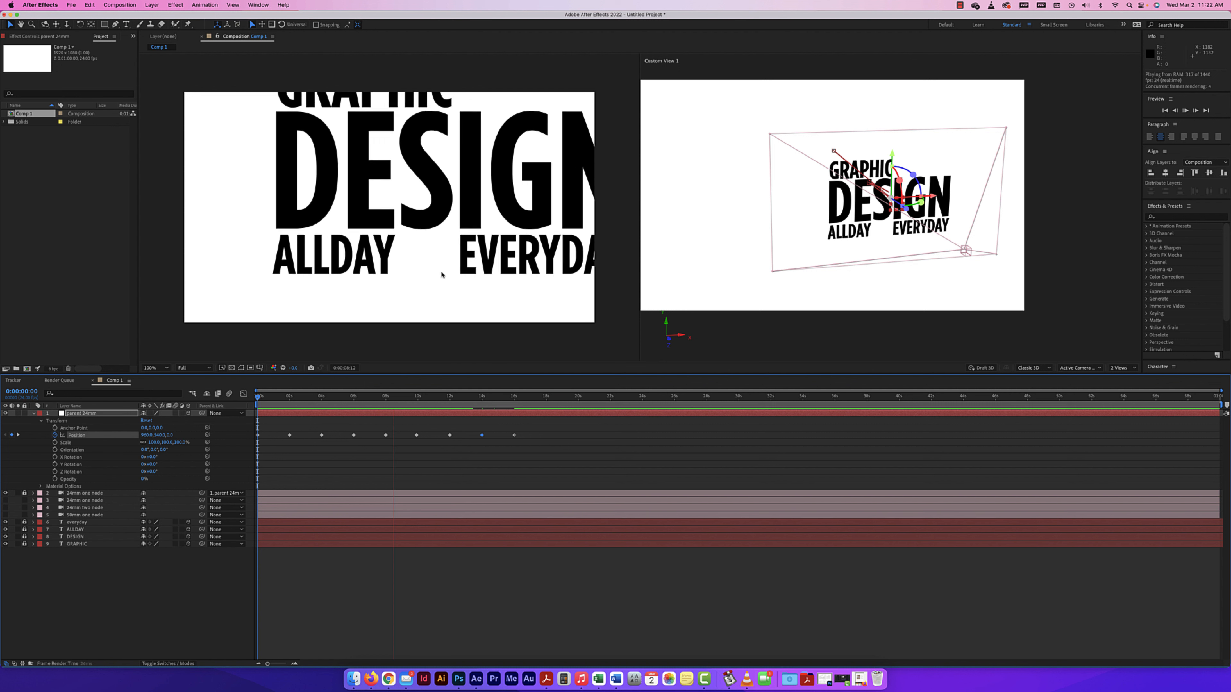
pyautogui.scroll(1, 340, 291)
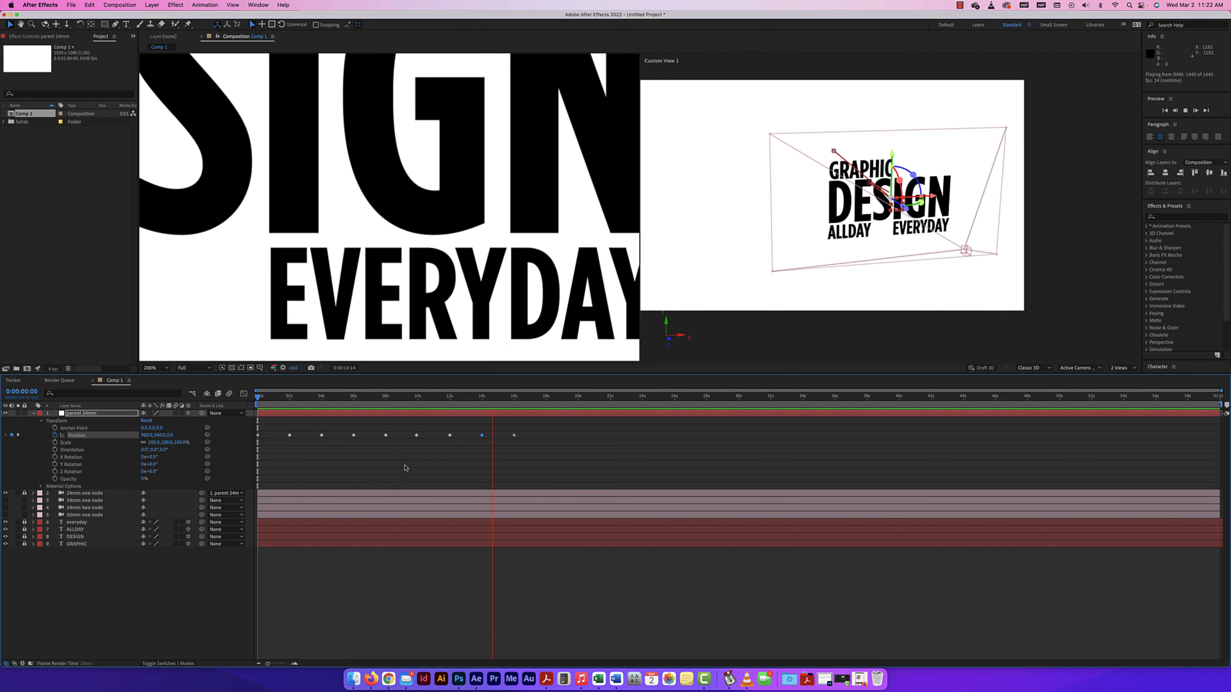
pyautogui.press('space')
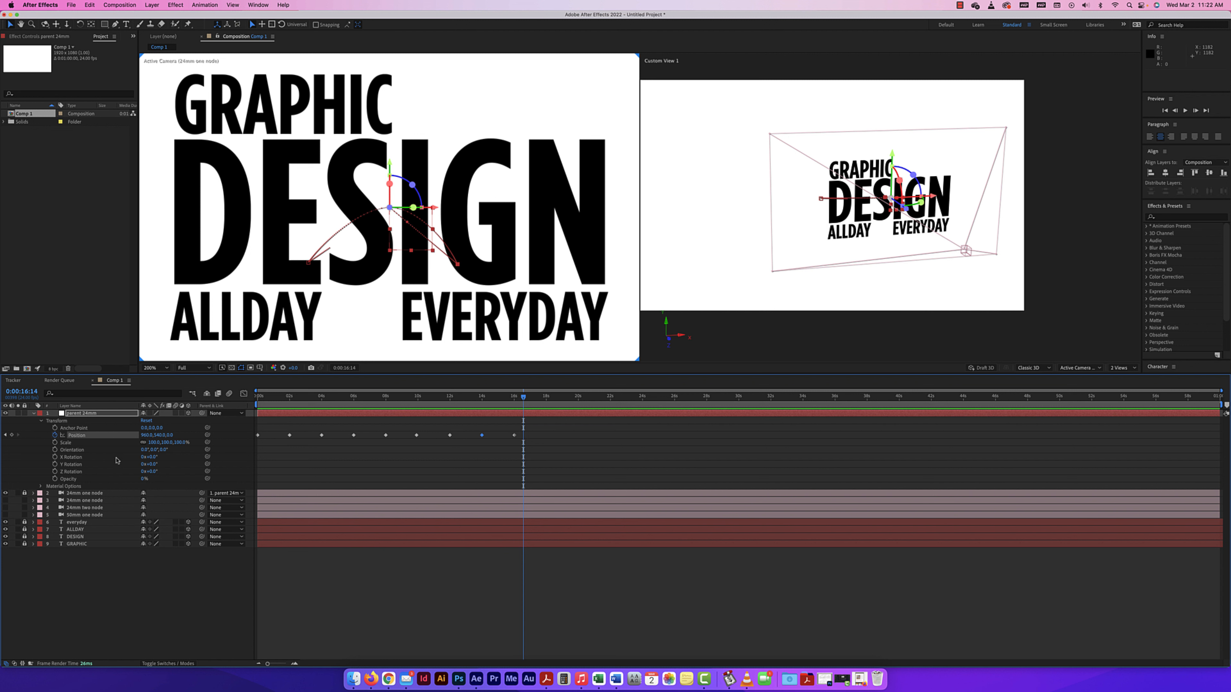
# Duplicate the four text layers and move the copies above the parent null at the top of the layer stack.
pyautogui.click(33, 413)
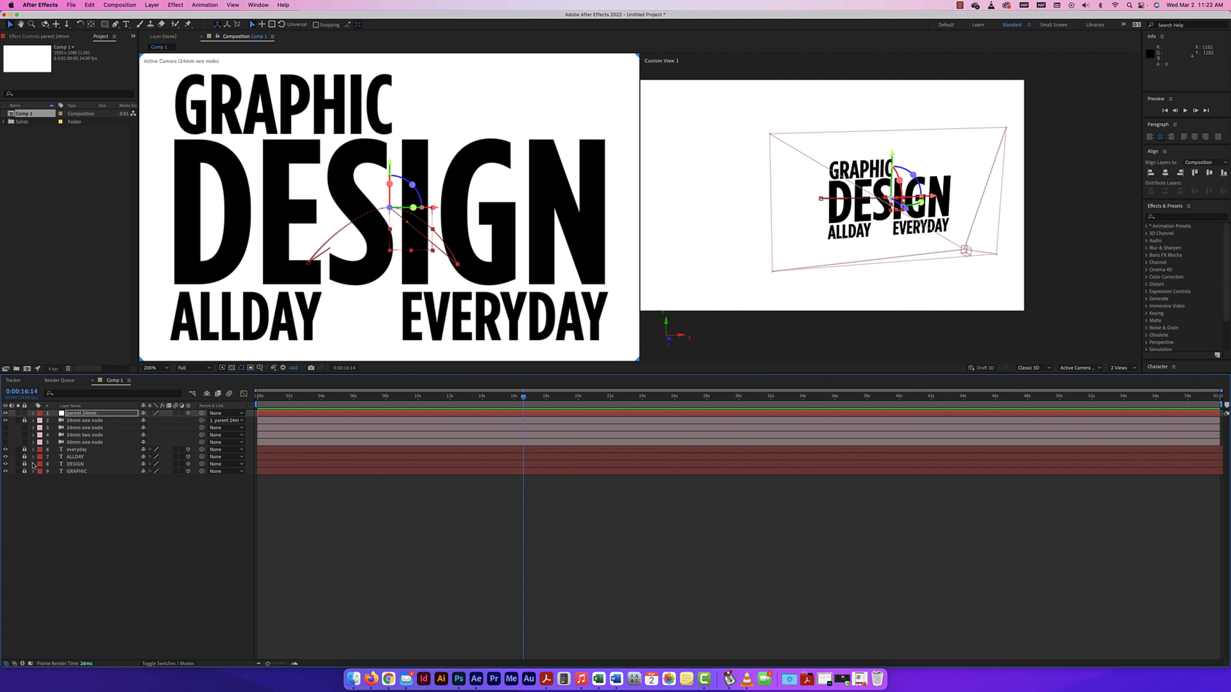
pyautogui.moveTo(81, 479); pyautogui.dragTo(83, 453)
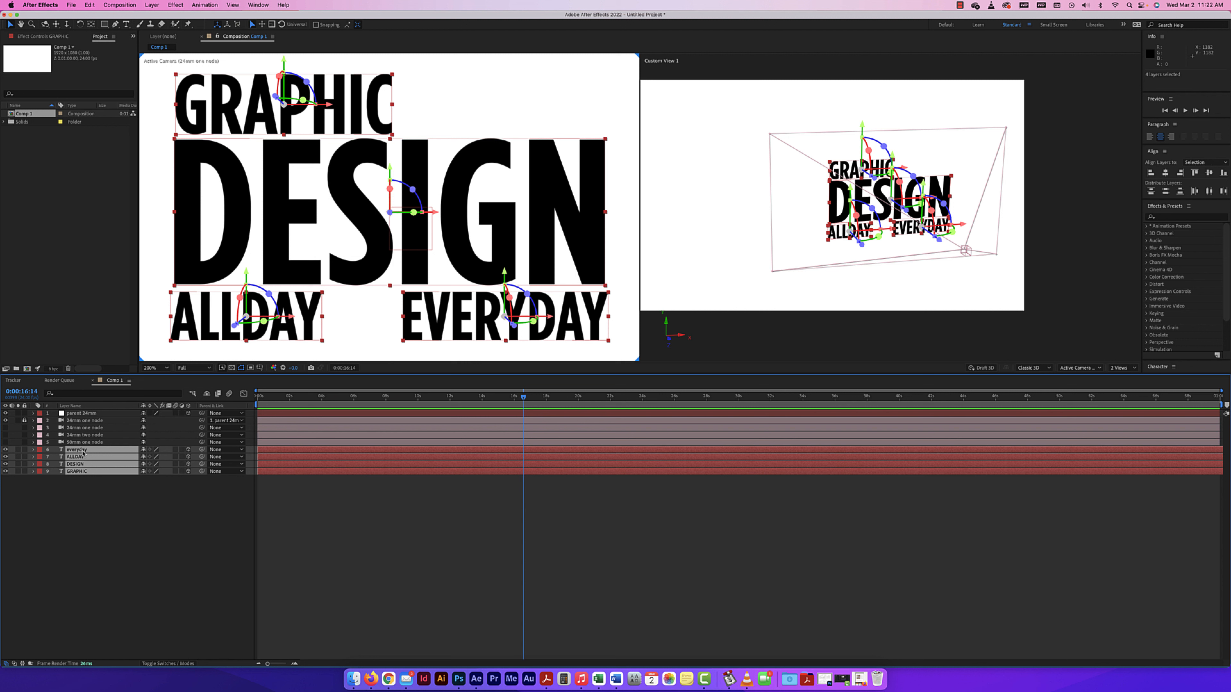
pyautogui.press('super+d')
pyautogui.moveTo(86, 427); pyautogui.dragTo(87, 413)
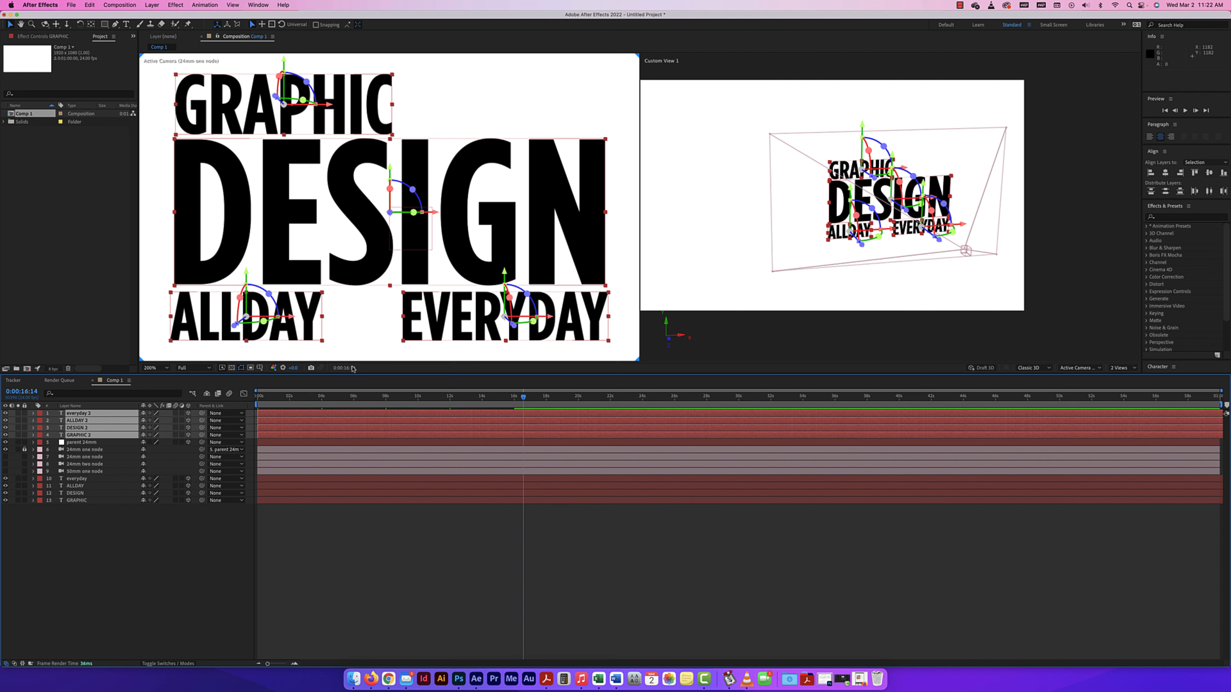
pyautogui.click(638, 297)
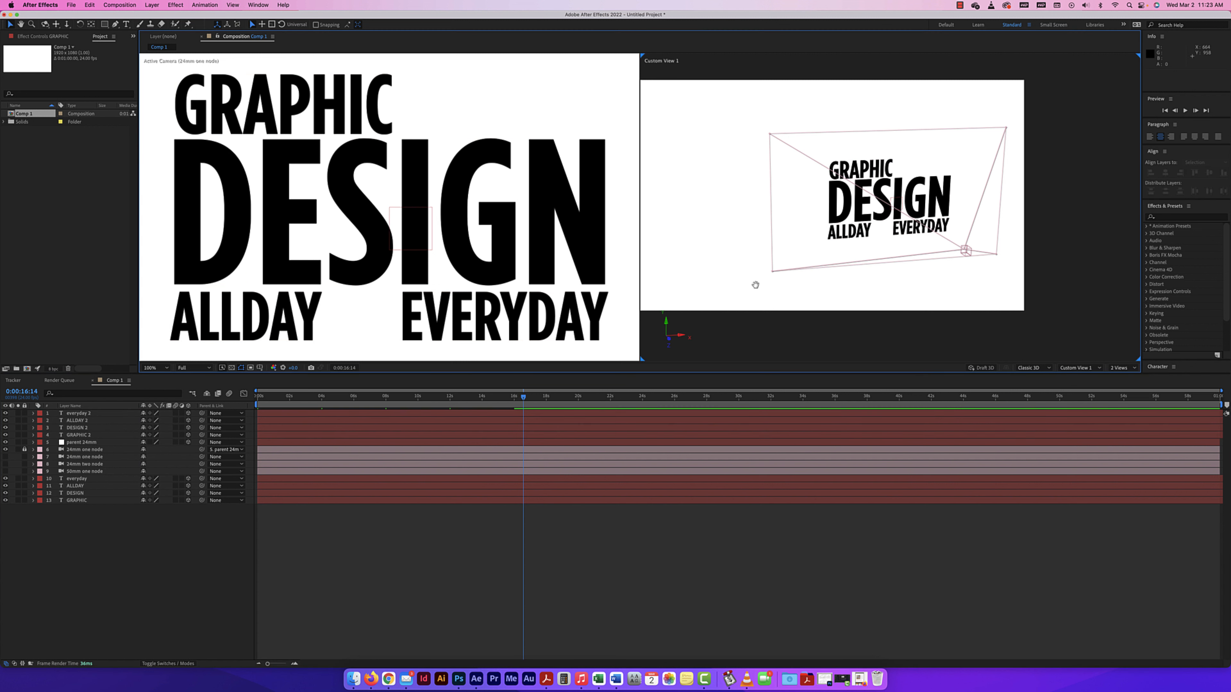
# Reveal the Transform properties of the duplicated GRAPHIC layer.
pyautogui.moveTo(755, 284)
pyautogui.mouseDown()
pyautogui.moveTo(769, 283)
pyautogui.moveTo(738, 284)
pyautogui.mouseUp()
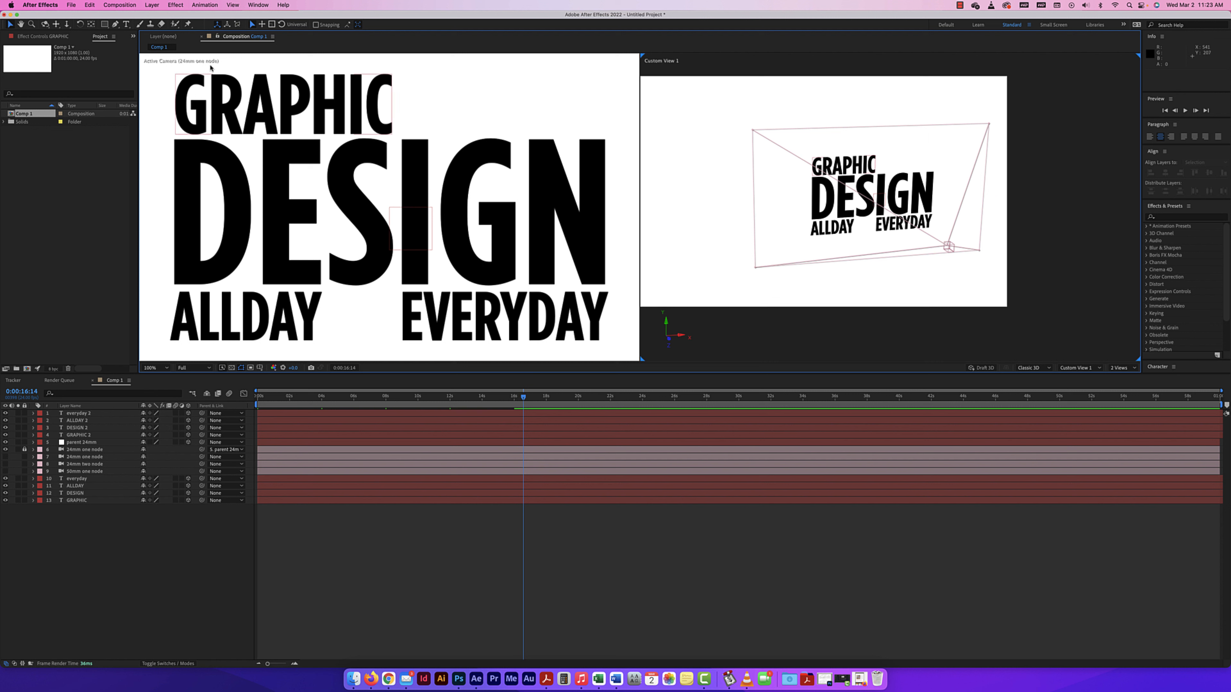
pyautogui.click(46, 23)
pyautogui.moveTo(747, 258)
pyautogui.mouseDown()
pyautogui.moveTo(705, 245)
pyautogui.moveTo(742, 240)
pyautogui.mouseUp()
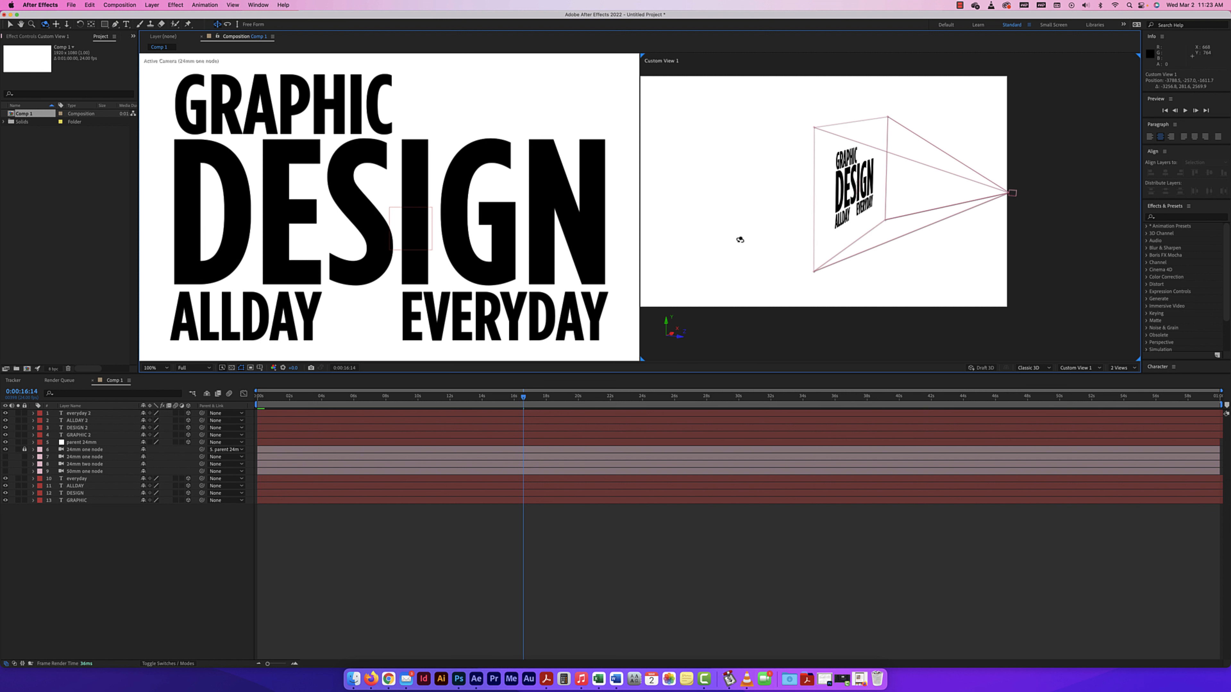
pyautogui.press(',')
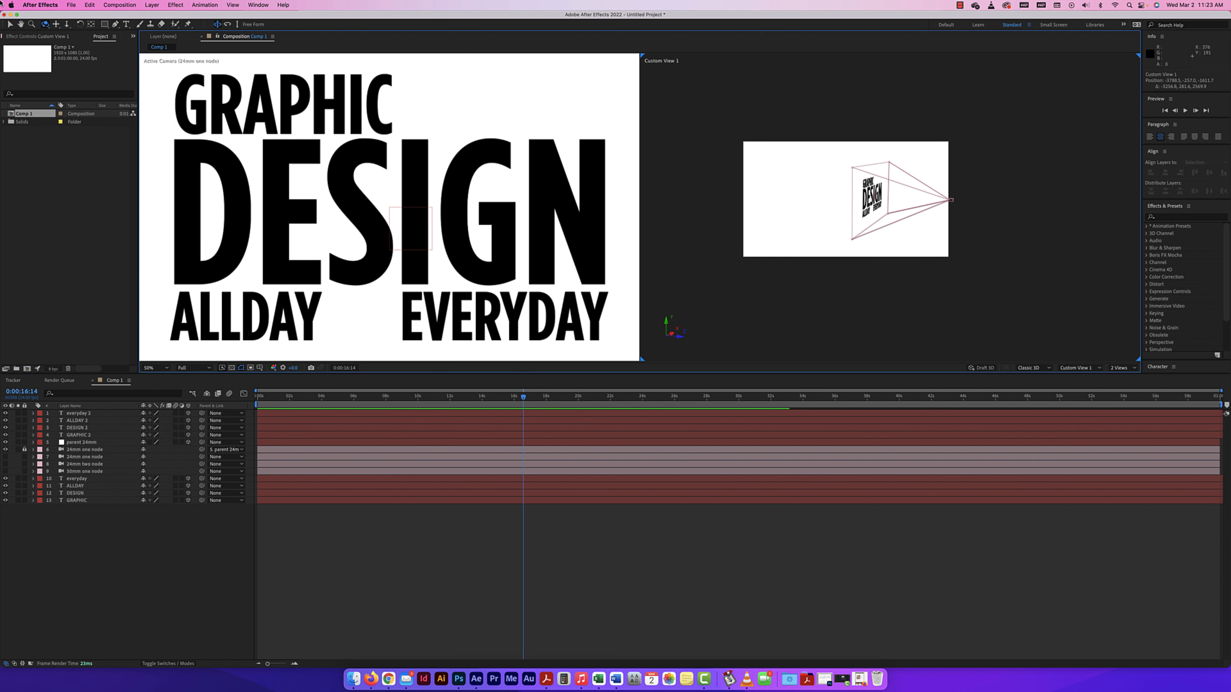
pyautogui.click(10, 24)
pyautogui.click(73, 435)
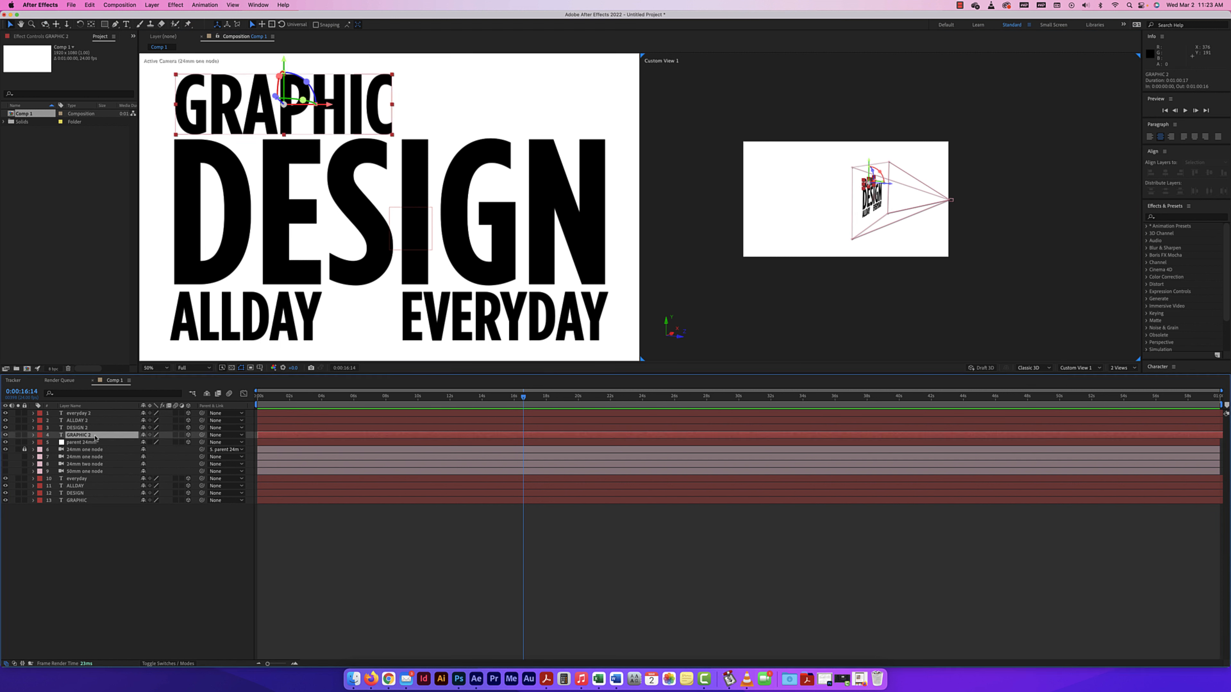
pyautogui.click(33, 435)
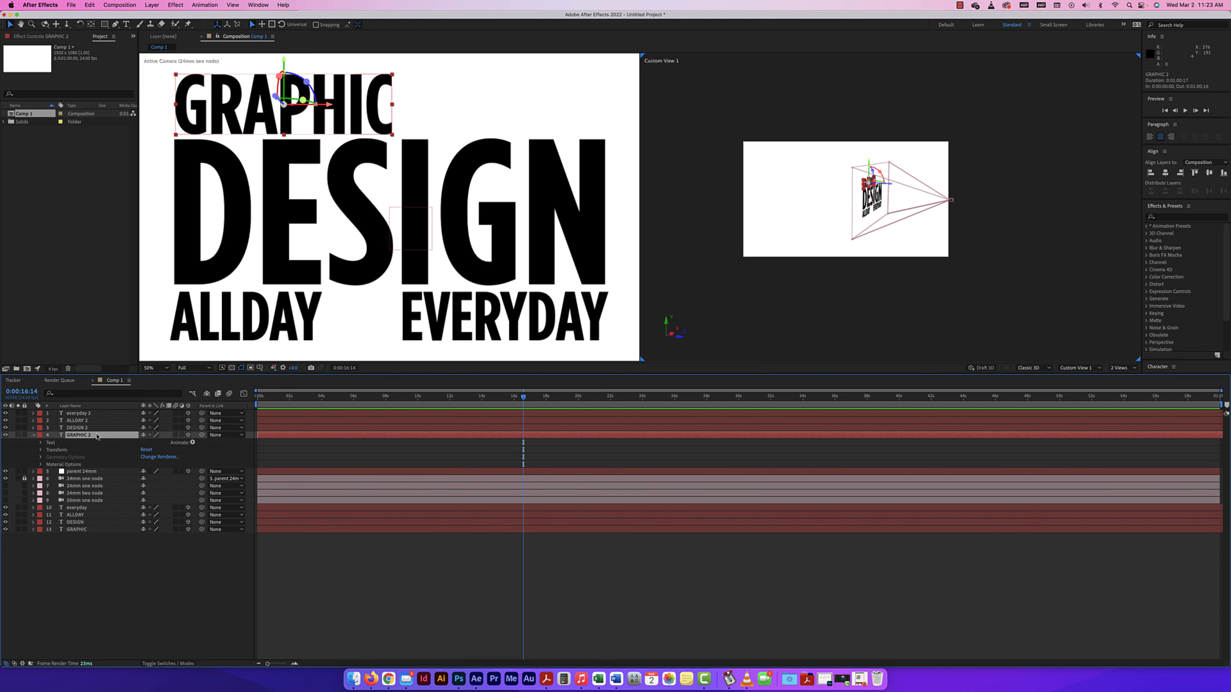
pyautogui.click(41, 450)
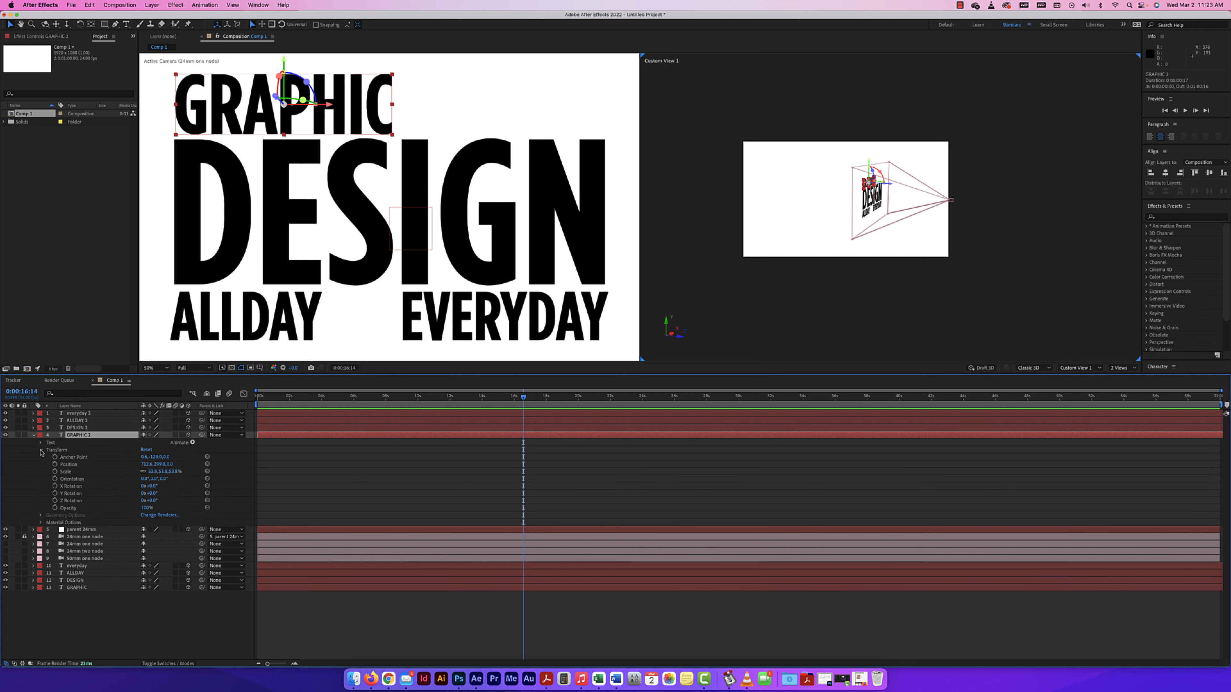
# Set the duplicated everyday layer's Z position to -1000.
pyautogui.click(443, 306)
pyautogui.scroll(-1, 444, 307)
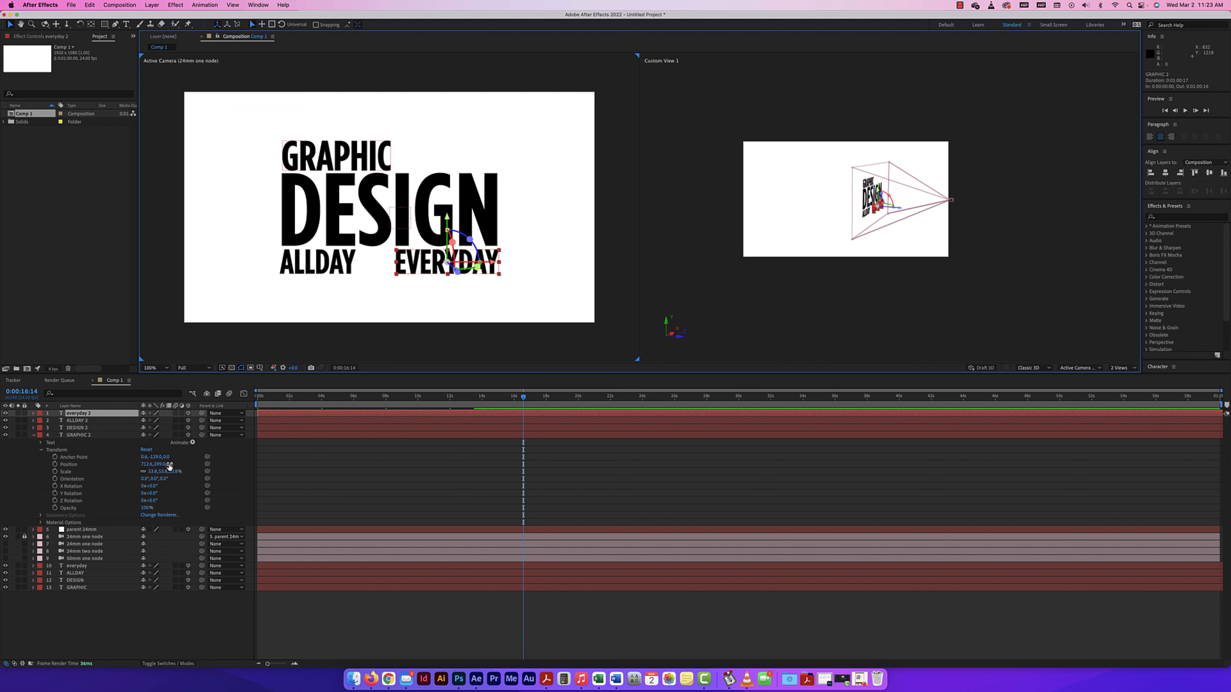
pyautogui.press('super+z')
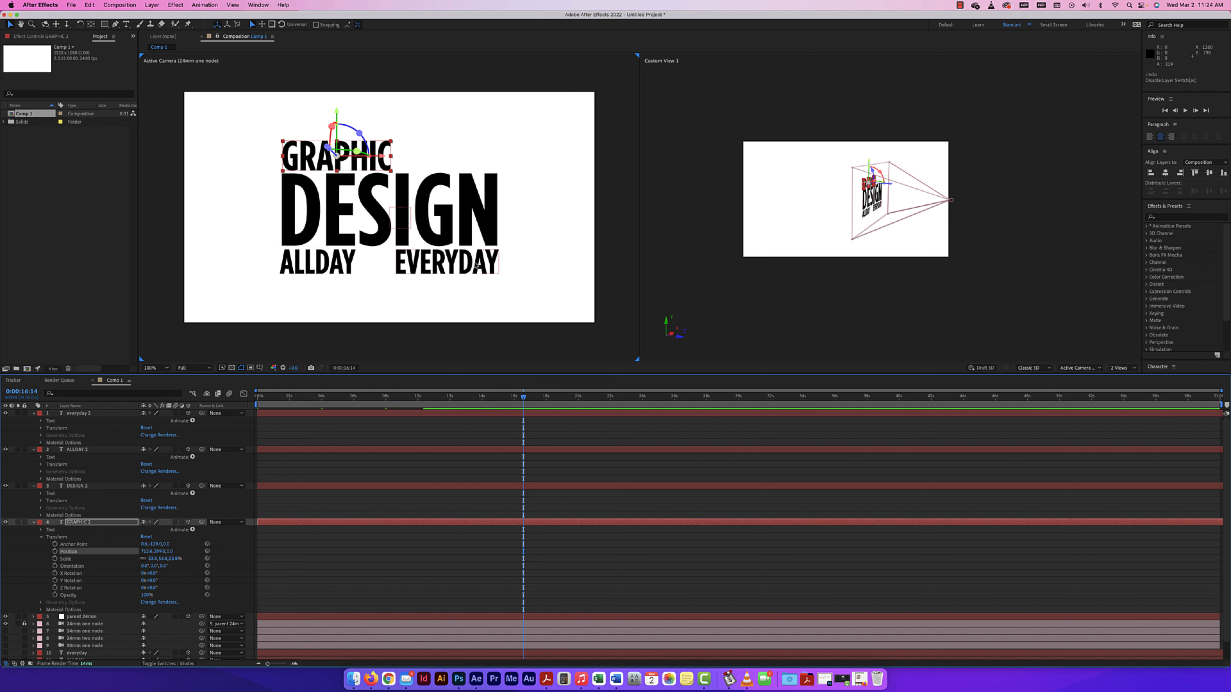
pyautogui.click(480, 264)
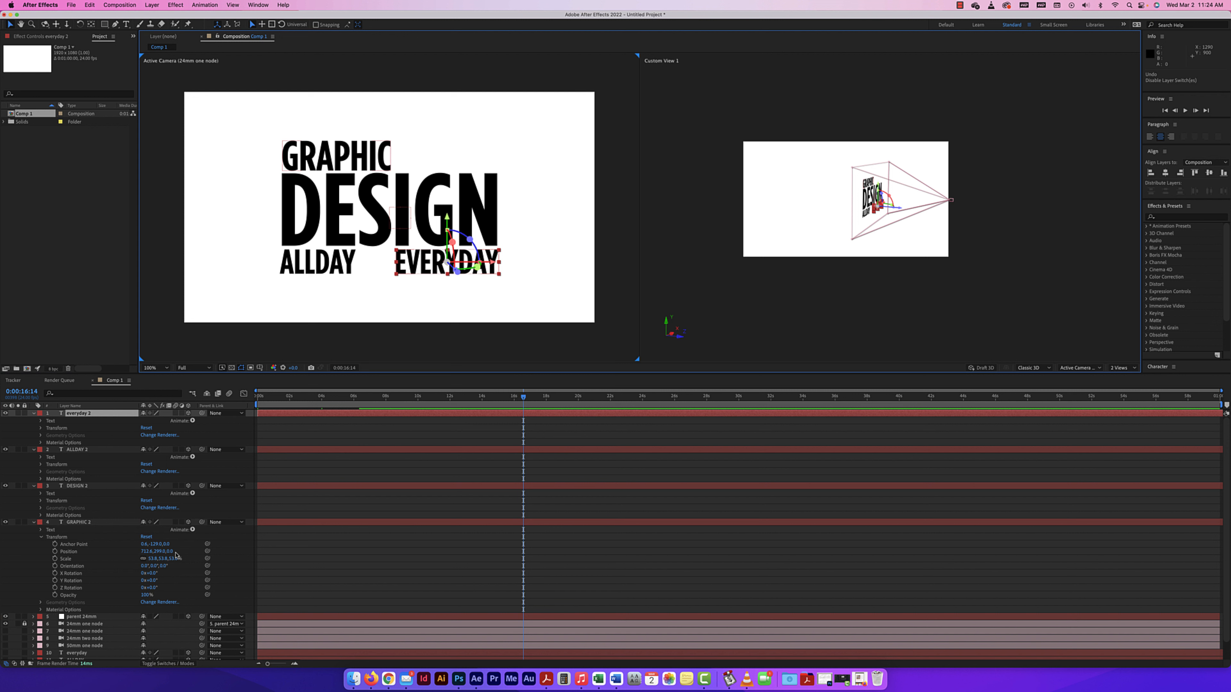
pyautogui.click(169, 551)
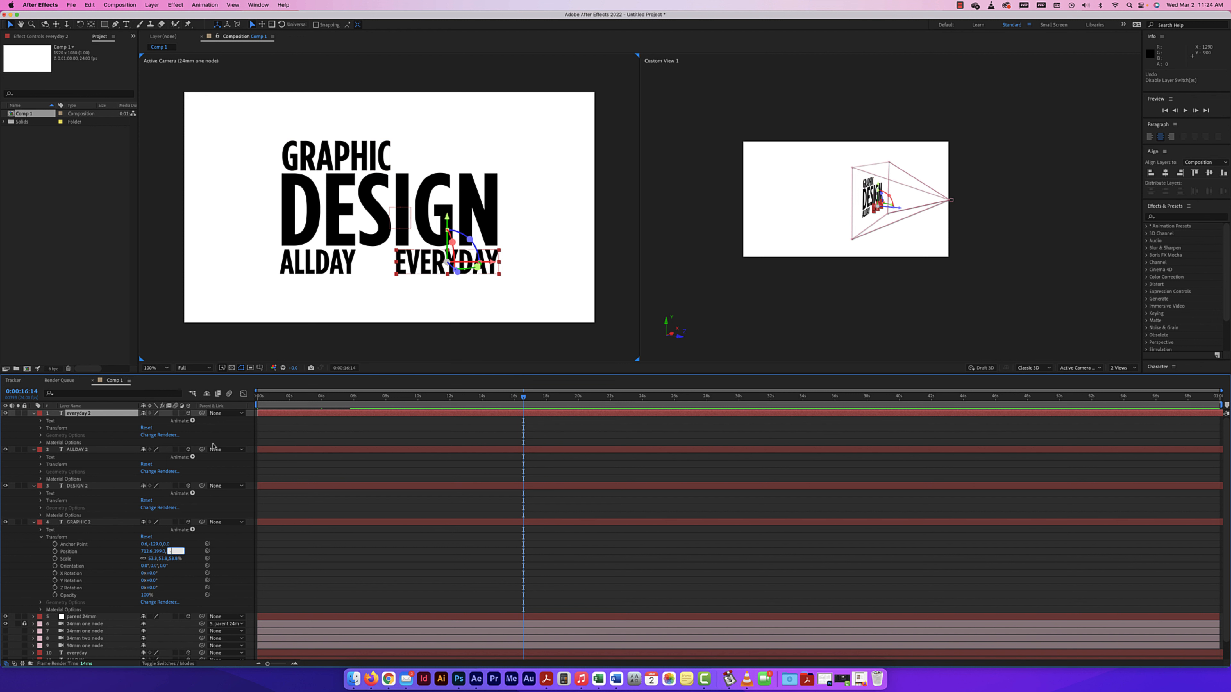
pyautogui.click(41, 429)
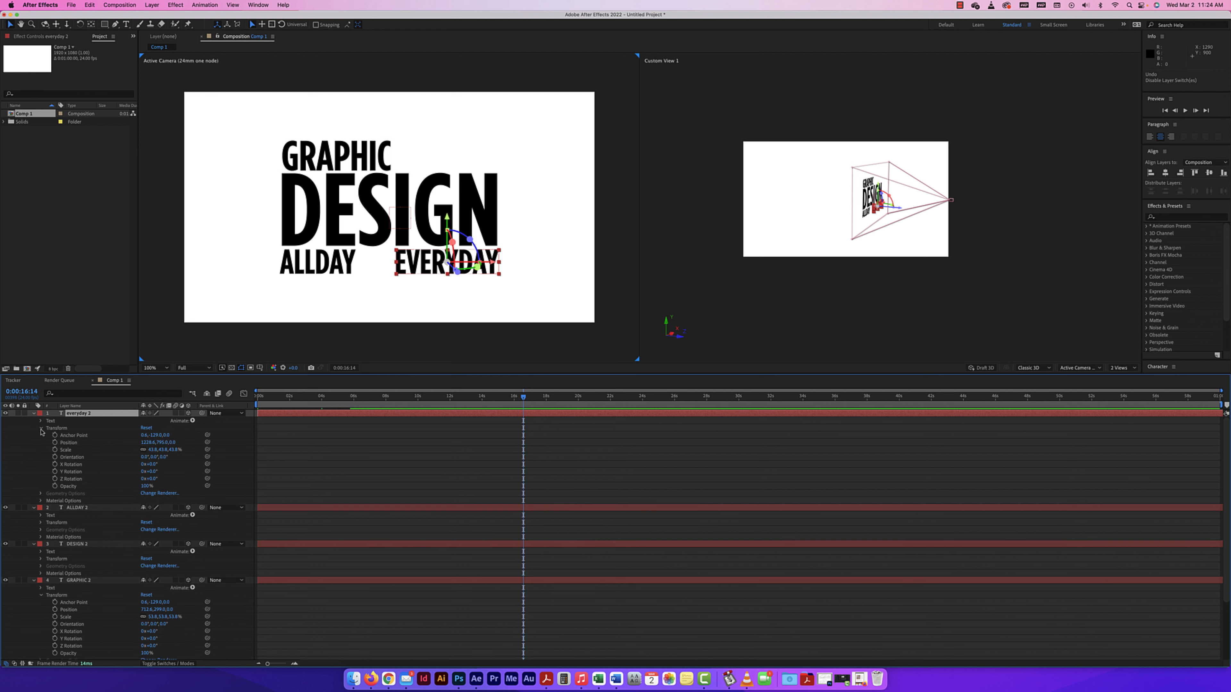
pyautogui.click(172, 442)
pyautogui.write('-1000')
pyautogui.press('Return')
pyautogui.click(840, 232)
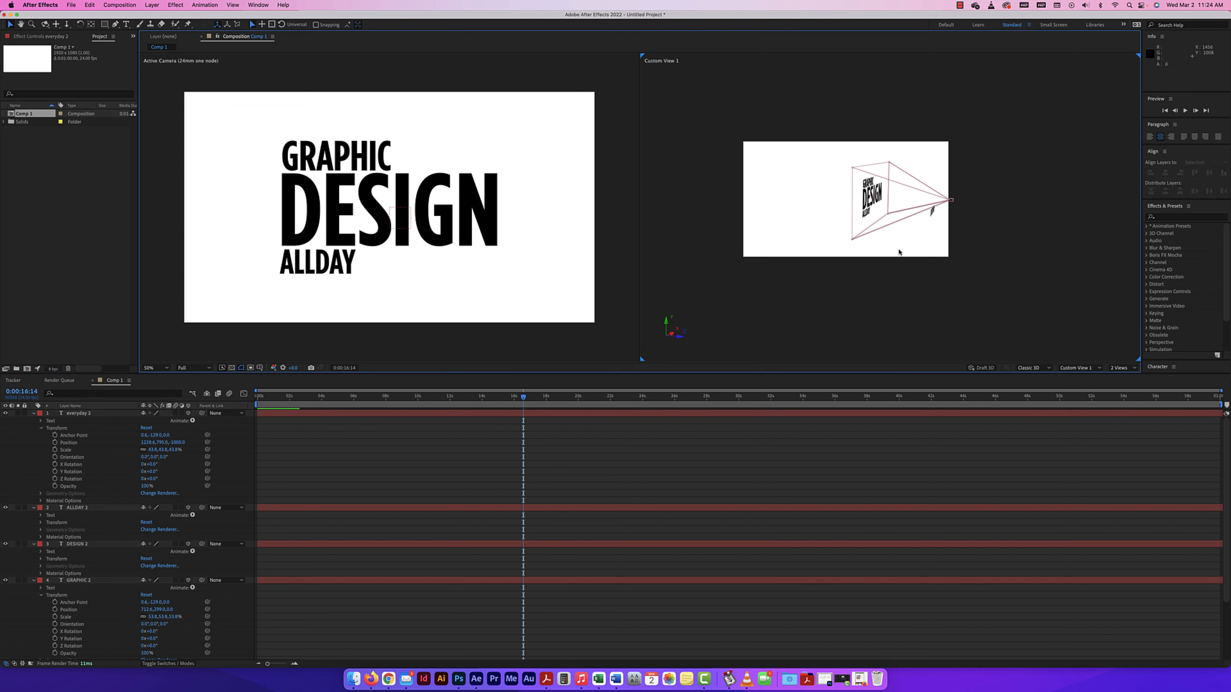
# Set the duplicated ALLDAY layer's Z position to -500.
pyautogui.scroll(2, 916, 256)
pyautogui.moveTo(986, 259); pyautogui.dragTo(928, 262)
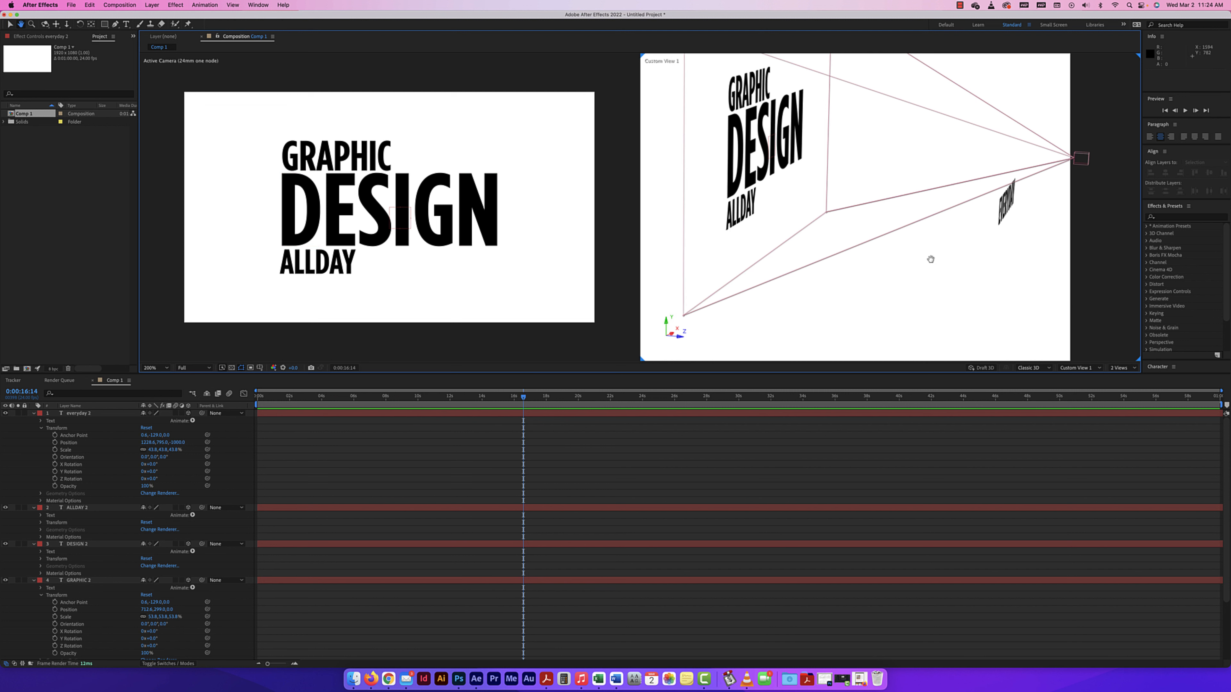
pyautogui.moveTo(858, 218); pyautogui.dragTo(860, 239)
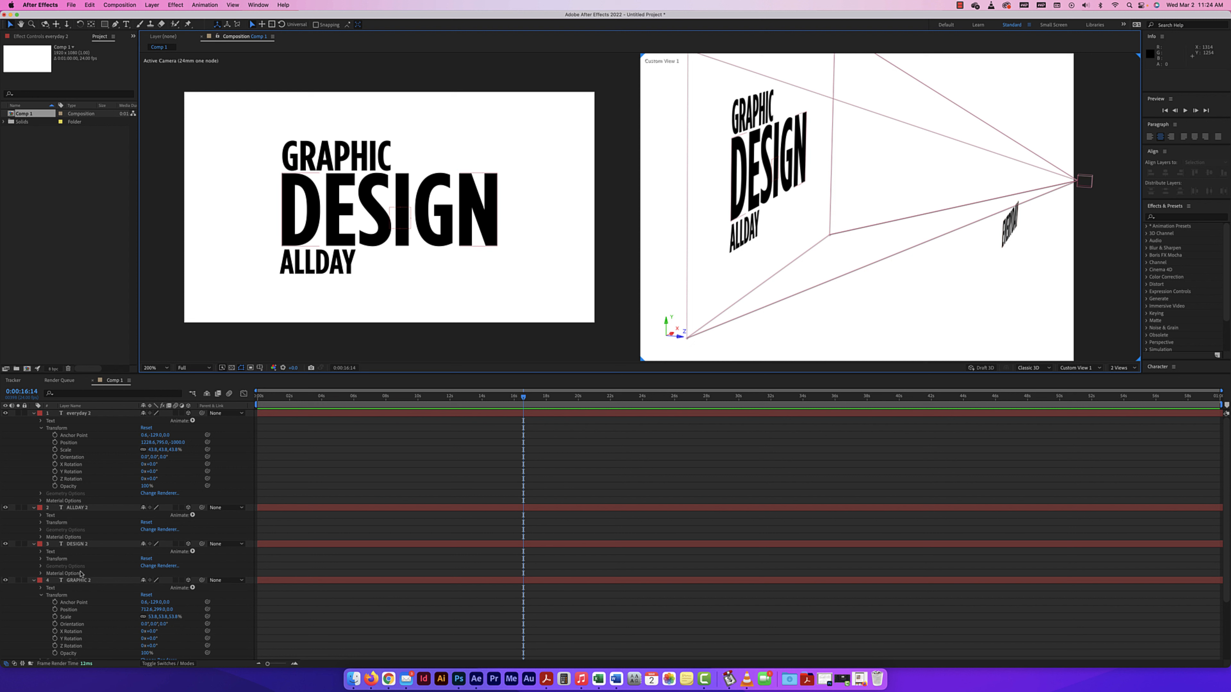
pyautogui.click(41, 522)
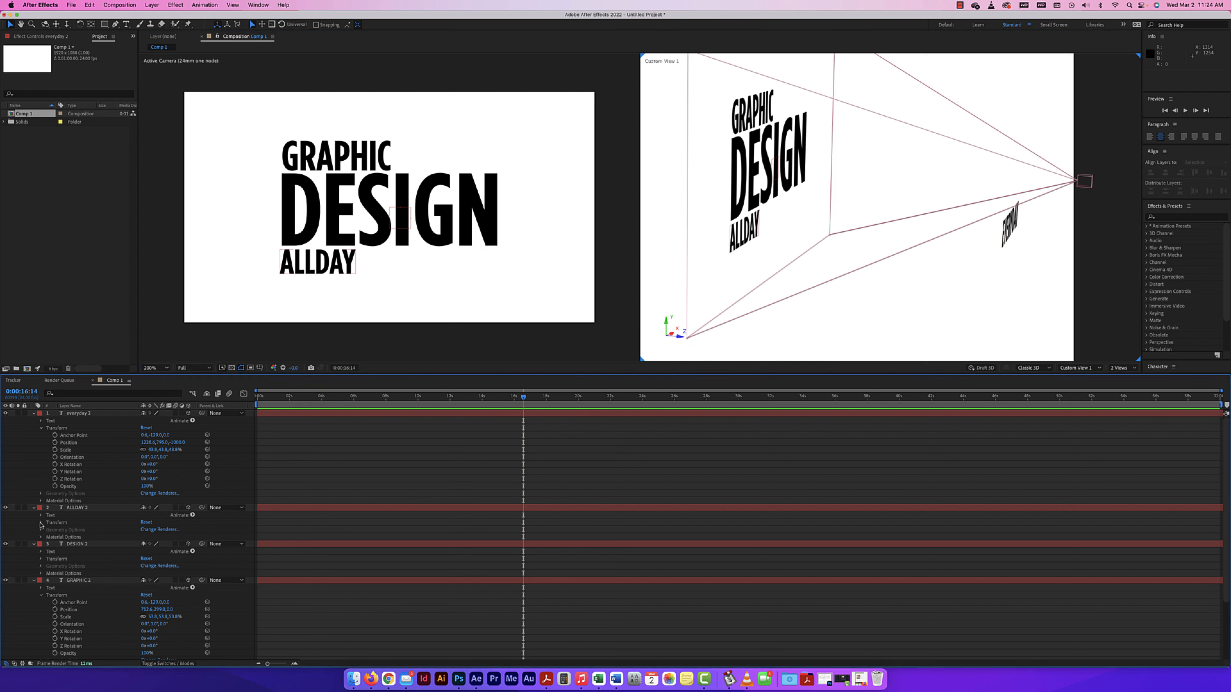
pyautogui.click(172, 537)
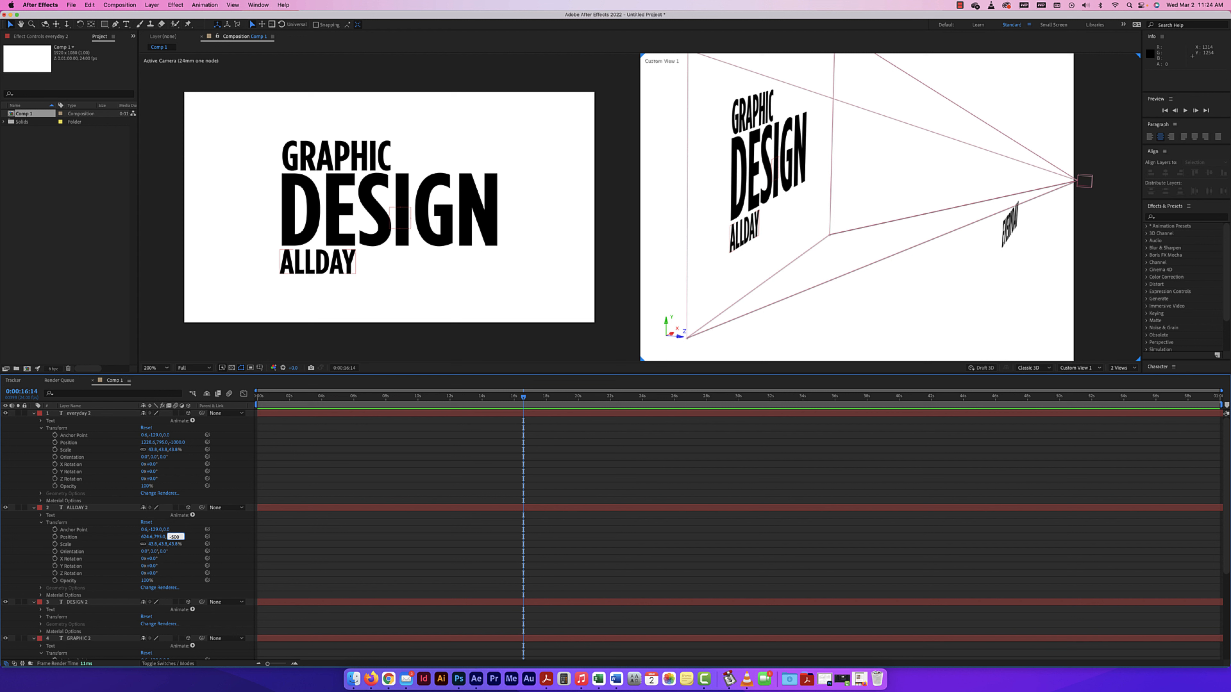
pyautogui.write('-500')
pyautogui.press('Return')
pyautogui.press('.')
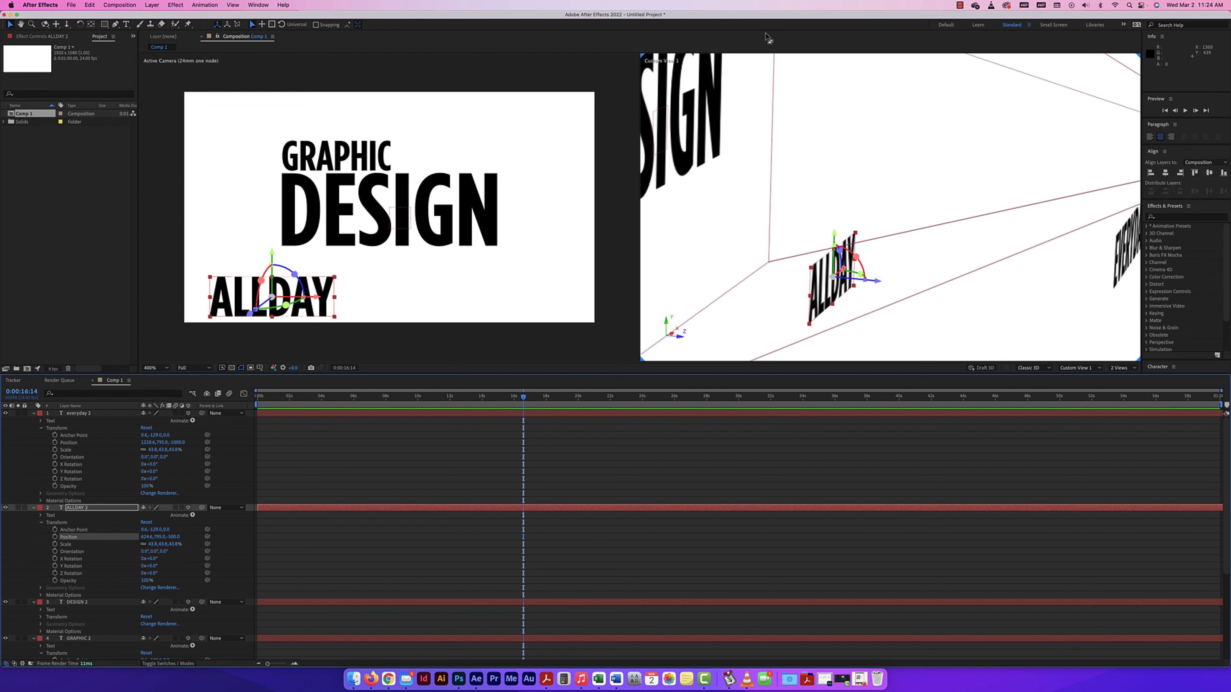
pyautogui.press(',')
# Set the duplicated GRAPHIC layer's Z position to 500.
pyautogui.click(752, 109)
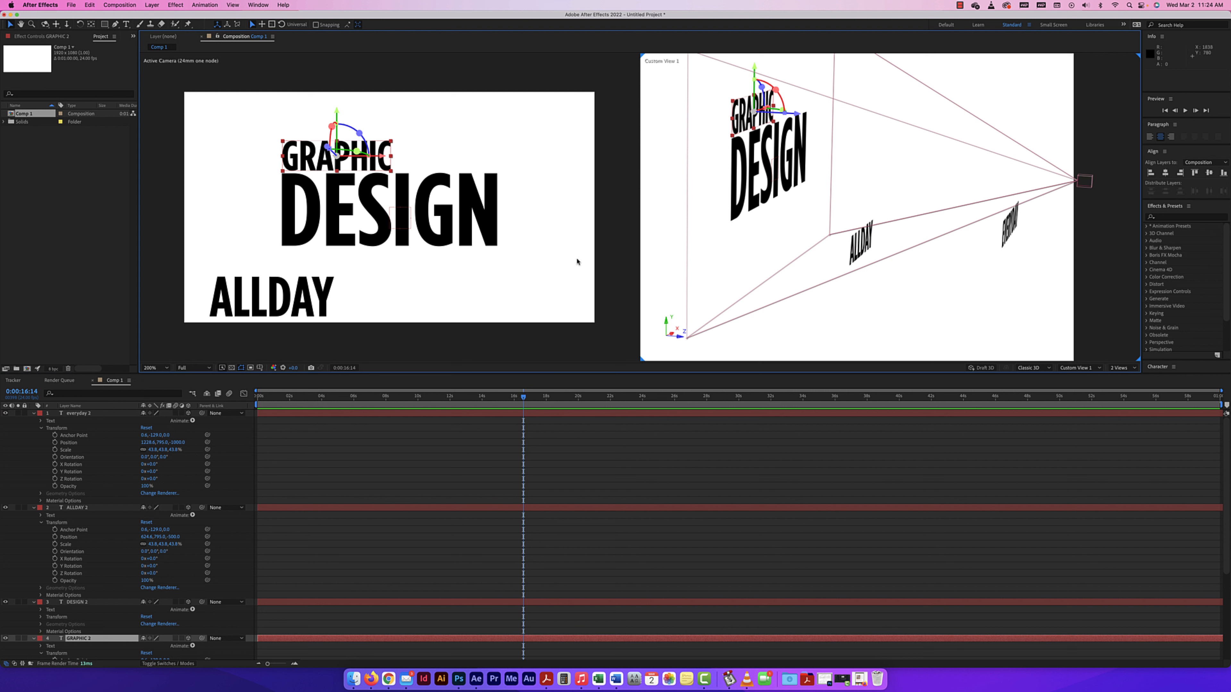
pyautogui.scroll(-4, 97, 523)
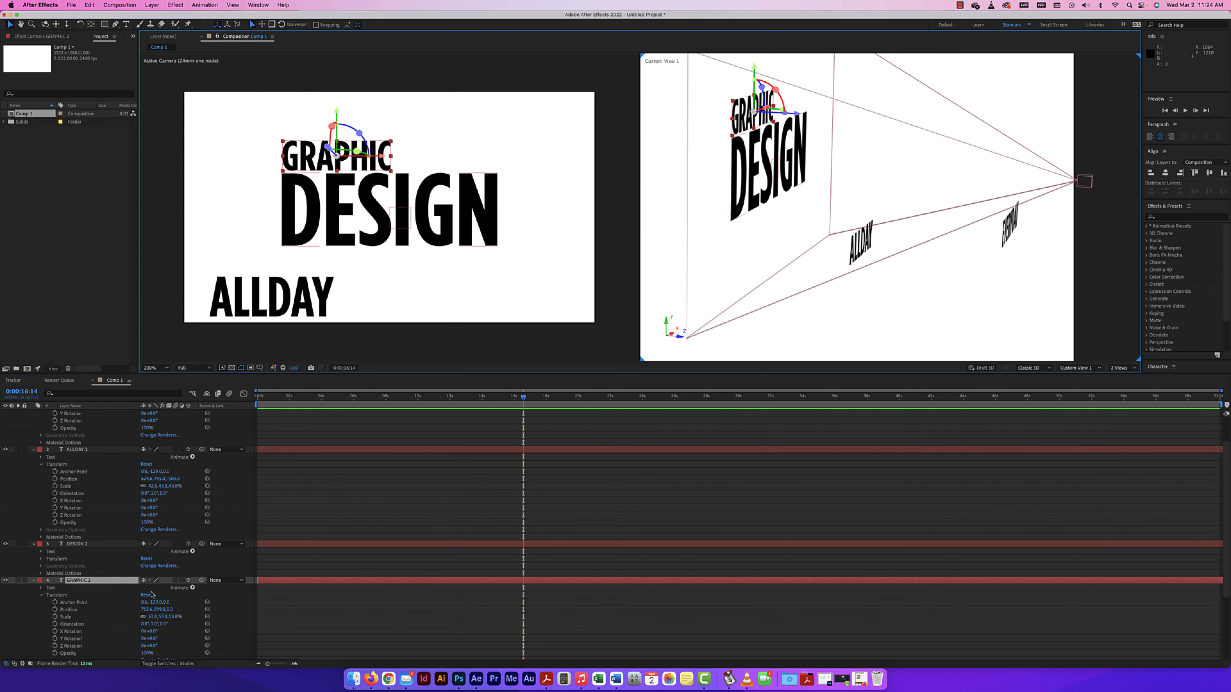
pyautogui.click(173, 619)
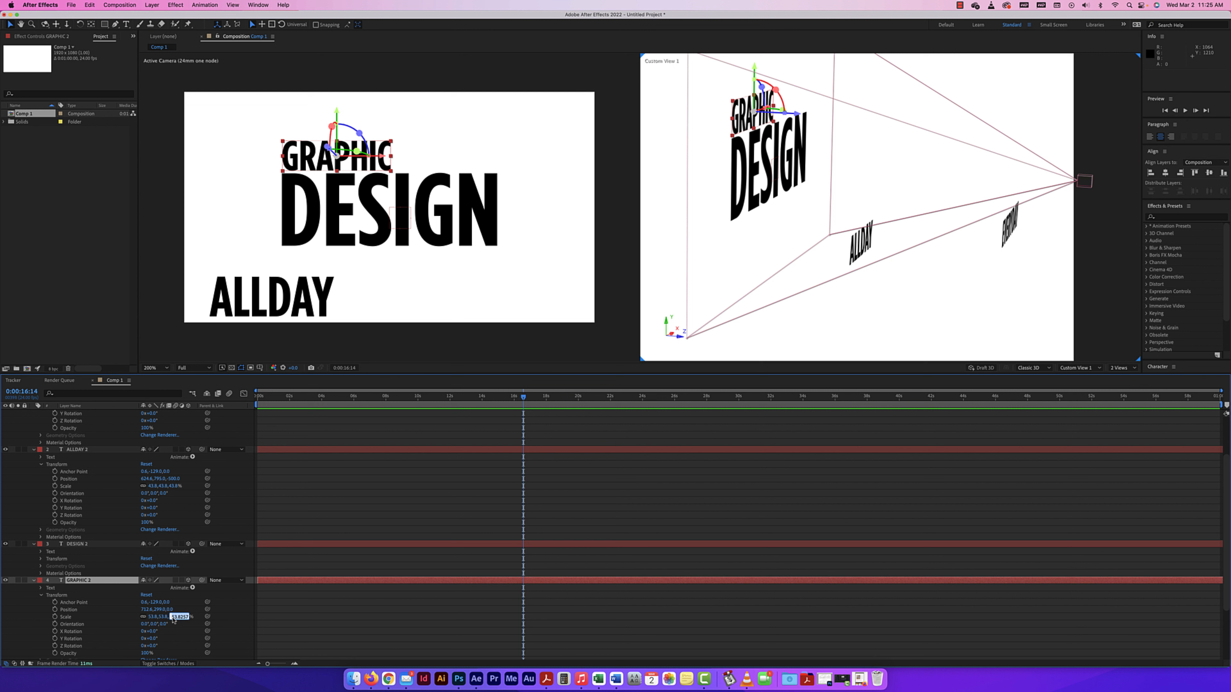
pyautogui.click(169, 609)
pyautogui.write('500')
pyautogui.press('Return')
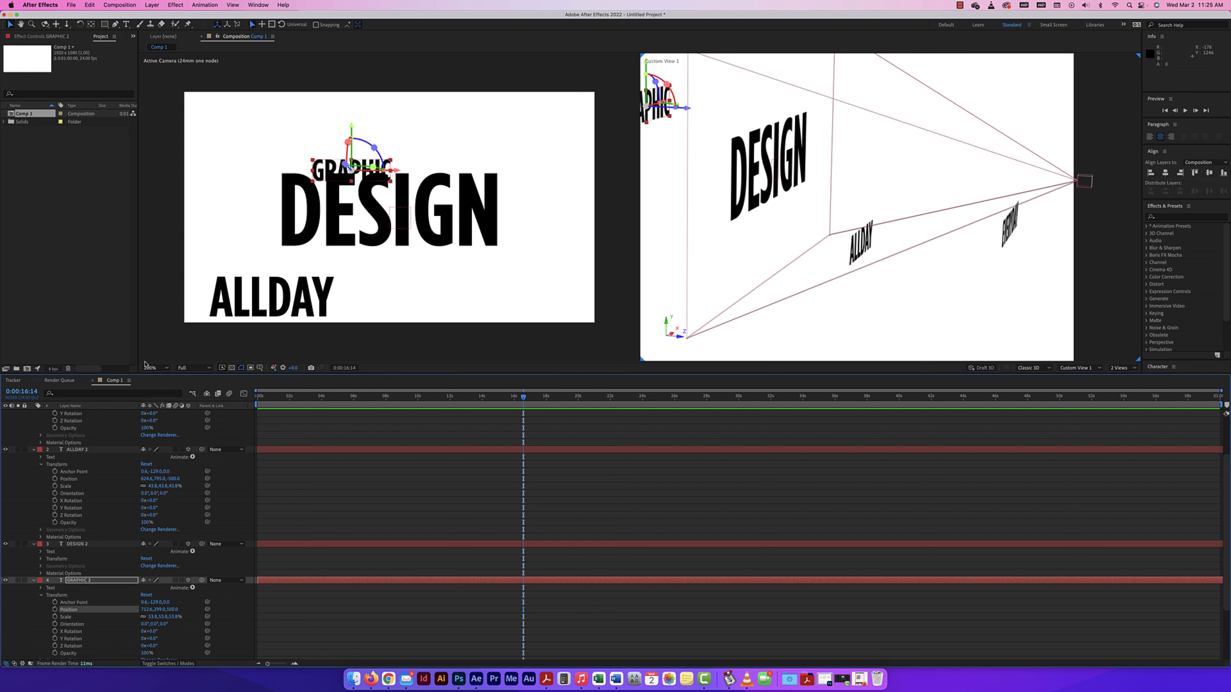
# Move GRAPHIC above and ALLDAY below DESIGN in the camera view, lining both up with DESIGN's left edge.
pyautogui.click(404, 233)
pyautogui.press(',')
pyautogui.press(',')
pyautogui.press(',')
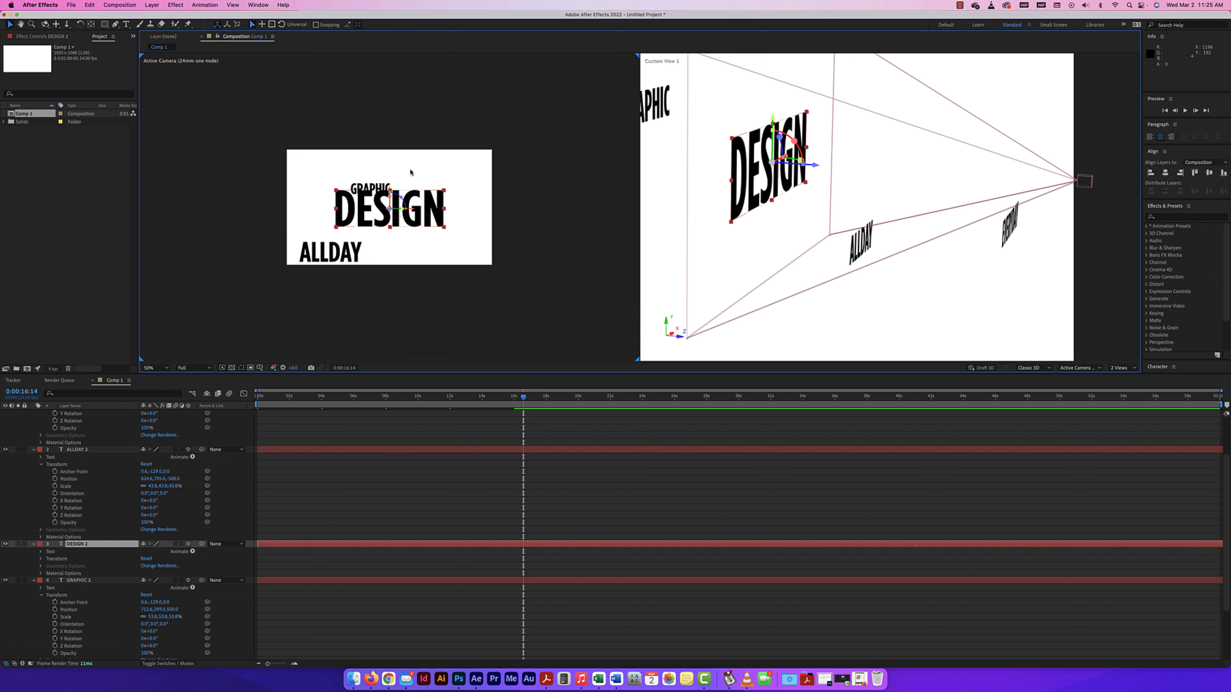
pyautogui.click(824, 165)
pyautogui.scroll(-3, 892, 199)
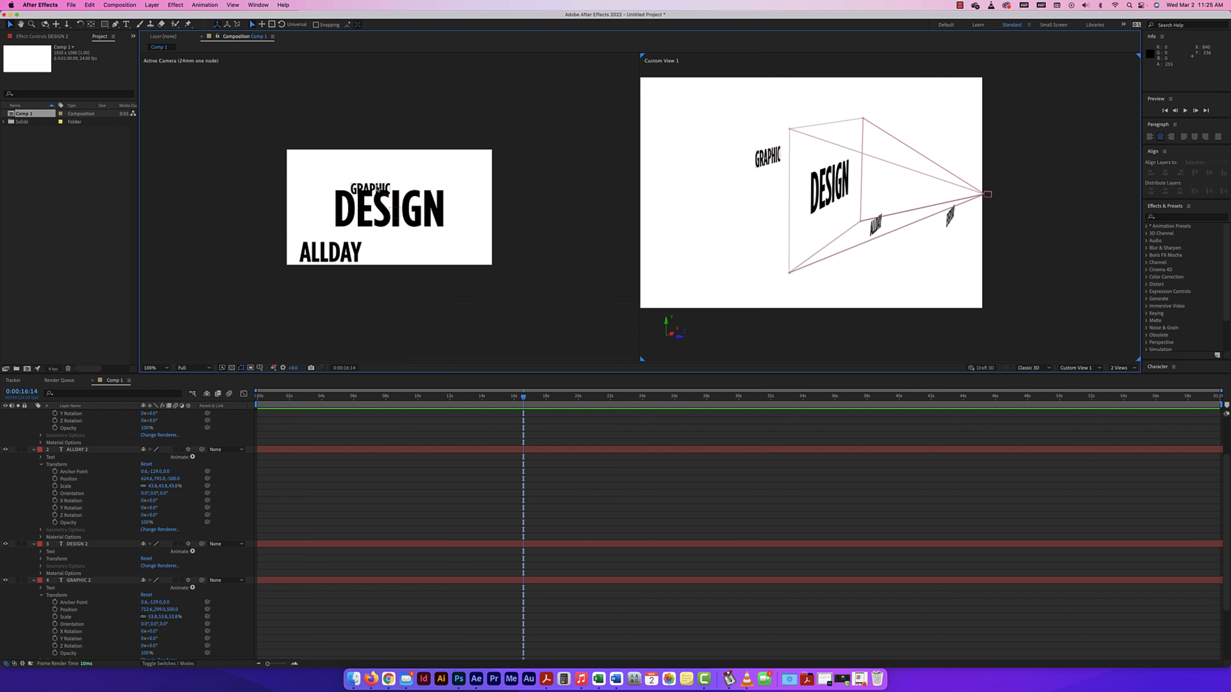
pyautogui.moveTo(378, 189); pyautogui.dragTo(362, 180)
pyautogui.moveTo(331, 256); pyautogui.dragTo(367, 243)
# Scale the duplicated EVERYDAY text down to about 11% and position it beneath the right part of DESIGN in the camera view.
pyautogui.moveTo(472, 333); pyautogui.dragTo(466, 257)
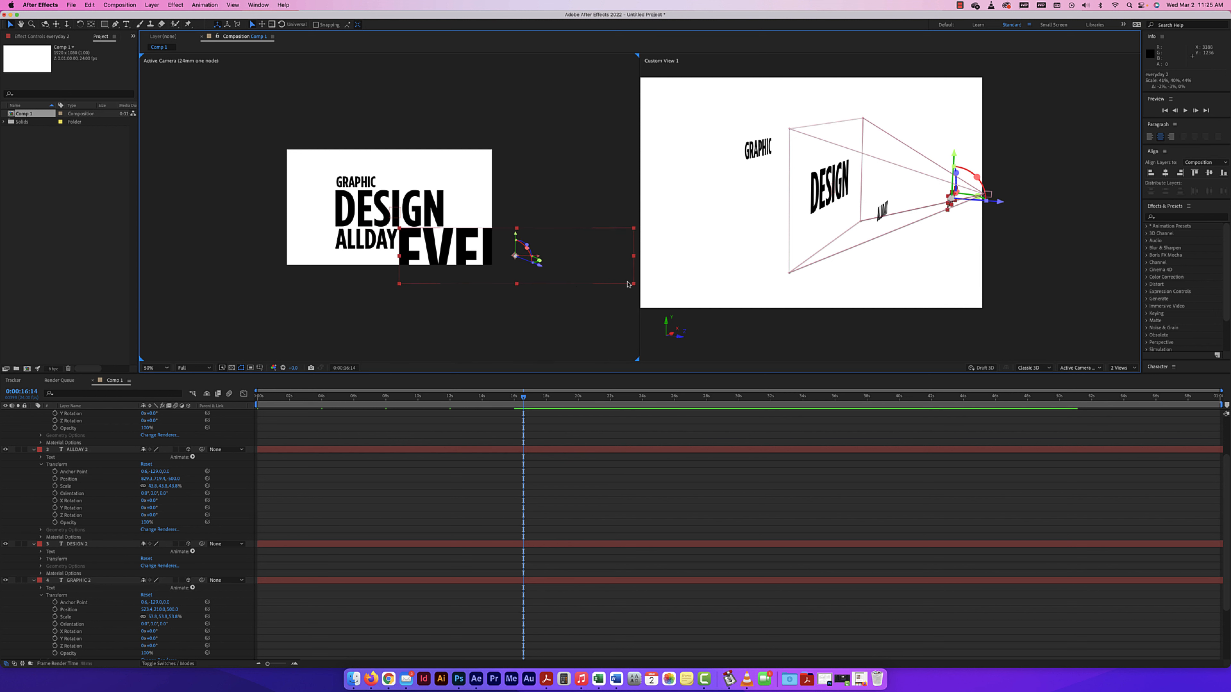
pyautogui.moveTo(634, 285); pyautogui.dragTo(572, 269)
pyautogui.moveTo(474, 254); pyautogui.dragTo(412, 239)
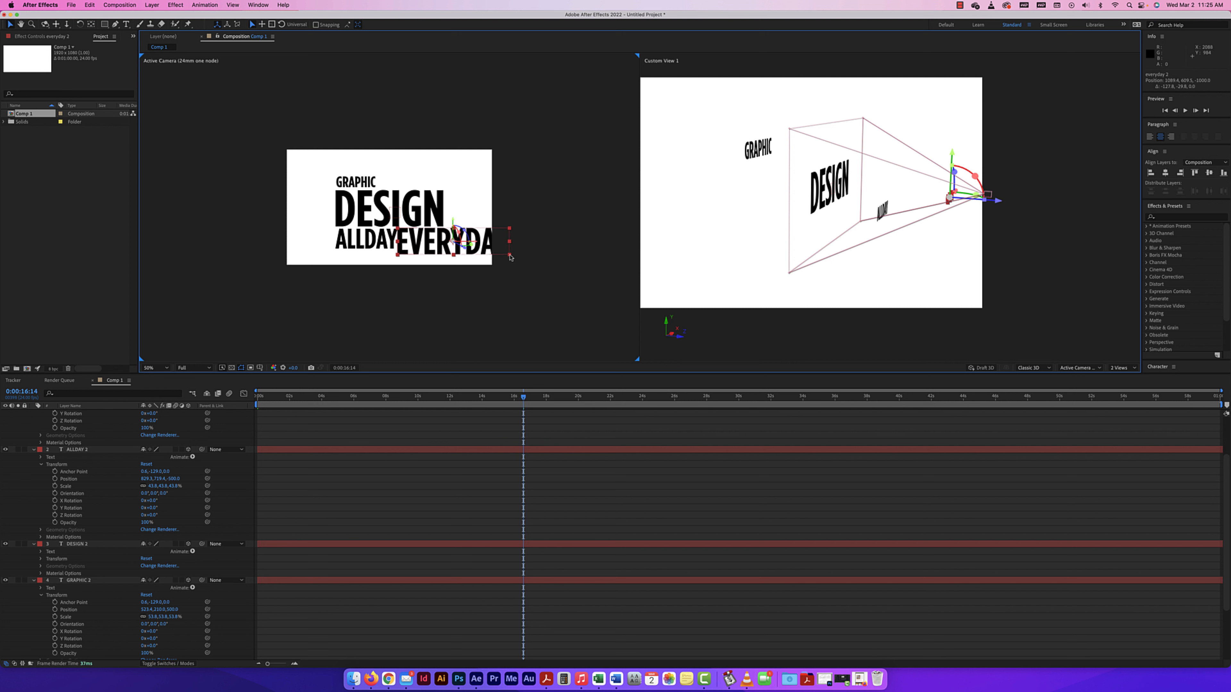
pyautogui.click(507, 258)
pyautogui.click(502, 255)
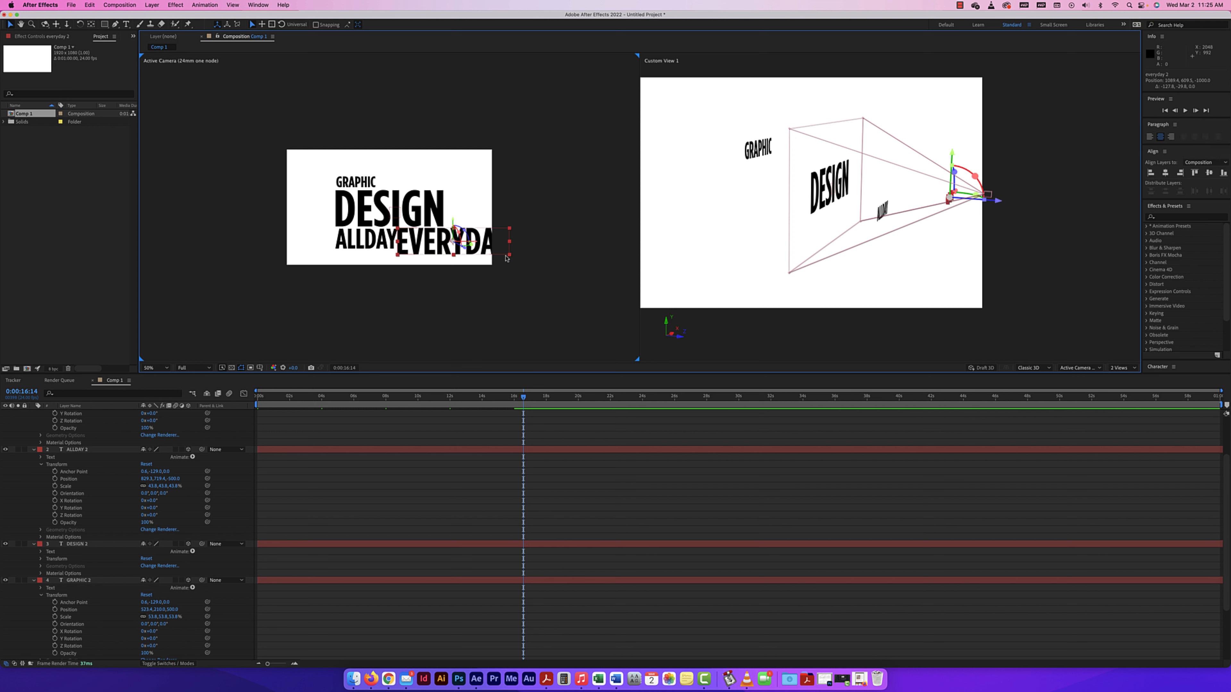
pyautogui.moveTo(509, 254); pyautogui.dragTo(481, 251)
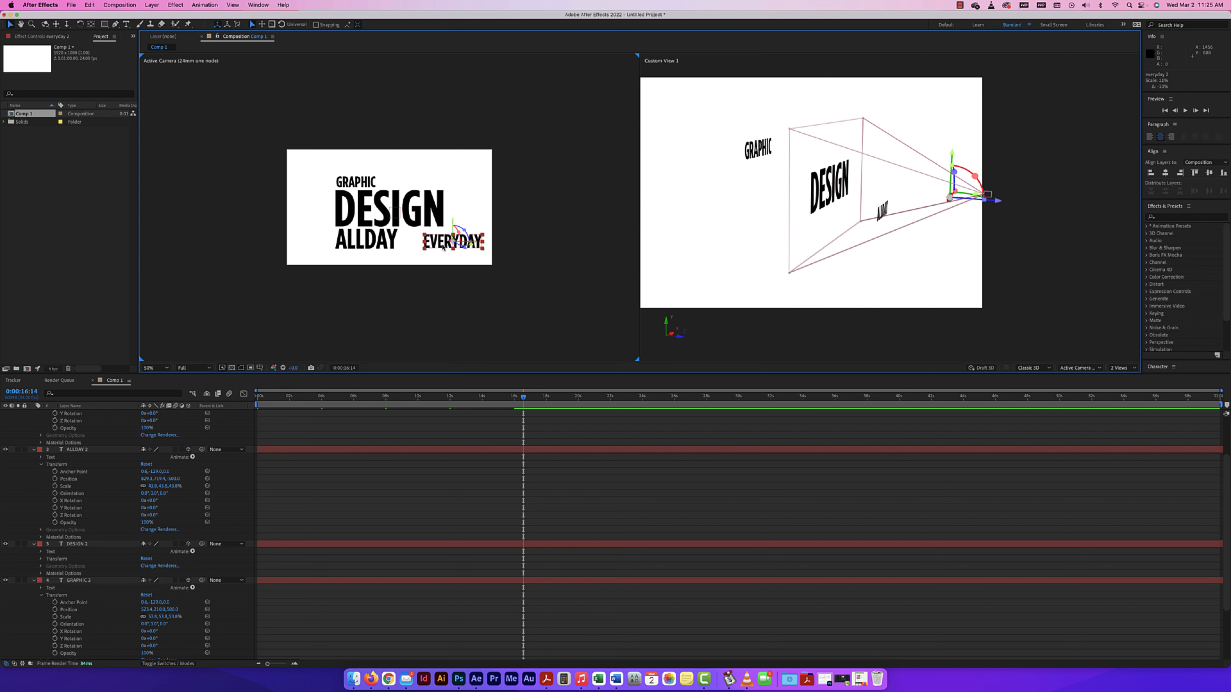
pyautogui.moveTo(453, 241); pyautogui.dragTo(402, 237)
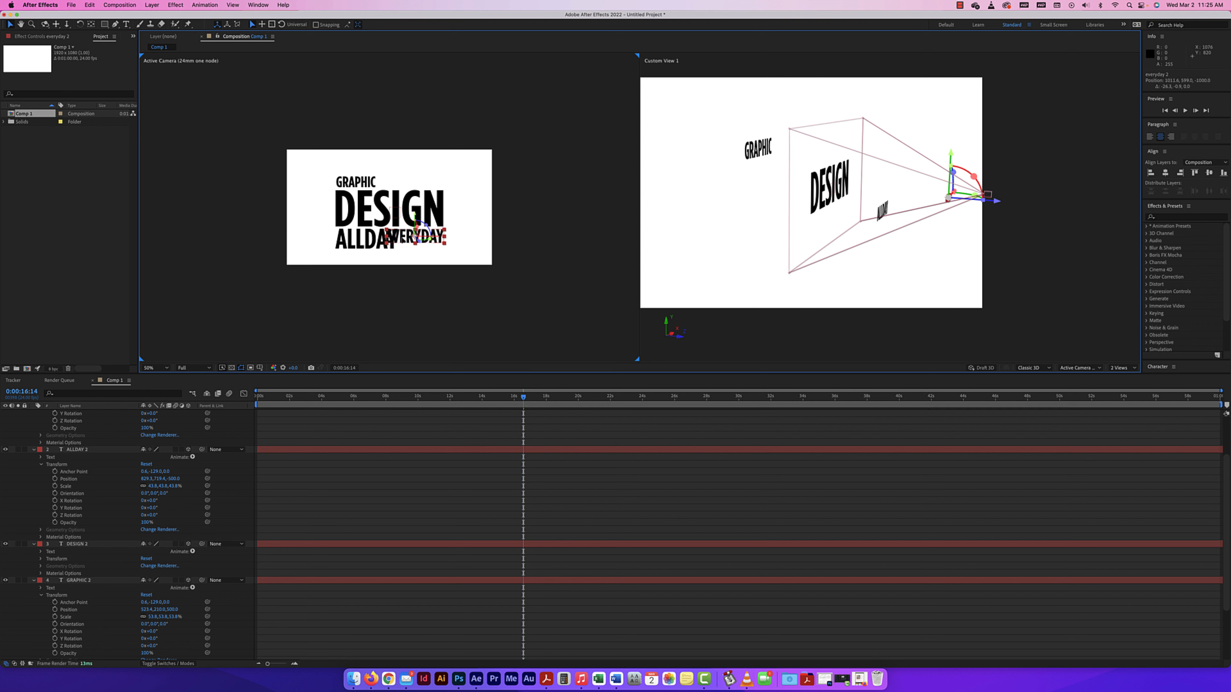
pyautogui.press('shift+super+a')
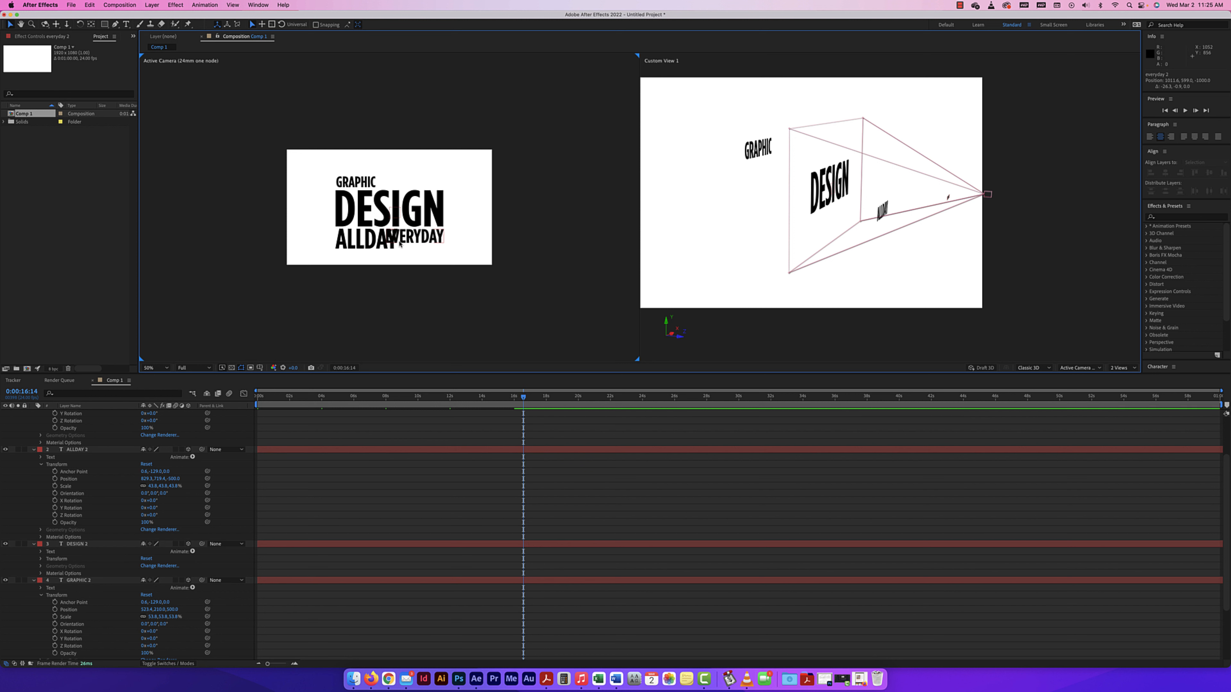
# Scale the duplicated ALLDAY text down to about 28% and place it beneath the left end of DESIGN.
pyautogui.click(389, 244)
pyautogui.click(390, 245)
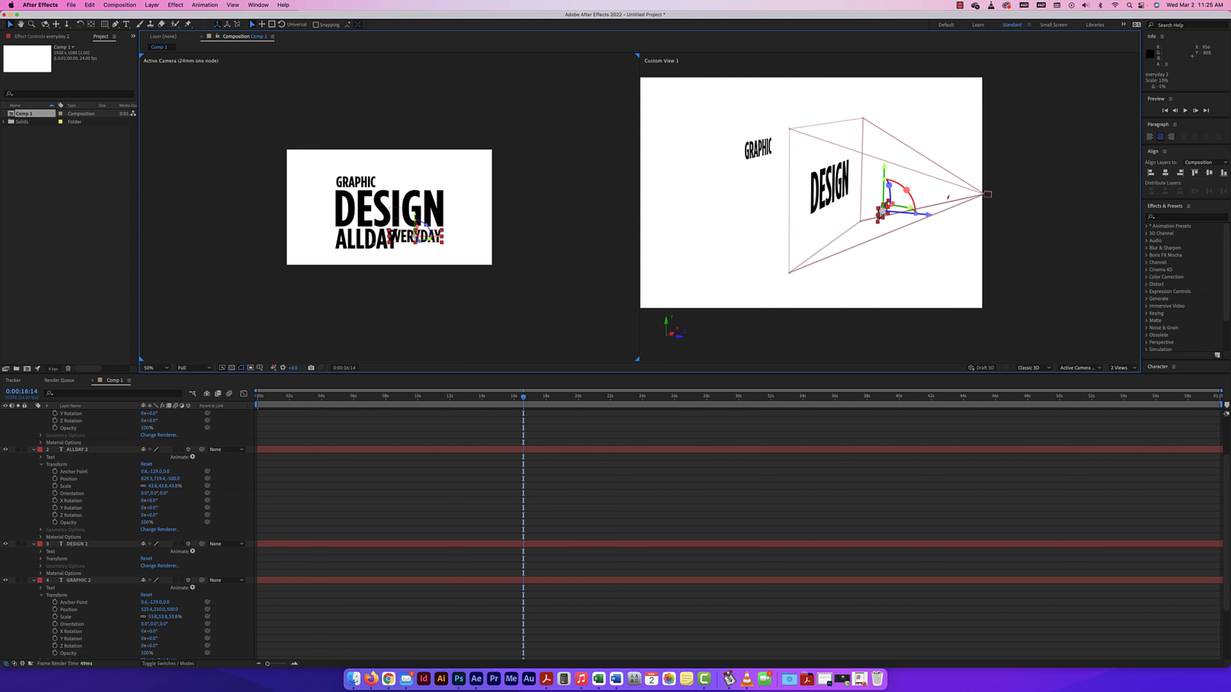
pyautogui.moveTo(396, 251); pyautogui.dragTo(340, 234)
# Nudge EVERYDAY and ALLDAY so they sit flush with DESIGN's right and left edges in the camera view.
pyautogui.click(414, 234)
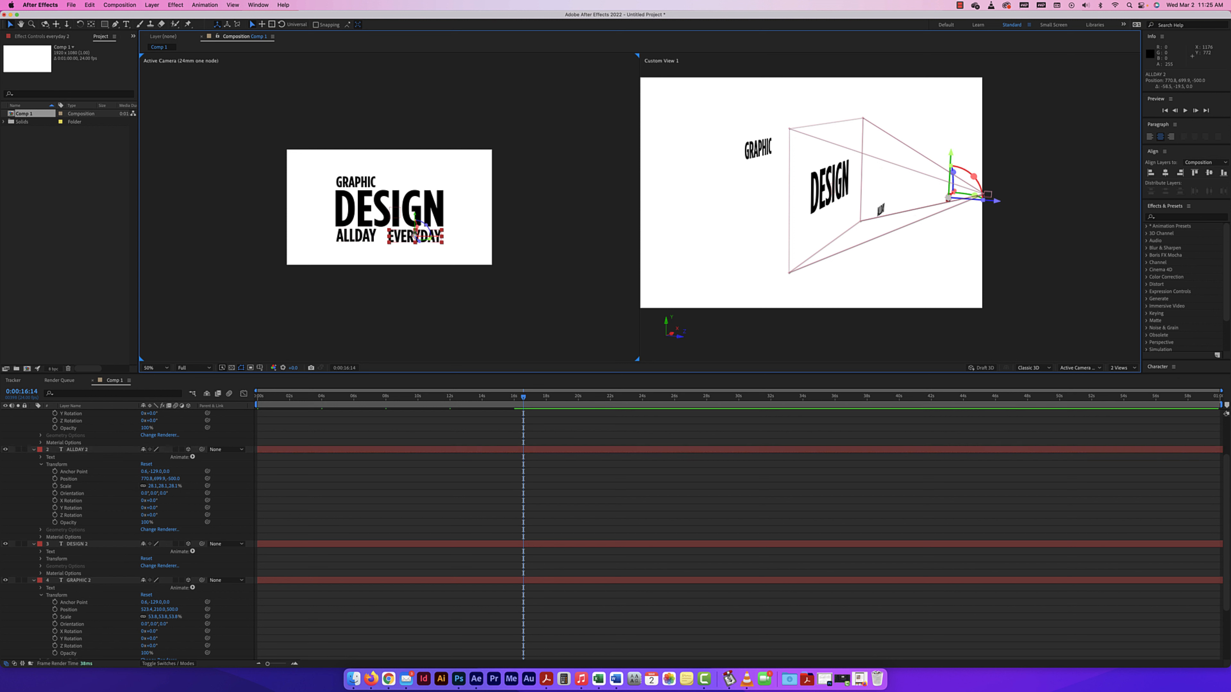
pyautogui.moveTo(413, 234); pyautogui.dragTo(417, 234)
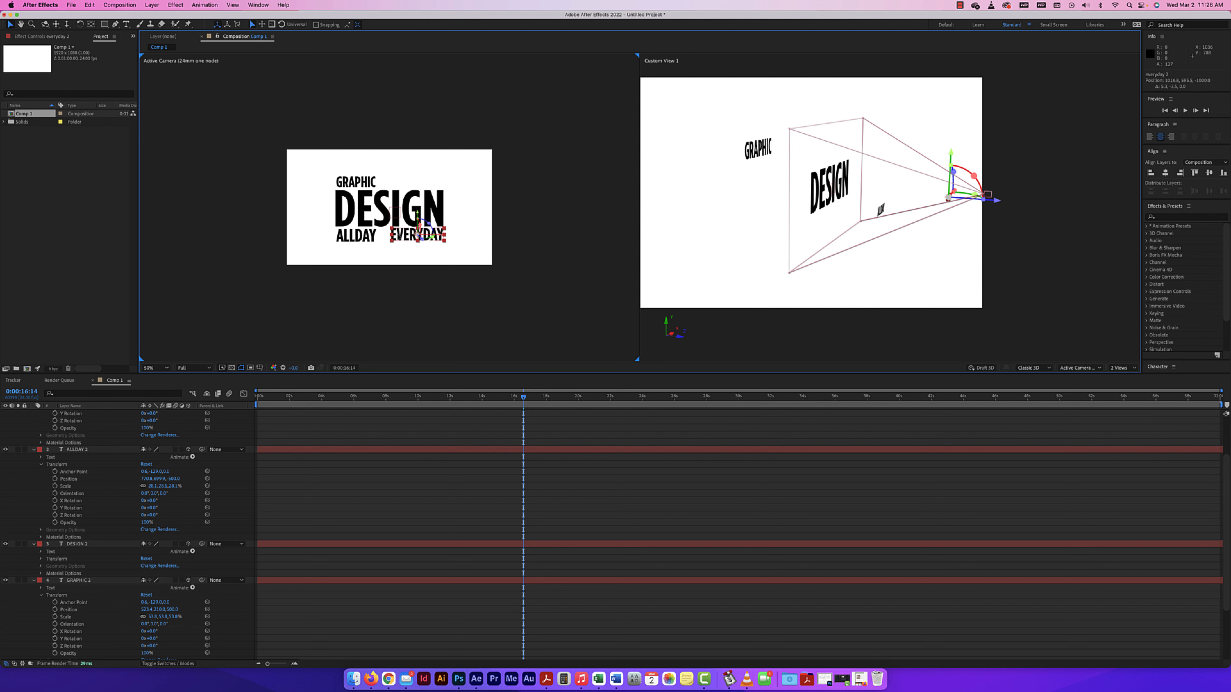
pyautogui.click(343, 180)
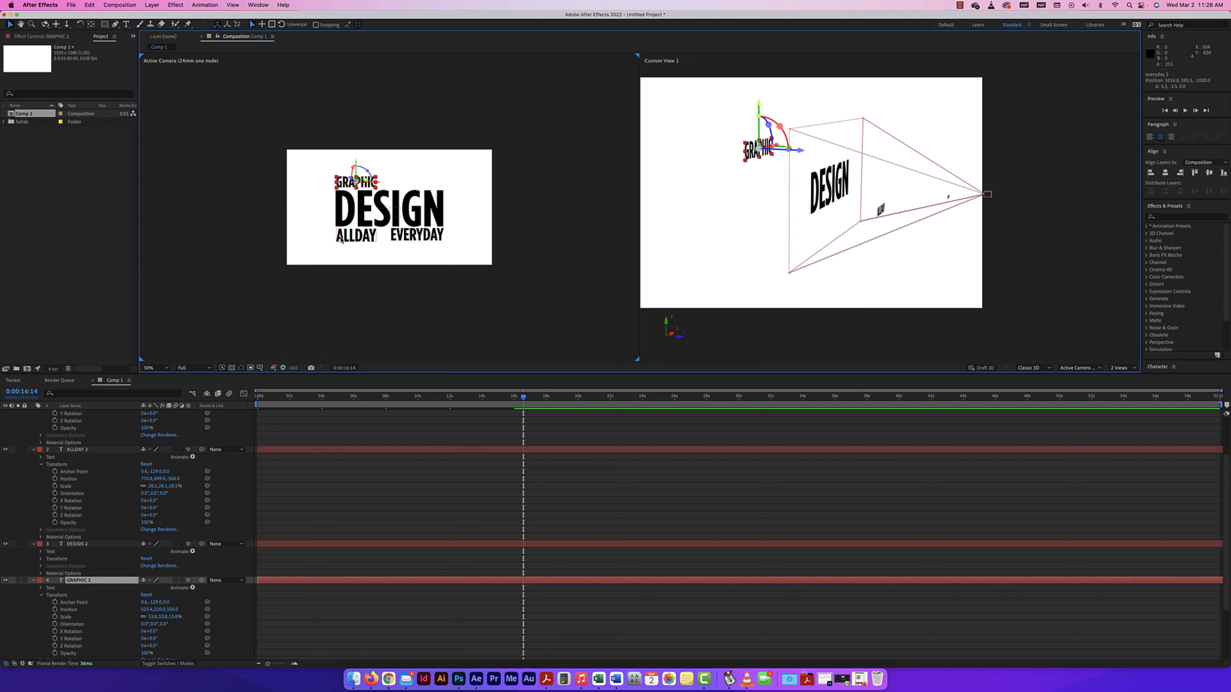
pyautogui.moveTo(348, 241); pyautogui.dragTo(350, 241)
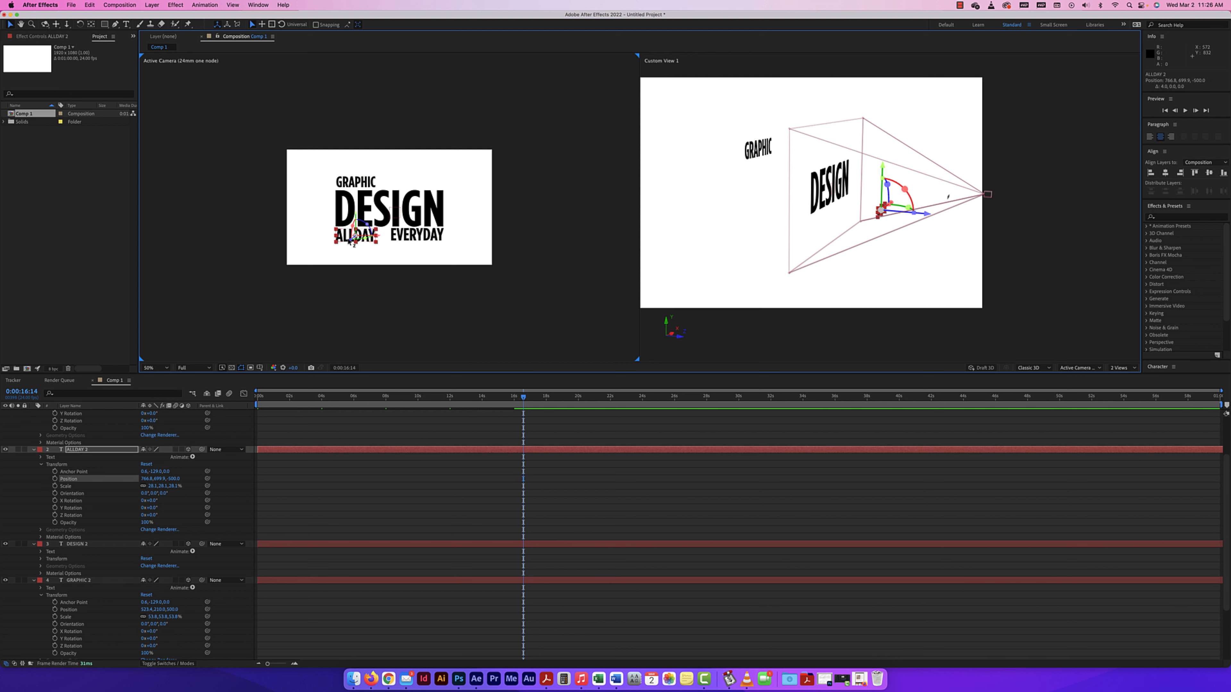
# Orbit the custom view to a side angle to examine how the text layers are staggered in Z space.
pyautogui.click(914, 242)
pyautogui.click(45, 24)
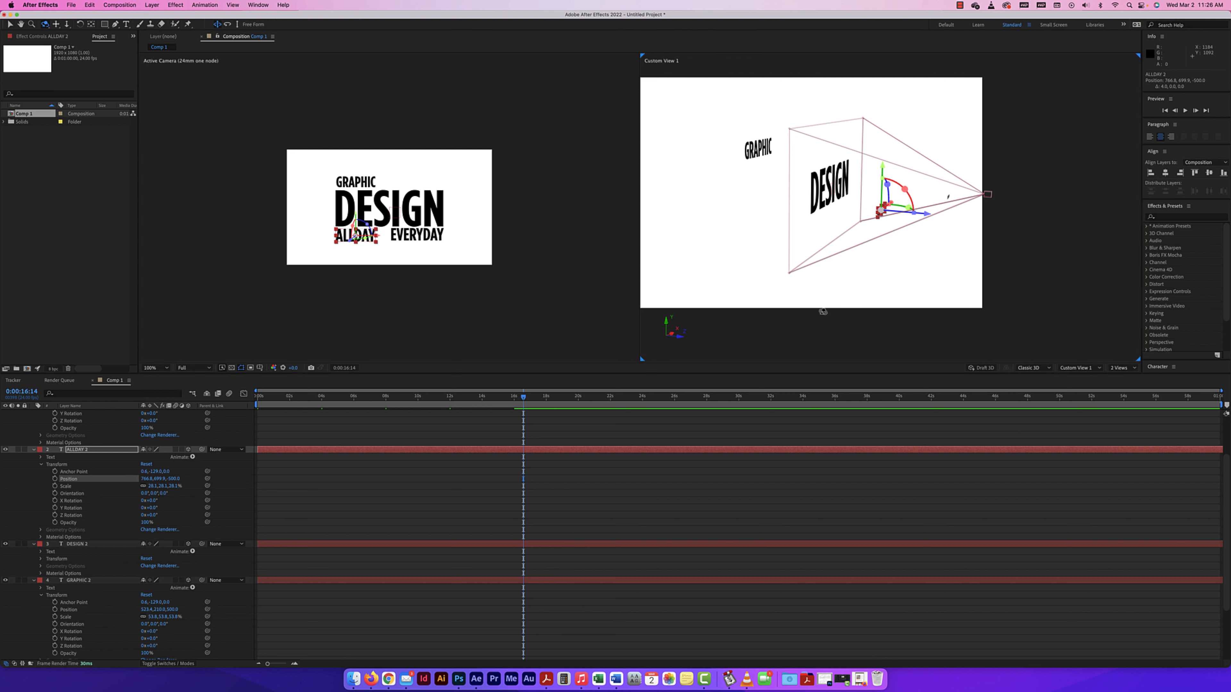
pyautogui.moveTo(823, 312); pyautogui.dragTo(840, 310)
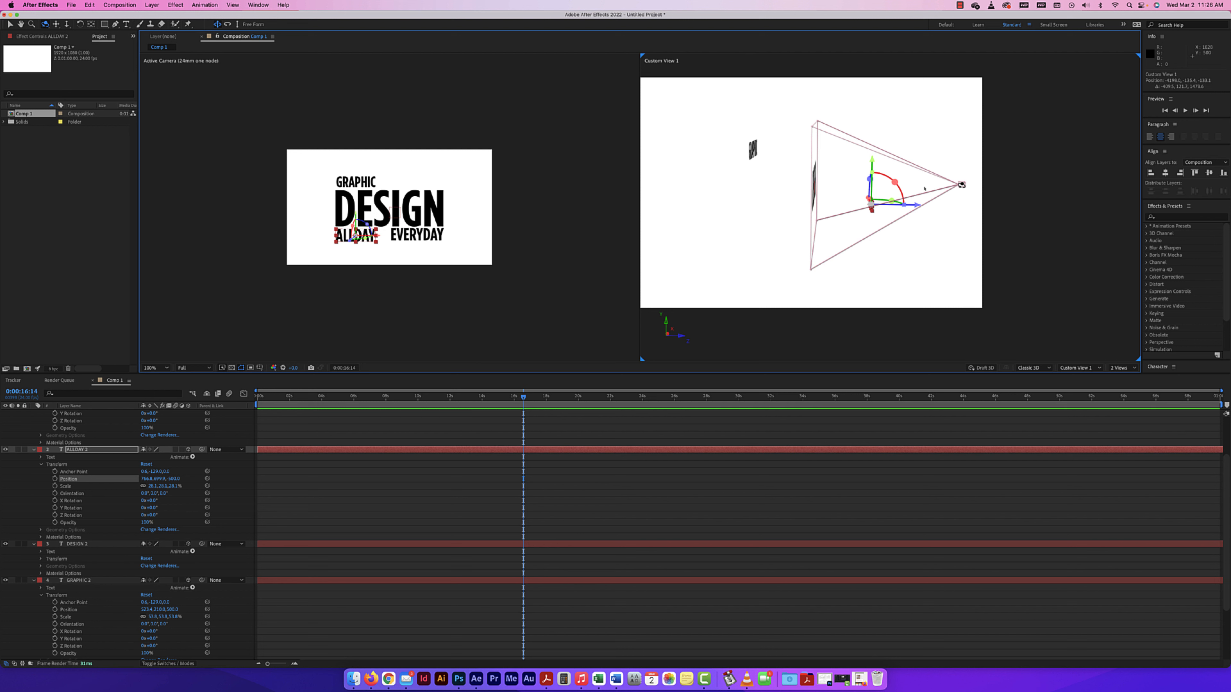
pyautogui.click(10, 25)
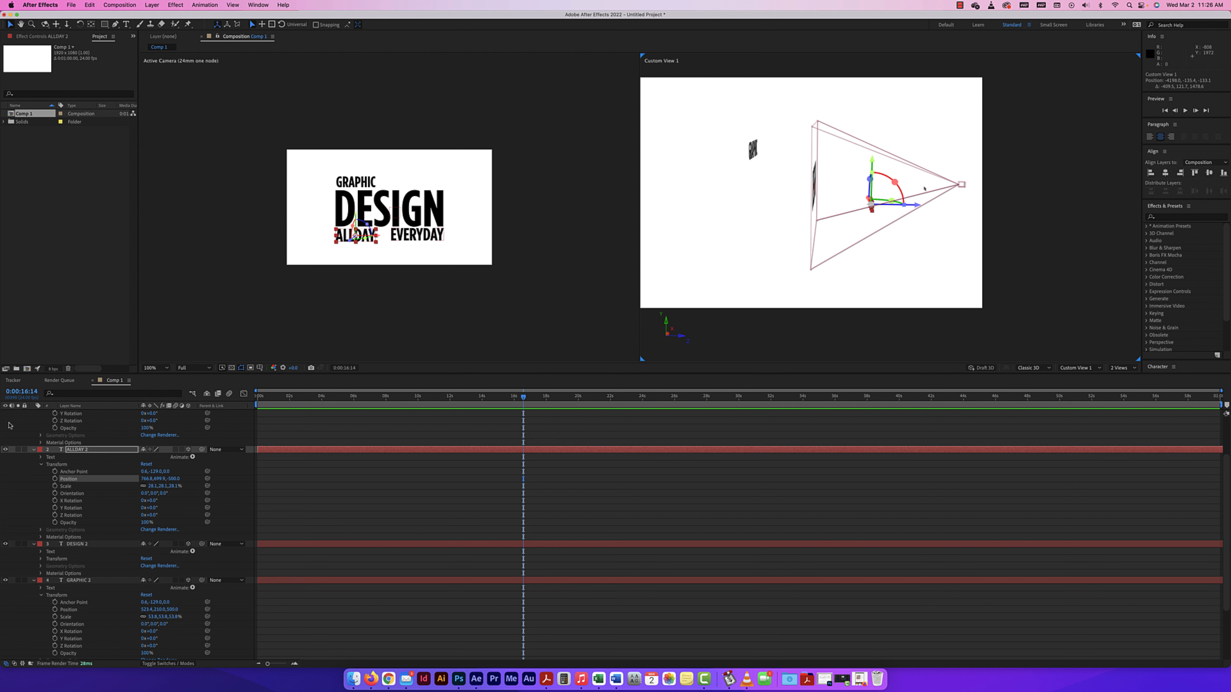
# Collapse the duplicated text layers' properties and hide the parented 24mm one-node camera.
pyautogui.click(33, 450)
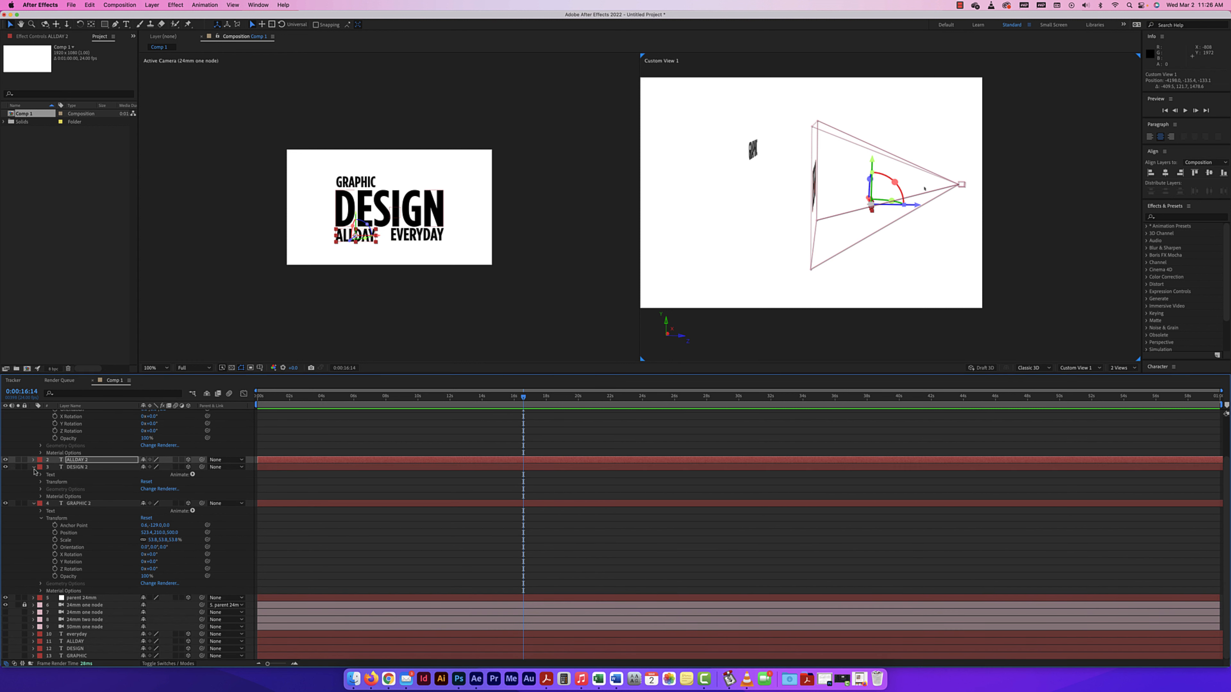
pyautogui.click(33, 467)
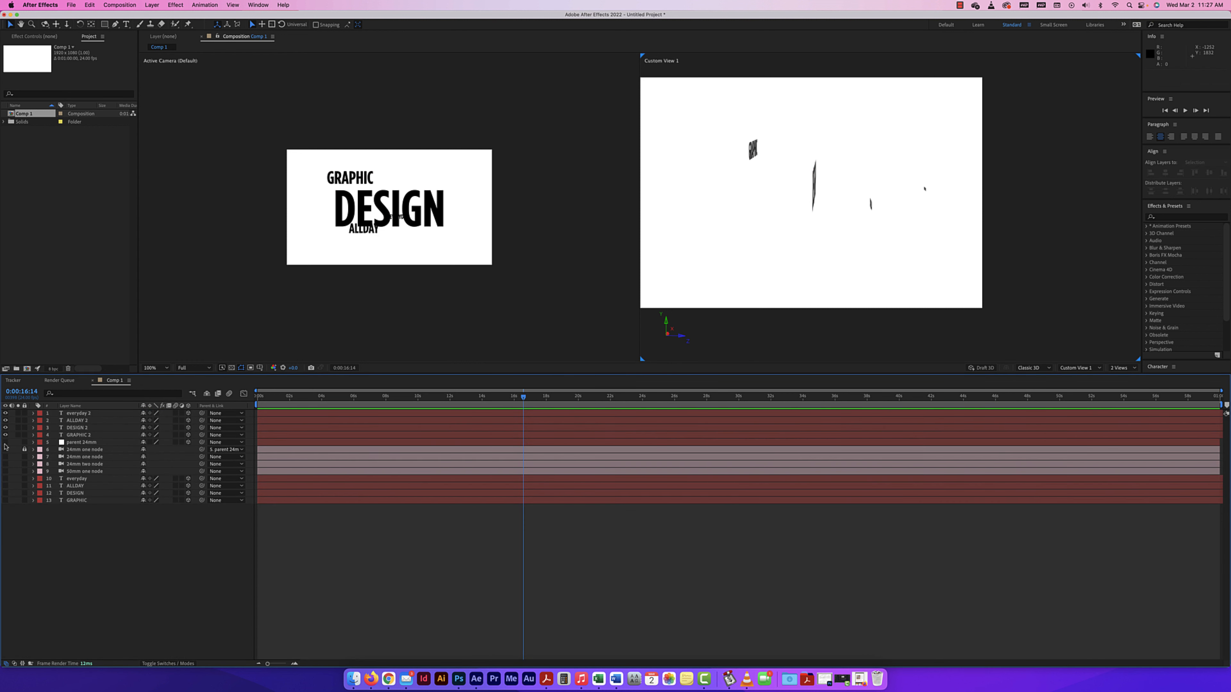
pyautogui.click(6, 450)
pyautogui.click(5, 450)
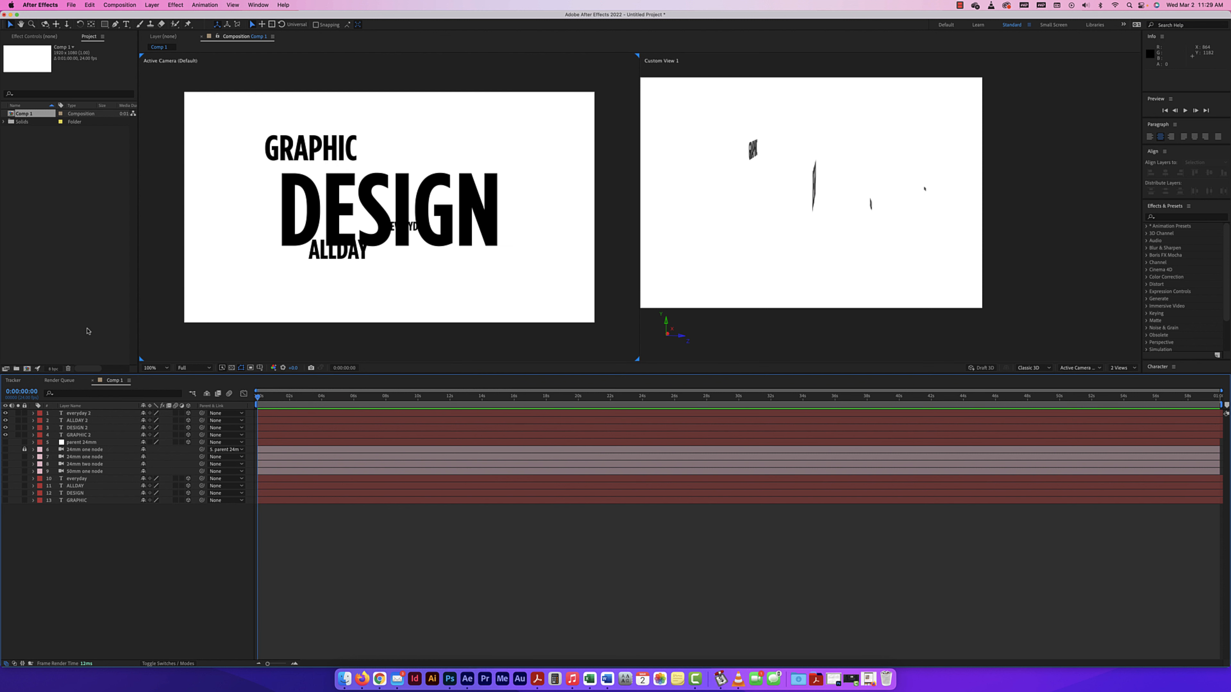
# Add a new one-node 24mm camera with depth of field enabled and focus locked to zoom.
pyautogui.click(149, 6)
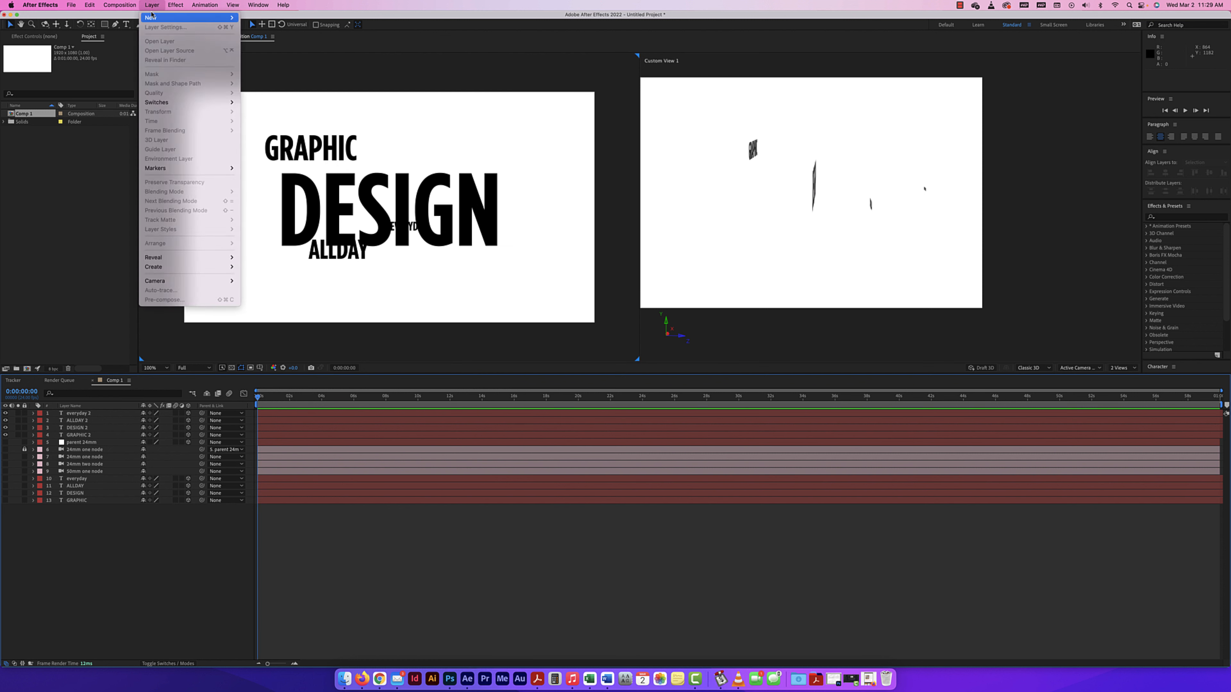
pyautogui.moveTo(155, 17)
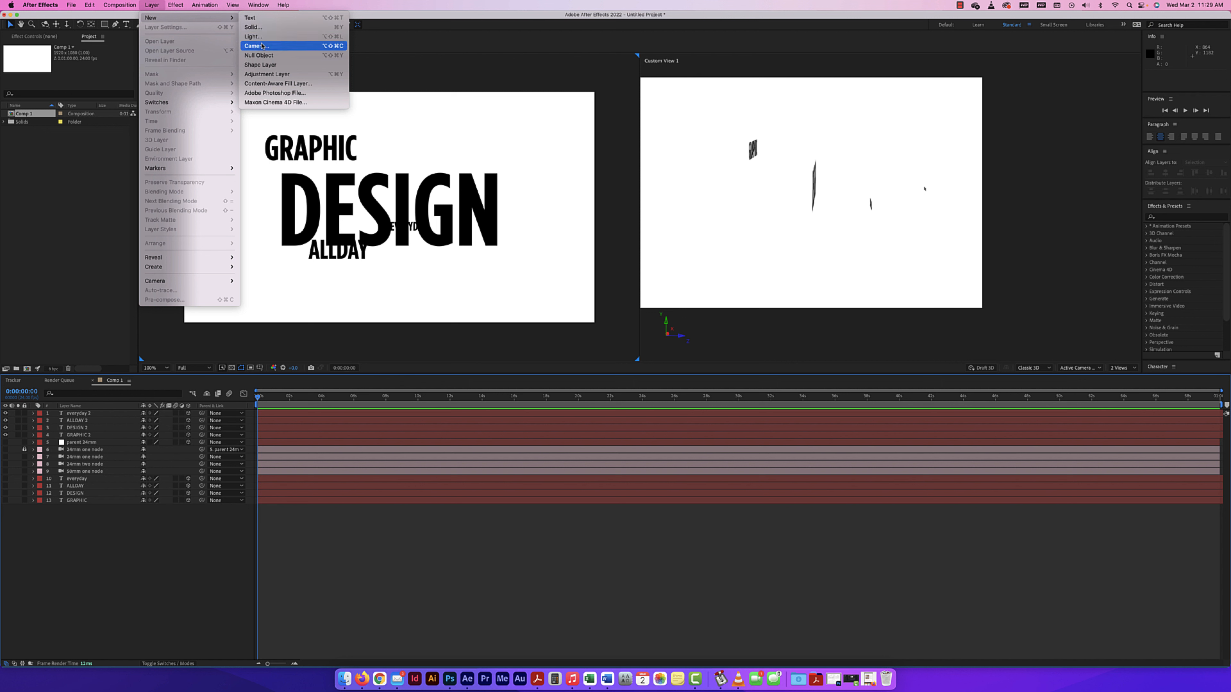
pyautogui.click(256, 45)
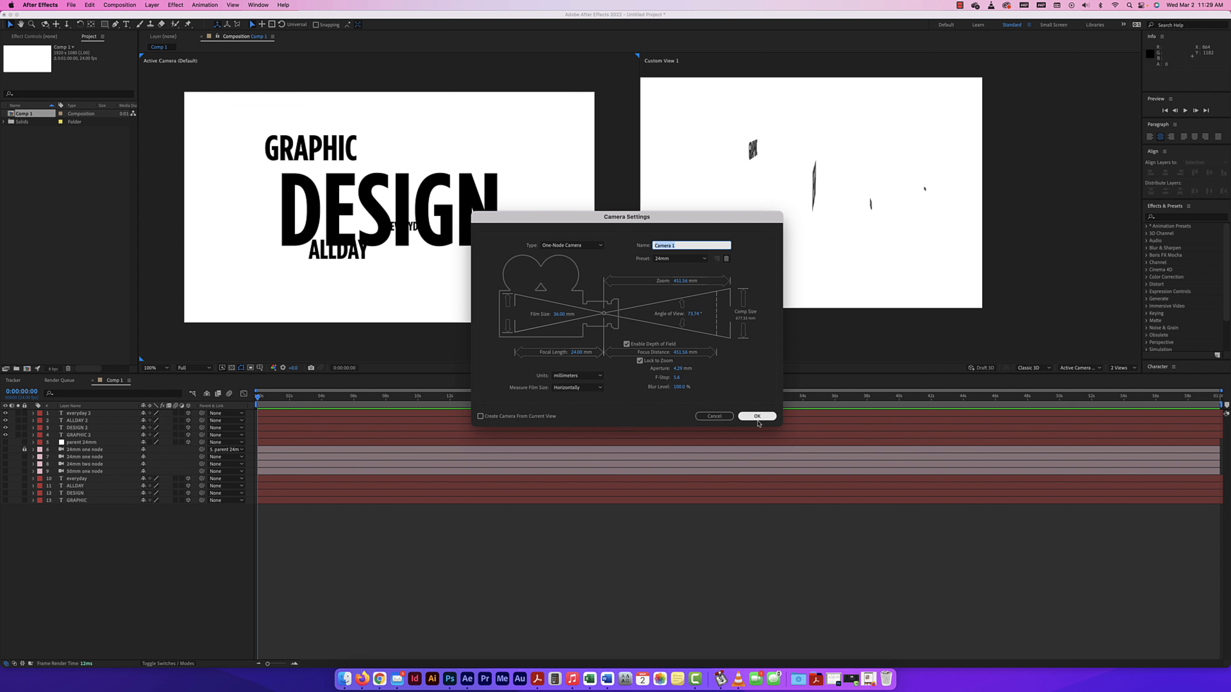
pyautogui.click(756, 416)
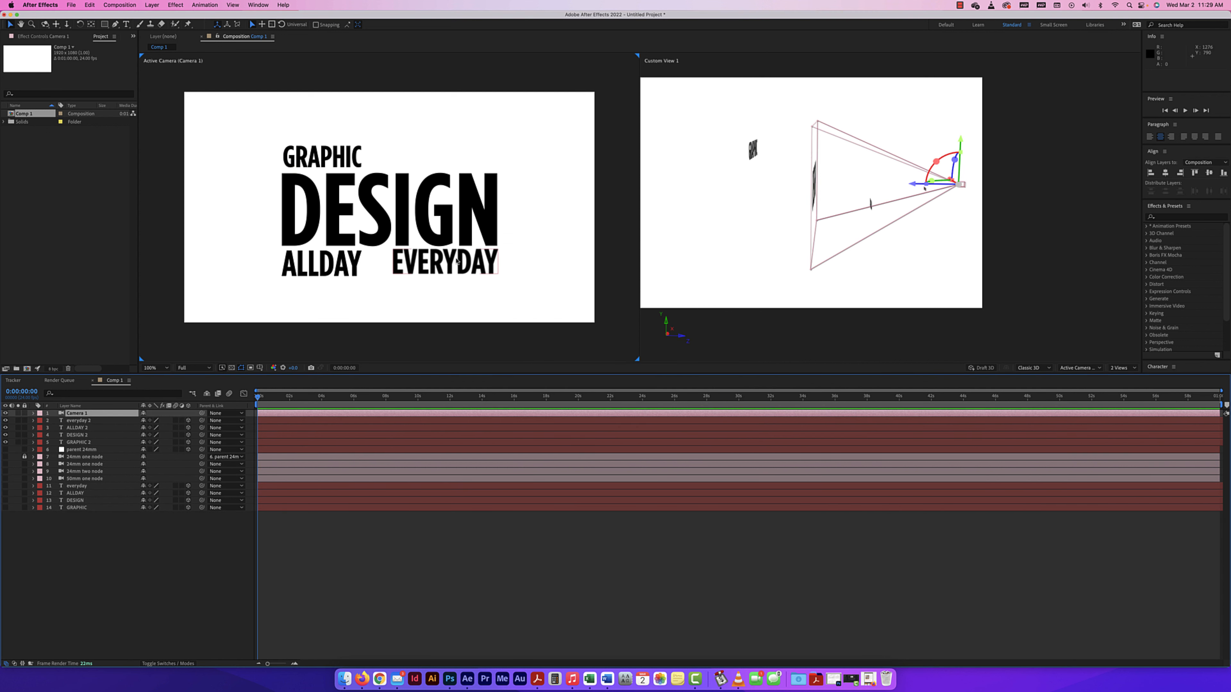
# Reveal the Camera Options of the new camera layer.
pyautogui.press('.')
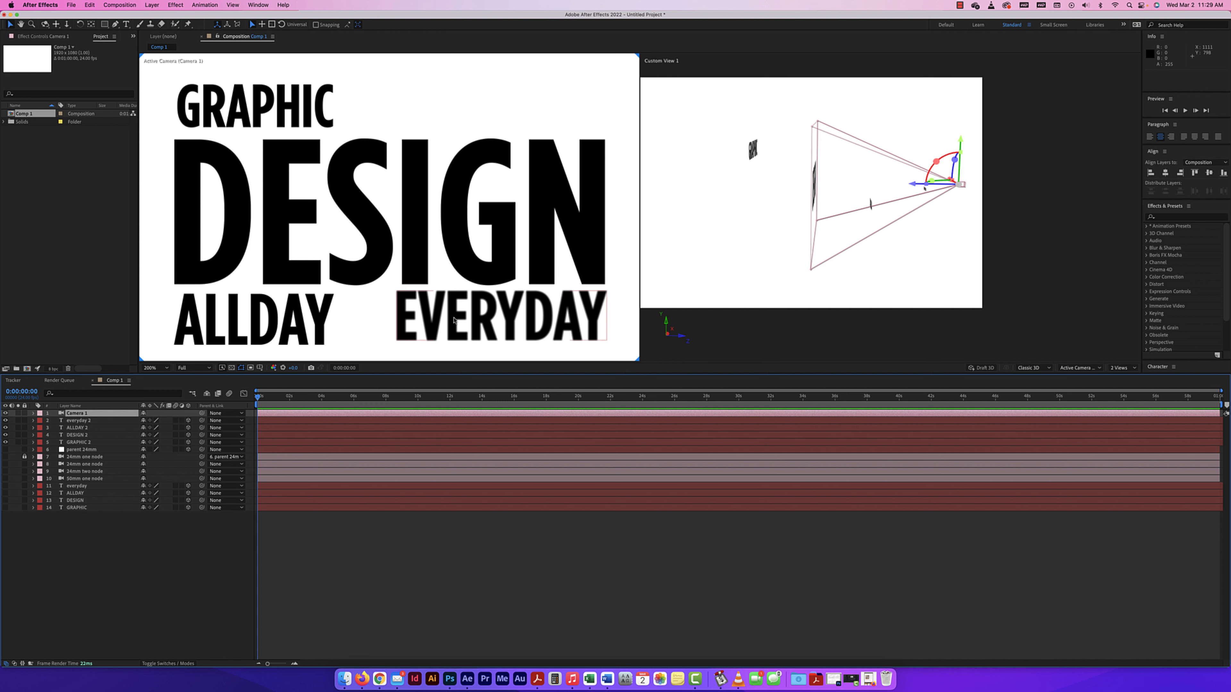
pyautogui.click(33, 413)
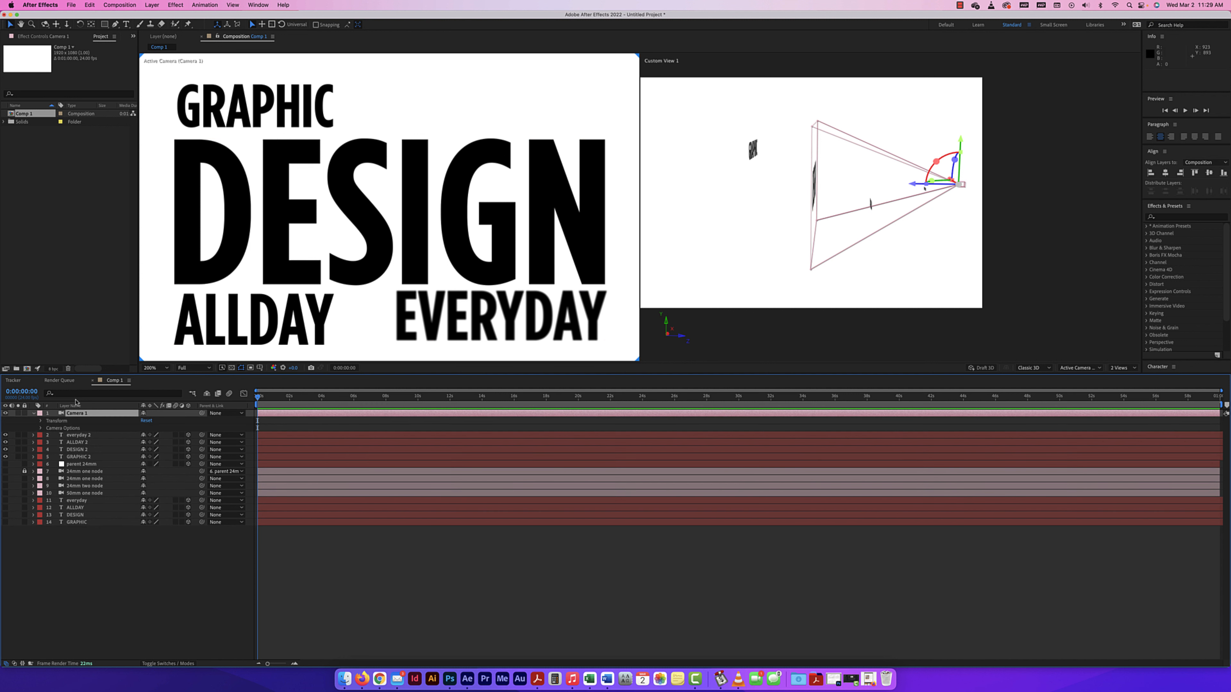
pyautogui.click(41, 428)
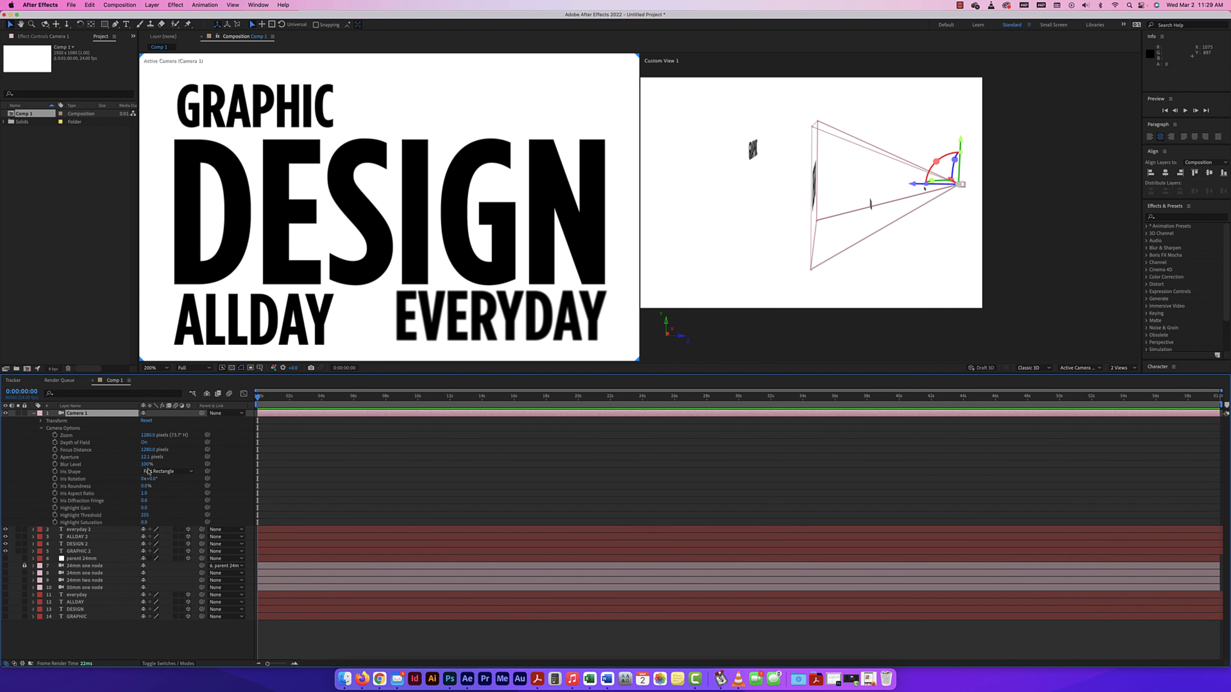
# Try a lower Blur Level on Camera 1, restore it to 100%, and switch Depth of Field off and back on.
pyautogui.moveTo(154, 465)
pyautogui.mouseDown()
pyautogui.moveTo(82, 464)
pyautogui.moveTo(137, 464)
pyautogui.mouseUp()
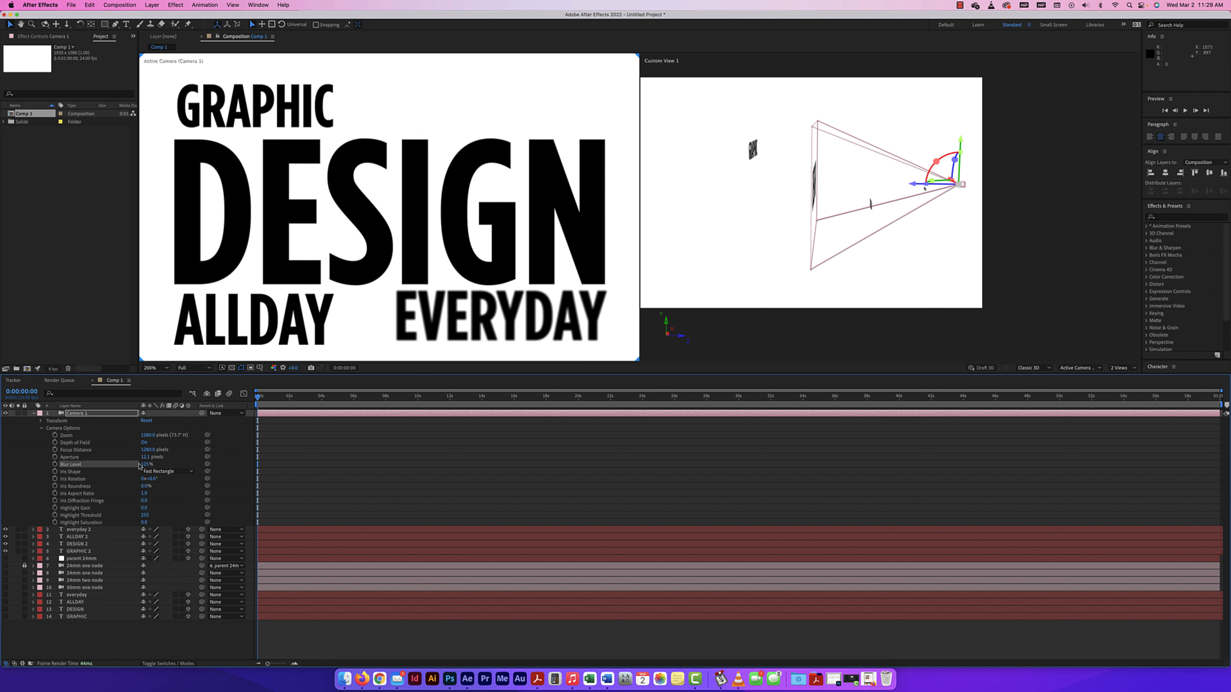
pyautogui.click(146, 466)
pyautogui.write('100')
pyautogui.press('Return')
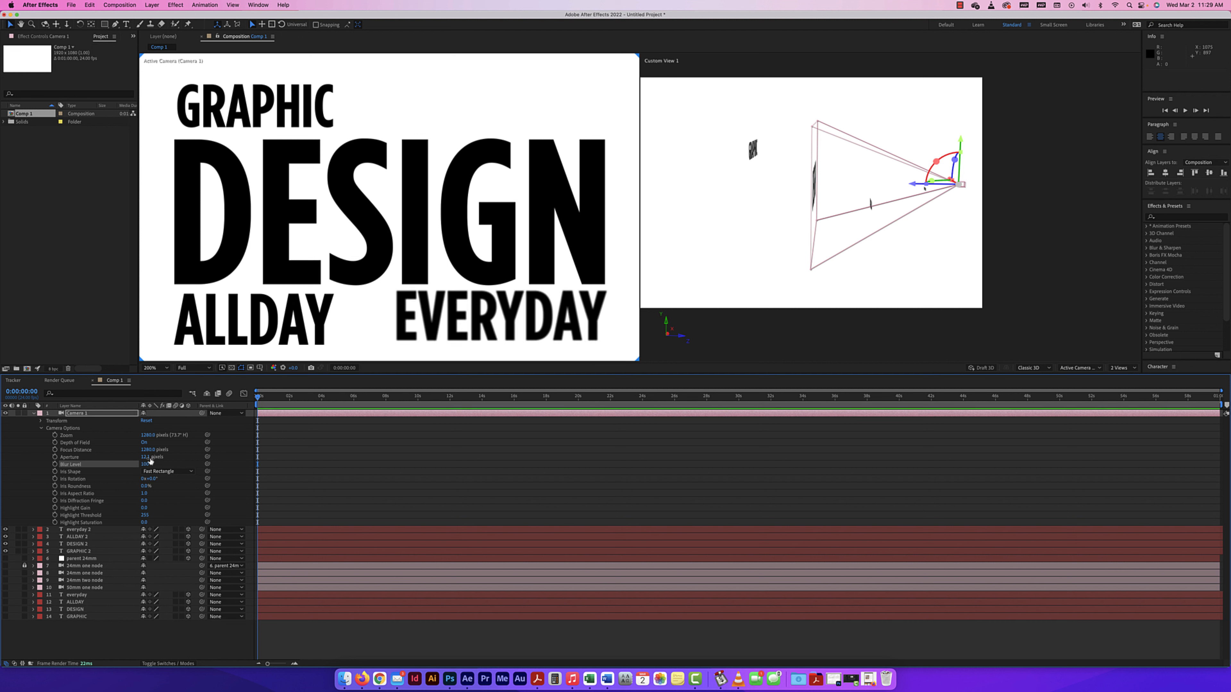
pyautogui.click(144, 443)
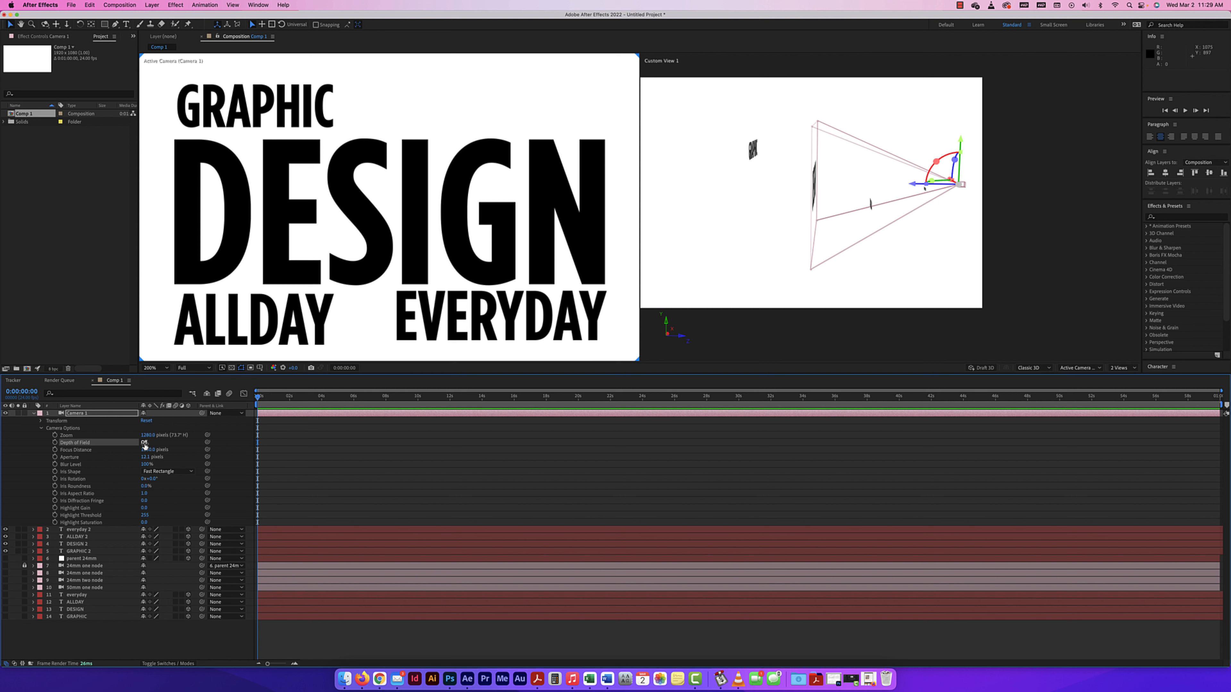
pyautogui.click(144, 443)
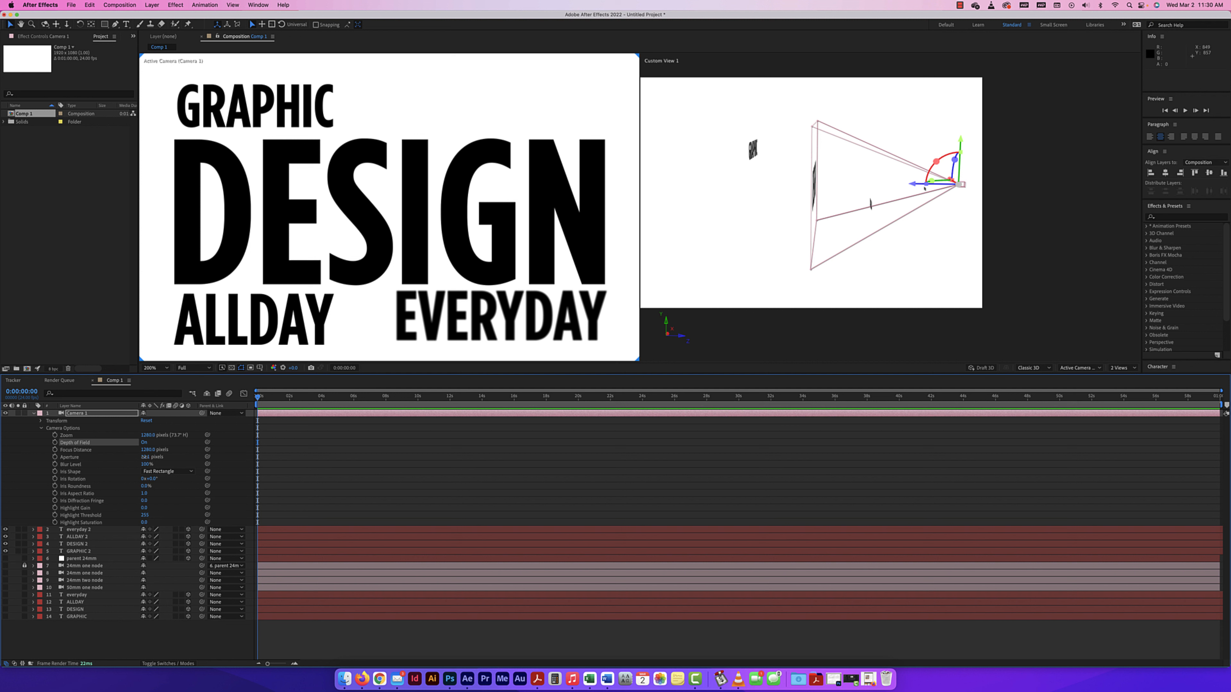
# Lower Camera 1's aperture to 0 pixels.
pyautogui.moveTo(144, 457); pyautogui.dragTo(132, 458)
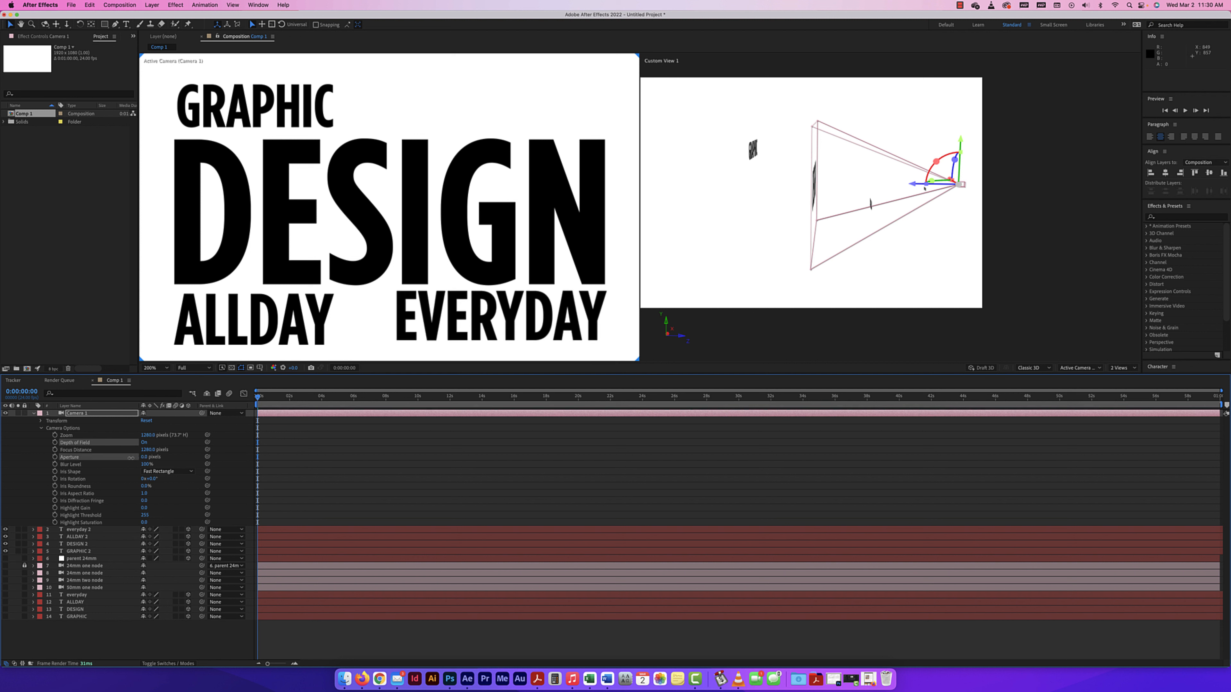
pyautogui.moveTo(135, 457); pyautogui.dragTo(136, 458)
pyautogui.moveTo(133, 457); pyautogui.dragTo(130, 458)
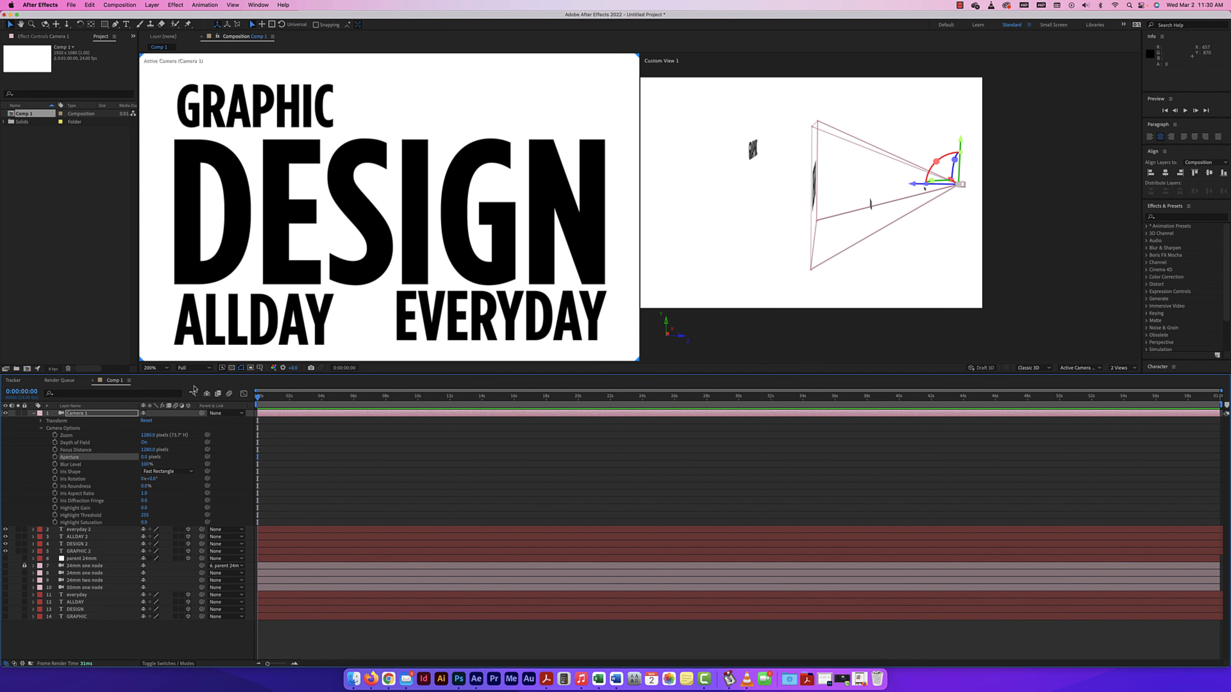
# Animate Camera 1's position from a keyframe at the first frame to Z -27 at 0:00:12:00.
pyautogui.click(42, 421)
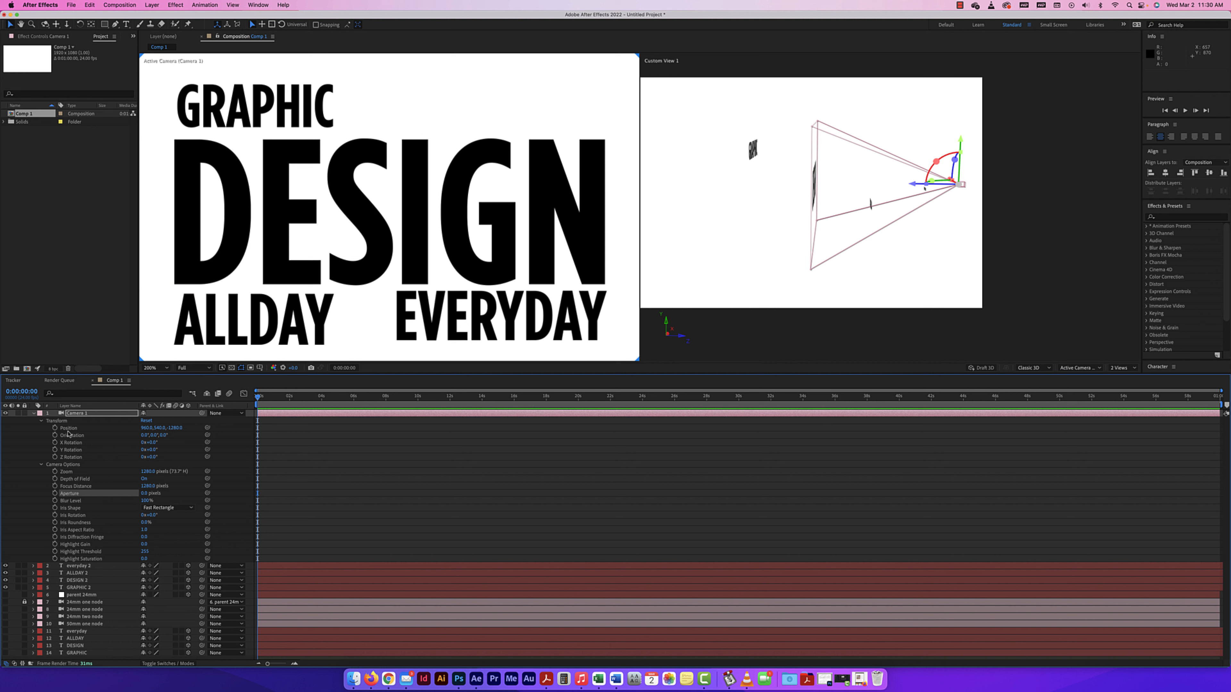
pyautogui.click(55, 428)
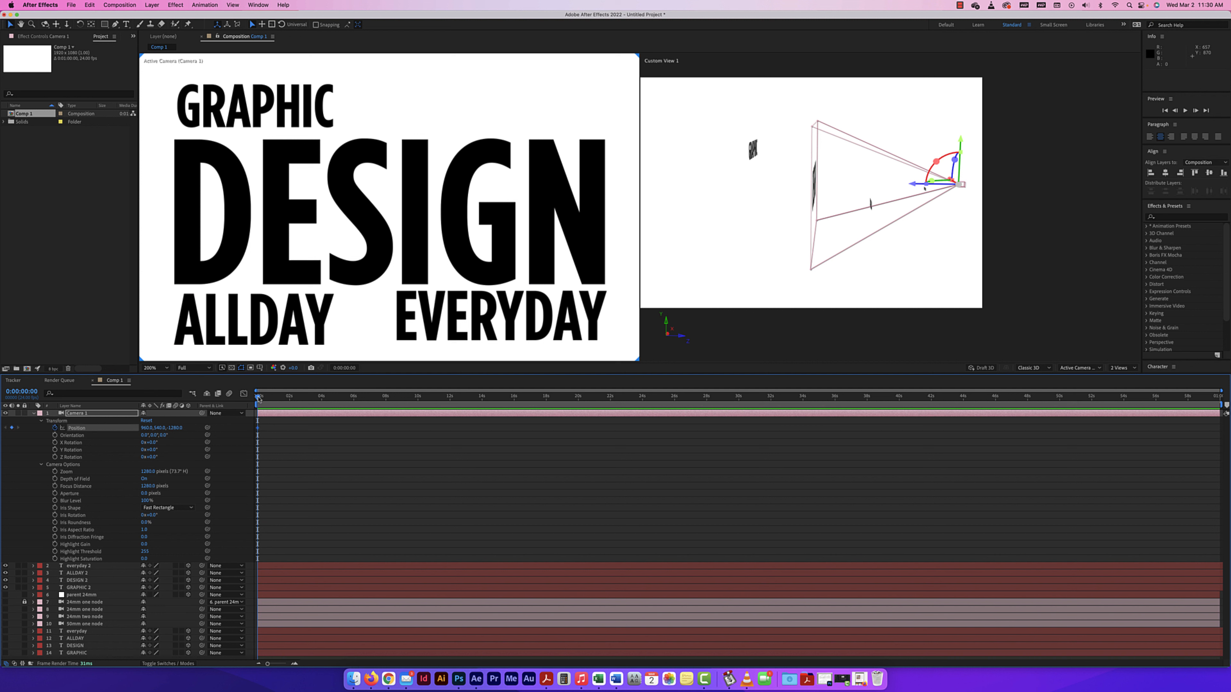
pyautogui.moveTo(259, 398); pyautogui.dragTo(479, 400)
pyautogui.moveTo(545, 400); pyautogui.dragTo(450, 404)
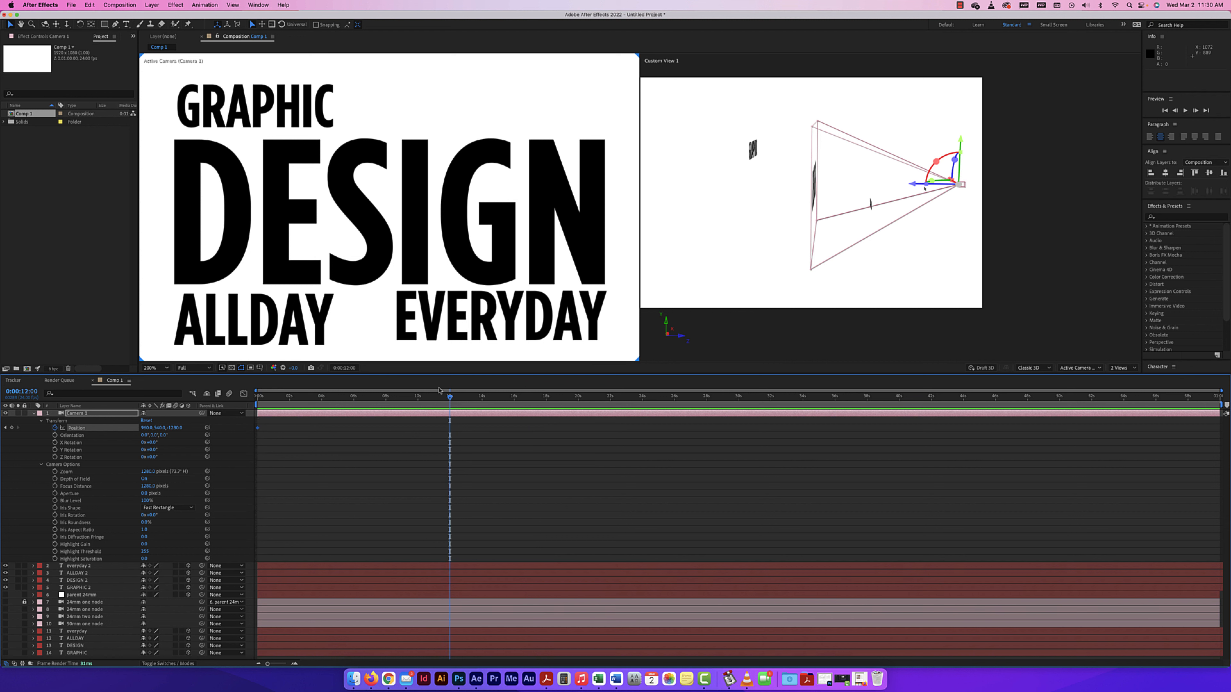
pyautogui.click(508, 311)
pyautogui.press(',')
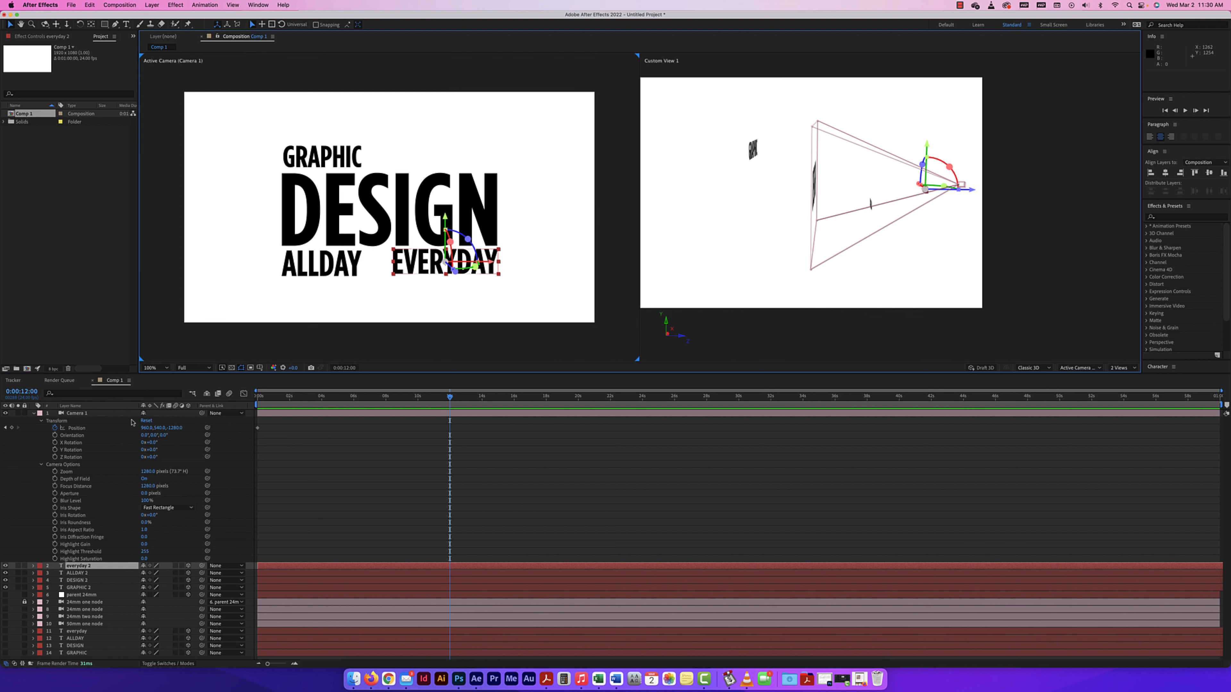
pyautogui.moveTo(177, 430); pyautogui.dragTo(740, 458)
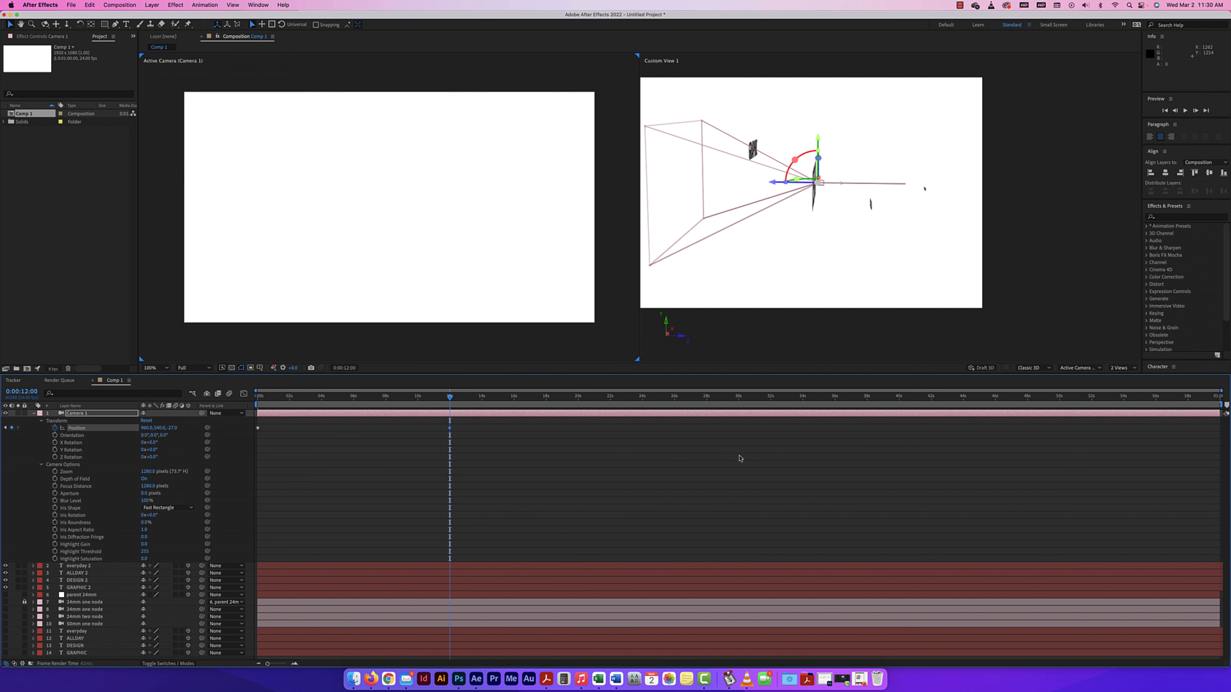
# Preview the camera move from the start and shift its end Position keyframe earlier to 0:00:07:14.
pyautogui.moveTo(450, 397); pyautogui.dragTo(180, 386)
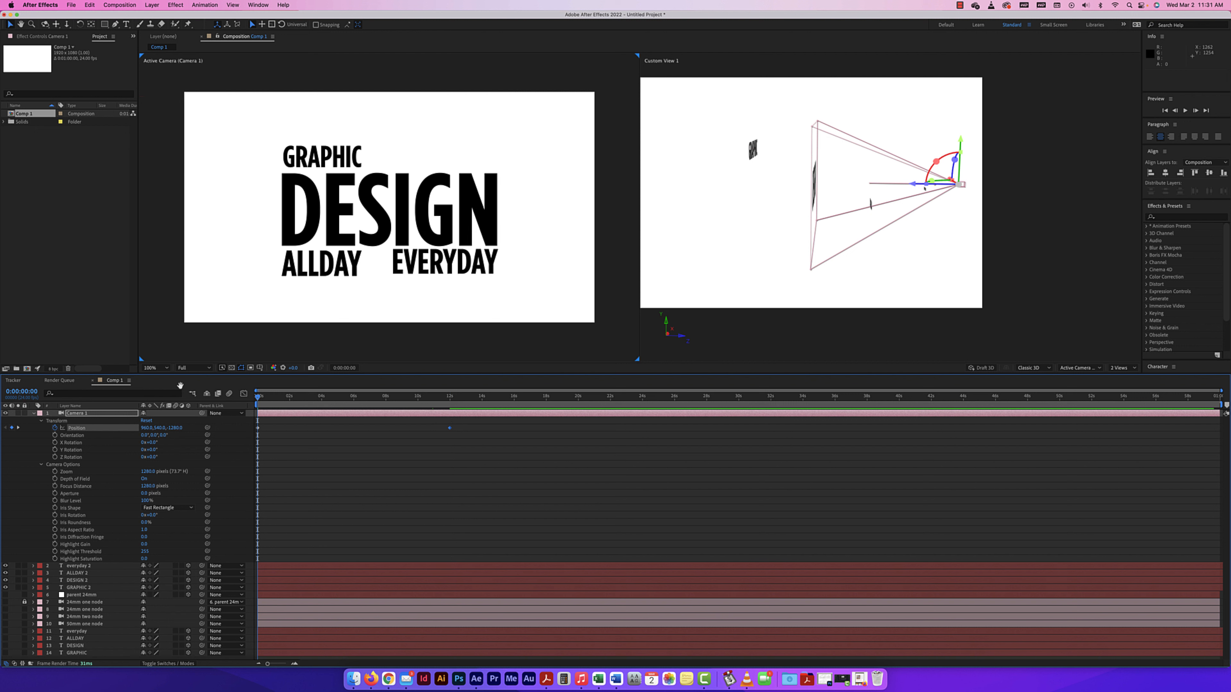
pyautogui.press('space')
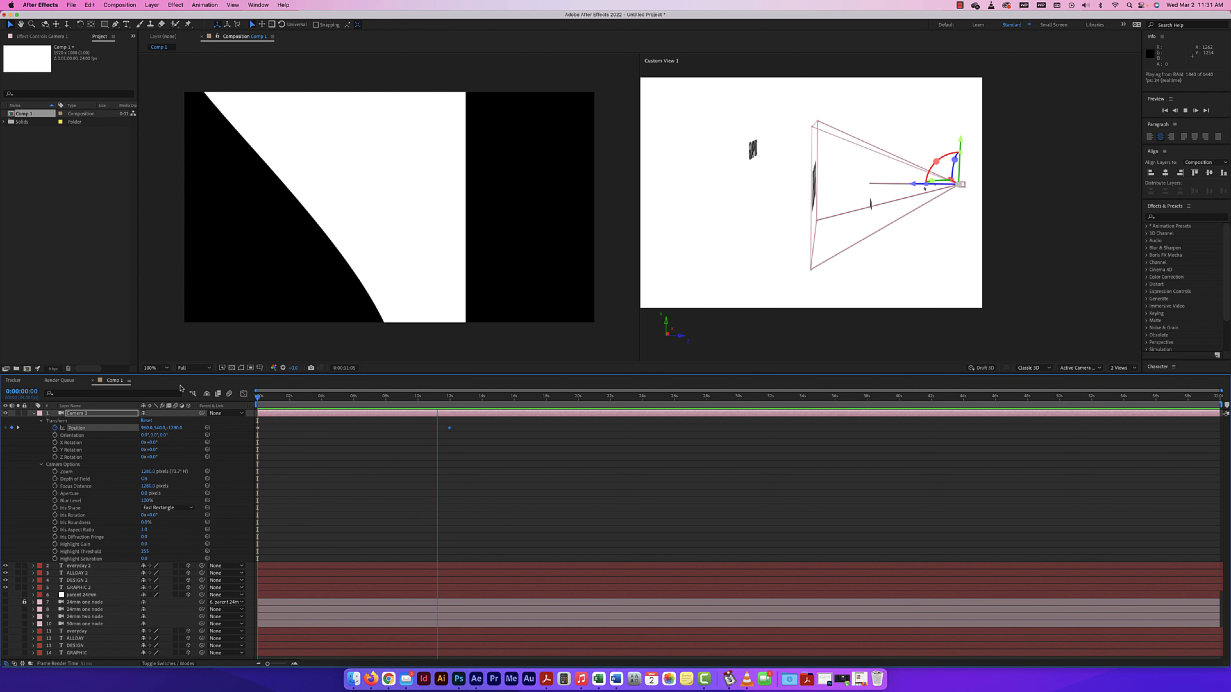
pyautogui.press('space')
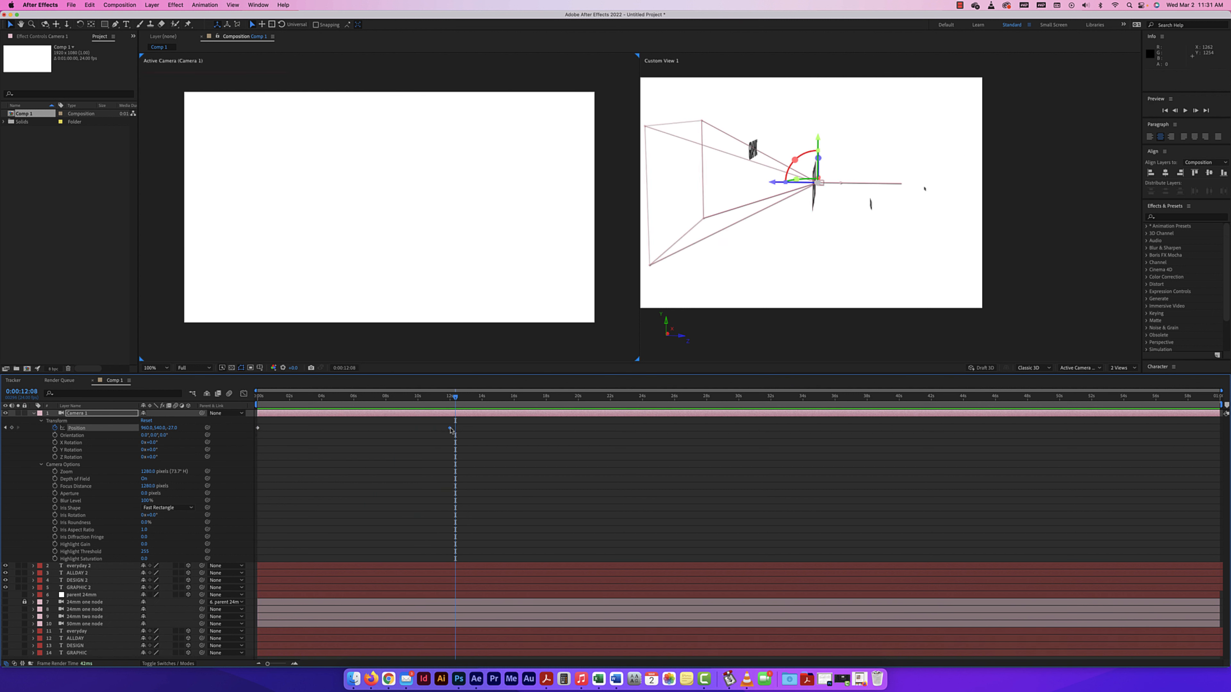
pyautogui.moveTo(450, 428); pyautogui.dragTo(273, 395)
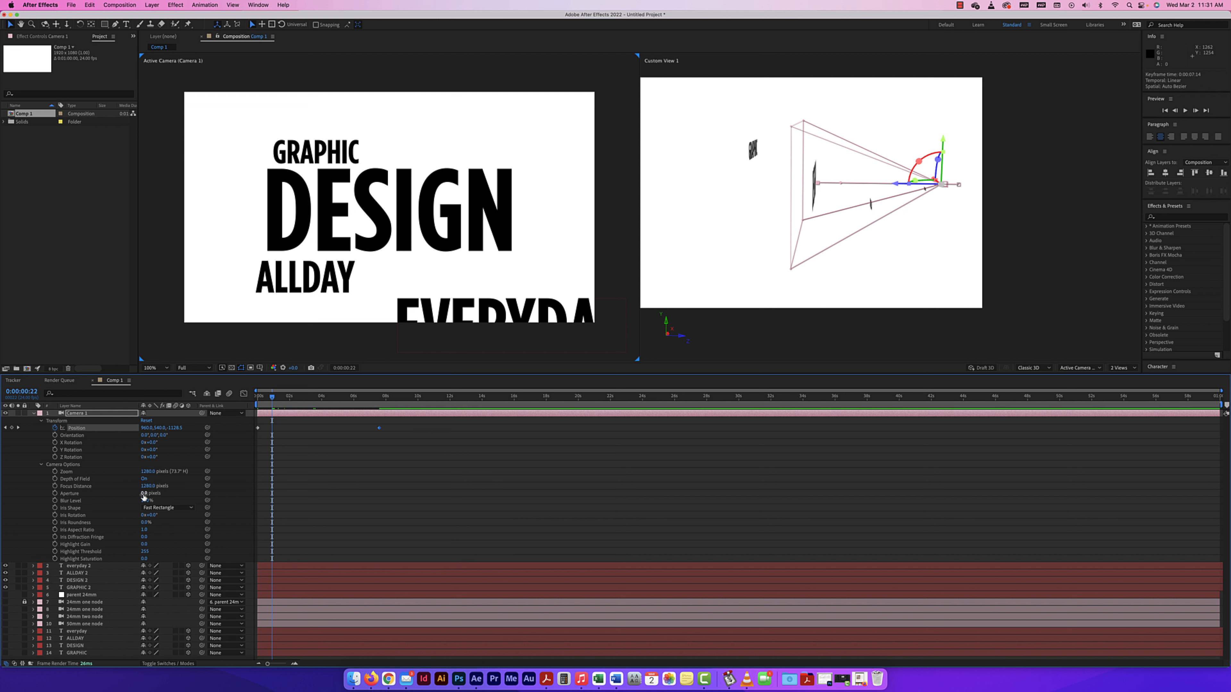
# Raise Camera 1's aperture to 17 pixels and preview the camera move from the first frame.
pyautogui.moveTo(145, 494); pyautogui.dragTo(150, 494)
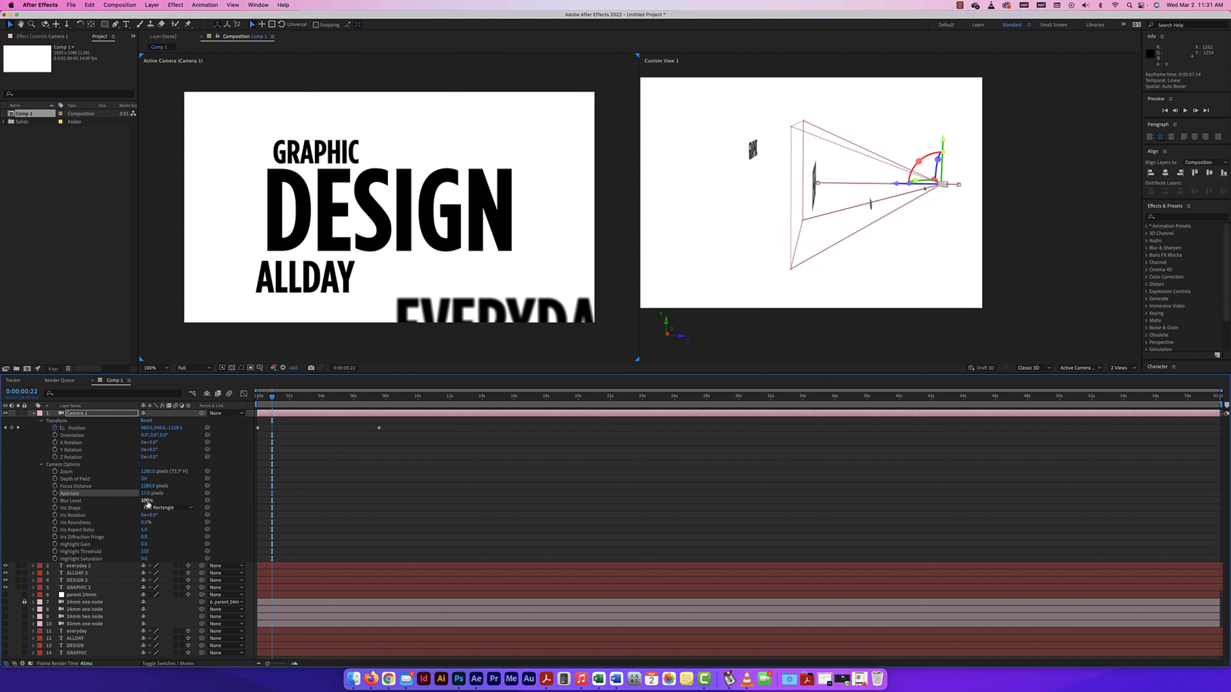
pyautogui.moveTo(273, 400); pyautogui.dragTo(257, 398)
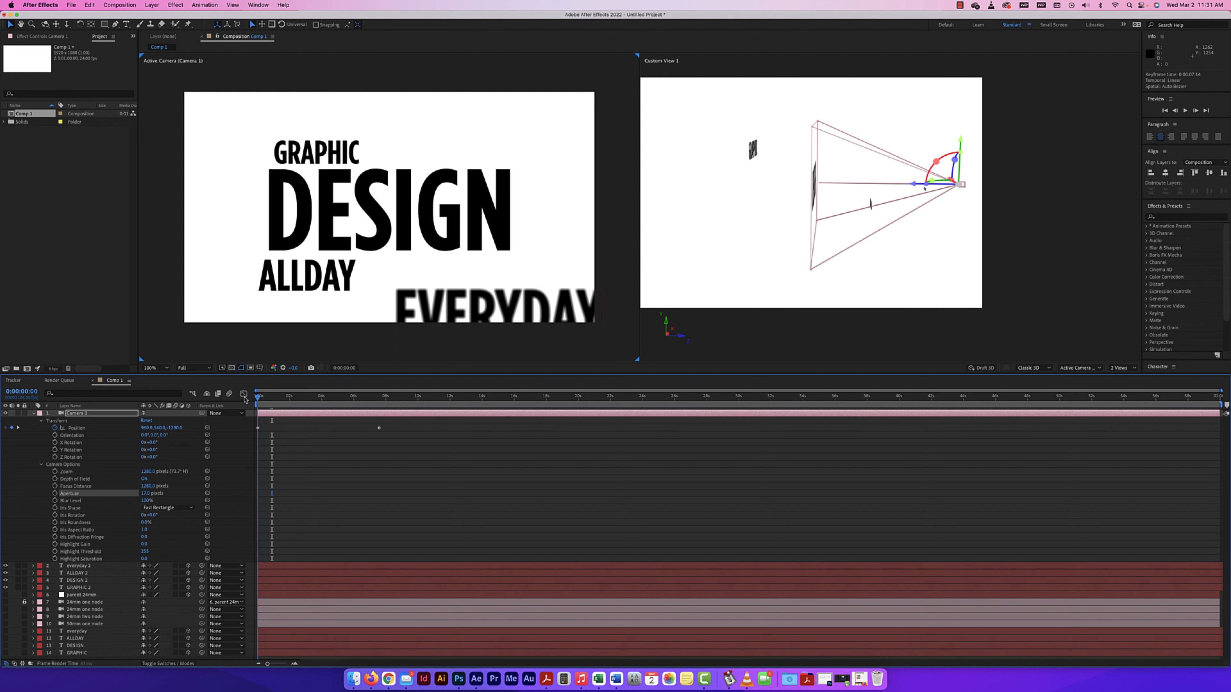
pyautogui.press('space')
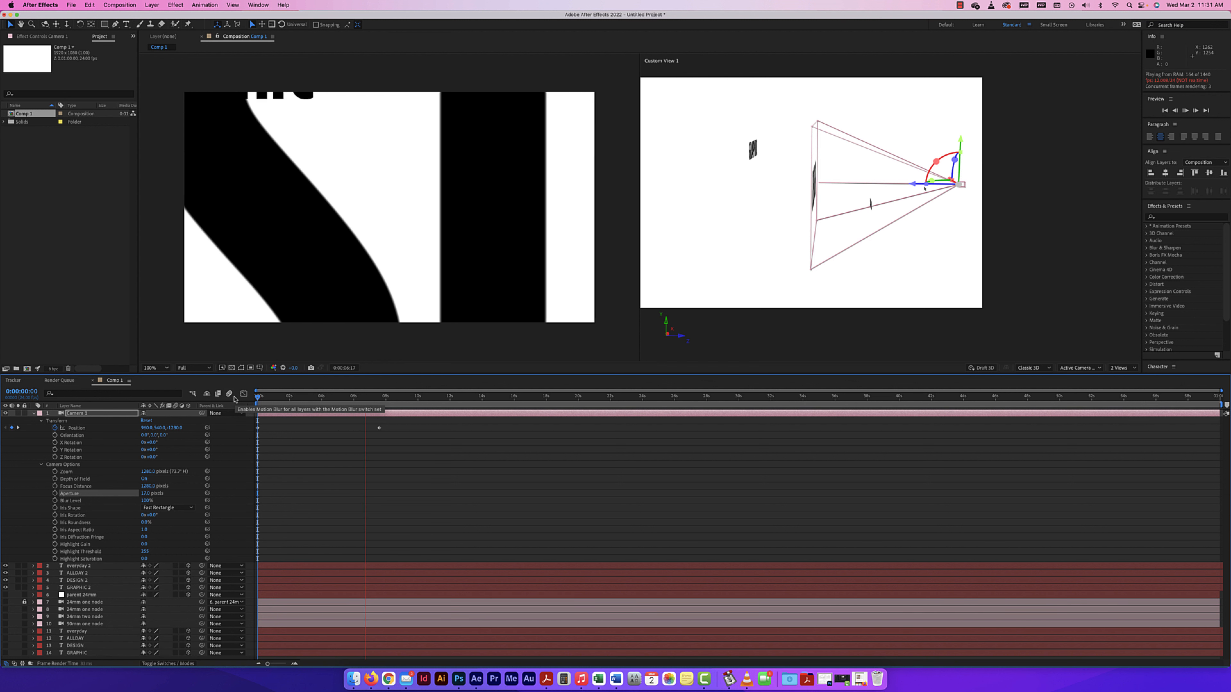
pyautogui.click(374, 408)
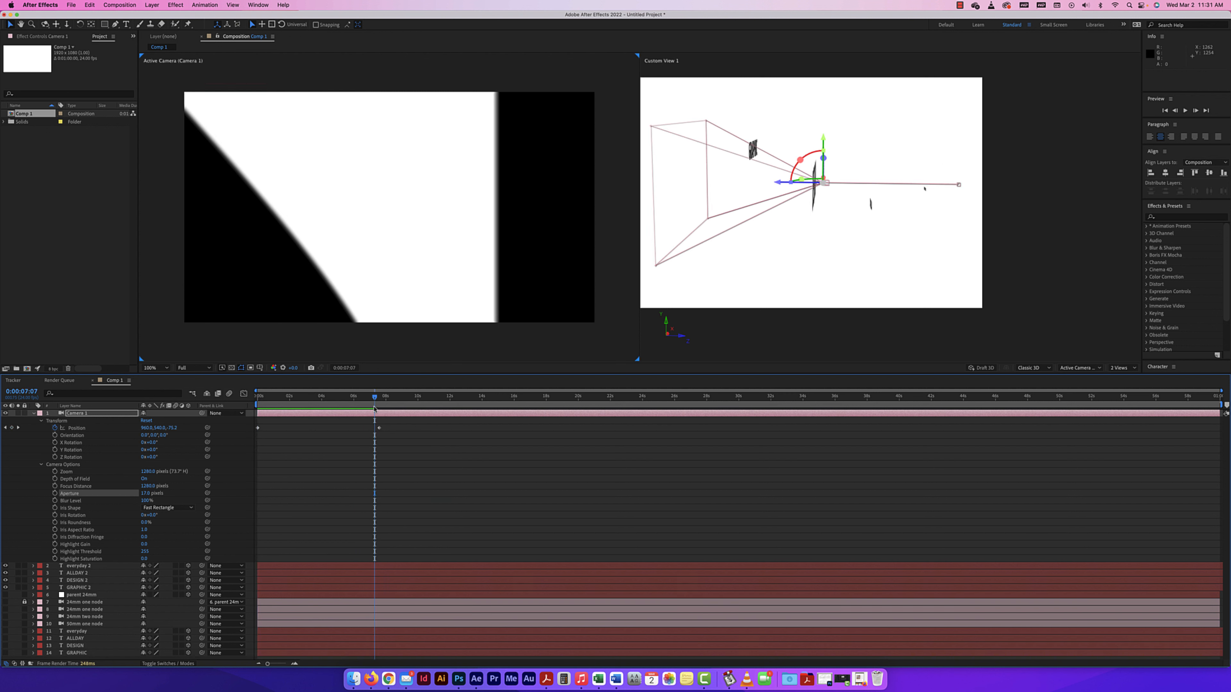
# Raise Camera 1's Blur Level to 164% and preview the camera move from the first frame.
pyautogui.moveTo(373, 397); pyautogui.dragTo(234, 398)
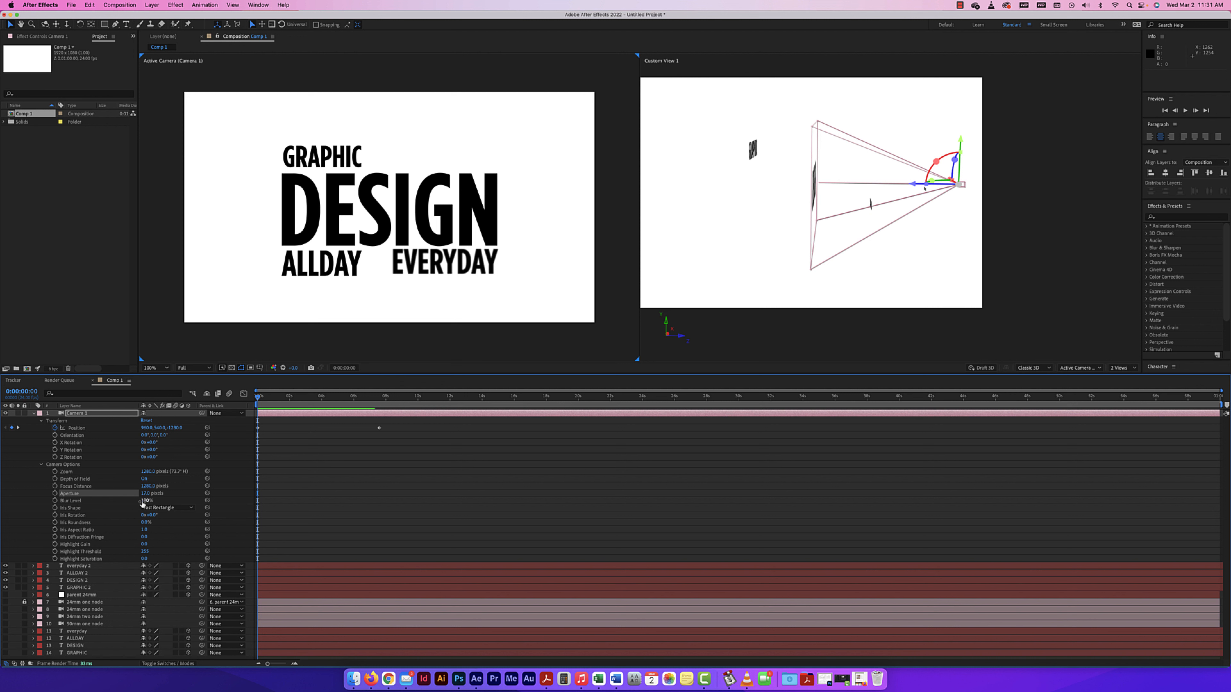
pyautogui.moveTo(143, 502); pyautogui.dragTo(169, 504)
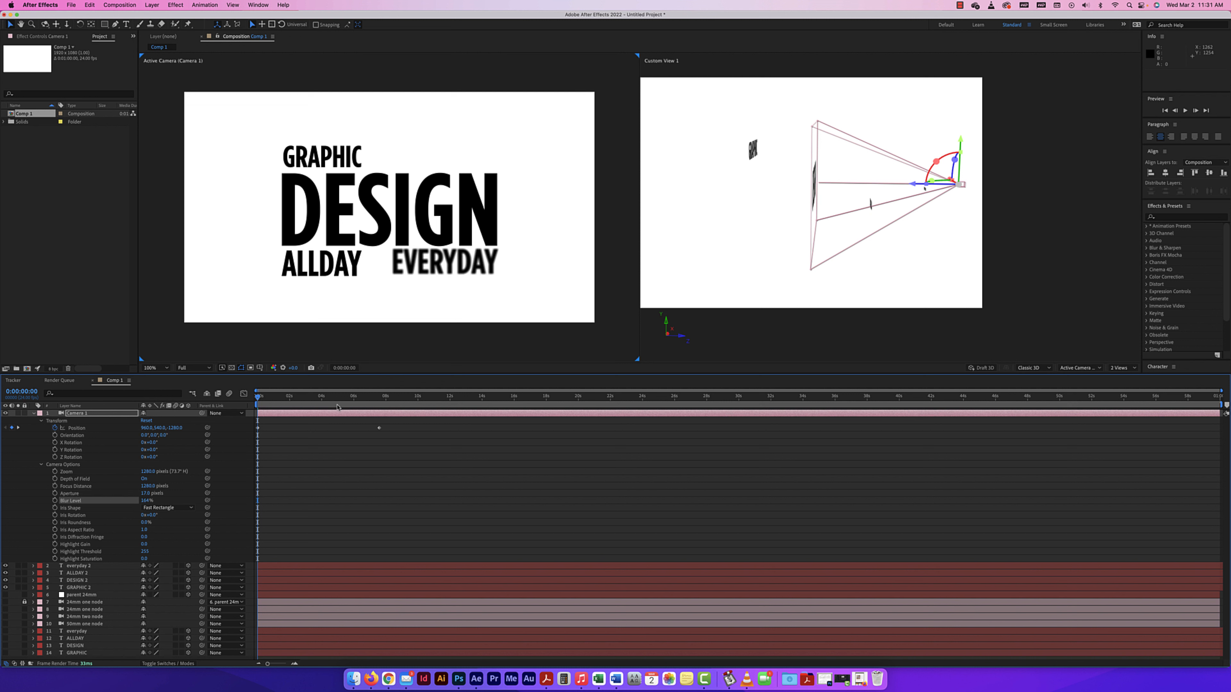
pyautogui.press('space')
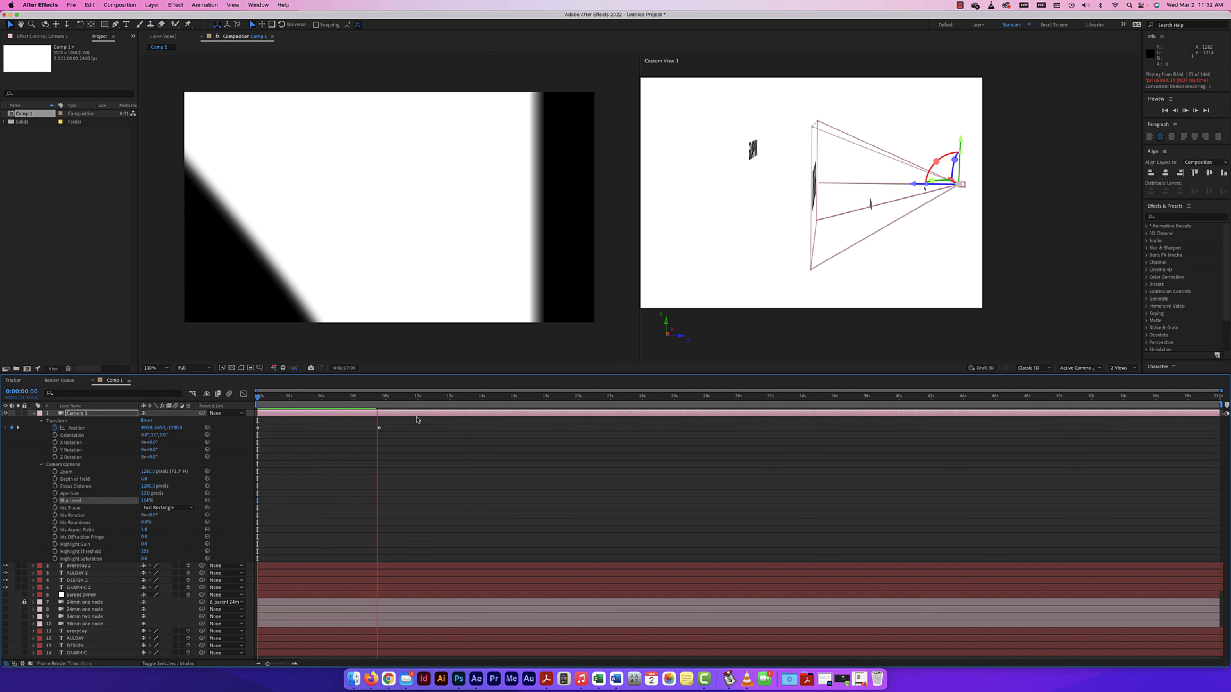
pyautogui.press('space')
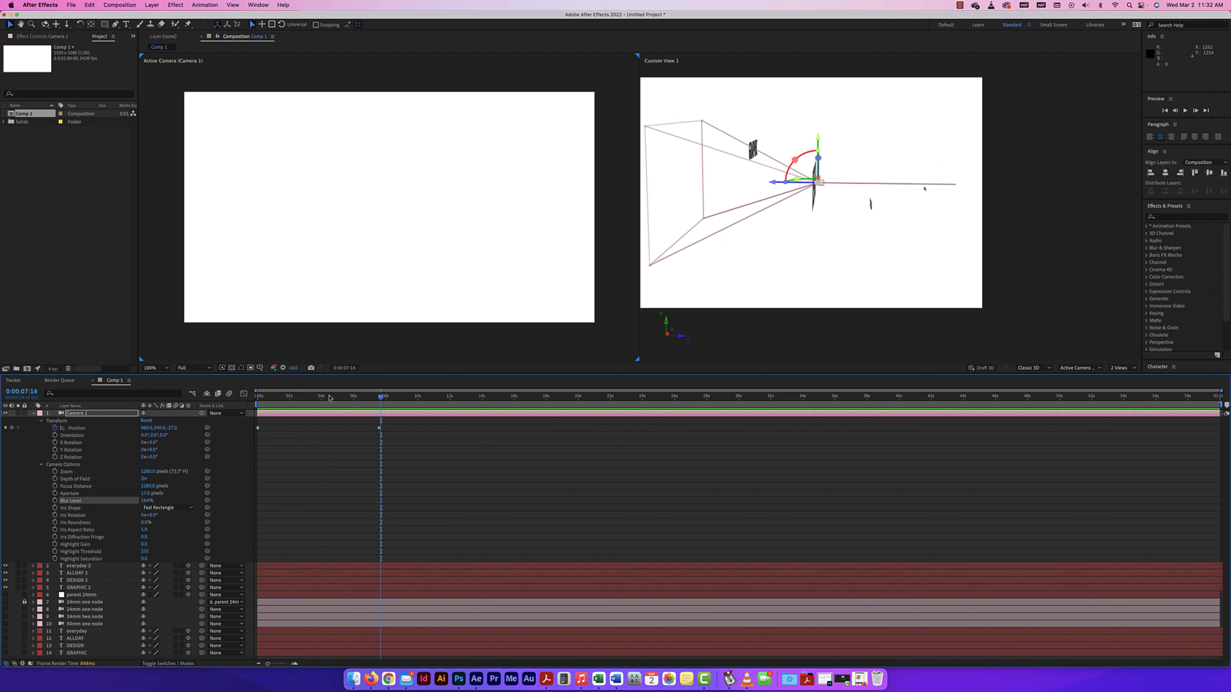
# At the first frame, hide Camera 1 and the four duplicated text layers and show the four original text layers.
pyautogui.moveTo(329, 397); pyautogui.dragTo(252, 398)
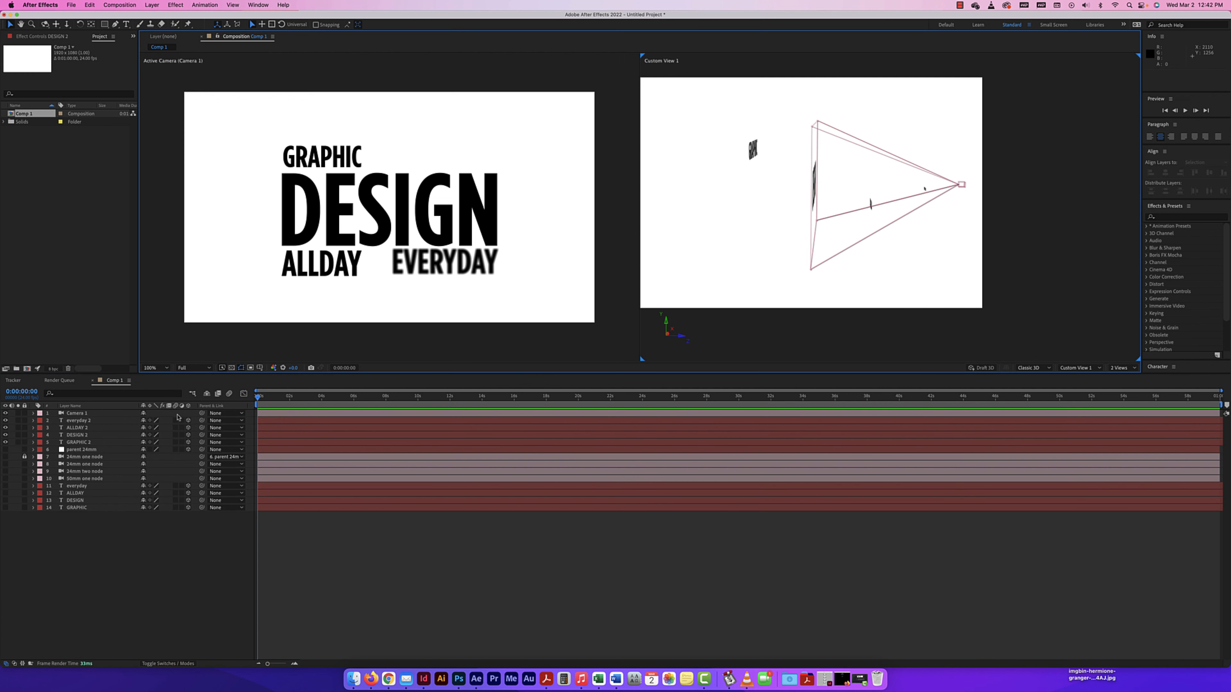
pyautogui.click(6, 414)
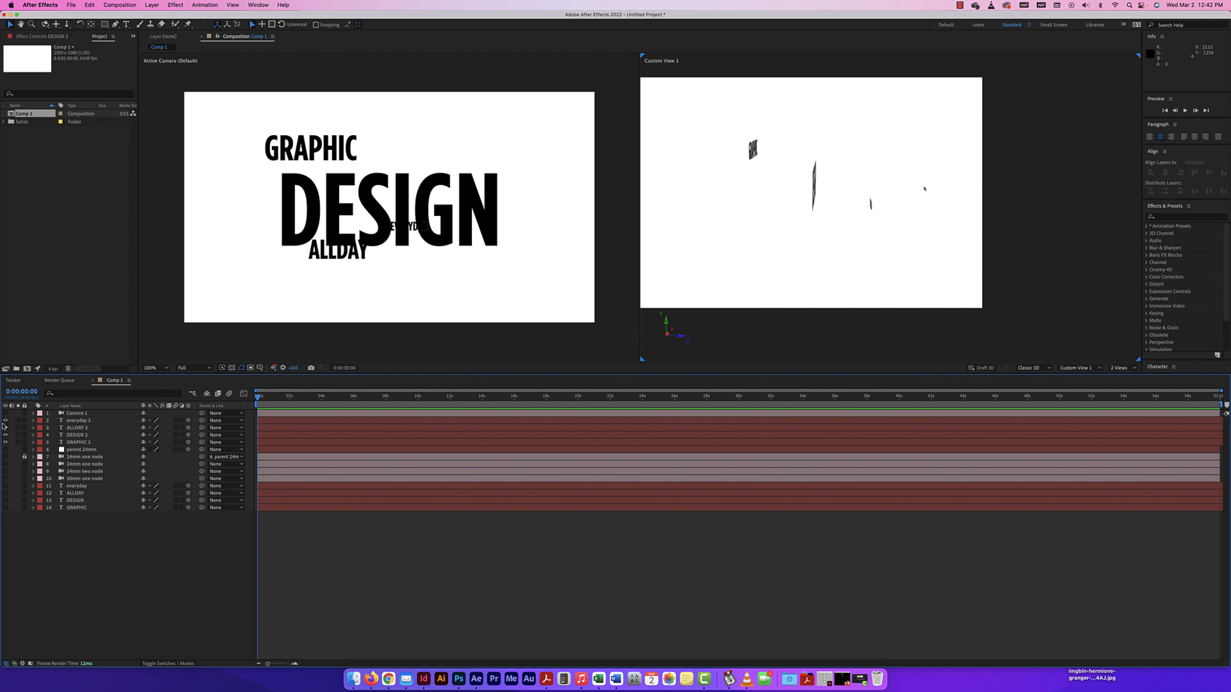
pyautogui.moveTo(5, 443); pyautogui.dragTo(6, 486)
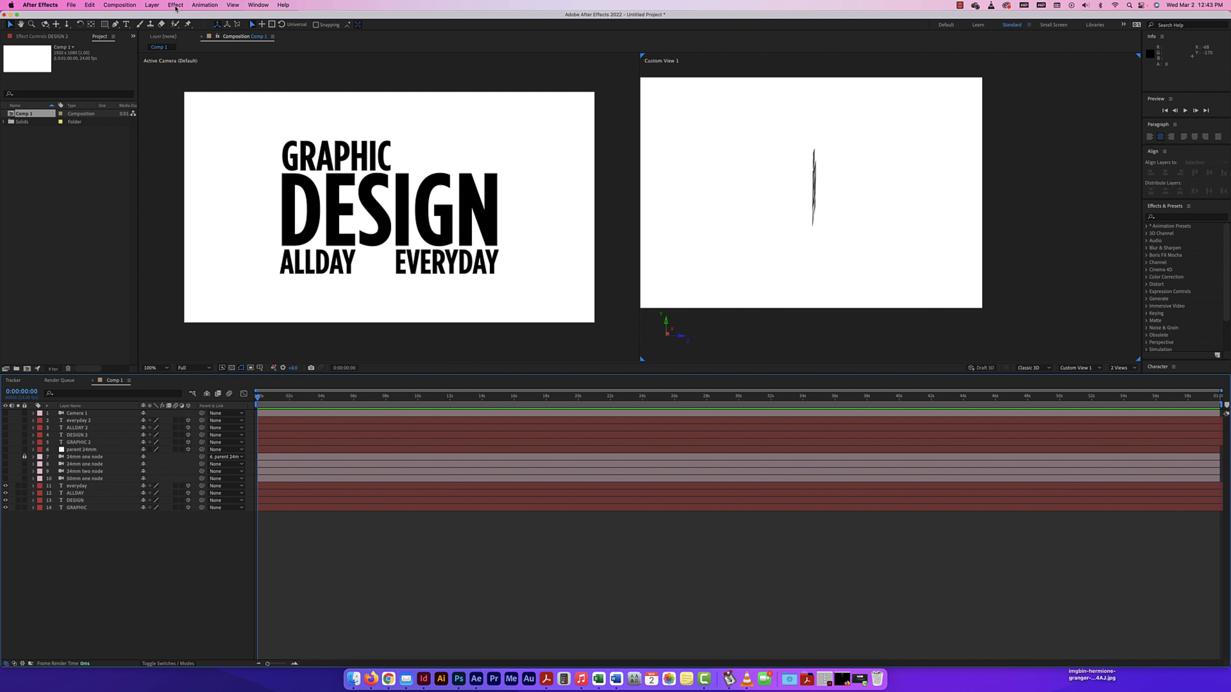
# Add a two-node 50mm camera named "in. focus" with depth of field enabled and focus locked to zoom.
pyautogui.click(152, 4)
pyautogui.moveTo(154, 19)
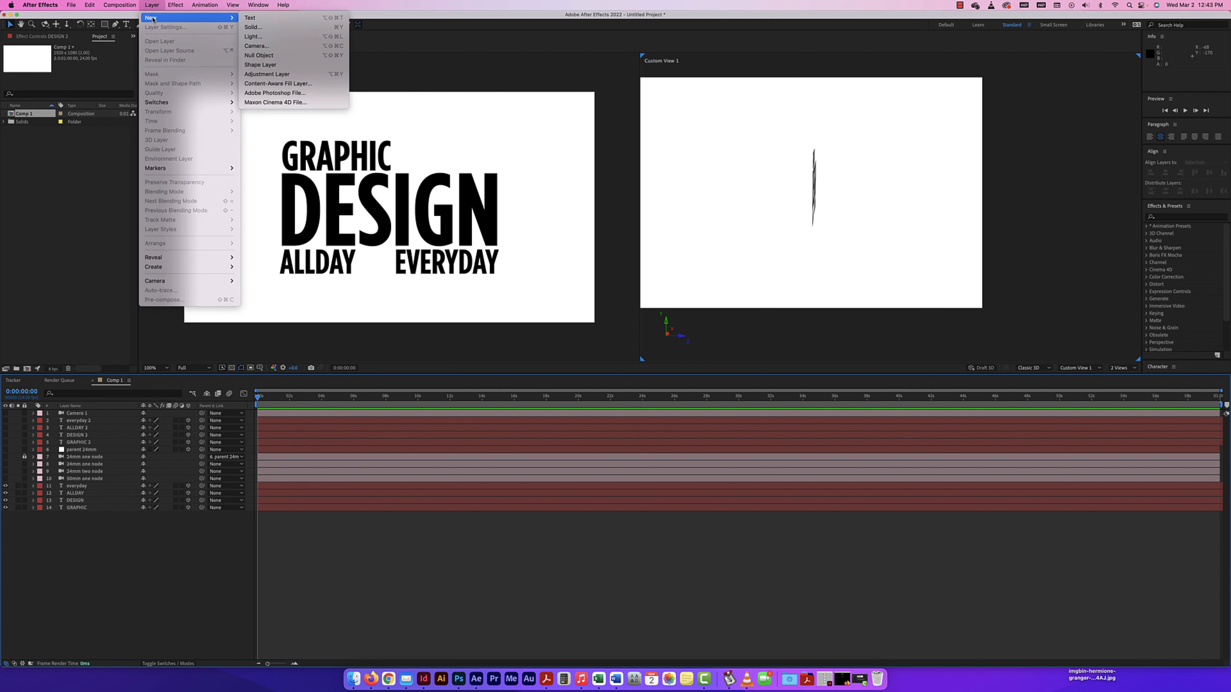
pyautogui.click(257, 46)
pyautogui.click(583, 246)
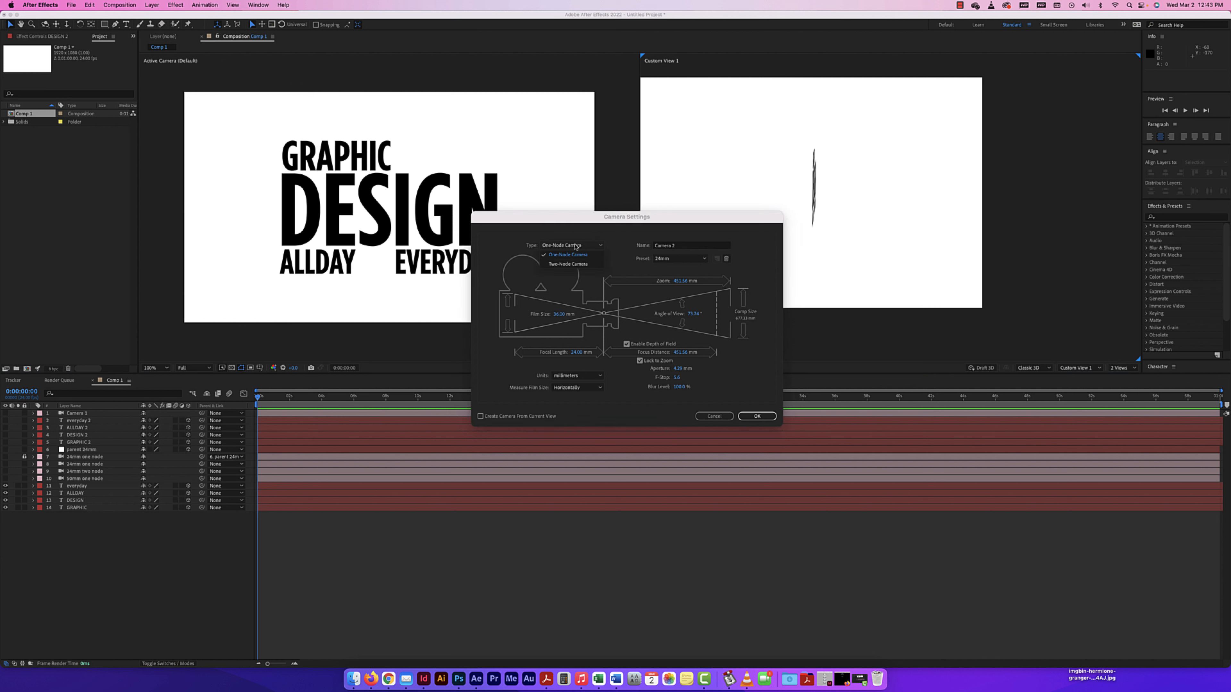
pyautogui.click(571, 263)
pyautogui.click(686, 247)
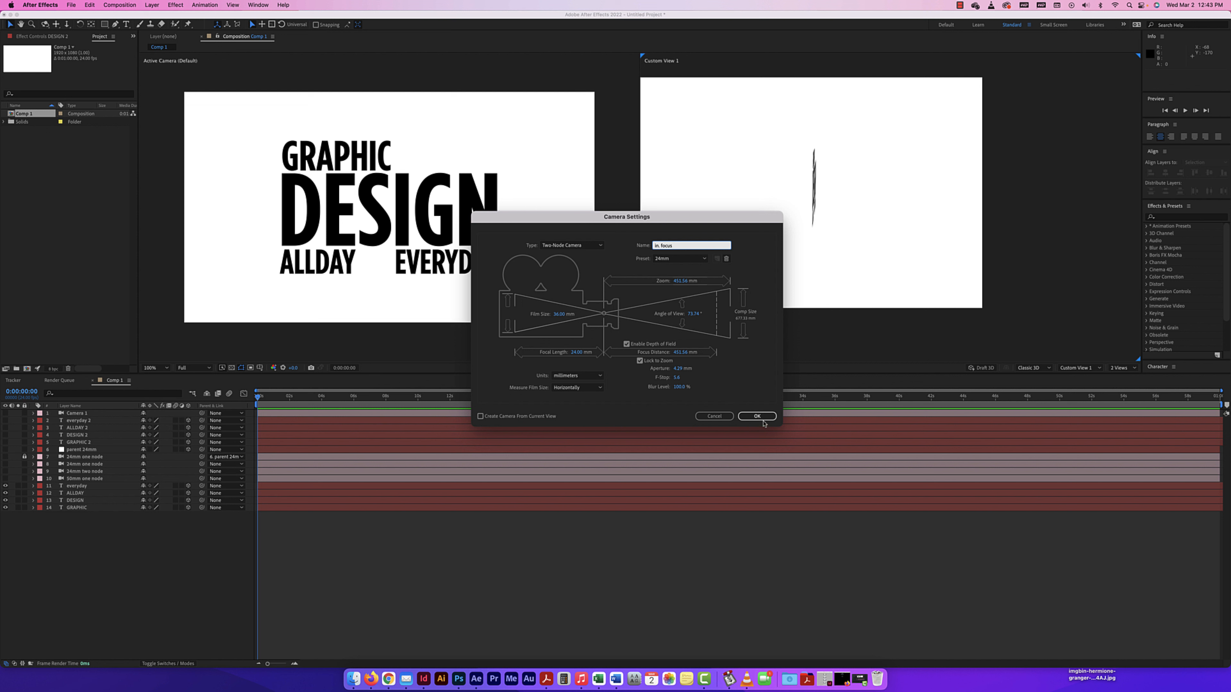
pyautogui.click(677, 259)
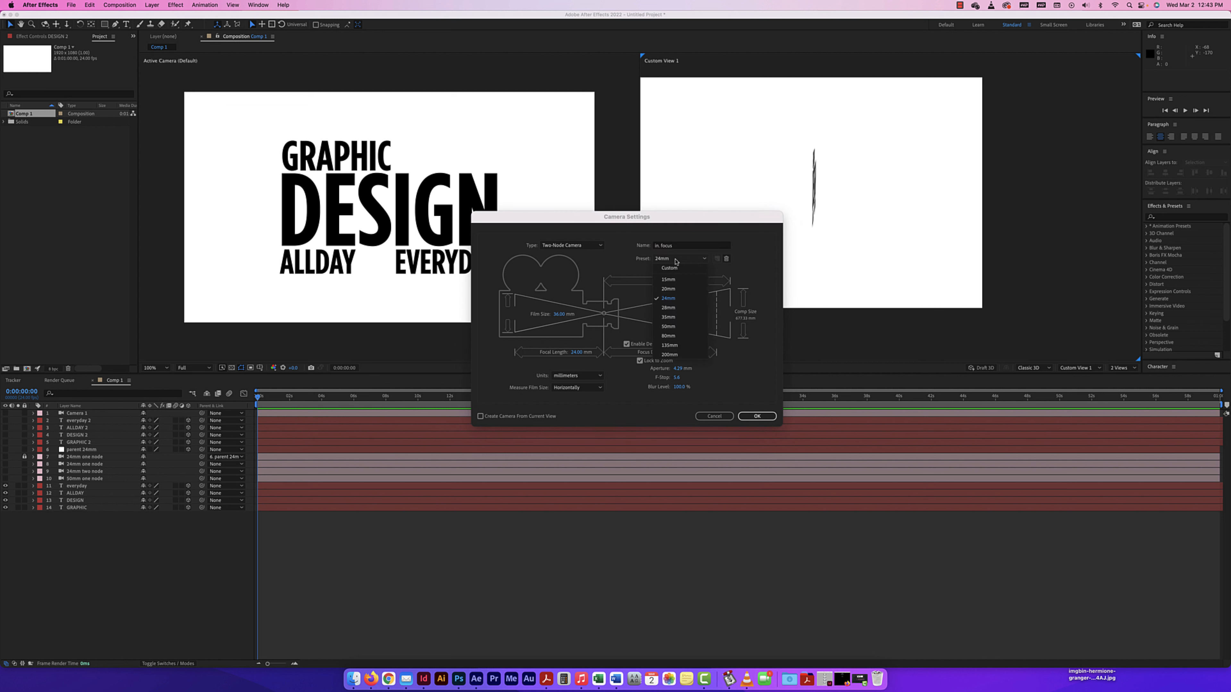
pyautogui.click(669, 326)
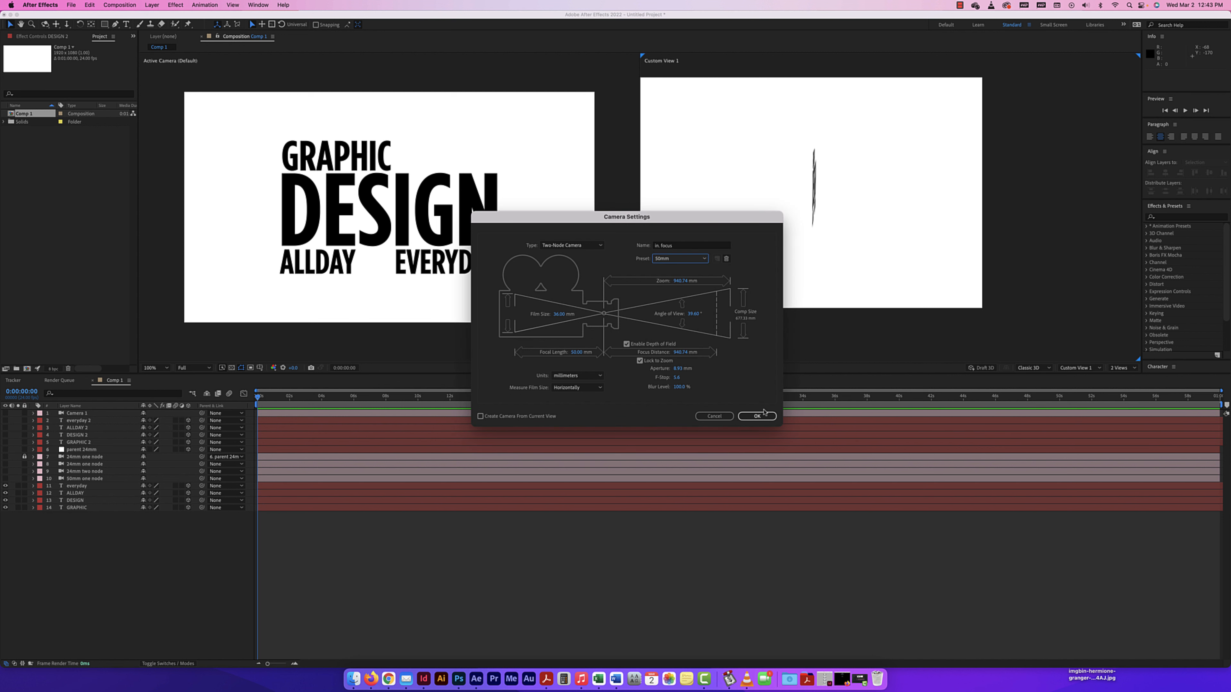
pyautogui.click(757, 417)
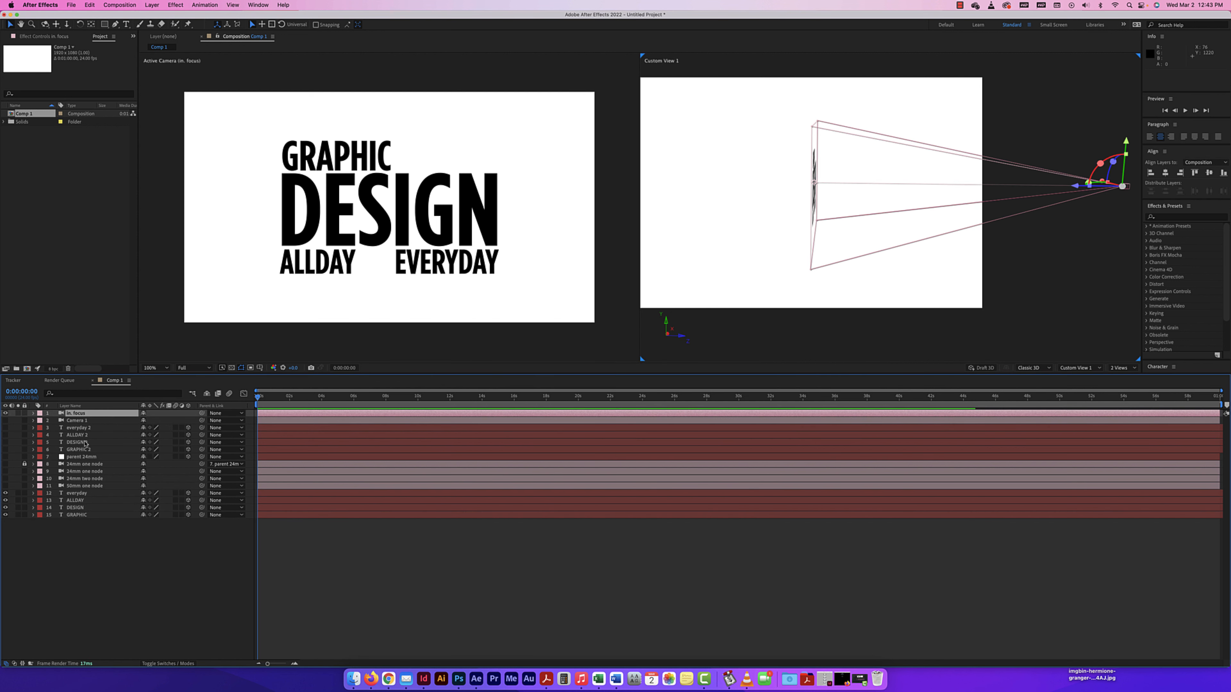
# Move the "in. focus" camera layer directly above the original everyday layer and set its focus distance to the DESIGN layer.
pyautogui.moveTo(79, 413); pyautogui.dragTo(79, 490)
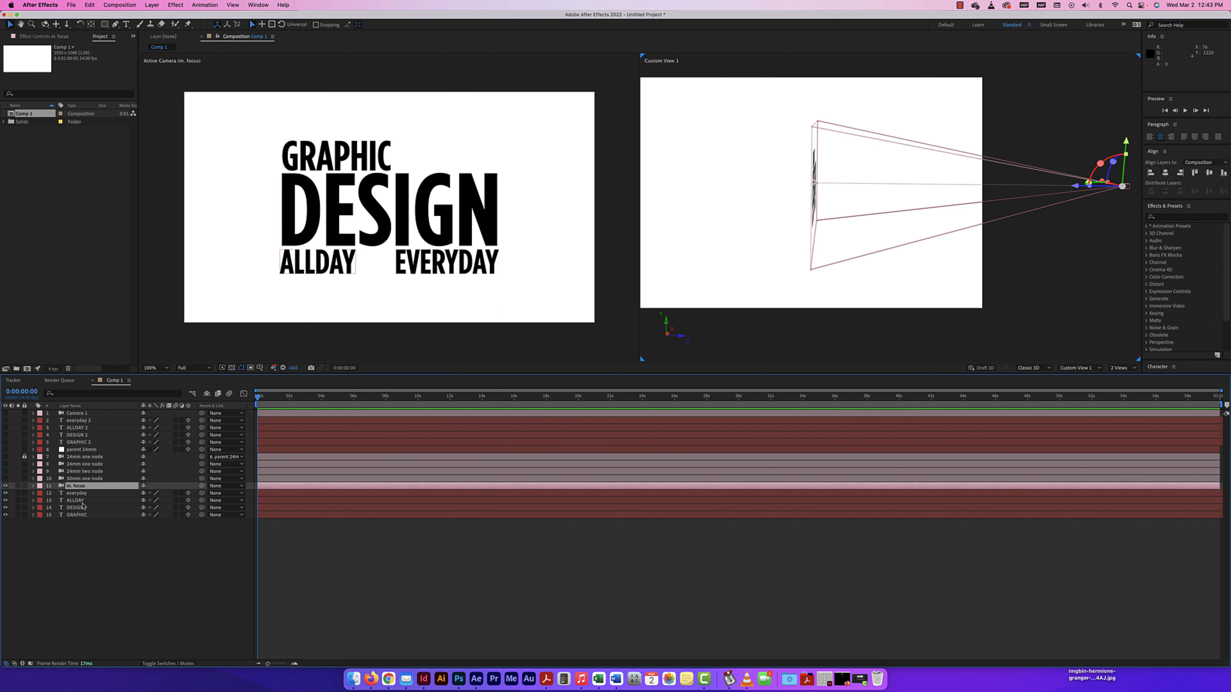
pyautogui.click(83, 486)
pyautogui.keyDown('super'); pyautogui.click(75, 508); pyautogui.keyUp('super')
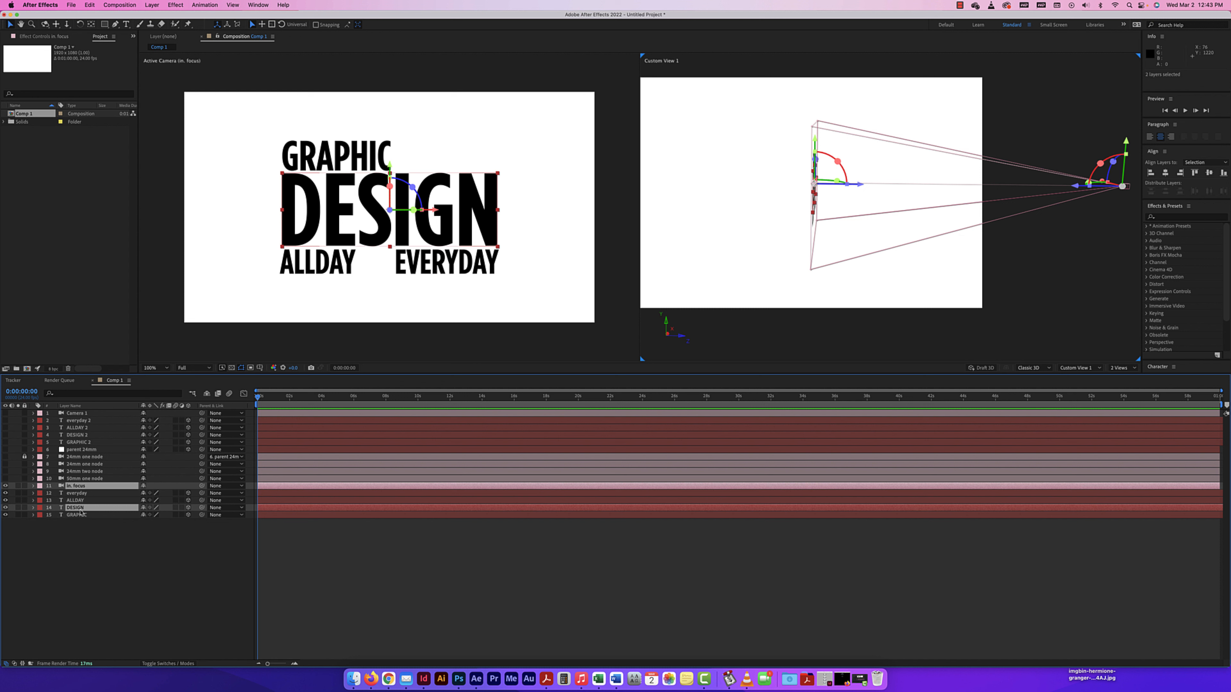
pyautogui.rightClick(80, 512)
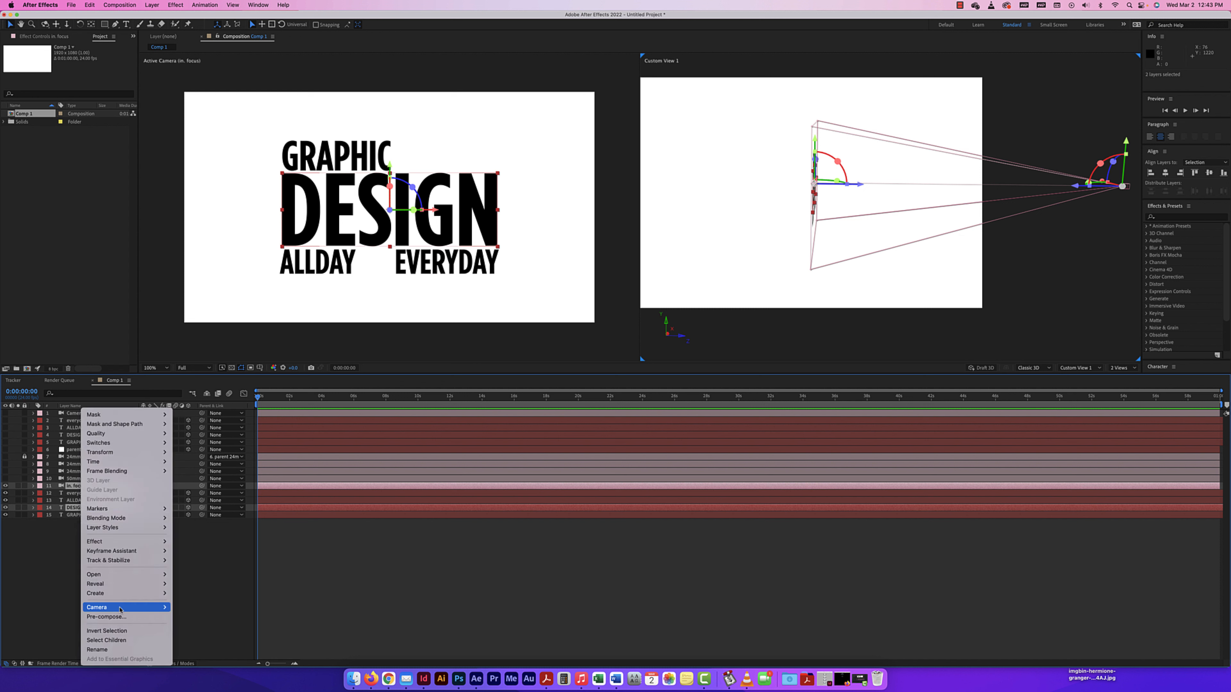
pyautogui.moveTo(120, 609)
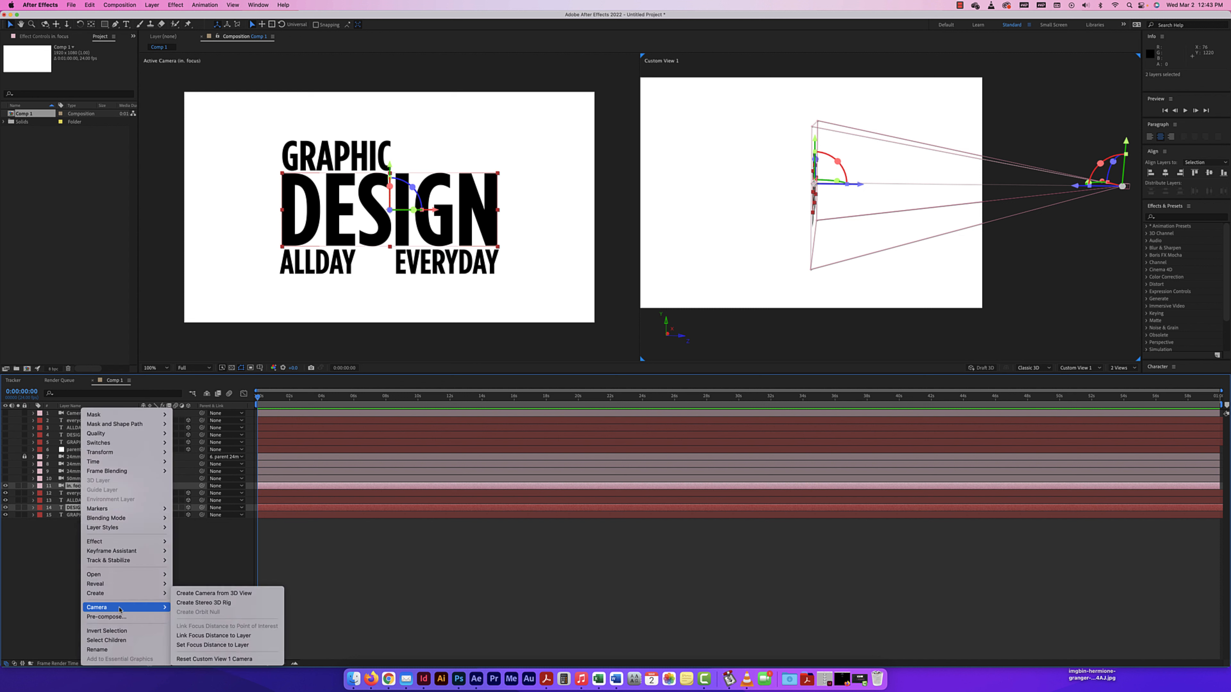
pyautogui.click(213, 646)
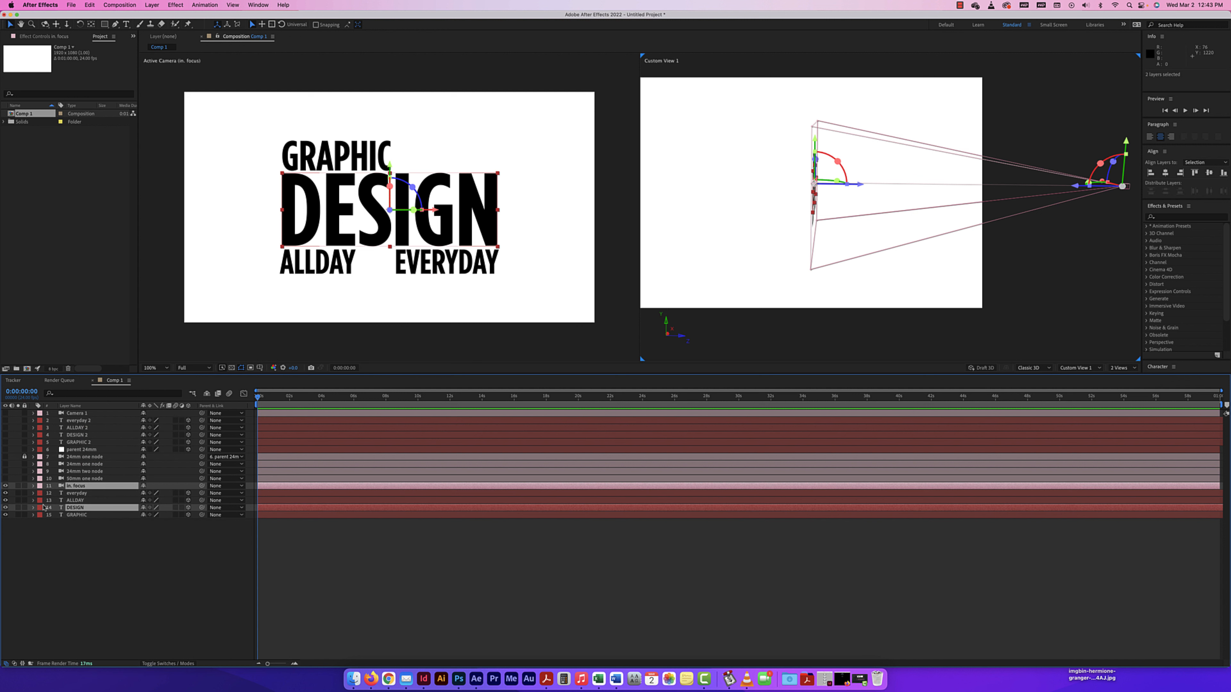
# Move the "in. focus" camera and DESIGN layer forward together along Z, bringing the camera to a Z position of about -1300.
pyautogui.click(34, 486)
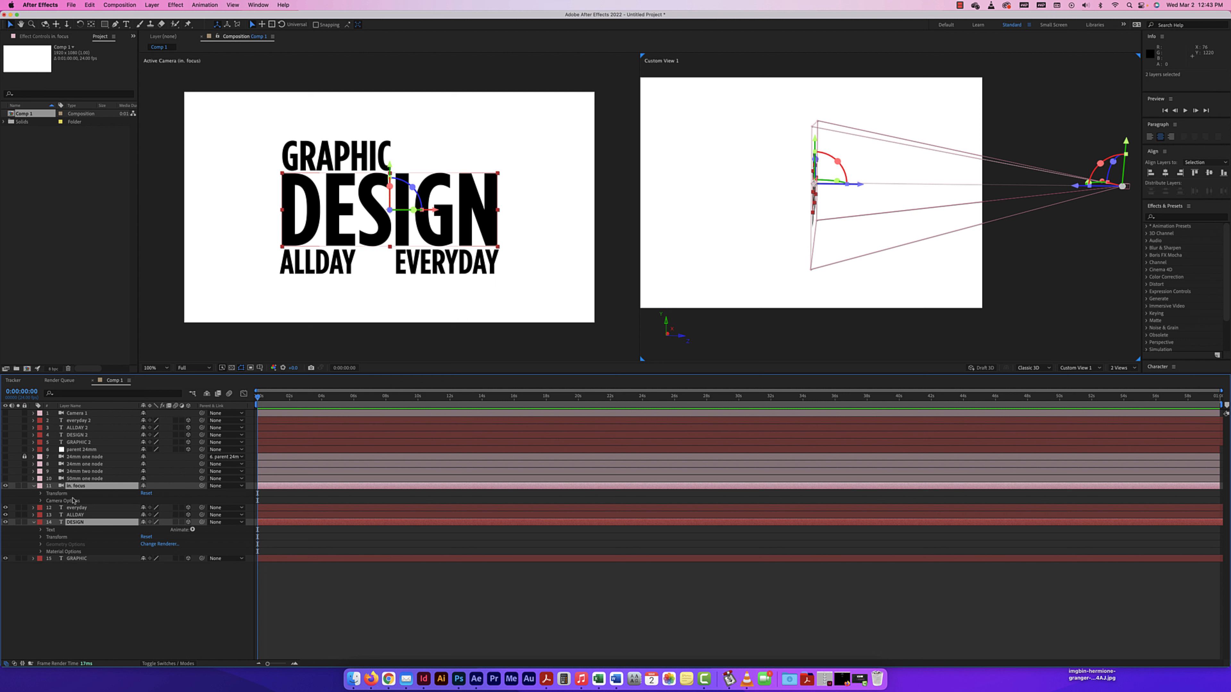
pyautogui.click(40, 494)
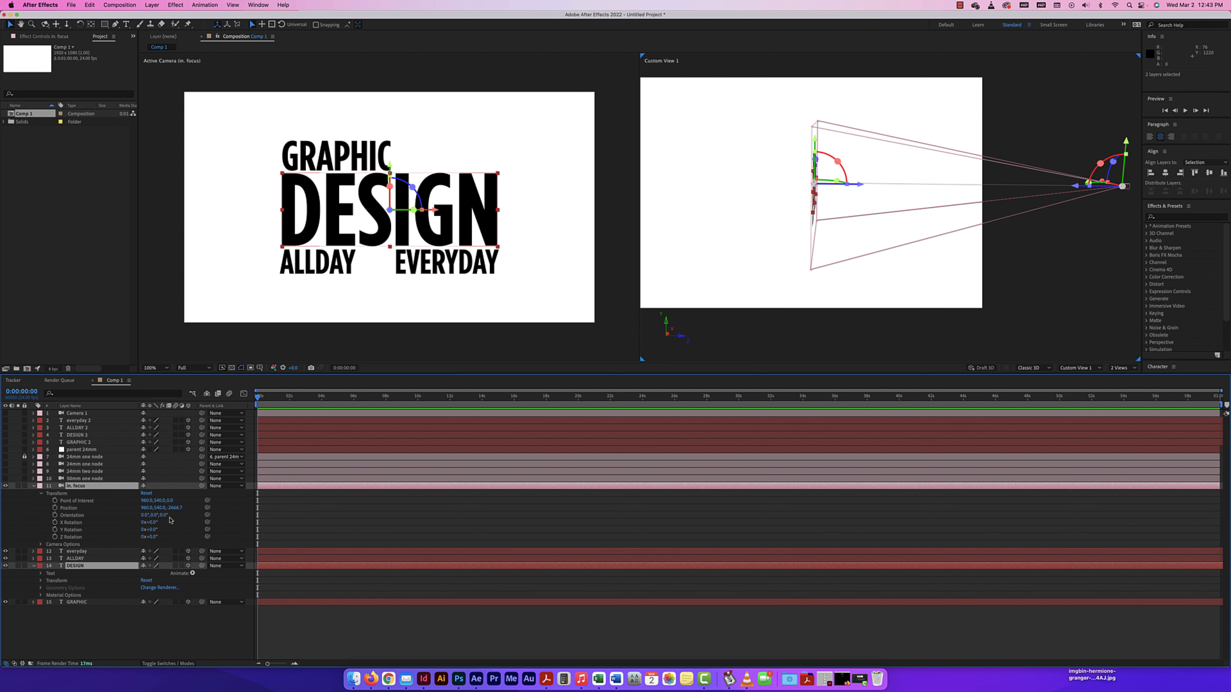
pyautogui.moveTo(174, 508); pyautogui.dragTo(537, 511)
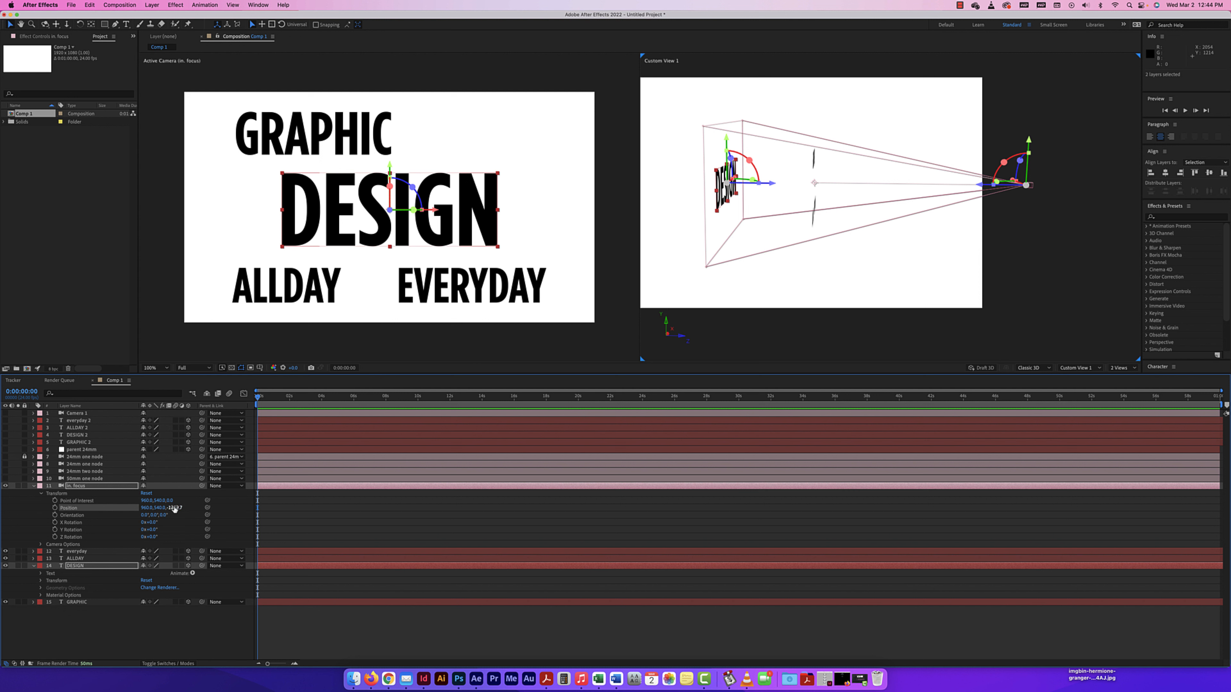
pyautogui.moveTo(174, 509); pyautogui.dragTo(756, 510)
pyautogui.moveTo(596, 508); pyautogui.dragTo(405, 509)
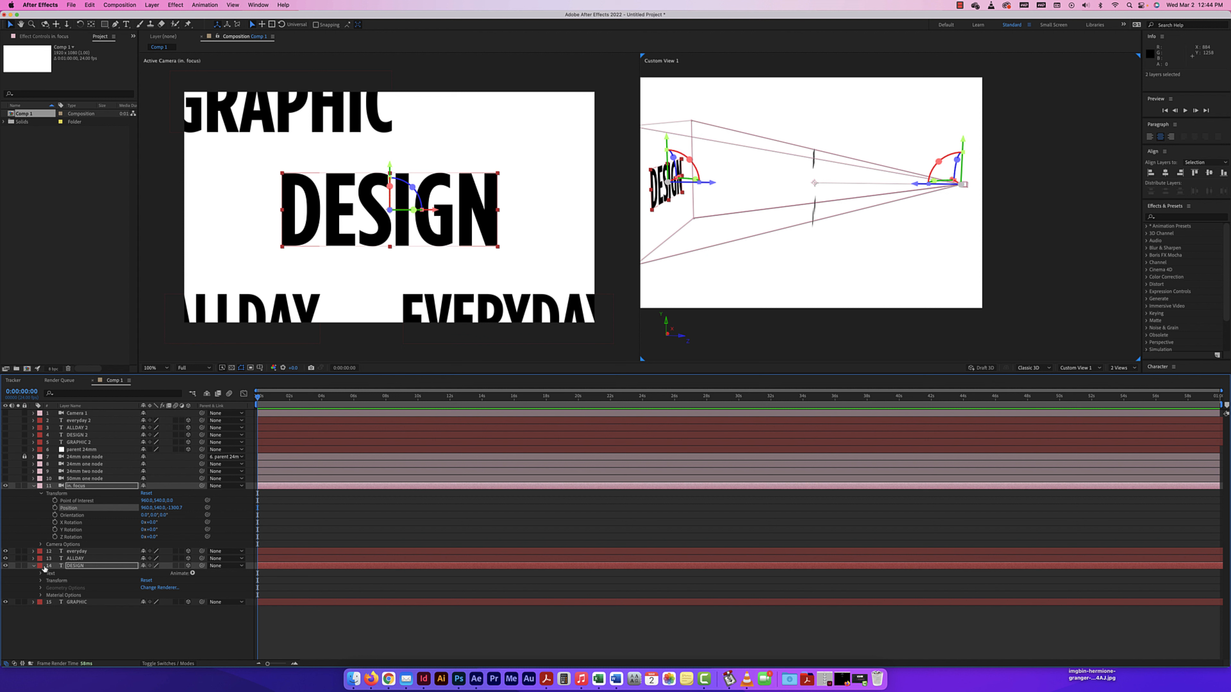
# Raise the "in. focus" camera's Blur Level to about 613% and move the camera and DESIGN layer back to a camera Z of about -2320.
pyautogui.click(42, 544)
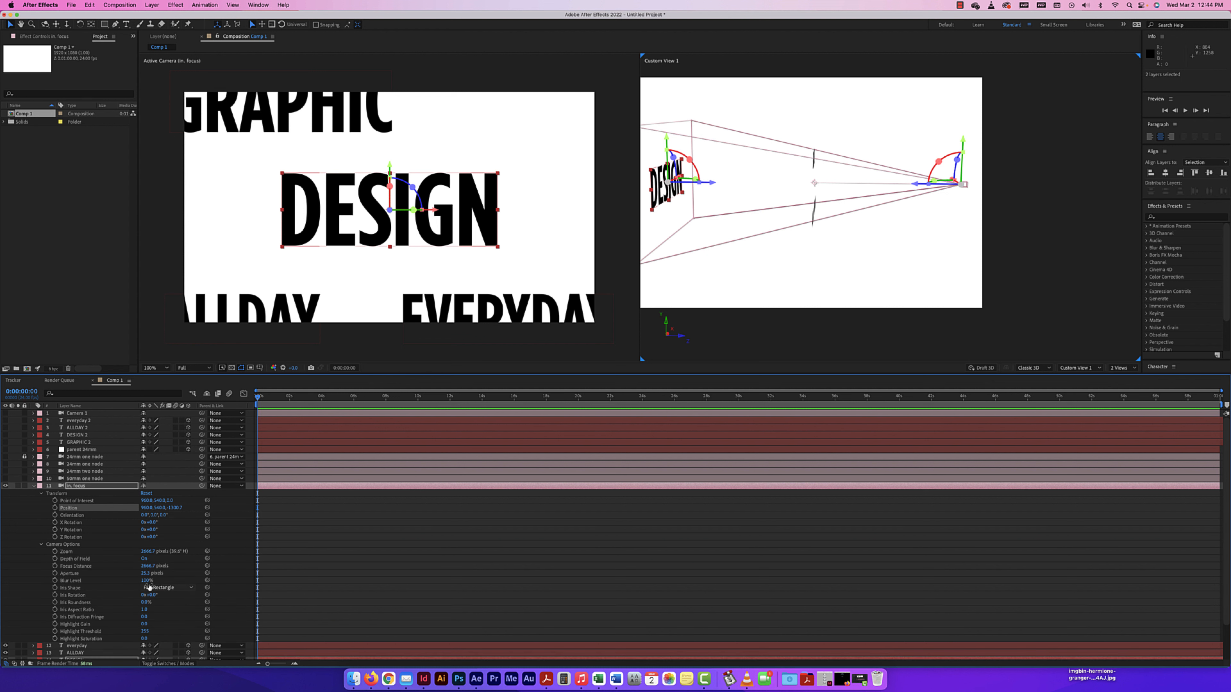
pyautogui.moveTo(146, 581); pyautogui.dragTo(371, 588)
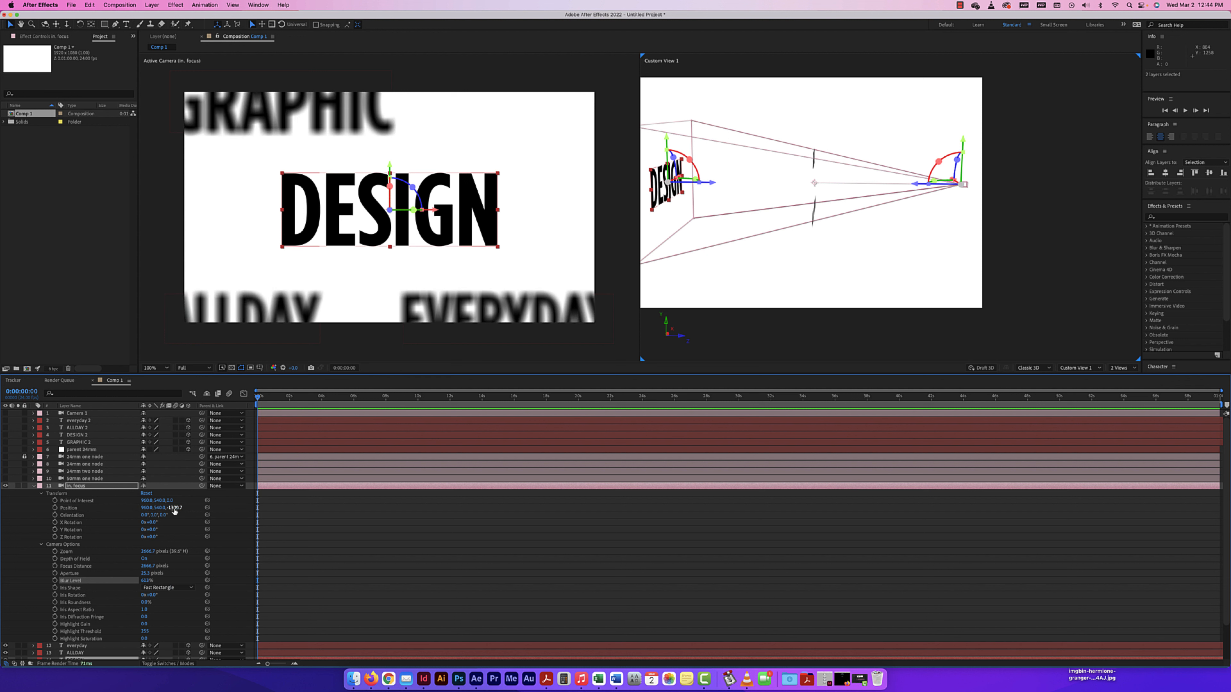
pyautogui.moveTo(174, 510); pyautogui.dragTo(148, 522)
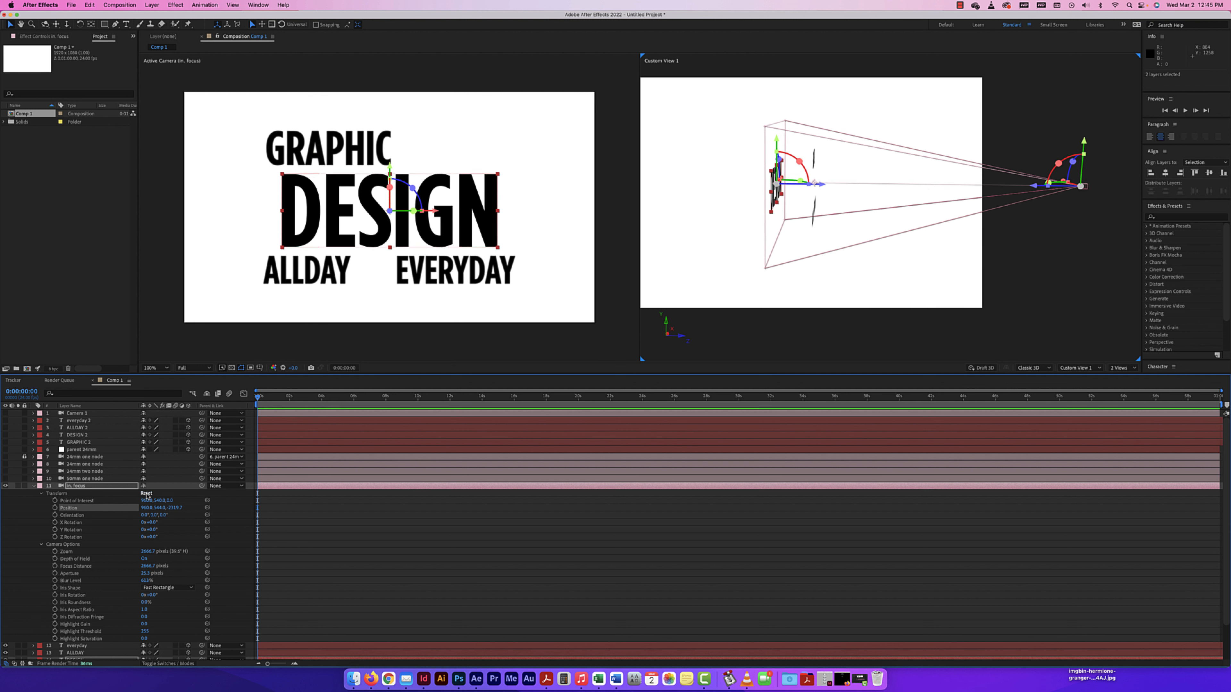
# Reset the "in. focus" camera's transform, then move it and the DESIGN layer backward together to a camera Z of about -2995.
pyautogui.click(146, 494)
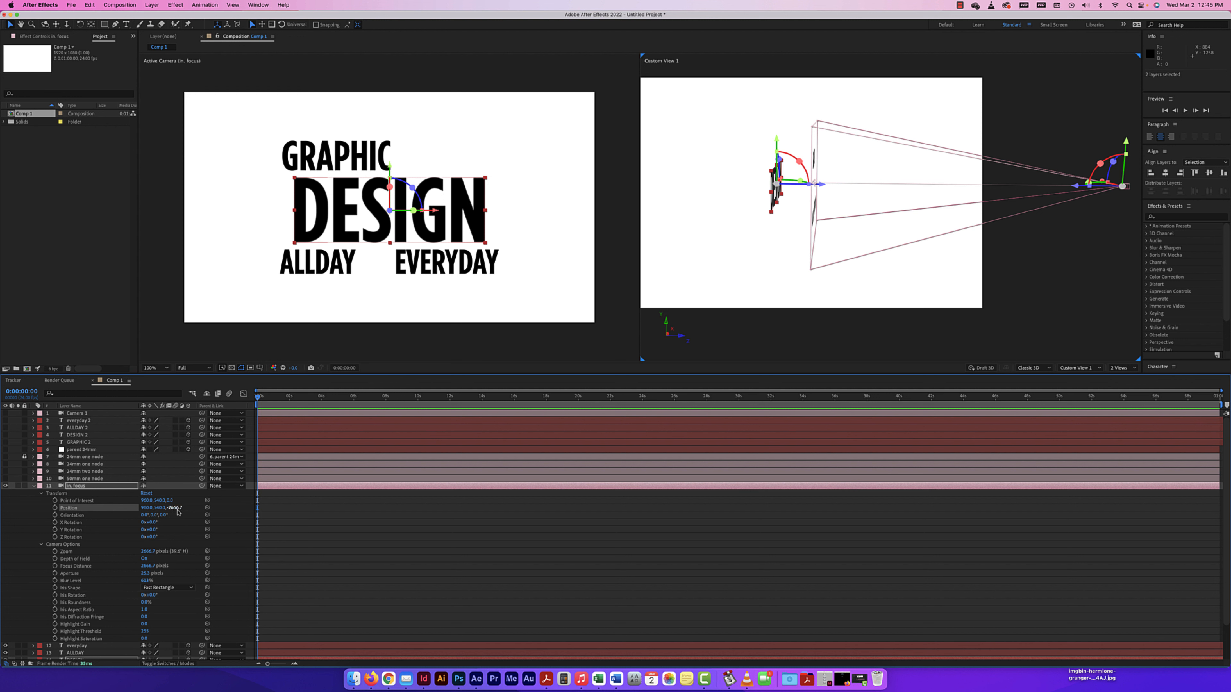
pyautogui.moveTo(178, 512); pyautogui.dragTo(44, 518)
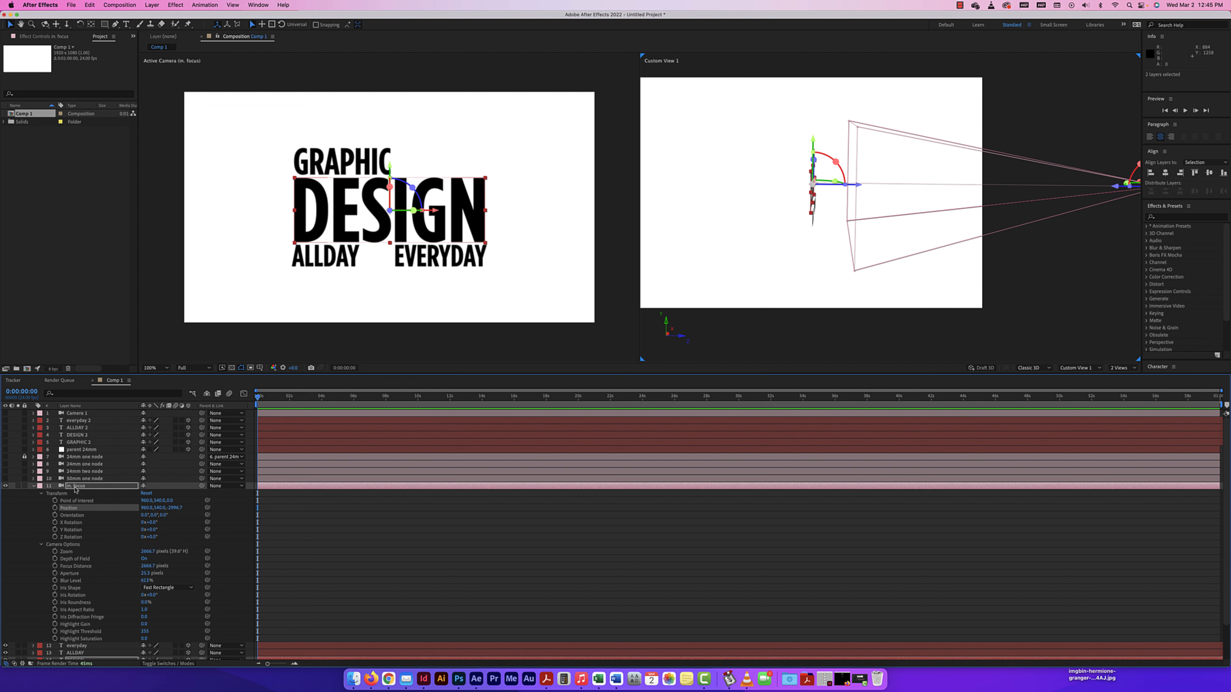
pyautogui.click(34, 486)
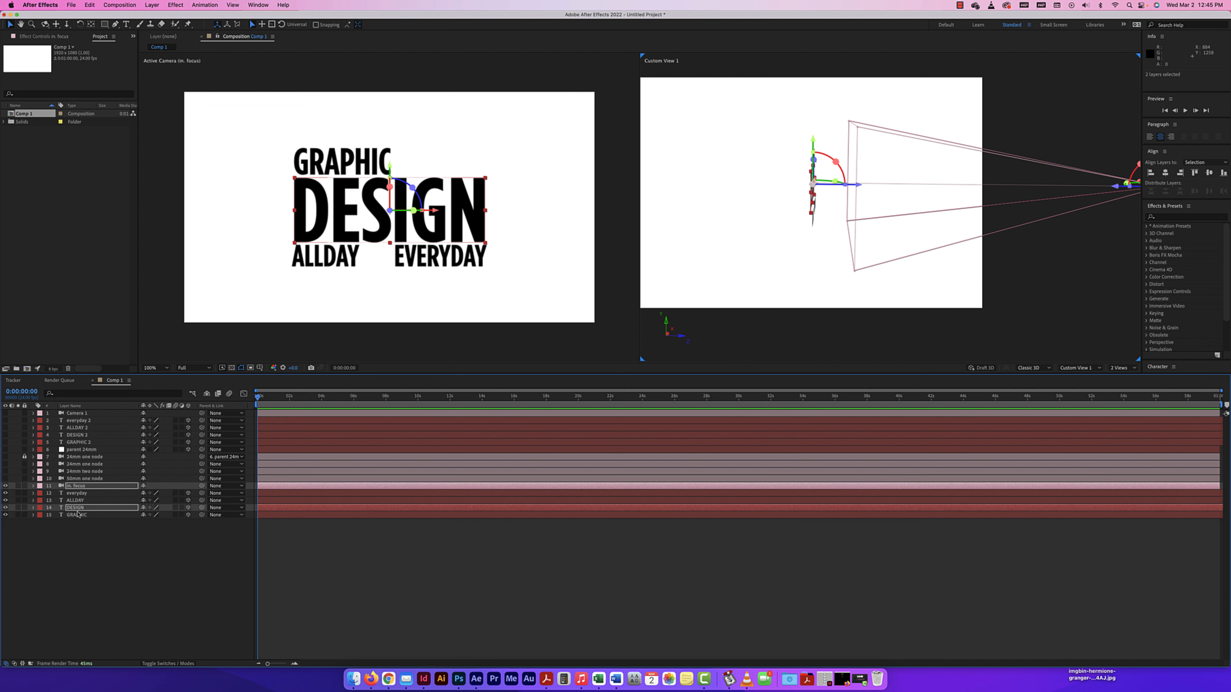
# Link the "in. focus" camera's focus distance to the DESIGN layer.
pyautogui.rightClick(83, 488)
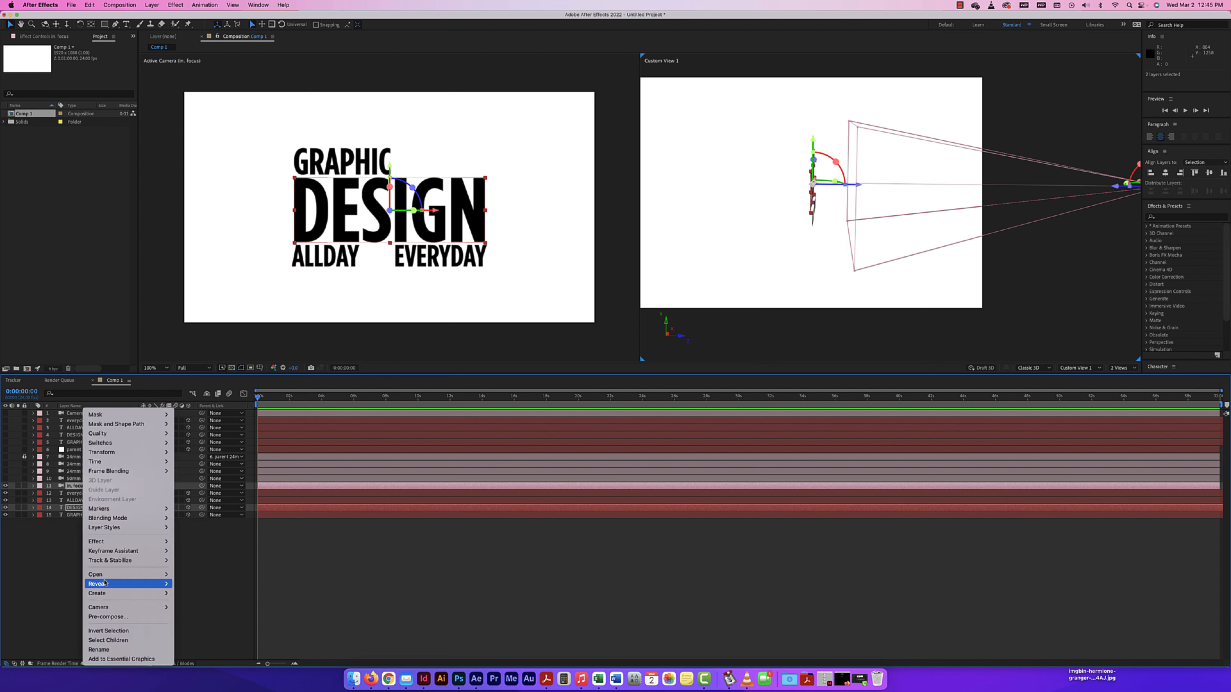
pyautogui.moveTo(104, 607)
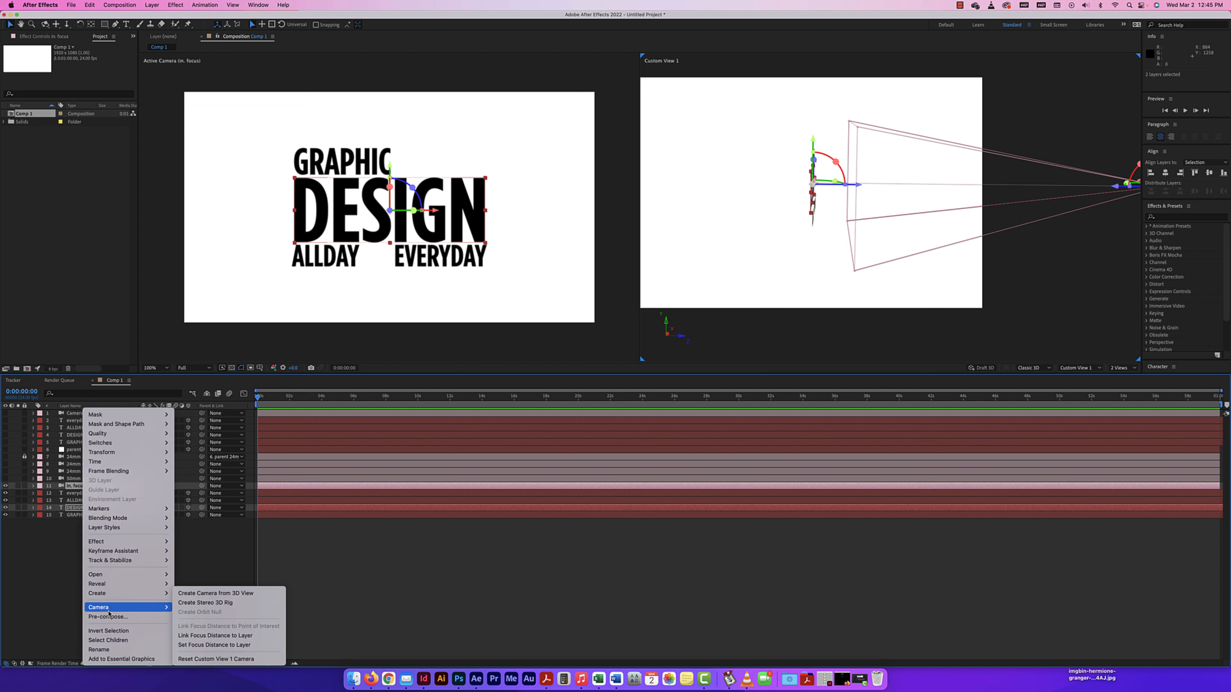
pyautogui.click(207, 636)
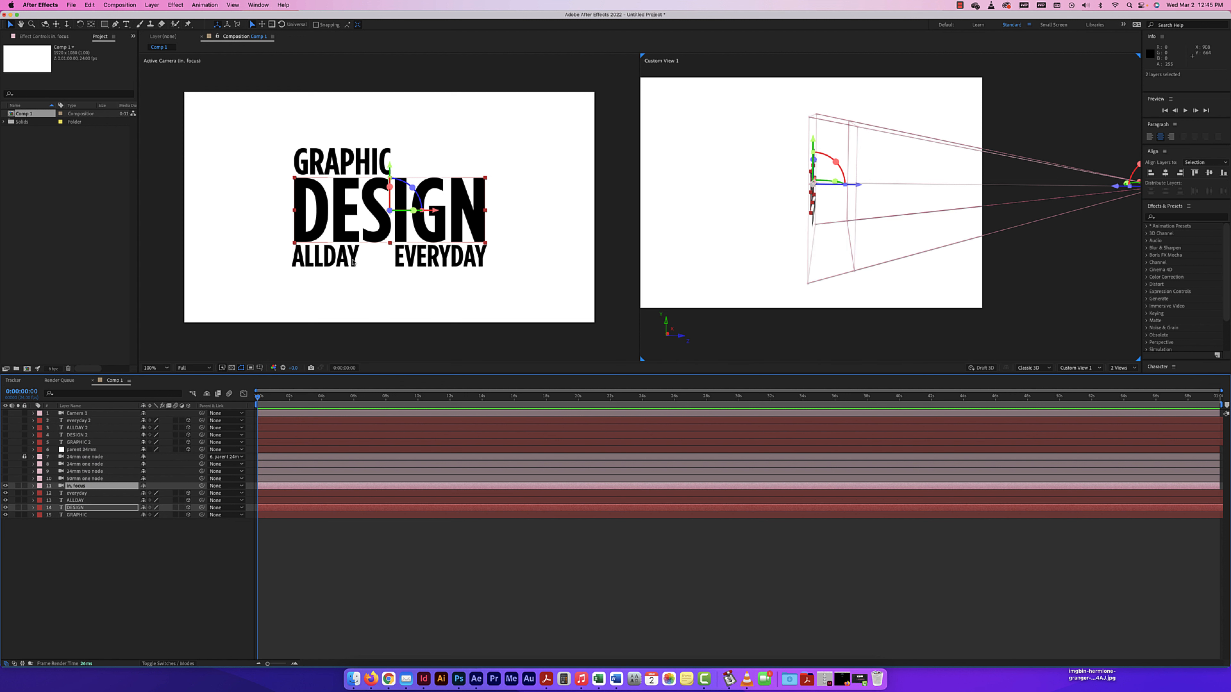
# Shift the DESIGN layer and the "in. focus" camera together along X, bringing DESIGN to an X position of about 1010.
pyautogui.click(68, 507)
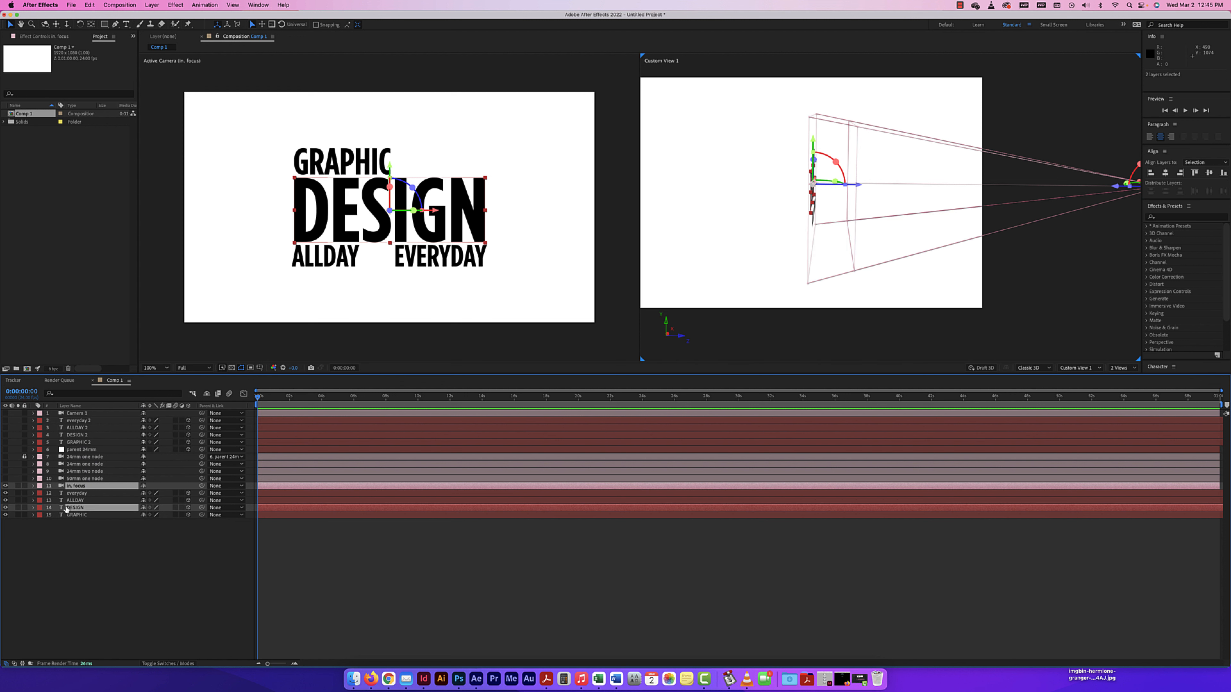
pyautogui.click(33, 508)
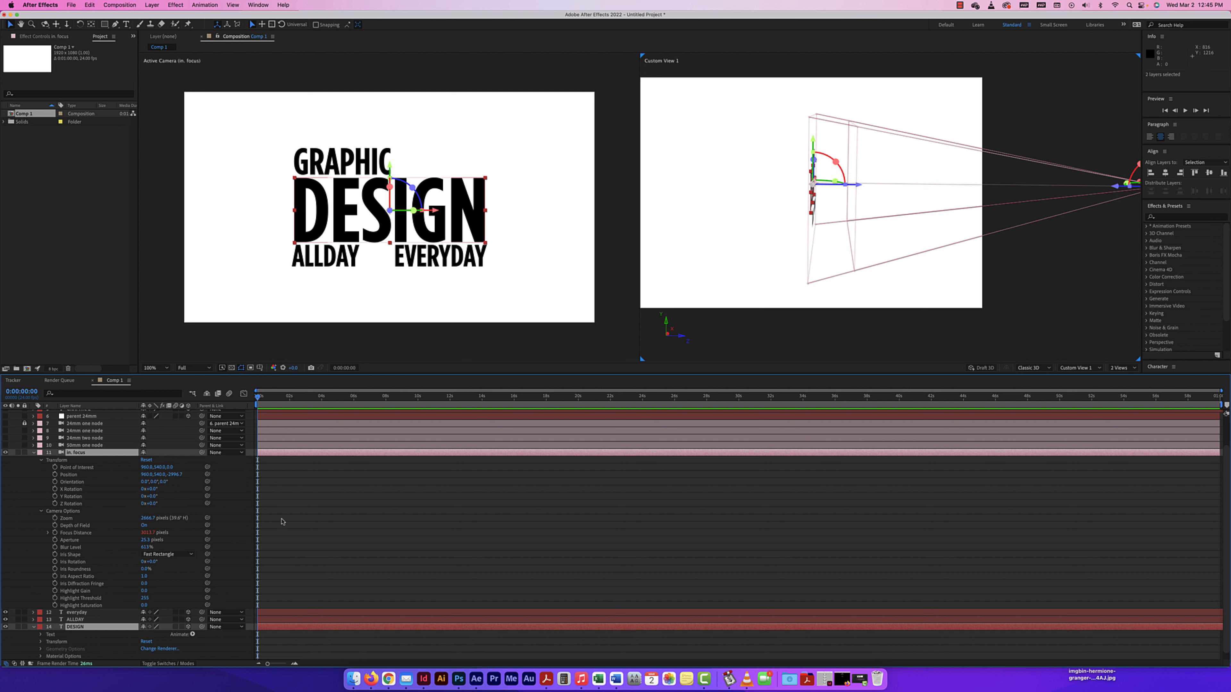
pyautogui.scroll(-1, 42, 638)
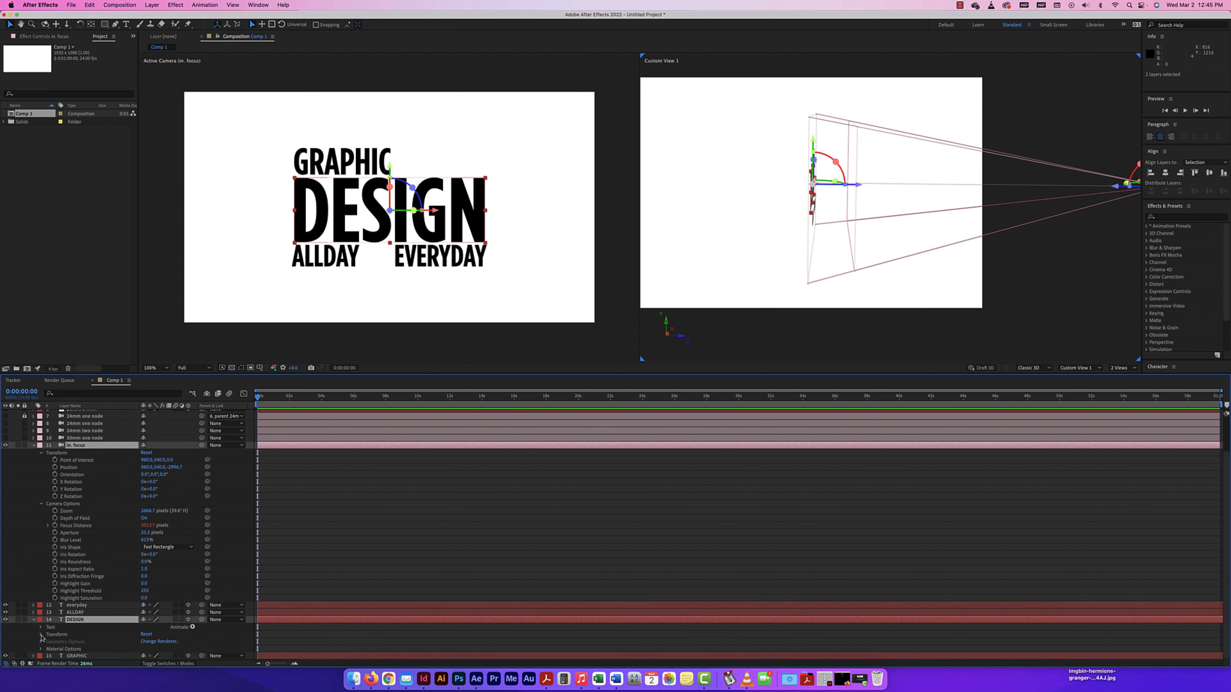
pyautogui.click(40, 635)
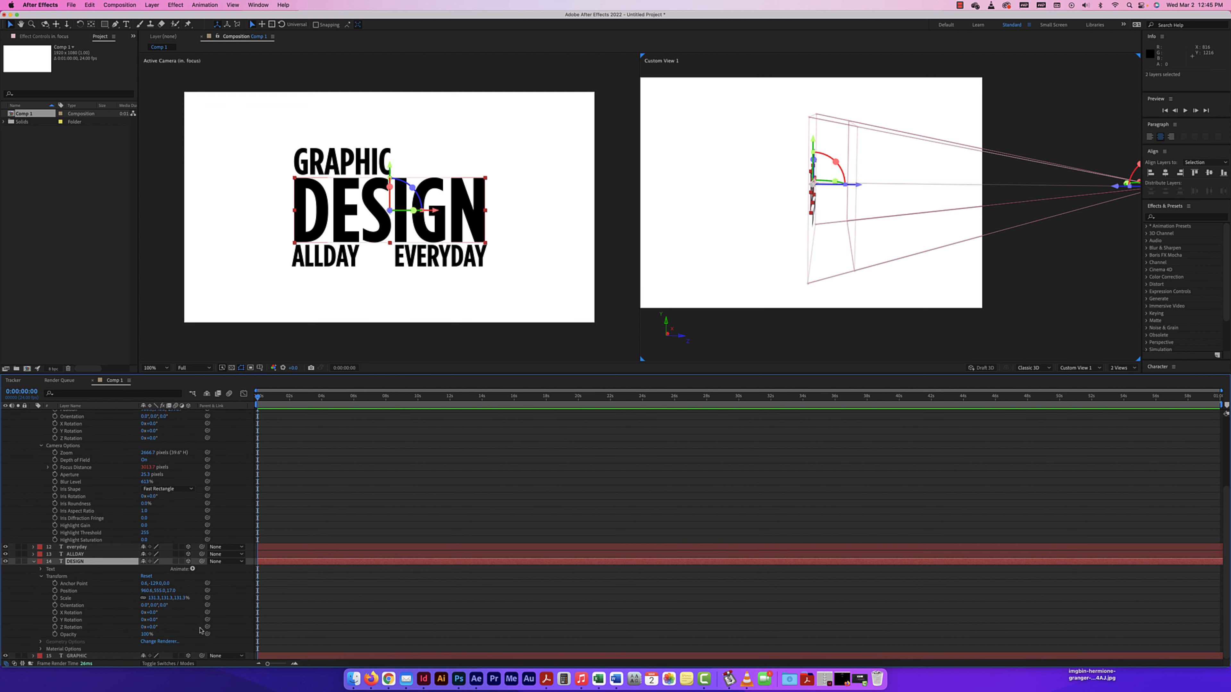
pyautogui.moveTo(146, 590); pyautogui.dragTo(191, 567)
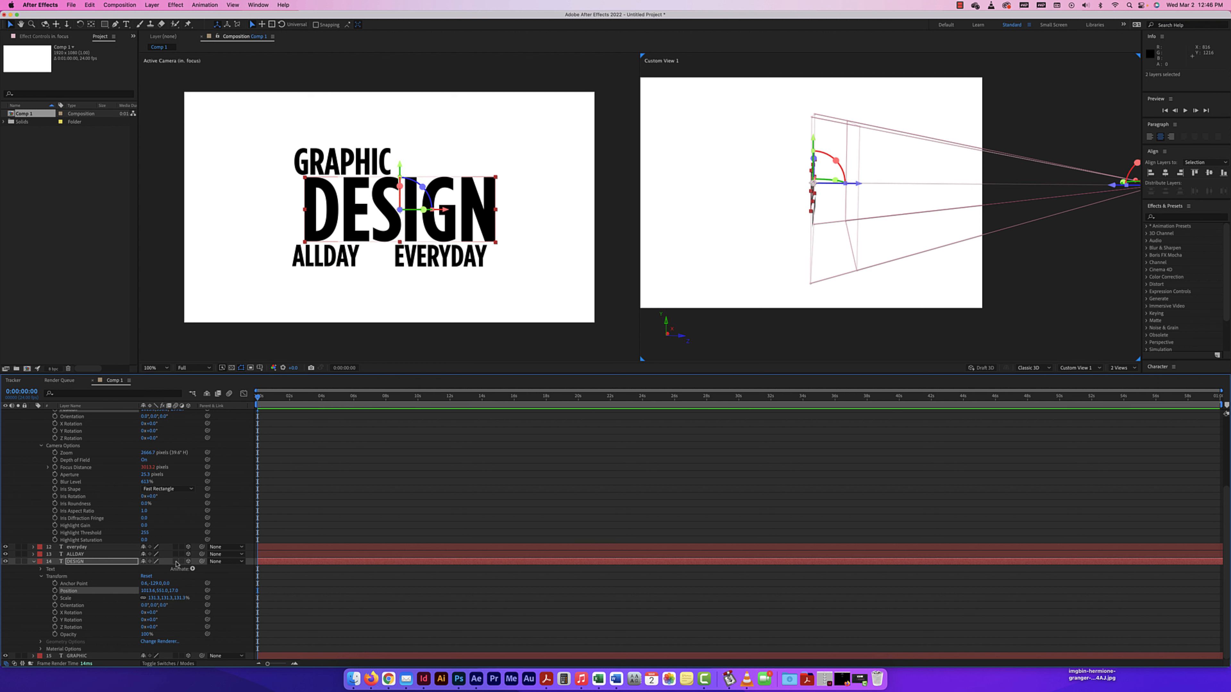
pyautogui.click(34, 563)
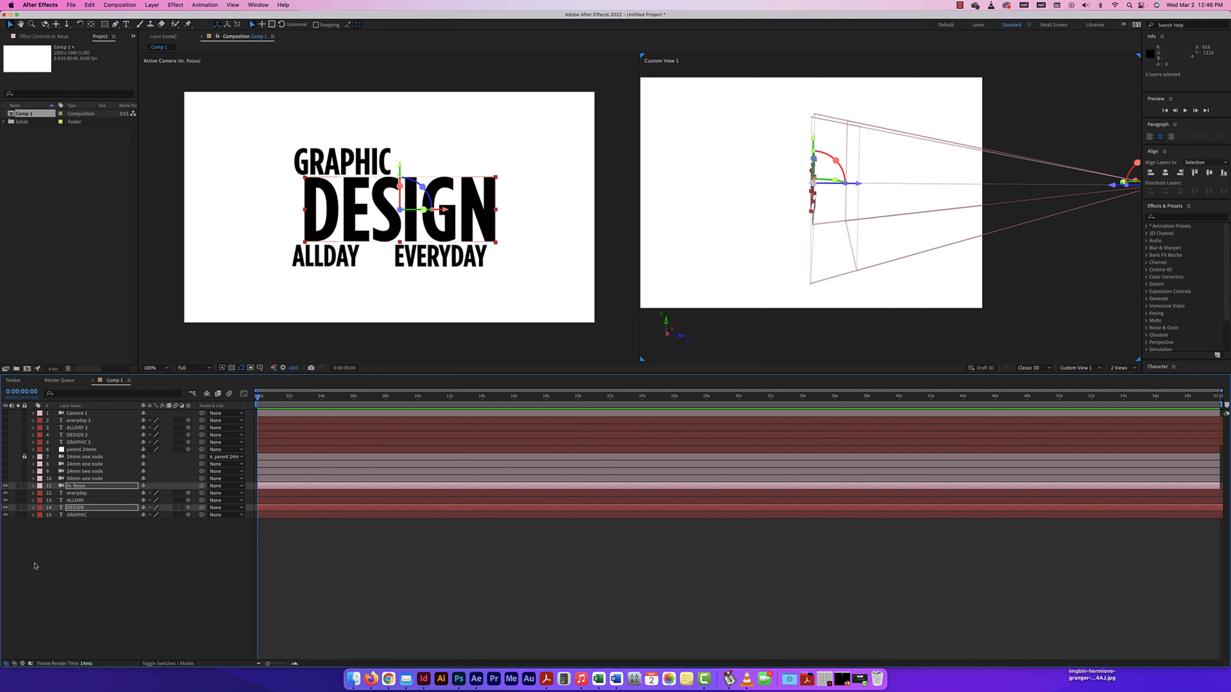